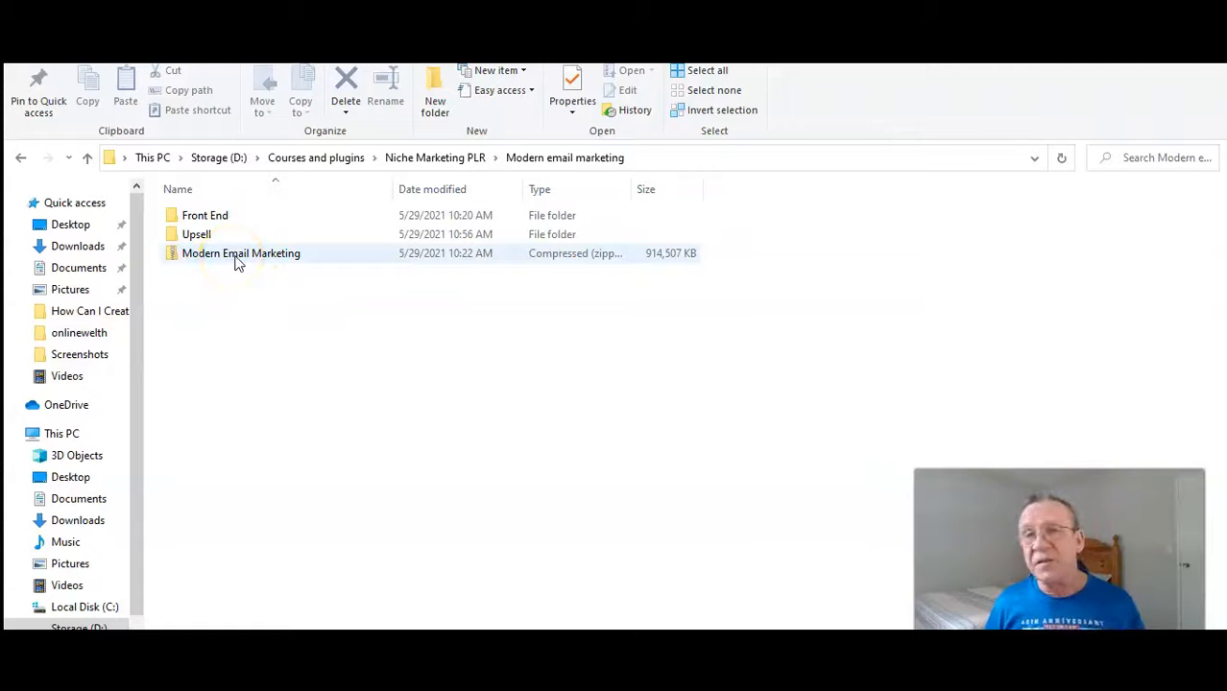
# Step: Open the index page in the inner Upsell-Module7-SqueezePage folder of the Upsell folder
pyautogui.click(240, 257)
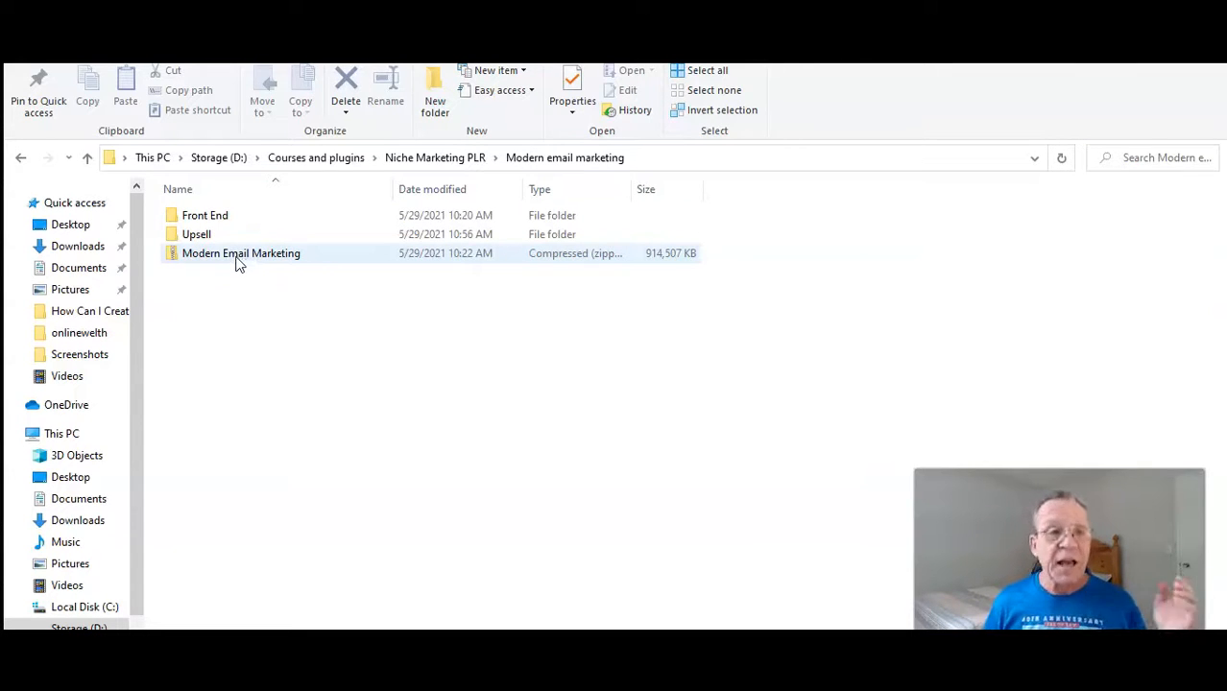
pyautogui.click(246, 264)
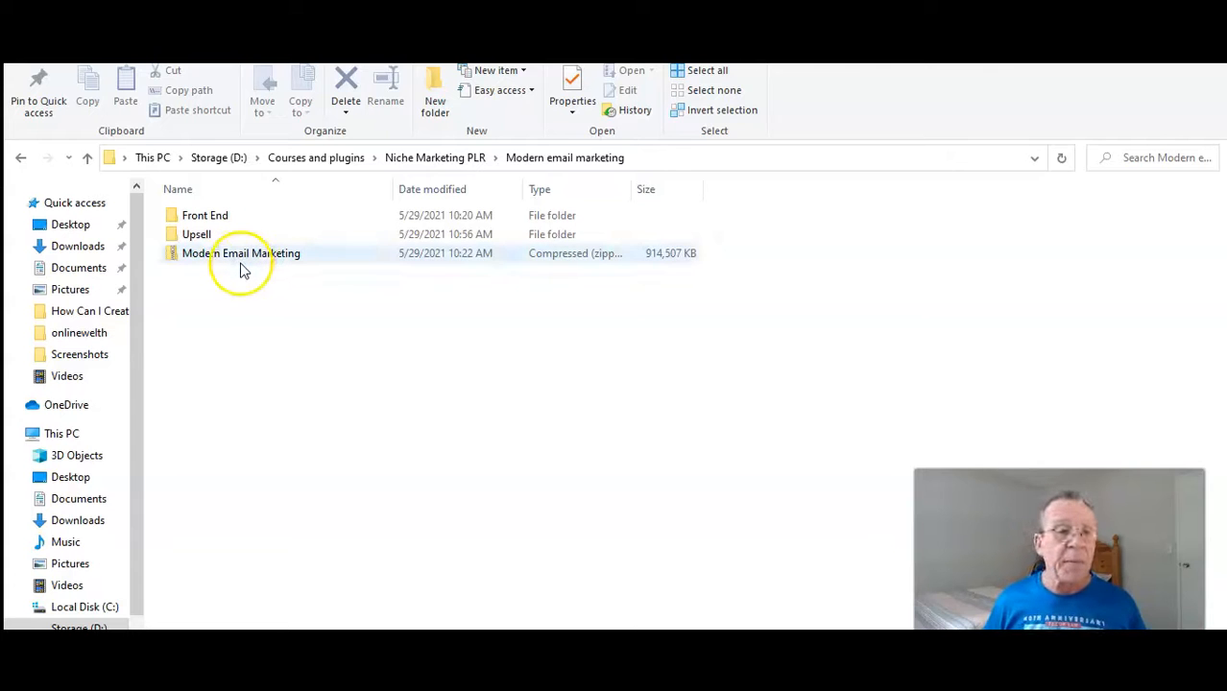
pyautogui.click(199, 236)
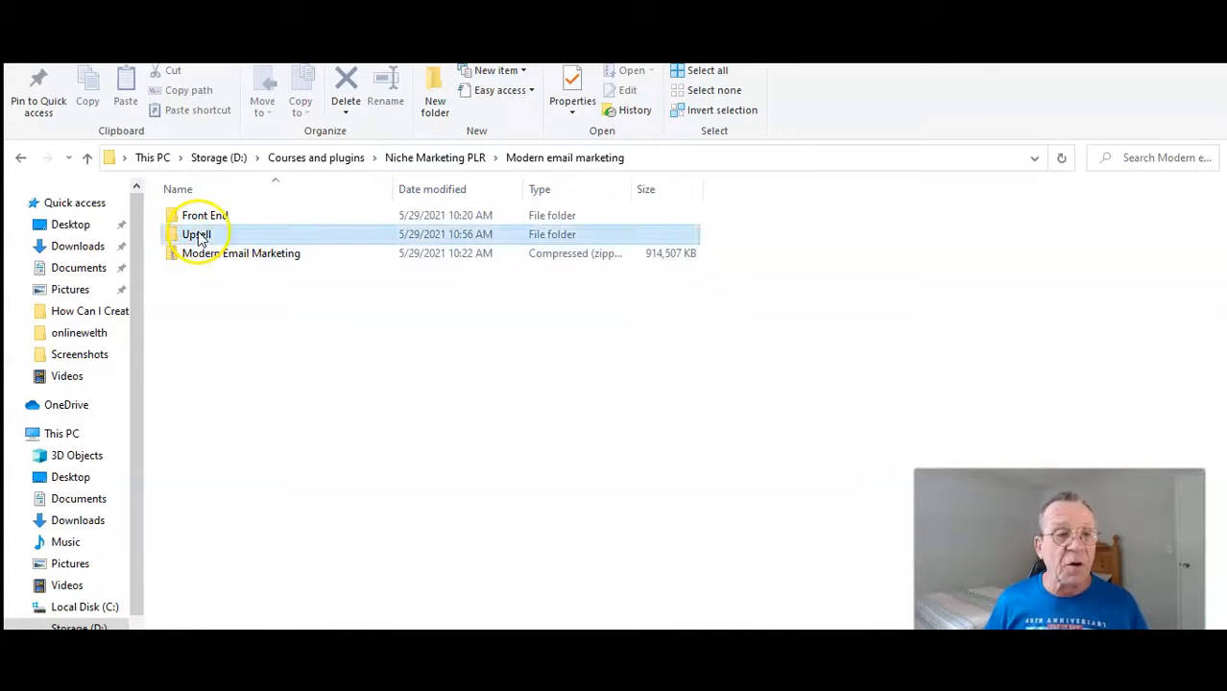
pyautogui.doubleClick(199, 236)
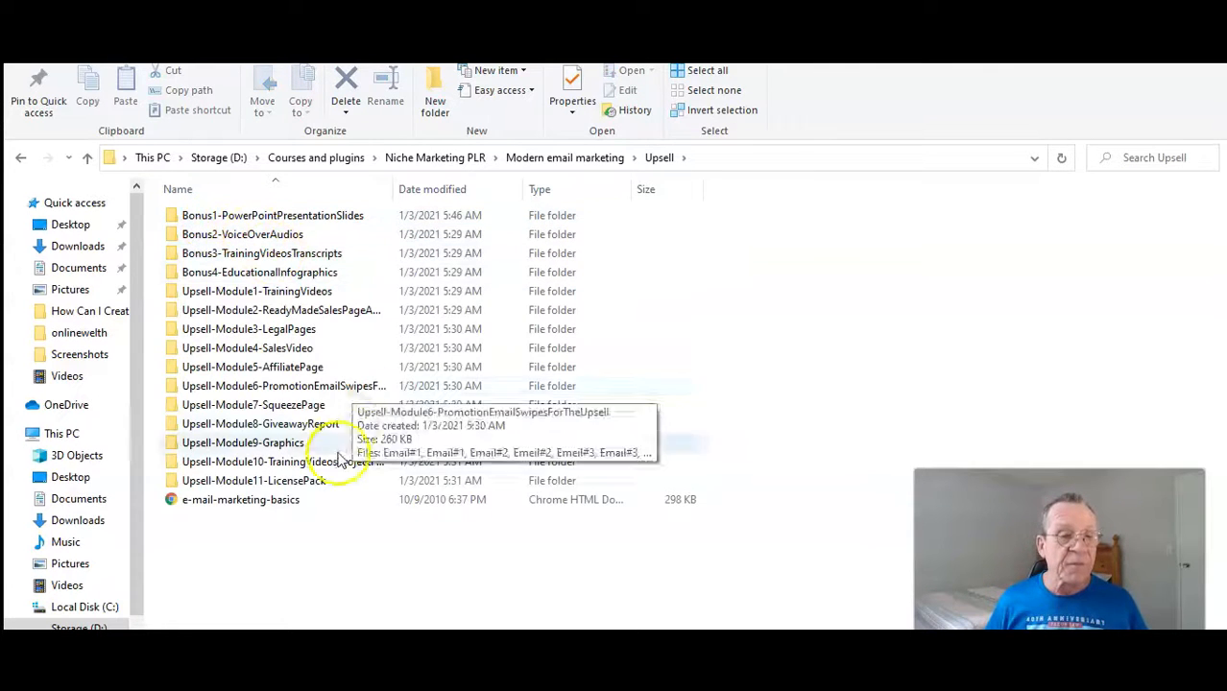
pyautogui.doubleClick(221, 404)
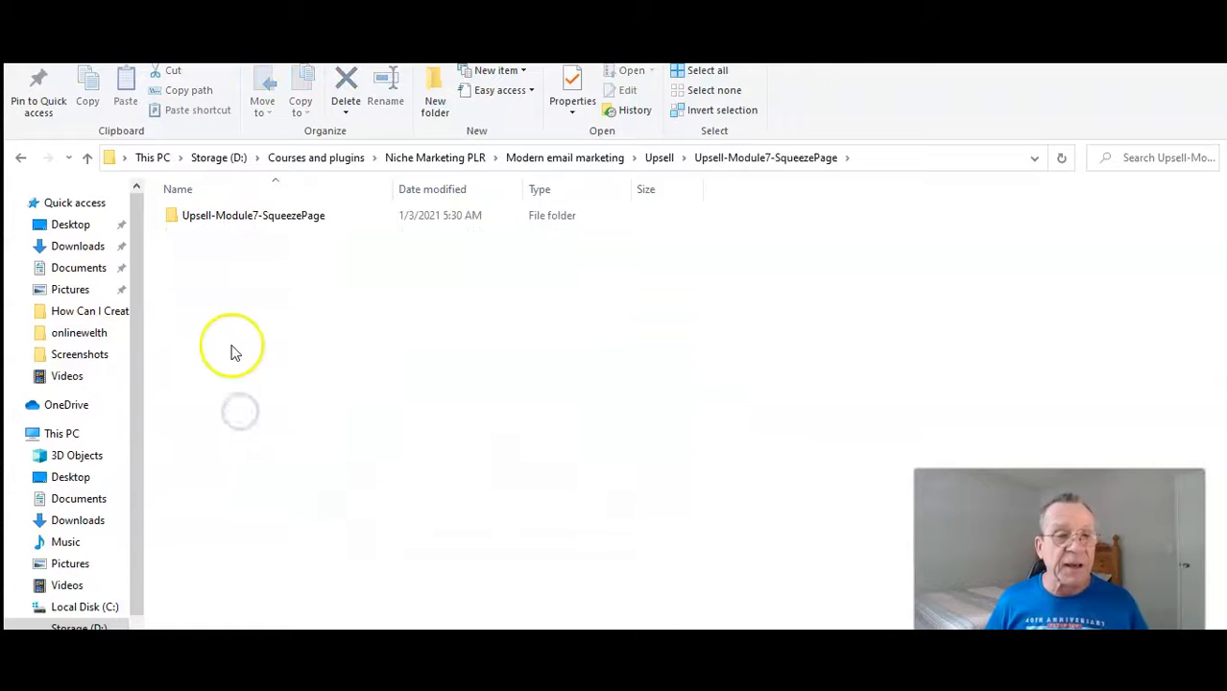
pyautogui.doubleClick(225, 217)
pyautogui.doubleClick(201, 291)
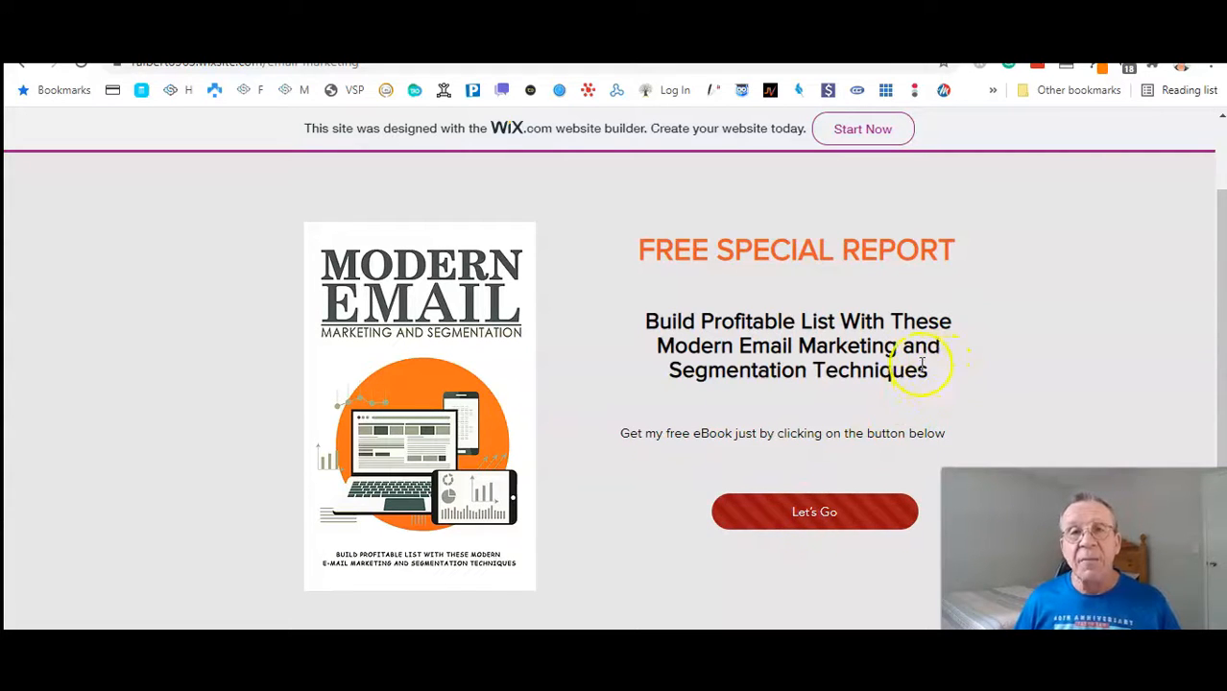
# Step: Follow the free special report page's Let's Go link to view its opt-in form
pyautogui.click(814, 514)
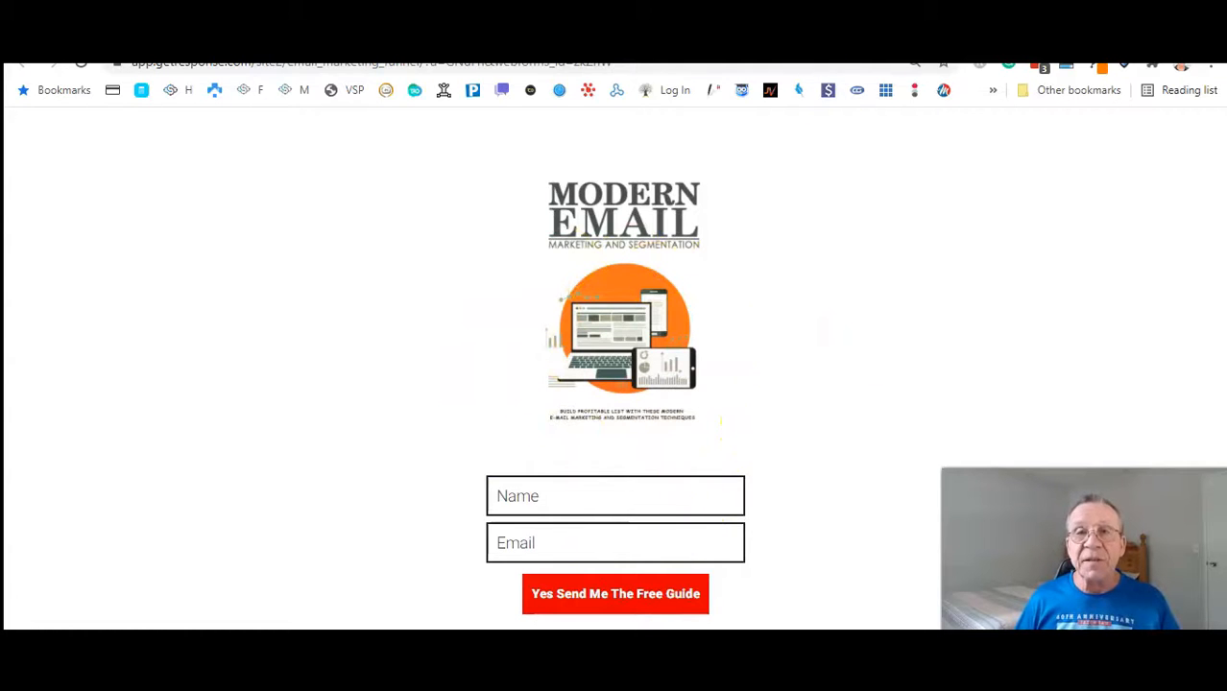
pyautogui.click(672, 90)
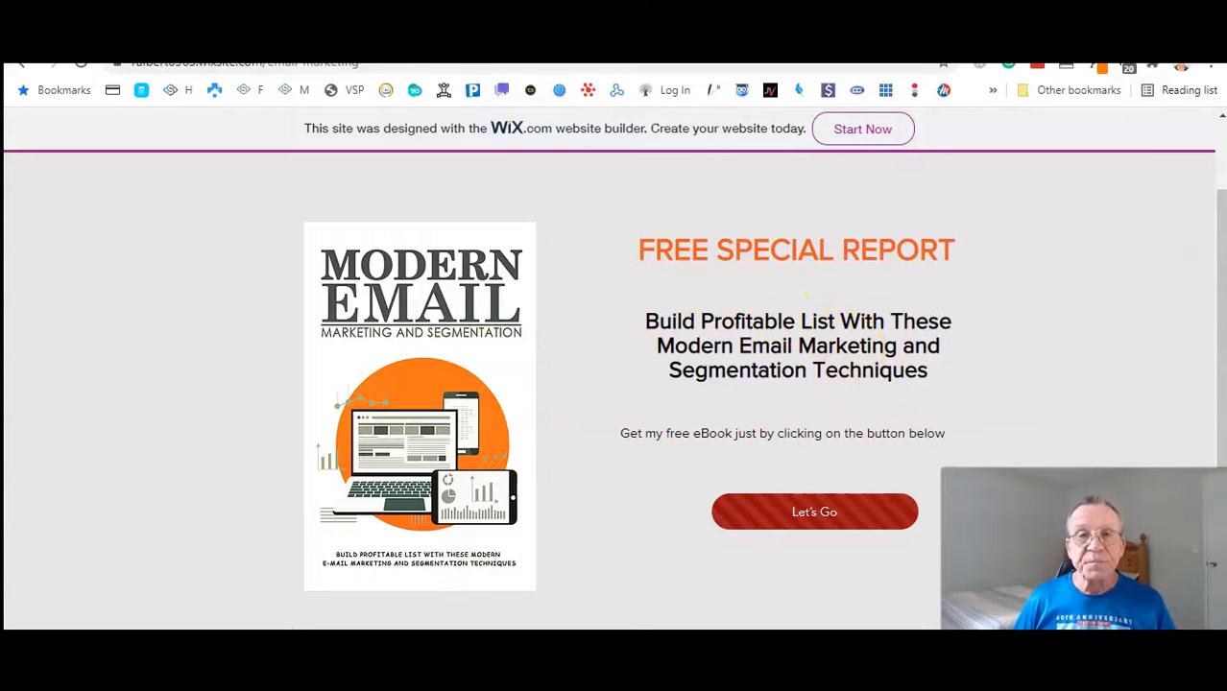
# Step: Switch to the Email Marketing site's Wix dashboard, dismiss the upgrade offer and start creating a new site
pyautogui.click(633, 38)
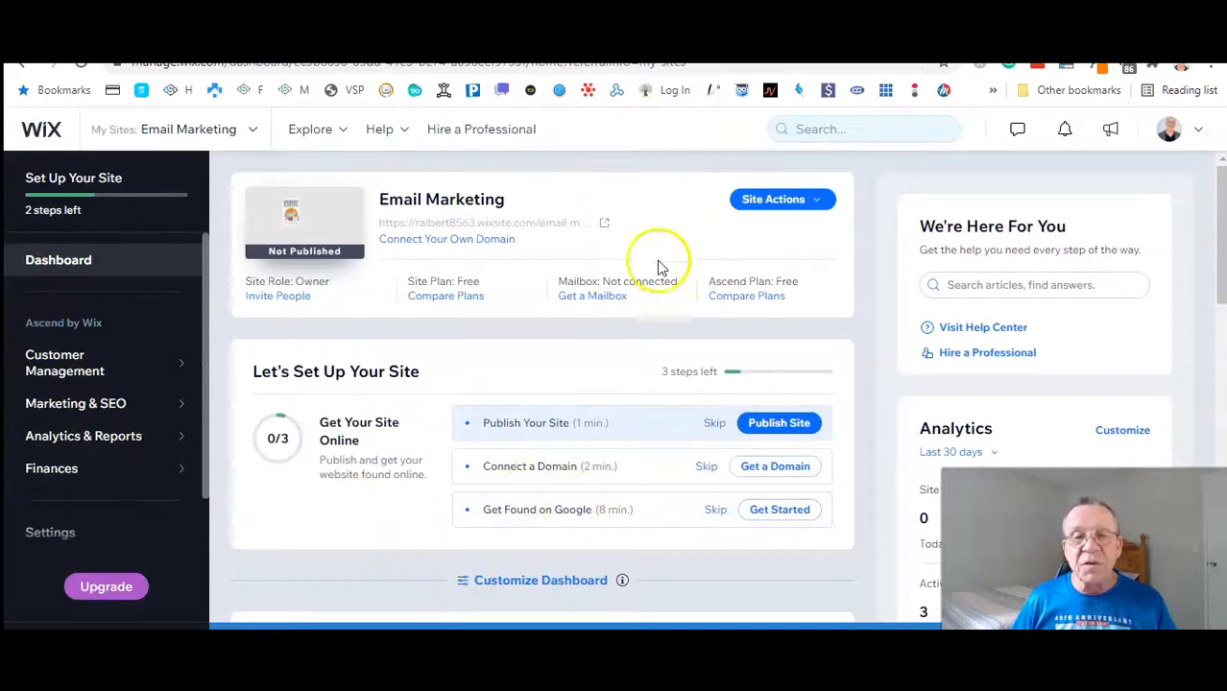
pyautogui.moveTo(158, 237)
pyautogui.click(97, 260)
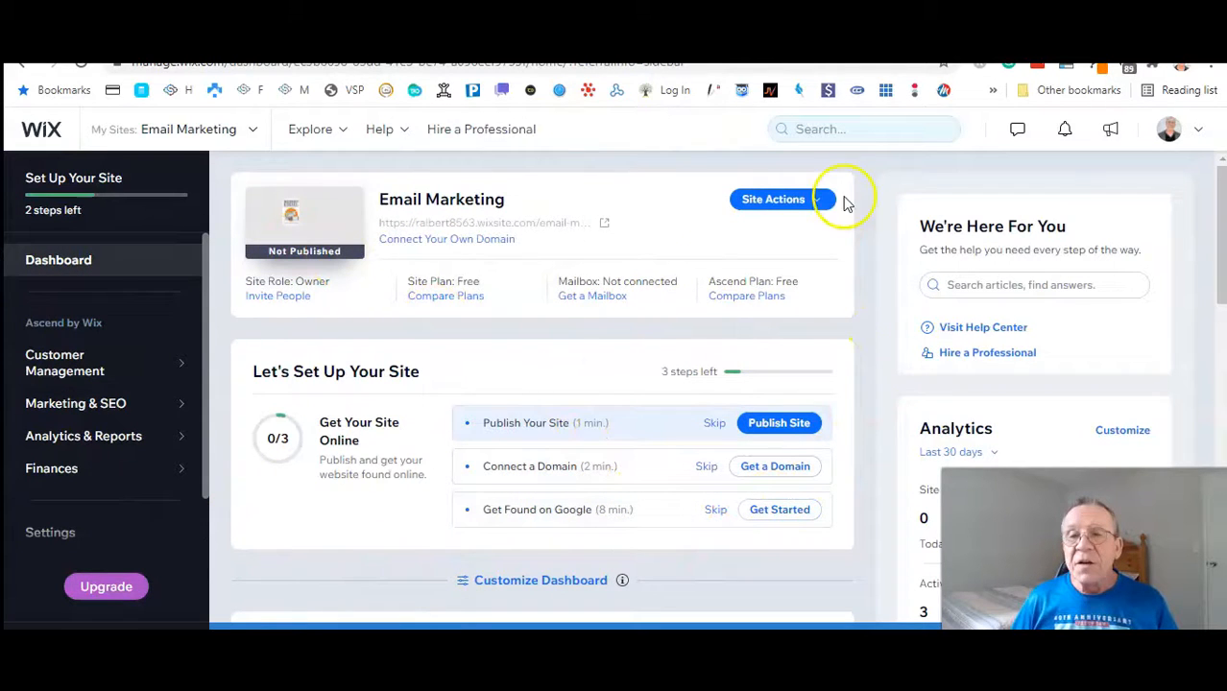
pyautogui.click(822, 204)
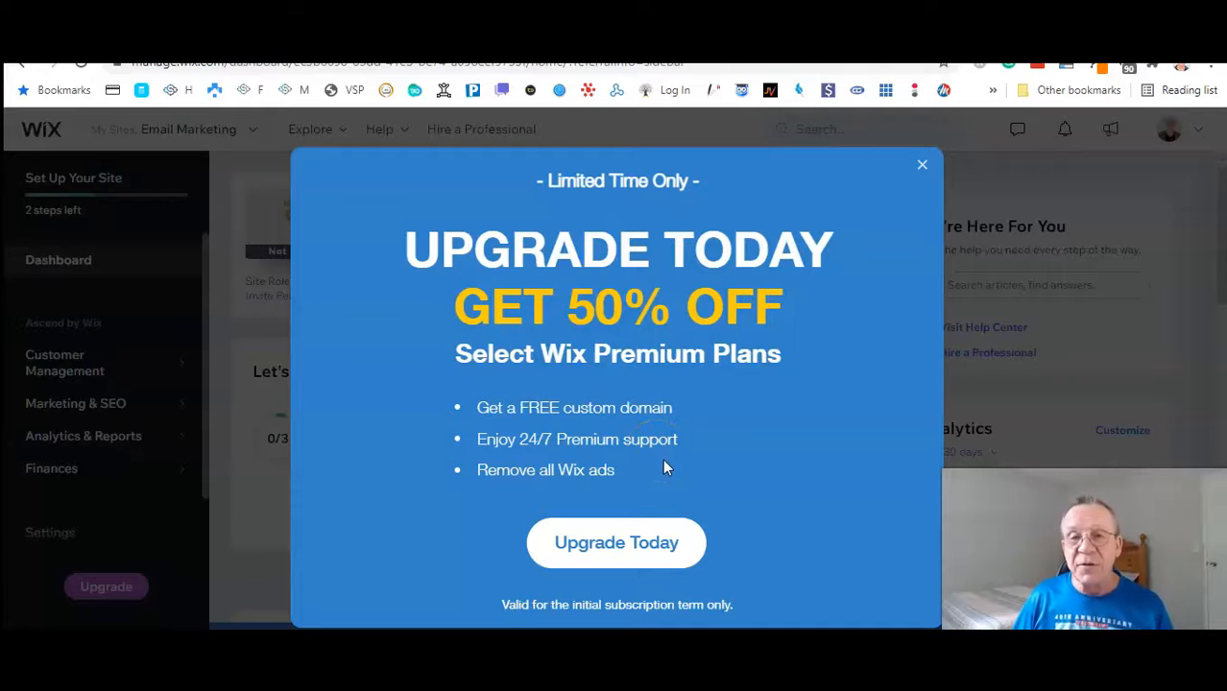
pyautogui.click(924, 166)
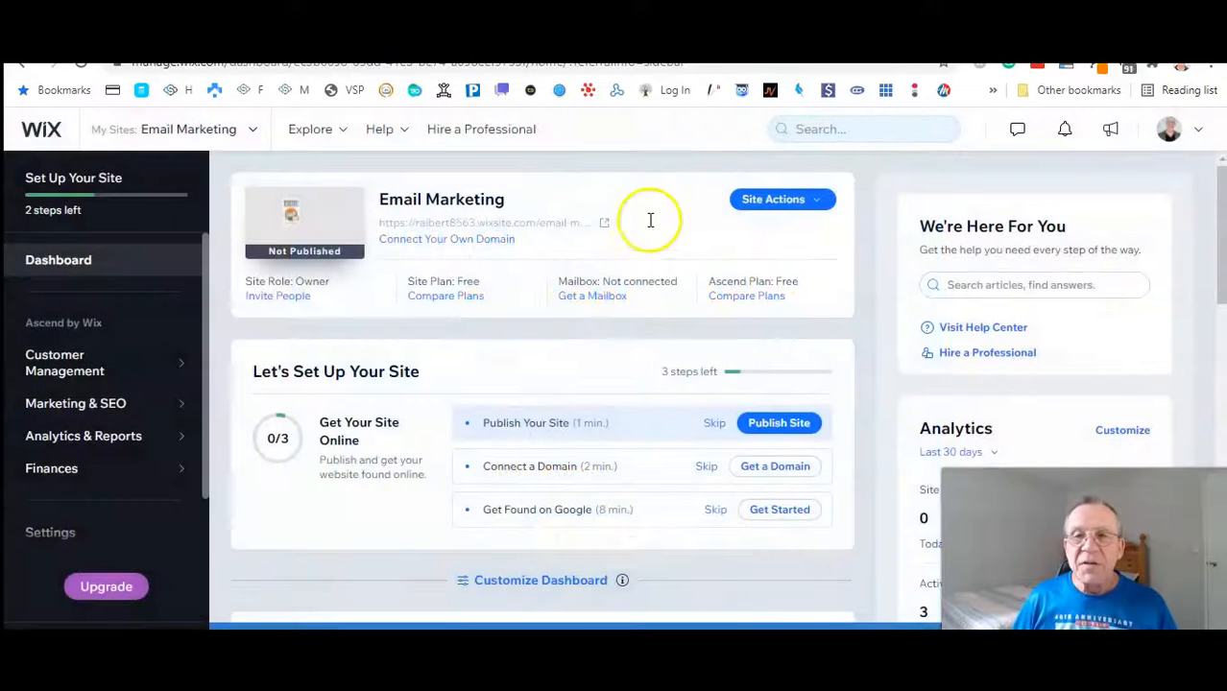
pyautogui.click(816, 201)
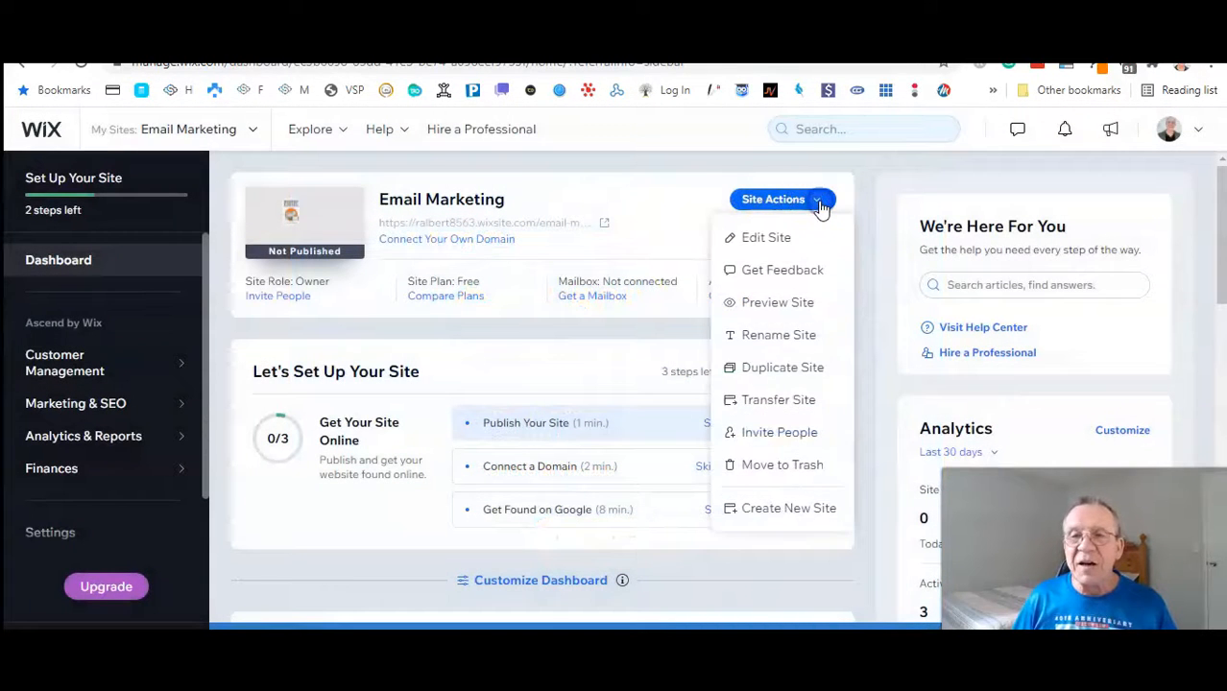
pyautogui.click(768, 511)
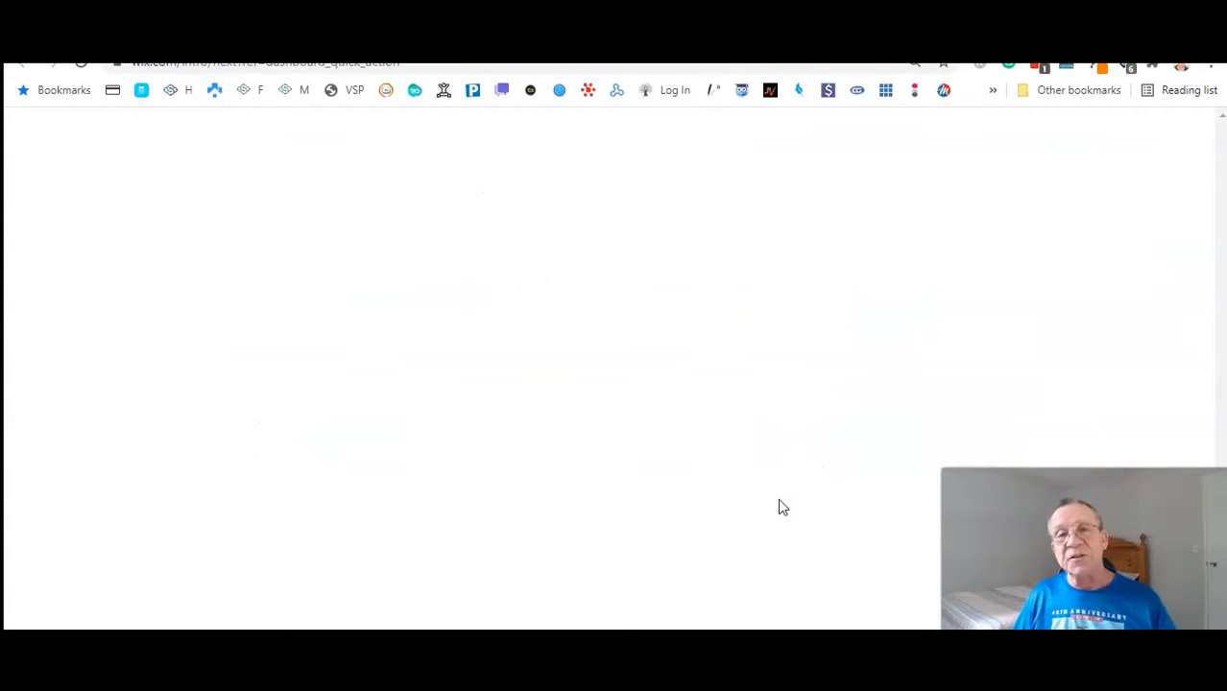
pyautogui.click(773, 506)
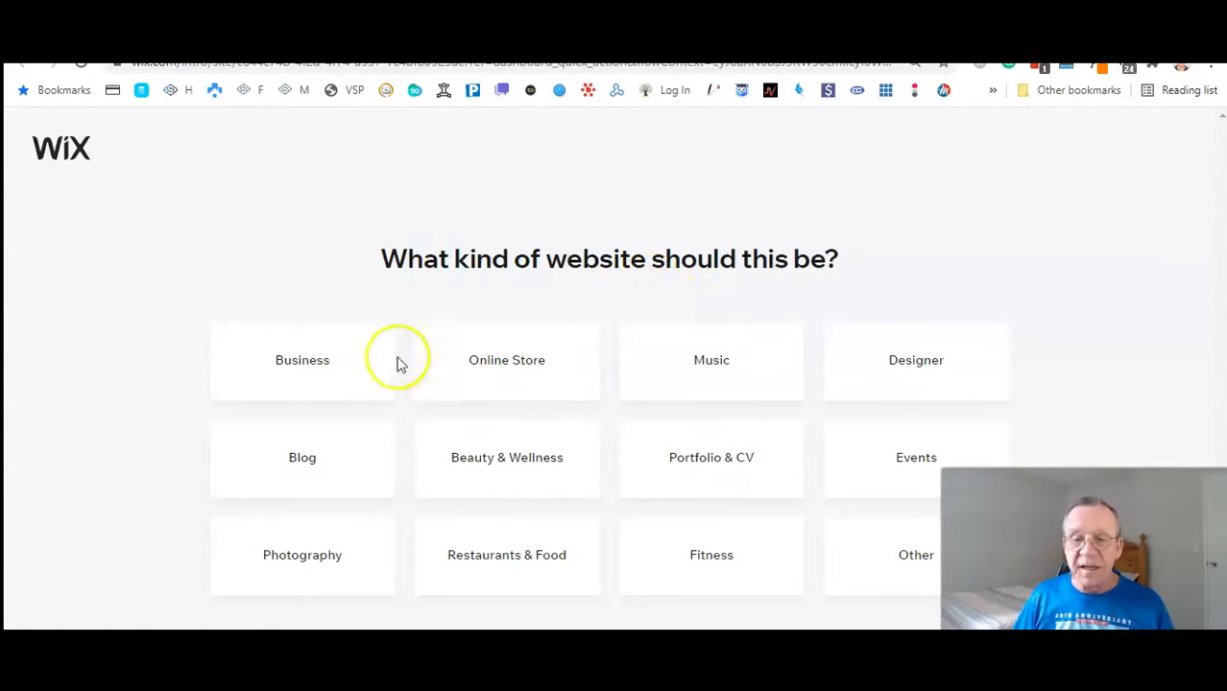
# Step: Set the website type to Other and open the blank Start from Scratch template for editing
pyautogui.click(894, 566)
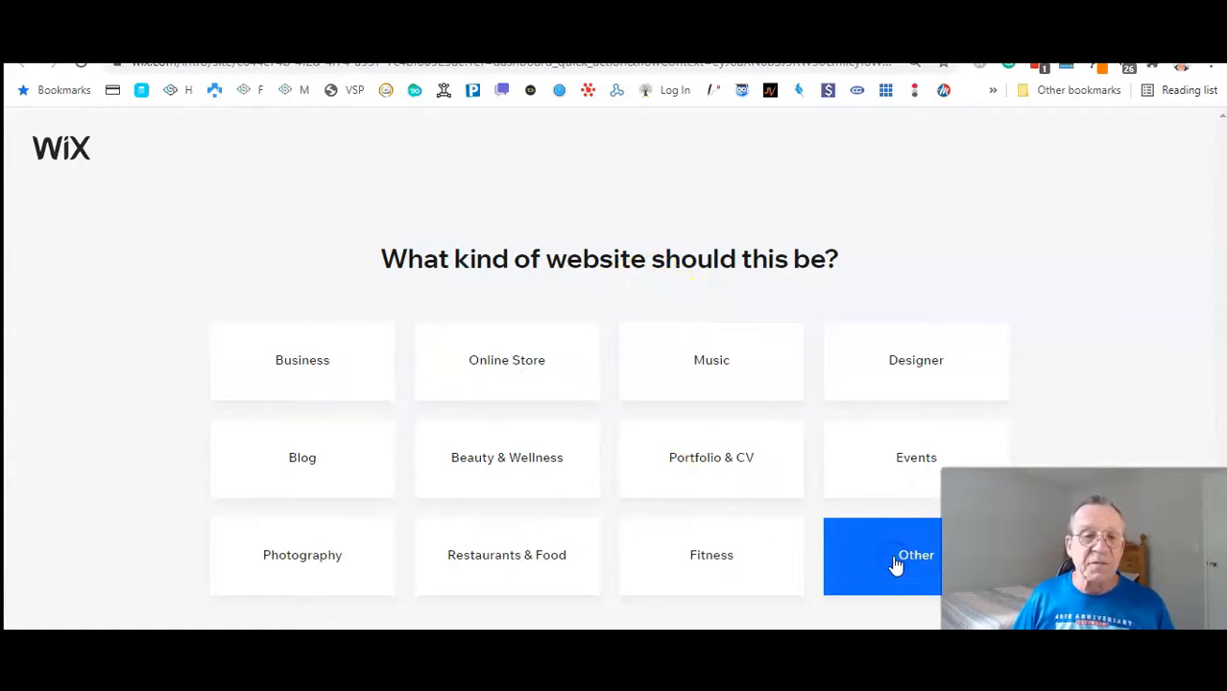
pyautogui.click(823, 531)
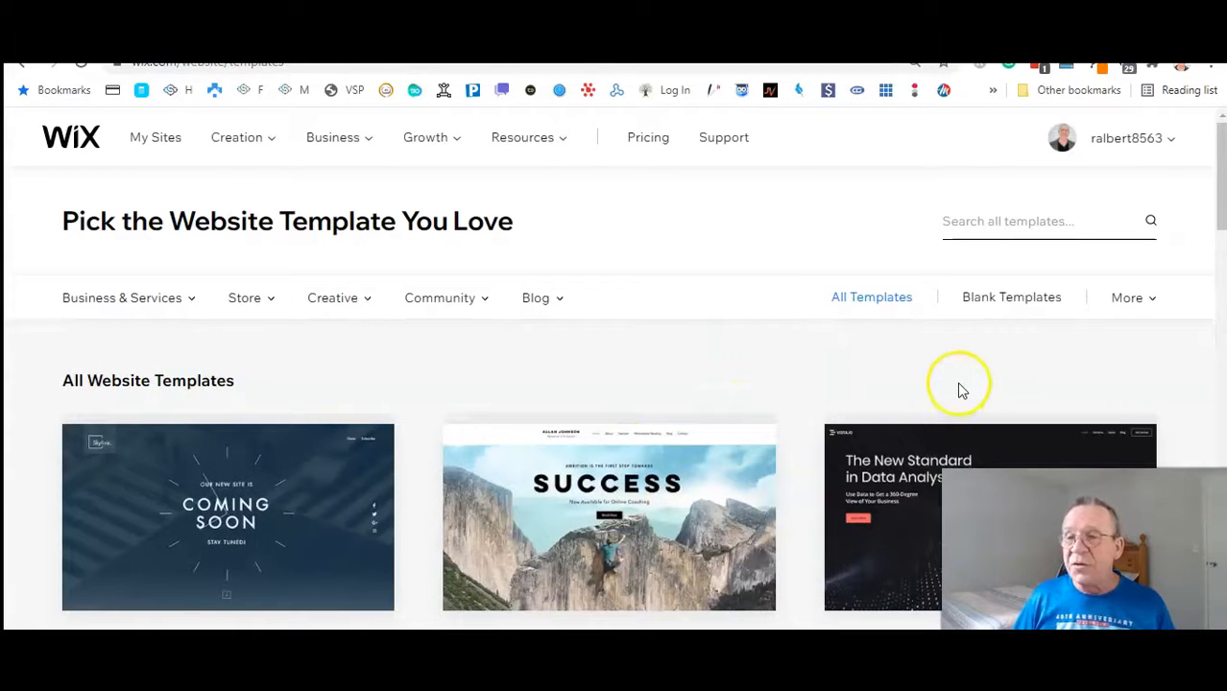
pyautogui.click(1012, 298)
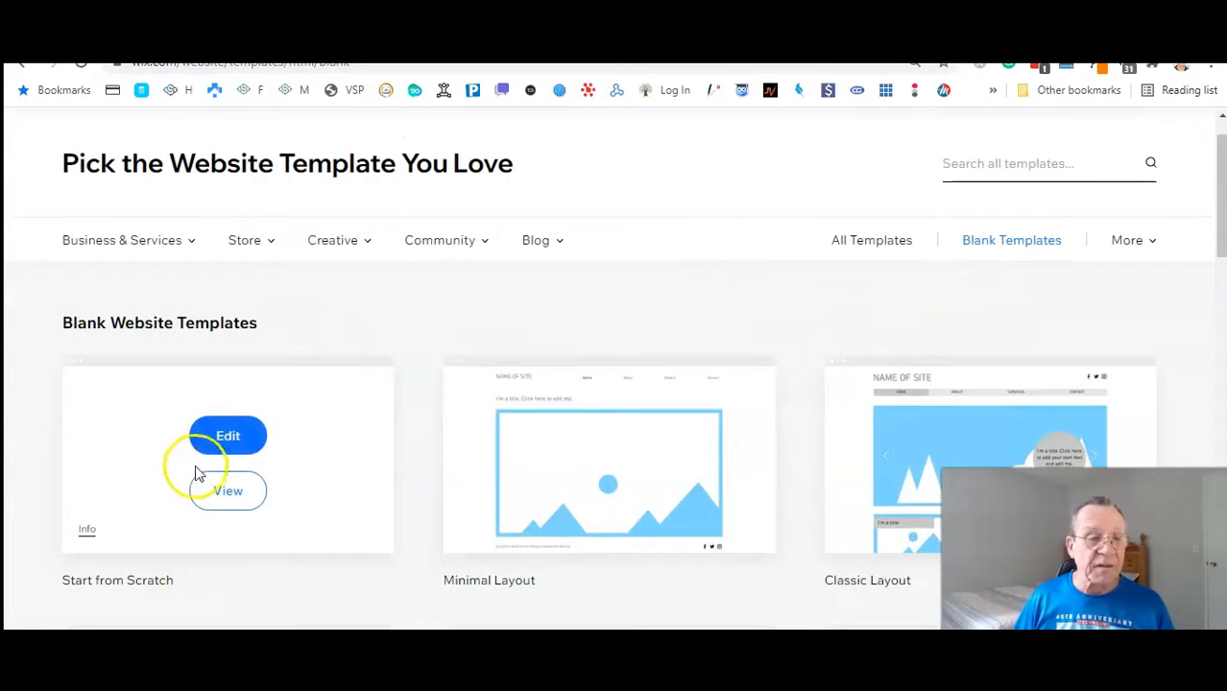
pyautogui.click(221, 436)
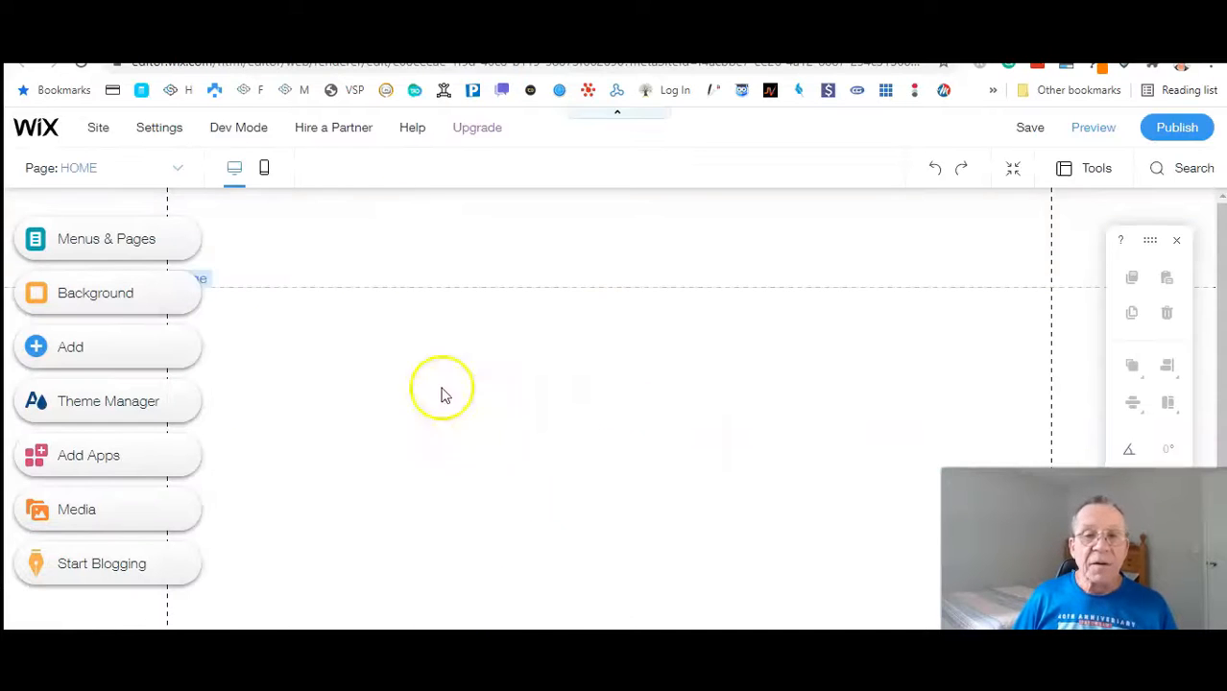
# Step: Review the finished free special report page as a reference and return to the blank site editor
pyautogui.scroll(-1, 891, 404)
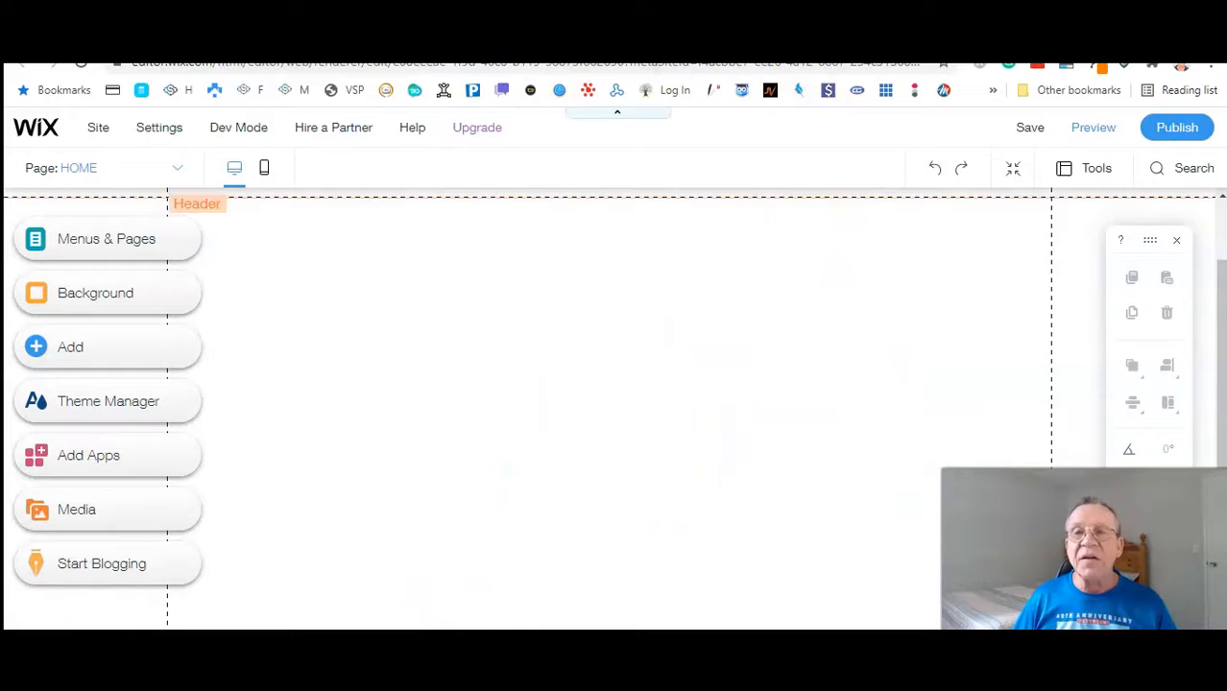
pyautogui.click(722, 39)
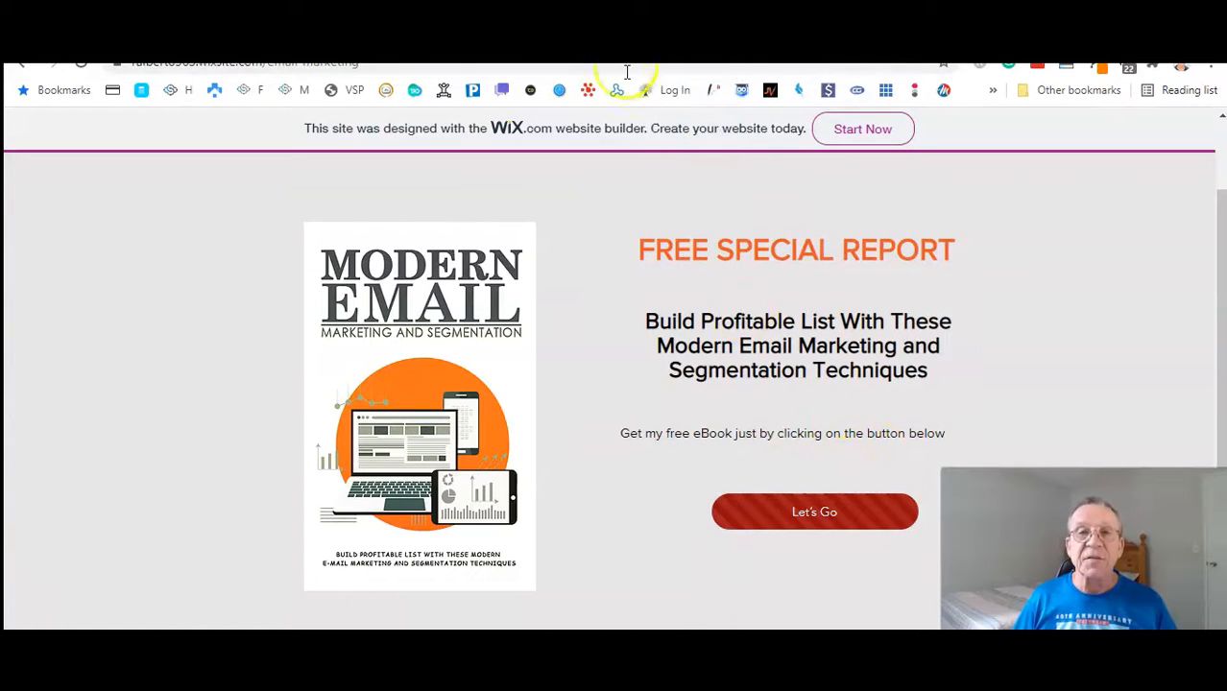
pyautogui.click(615, 39)
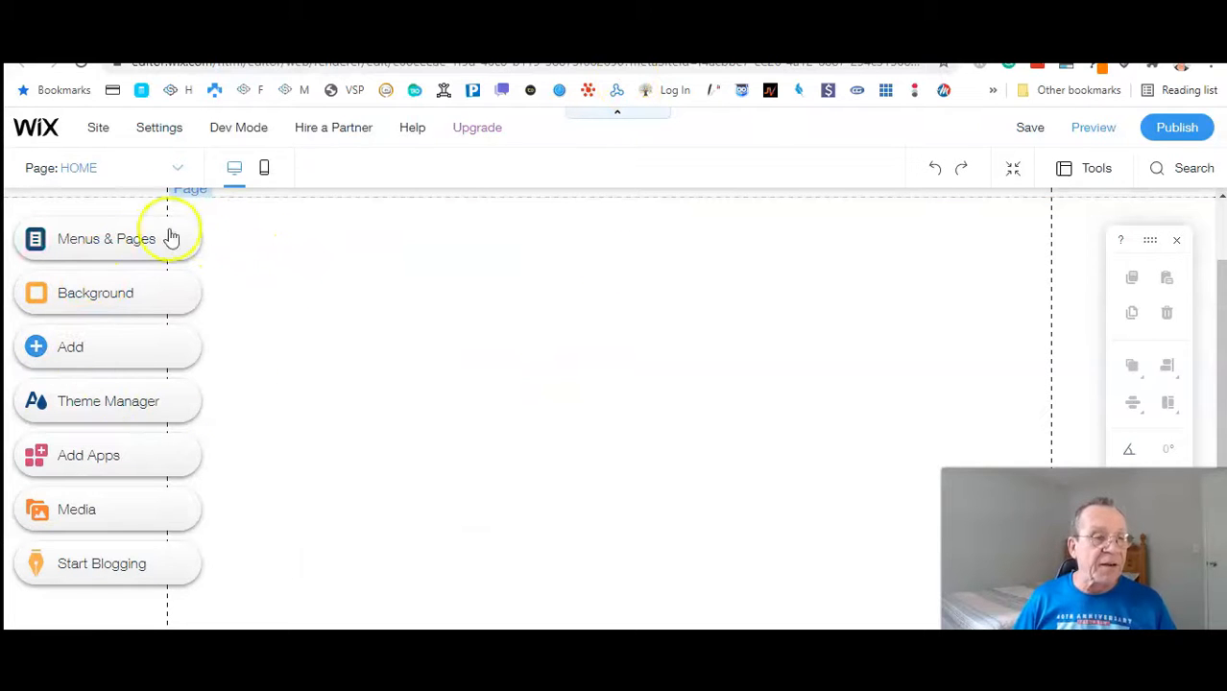
# Step: Look through the elements that can be added and open My Image Uploads to choose an image
pyautogui.click(84, 355)
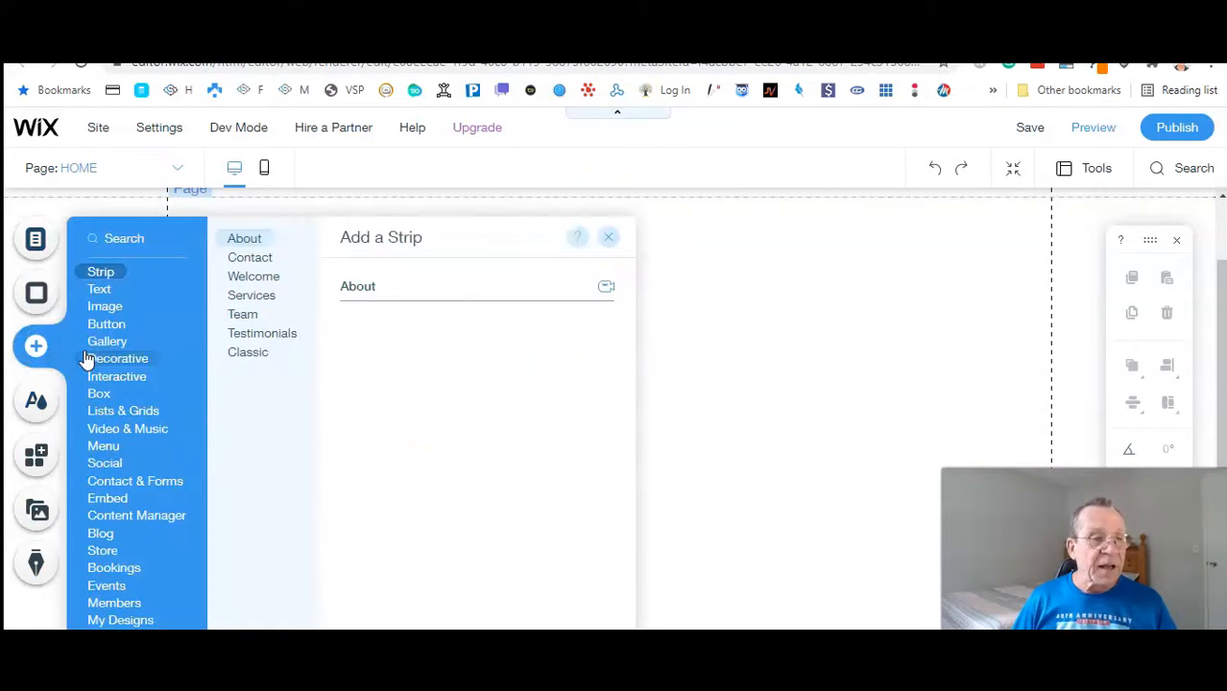
pyautogui.click(105, 357)
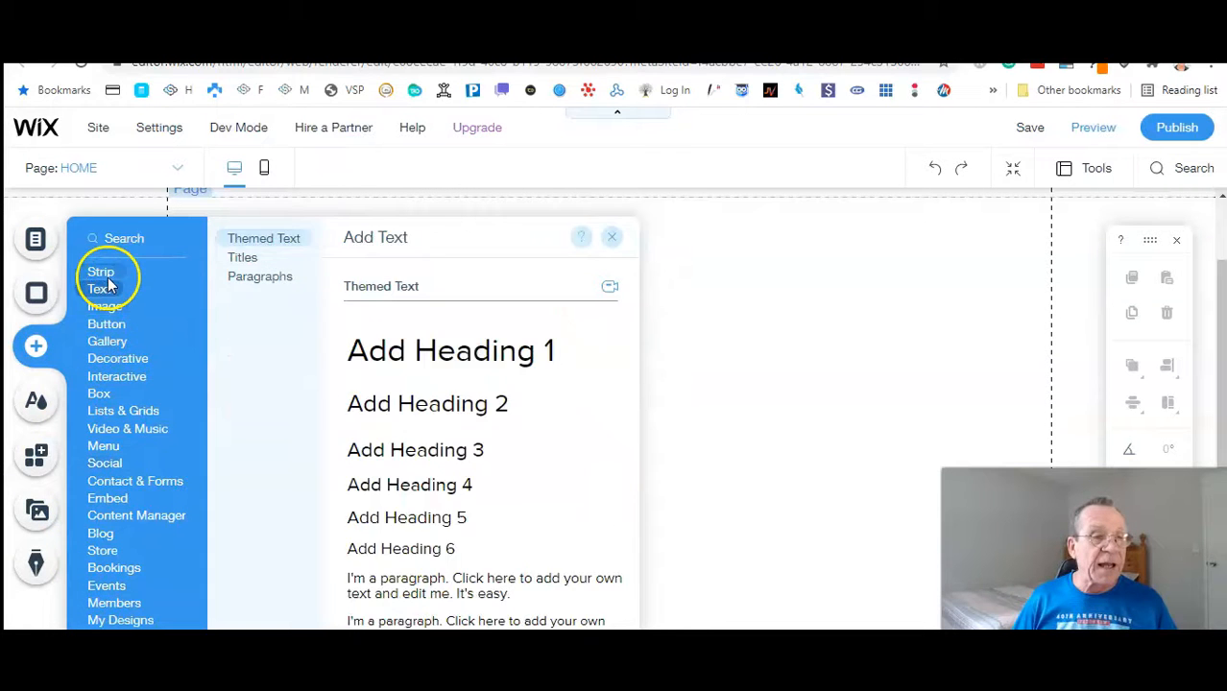
pyautogui.moveTo(114, 311)
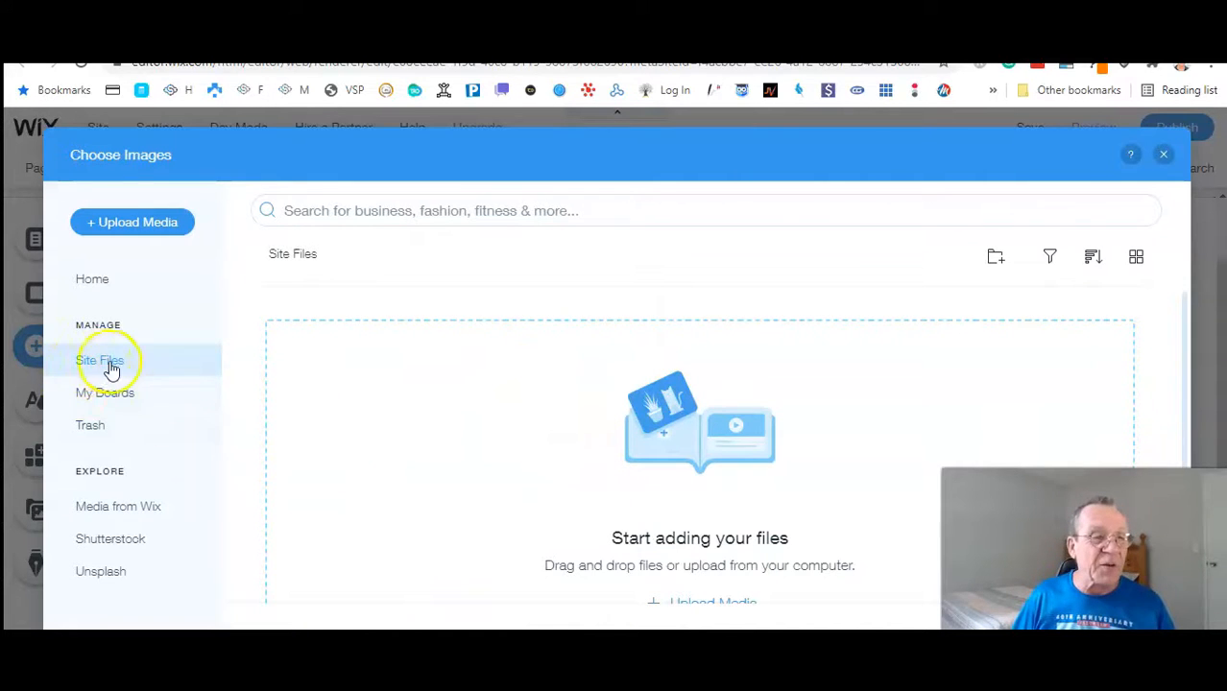
pyautogui.click(1160, 156)
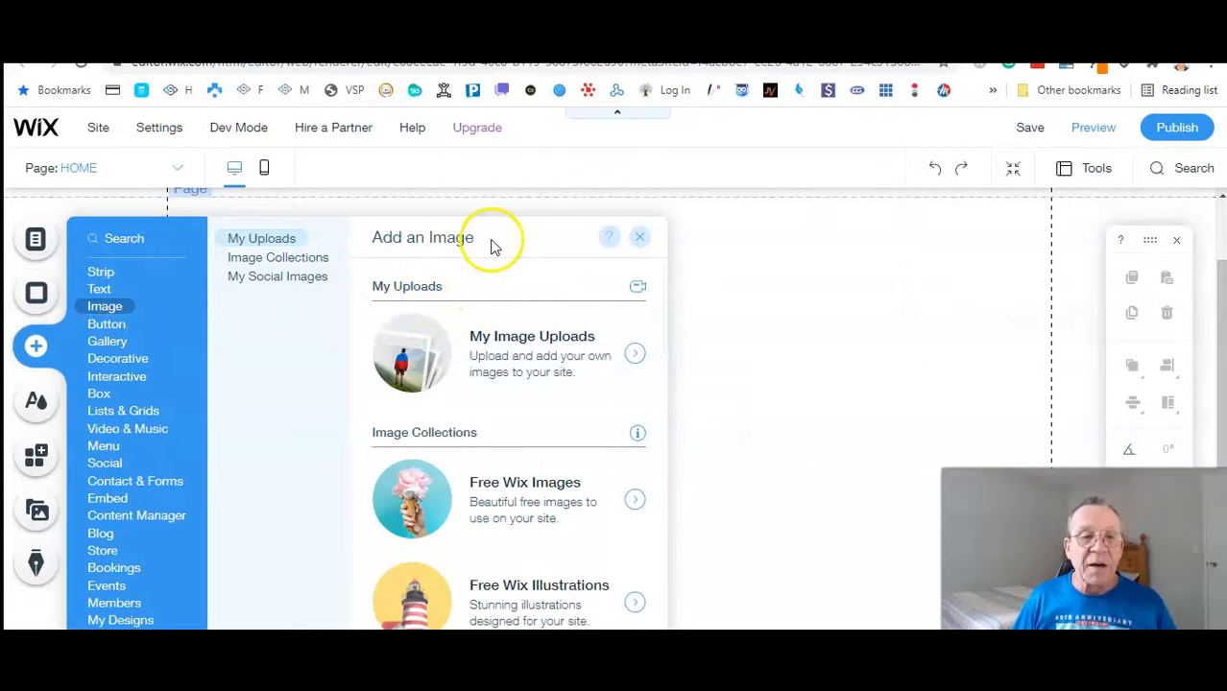
pyautogui.click(431, 291)
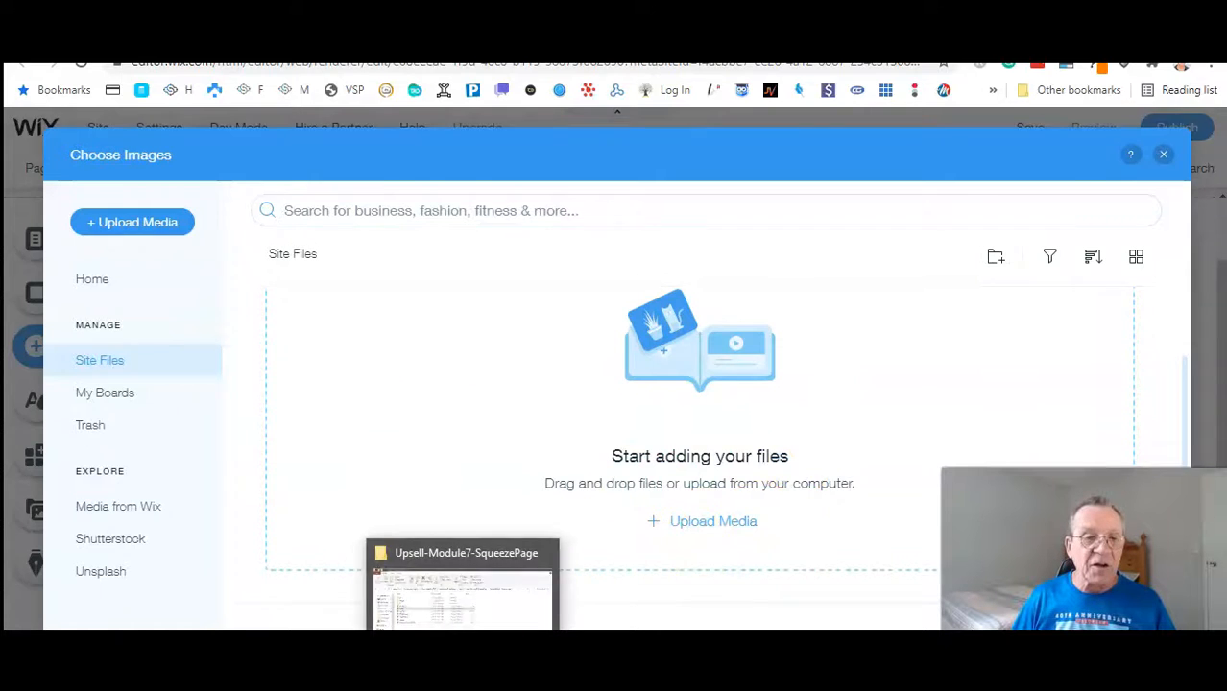
# Step: Upload cover.png from the images folder of Upsell-Module7-SqueezePage to the site files
pyautogui.click(463, 580)
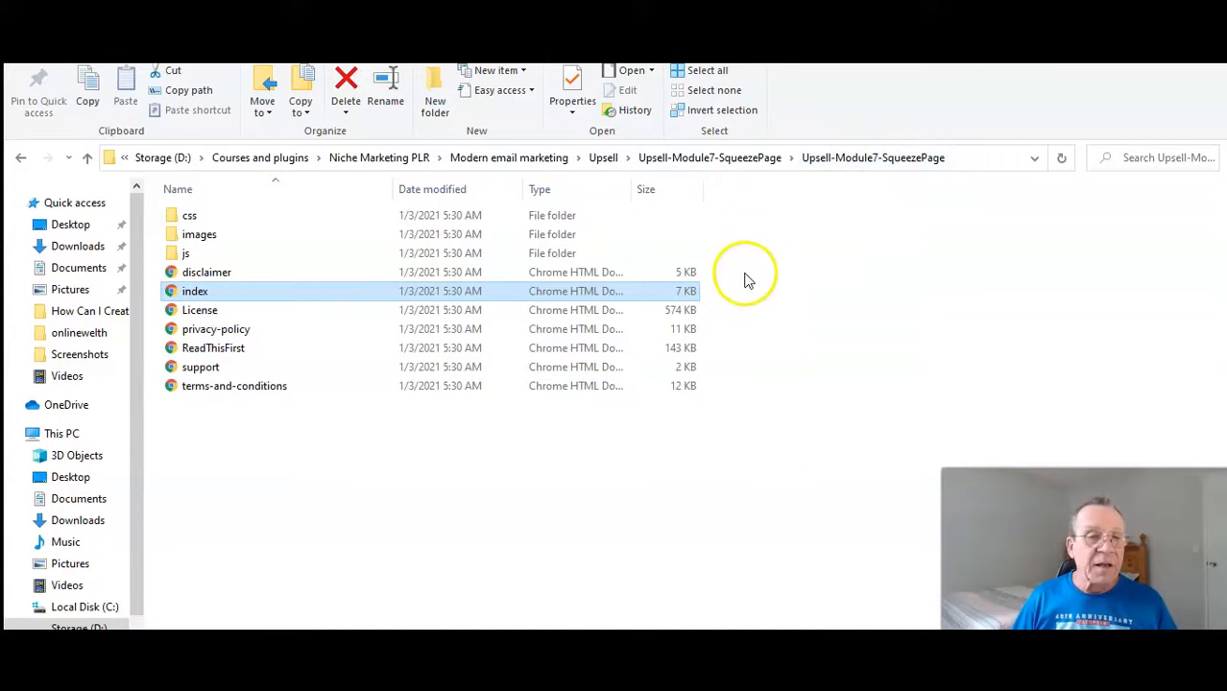
pyautogui.click(552, 157)
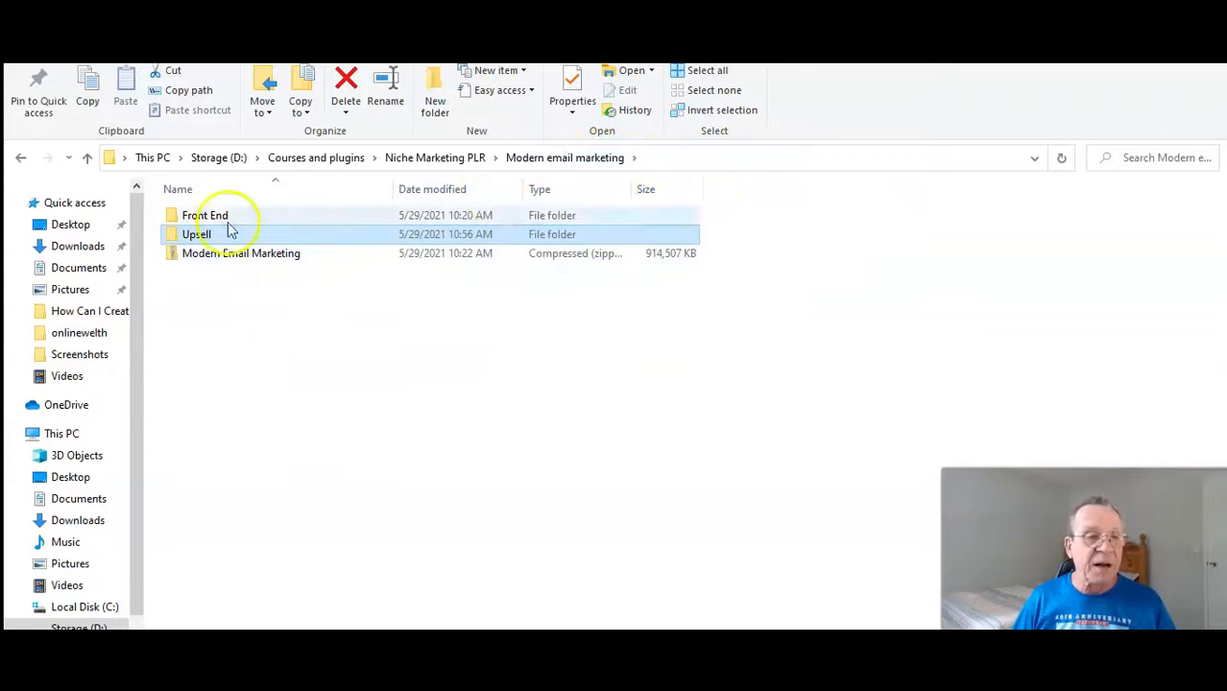
pyautogui.doubleClick(257, 236)
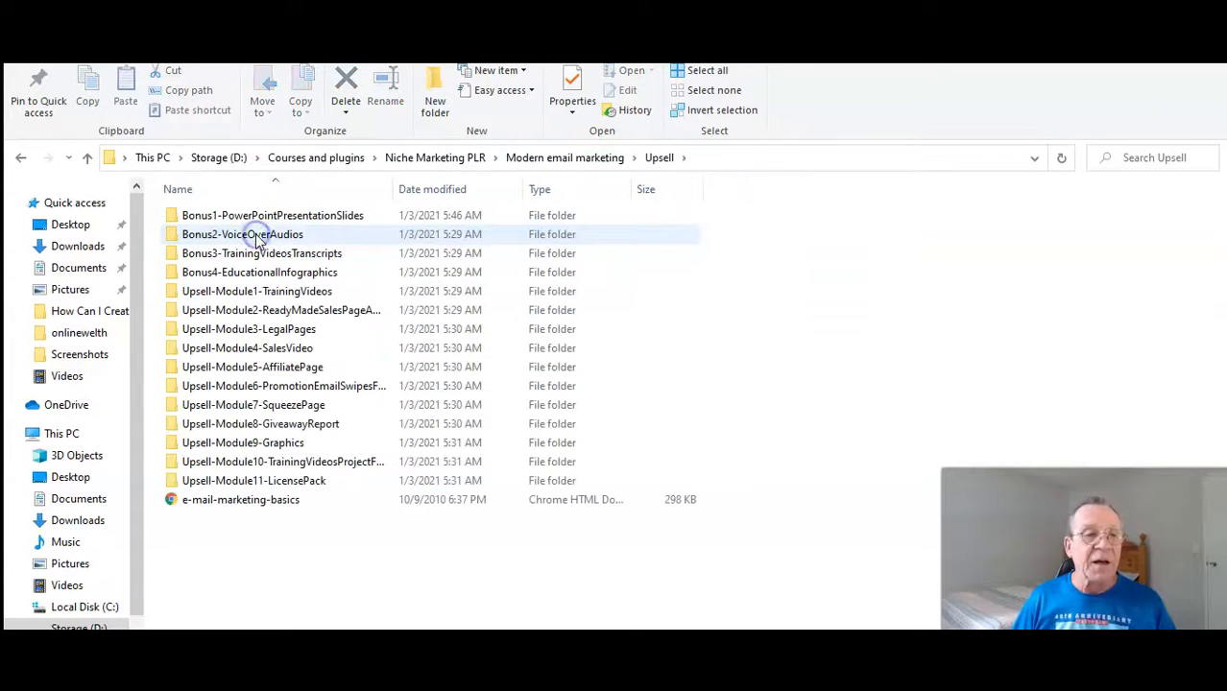
pyautogui.doubleClick(288, 407)
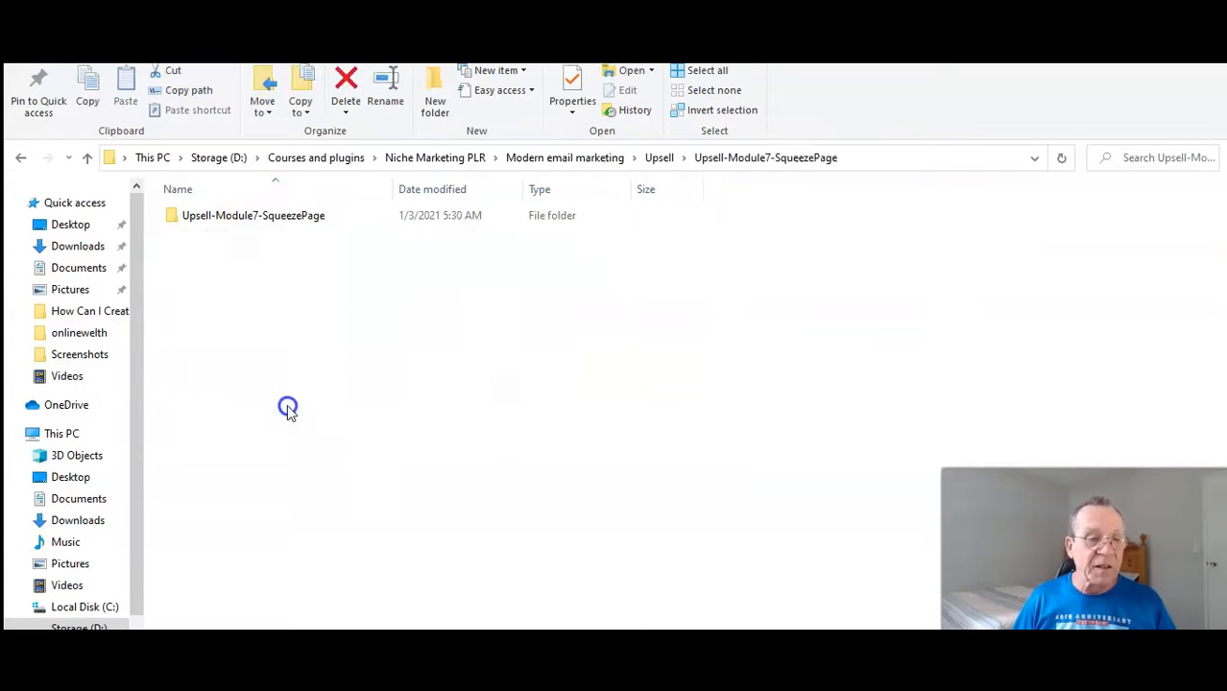
pyautogui.click(275, 222)
pyautogui.doubleClick(276, 225)
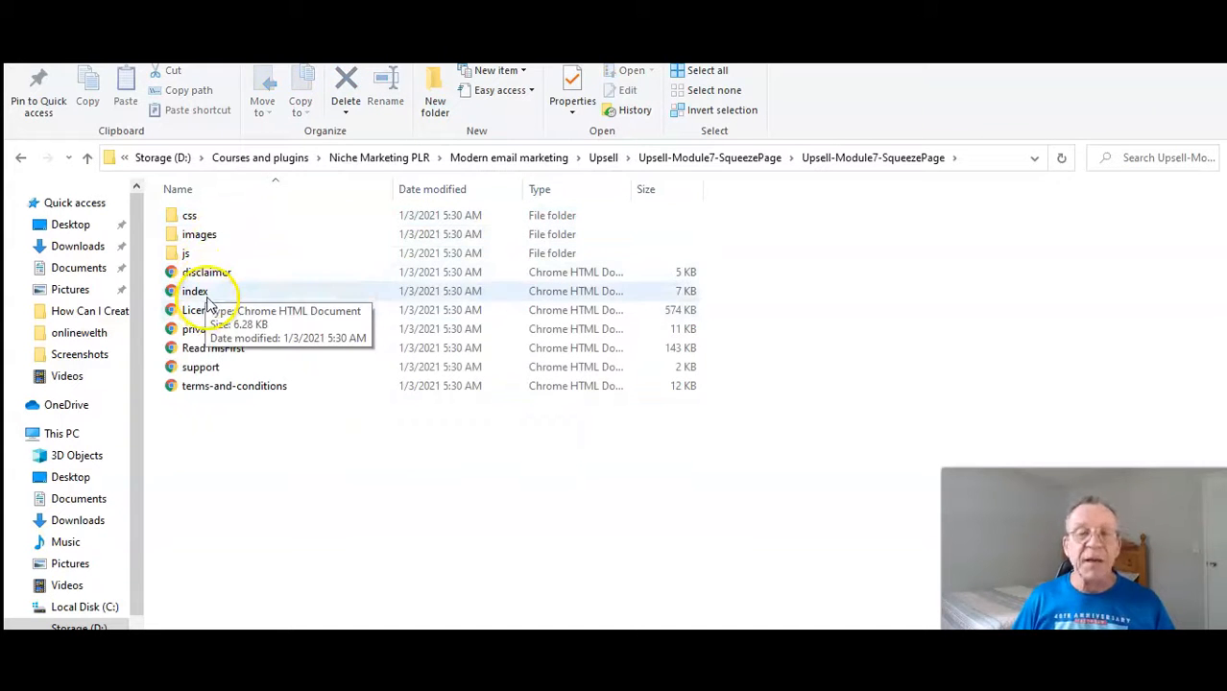
pyautogui.doubleClick(203, 235)
pyautogui.moveTo(213, 257); pyautogui.dragTo(619, 492)
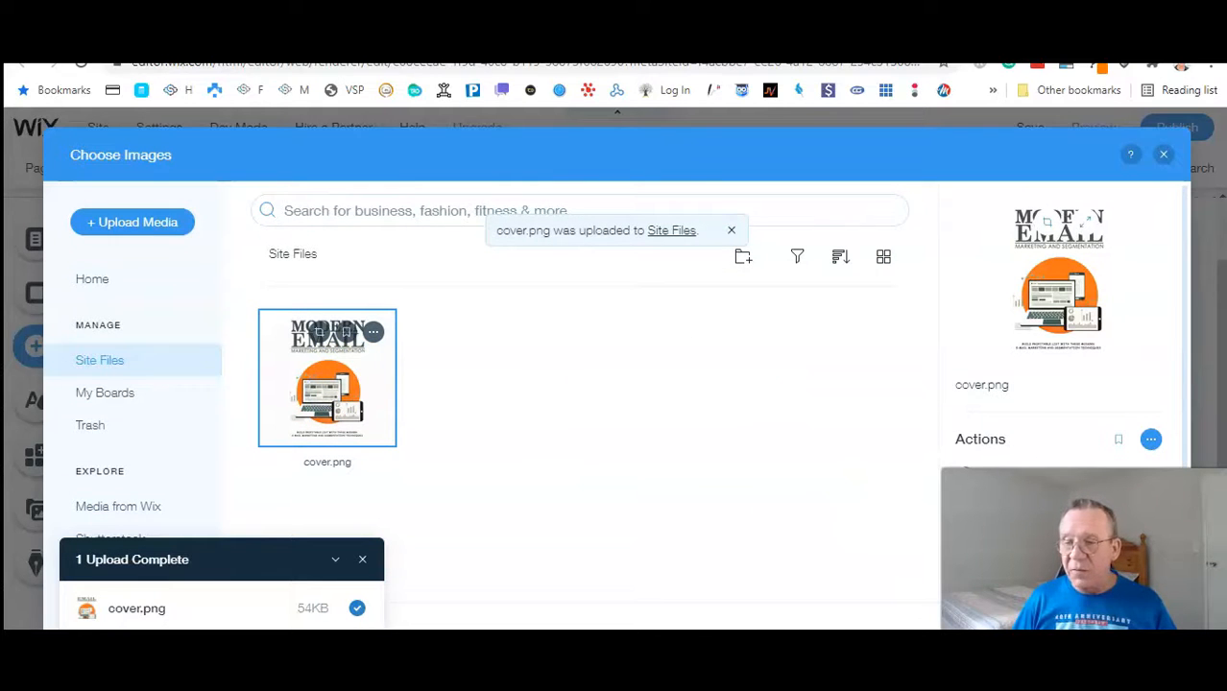
# Step: Add cover.png to the page, shrink it to about two thirds of its size and move it to the page's left half
pyautogui.click(1112, 622)
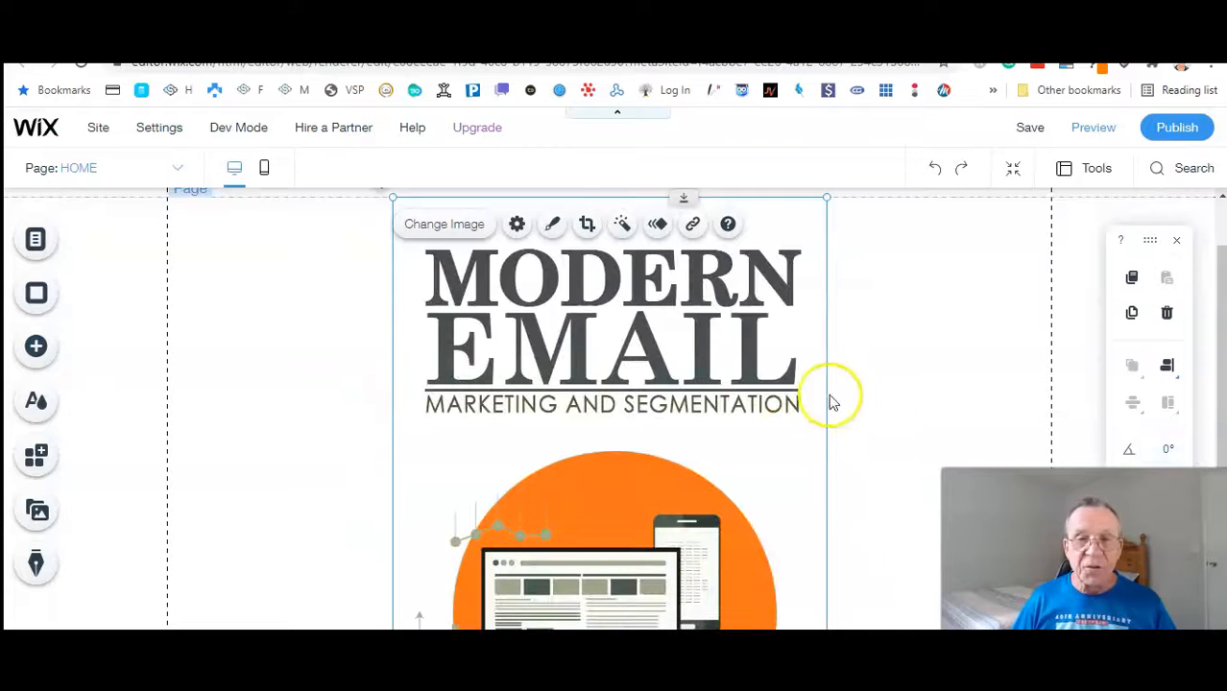
pyautogui.click(757, 359)
pyautogui.moveTo(826, 197); pyautogui.dragTo(679, 433)
pyautogui.moveTo(521, 563); pyautogui.dragTo(433, 367)
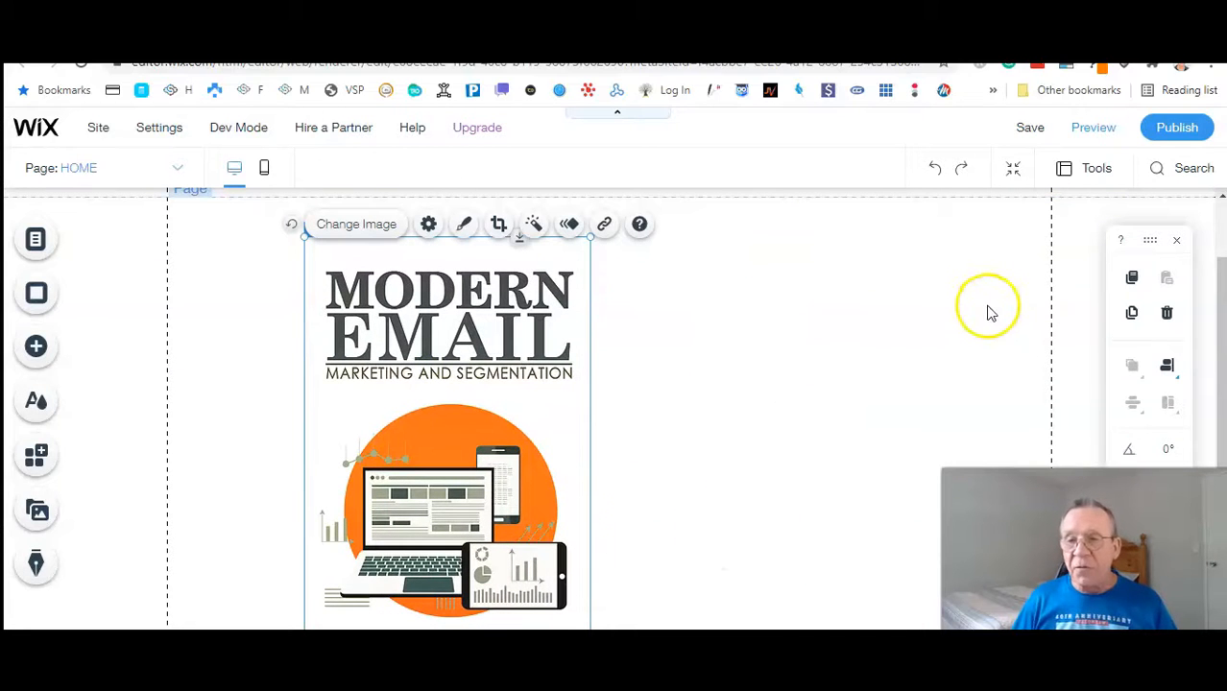
# Step: Copy the heading, subheading and eBook line from the finished free special report page and return to the blank site editor
pyautogui.click(803, 39)
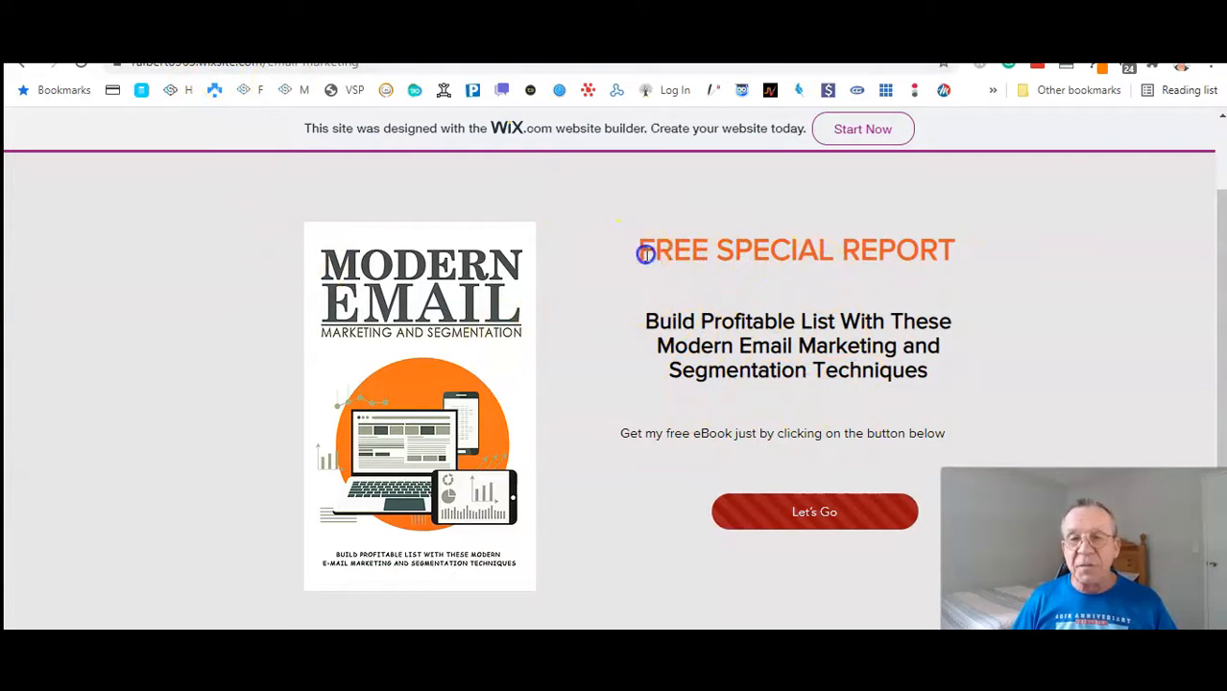
pyautogui.moveTo(748, 276); pyautogui.dragTo(915, 435)
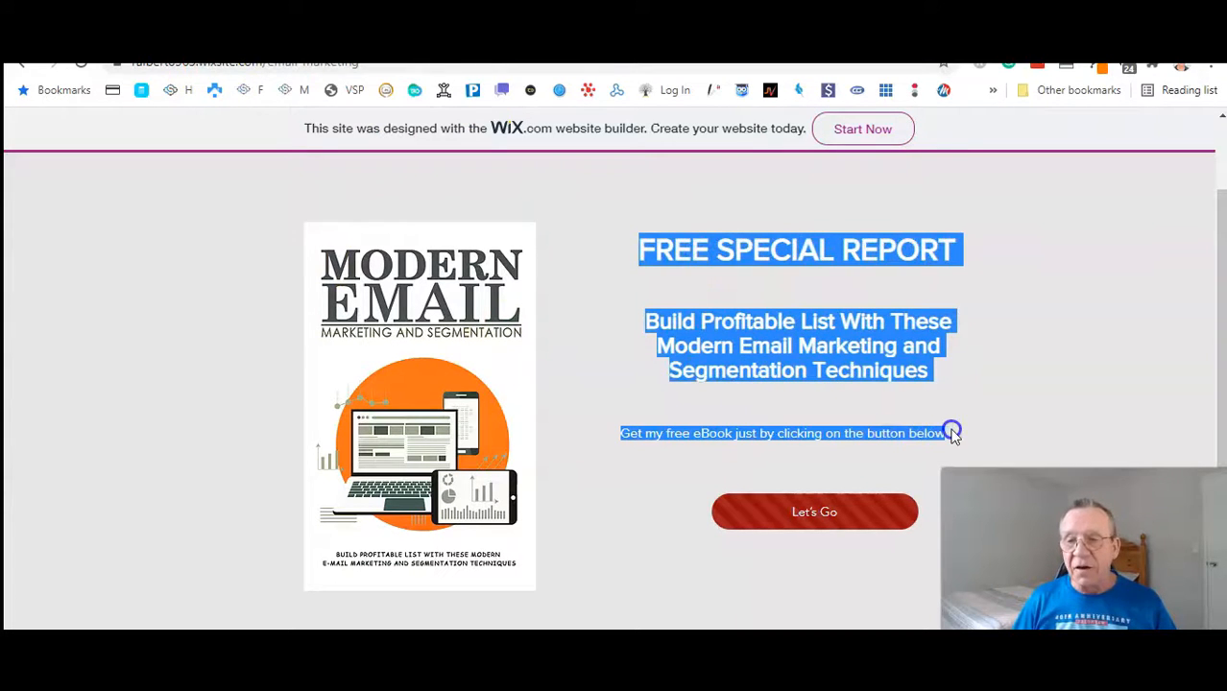
pyautogui.rightClick(853, 247)
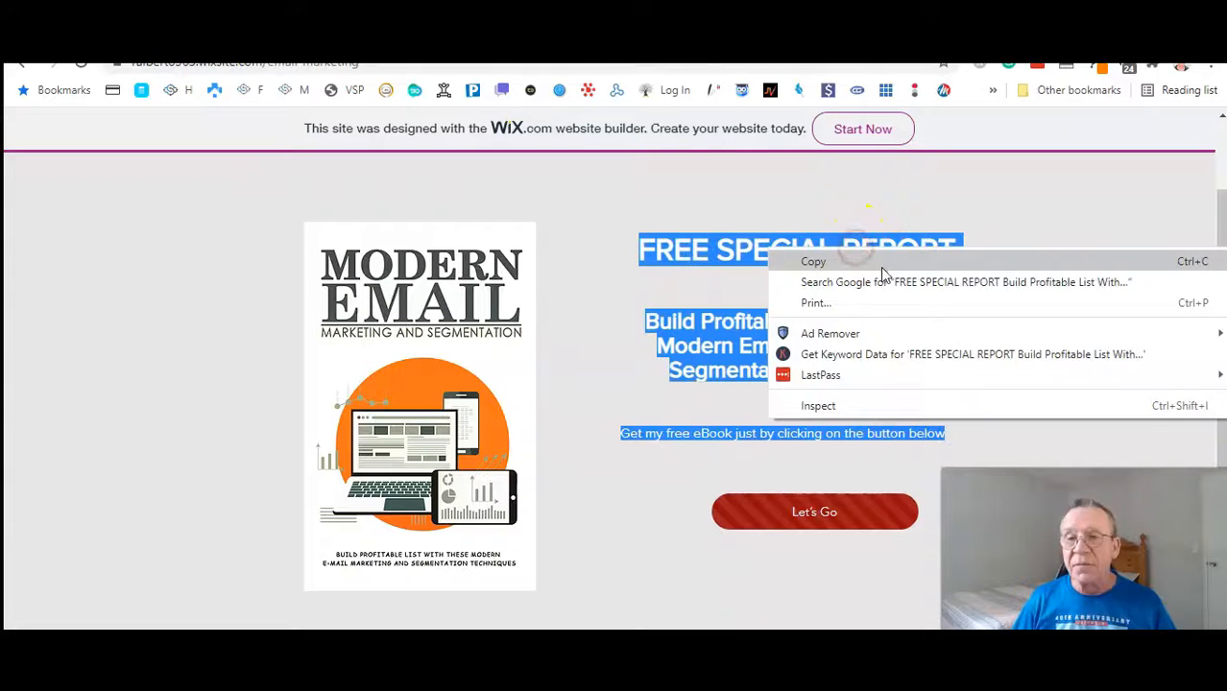
pyautogui.click(876, 260)
pyautogui.click(710, 37)
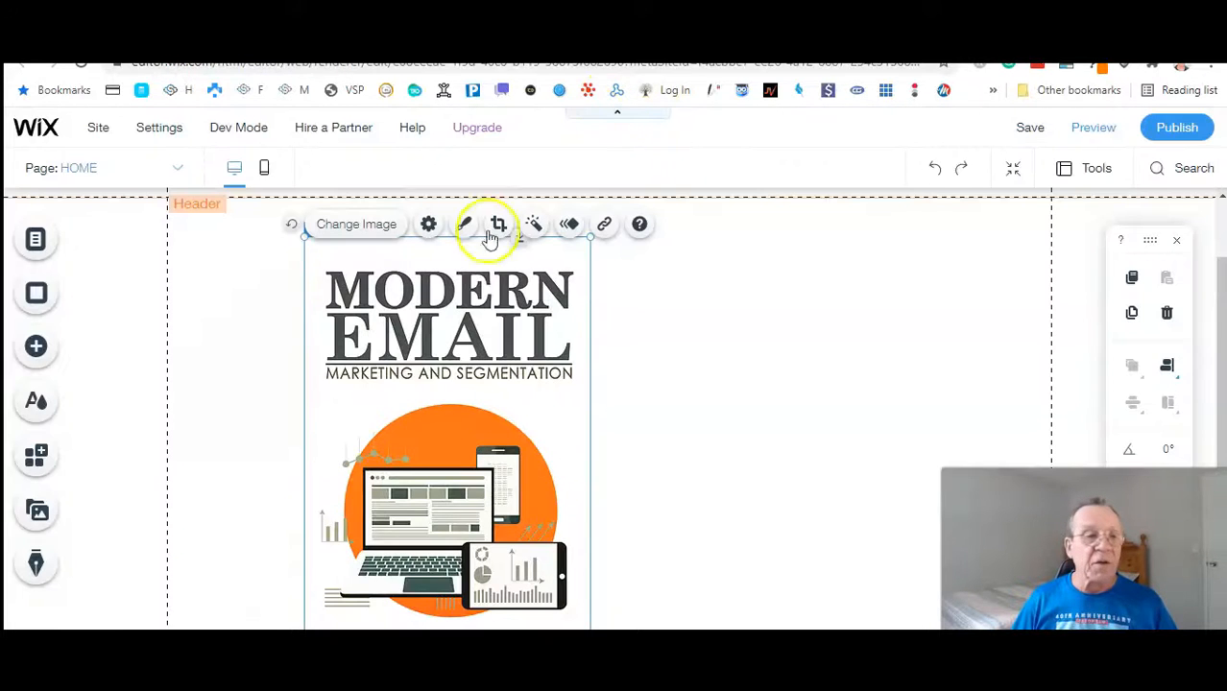
# Step: Add a themed paragraph text element and place it beside the cover image on the page's empty half
pyautogui.click(35, 348)
pyautogui.click(103, 289)
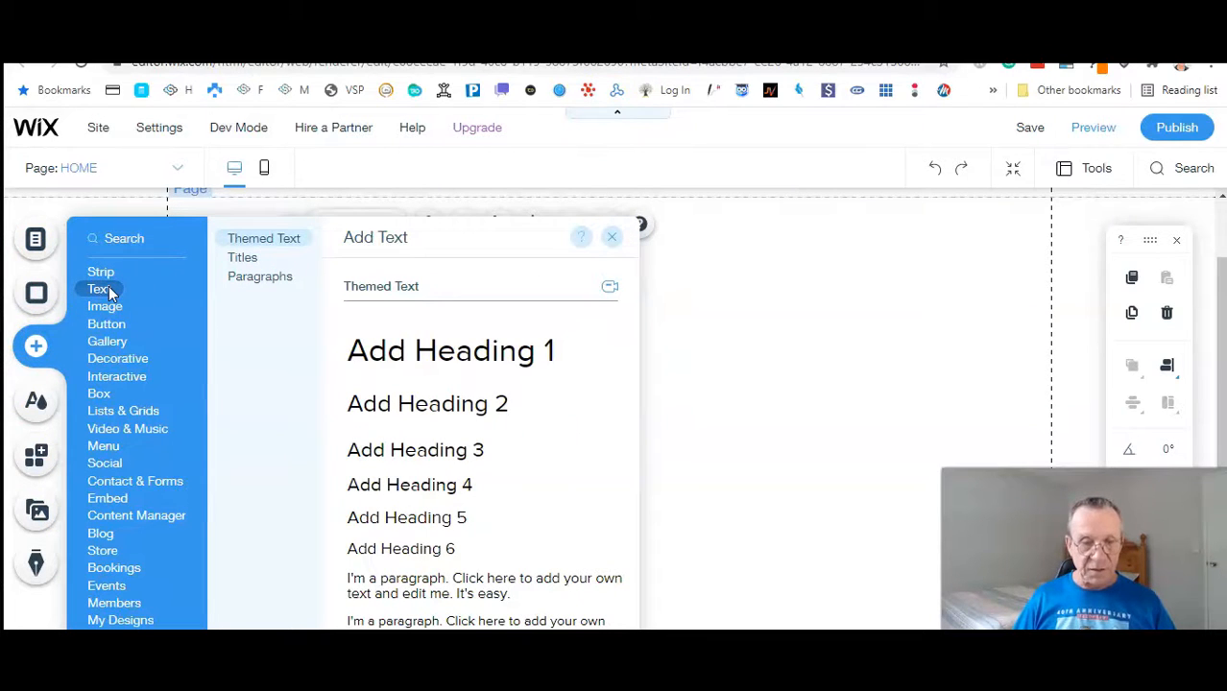
pyautogui.click(526, 592)
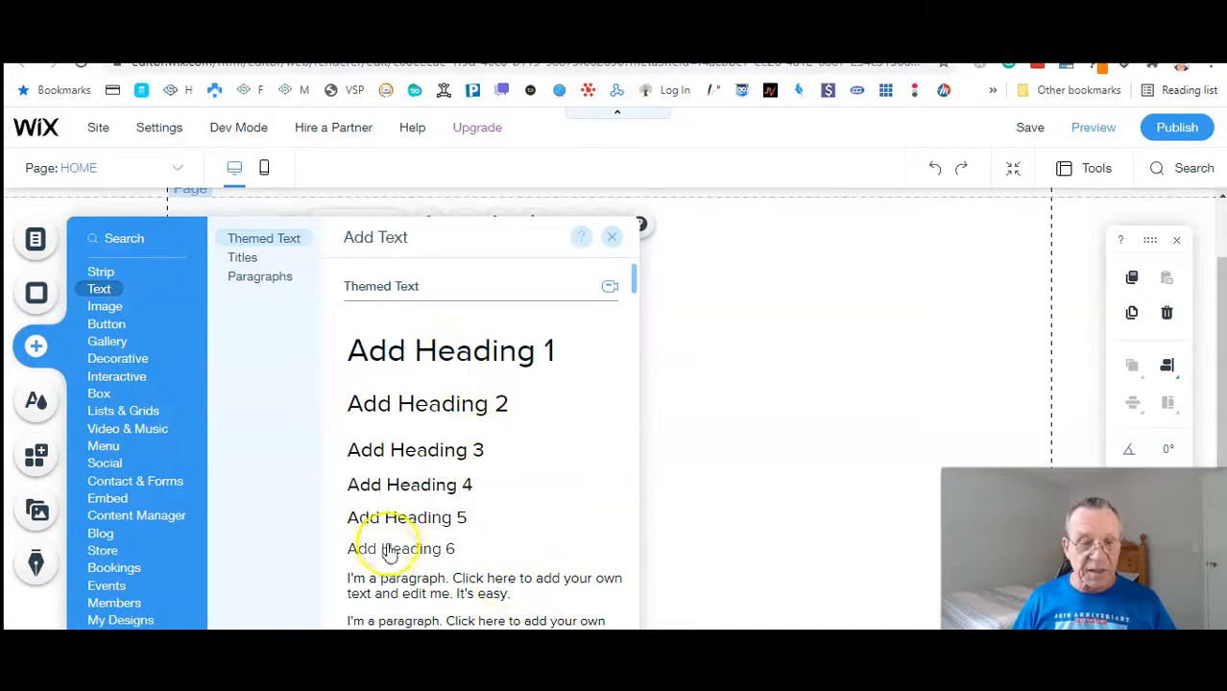
pyautogui.click(463, 582)
pyautogui.moveTo(624, 439); pyautogui.dragTo(851, 294)
# Step: Replace the placeholder paragraph with the copied FREE SPECIAL REPORT text and close the text settings
pyautogui.doubleClick(851, 294)
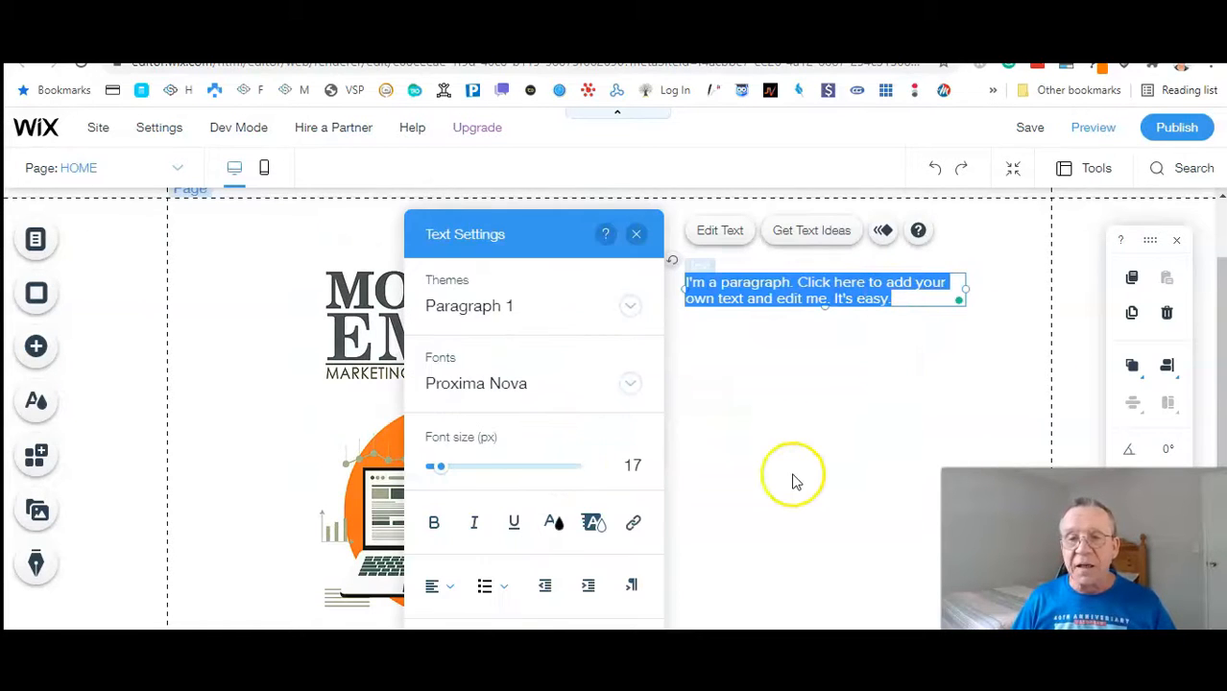
pyautogui.hotkey('ctrl', 'v')
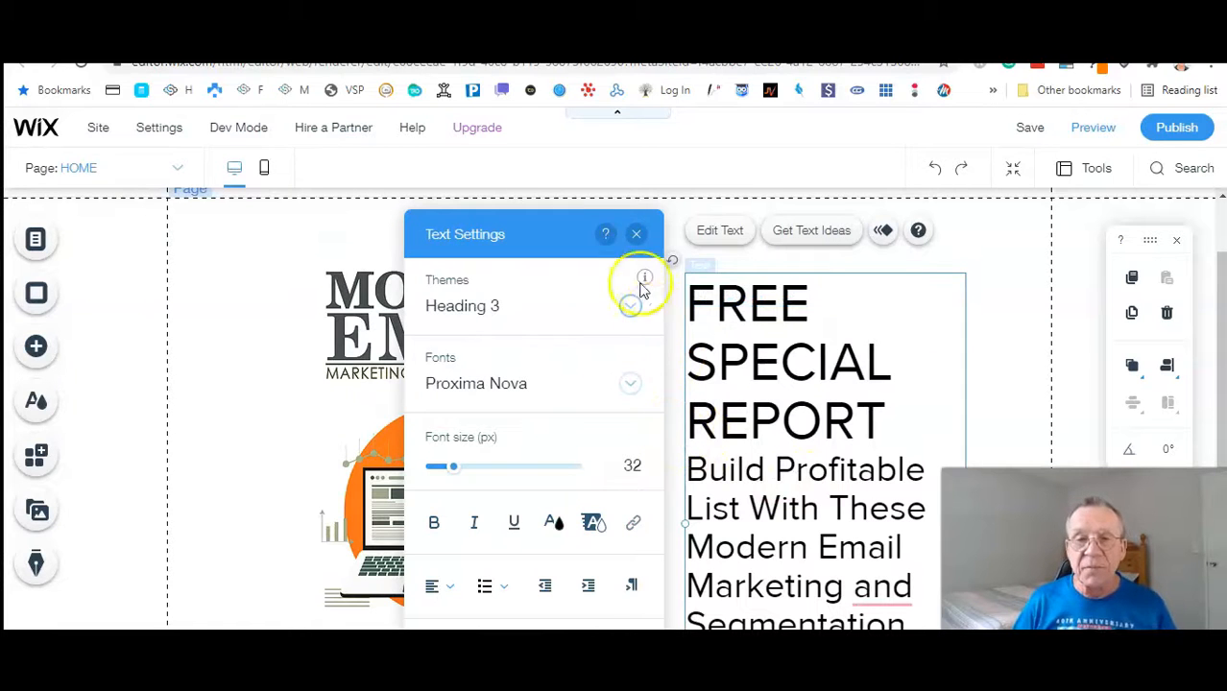
pyautogui.click(637, 236)
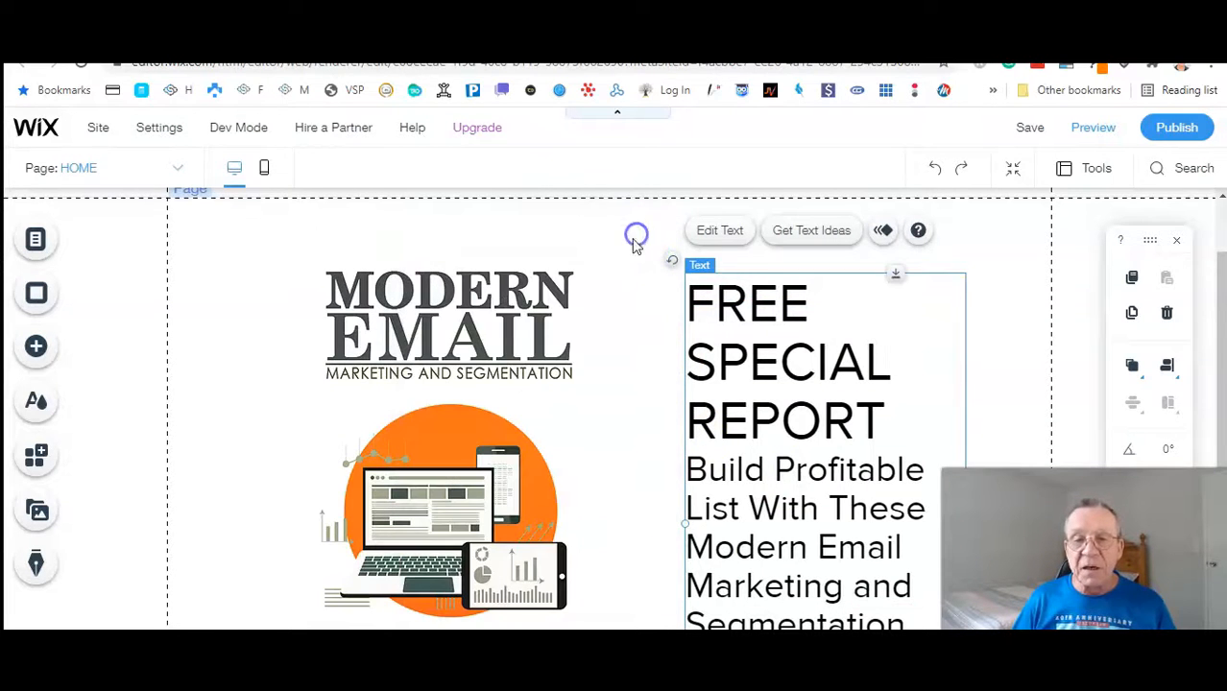
# Step: Widen the text box until FREE SPECIAL REPORT fits on one line, shift it away from the cover, and select that heading line
pyautogui.moveTo(686, 523); pyautogui.dragTo(313, 516)
pyautogui.moveTo(777, 291); pyautogui.dragTo(914, 270)
pyautogui.doubleClick(776, 276)
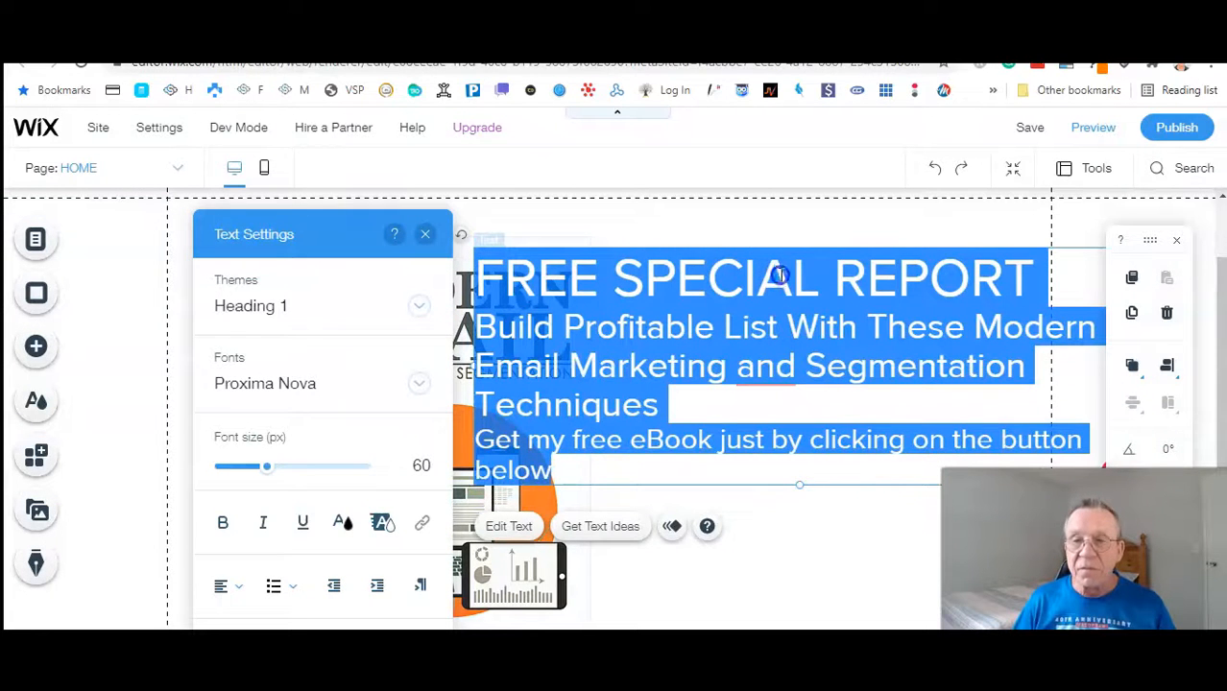
pyautogui.click(781, 276)
pyautogui.moveTo(1035, 274); pyautogui.dragTo(472, 285)
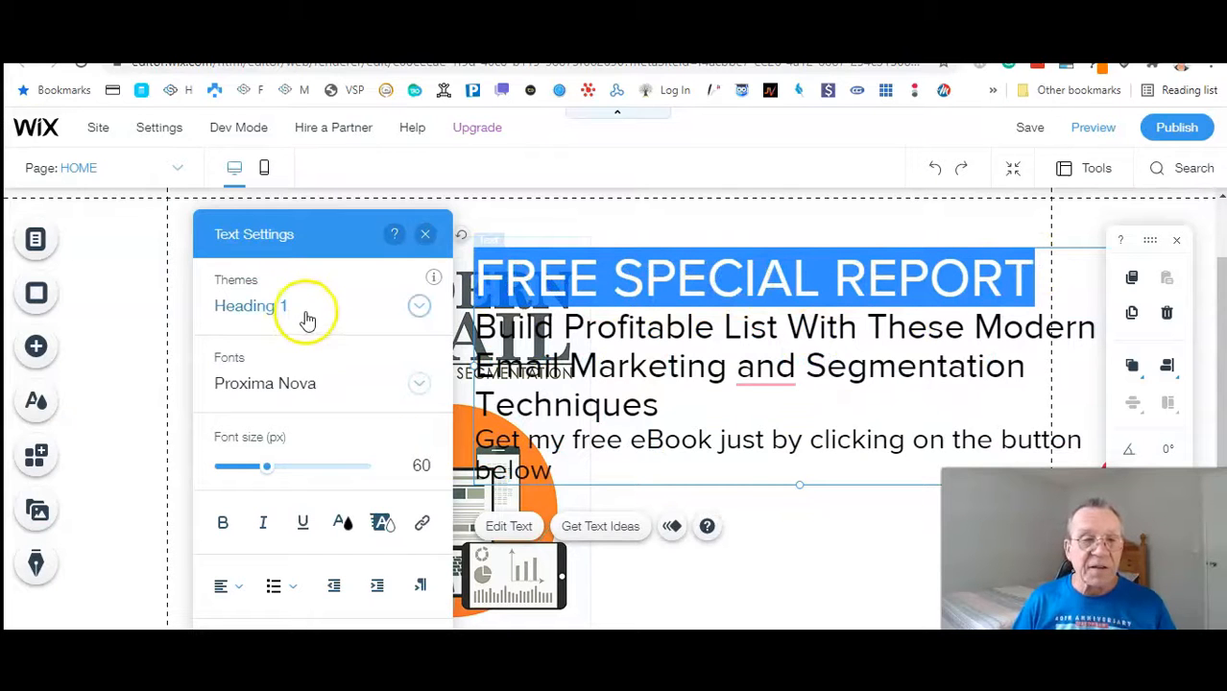
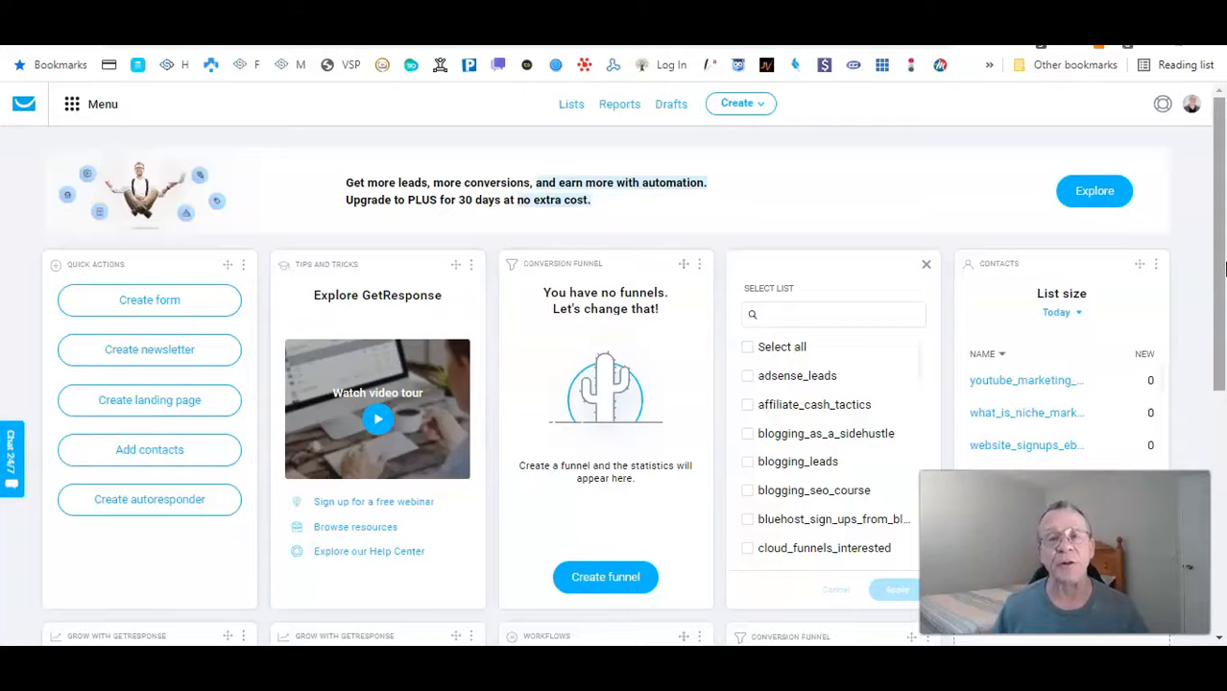
# Step: In GetResponse, create a new contact list named email_marketing_funnel
pyautogui.click(572, 106)
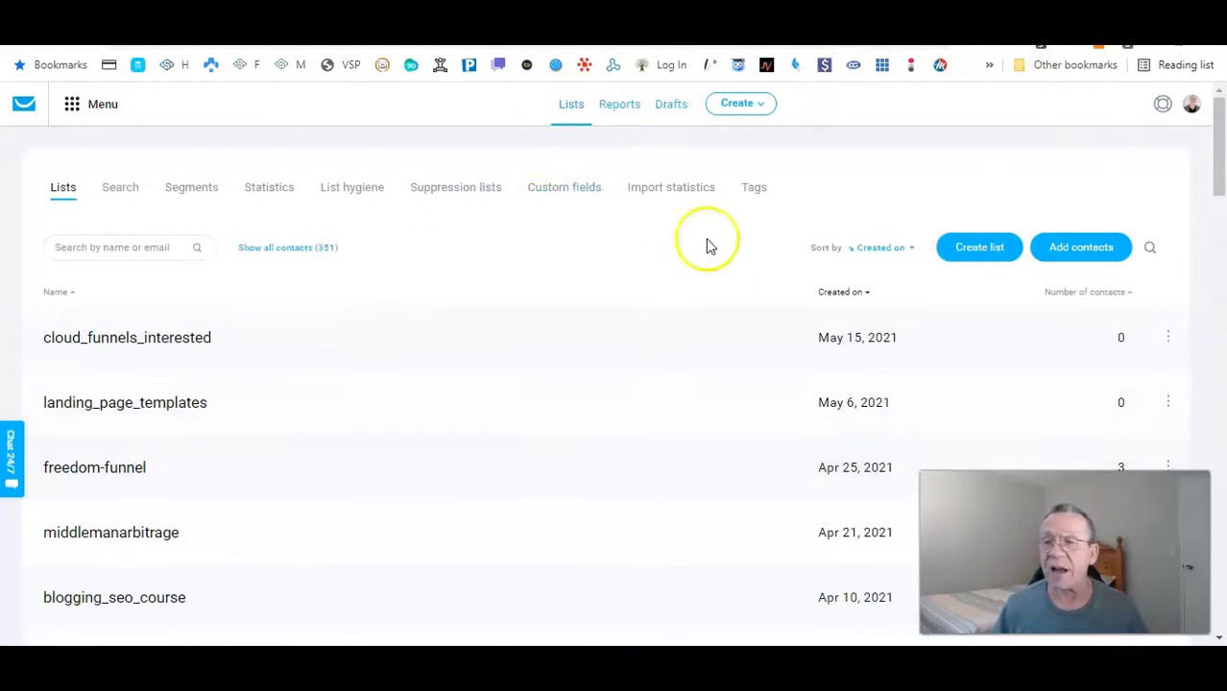
pyautogui.click(972, 254)
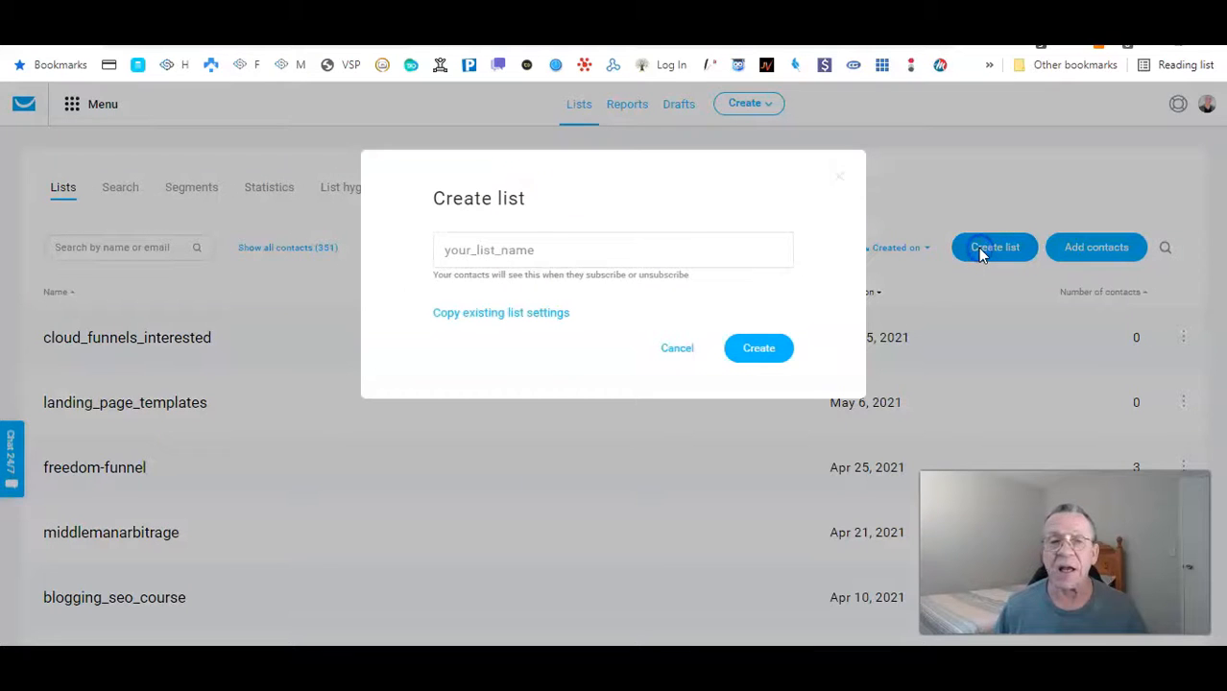
pyautogui.click(594, 252)
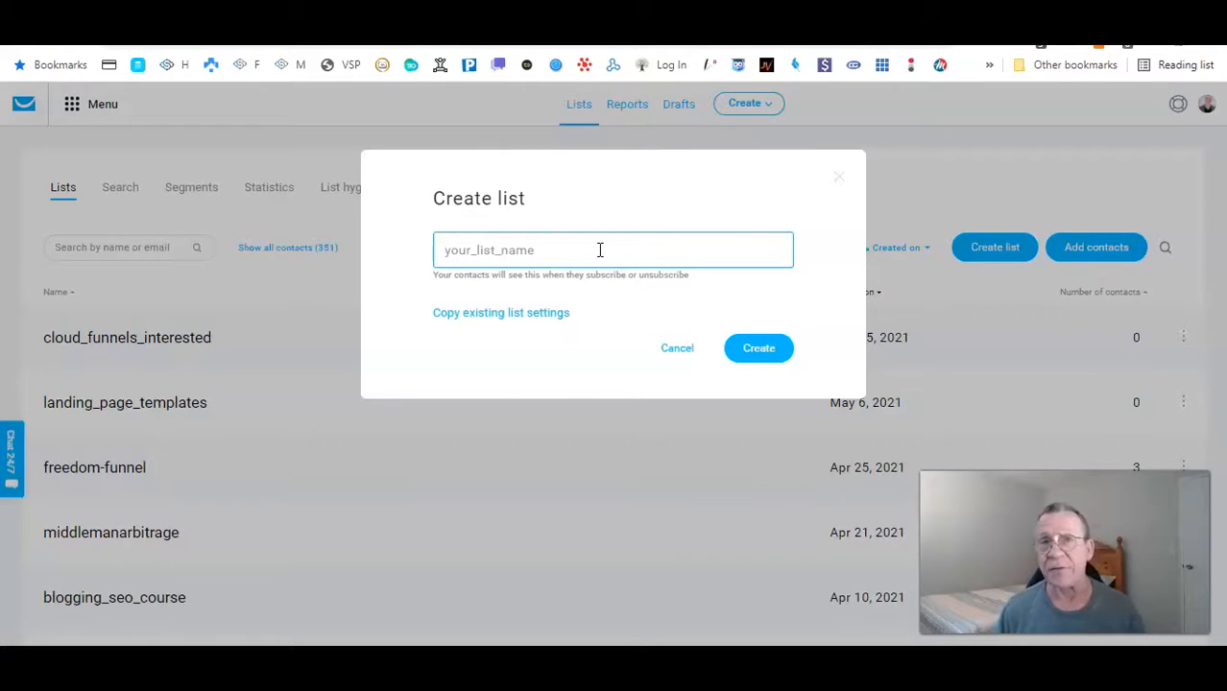
pyautogui.write('email_marketing')
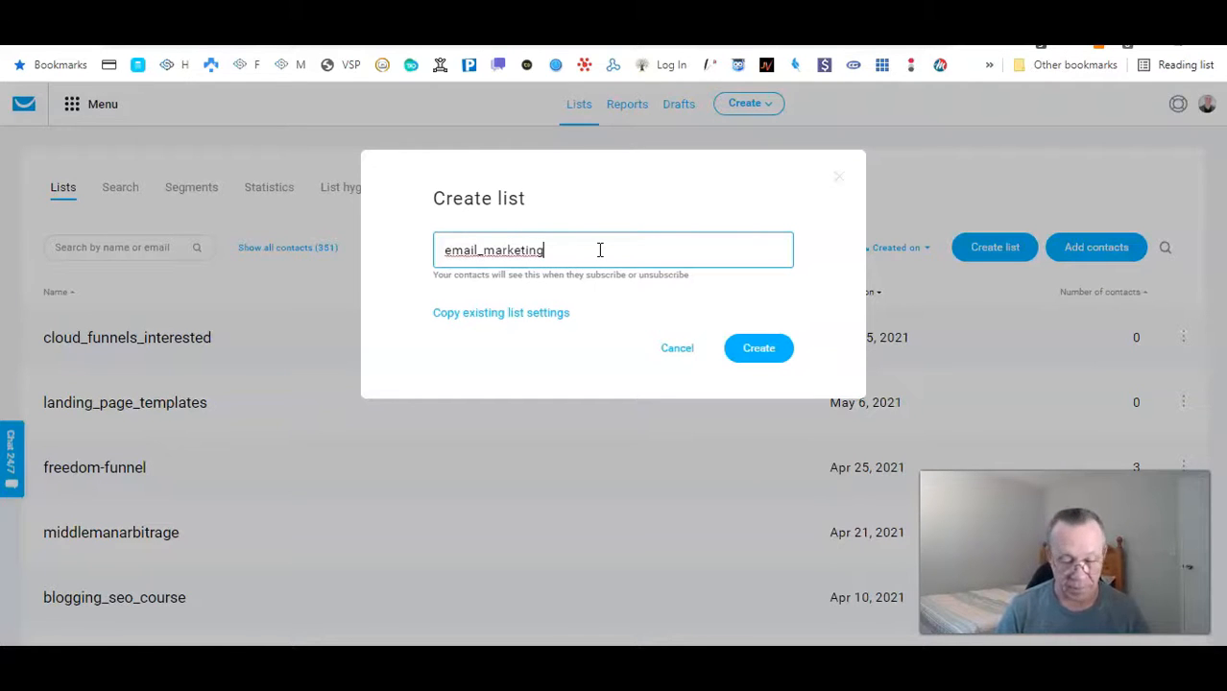
pyautogui.write('_funnel')
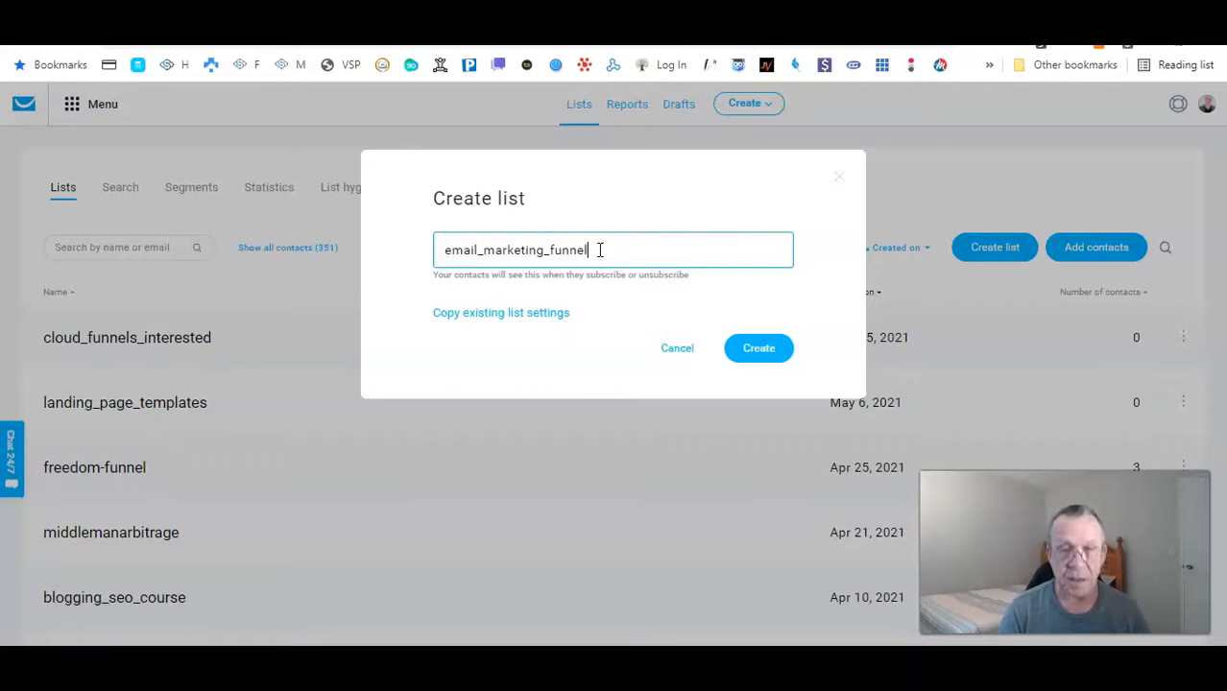
pyautogui.click(754, 349)
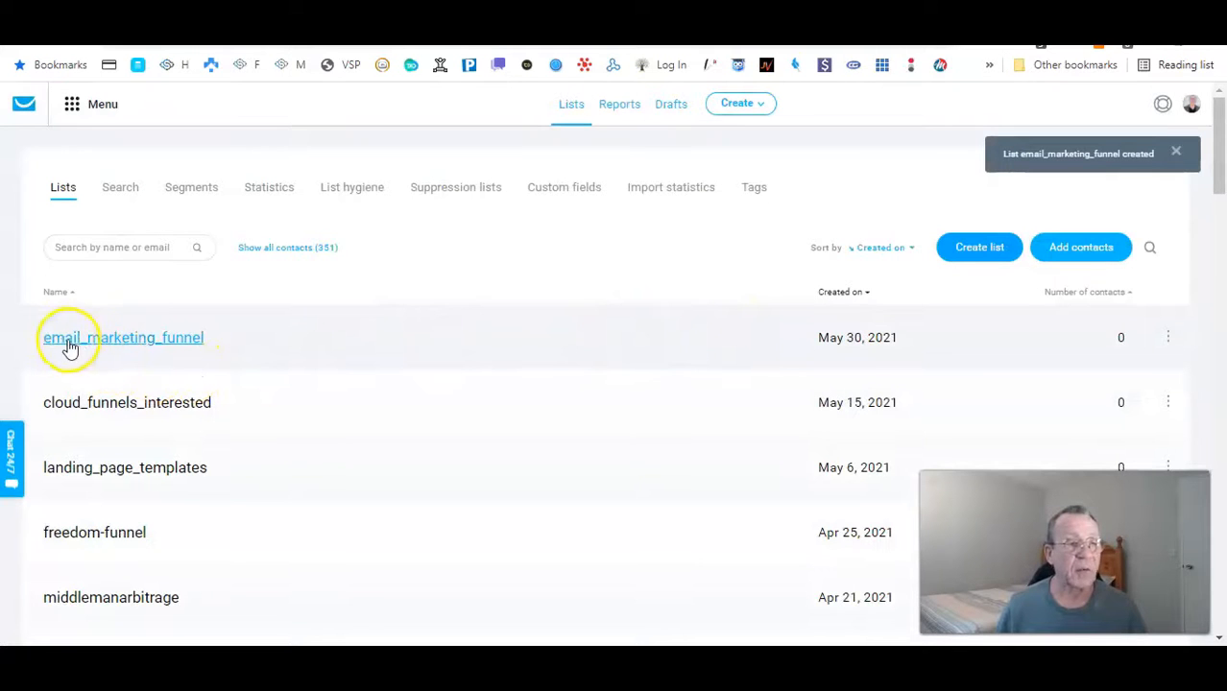
# Step: View the settings of the email_marketing_funnel list and return to the lists overview
pyautogui.click(1168, 336)
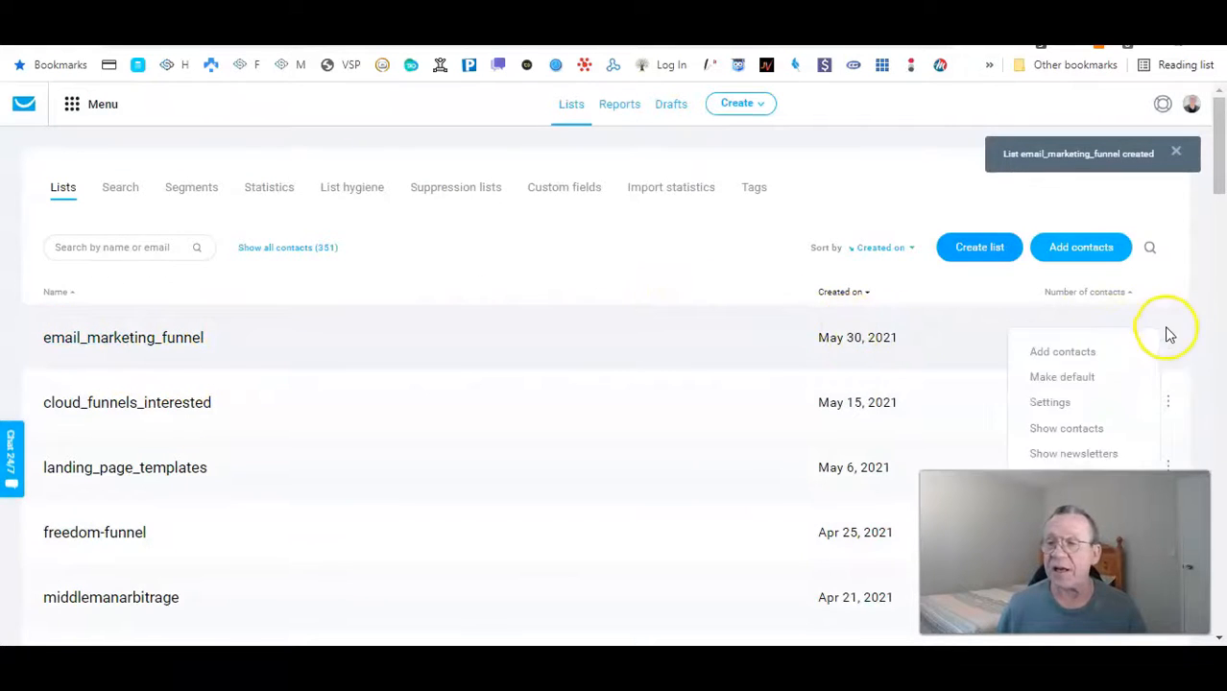
pyautogui.click(1050, 402)
pyautogui.click(571, 106)
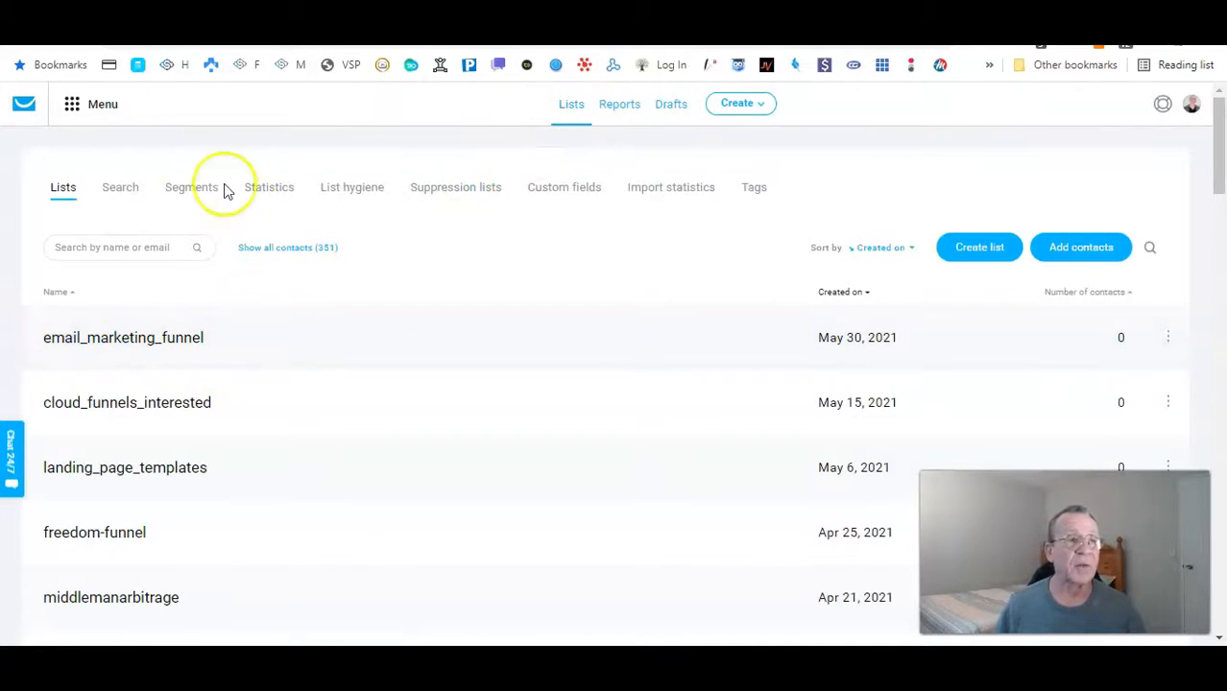
# Step: Create a new sign-up form with the List Builder Wizard using the Non-profit donations template
pyautogui.click(77, 108)
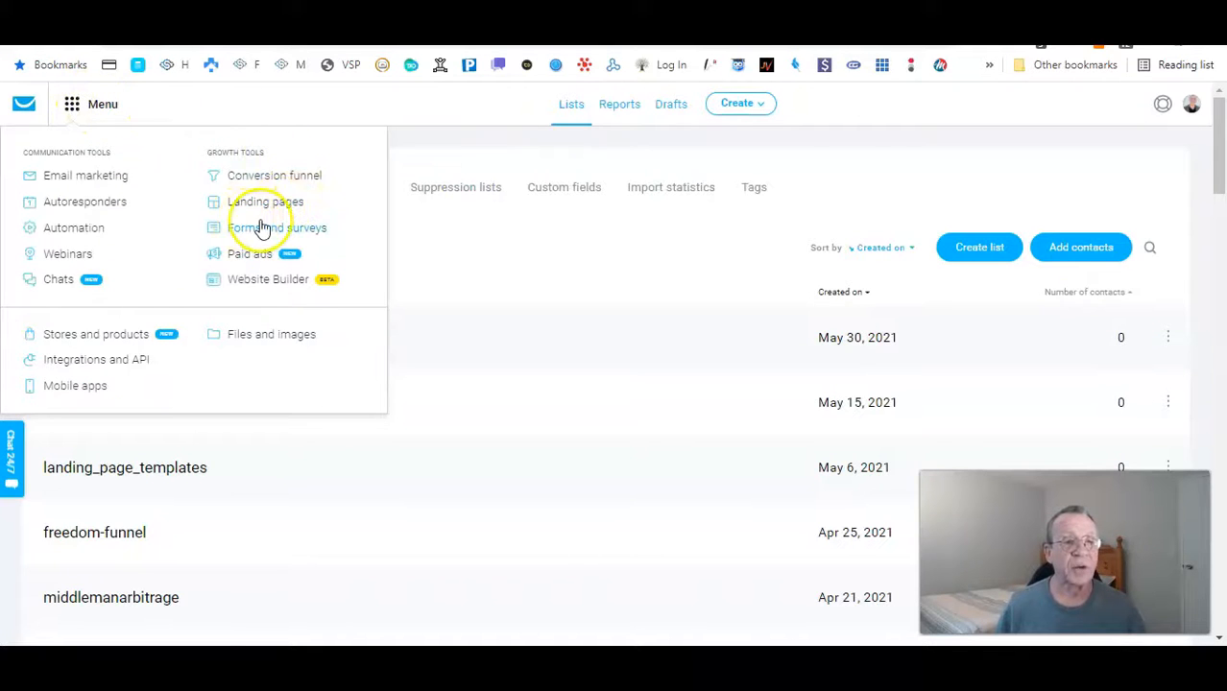
pyautogui.click(257, 231)
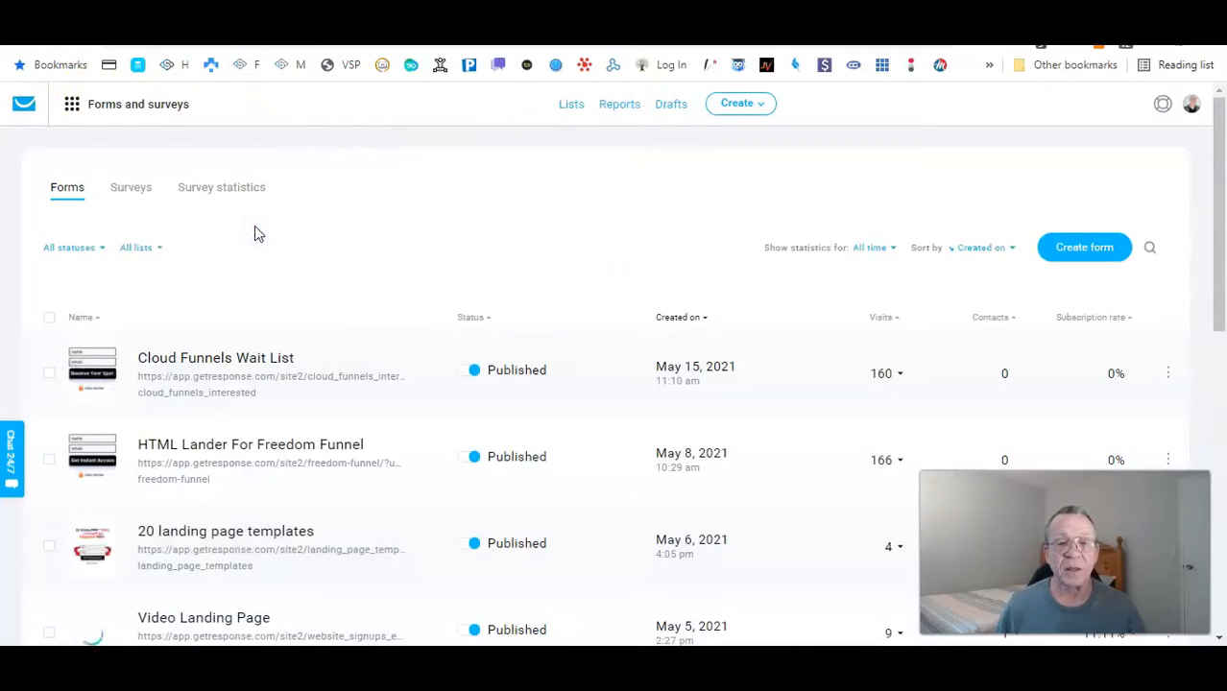
pyautogui.click(1085, 253)
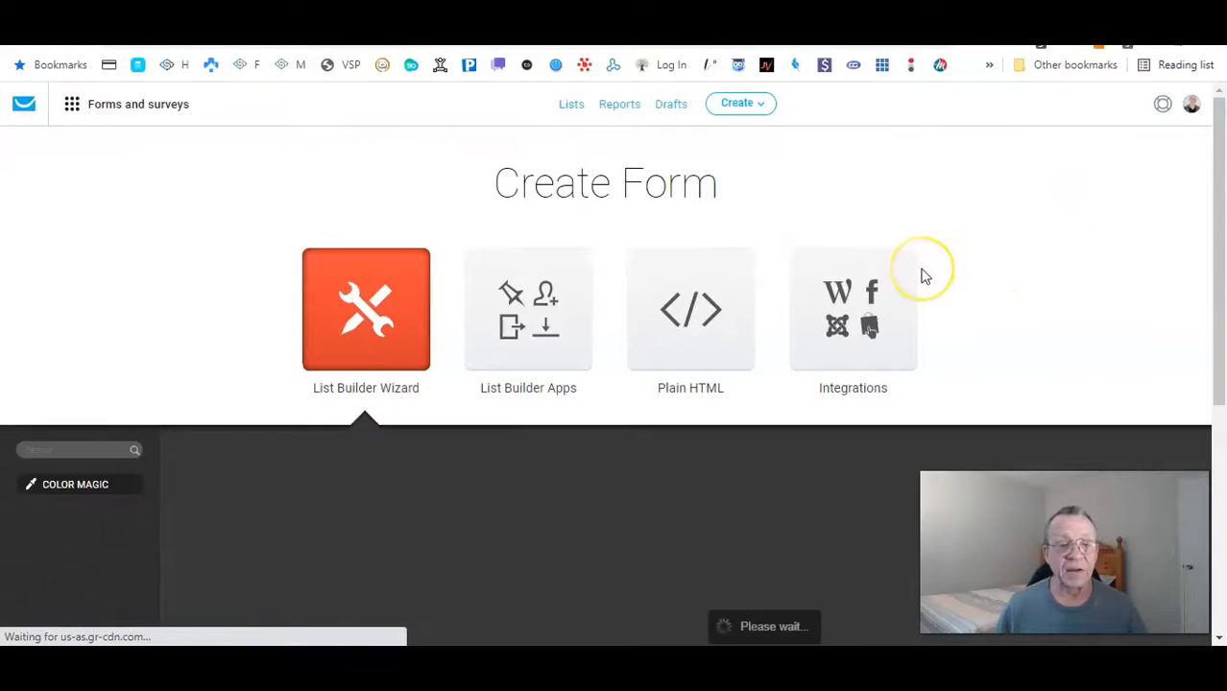
pyautogui.scroll(-3, 923, 273)
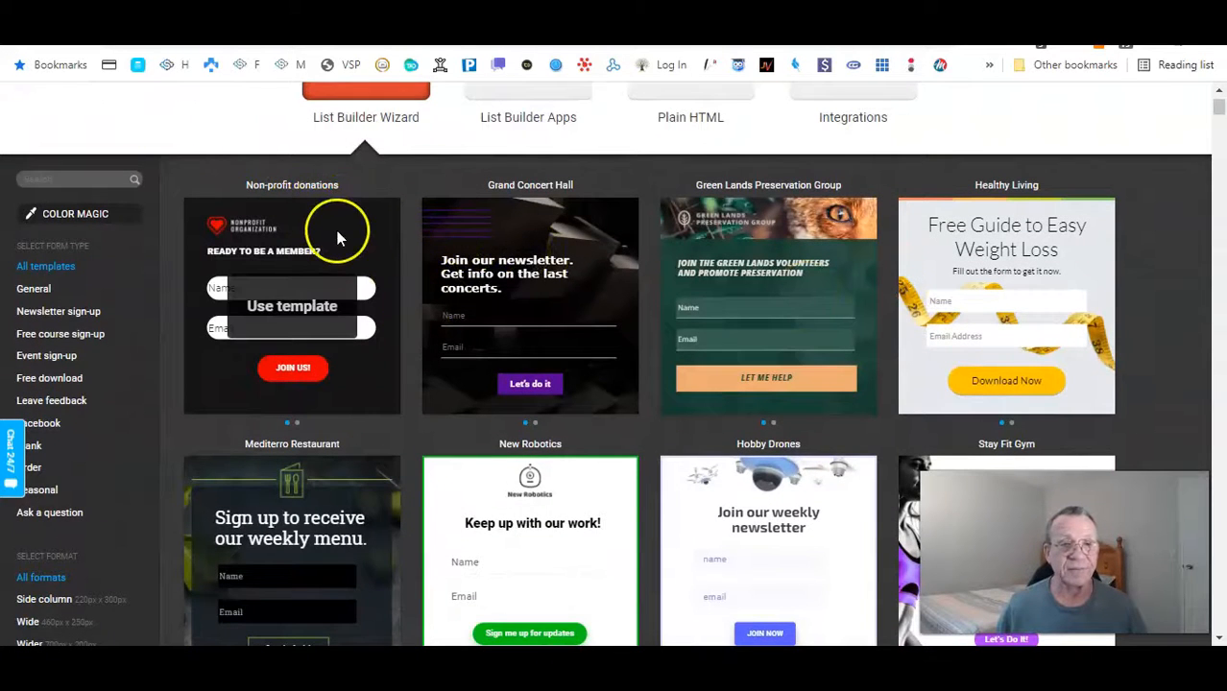
pyautogui.click(309, 306)
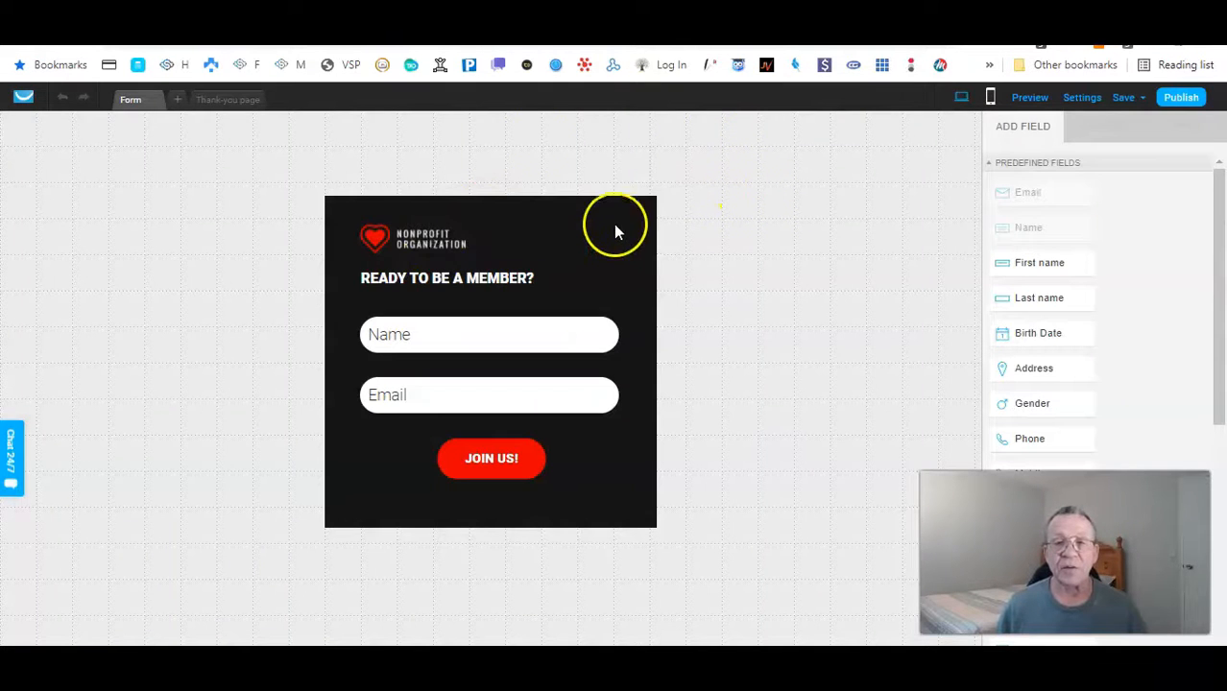
# Step: Replace the form's background image with a solid white #FFFFFF background
pyautogui.click(612, 230)
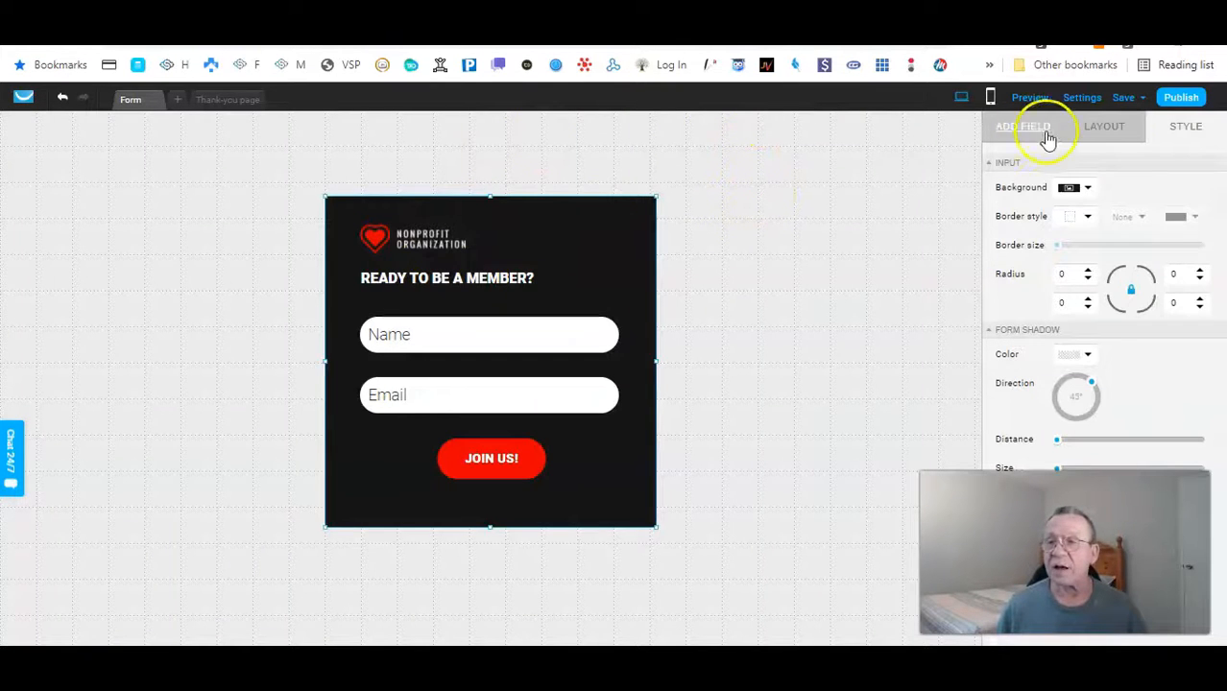
pyautogui.click(1088, 191)
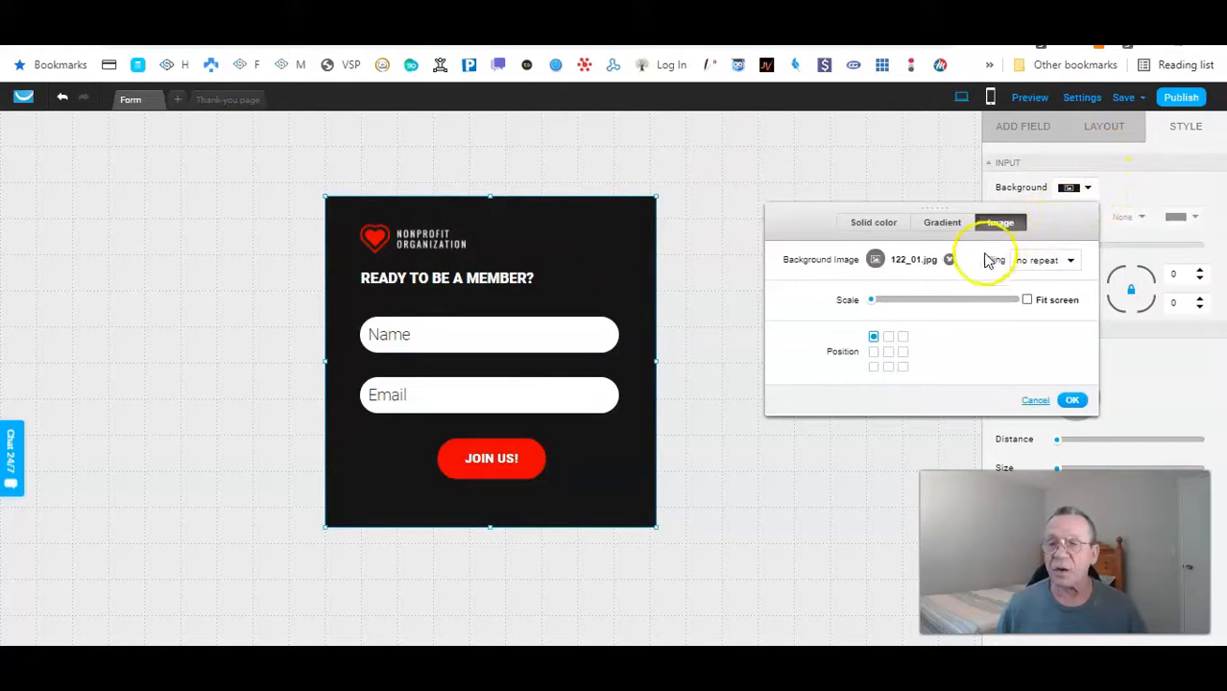
pyautogui.click(882, 225)
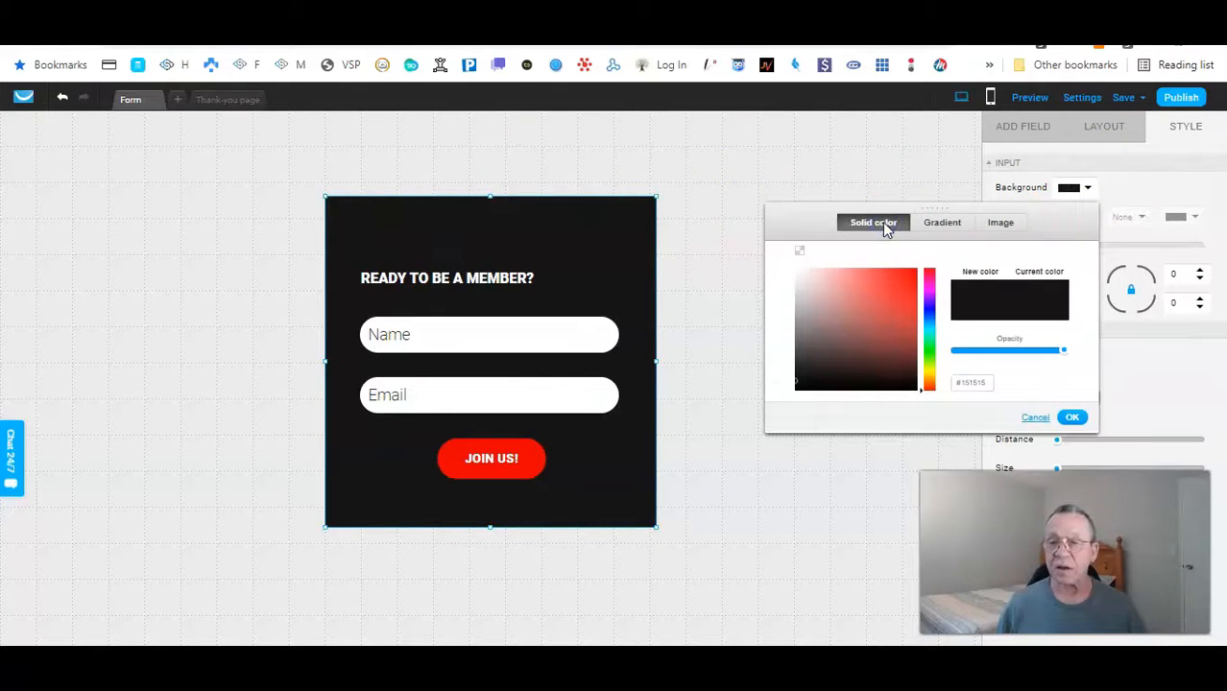
pyautogui.click(796, 274)
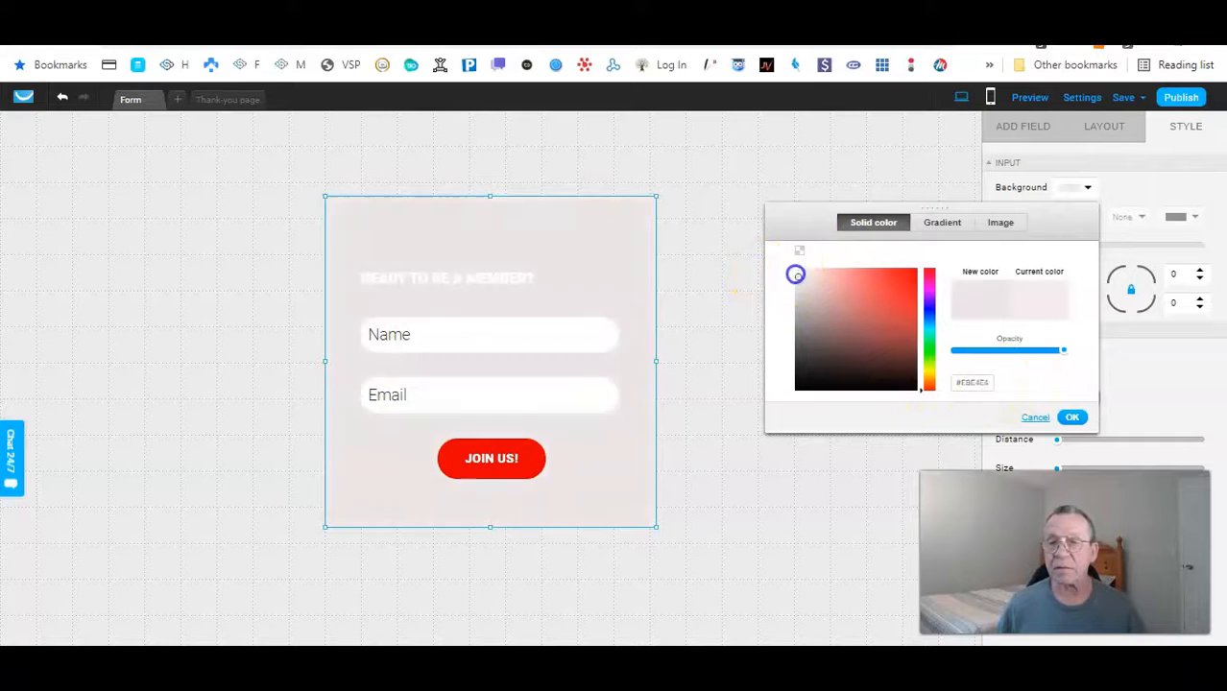
pyautogui.click(793, 269)
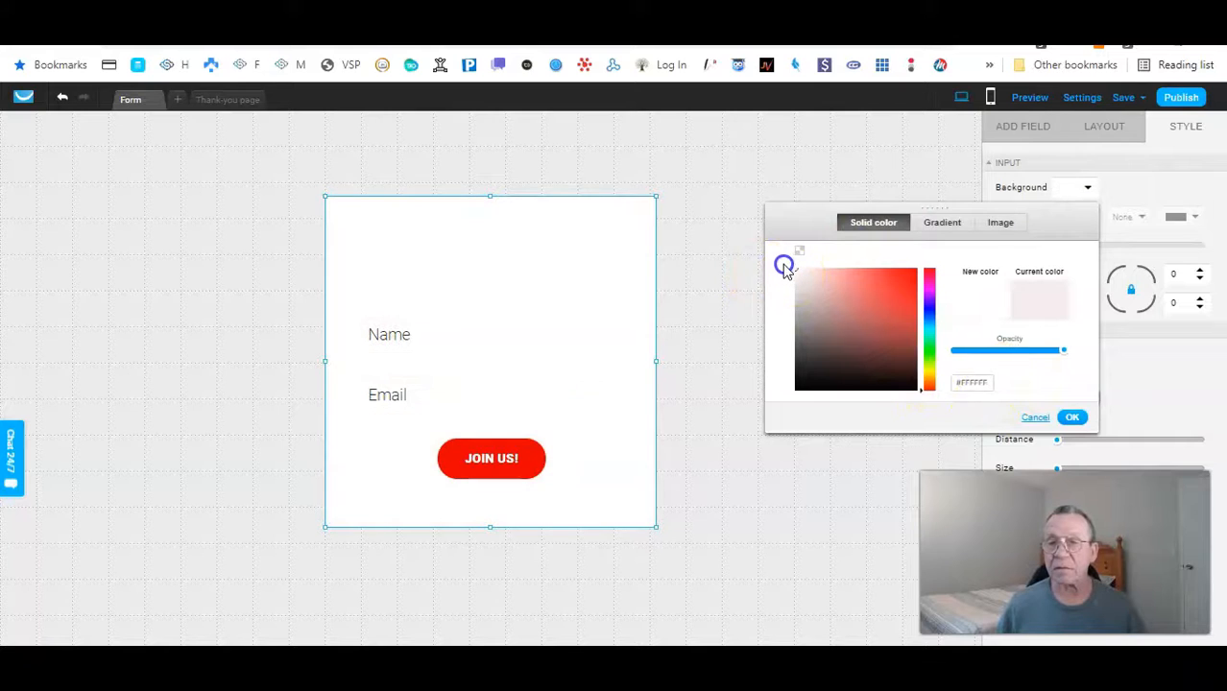
pyautogui.click(1072, 417)
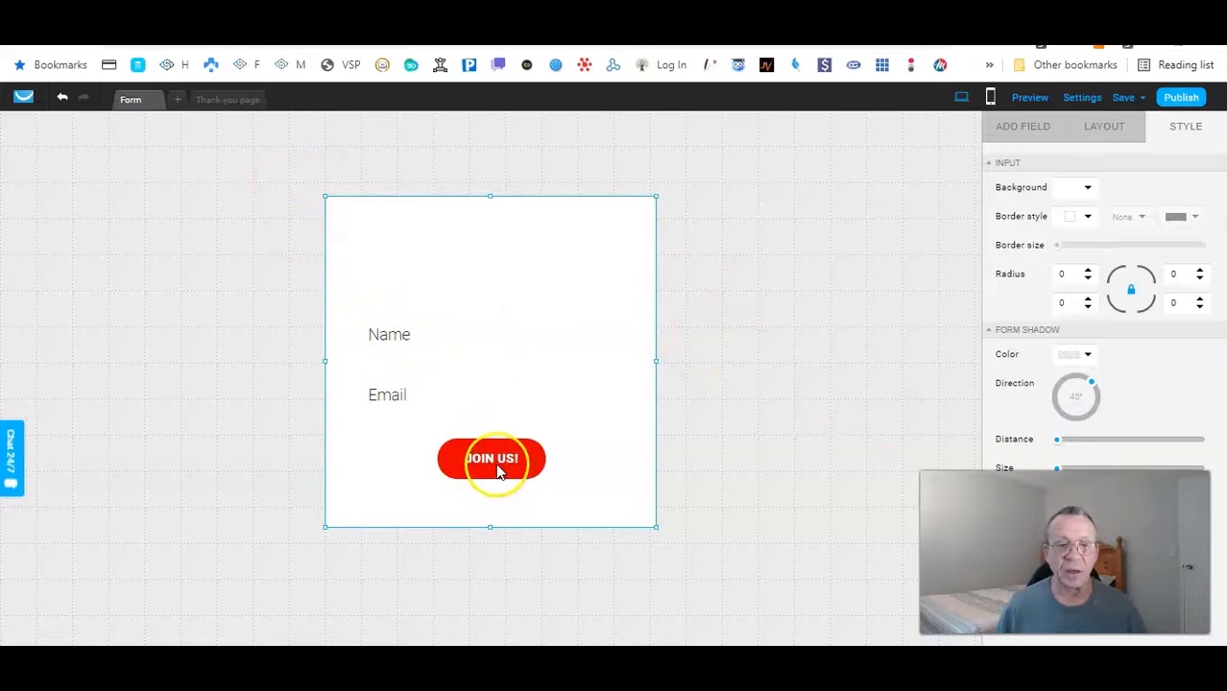
# Step: Set the corner radius of the form's Name field to 0 on all corners
pyautogui.click(419, 336)
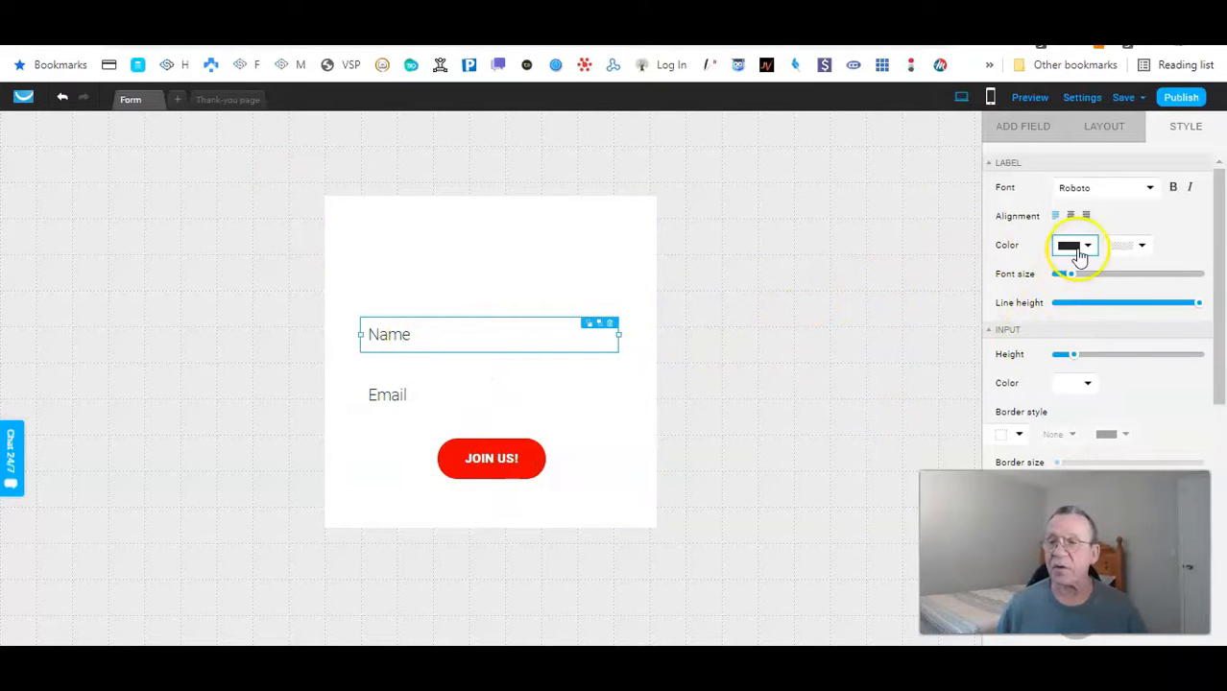
pyautogui.scroll(-2, 1066, 251)
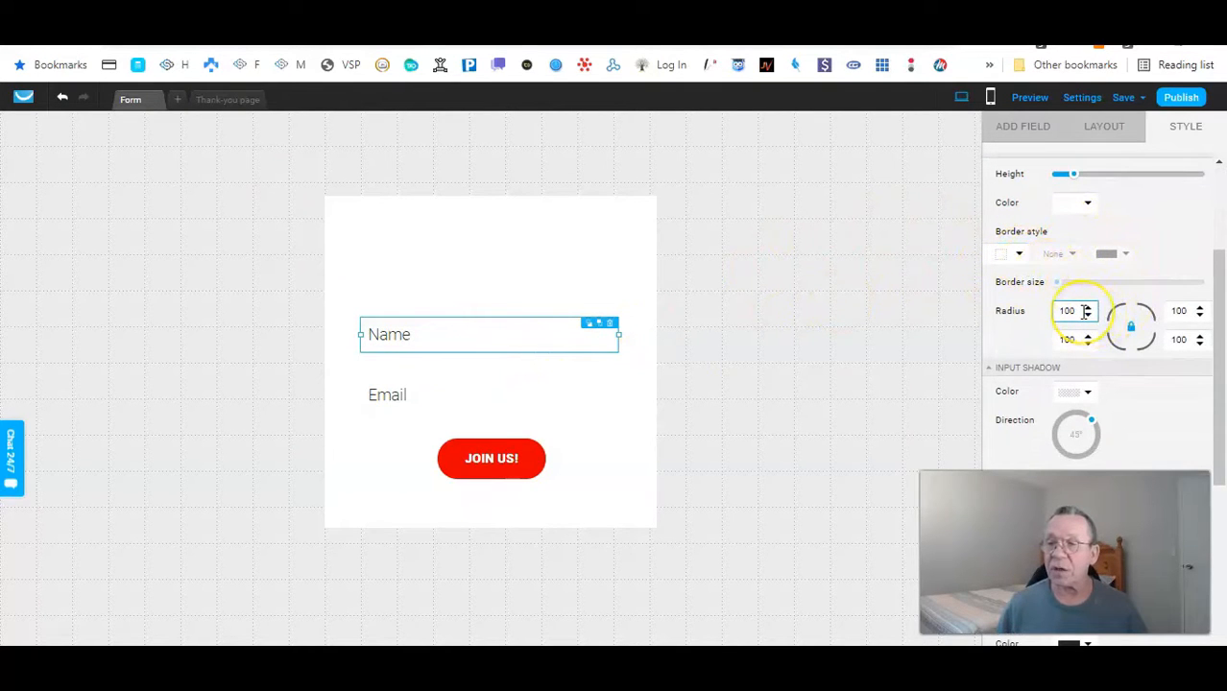
pyautogui.moveTo(1083, 311); pyautogui.dragTo(1022, 331)
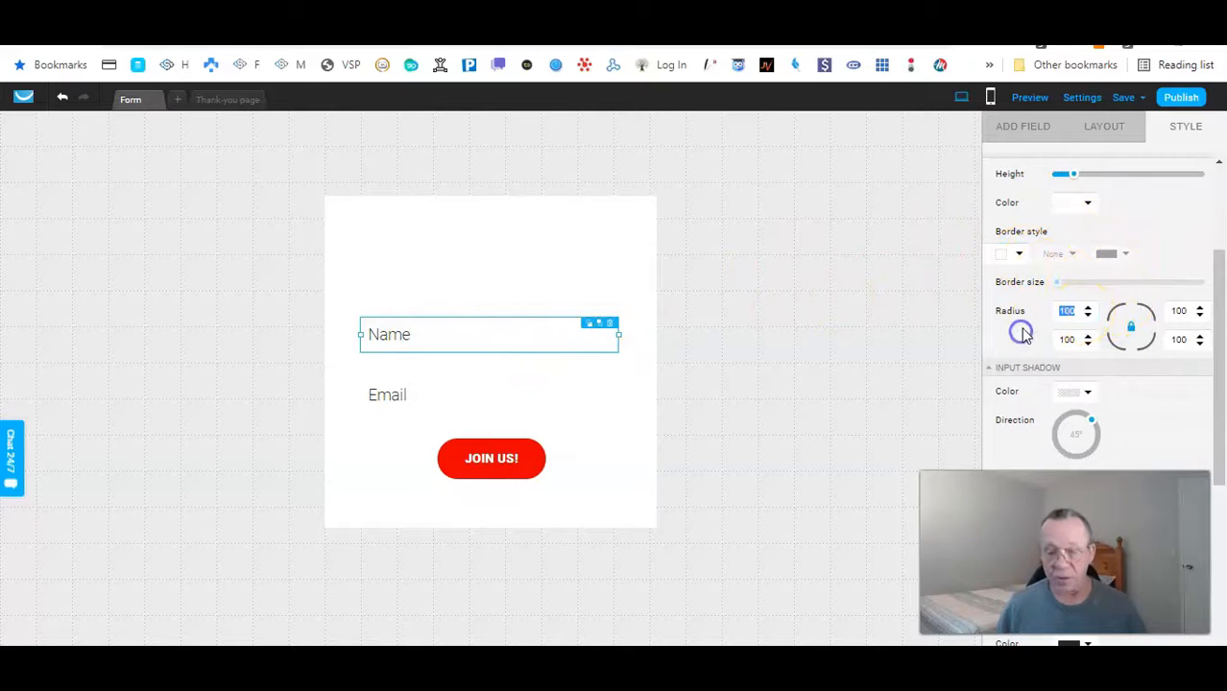
pyautogui.write('0')
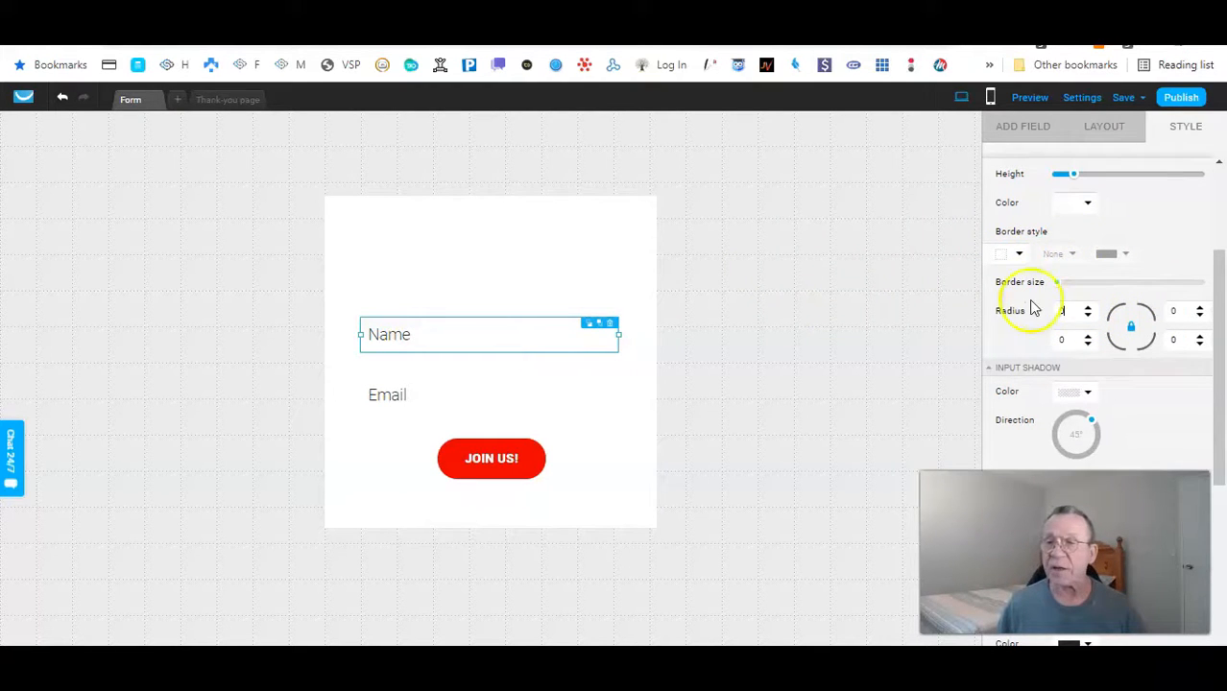
# Step: Add a solid black border on all sides of the form's Name and Email fields and thicken it slightly
pyautogui.click(1018, 255)
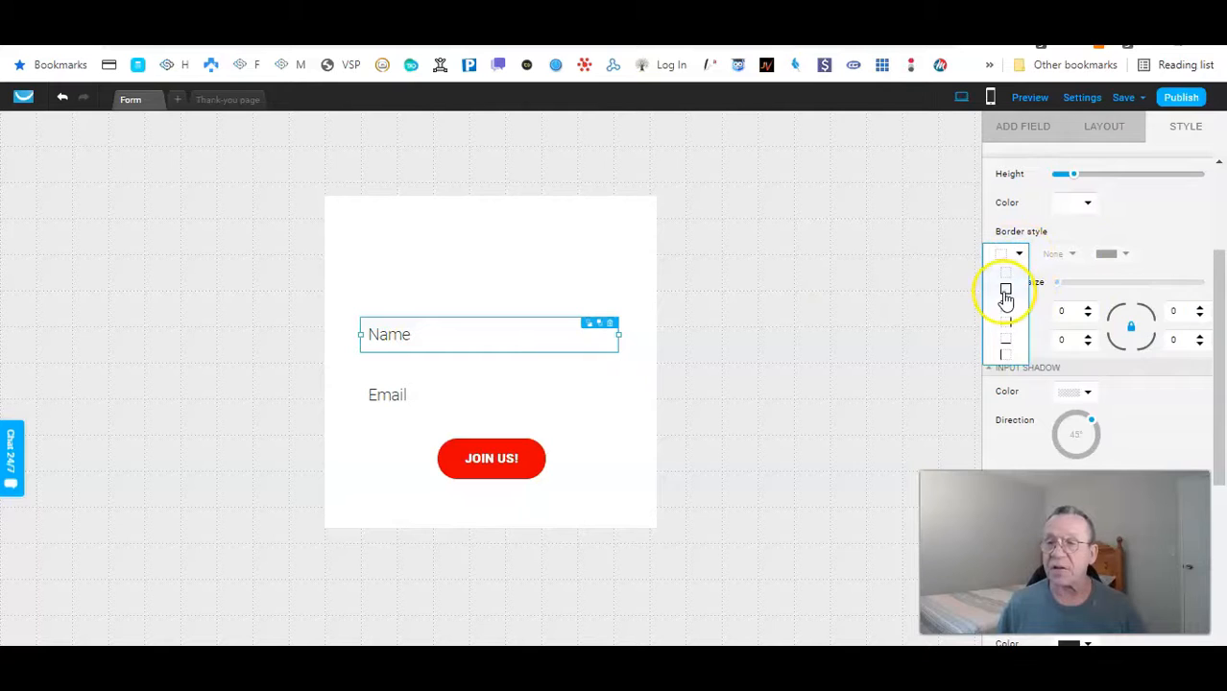
pyautogui.click(1006, 289)
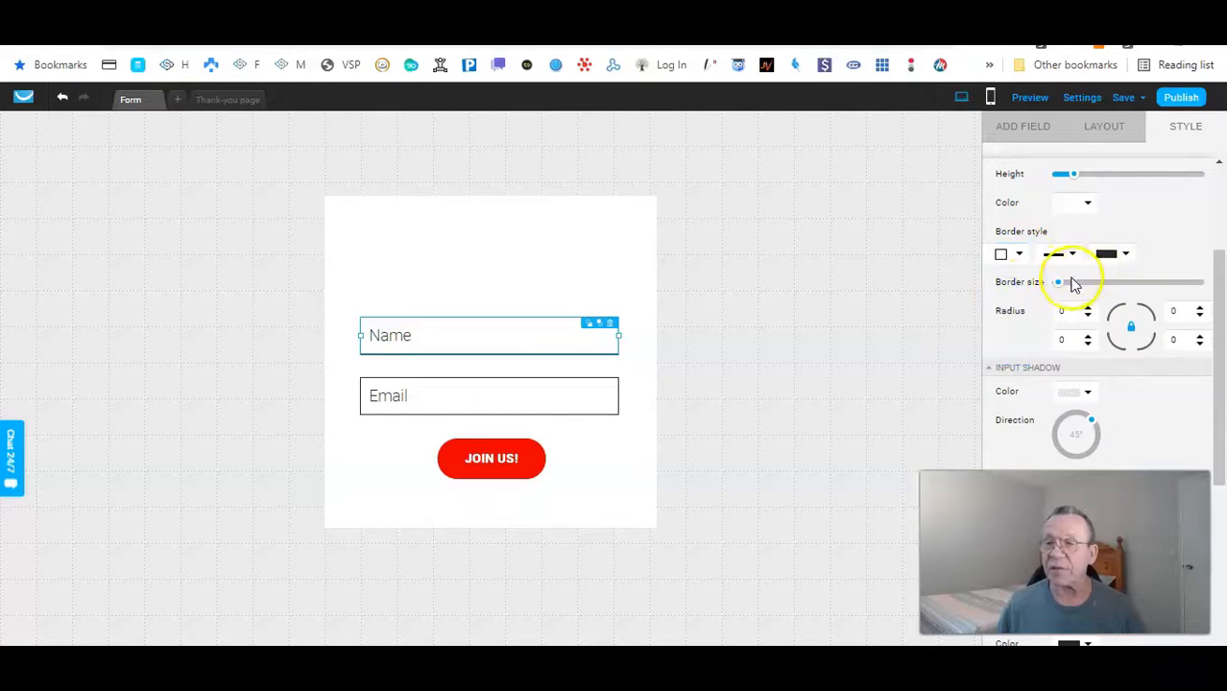
pyautogui.moveTo(1059, 282); pyautogui.dragTo(1060, 281)
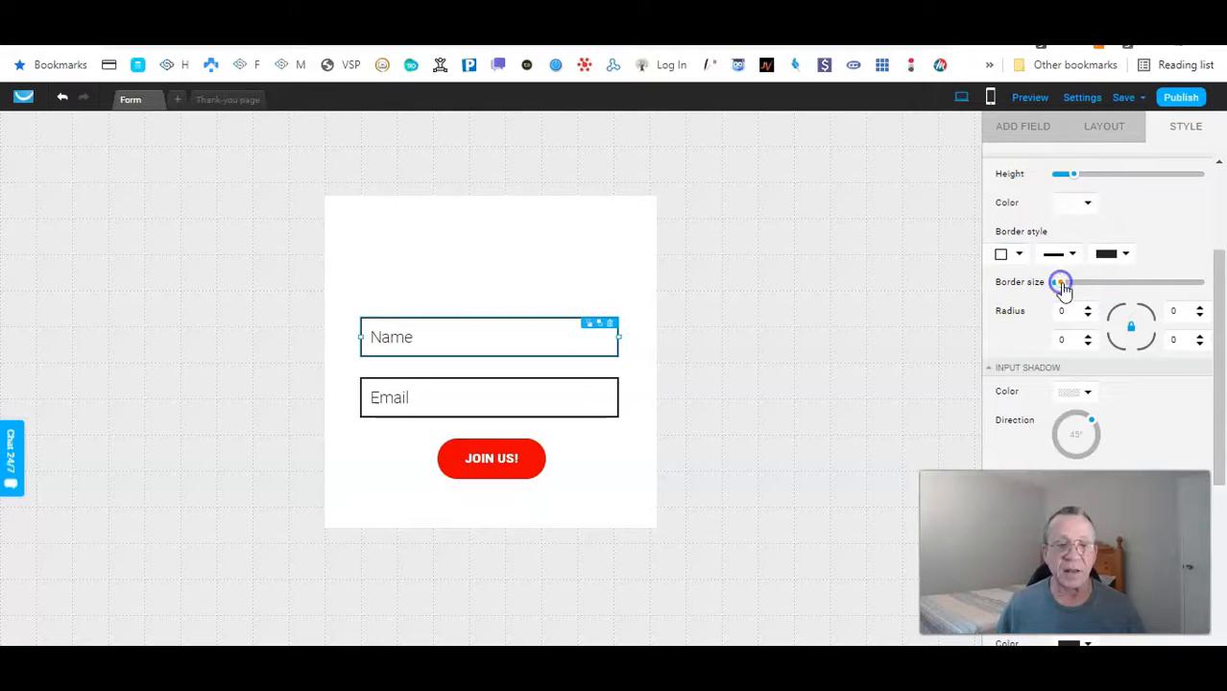
pyautogui.click(616, 493)
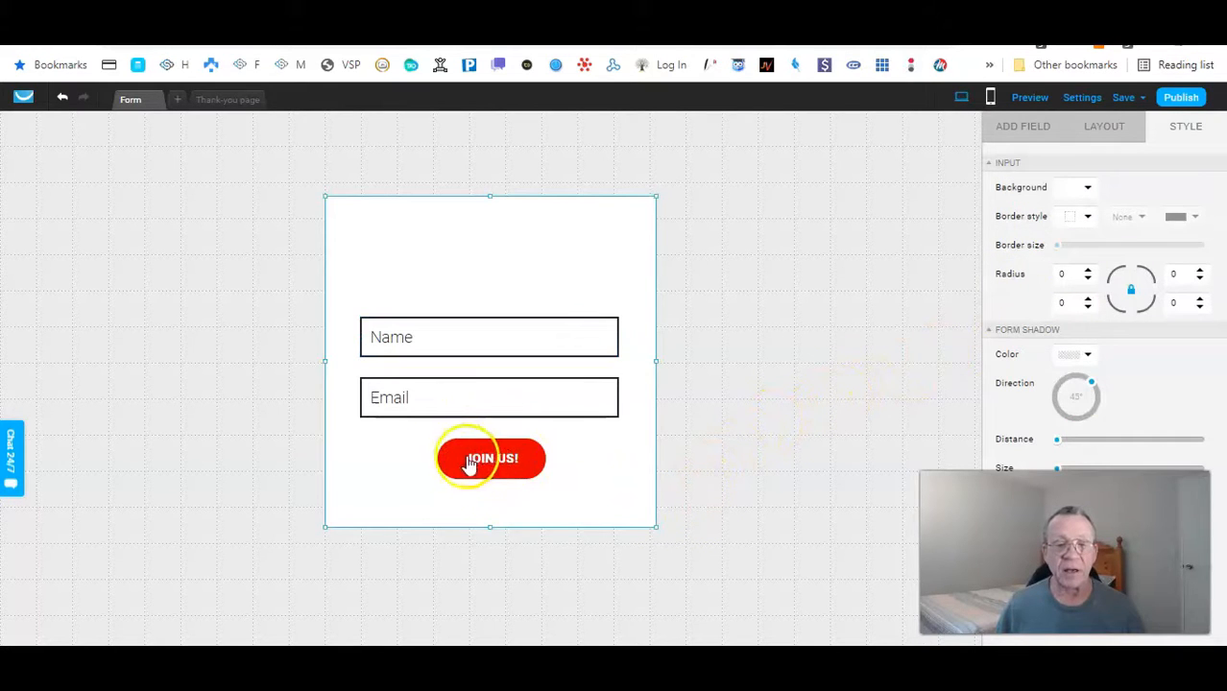
# Step: Set the corner radius of the JOIN US! button to 0 on all corners
pyautogui.click(518, 467)
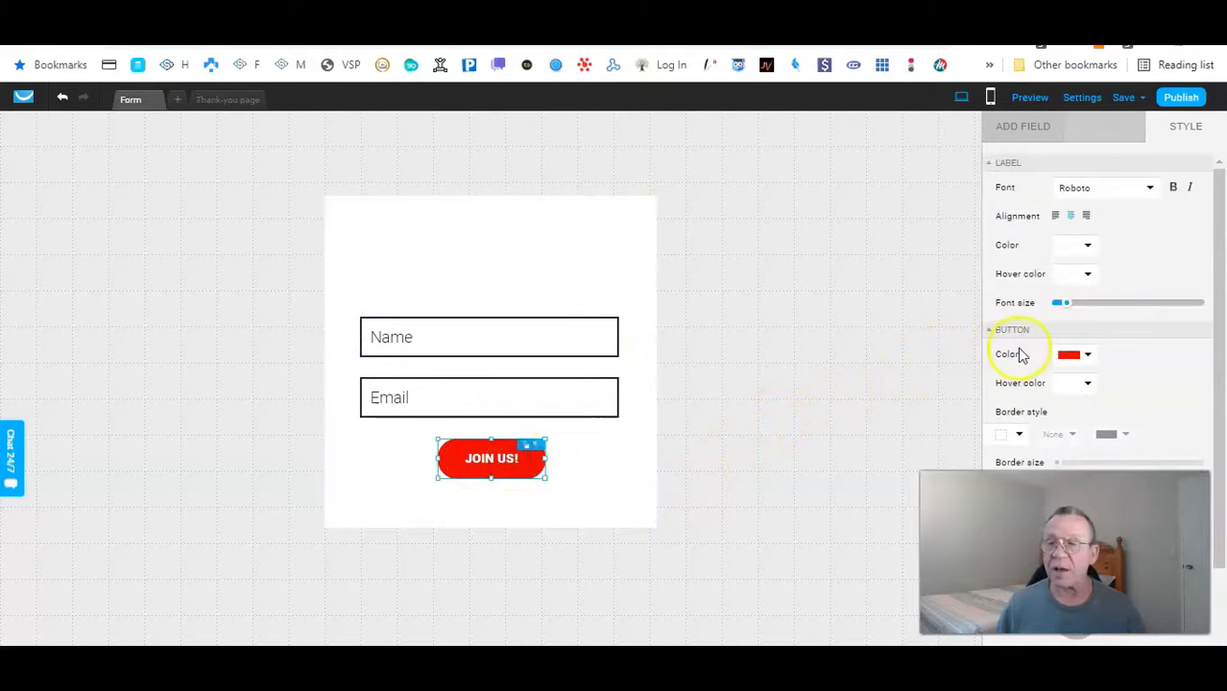
pyautogui.scroll(-1, 1060, 342)
pyautogui.scroll(-1, 1060, 343)
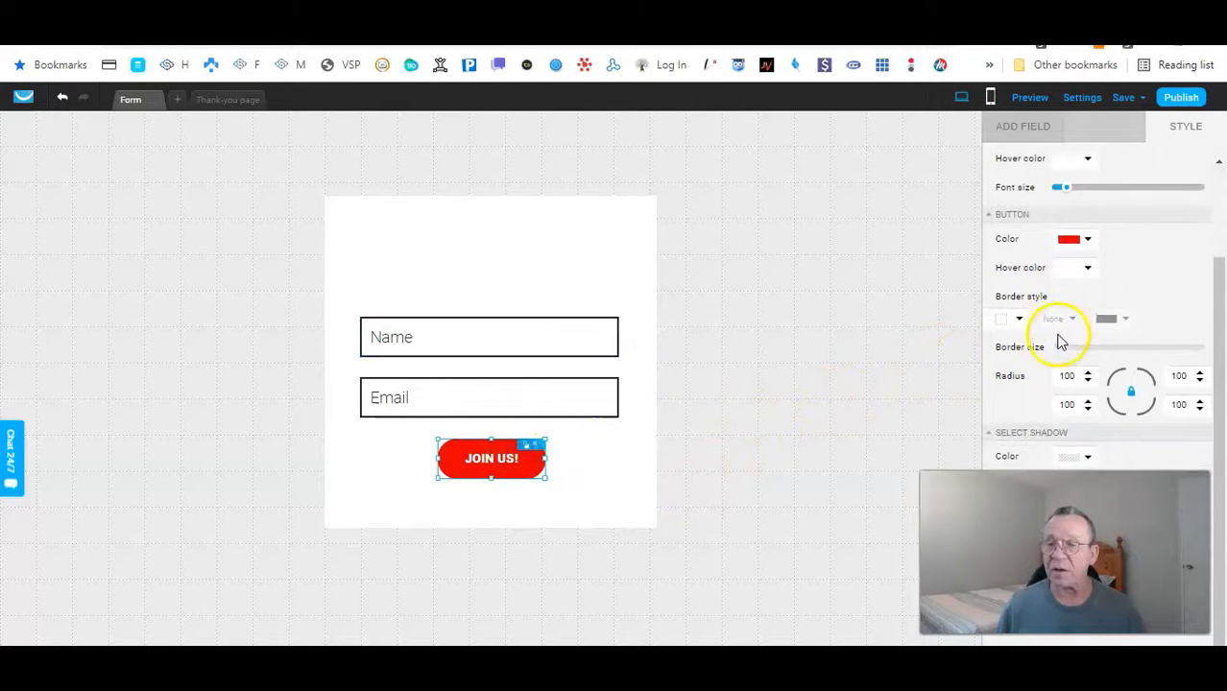
pyautogui.doubleClick(1069, 374)
pyautogui.write('0')
pyautogui.click(1026, 377)
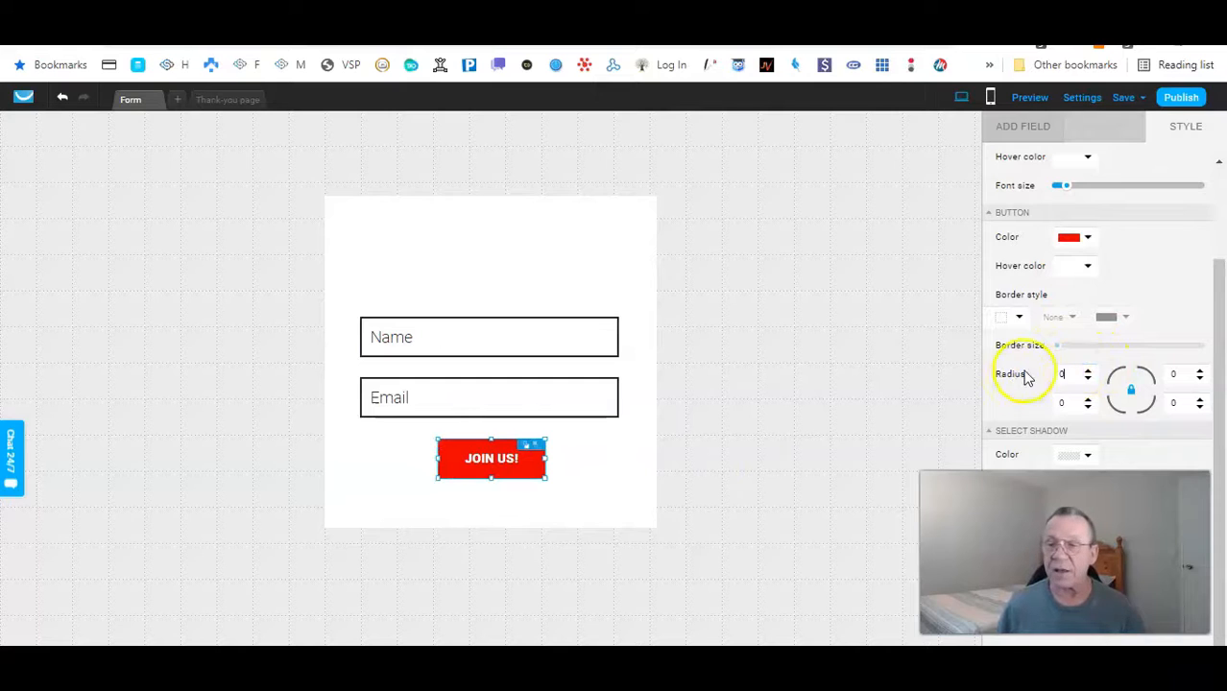
pyautogui.click(1091, 318)
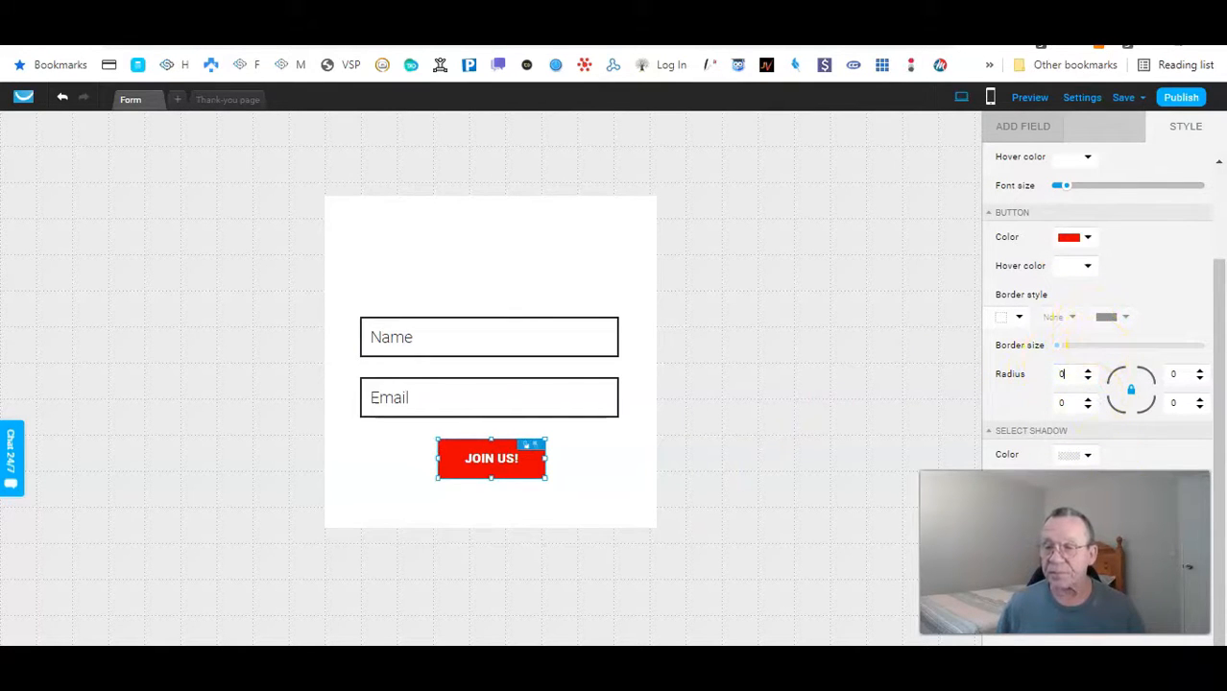
# Step: Set the hover color of the JOIN US! button to a solid bright green
pyautogui.scroll(2, 1109, 368)
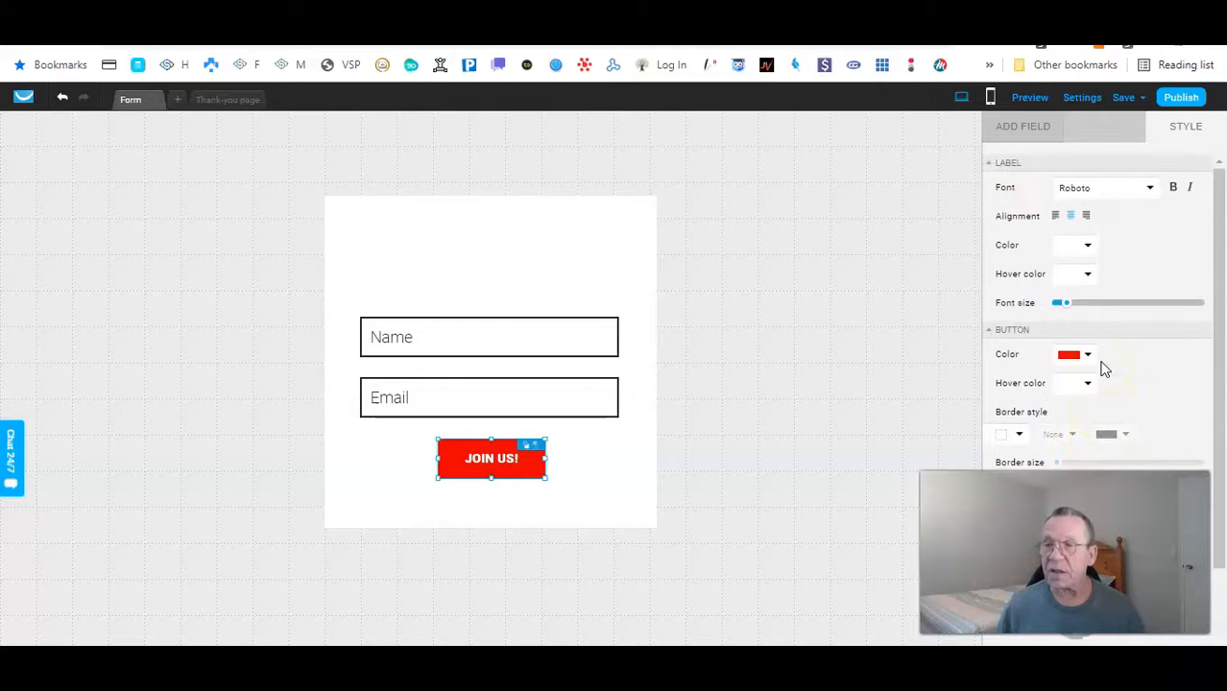
pyautogui.scroll(-2, 1104, 368)
pyautogui.click(1088, 263)
pyautogui.click(1070, 294)
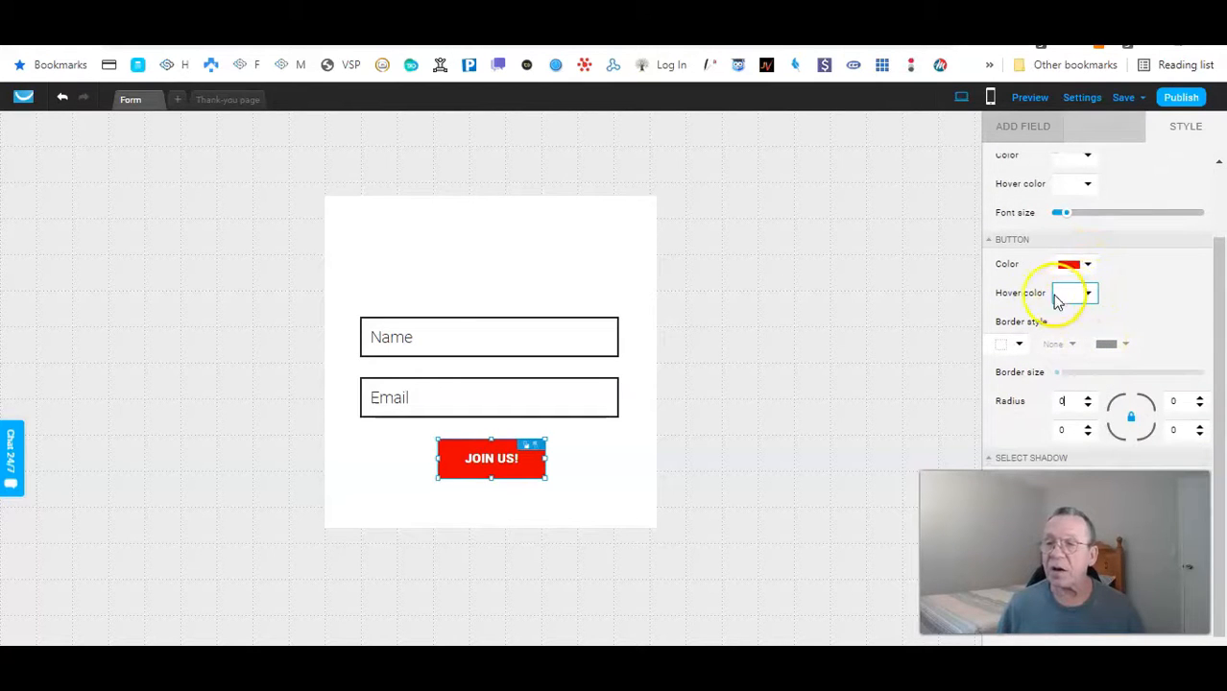
pyautogui.click(1086, 295)
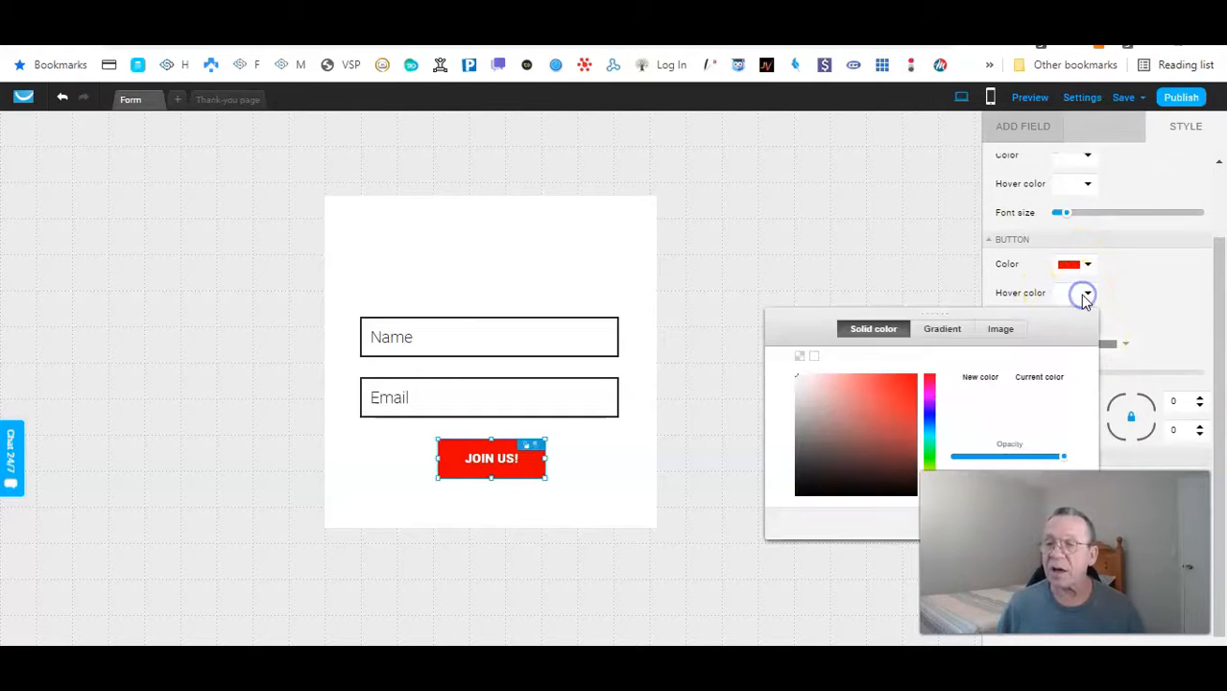
pyautogui.click(929, 448)
pyautogui.moveTo(903, 392); pyautogui.dragTo(907, 382)
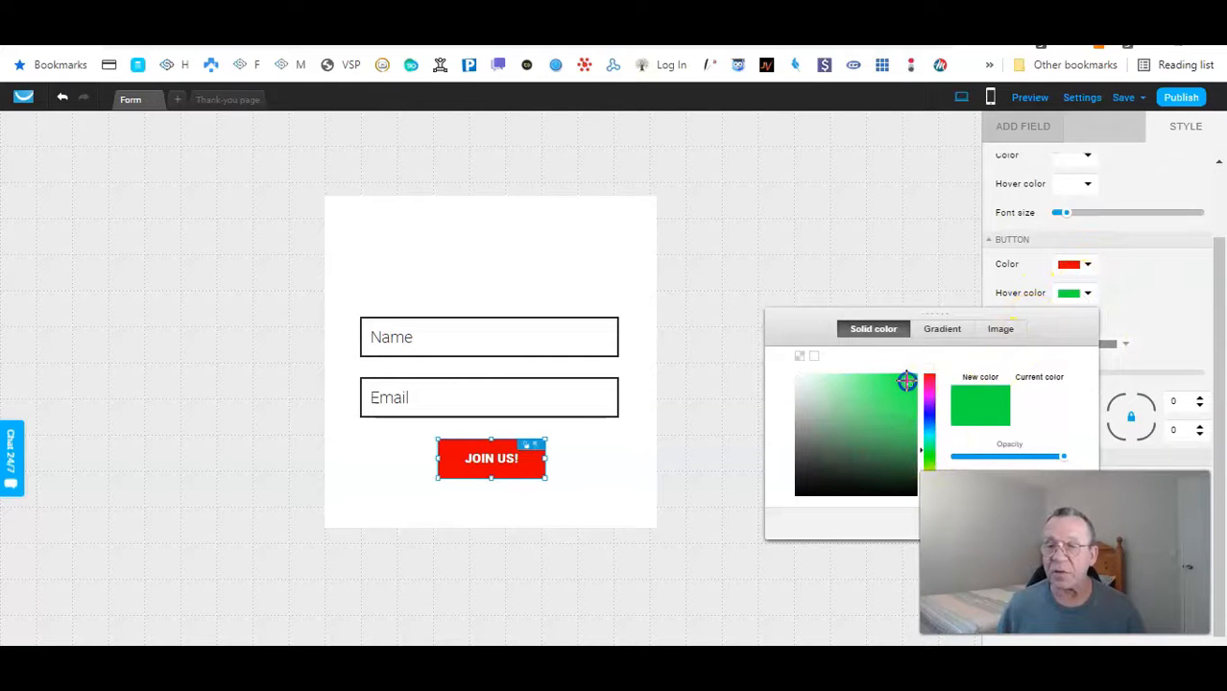
pyautogui.click(916, 266)
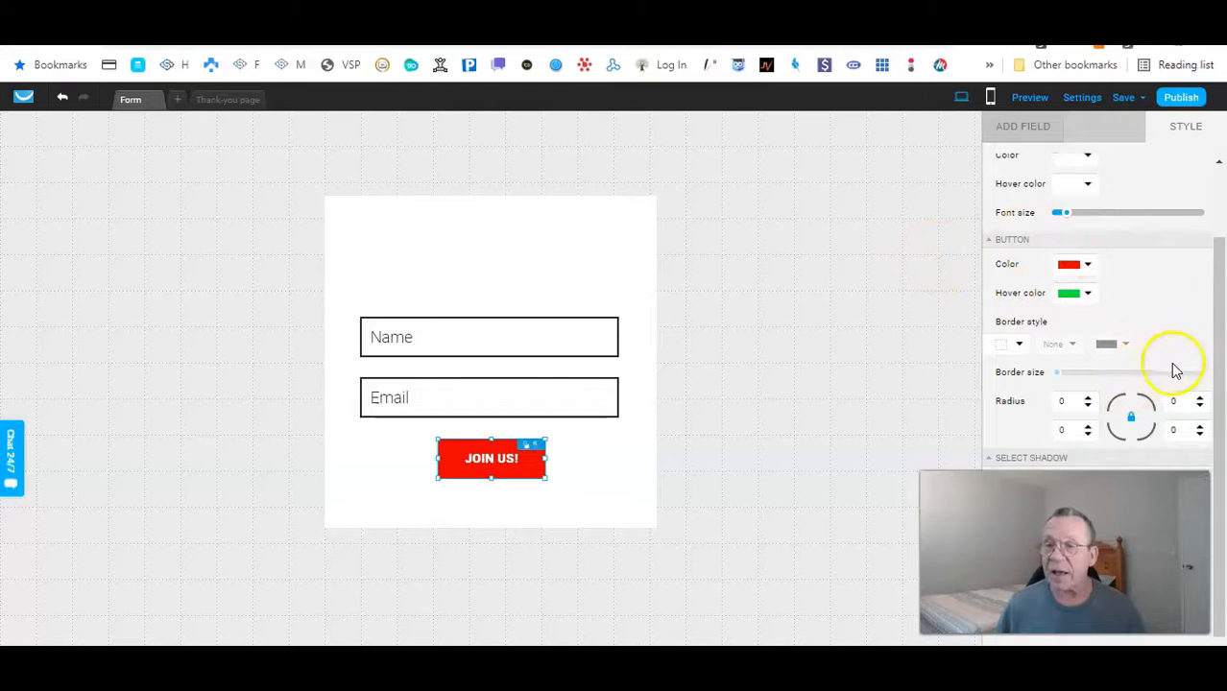
# Step: Replace the button's label with "Yes Send Me The Frer Guide" and widen the button to fit the text on one line
pyautogui.click(527, 463)
pyautogui.click(528, 462)
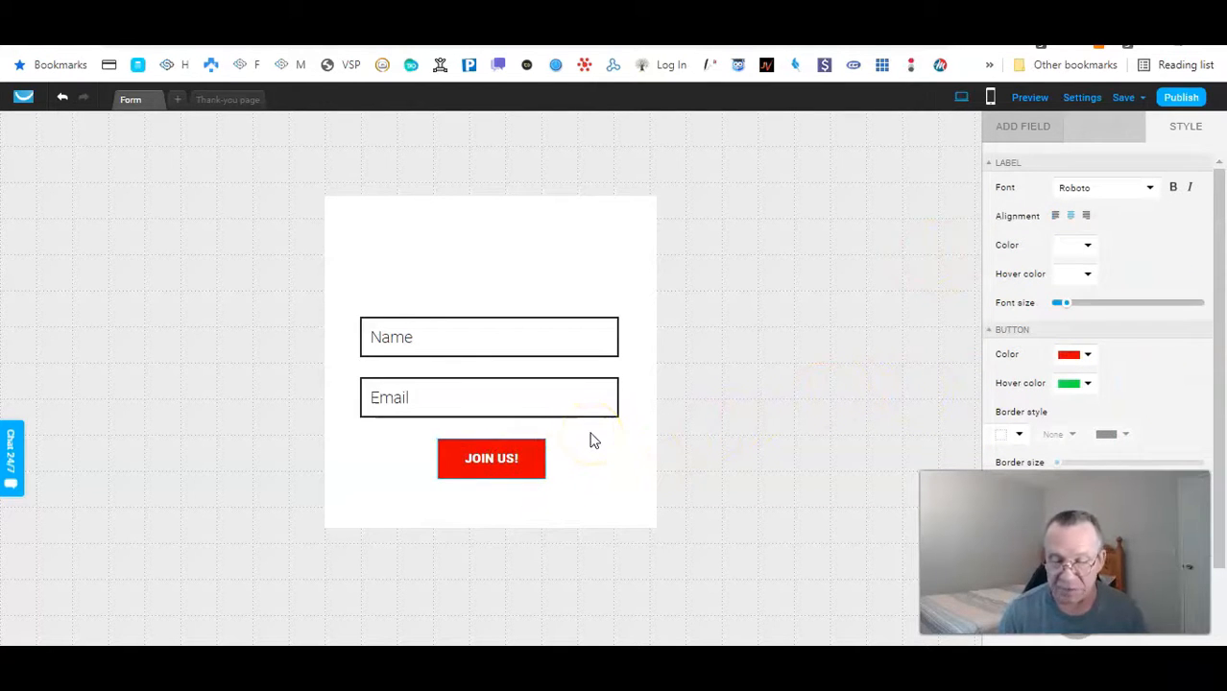
pyautogui.press('Delete')
pyautogui.press('Delete')
pyautogui.press('Delete')
pyautogui.press('Delete')
pyautogui.press('Delete')
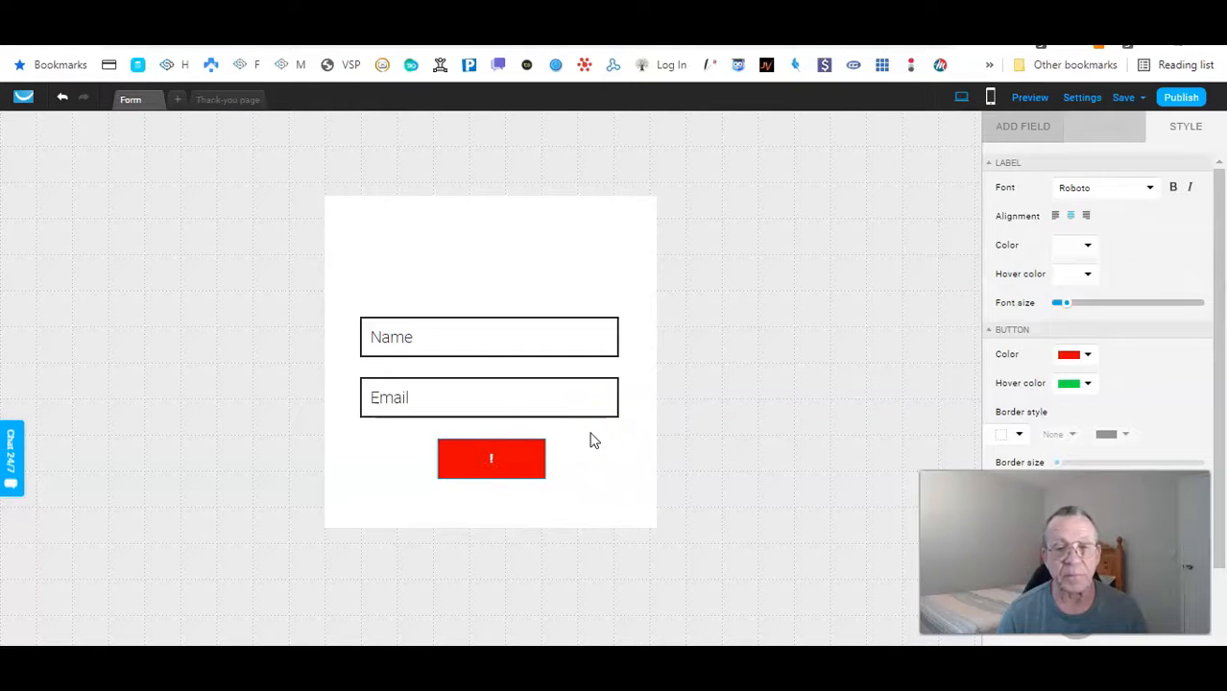
pyautogui.write('Y')
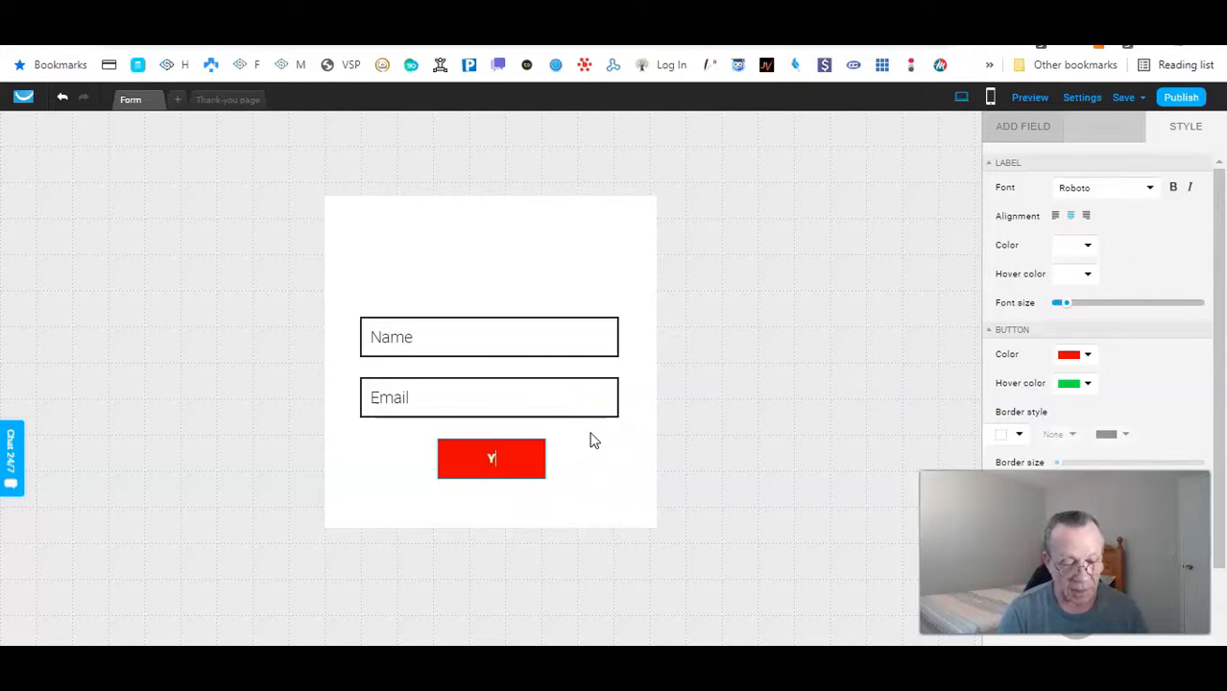
pyautogui.write('es Send Me The Fre')
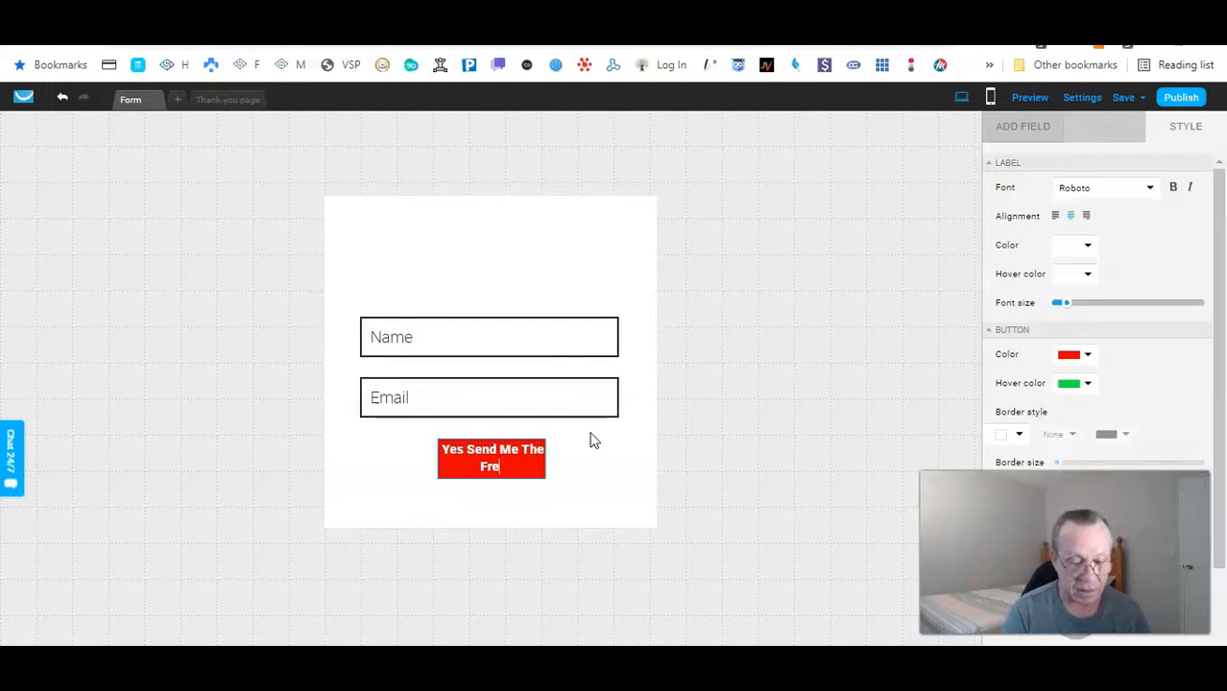
pyautogui.write('de')
pyautogui.click(583, 459)
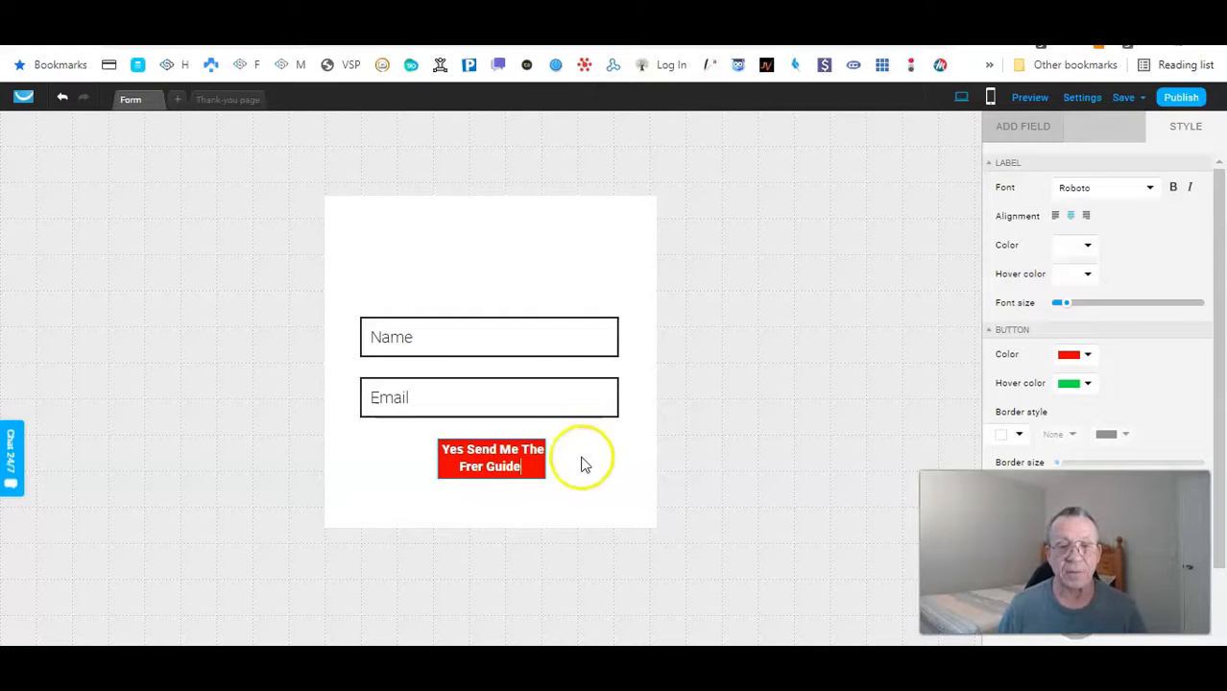
pyautogui.click(543, 464)
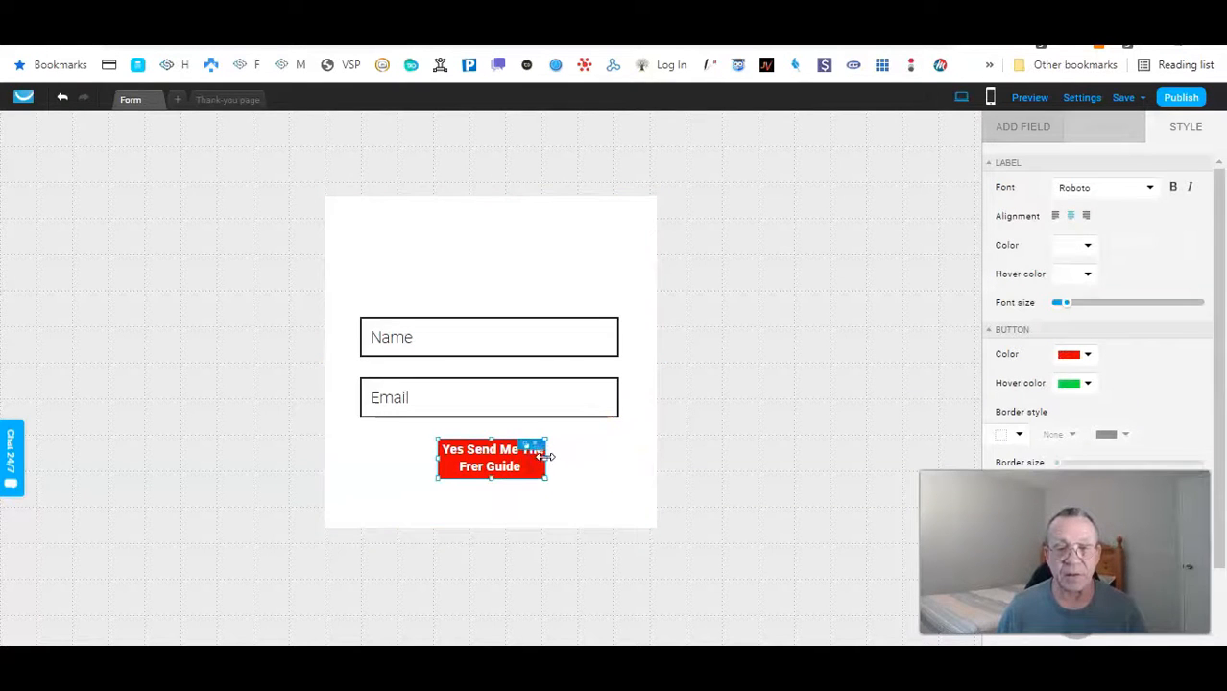
pyautogui.moveTo(546, 457)
pyautogui.mouseDown()
pyautogui.moveTo(641, 471)
pyautogui.moveTo(531, 455)
pyautogui.moveTo(543, 445)
pyautogui.mouseUp()
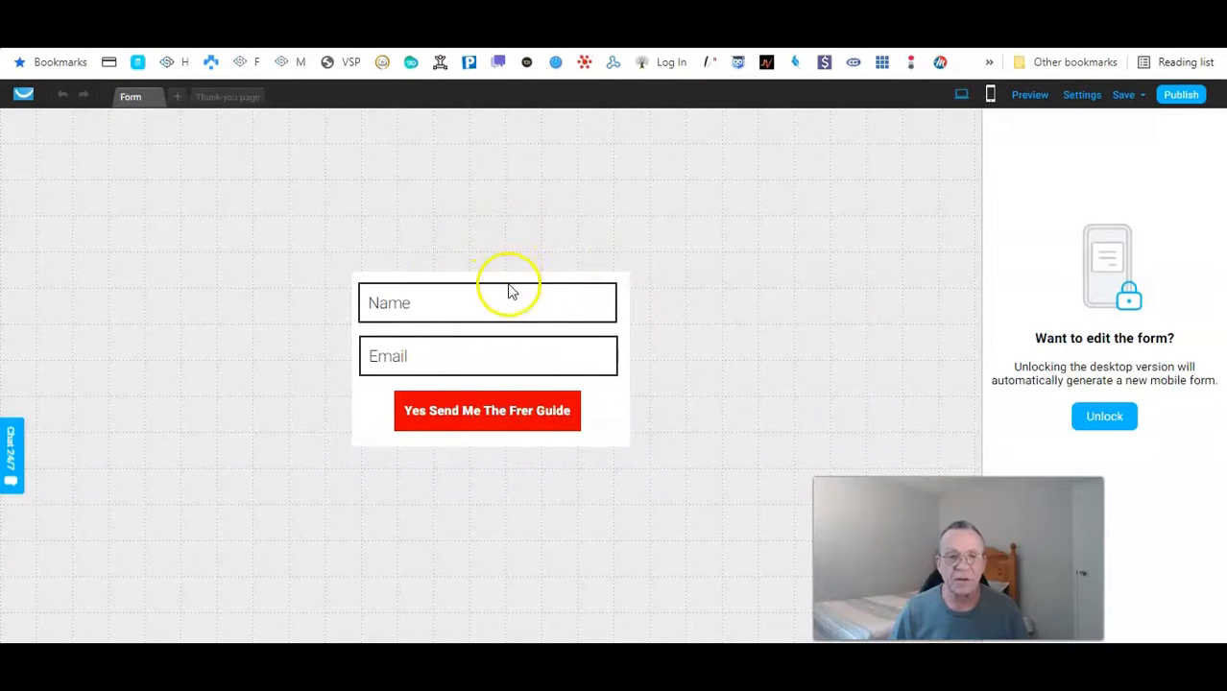
# Step: Unlock the desktop version of the form, add empty space above the Name field and widen the form to about 866
pyautogui.click(1122, 420)
pyautogui.click(608, 419)
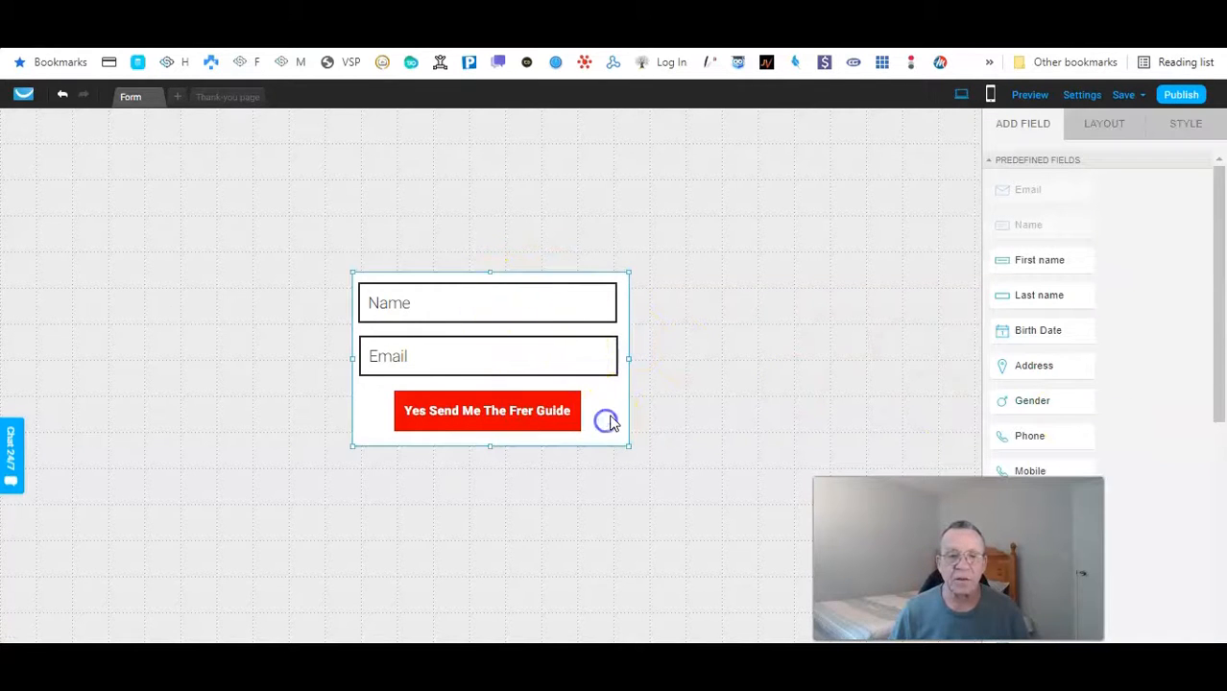
pyautogui.moveTo(490, 271); pyautogui.dragTo(510, 199)
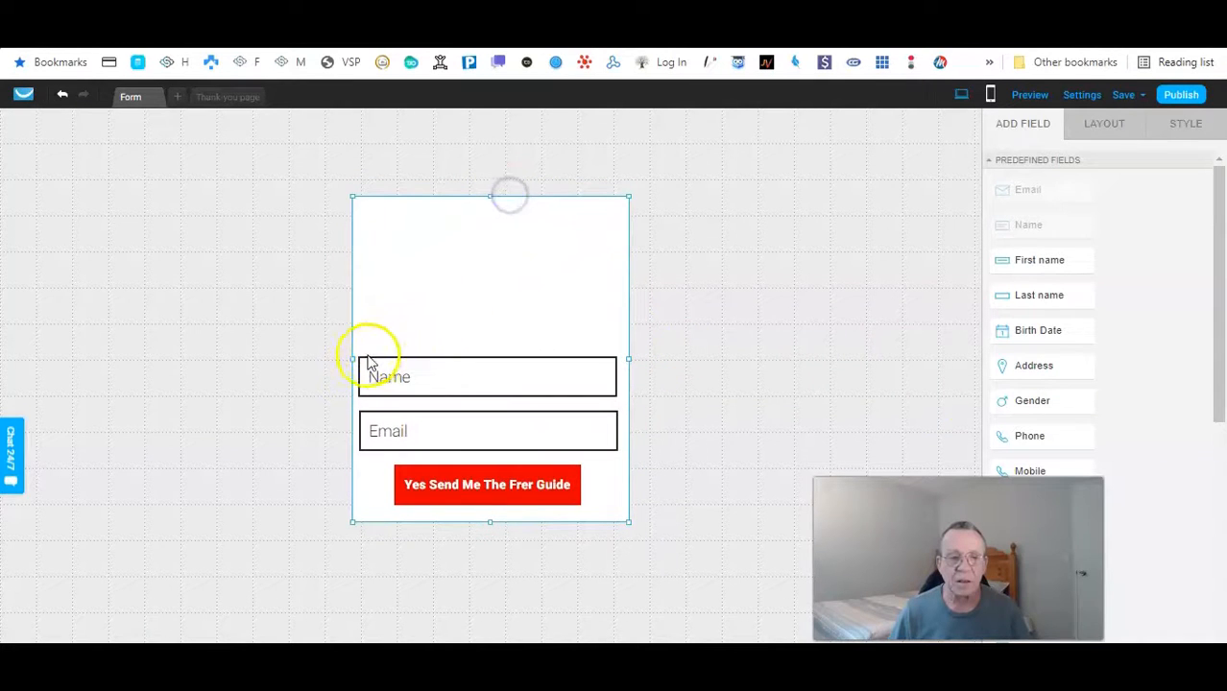
pyautogui.moveTo(351, 358); pyautogui.dragTo(180, 370)
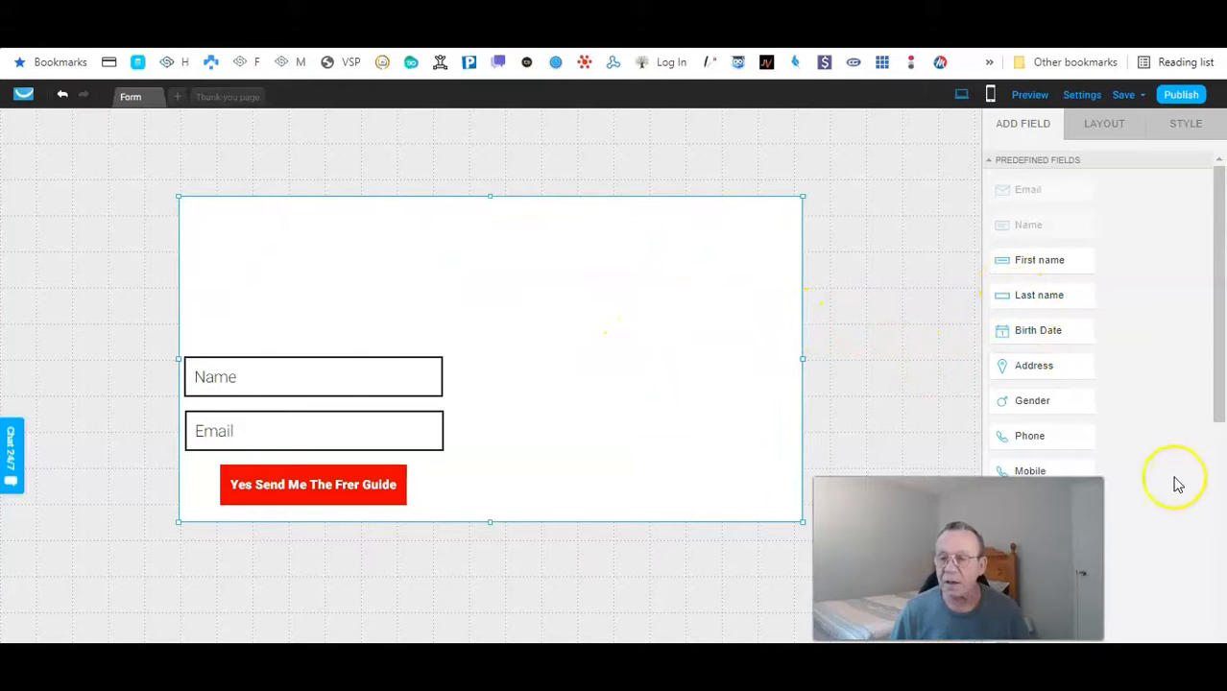
# Step: Add an image element to the empty area beside the Name and Email fields
pyautogui.click(1109, 135)
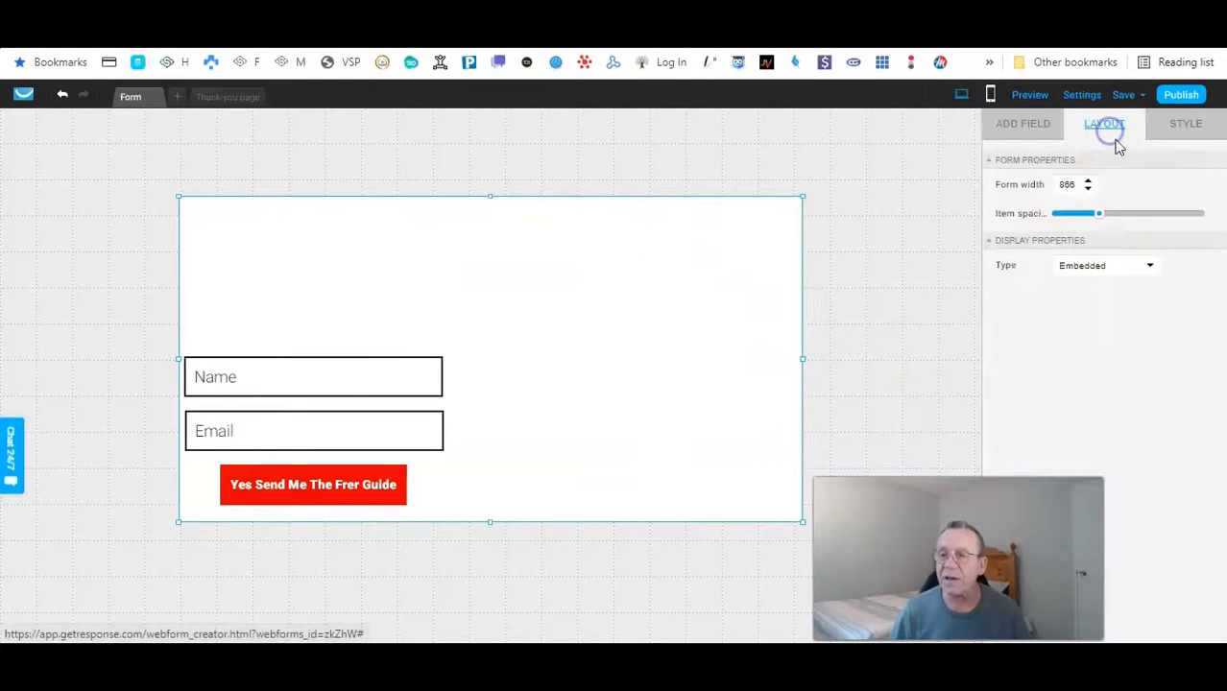
pyautogui.click(1021, 123)
pyautogui.scroll(-5, 1073, 300)
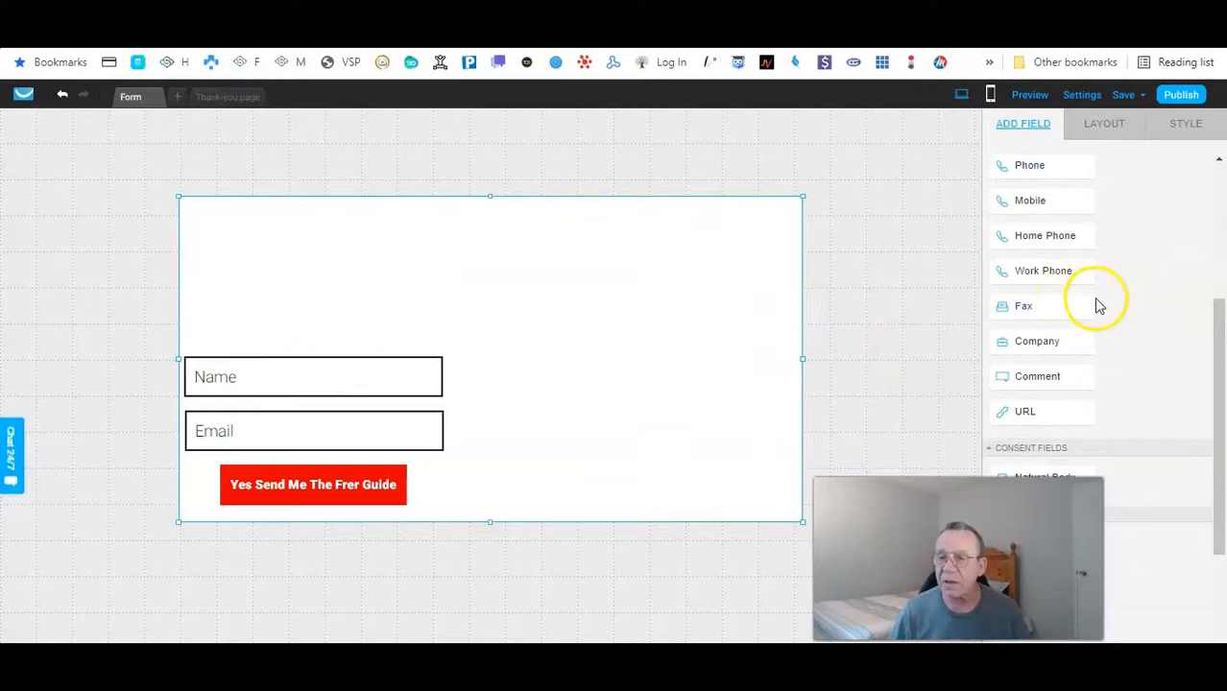
pyautogui.scroll(-3, 1102, 363)
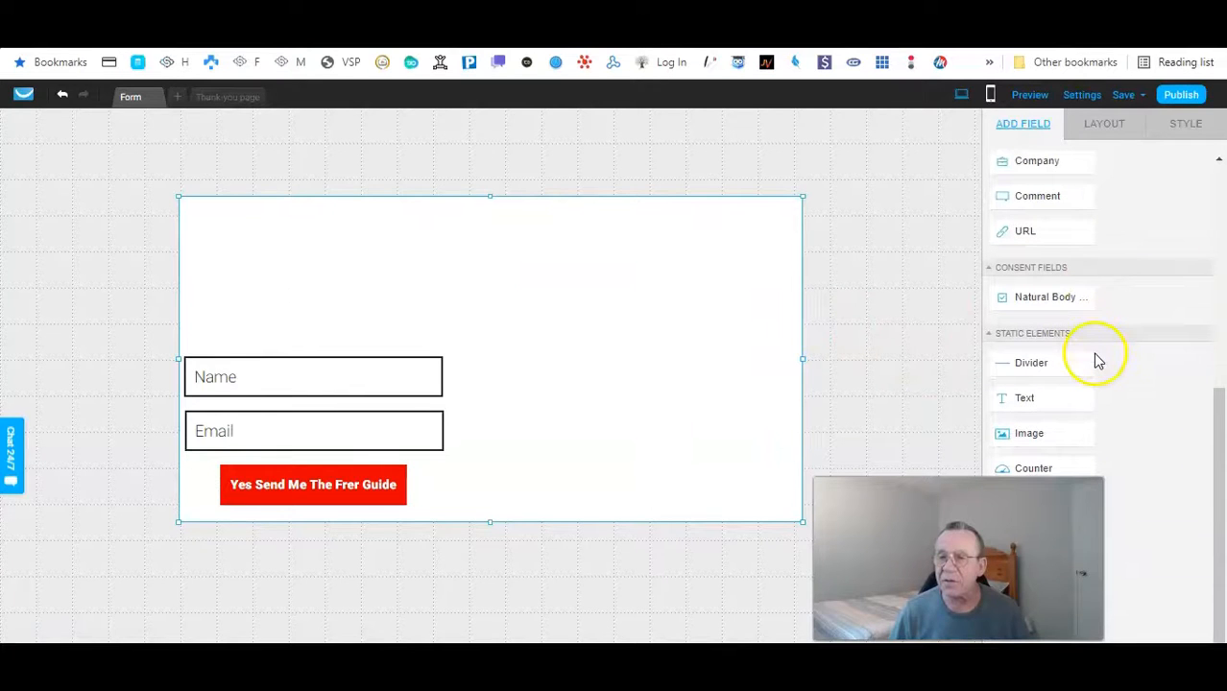
pyautogui.moveTo(1038, 435); pyautogui.dragTo(619, 293)
pyautogui.click(793, 333)
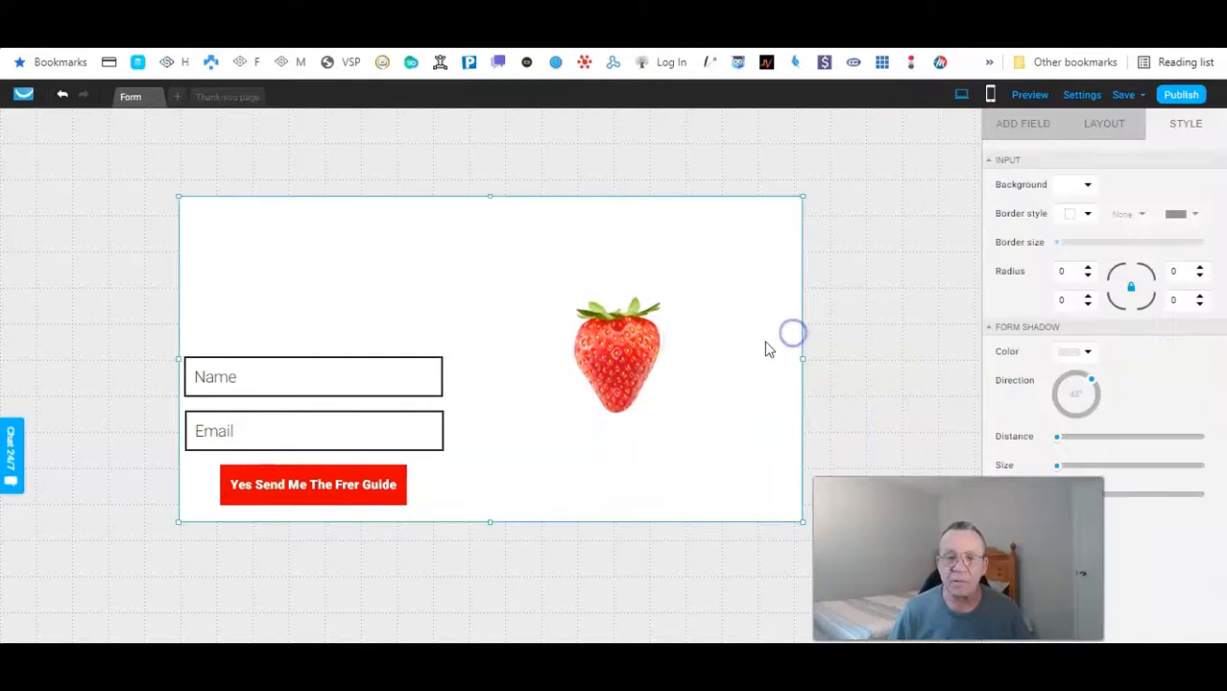
# Step: Open the placeholder image's file library and upload cover.png from the images folder to the Main folder
pyautogui.click(625, 371)
pyautogui.click(636, 409)
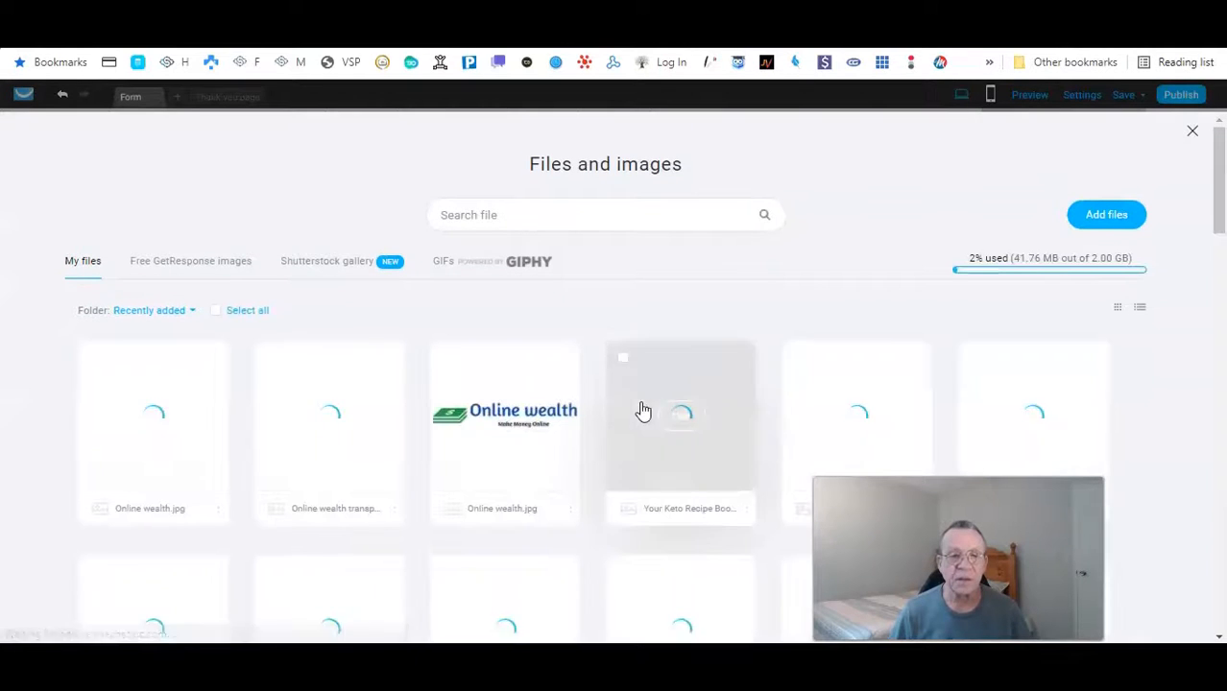
pyautogui.scroll(-3, 615, 388)
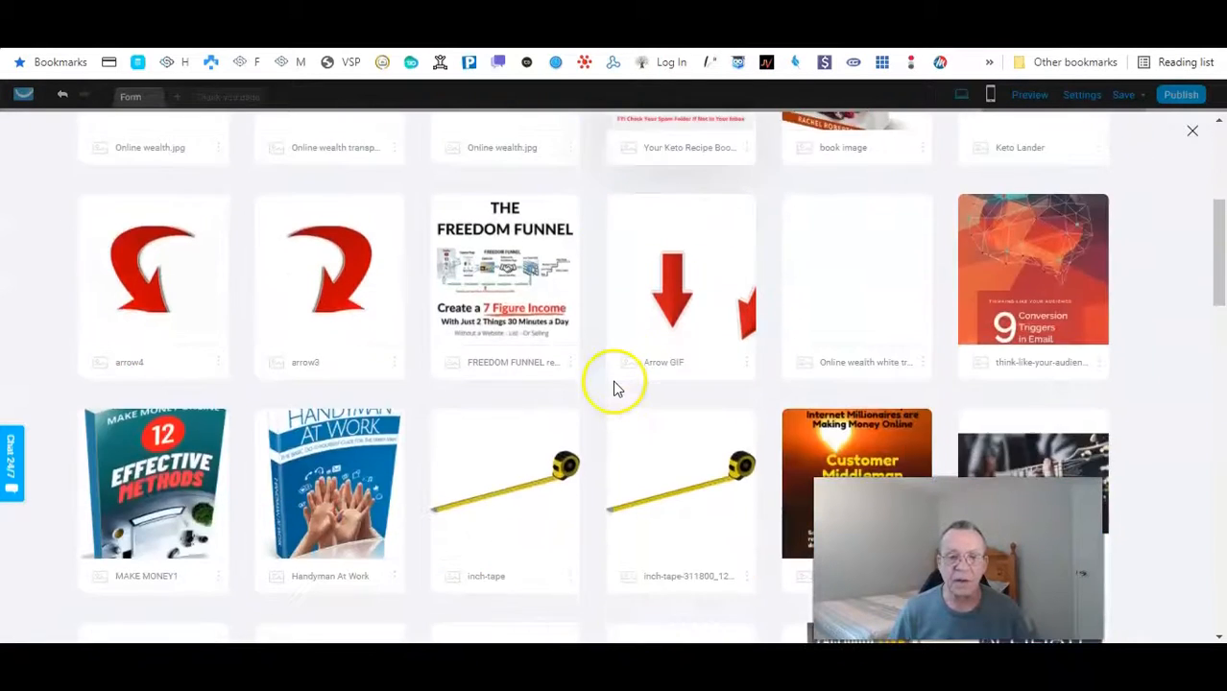
pyautogui.scroll(3, 616, 388)
pyautogui.click(1100, 215)
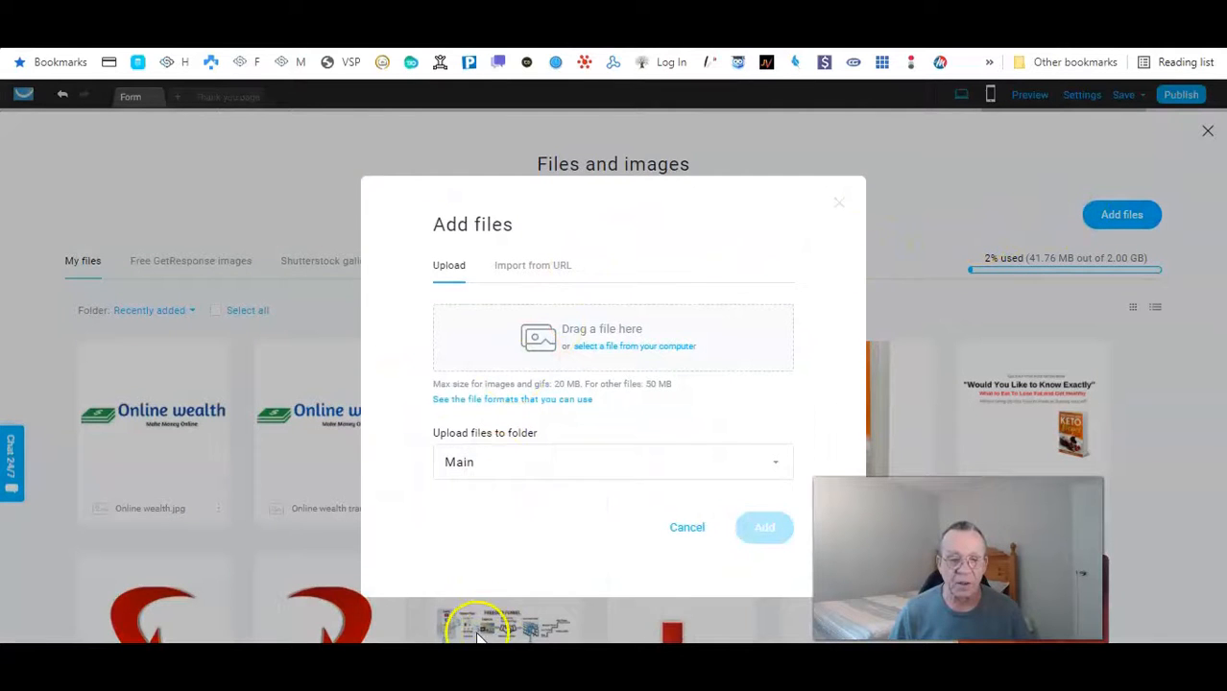
pyautogui.click(456, 672)
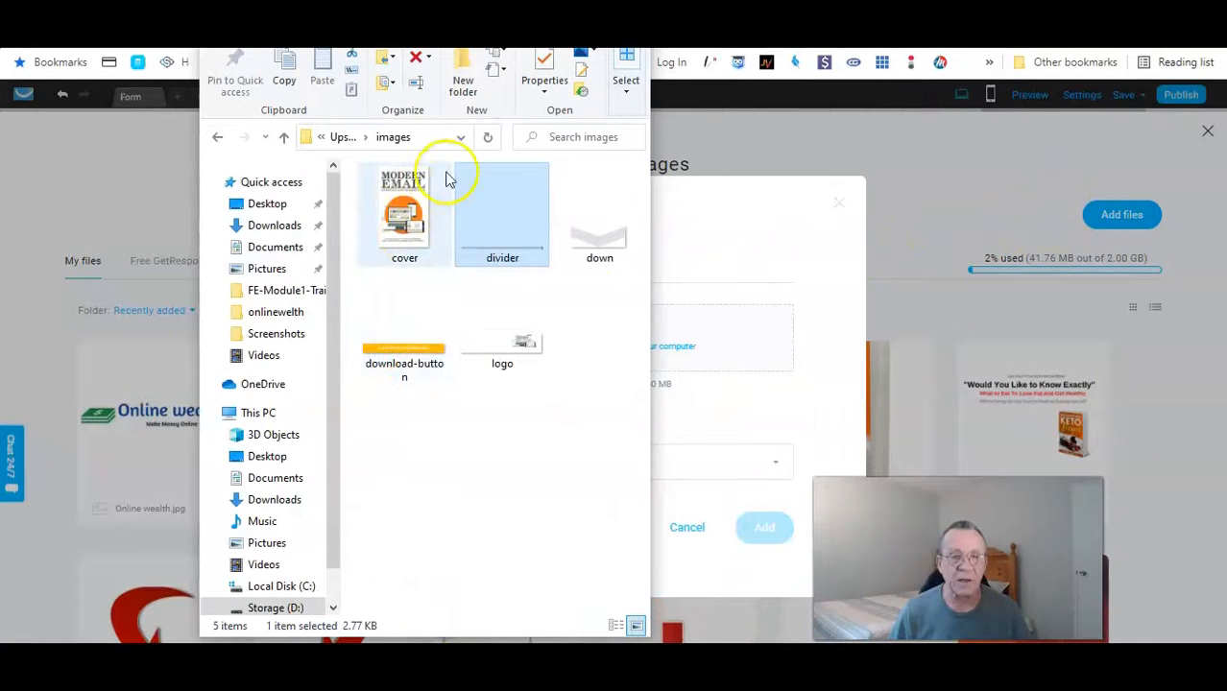
pyautogui.moveTo(408, 202); pyautogui.dragTo(744, 409)
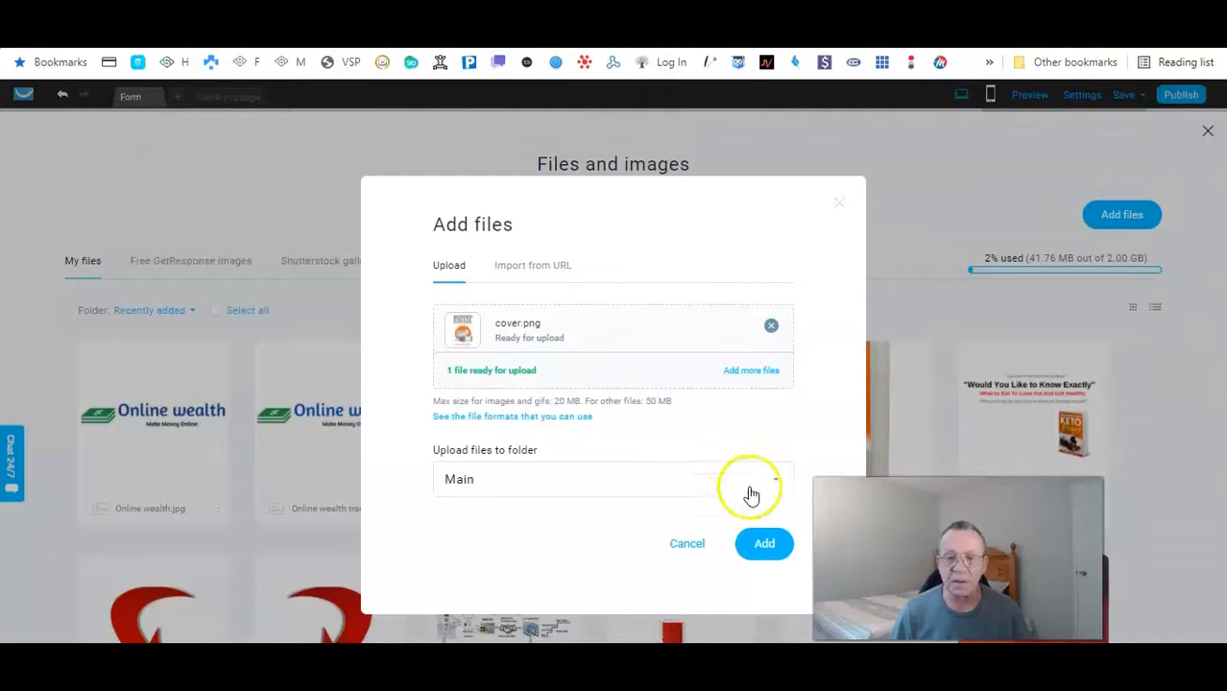
pyautogui.click(768, 545)
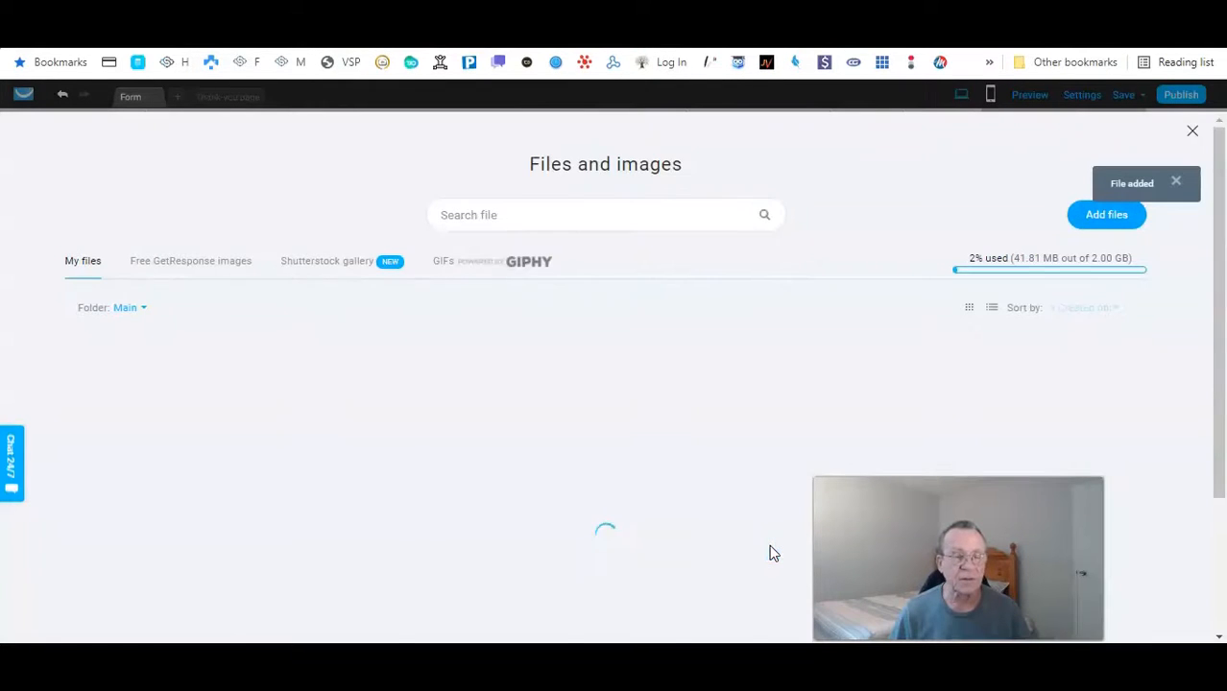
# Step: Insert the uploaded cover into the image element and extend its frame upward and downward to show the whole cover
pyautogui.click(157, 425)
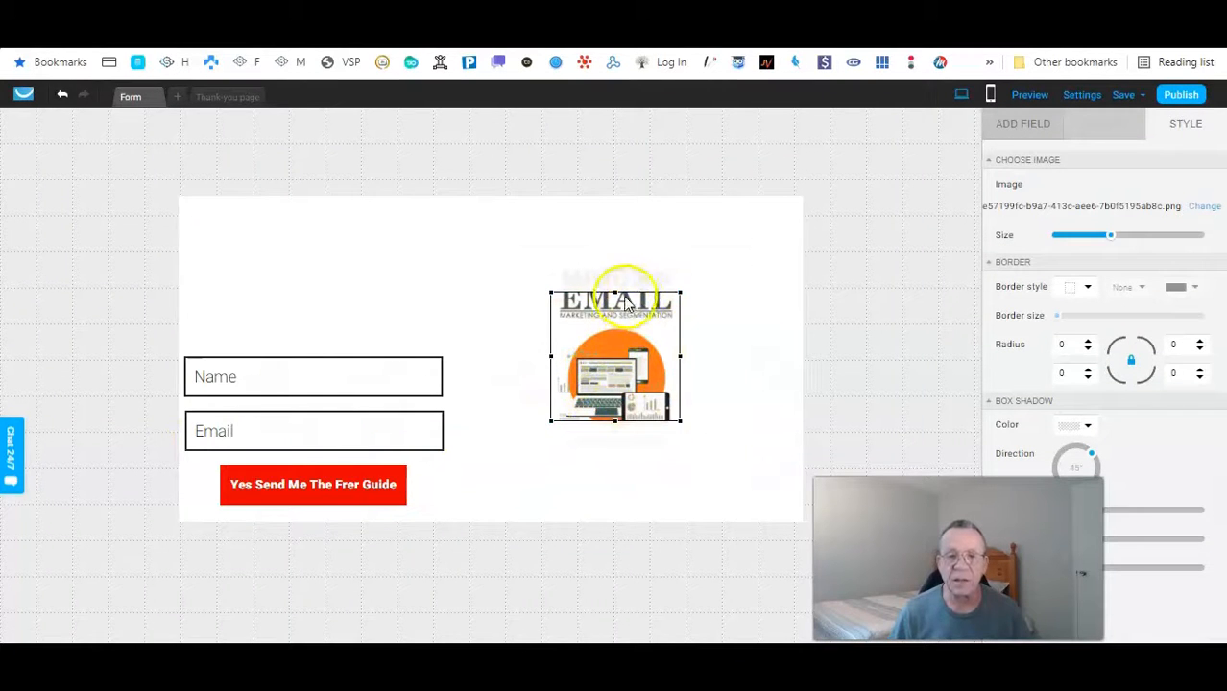
pyautogui.moveTo(617, 291); pyautogui.dragTo(616, 261)
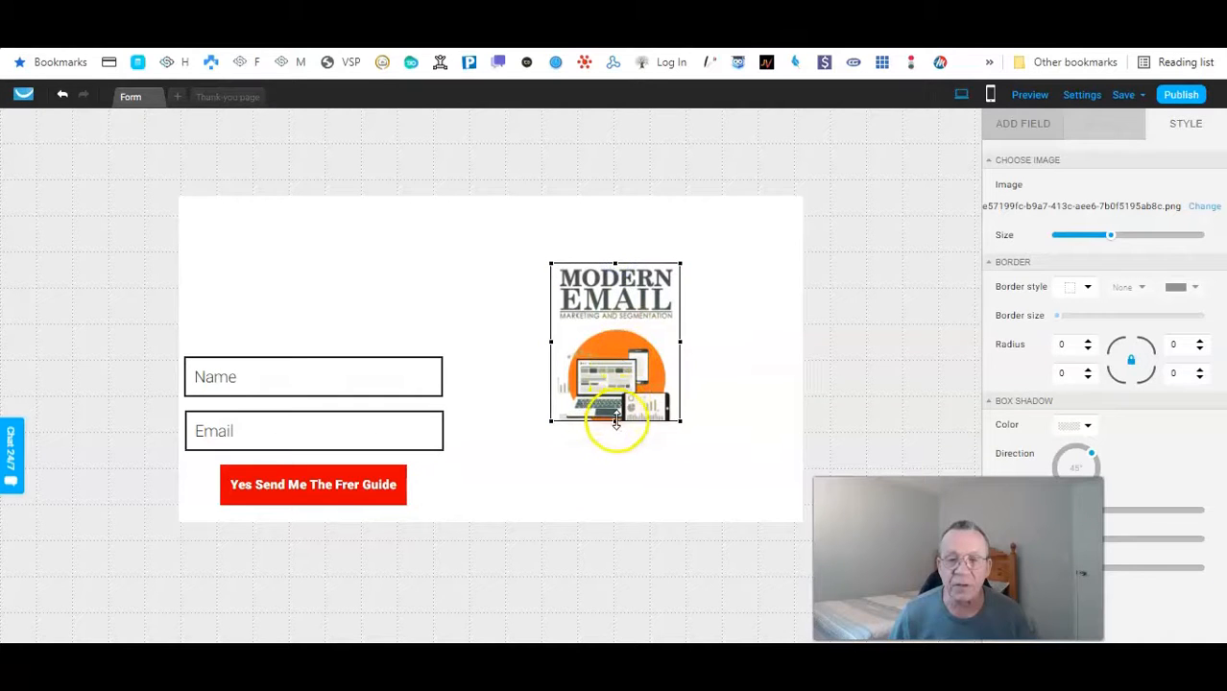
pyautogui.moveTo(615, 419); pyautogui.dragTo(620, 464)
pyautogui.click(764, 378)
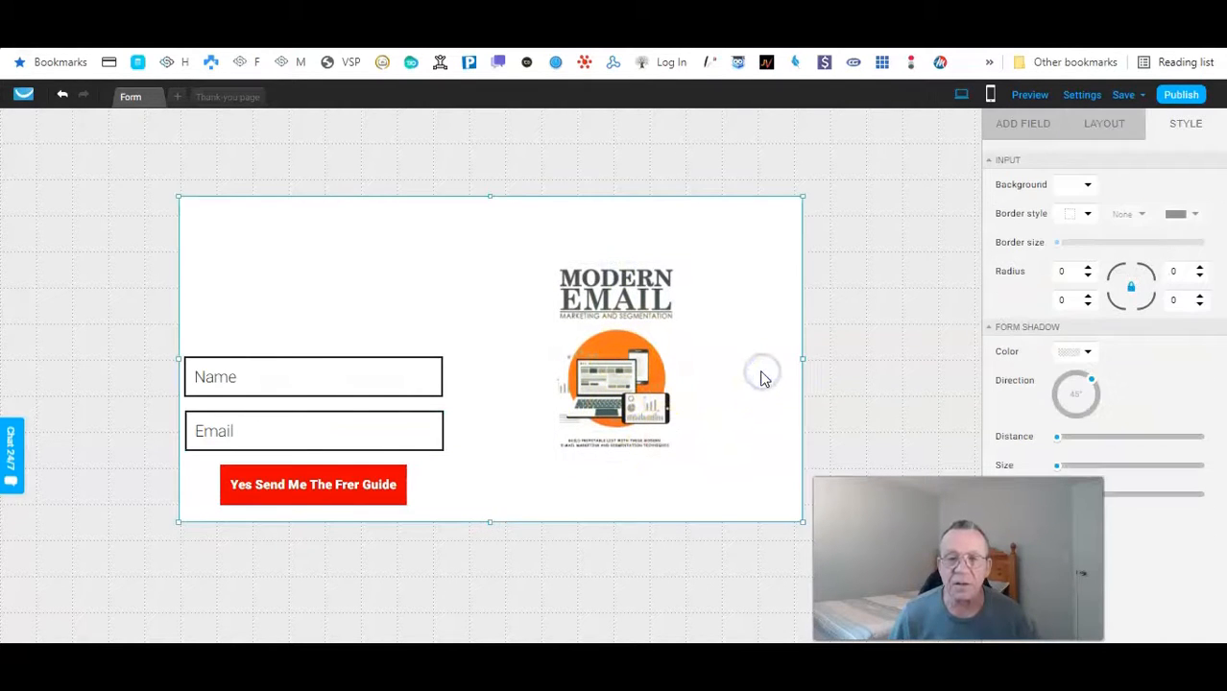
pyautogui.click(625, 371)
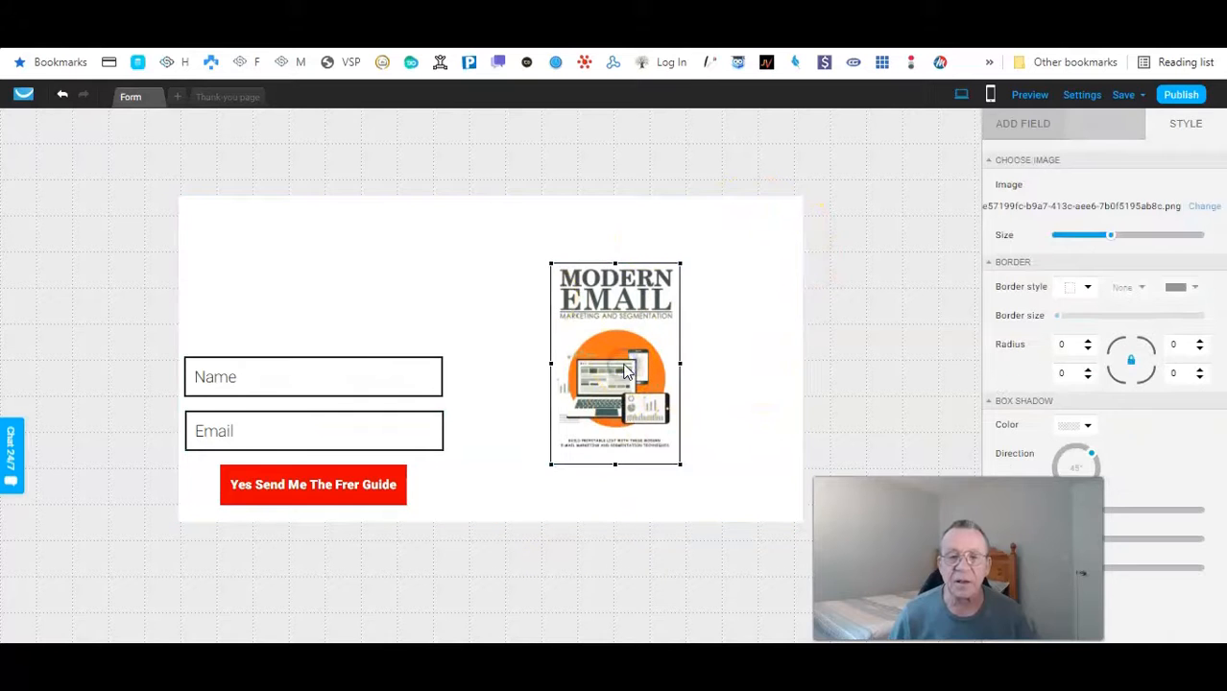
pyautogui.click(745, 354)
pyautogui.click(606, 362)
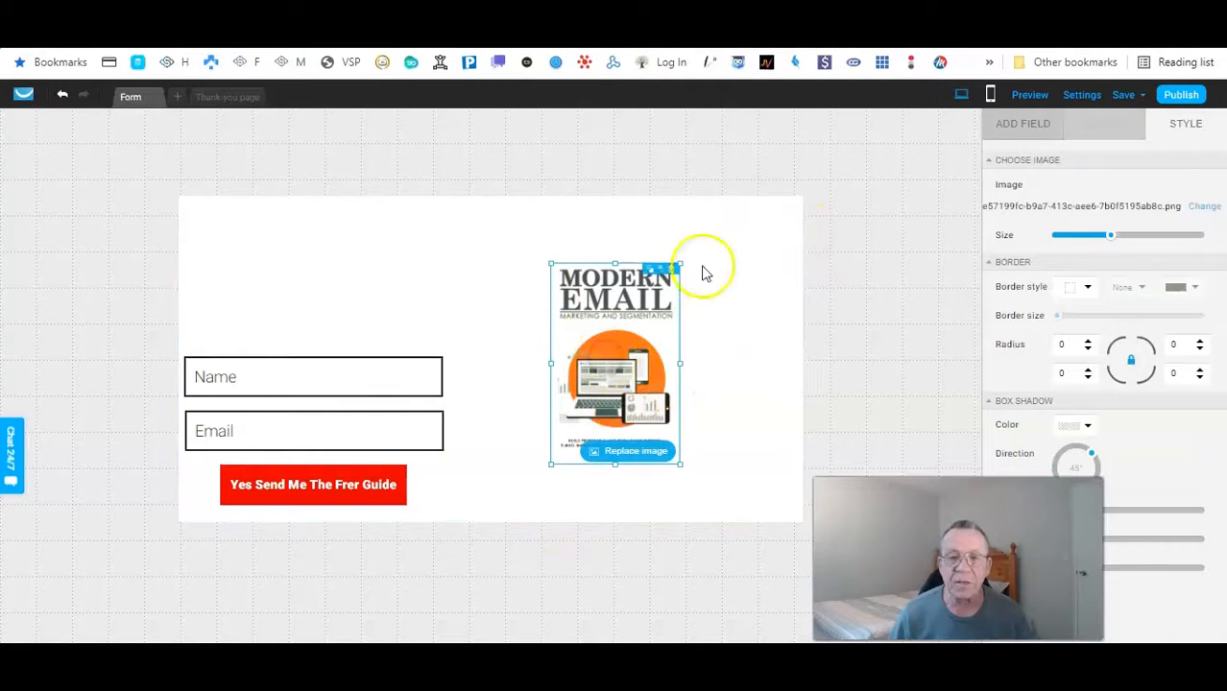
# Step: Enlarge the cover image proportionally and position it in the empty area beside the Name and Email fields
pyautogui.moveTo(681, 465); pyautogui.dragTo(726, 500)
pyautogui.moveTo(584, 426); pyautogui.dragTo(597, 392)
pyautogui.click(597, 394)
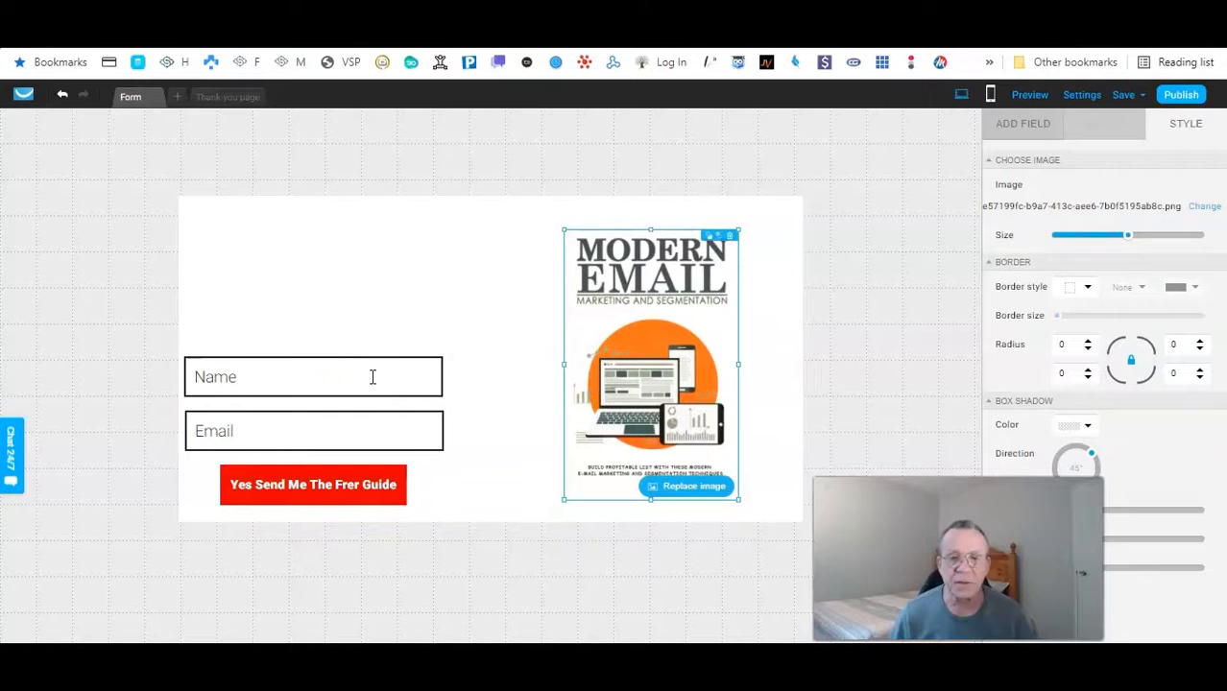
# Step: Extend the form upward to make room and move the cover image above the Name field
pyautogui.click(452, 288)
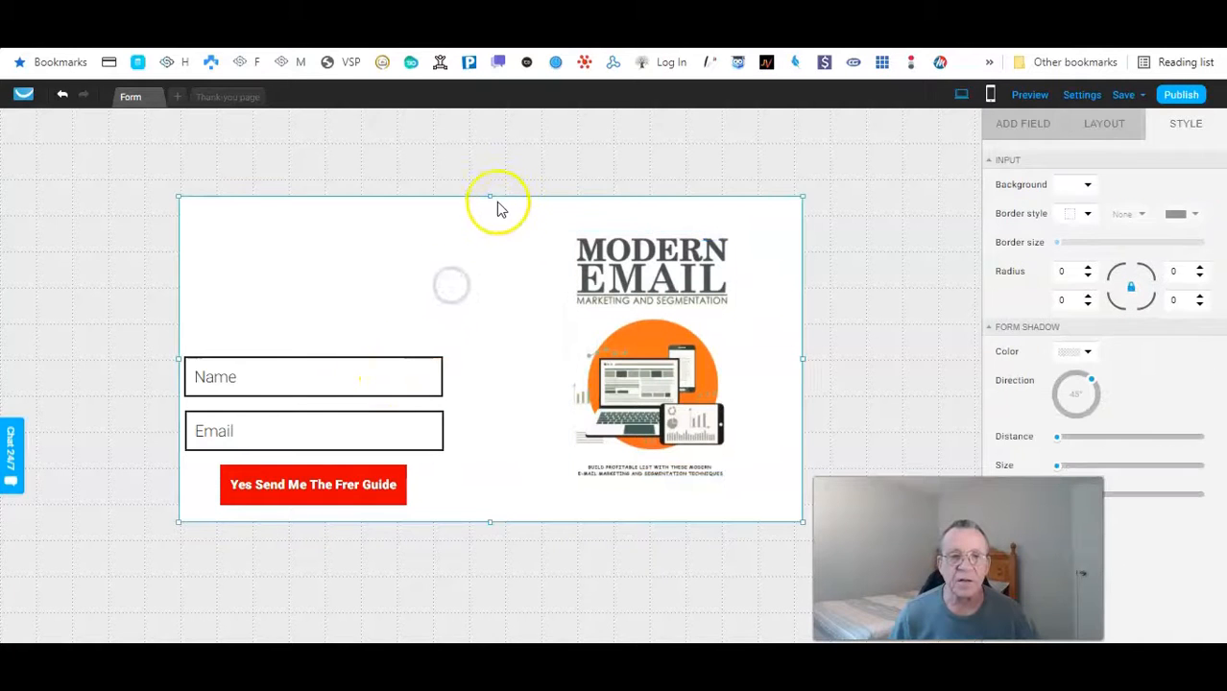
pyautogui.moveTo(490, 197); pyautogui.dragTo(487, 125)
pyautogui.moveTo(649, 501); pyautogui.dragTo(362, 345)
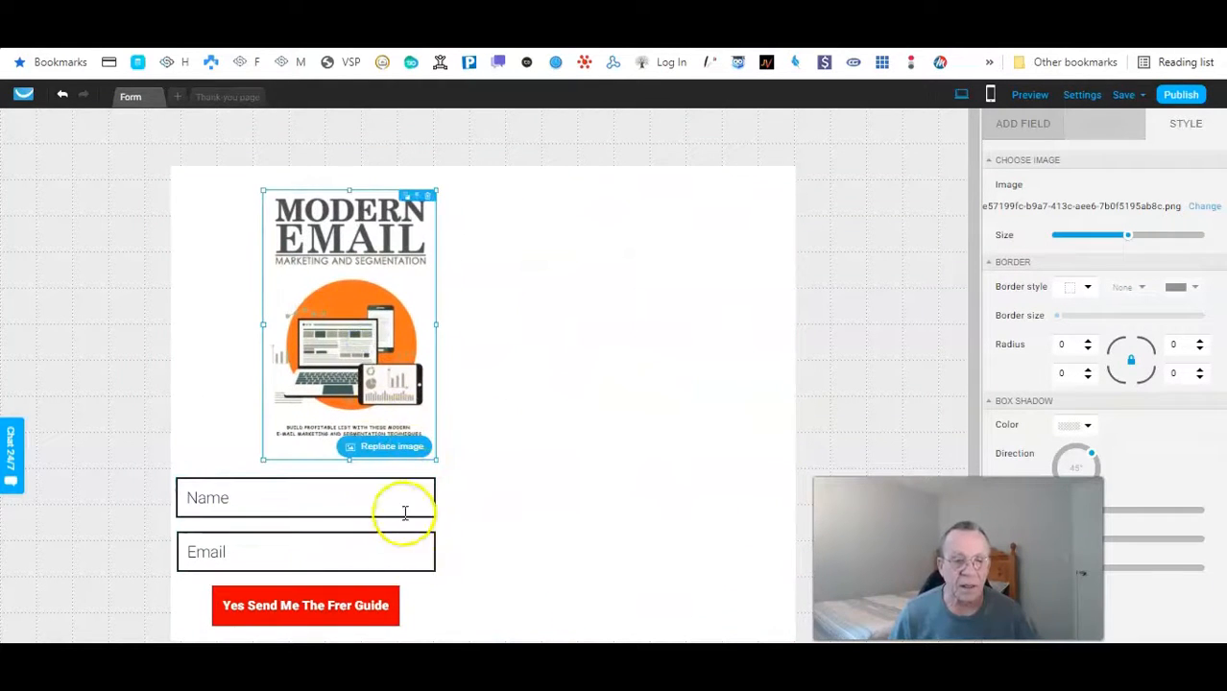
# Step: Line up the Name field, Email field and button beneath the cover, and narrow the form to remove the empty side area
pyautogui.moveTo(402, 509); pyautogui.dragTo(428, 514)
pyautogui.moveTo(404, 567); pyautogui.dragTo(438, 568)
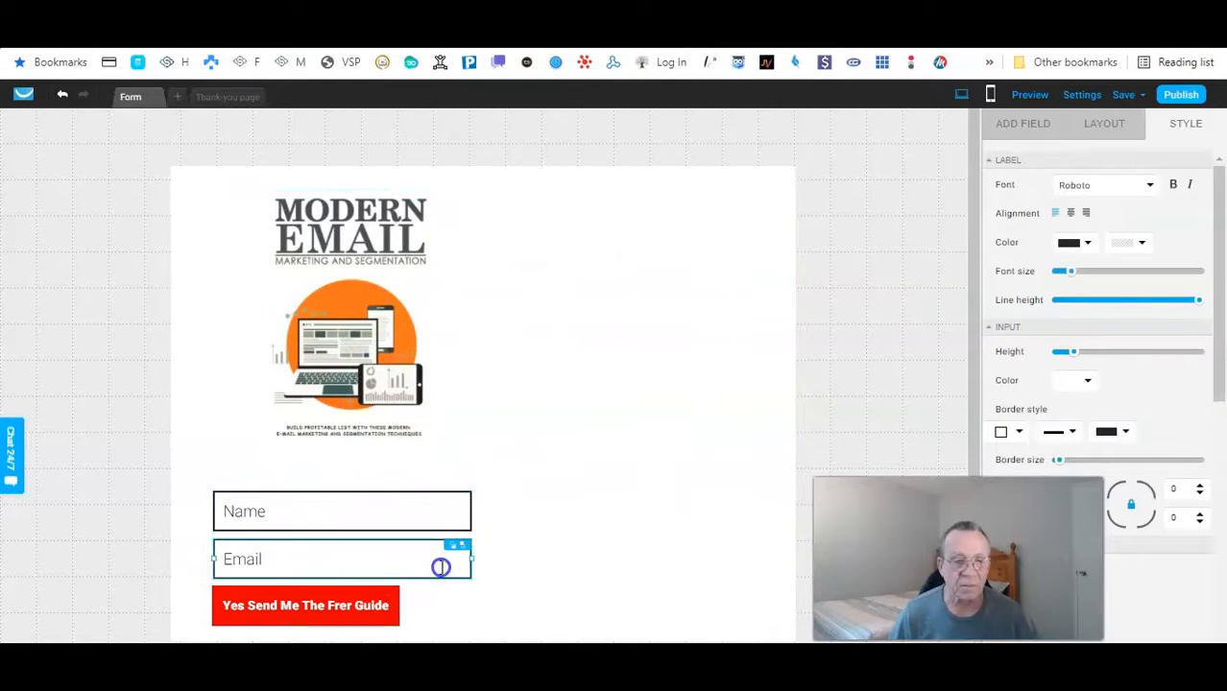
pyautogui.moveTo(386, 613); pyautogui.dragTo(419, 619)
pyautogui.click(622, 523)
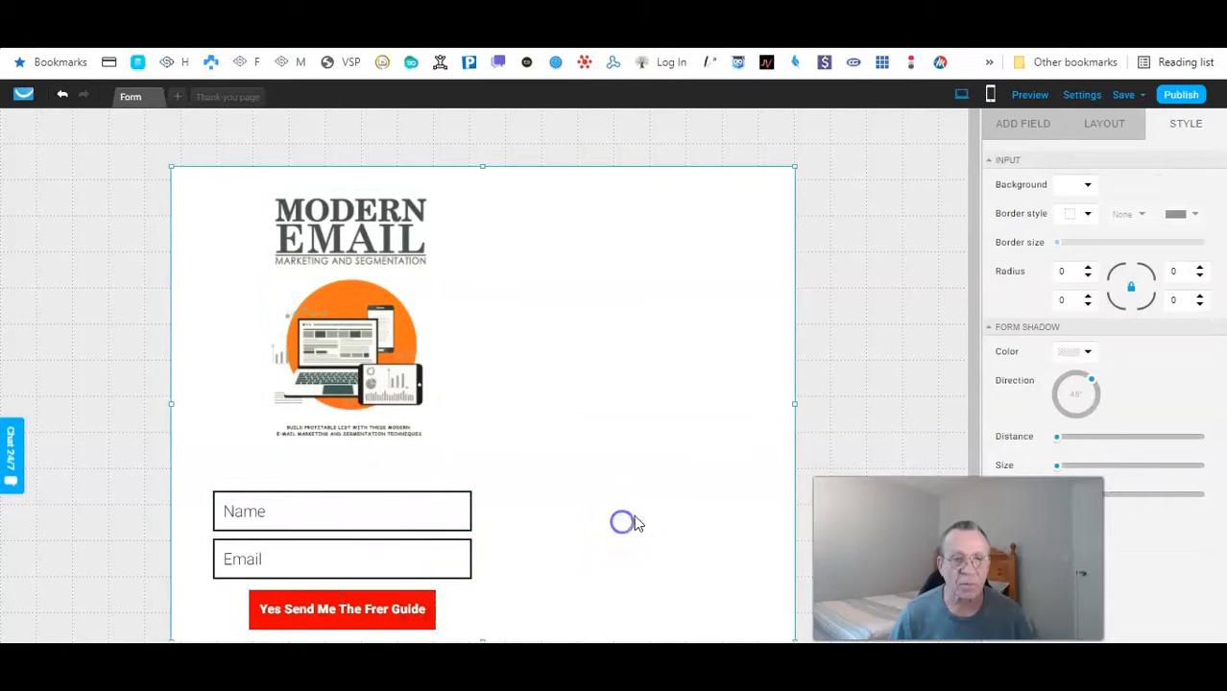
pyautogui.moveTo(793, 405); pyautogui.dragTo(654, 437)
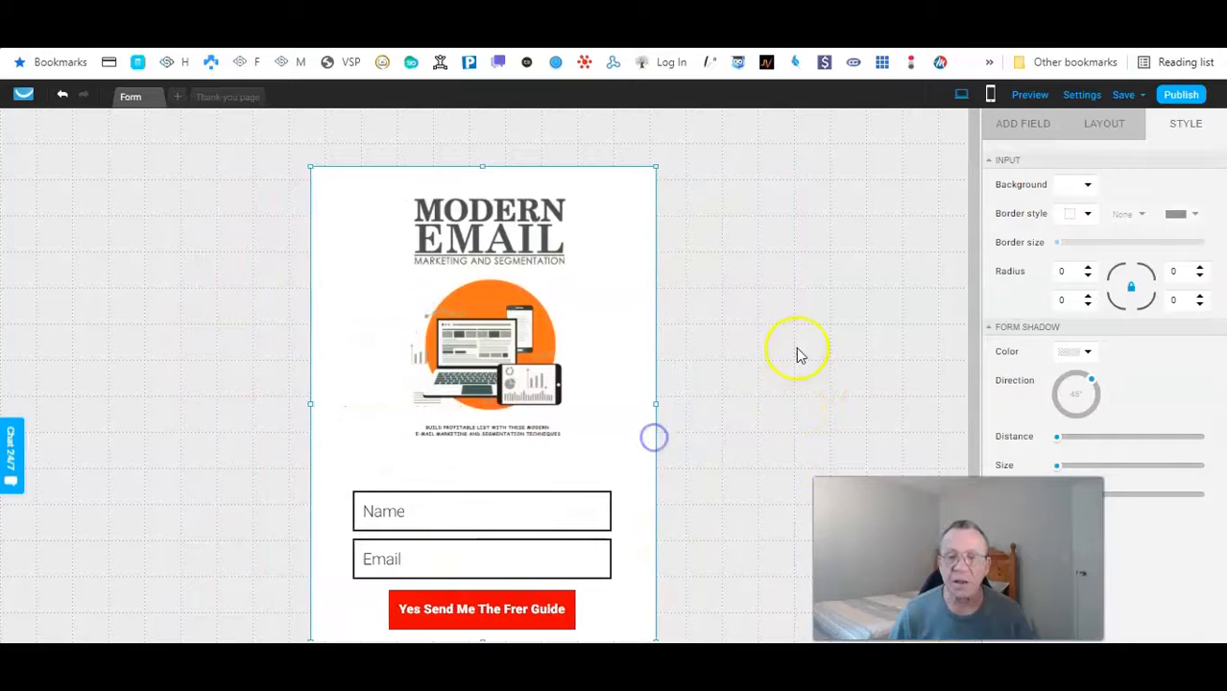
# Step: View the mobile version of the form to check how the cover, fields and button are laid out
pyautogui.click(992, 97)
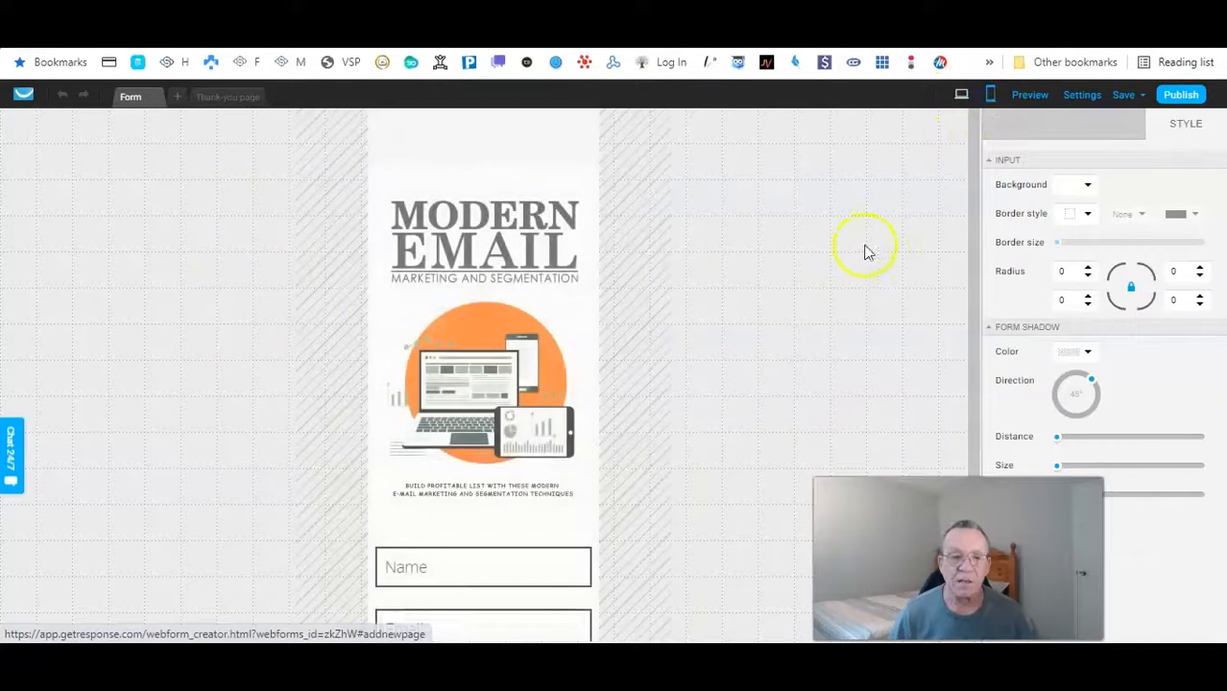
pyautogui.scroll(-2, 815, 281)
pyautogui.scroll(2, 814, 282)
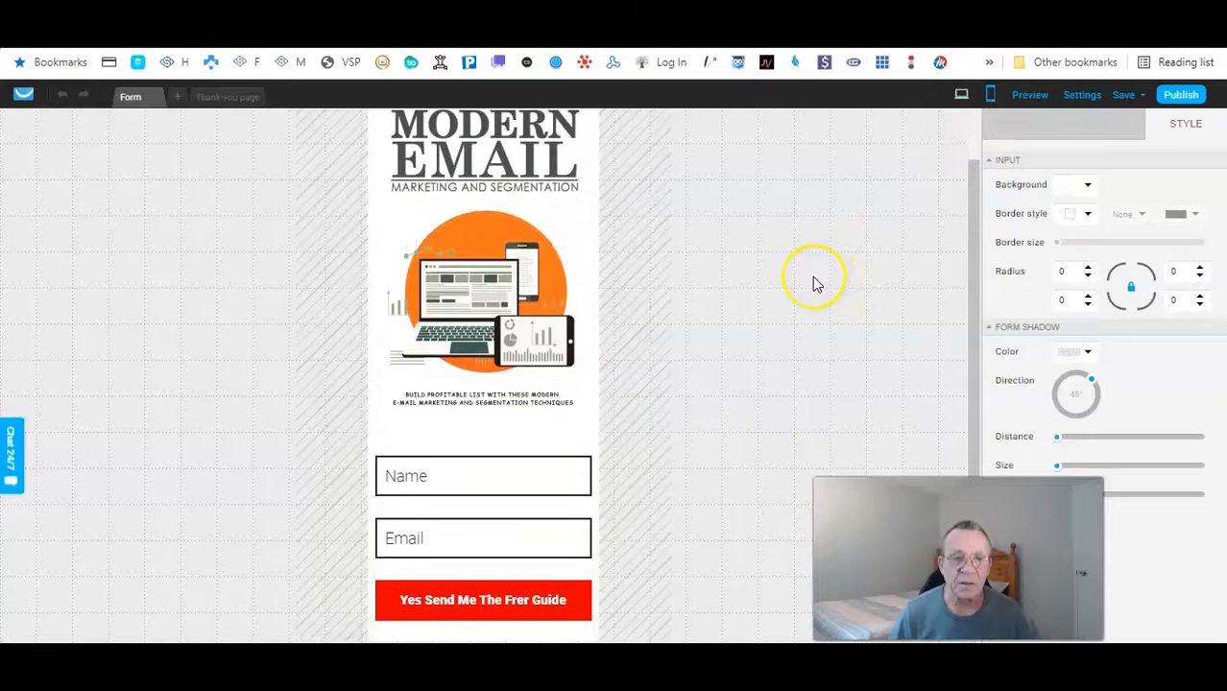
pyautogui.scroll(-2, 813, 278)
pyautogui.scroll(2, 812, 278)
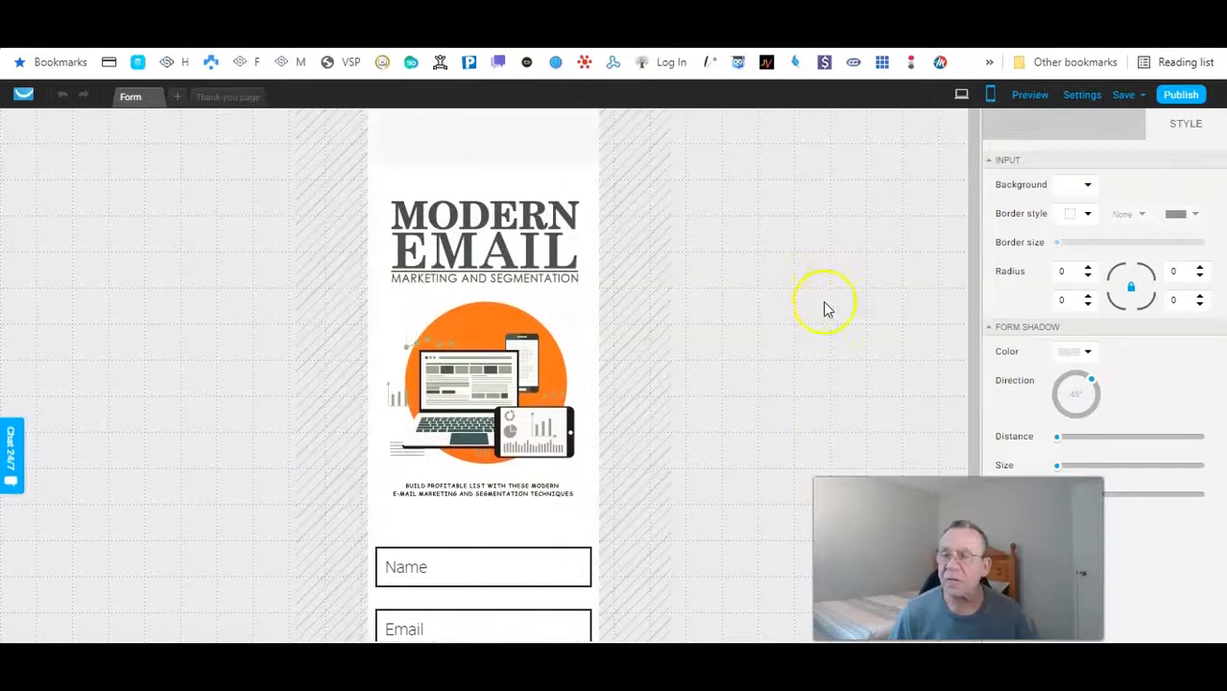
# Step: Open the form's settings and rename the form "email marketing funnel"
pyautogui.click(1181, 96)
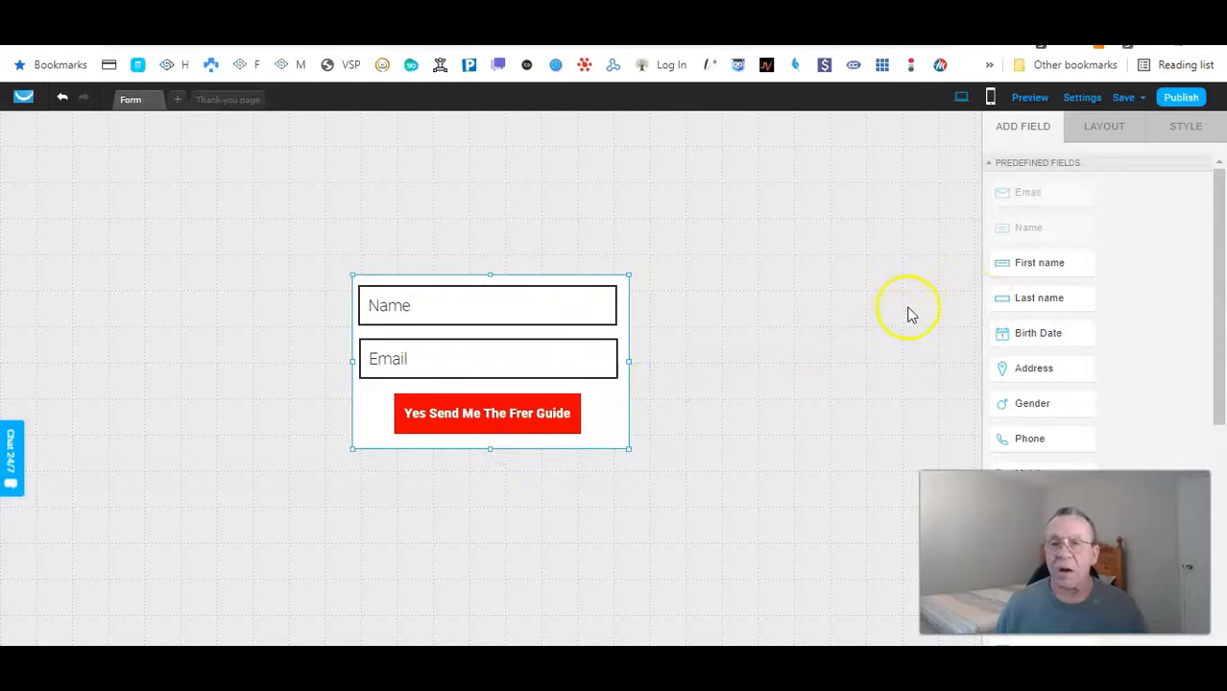
pyautogui.click(1083, 97)
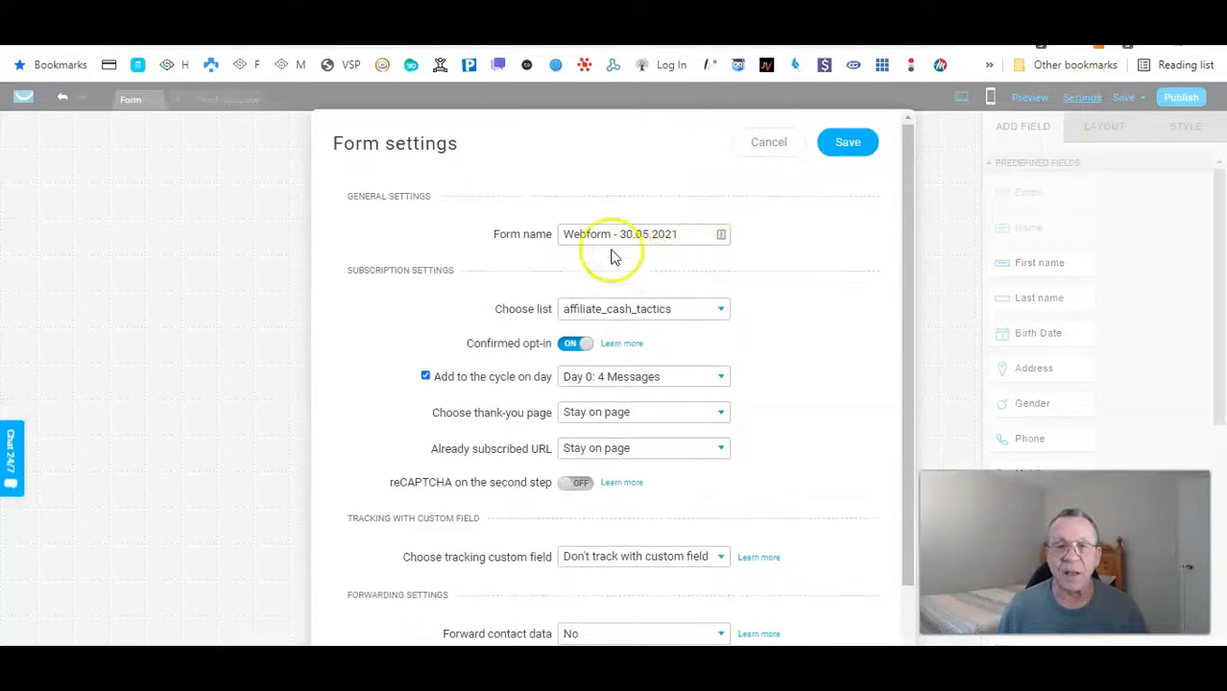
pyautogui.moveTo(685, 234); pyautogui.dragTo(547, 266)
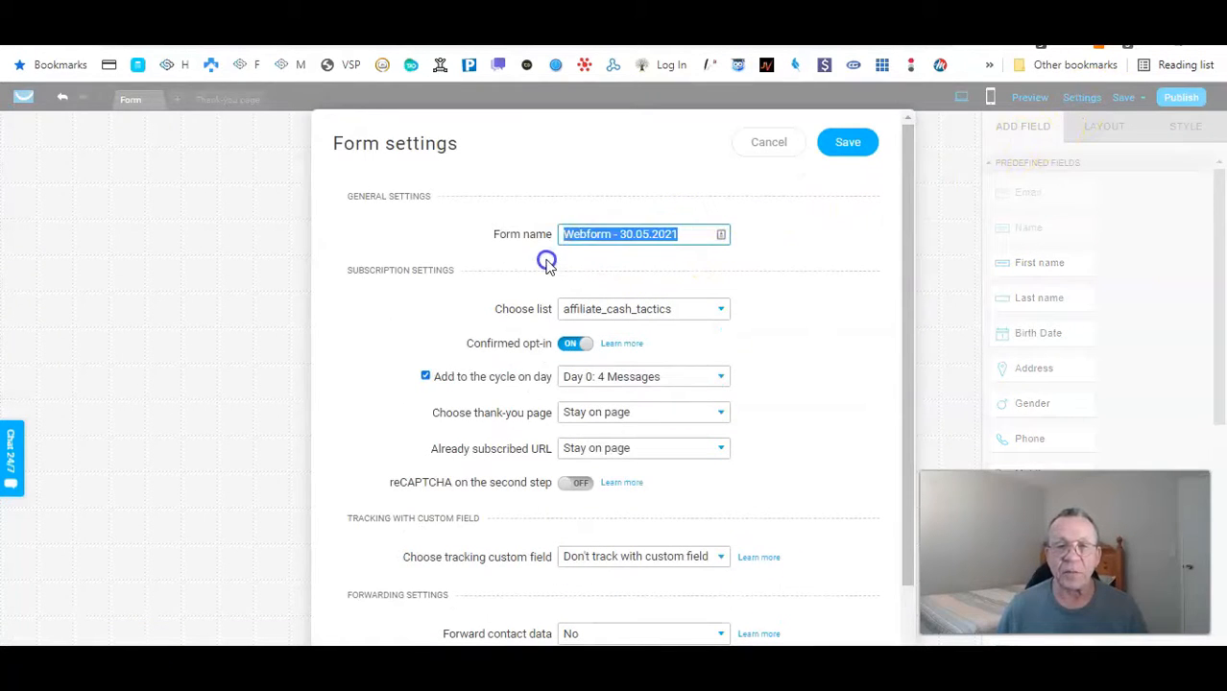
pyautogui.write('email ma')
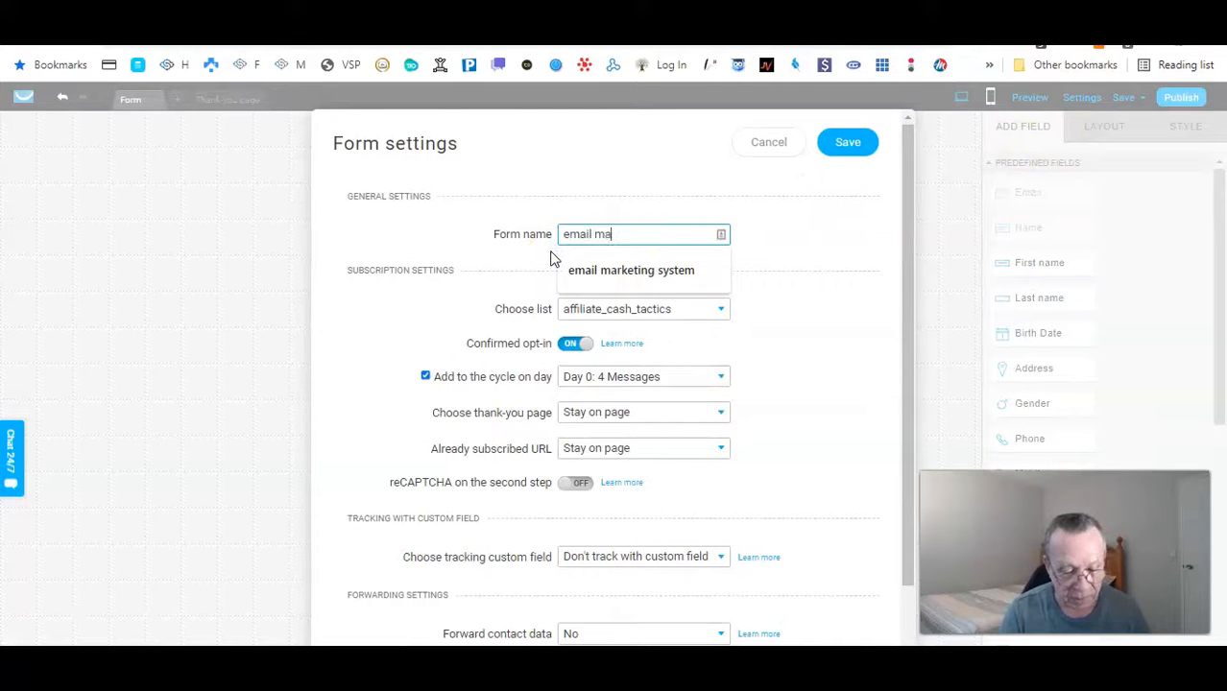
pyautogui.write('rketing ')
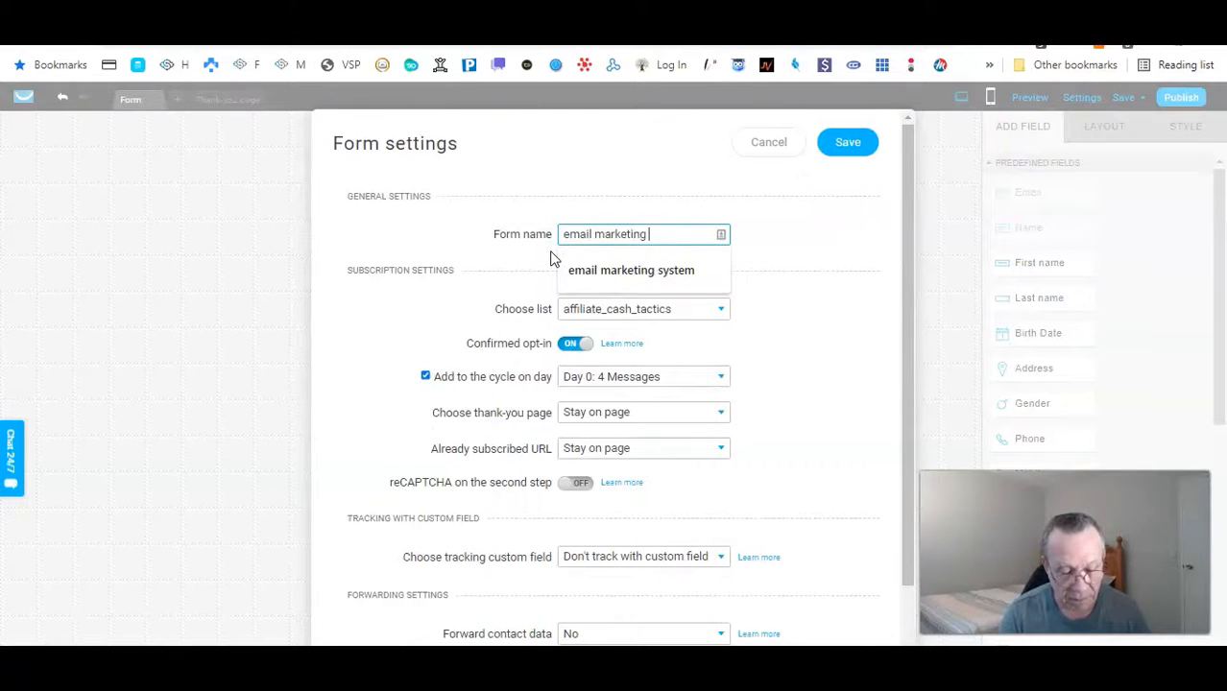
pyautogui.write('funnel')
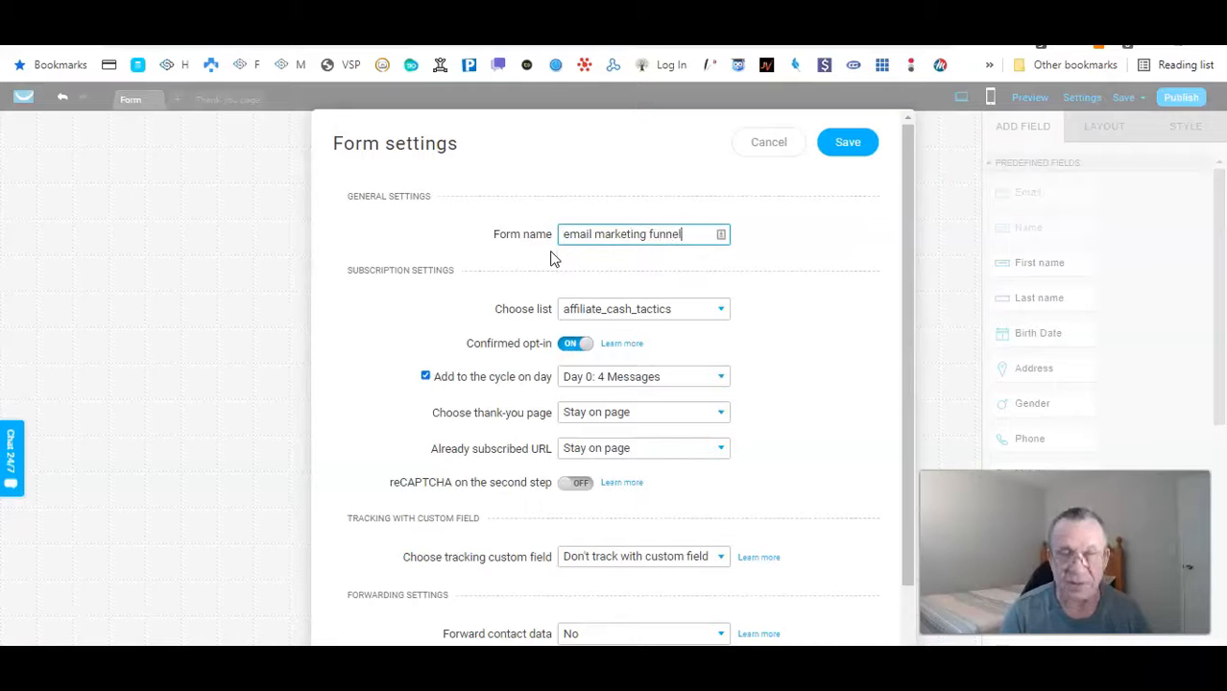
# Step: Choose the contact list for the form's subscribers from the existing lists
pyautogui.click(692, 313)
pyautogui.scroll(-2, 657, 356)
pyautogui.scroll(2, 657, 355)
pyautogui.scroll(-8, 654, 354)
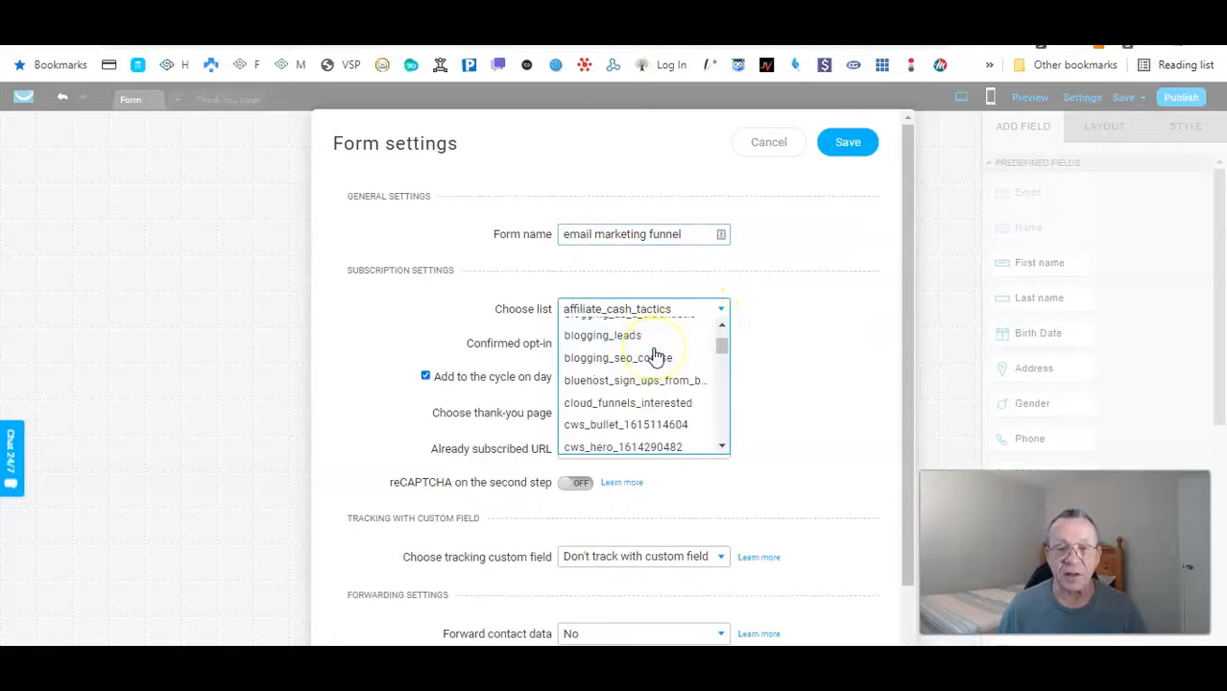
pyautogui.scroll(1, 652, 354)
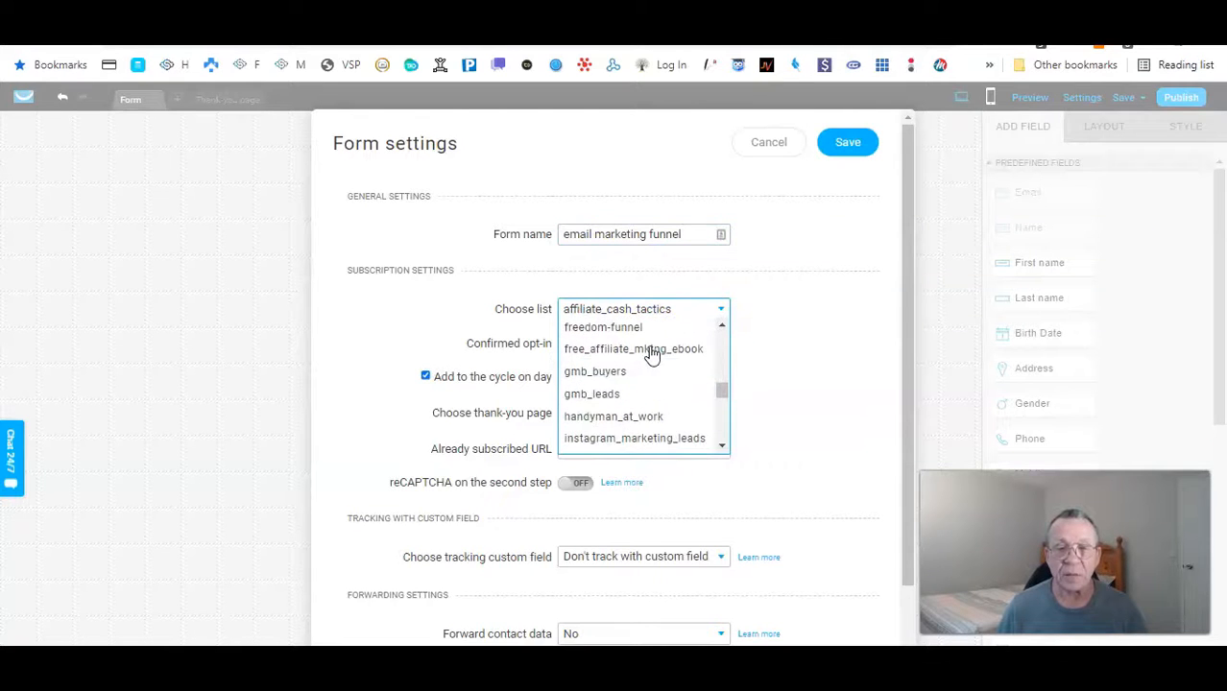
pyautogui.scroll(-4, 652, 354)
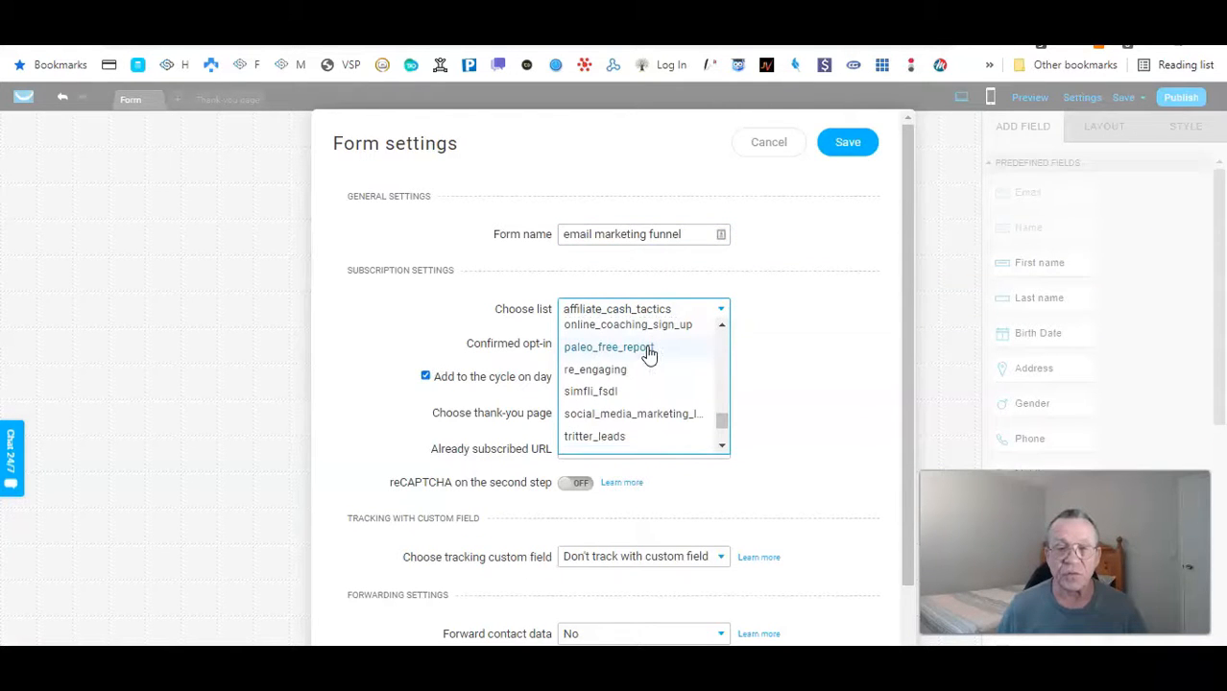
pyautogui.scroll(-2, 649, 354)
pyautogui.scroll(6, 650, 354)
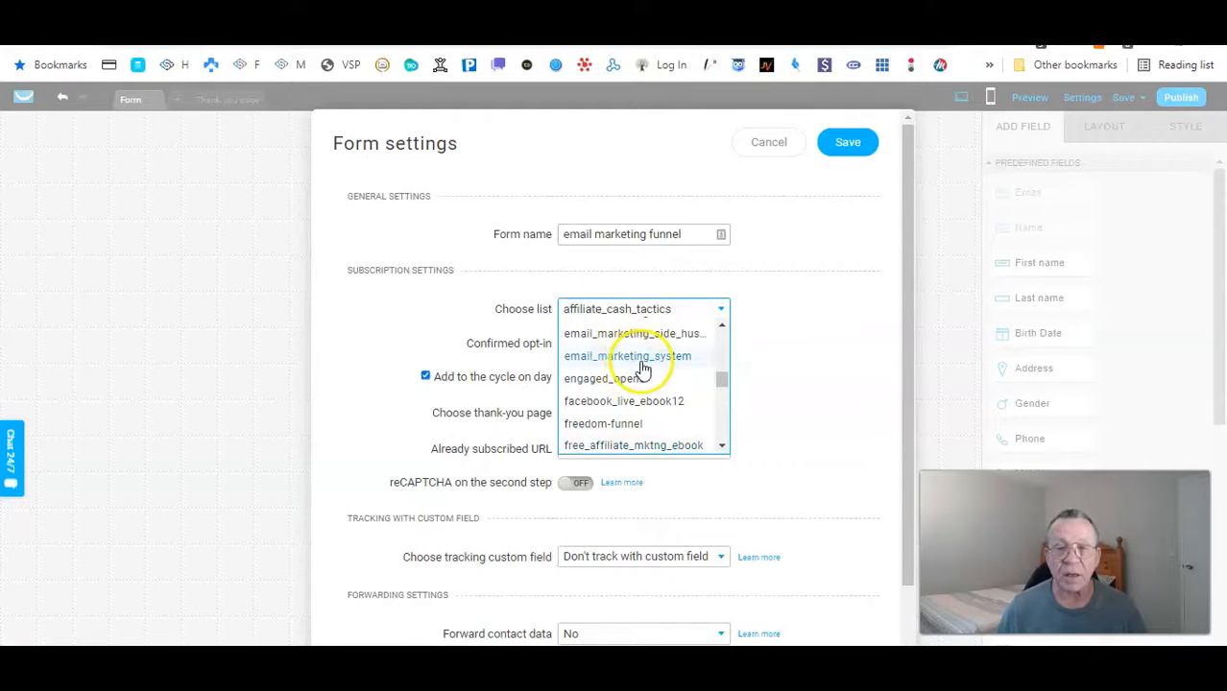
pyautogui.scroll(2, 642, 367)
pyautogui.click(646, 411)
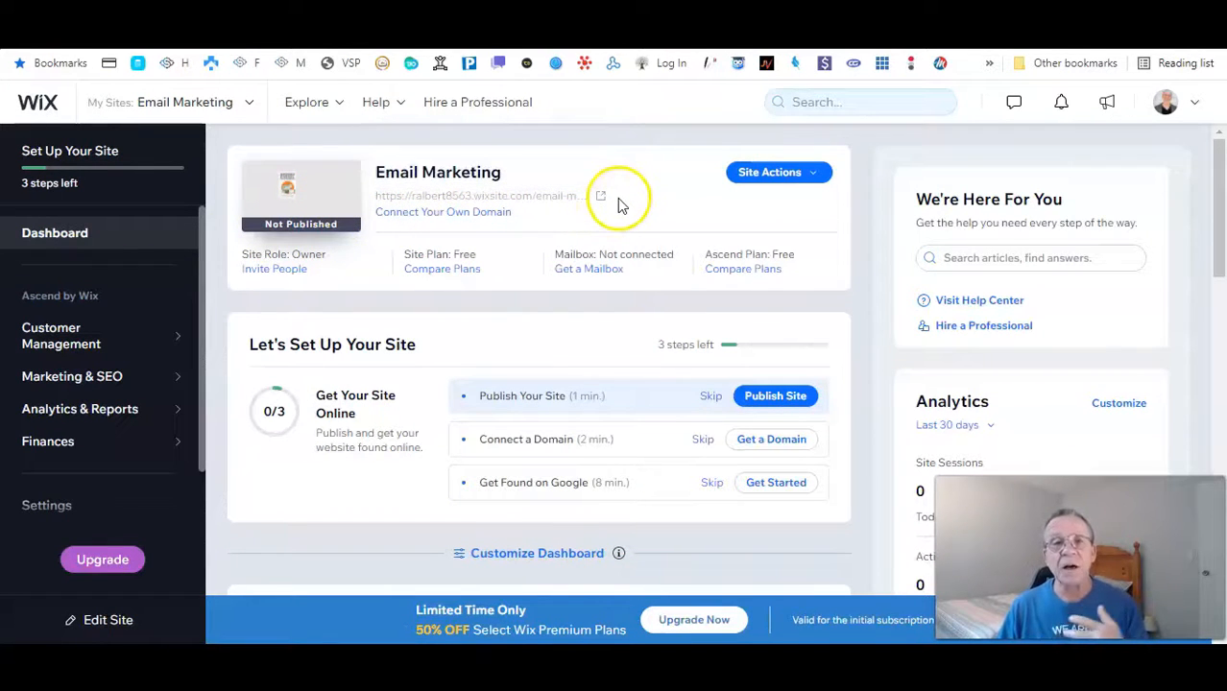
# Step: In Wix, create a new site of the Other type from the blank Start from Scratch template
pyautogui.click(784, 179)
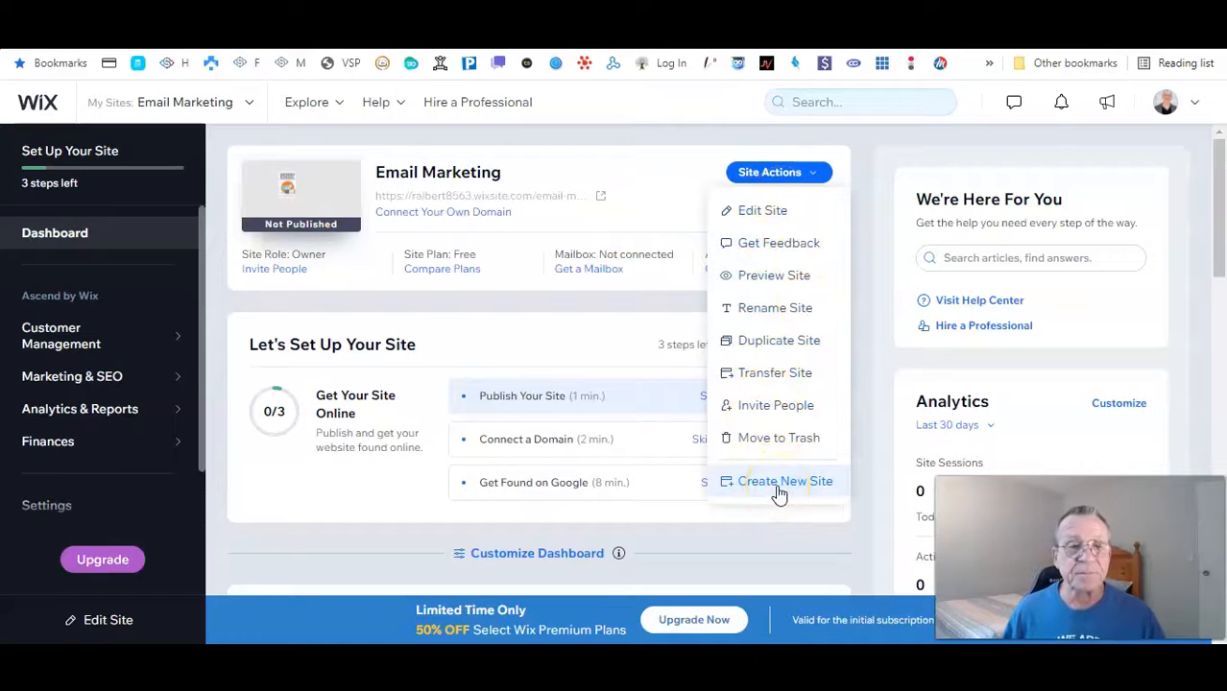
pyautogui.click(783, 482)
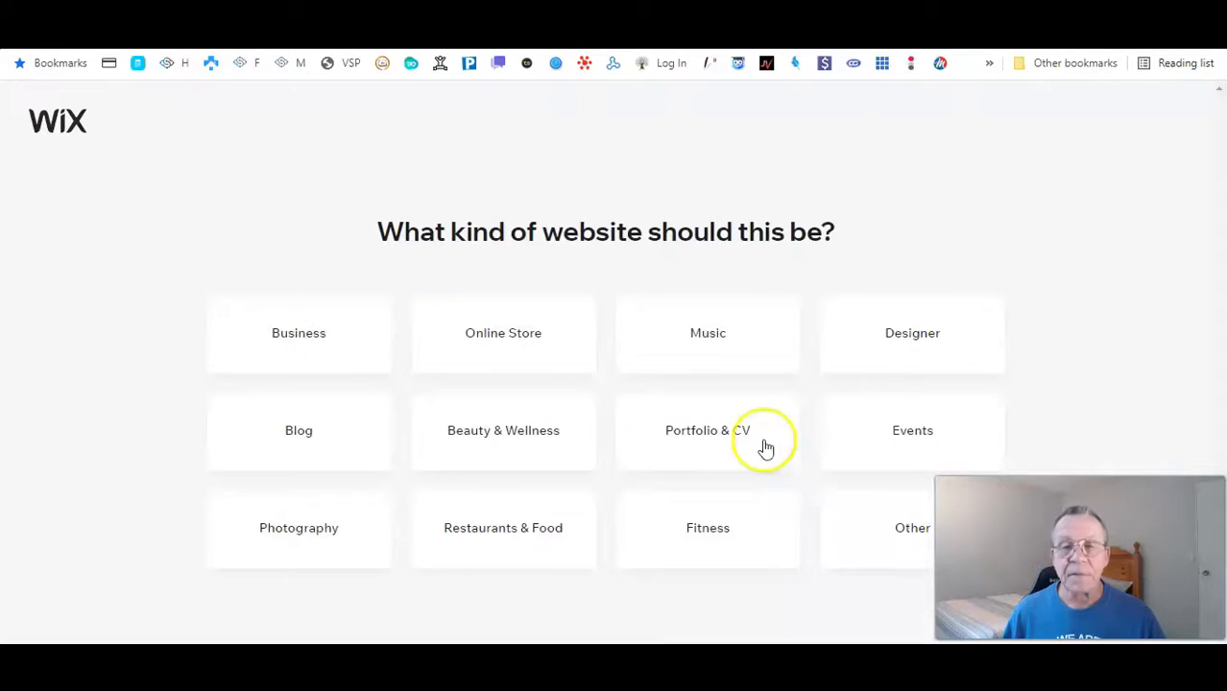
pyautogui.click(888, 520)
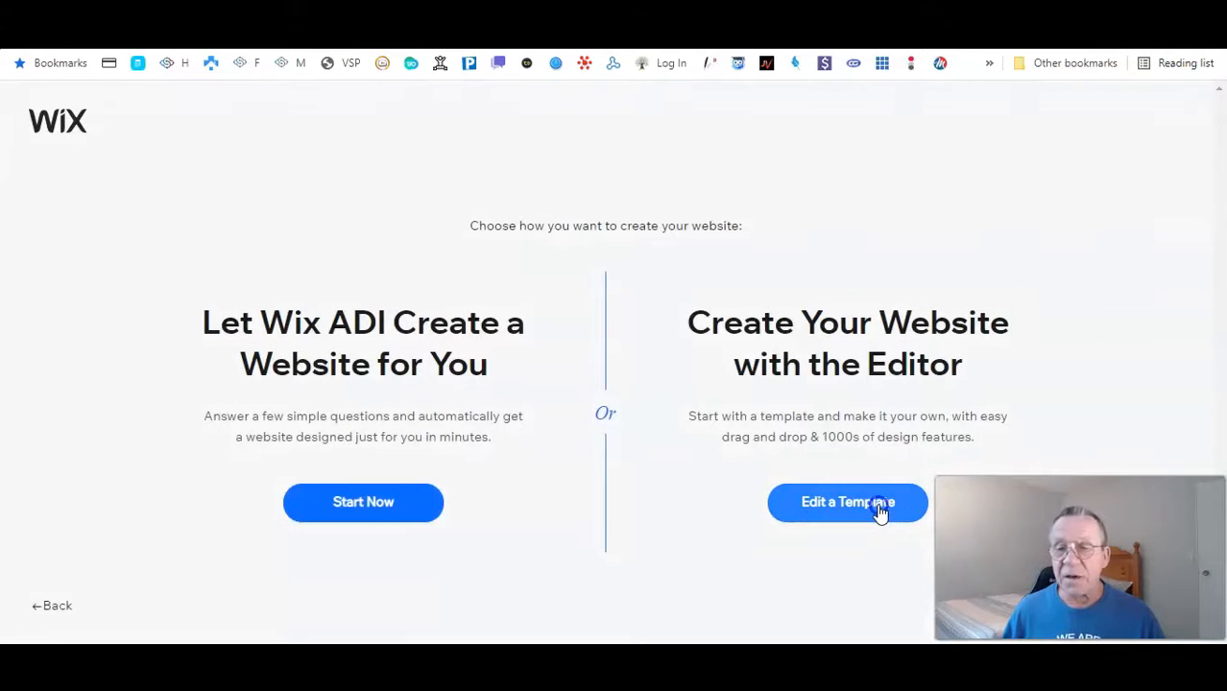
pyautogui.click(880, 514)
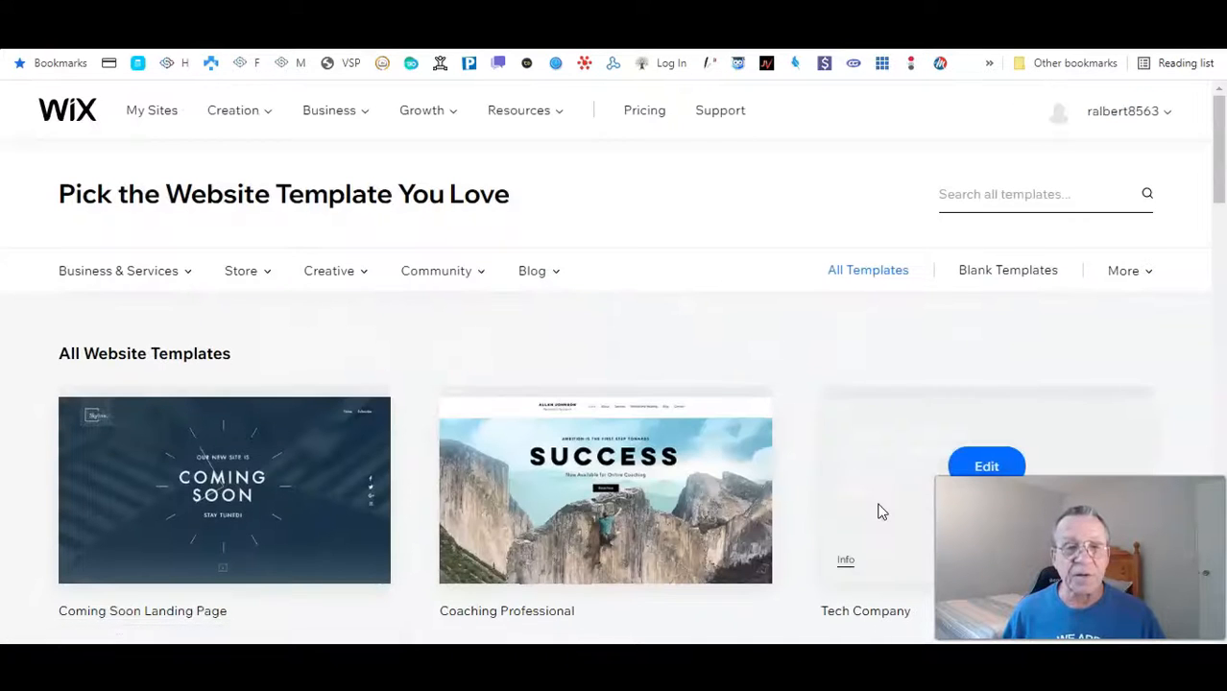
pyautogui.click(996, 274)
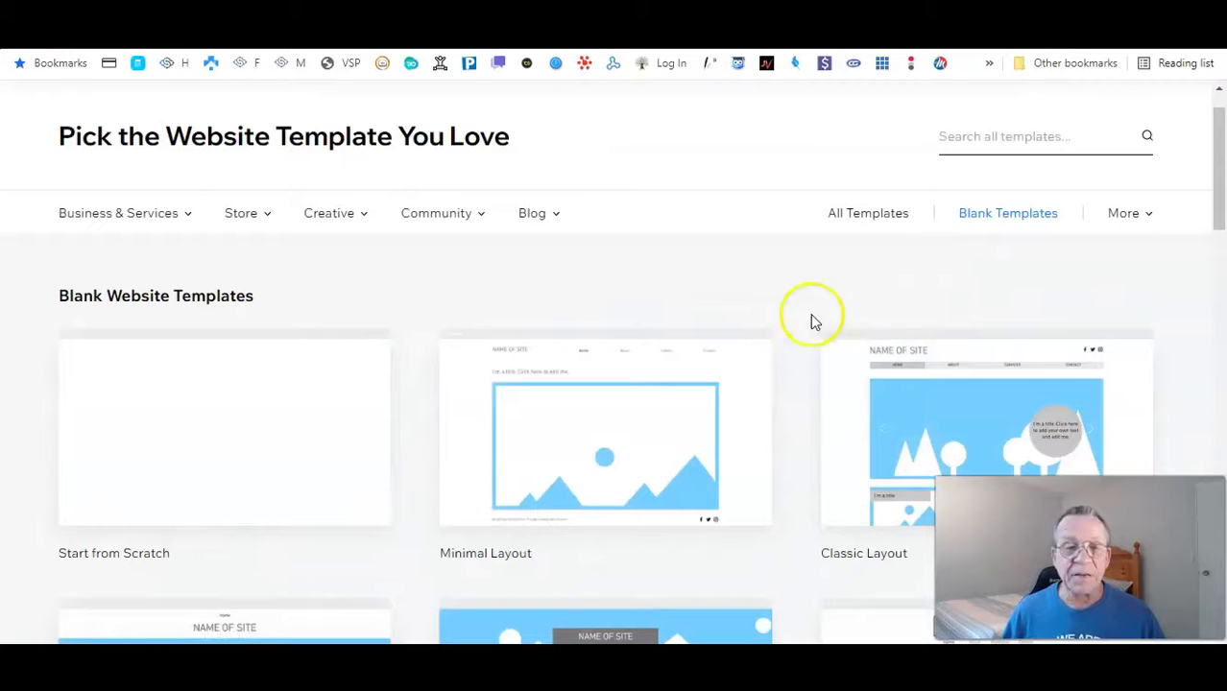
pyautogui.click(233, 421)
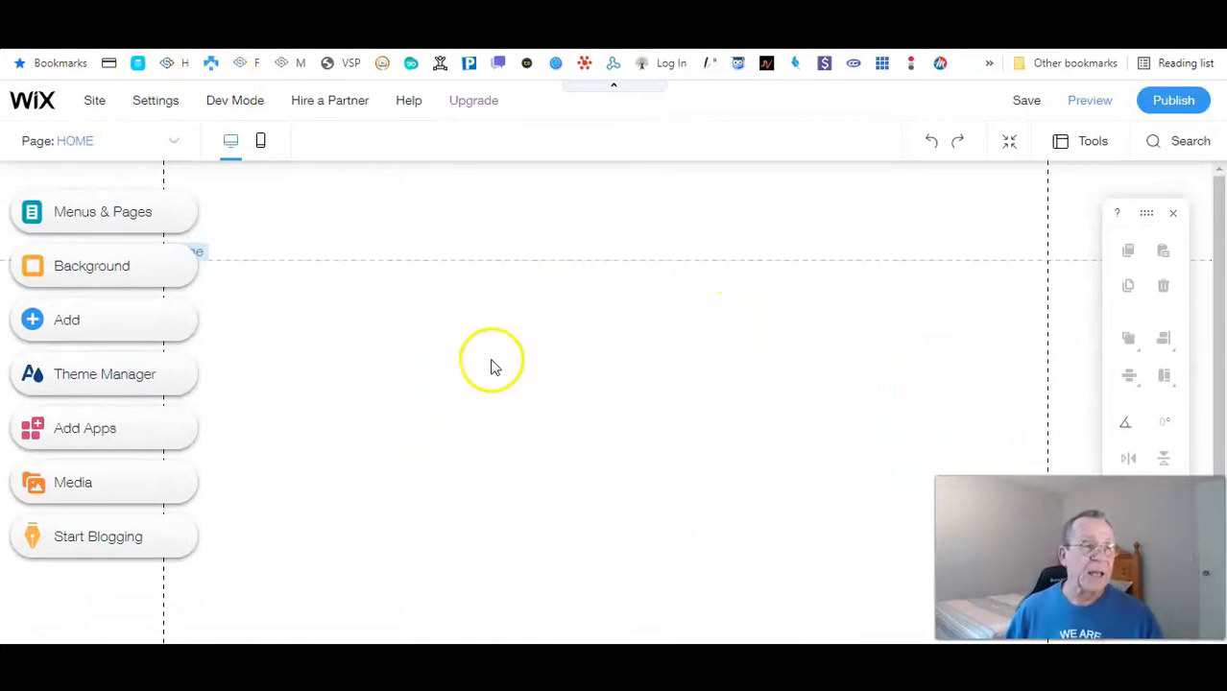
# Step: Set the blank page's background to the light grey theme color #E8E6E6
pyautogui.click(105, 273)
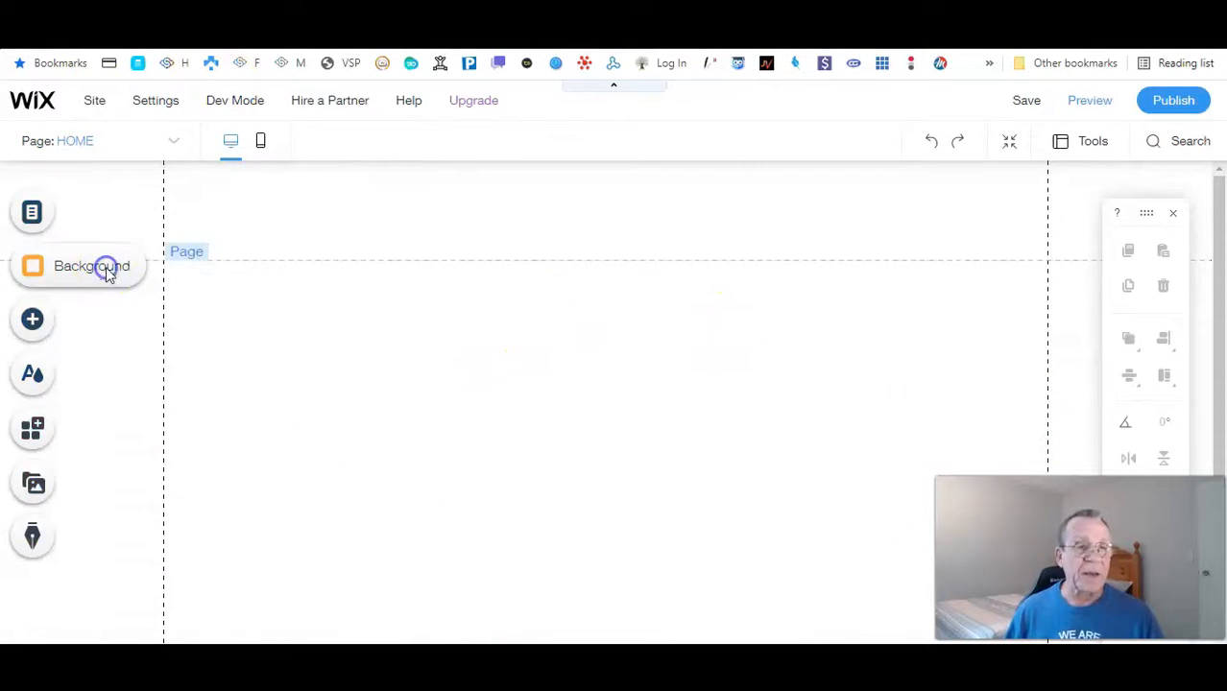
pyautogui.click(153, 373)
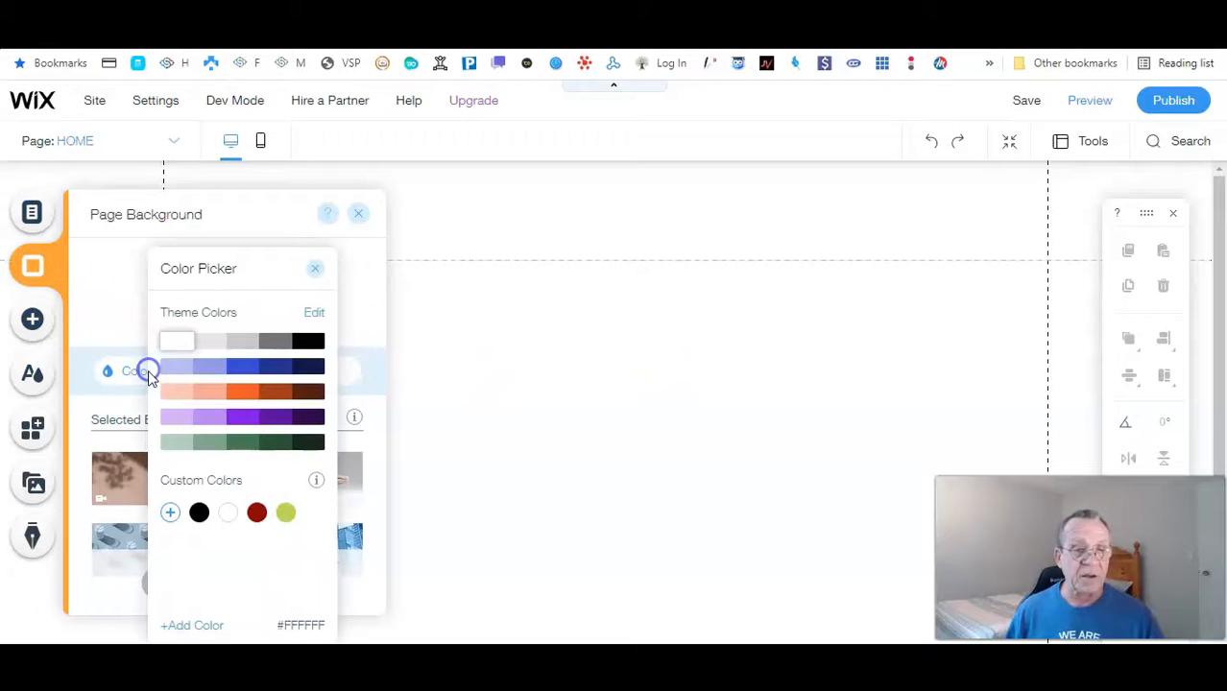
pyautogui.click(207, 343)
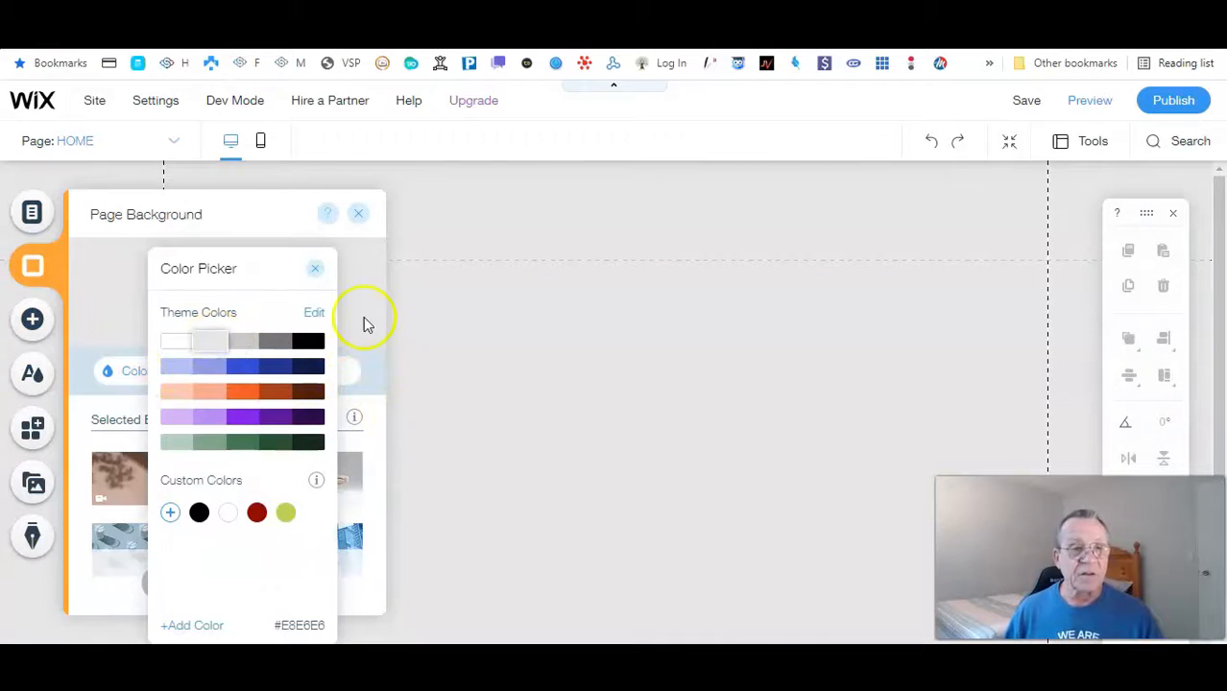
pyautogui.click(316, 269)
pyautogui.click(360, 213)
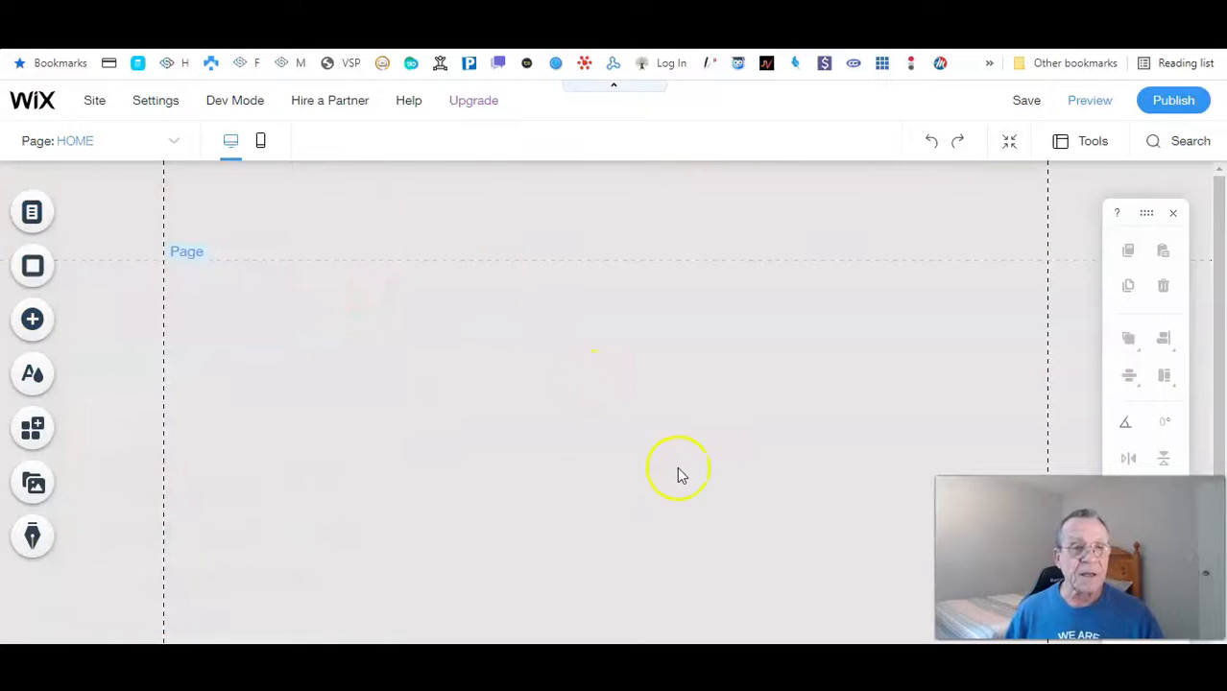
# Step: Add a Heading 1 text element to the blank page and open its placeholder text for editing
pyautogui.click(30, 377)
pyautogui.click(39, 324)
pyautogui.moveTo(84, 262)
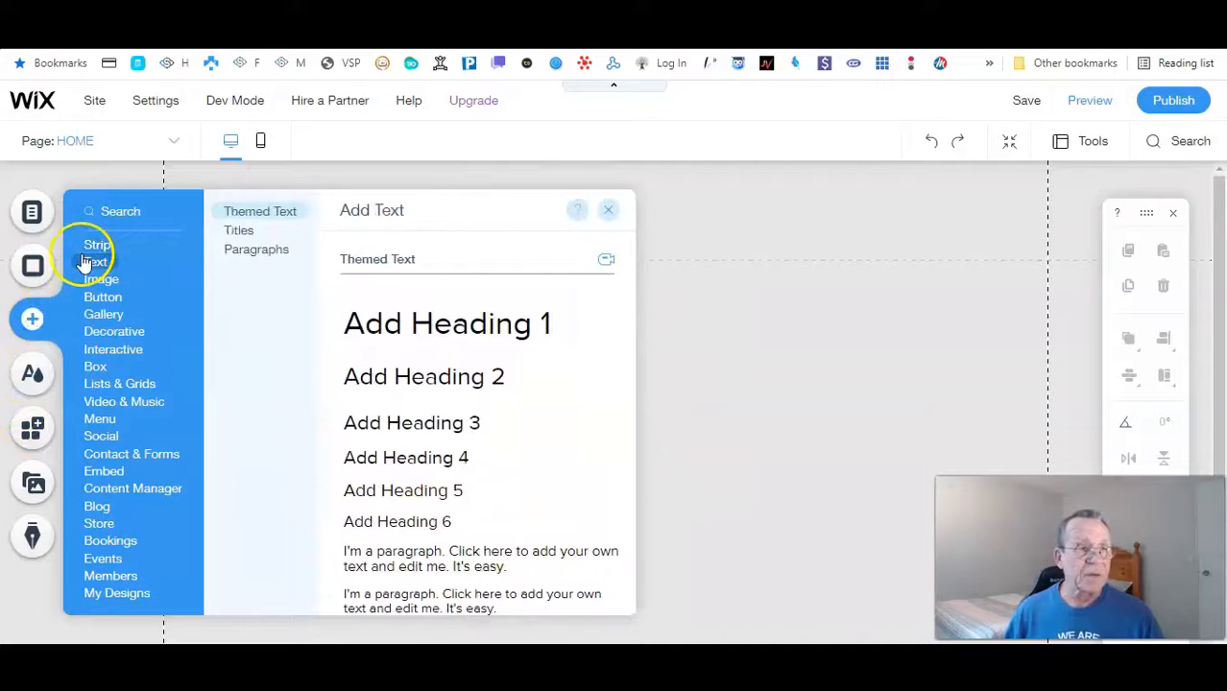
pyautogui.click(432, 336)
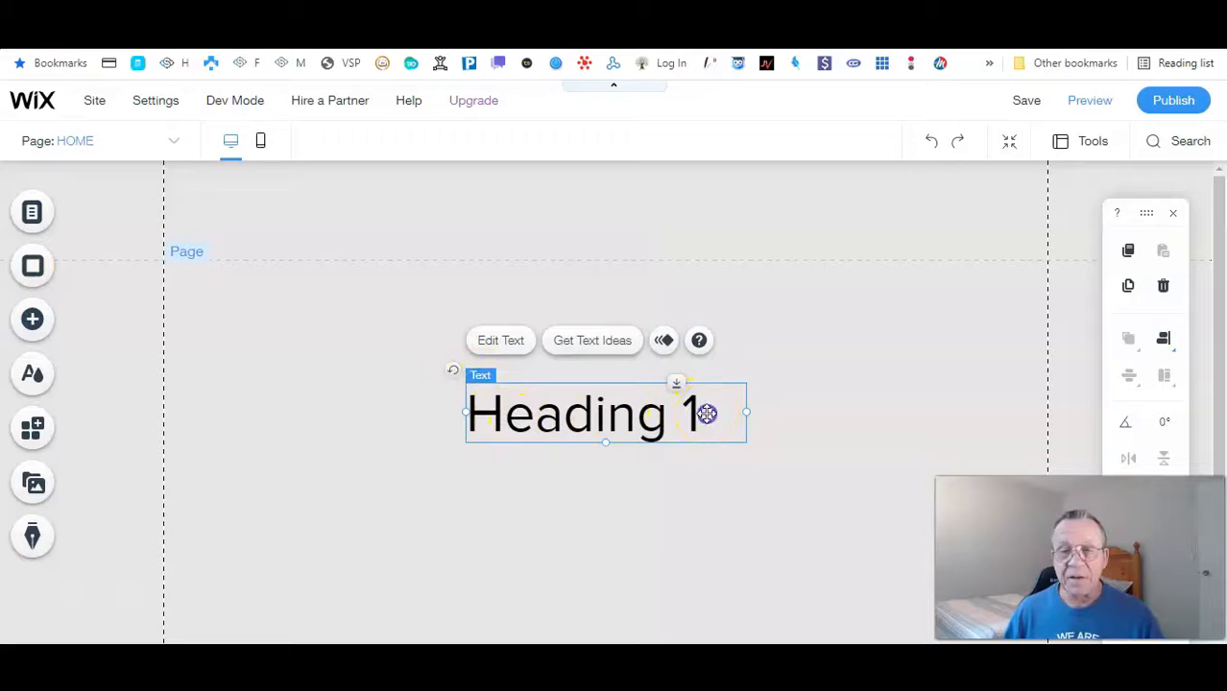
pyautogui.doubleClick(707, 414)
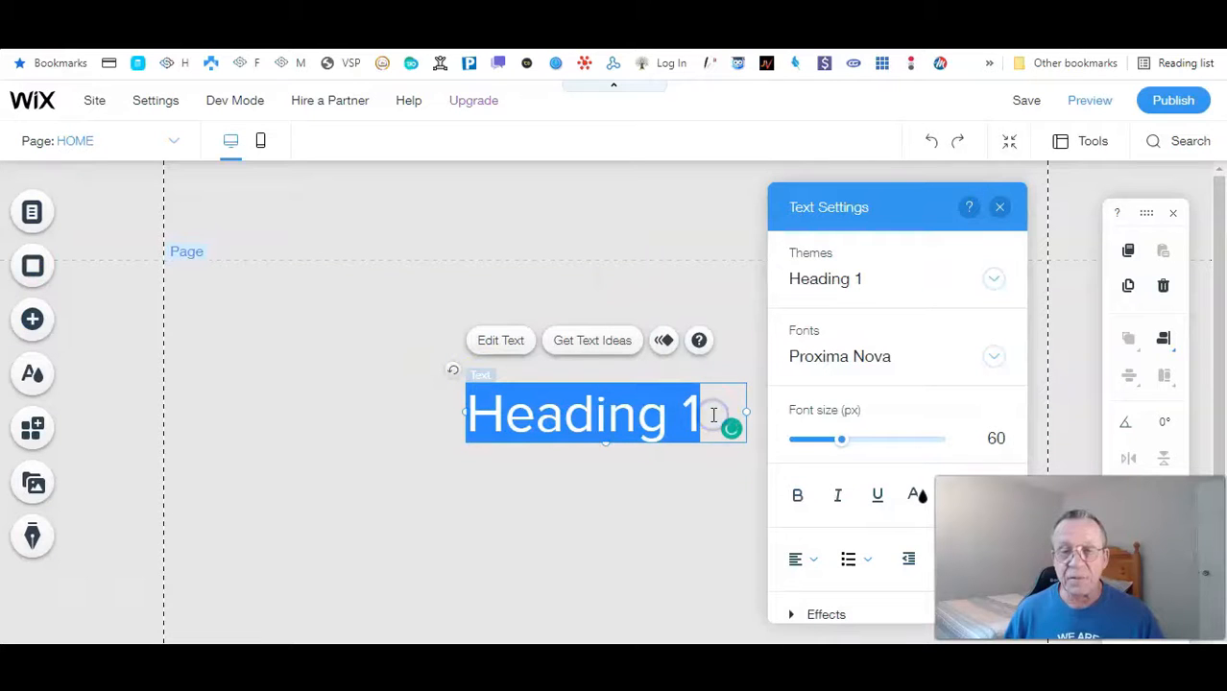
pyautogui.write('We')
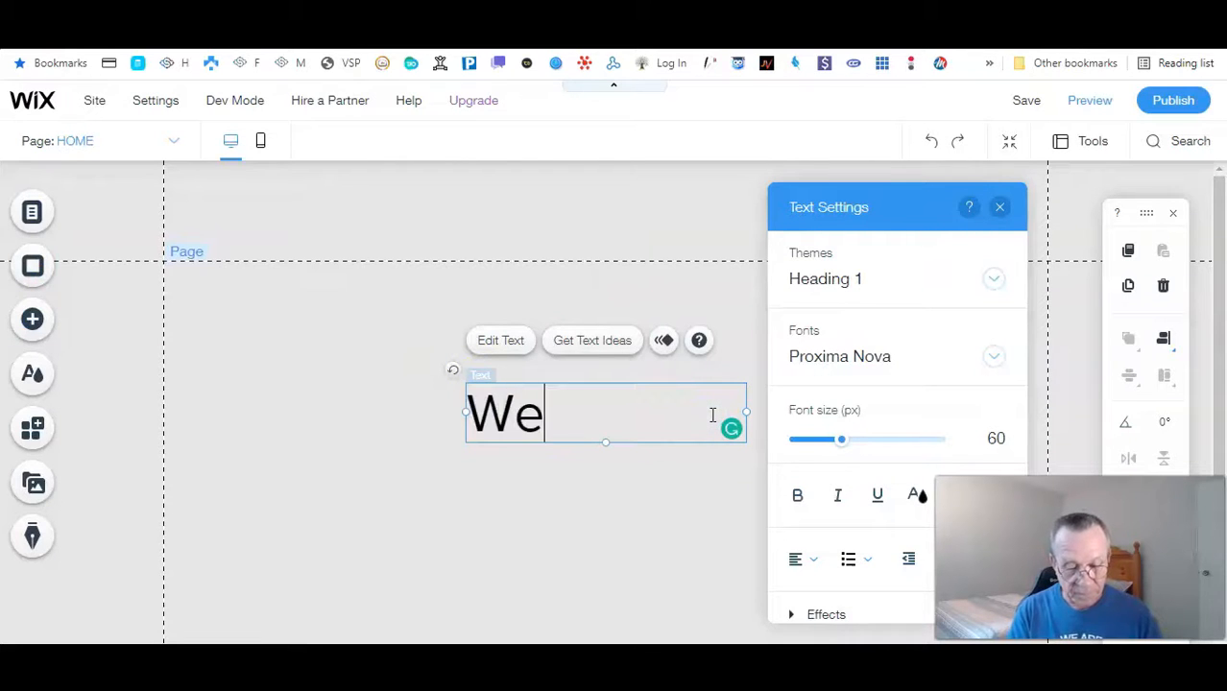
pyautogui.write('lcome')
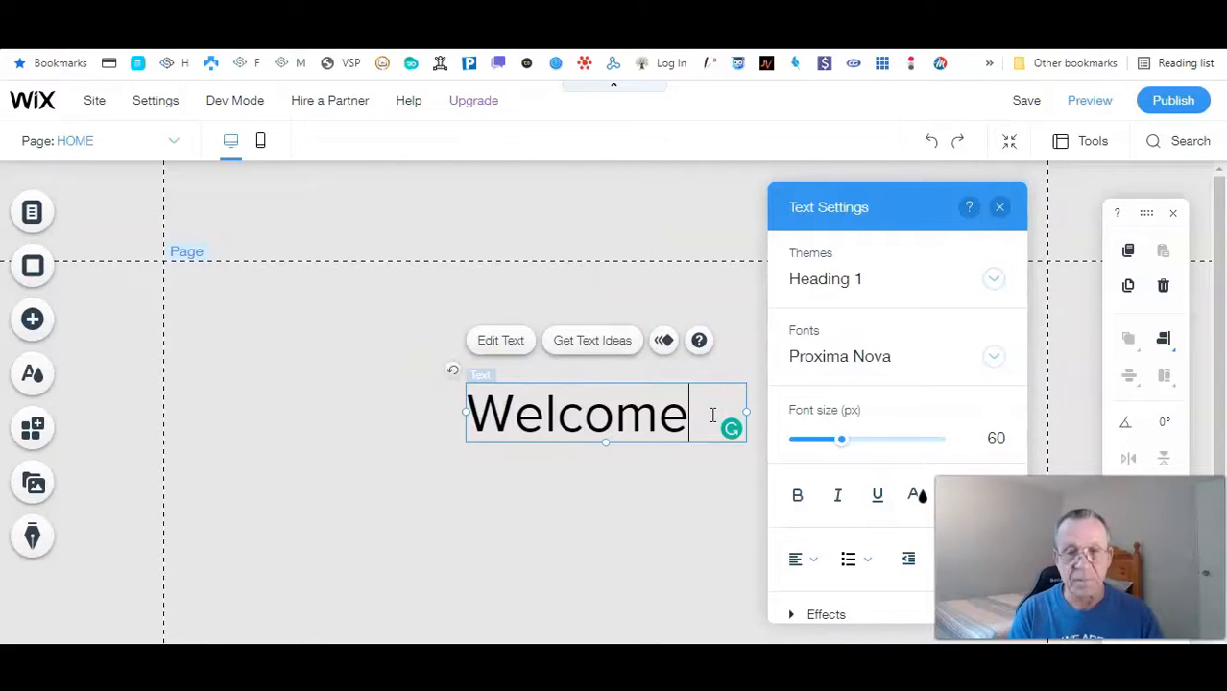
pyautogui.press('BackSpace')
pyautogui.press('BackSpace')
pyautogui.press('BackSpace')
pyautogui.press('BackSpace')
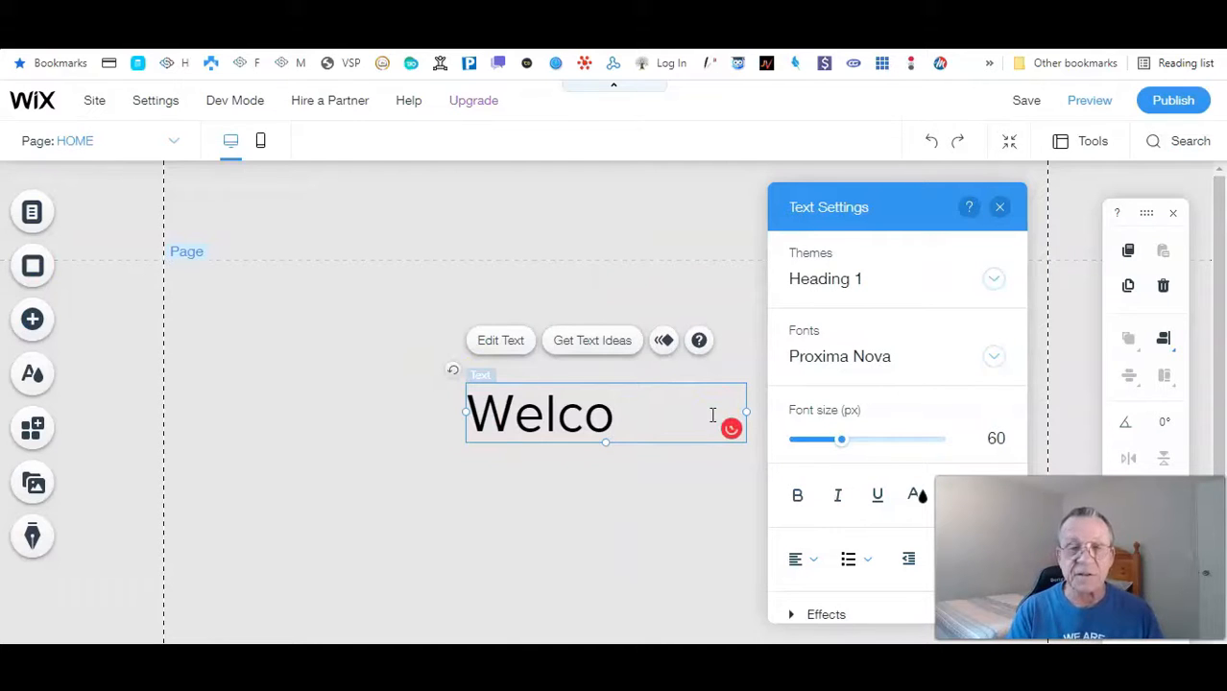
pyautogui.press('BackSpace')
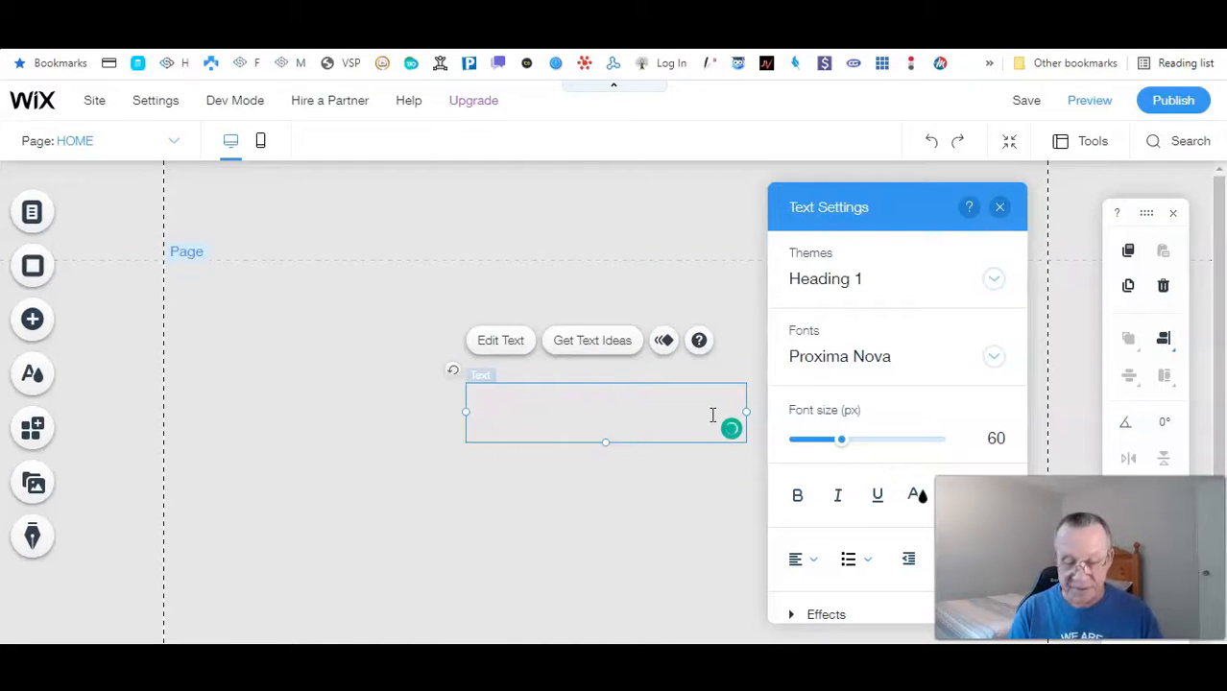
# Step: Enter "Thank You" as the heading text and make it bold
pyautogui.write('Thank You')
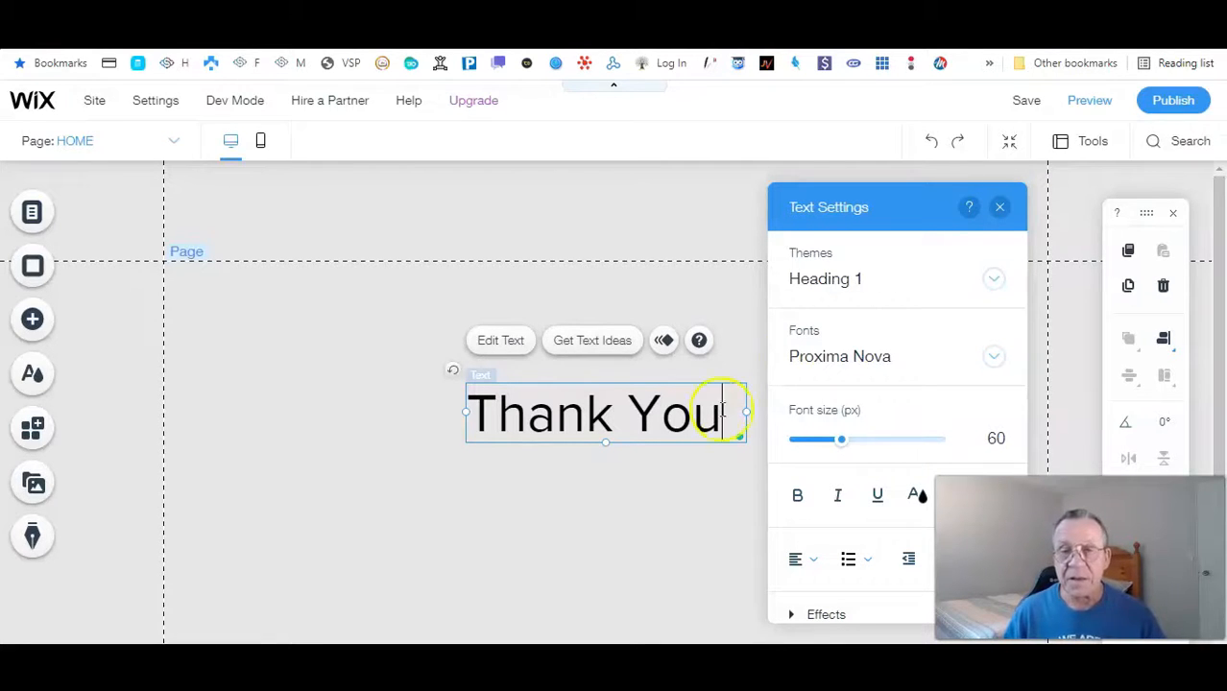
pyautogui.click(803, 496)
pyautogui.moveTo(722, 413); pyautogui.dragTo(375, 438)
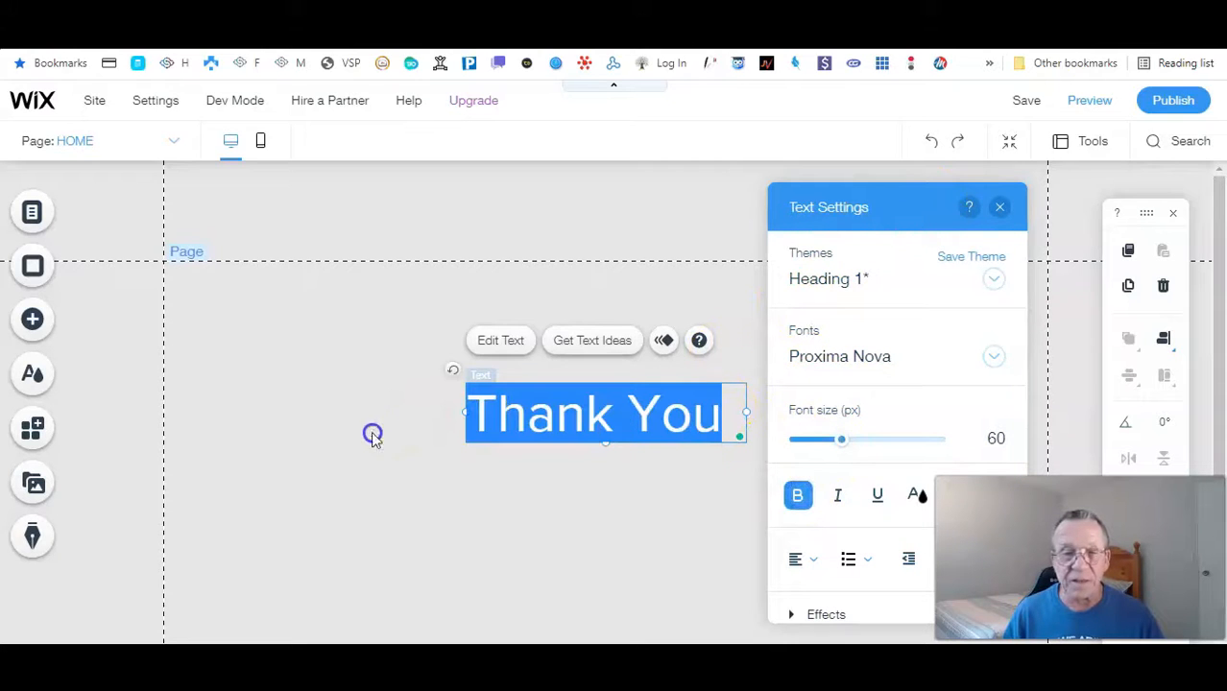
pyautogui.click(802, 495)
pyautogui.click(809, 496)
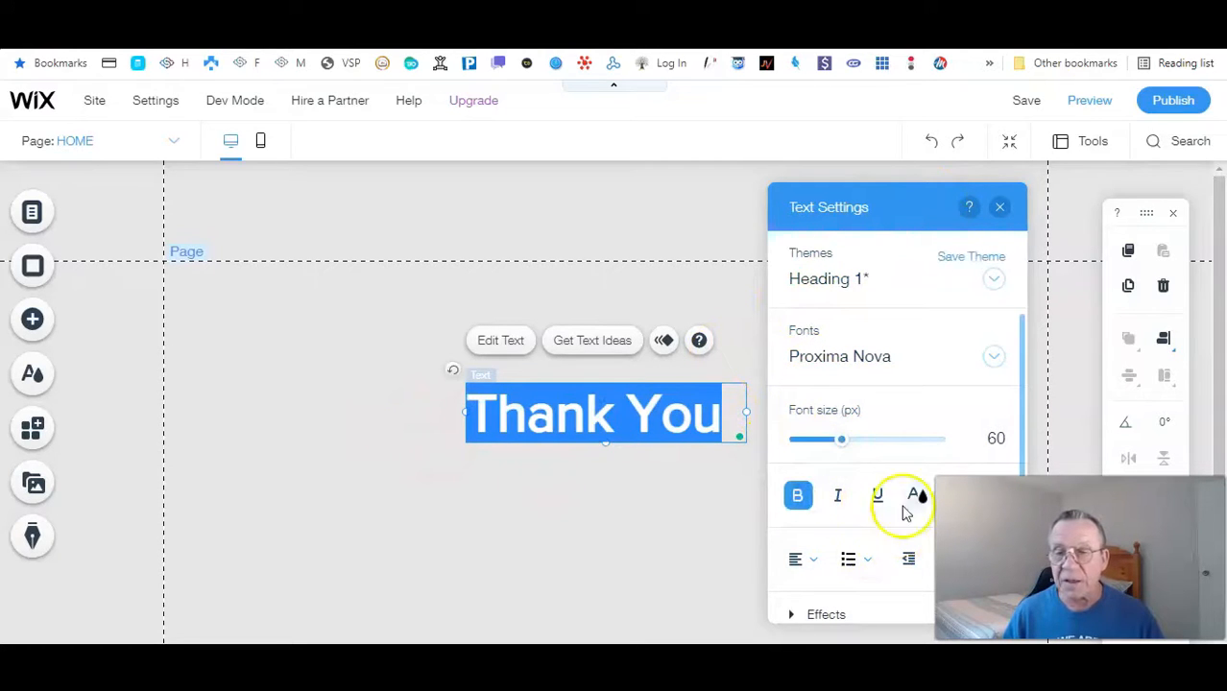
# Step: Move the "Thank You" heading up so it sits centered near the upper edge of the page
pyautogui.click(416, 399)
pyautogui.moveTo(576, 413); pyautogui.dragTo(600, 310)
pyautogui.scroll(-1, 445, 330)
pyautogui.click(698, 415)
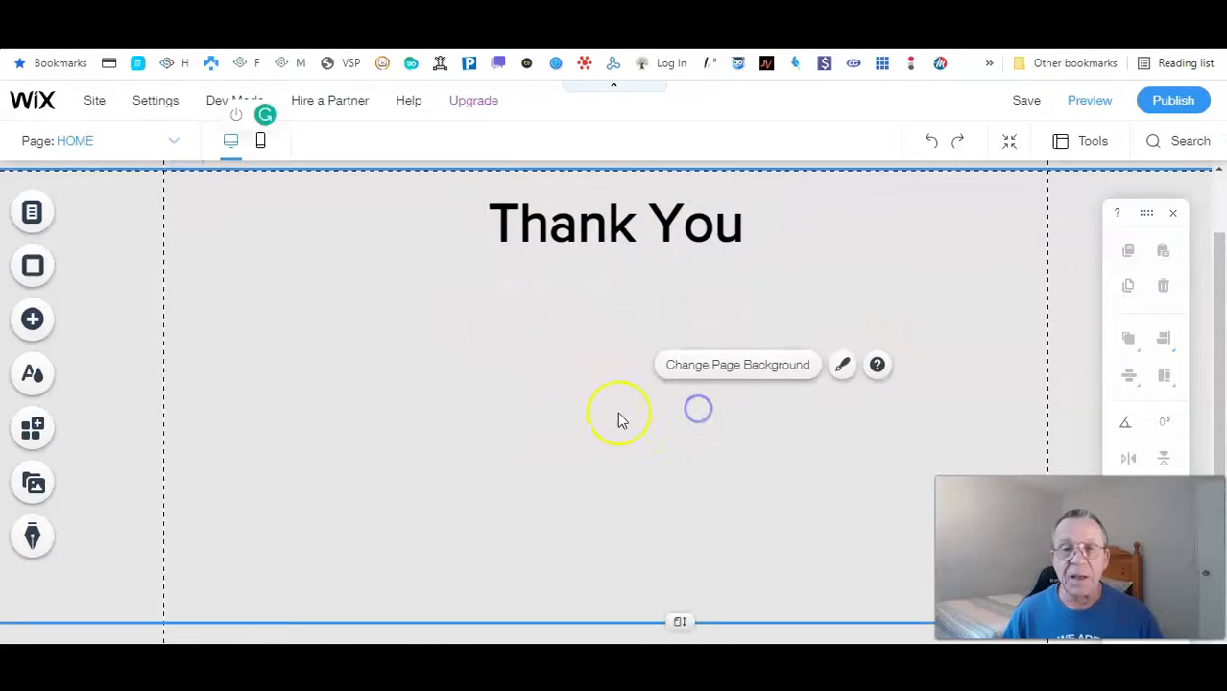
# Step: Add a Heading 3 text reading "The link to your free report is below but first check out this one Time Offer it is a steal"
pyautogui.click(33, 326)
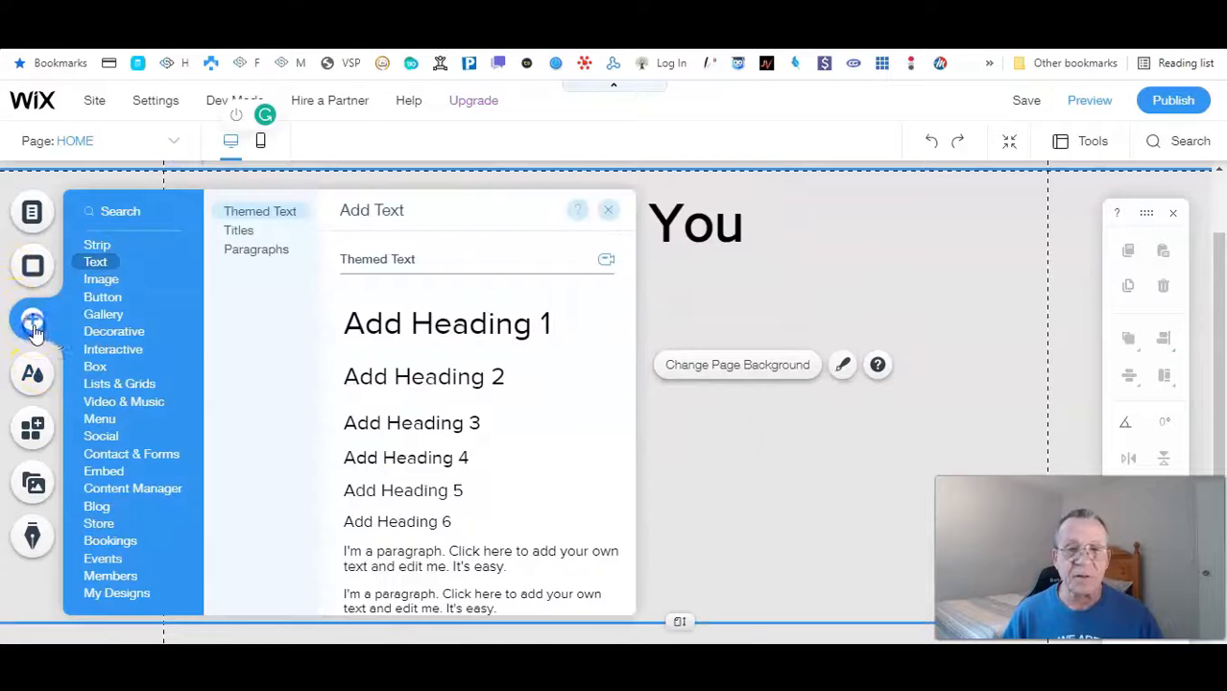
pyautogui.click(407, 427)
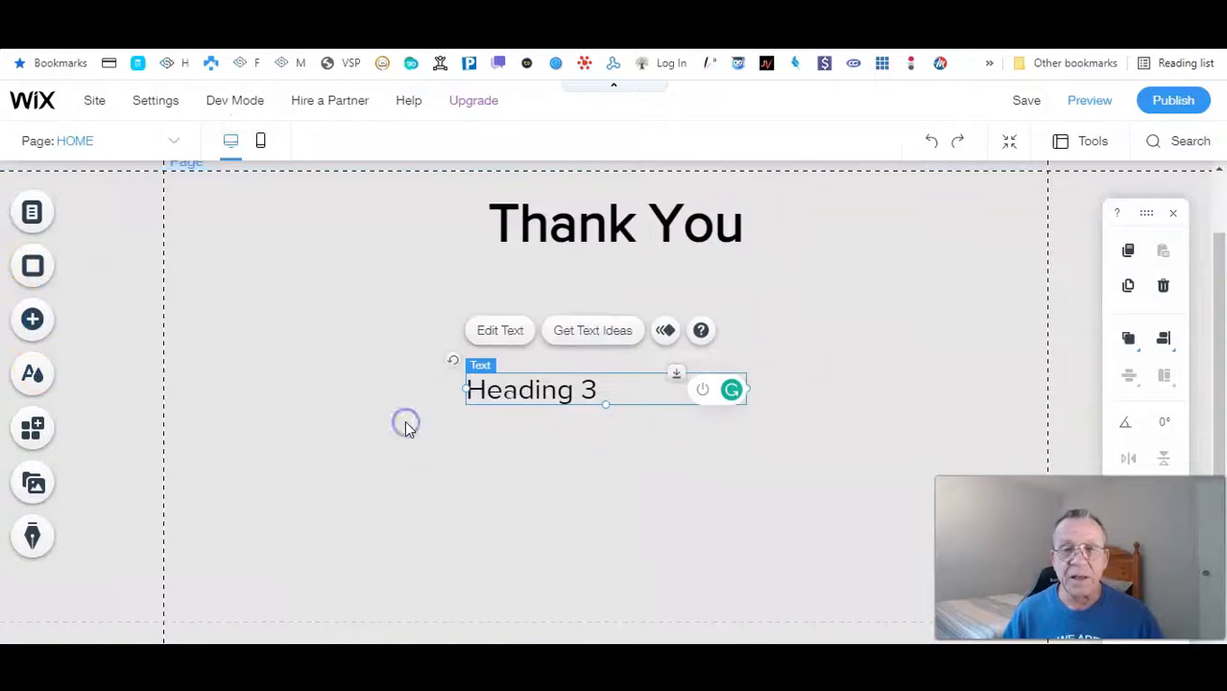
pyautogui.doubleClick(630, 398)
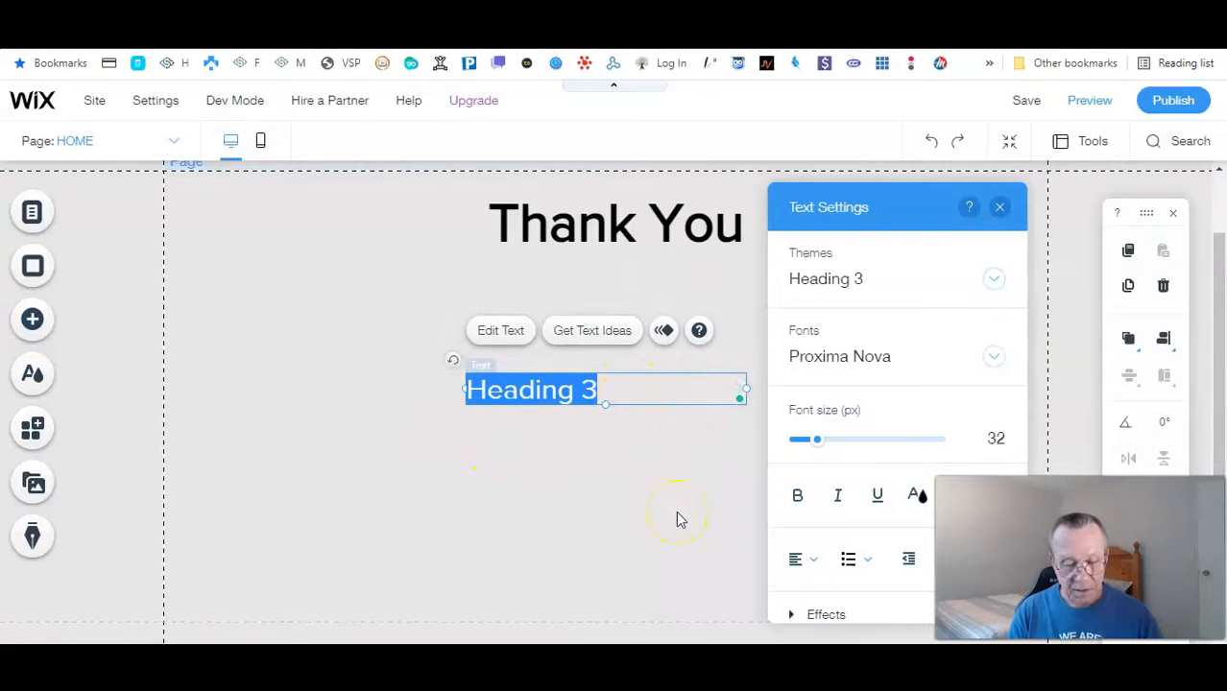
pyautogui.write('The ')
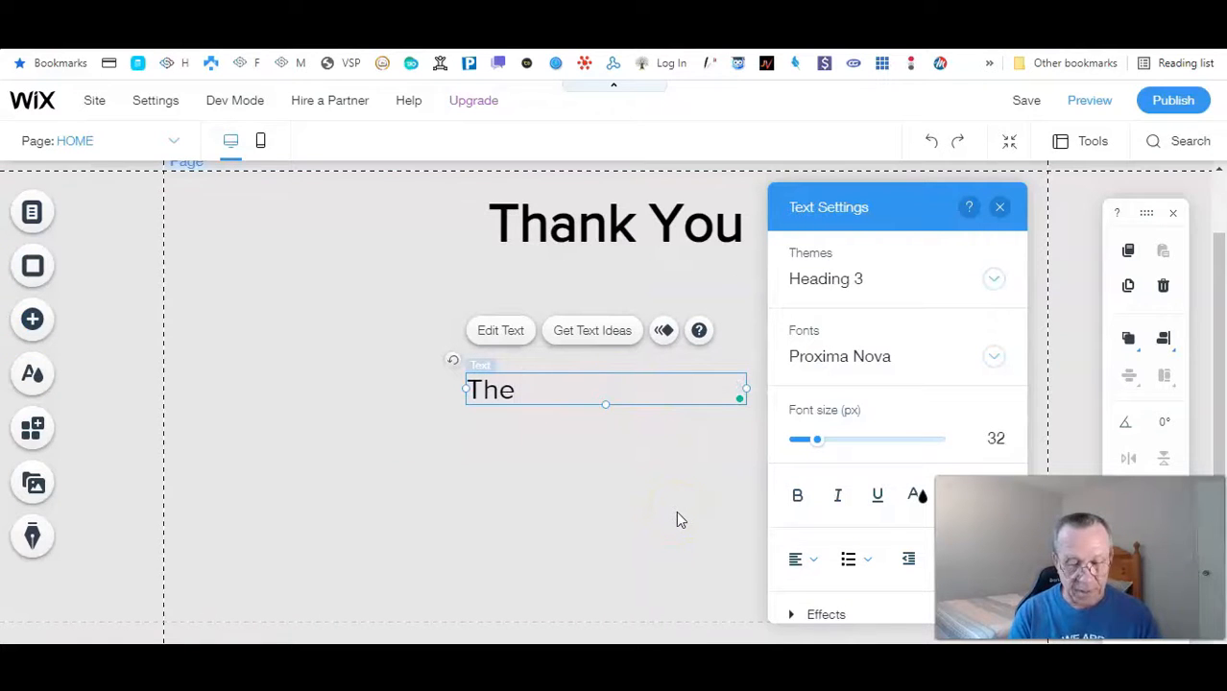
pyautogui.write('link t')
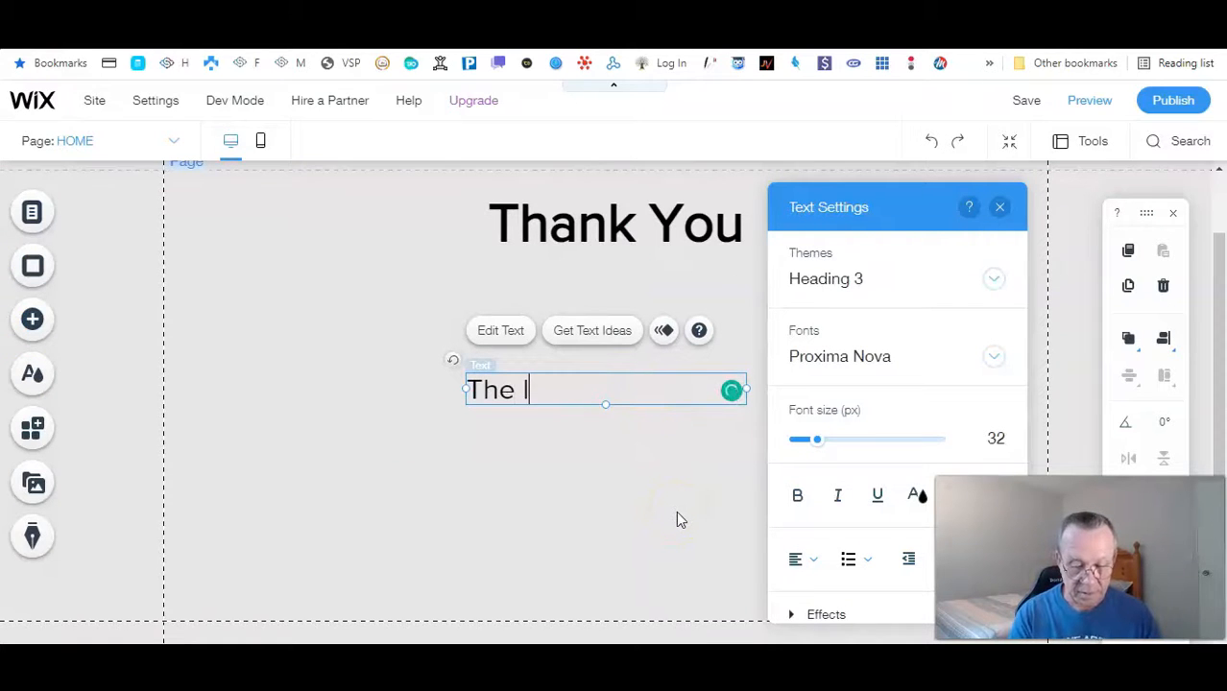
pyautogui.write('o y')
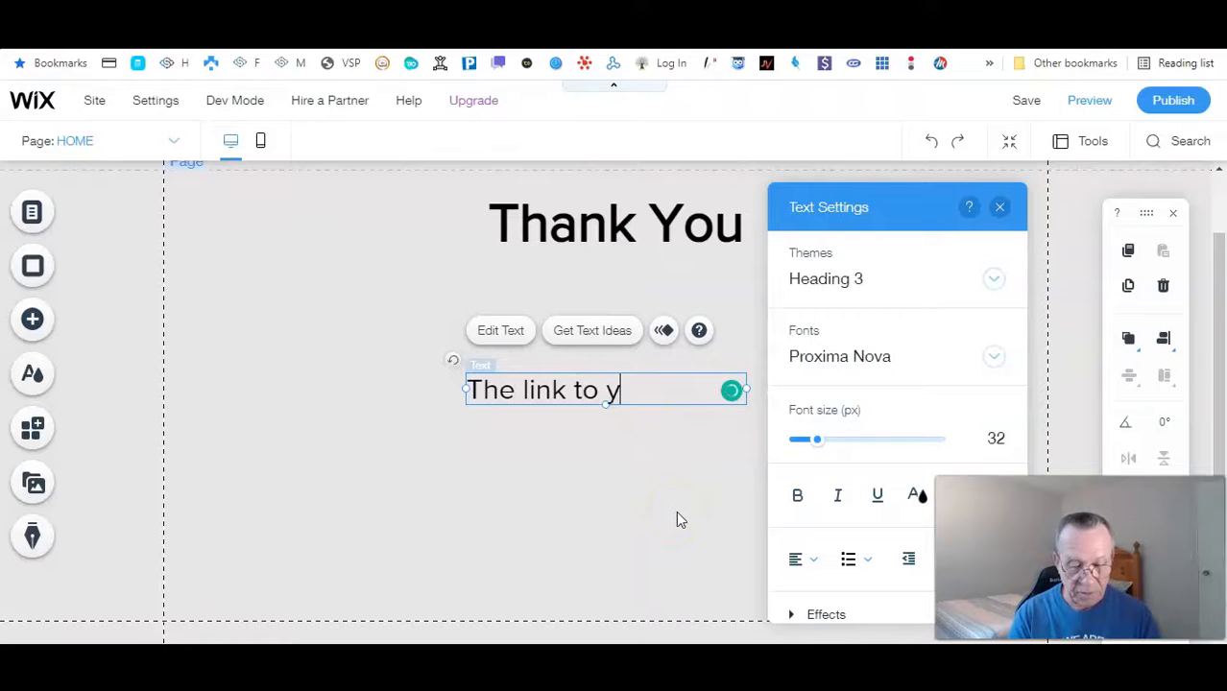
pyautogui.write('our fre')
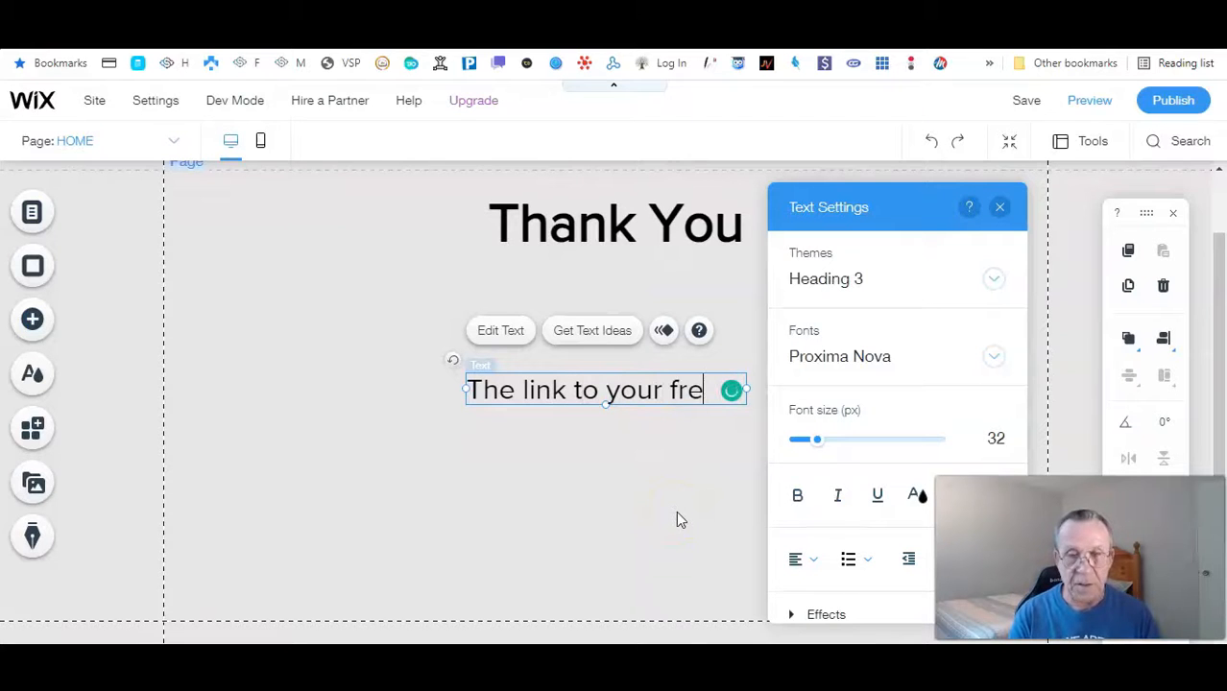
pyautogui.write('e report is')
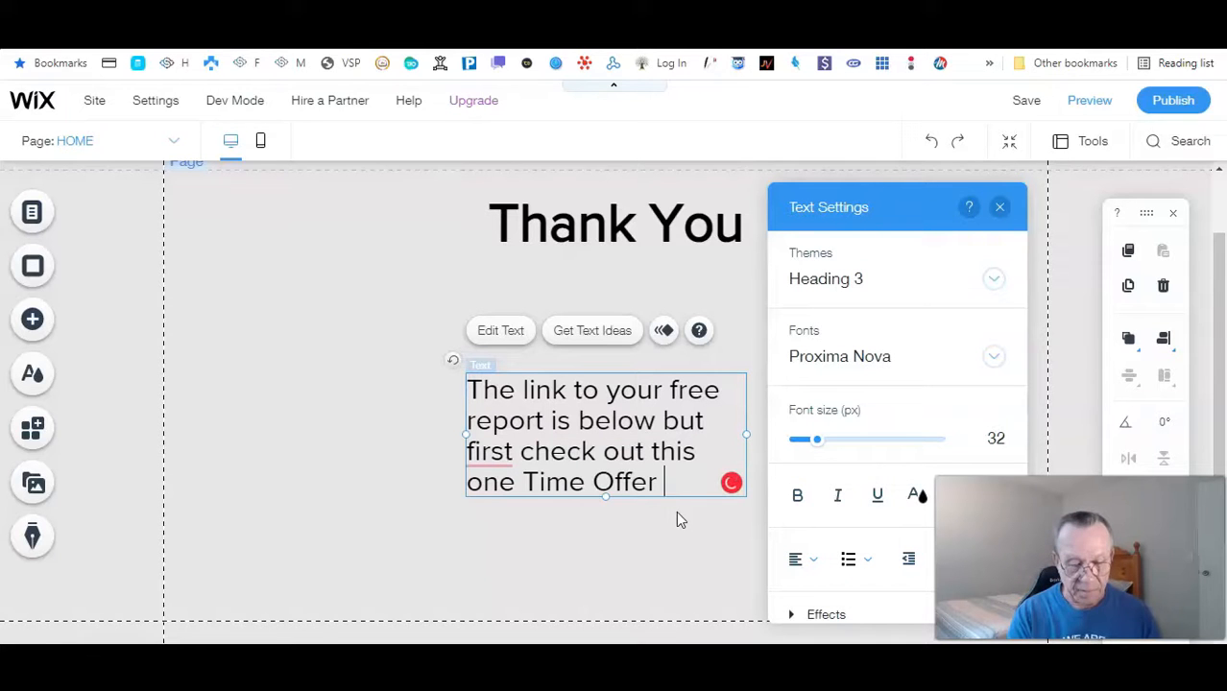
pyautogui.write('it is a steal')
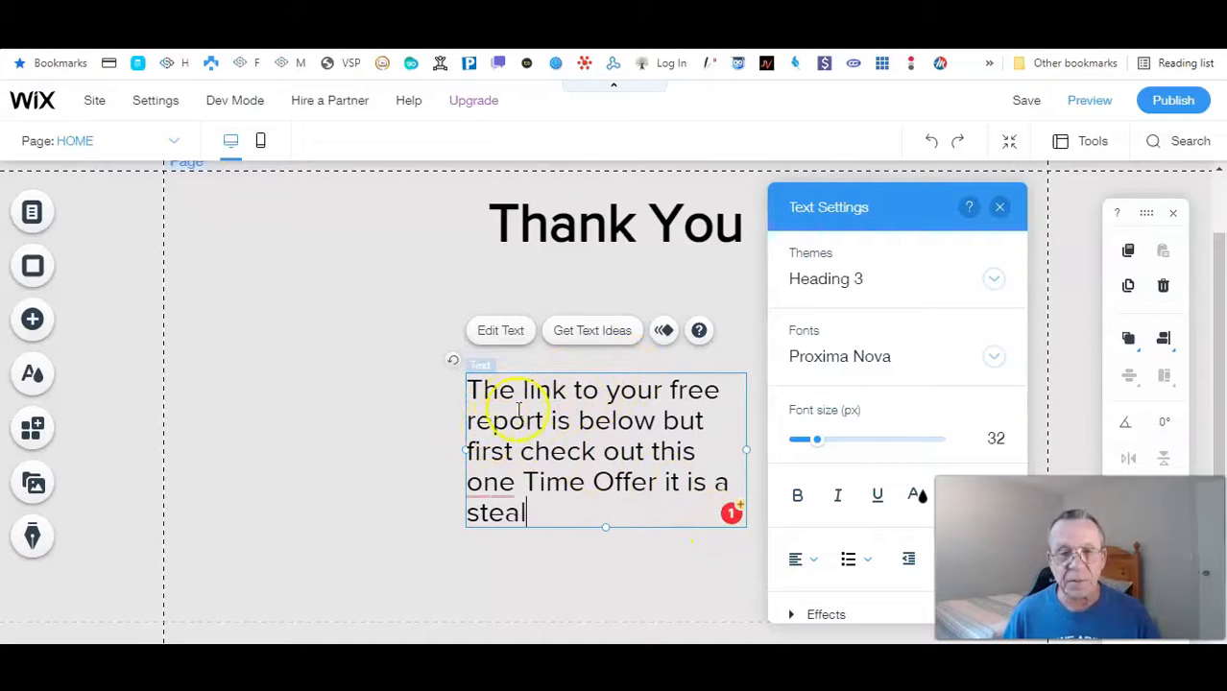
# Step: Set the offer text's font size to 20 px and widen its box so the sentence fits on one line
pyautogui.moveTo(537, 498); pyautogui.dragTo(467, 385)
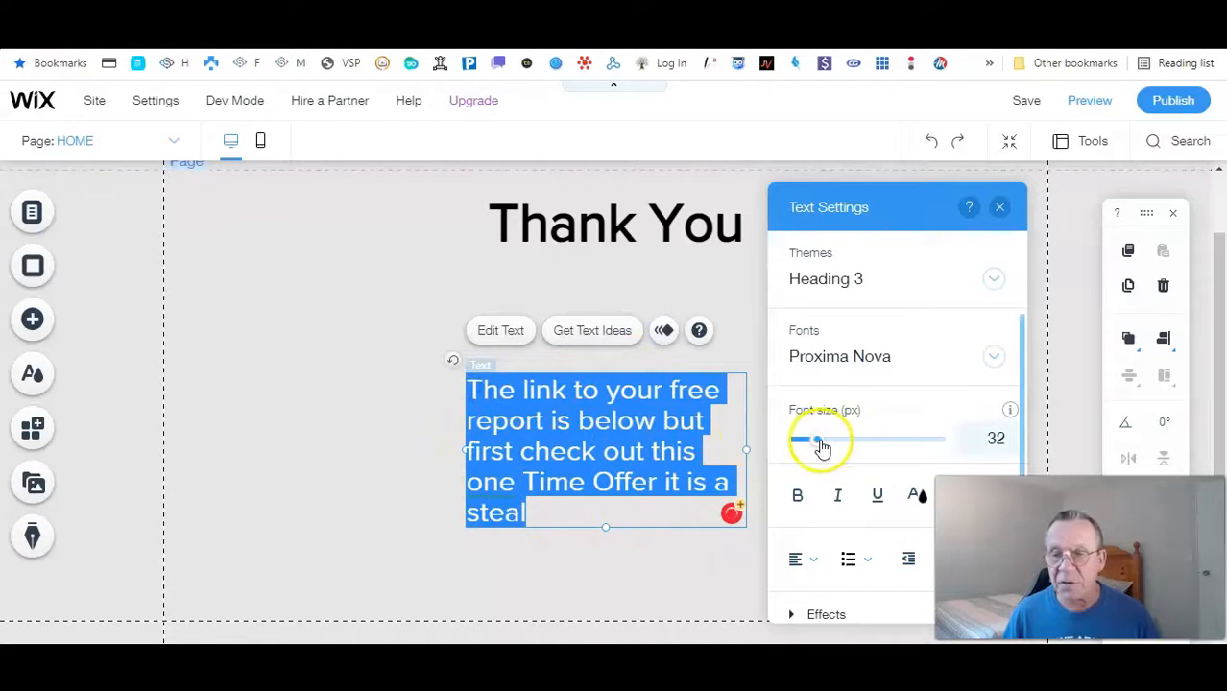
pyautogui.moveTo(821, 441); pyautogui.dragTo(809, 448)
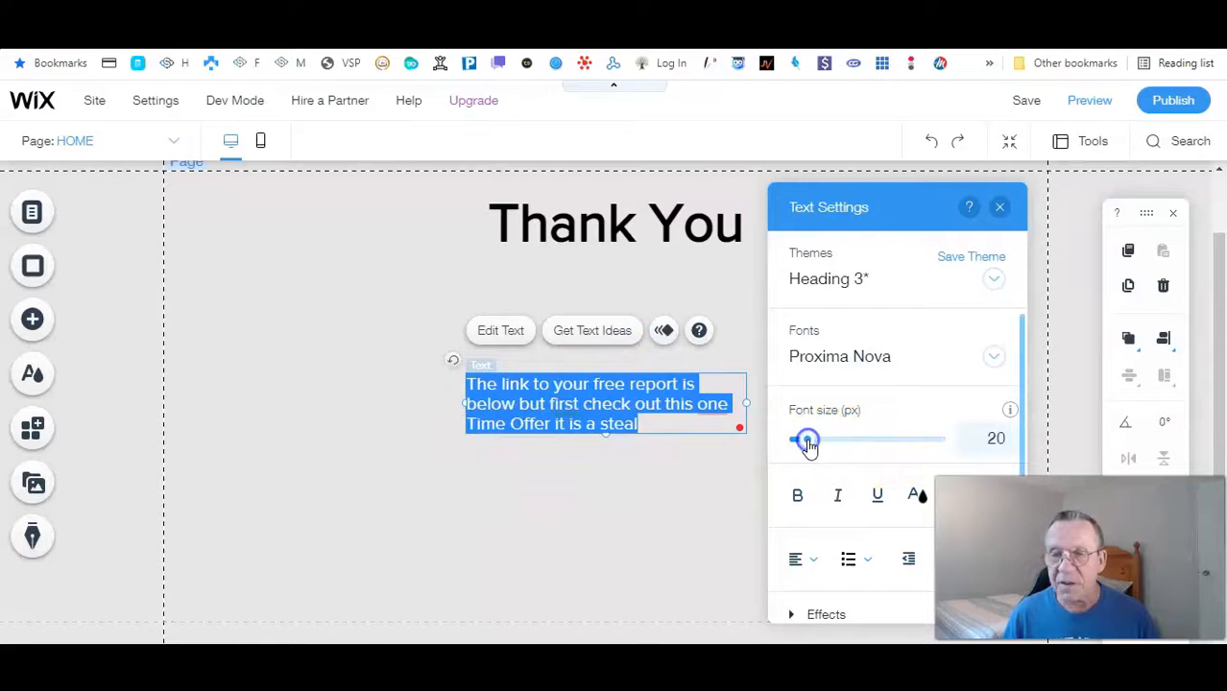
pyautogui.click(746, 402)
pyautogui.moveTo(746, 402); pyautogui.dragTo(279, 400)
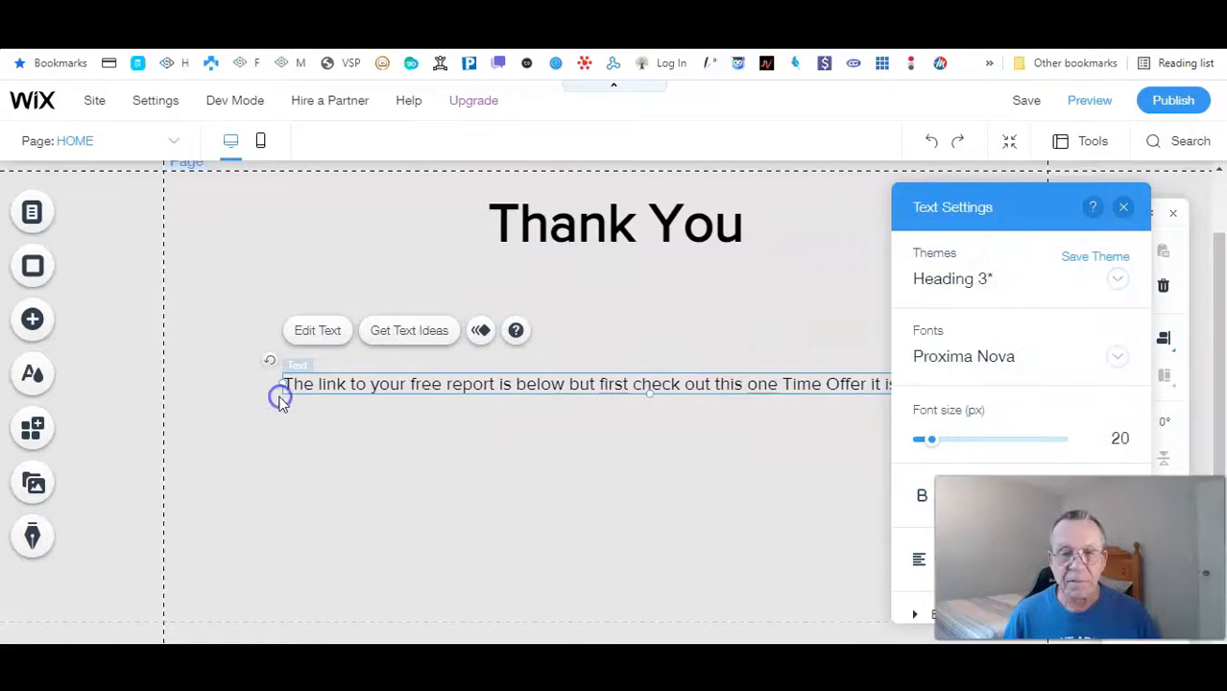
pyautogui.click(649, 425)
# Step: Move the offer line up directly beneath the "Thank You" heading, fitting its box to the text and centering it
pyautogui.moveTo(671, 385); pyautogui.dragTo(652, 297)
pyautogui.moveTo(996, 296); pyautogui.dragTo(968, 291)
pyautogui.click(662, 290)
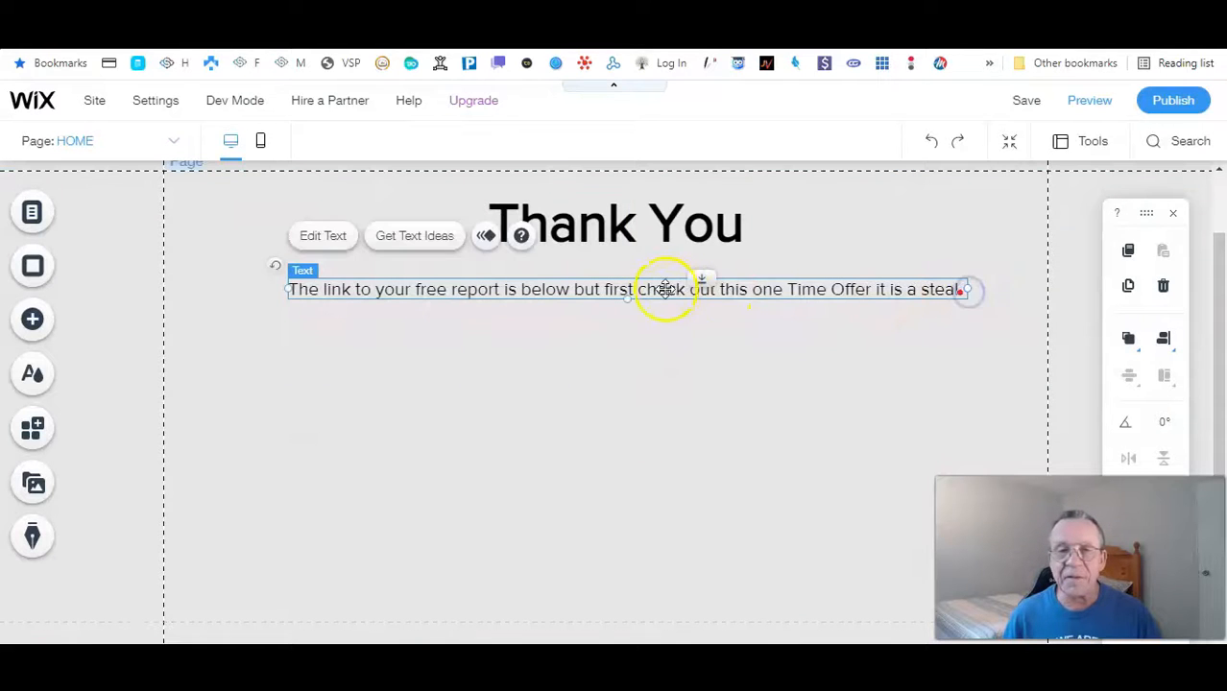
pyautogui.moveTo(663, 292); pyautogui.dragTo(657, 292)
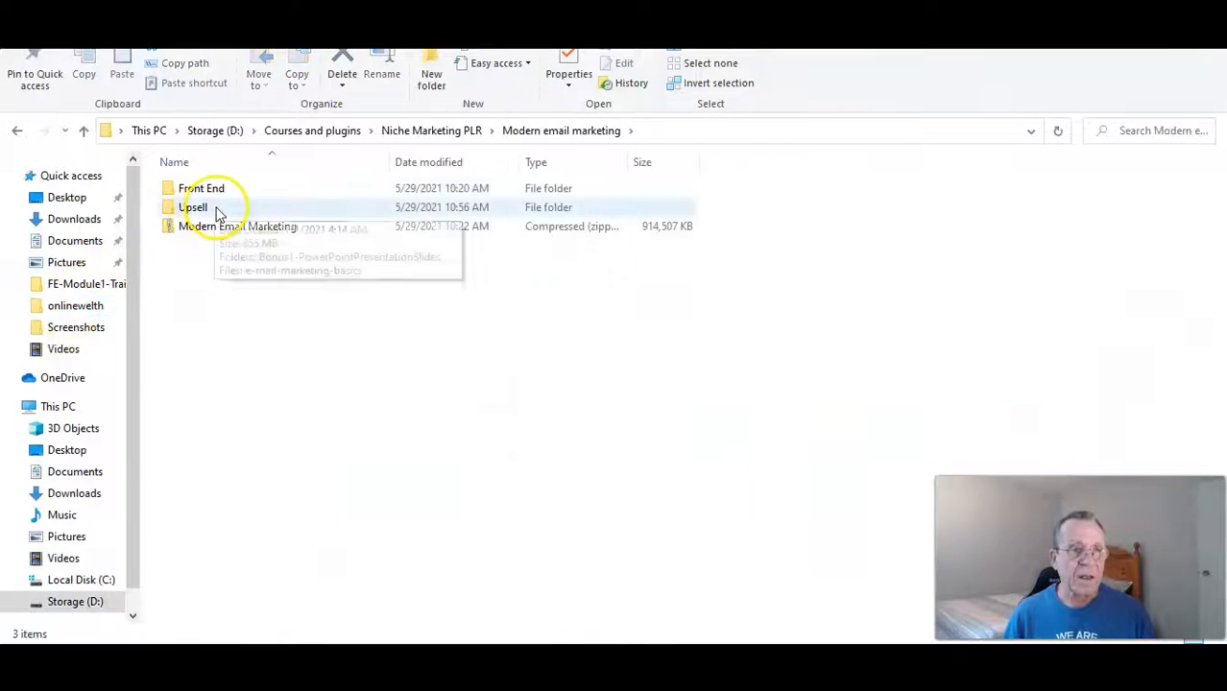
# Step: In File Explorer, open the Front End Sales Copy Word document from the Front End folder's FE-Module5-ReadyMadeSalesPageAndThankYouPage subfolder
pyautogui.doubleClick(201, 190)
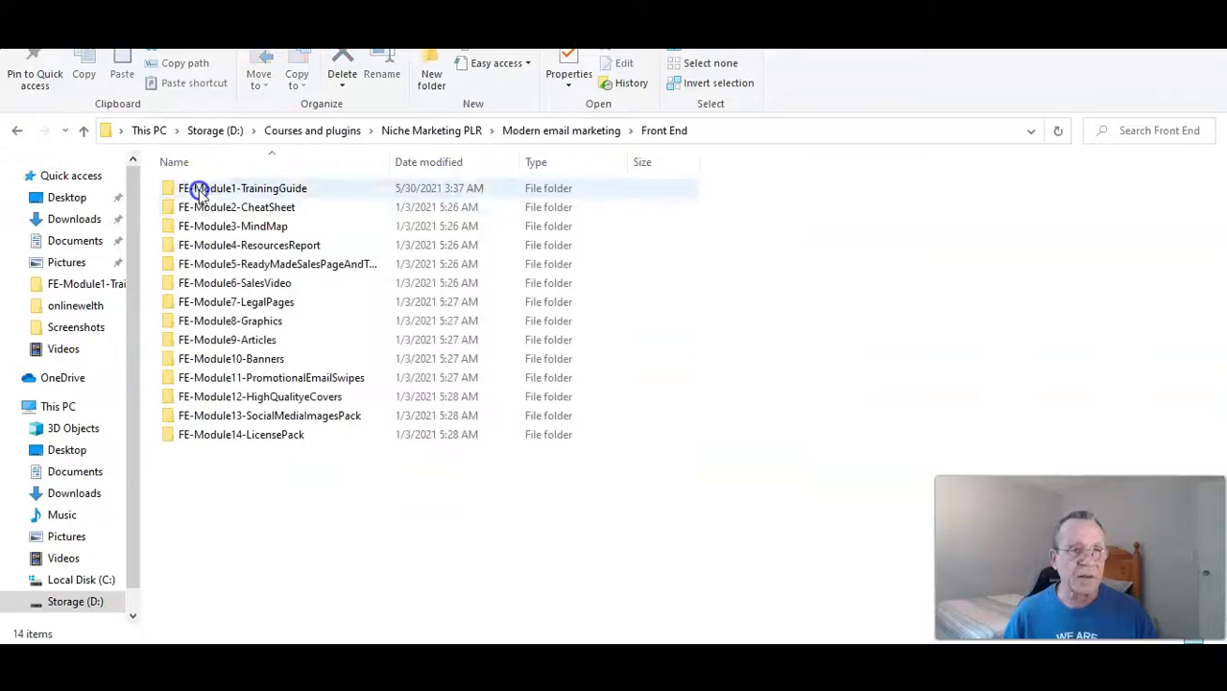
pyautogui.doubleClick(275, 263)
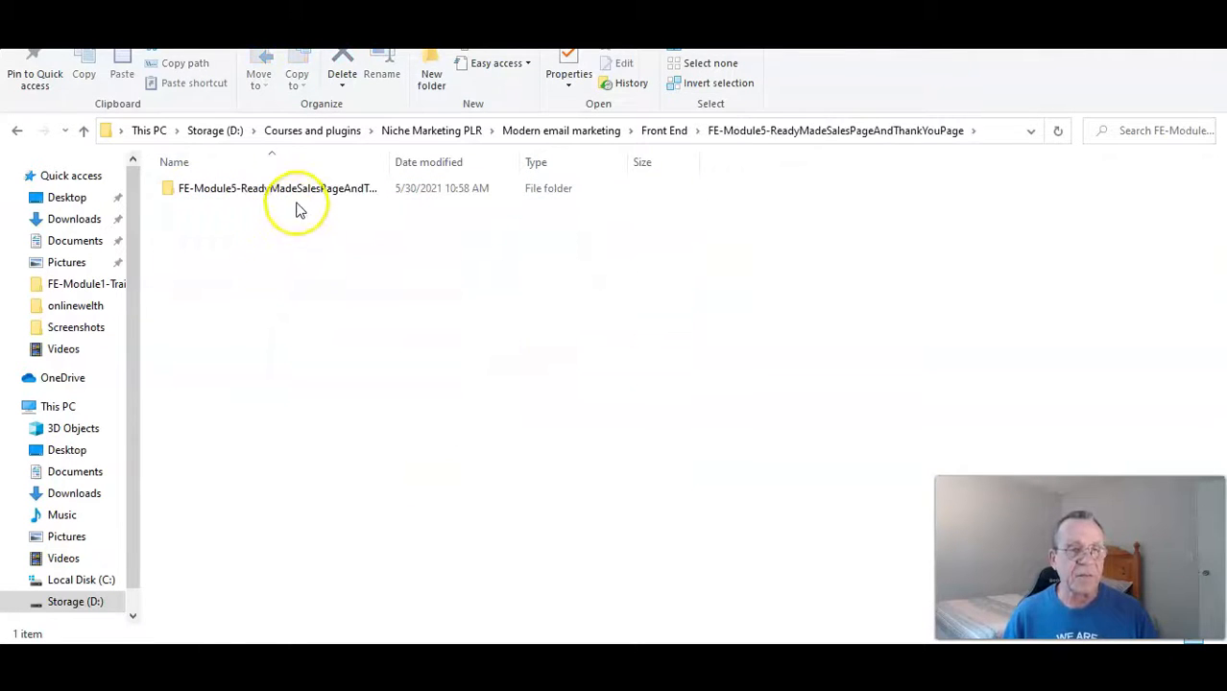
pyautogui.doubleClick(305, 190)
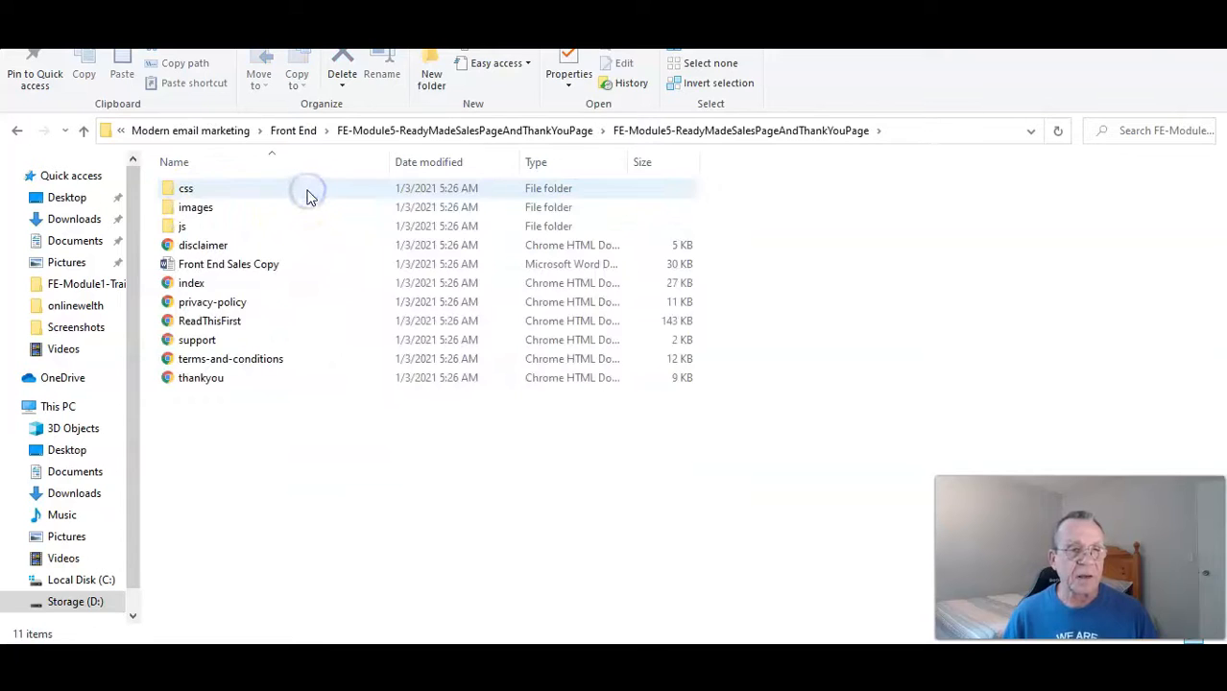
pyautogui.click(235, 266)
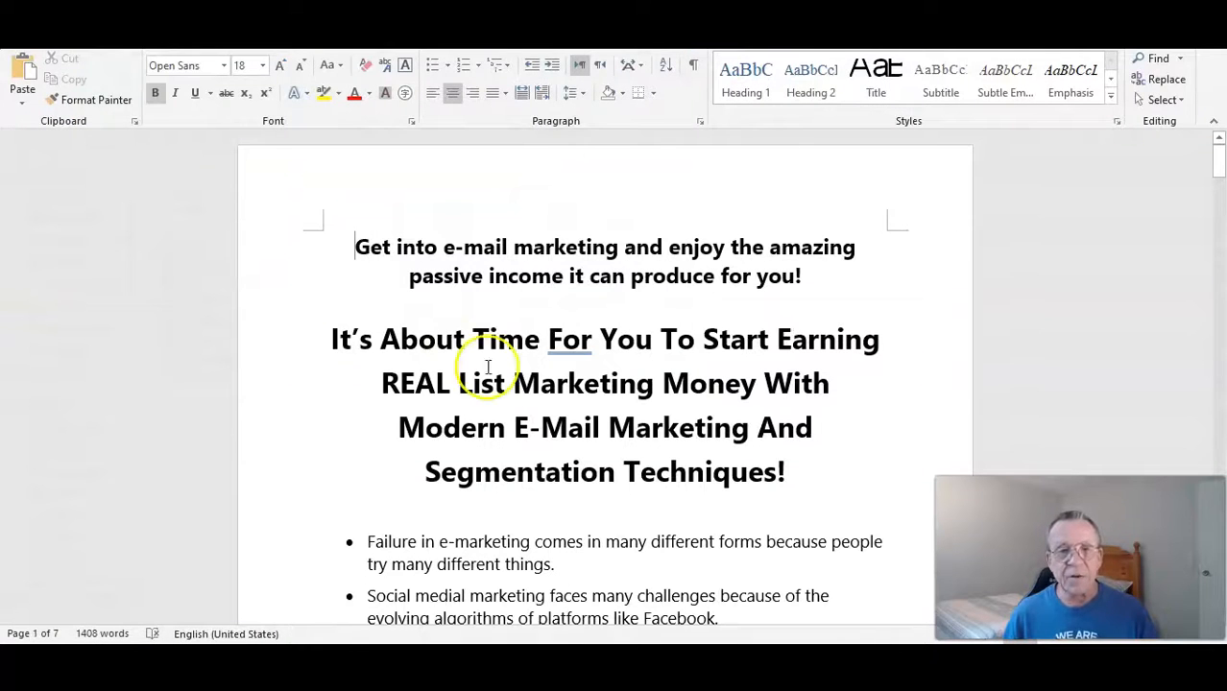
# Step: Copy the sales copy from the "Introducing…" heading through the end of the Fast Action Bonus #1 description
pyautogui.scroll(-2, 732, 384)
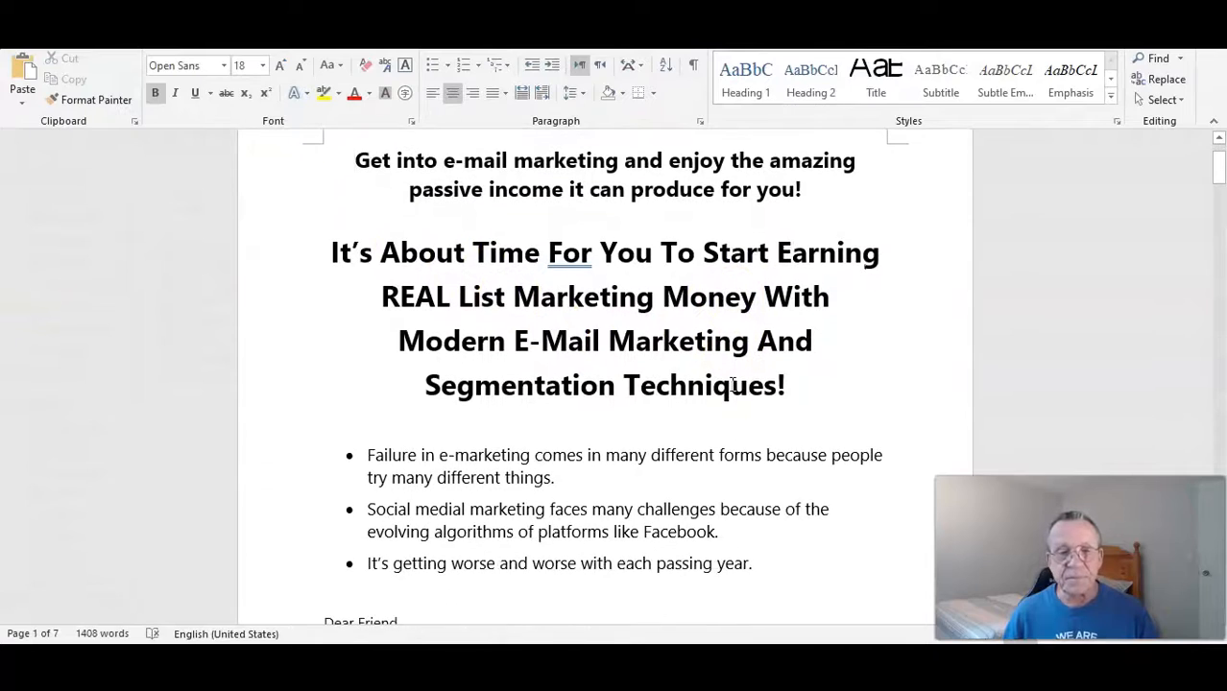
pyautogui.scroll(-6, 731, 384)
pyautogui.scroll(-10, 739, 354)
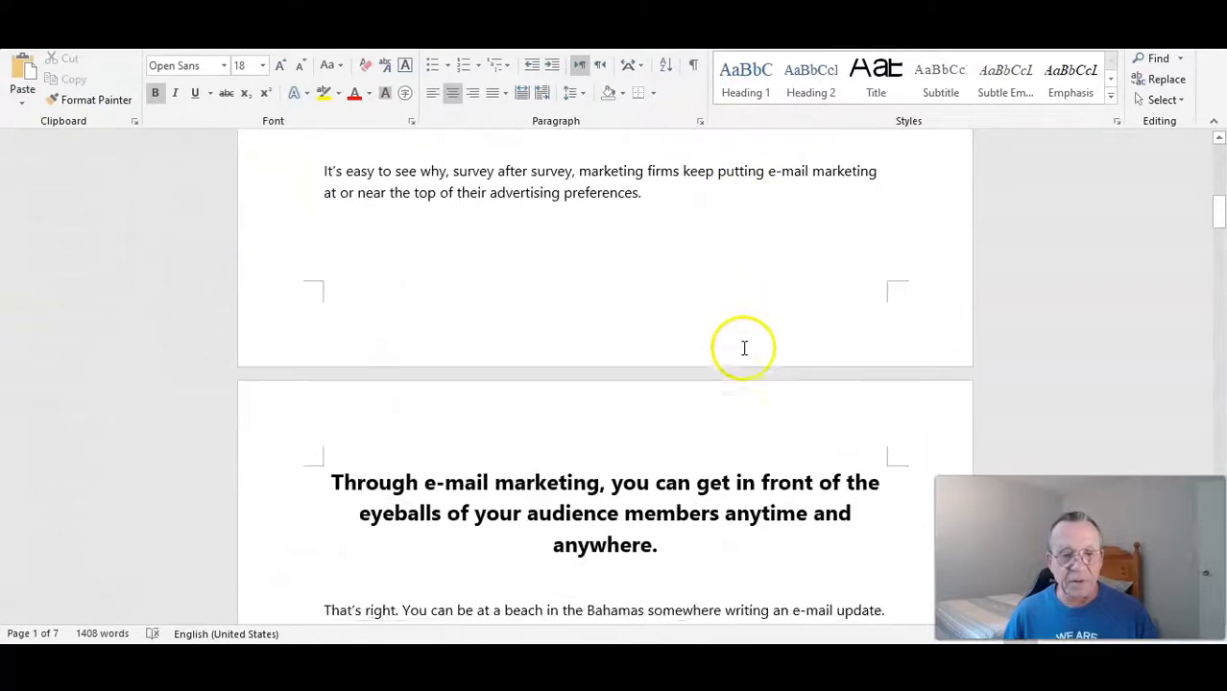
pyautogui.scroll(-12, 745, 341)
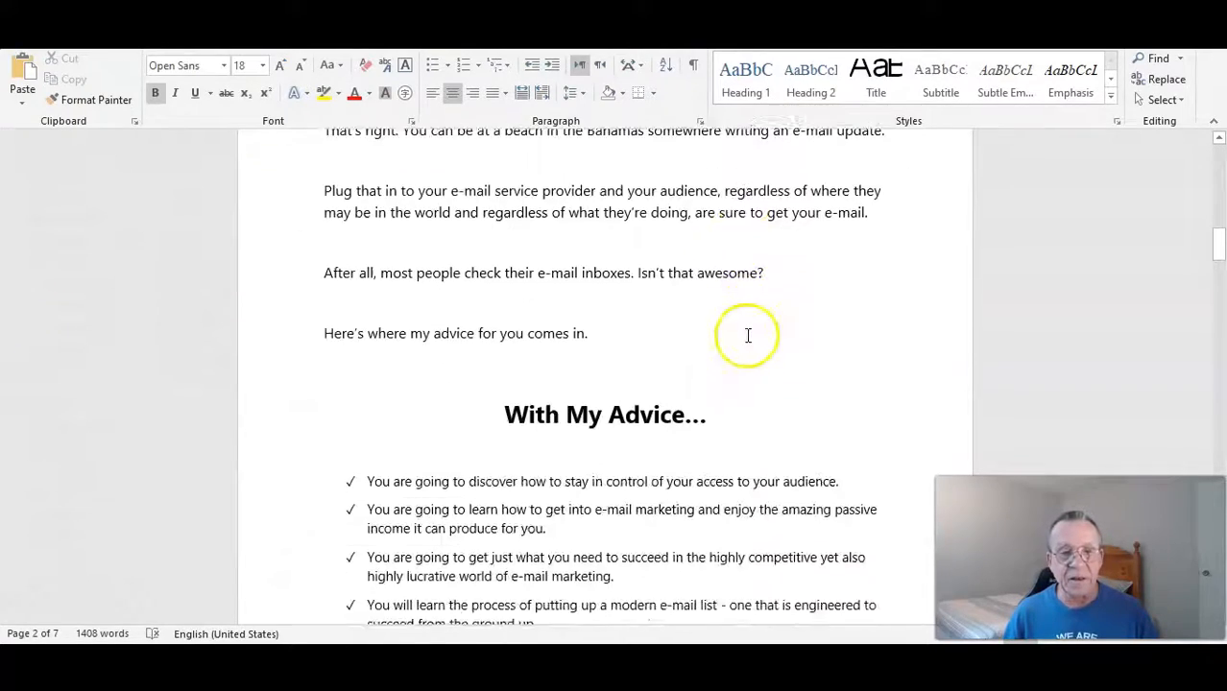
pyautogui.scroll(-6, 751, 330)
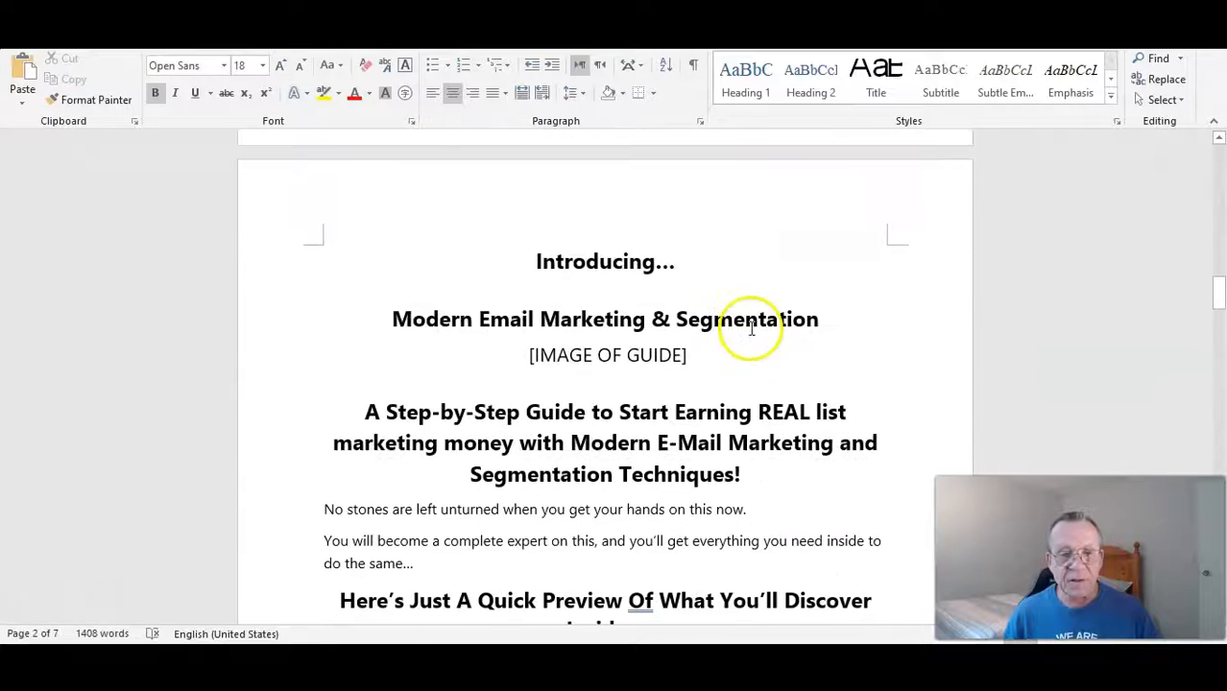
pyautogui.scroll(1, 752, 324)
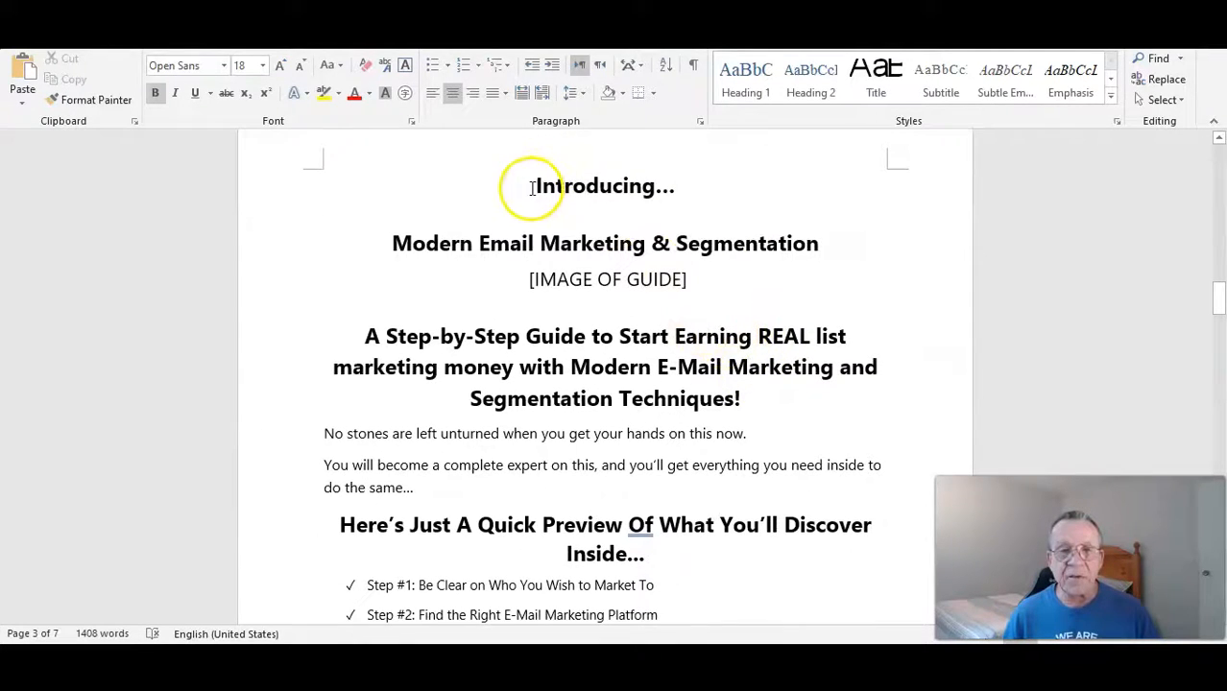
pyautogui.moveTo(534, 185); pyautogui.dragTo(816, 420)
pyautogui.scroll(-4, 698, 362)
pyautogui.scroll(-1, 687, 421)
pyautogui.scroll(-11, 654, 509)
pyautogui.scroll(-18, 661, 530)
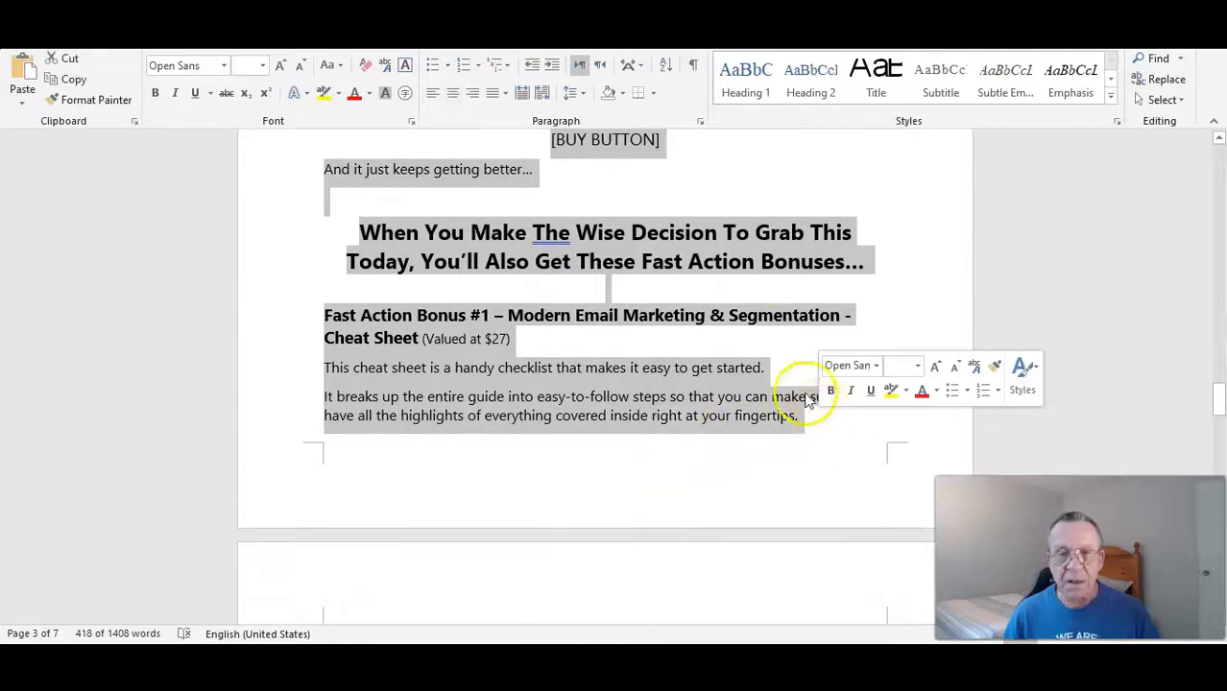
pyautogui.rightClick(636, 245)
pyautogui.click(683, 273)
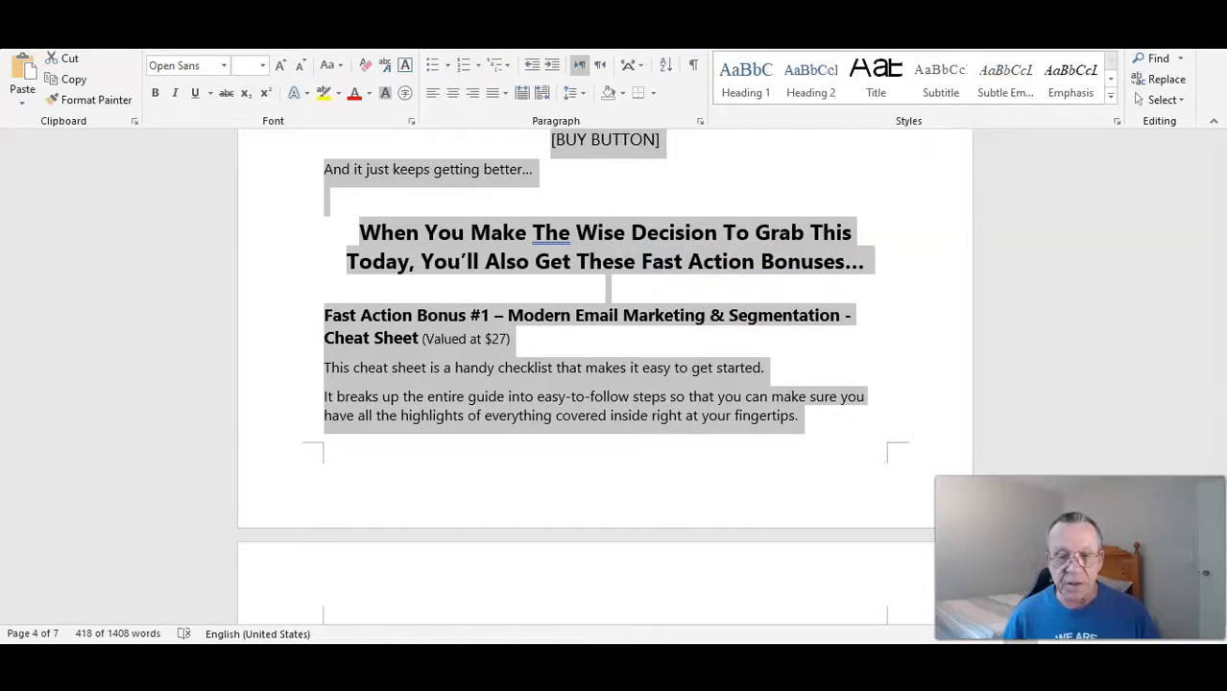
# Step: Back in the Wix editor, add a paragraph text box below the offer line and widen it to match that line
pyautogui.click(605, 662)
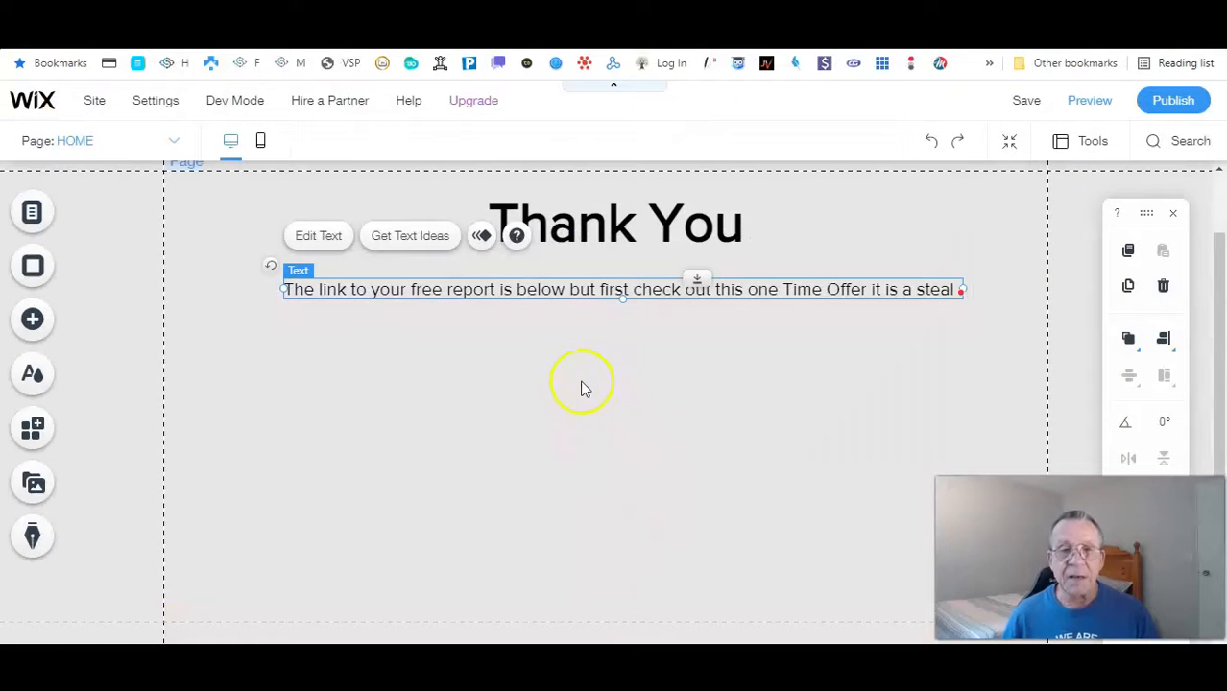
pyautogui.click(32, 322)
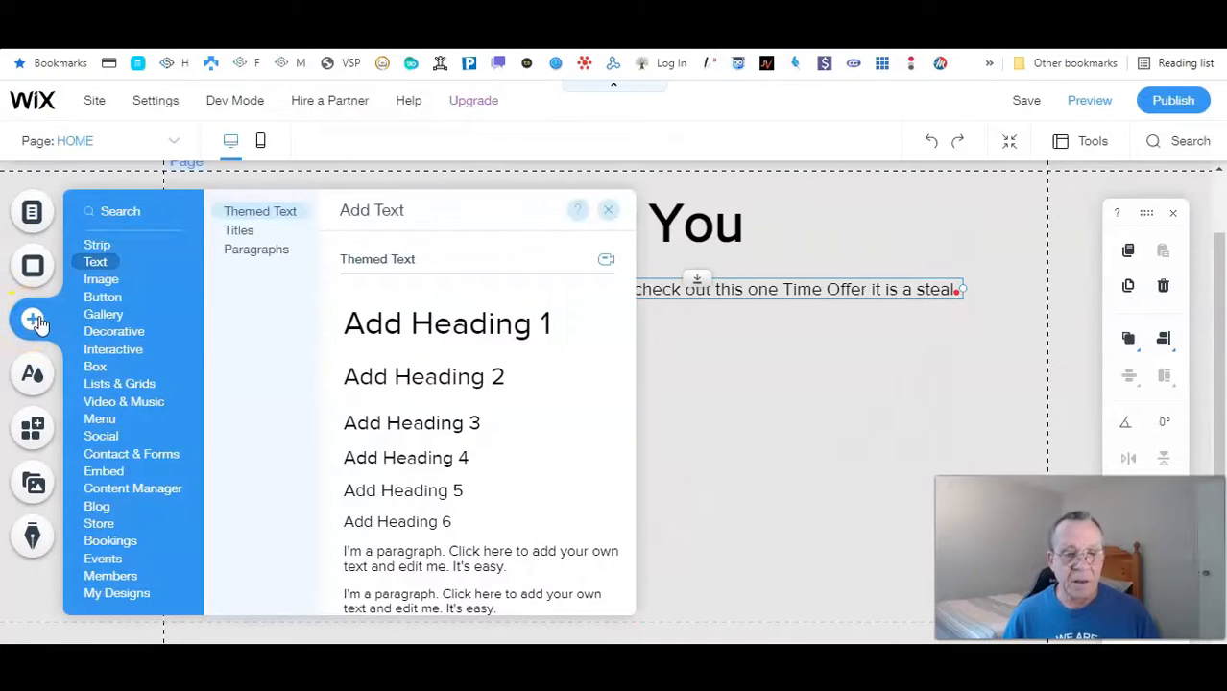
pyautogui.click(392, 565)
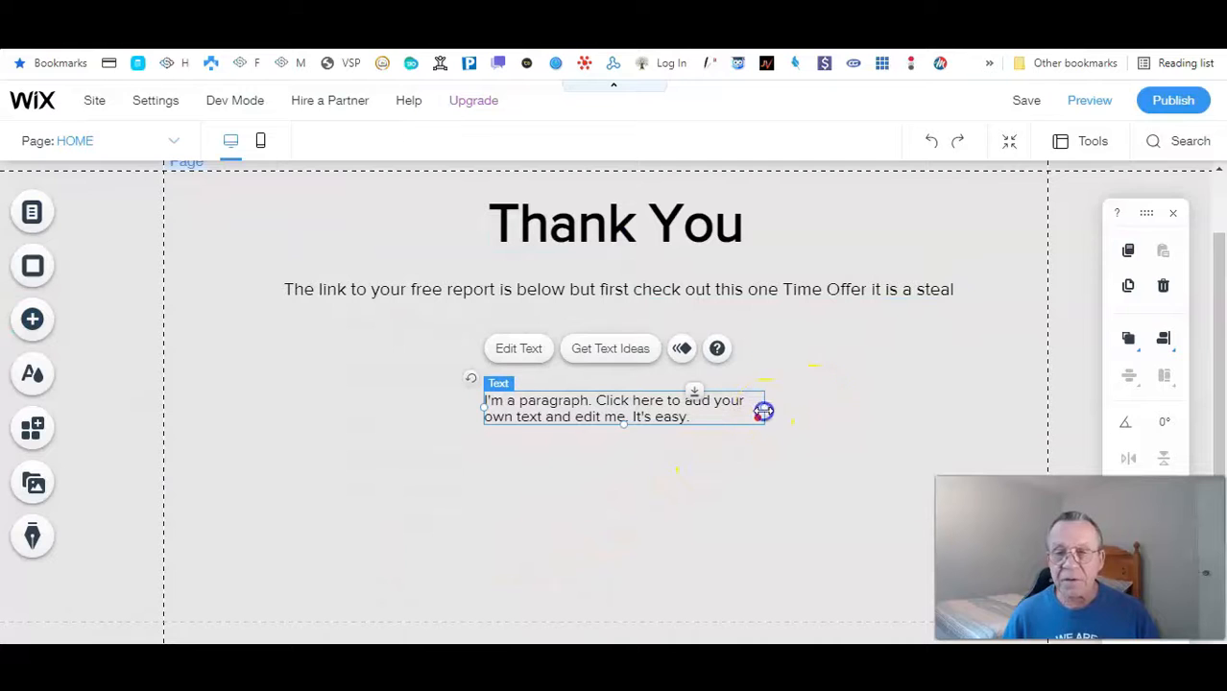
pyautogui.moveTo(763, 411); pyautogui.dragTo(963, 390)
pyautogui.moveTo(480, 401); pyautogui.dragTo(289, 380)
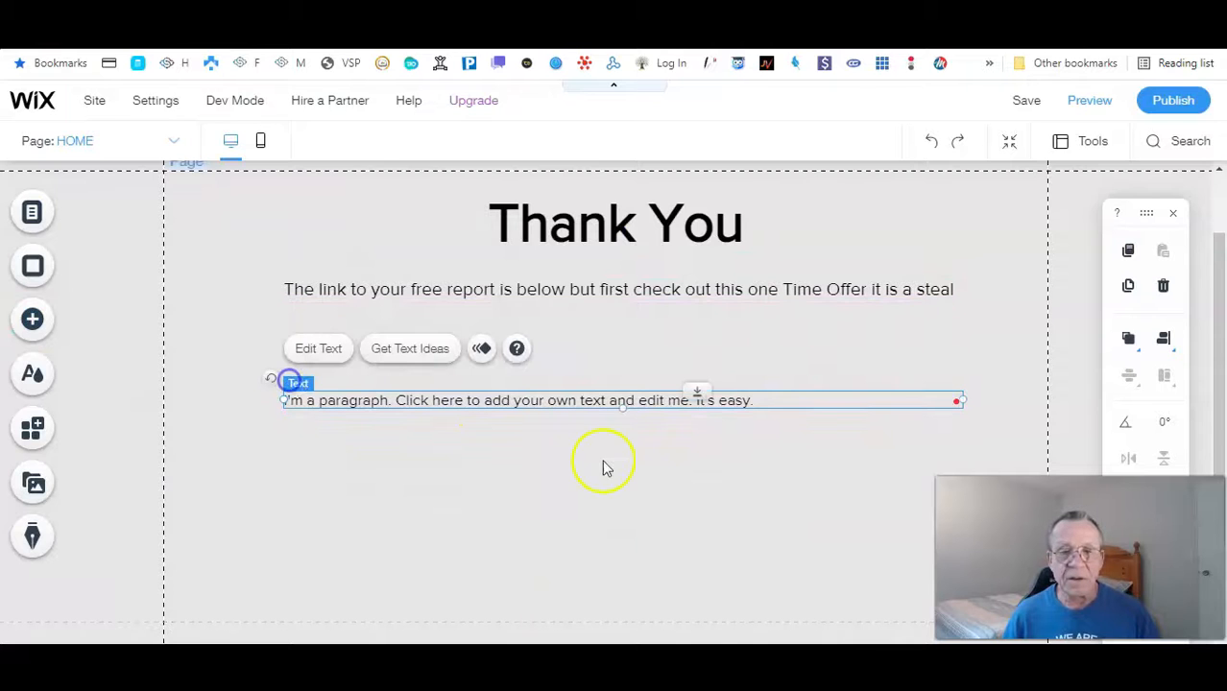
# Step: Replace the placeholder paragraph with the copied sales copy and move its box up closer beneath the offer line
pyautogui.doubleClick(812, 398)
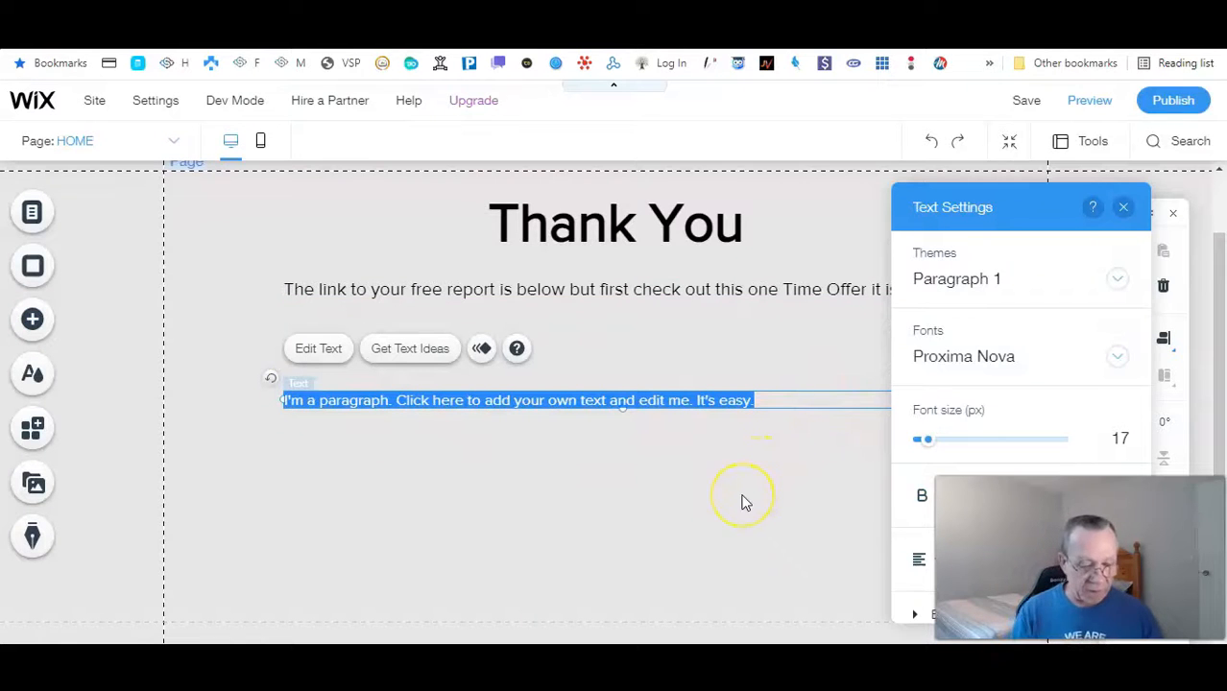
pyautogui.hotkey('ctrl', 'v')
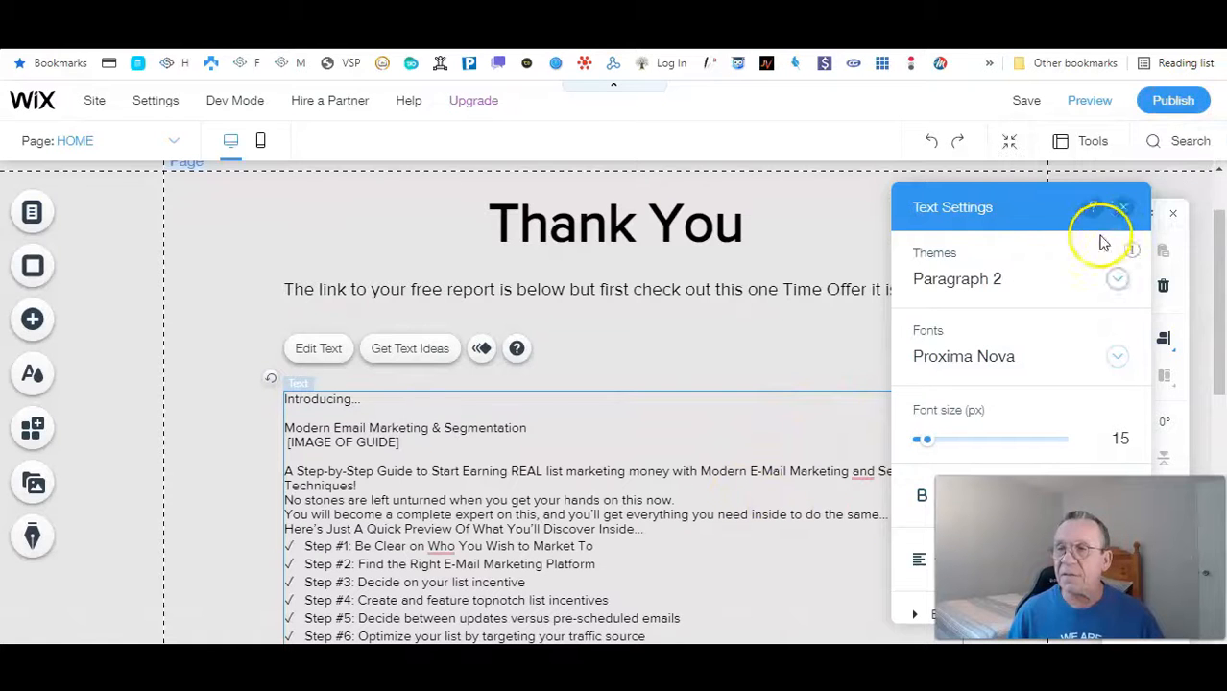
pyautogui.click(1123, 210)
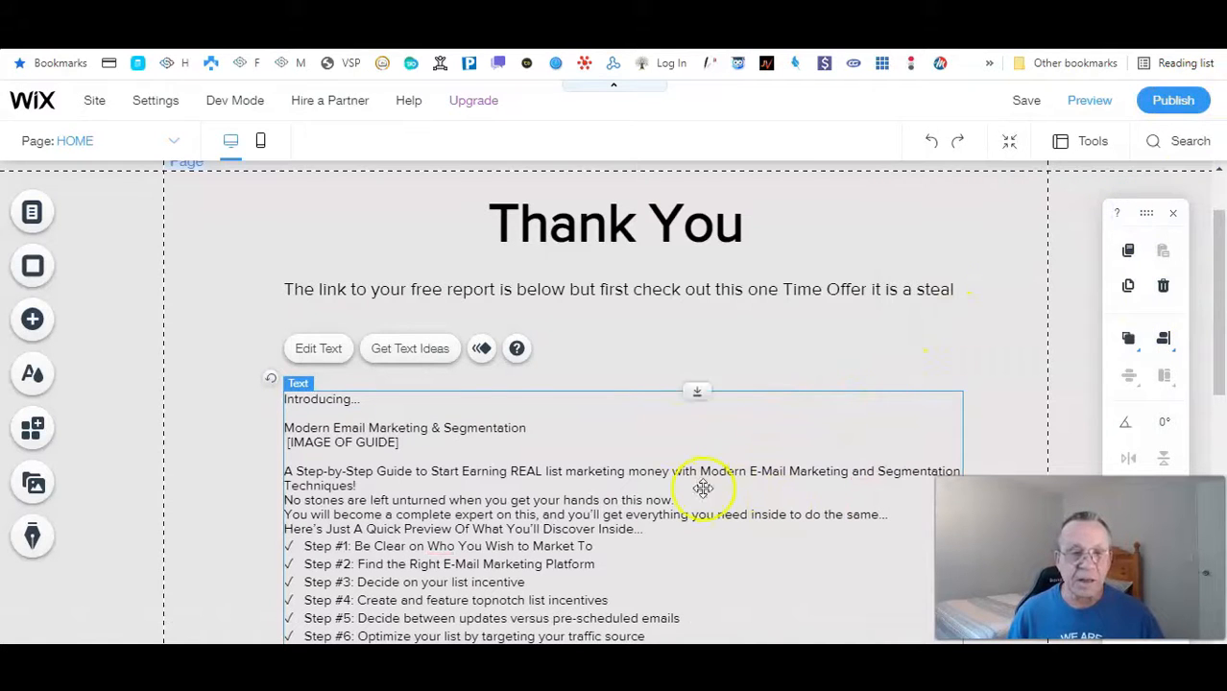
pyautogui.moveTo(642, 399); pyautogui.dragTo(643, 342)
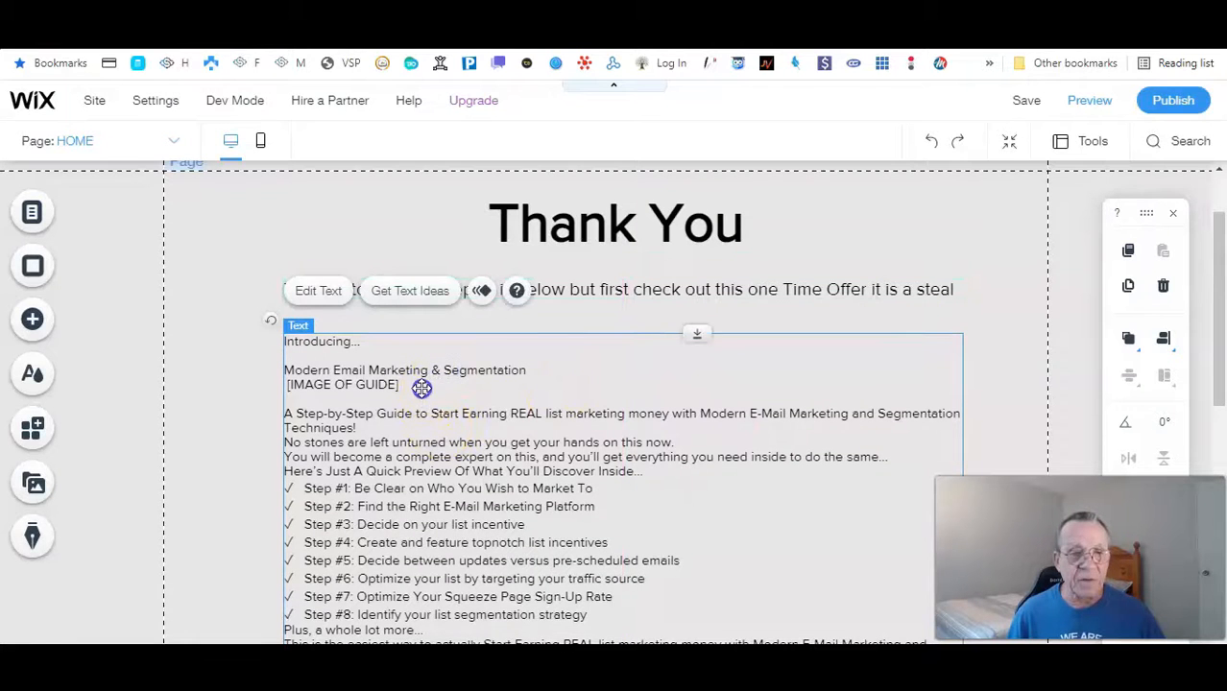
# Step: Style the opening lines from "Introducing..." through "[IMAGE OF GUIDE]" as Heading 3 and center them
pyautogui.doubleClick(420, 390)
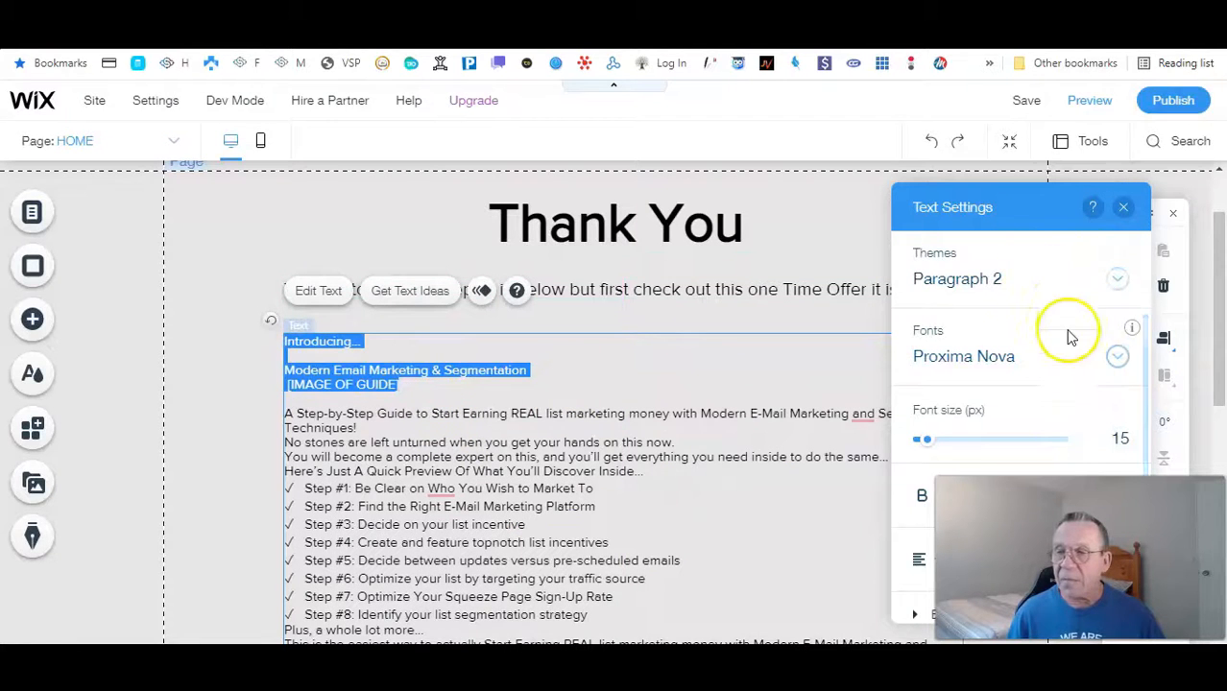
pyautogui.click(1038, 293)
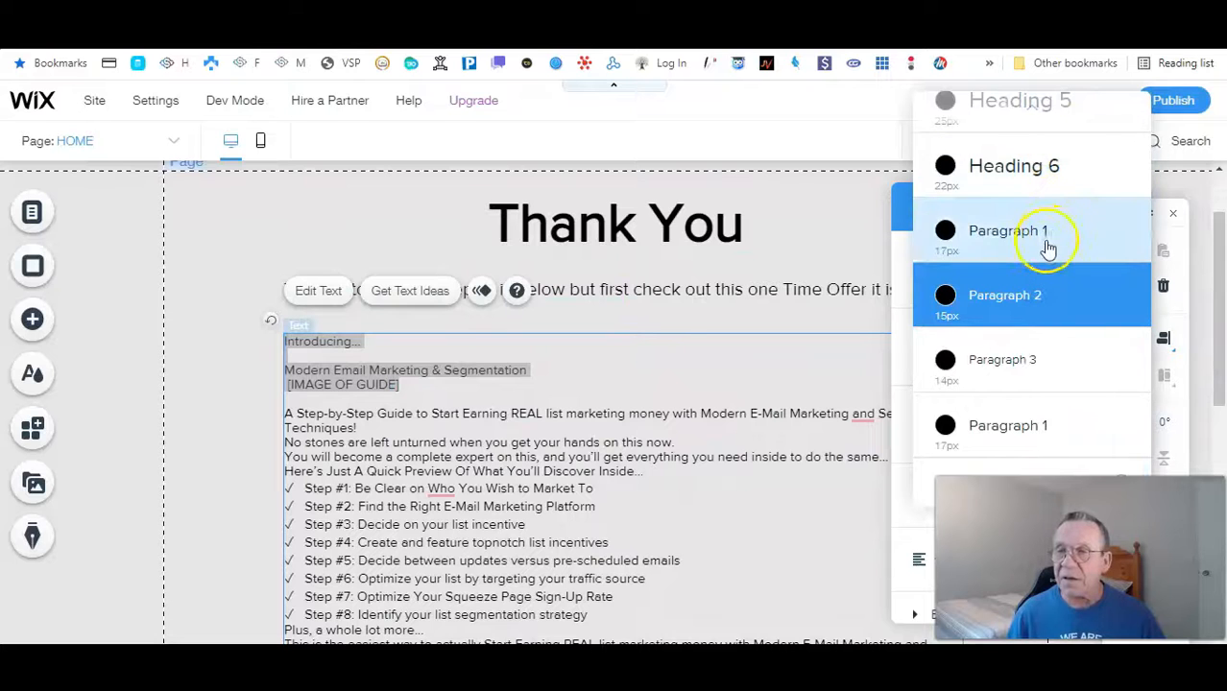
pyautogui.scroll(3, 1046, 197)
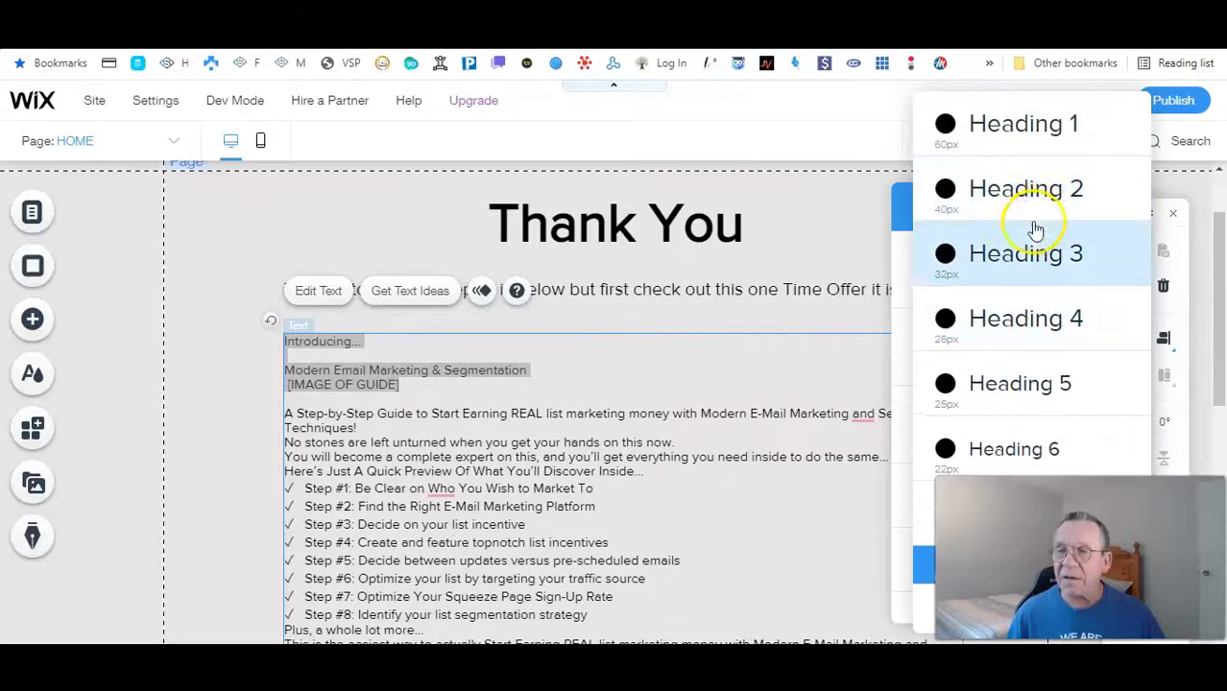
pyautogui.click(1014, 258)
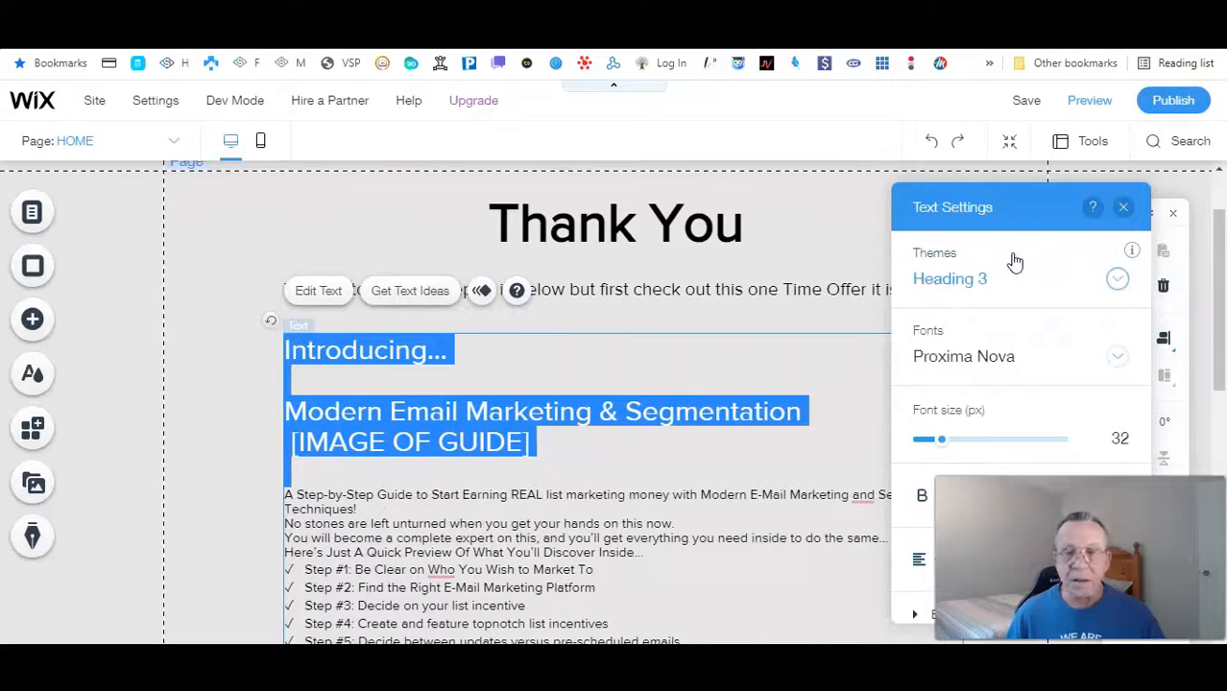
pyautogui.scroll(-2, 999, 336)
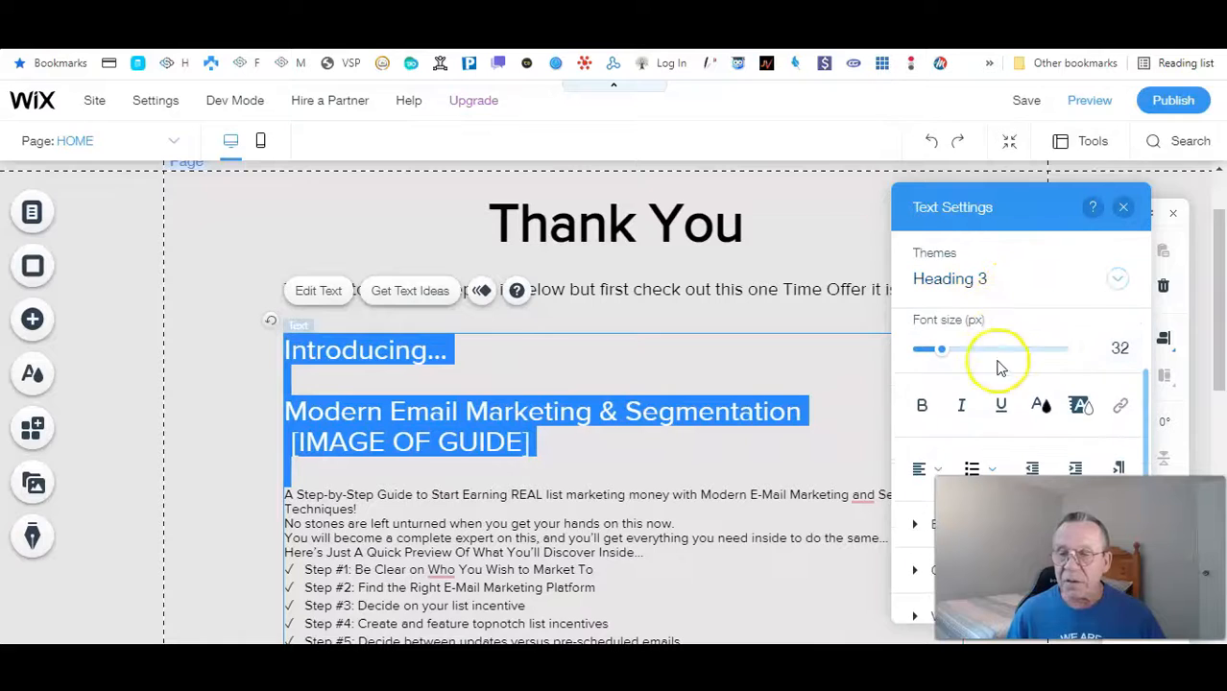
pyautogui.click(920, 469)
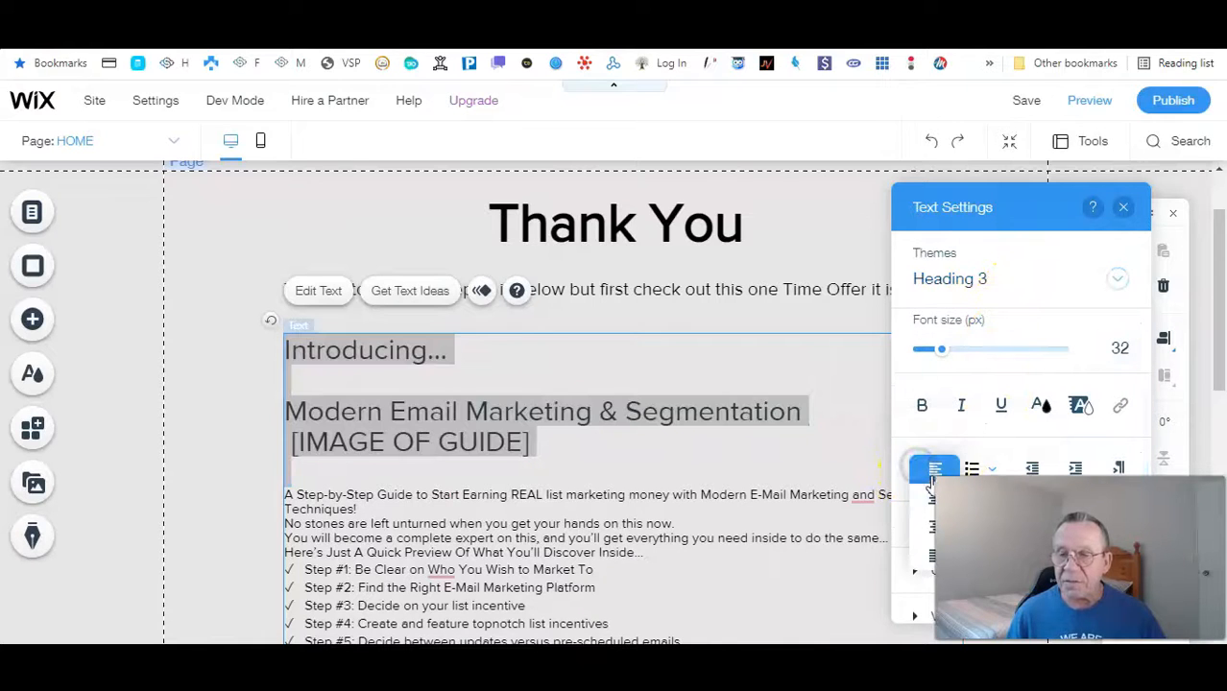
pyautogui.click(927, 497)
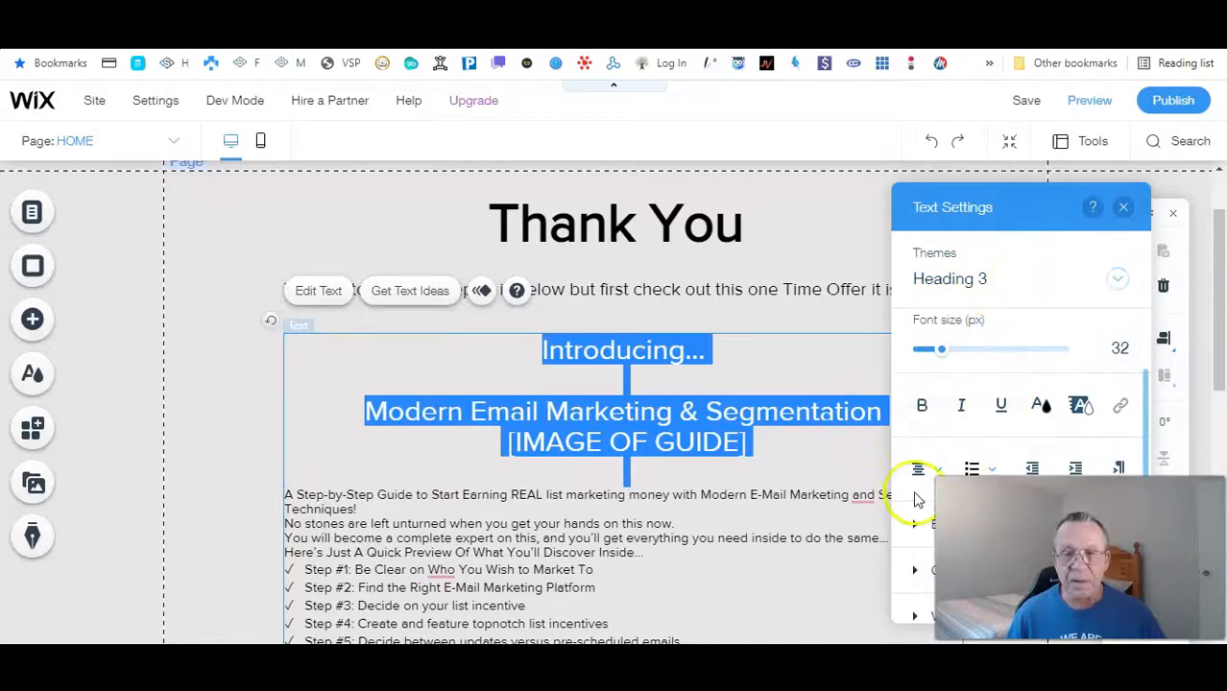
# Step: Replace the "[IMAGE OF GUIDE]" placeholder with a block of blank lines to make room for the ebook picture
pyautogui.click(689, 473)
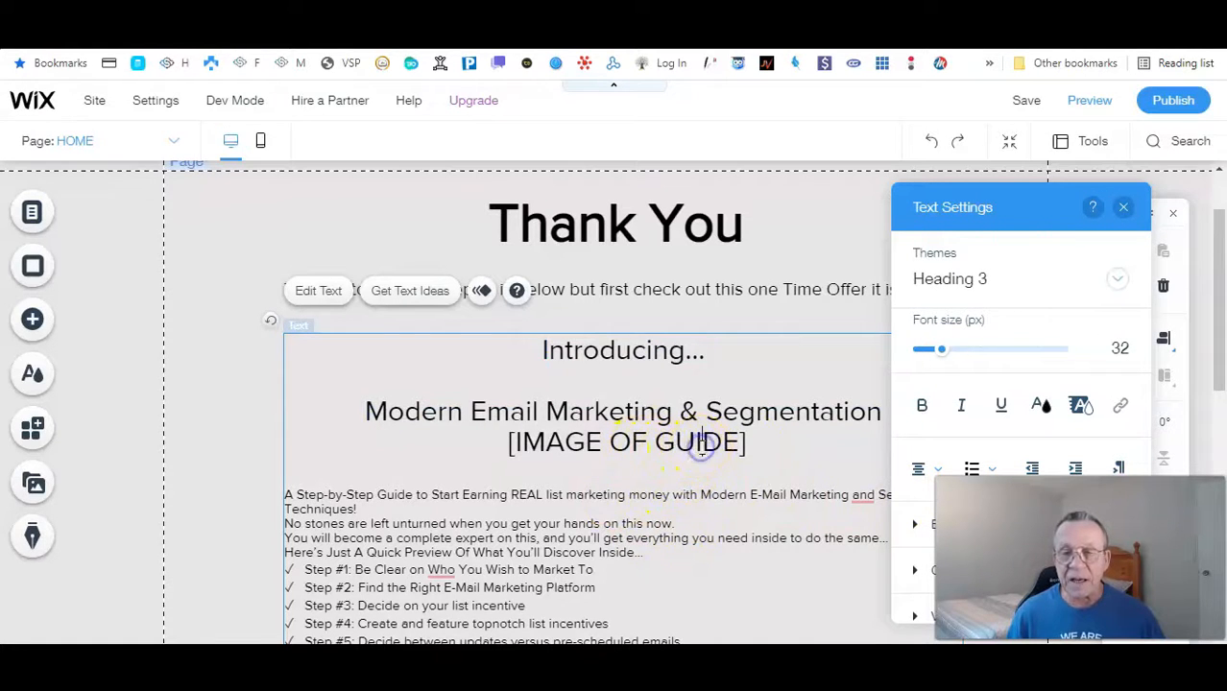
pyautogui.moveTo(775, 448); pyautogui.dragTo(470, 443)
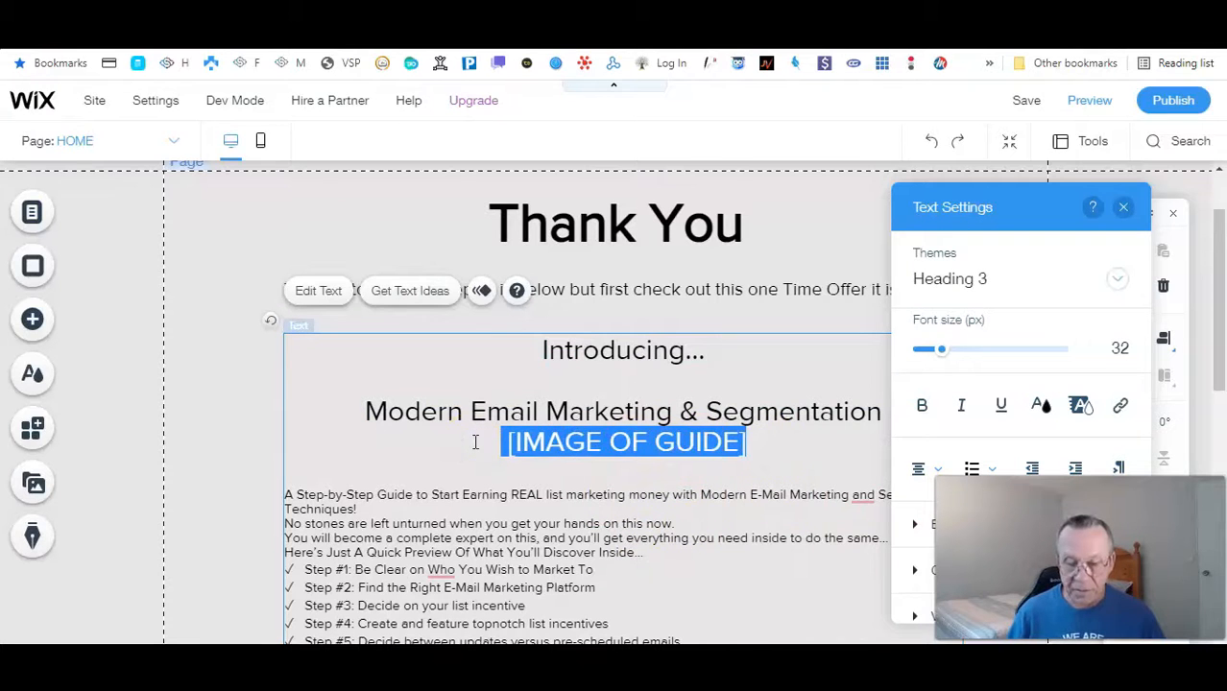
pyautogui.press('BackSpace')
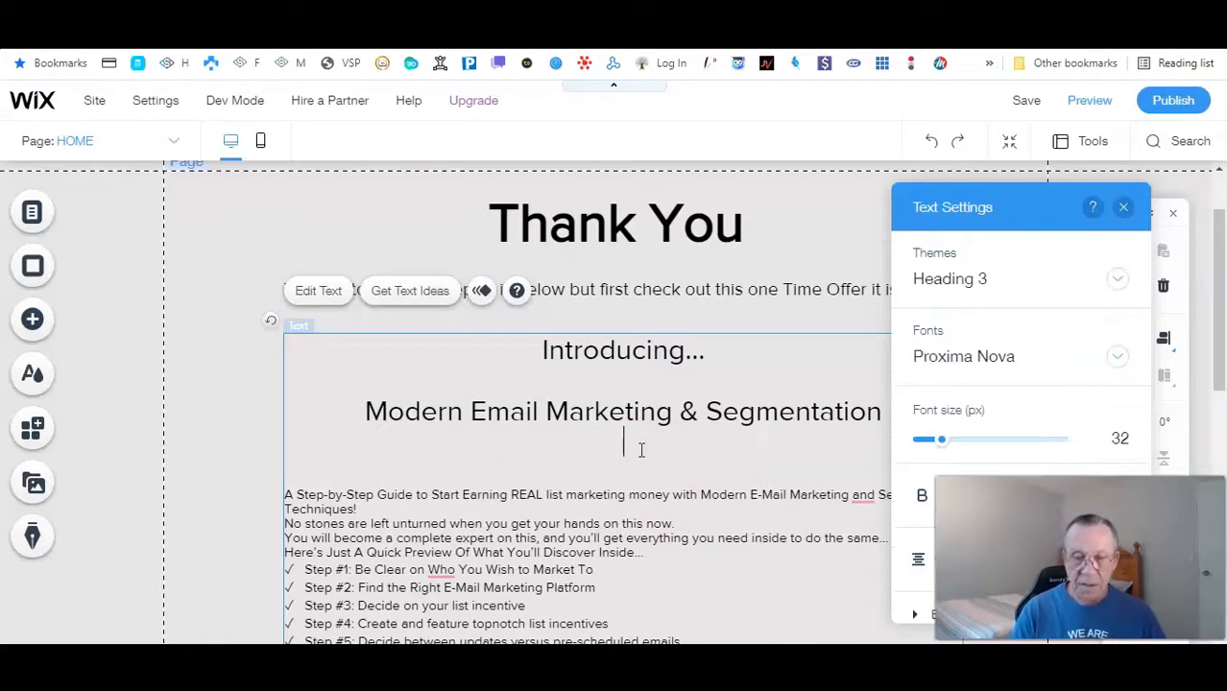
pyautogui.press('Return')
pyautogui.press('Return')
pyautogui.press('Return')
pyautogui.press('Return')
pyautogui.press('Return')
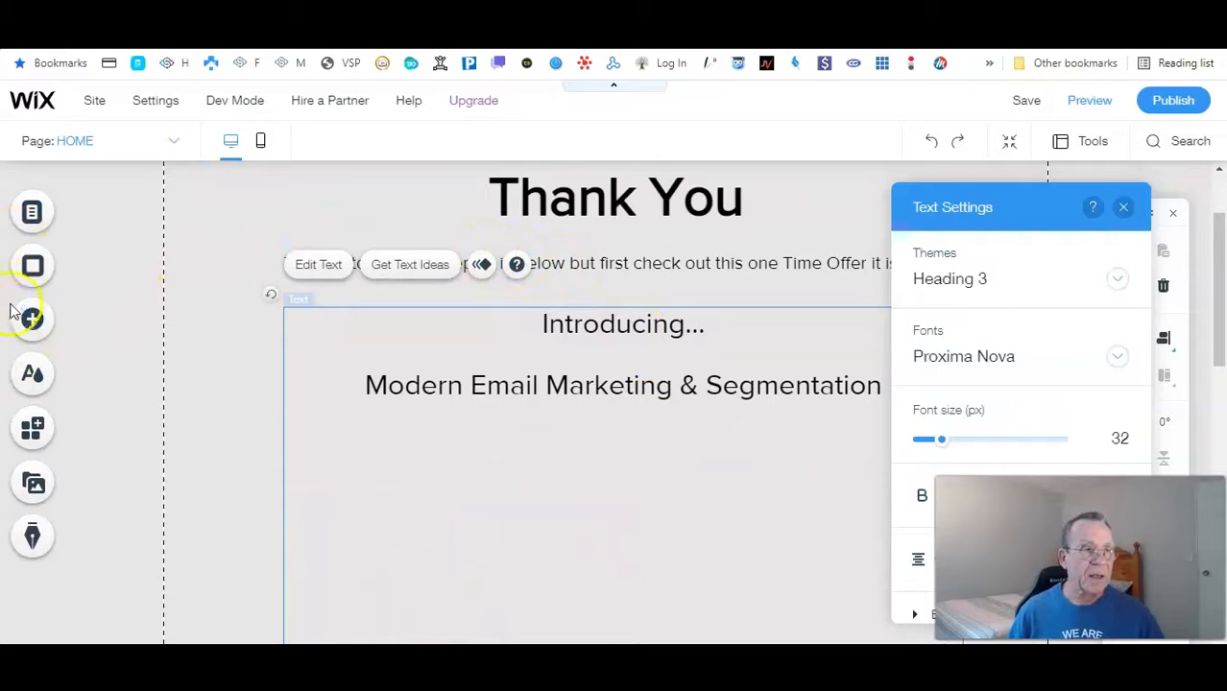
# Step: Upload ebook.png from the sales page's images folder to the Wix site files as a new image
pyautogui.click(33, 325)
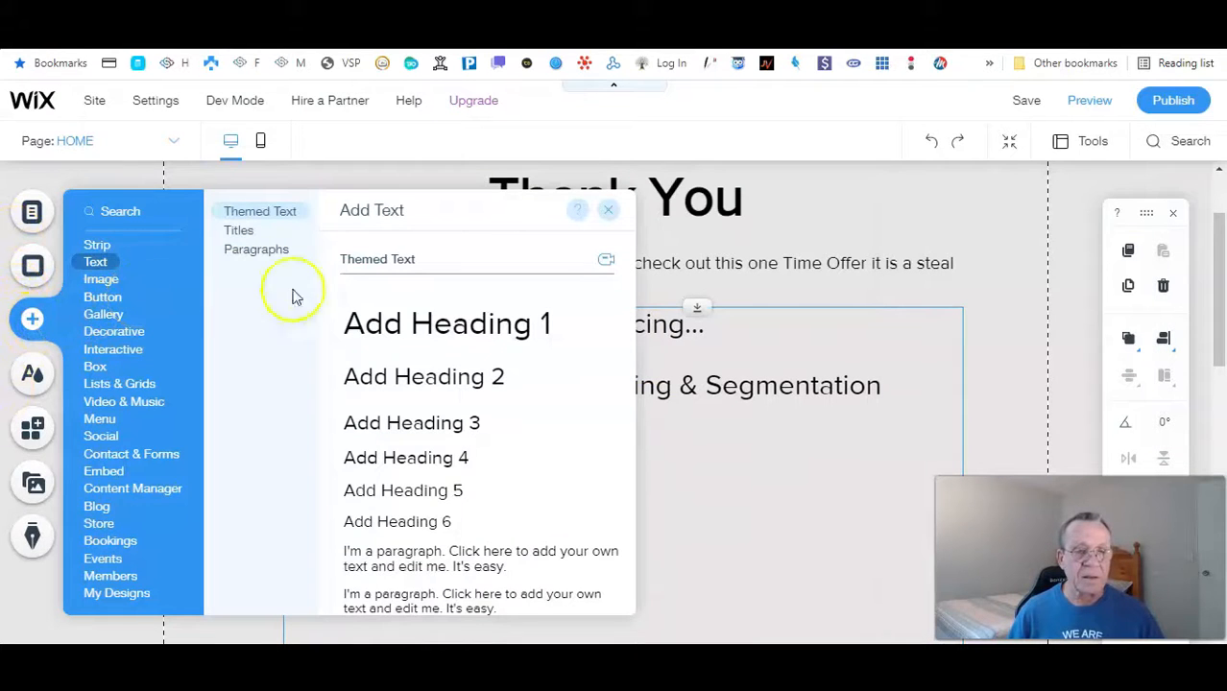
pyautogui.click(101, 281)
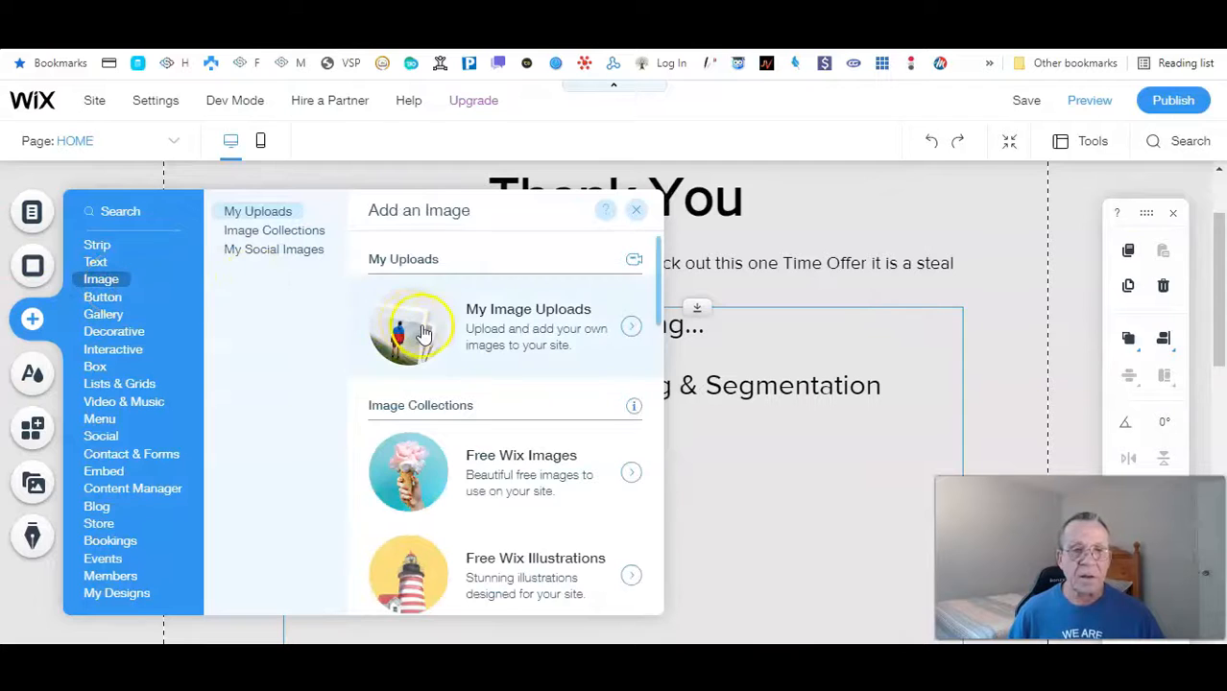
pyautogui.click(498, 320)
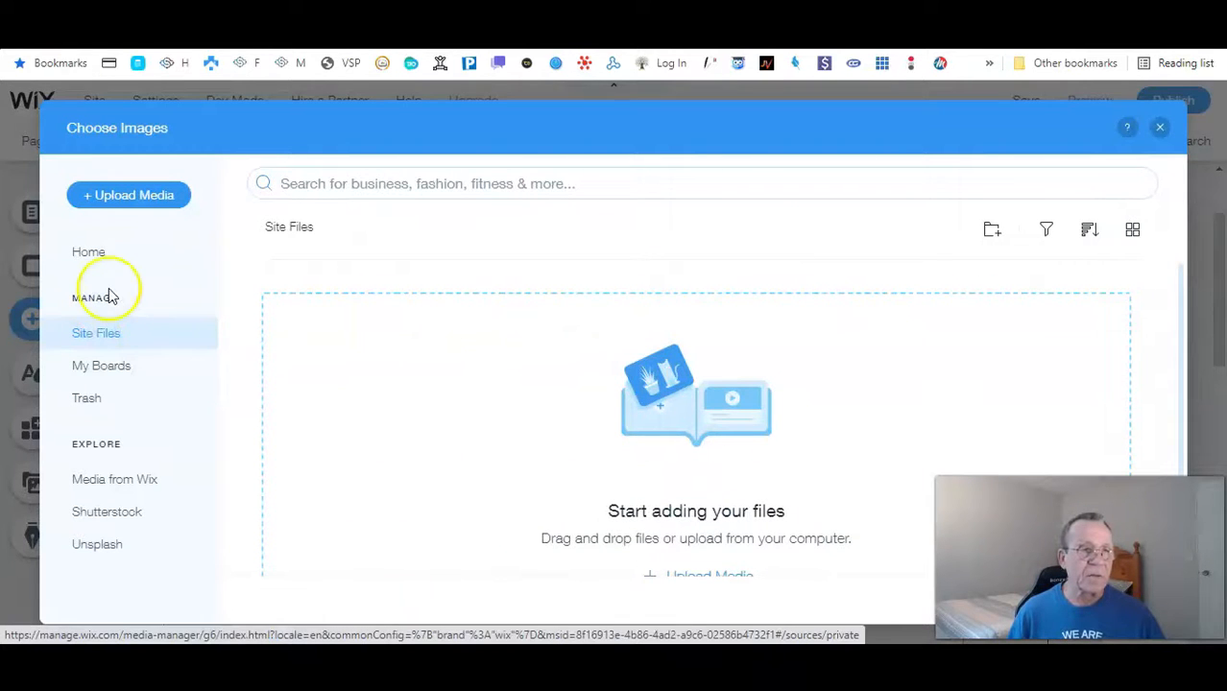
pyautogui.click(147, 196)
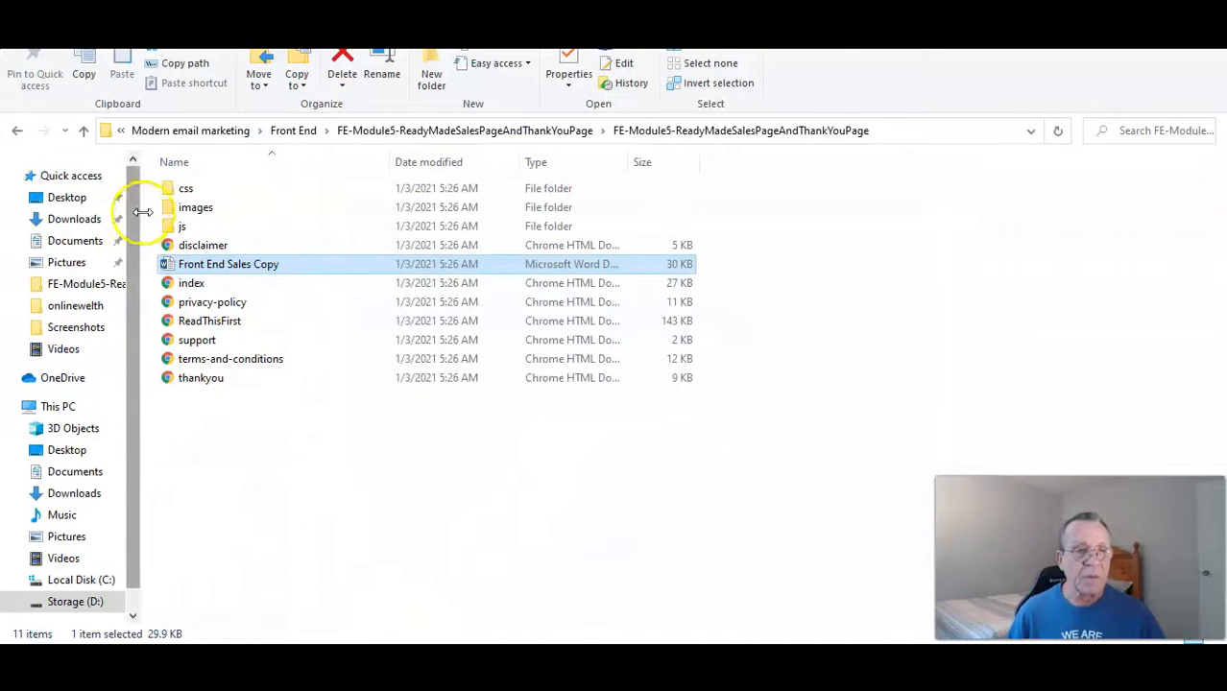
pyautogui.doubleClick(203, 206)
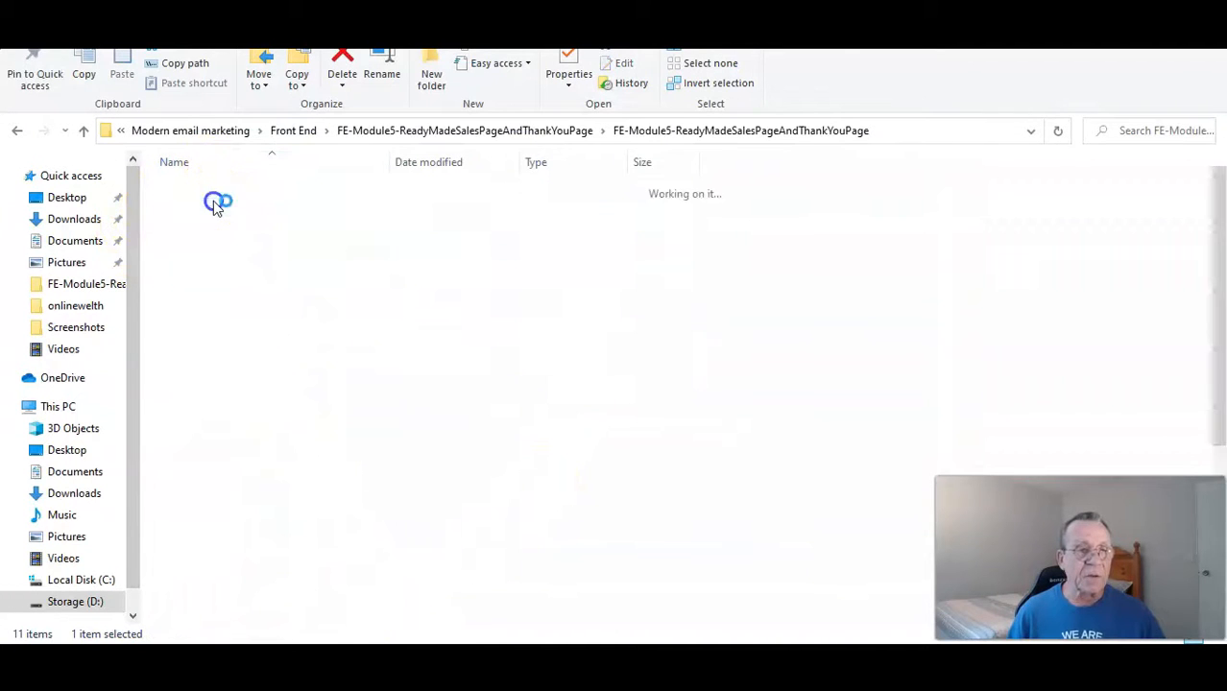
pyautogui.moveTo(871, 317); pyautogui.dragTo(599, 423)
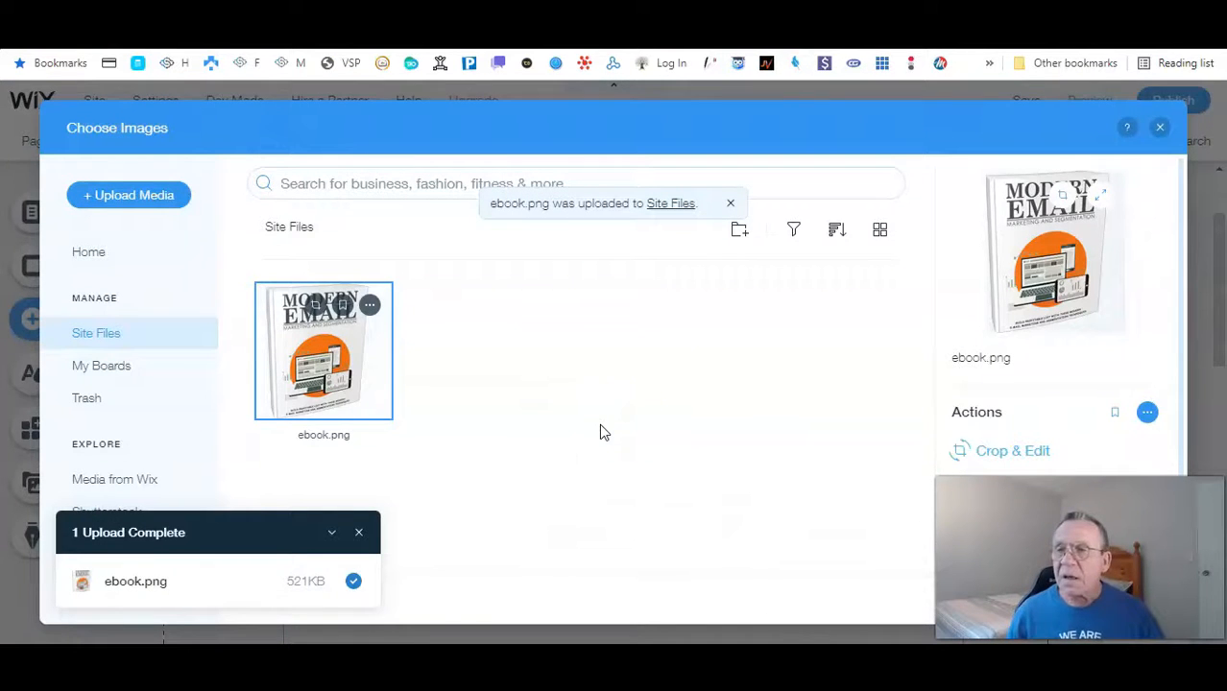
# Step: Insert ebook.png from the Wix site files onto the page
pyautogui.click(352, 375)
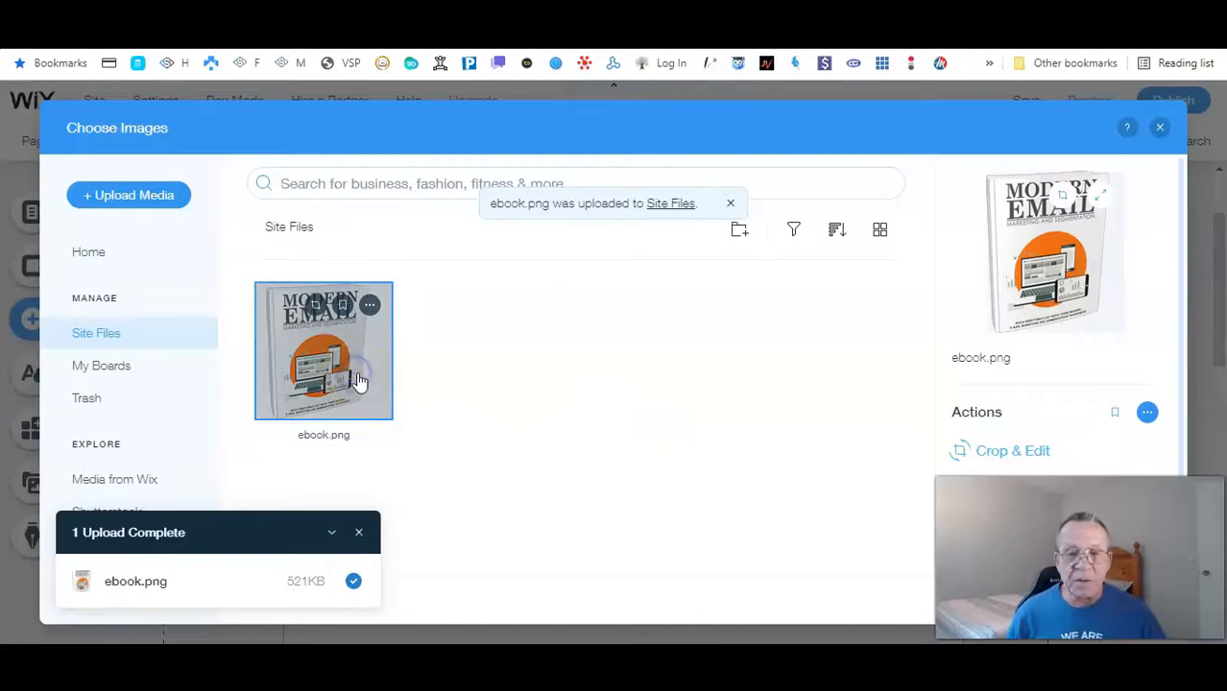
pyautogui.click(357, 537)
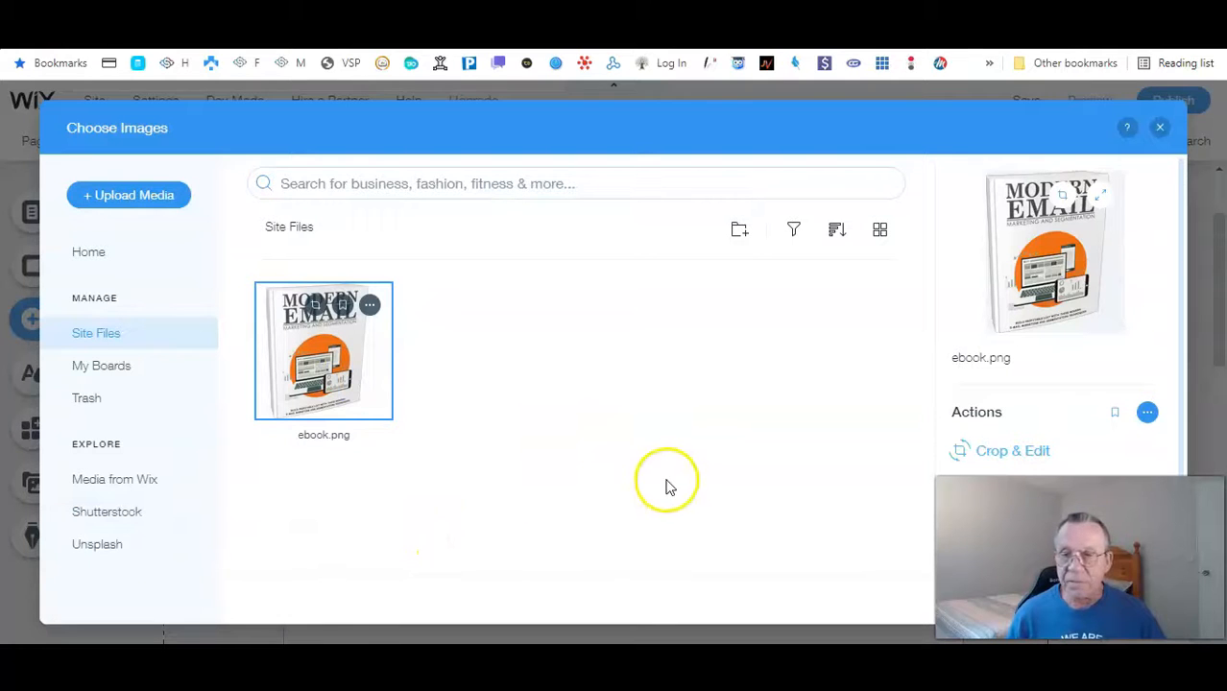
pyautogui.click(331, 362)
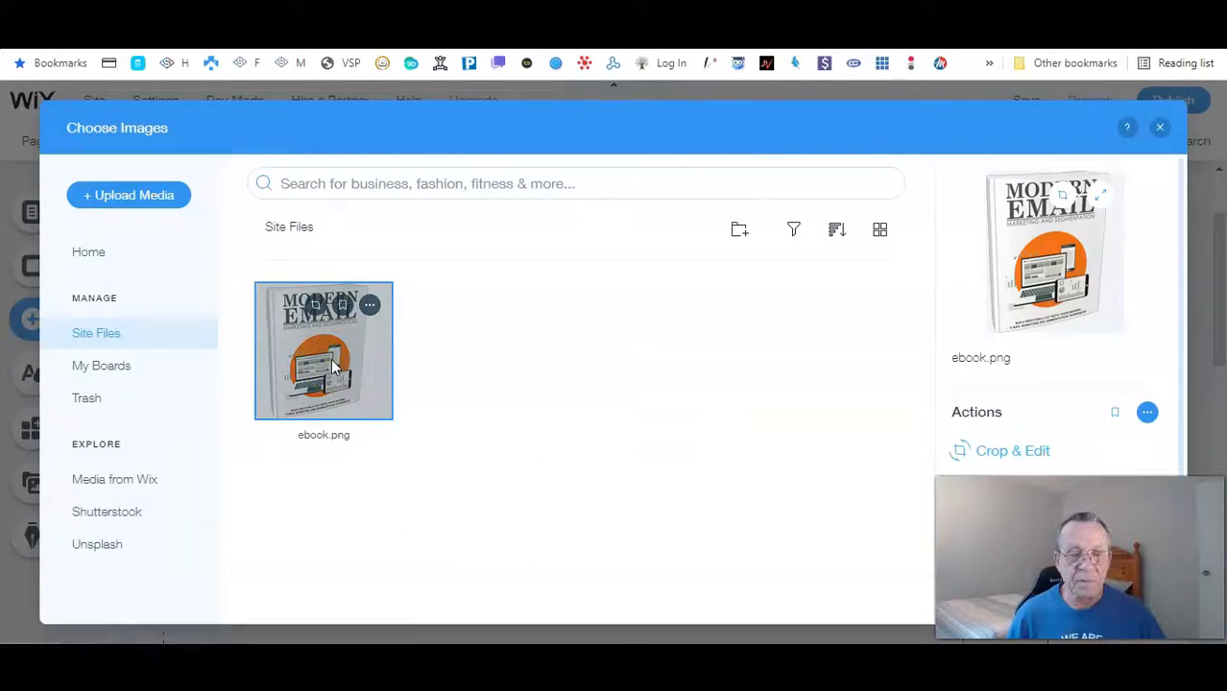
pyautogui.doubleClick(331, 358)
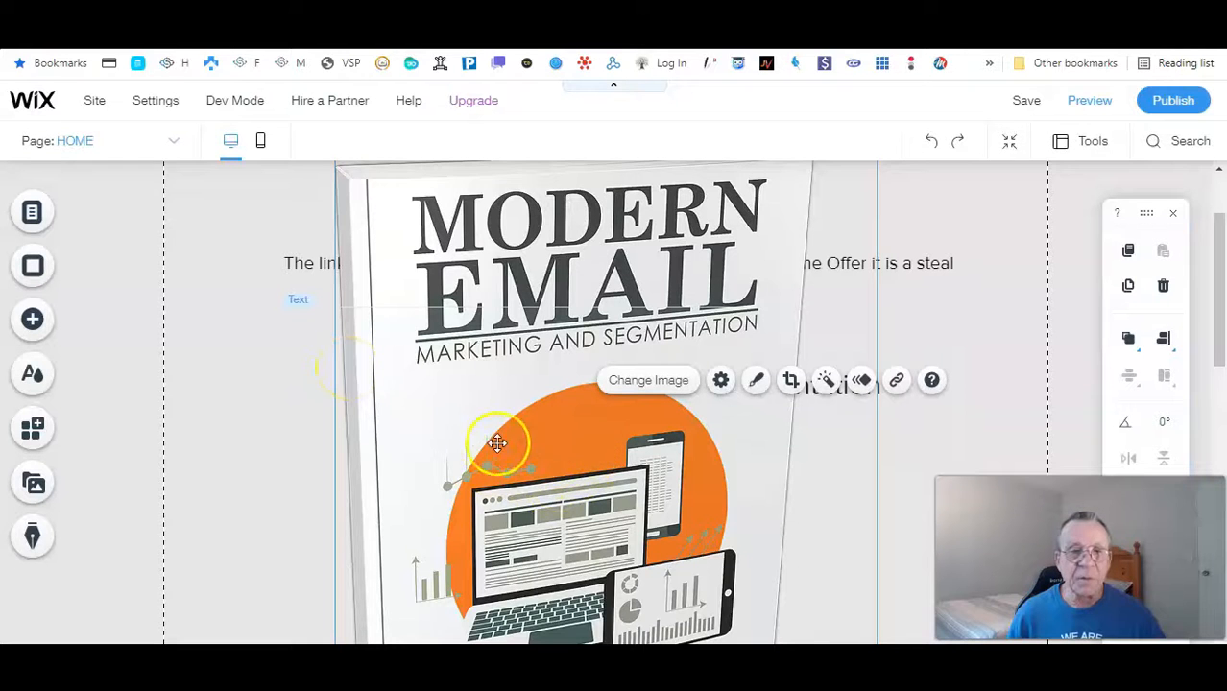
# Step: Shrink the ebook picture and center it in the blank space beneath the "Modern Email Marketing & Segmentation" heading
pyautogui.scroll(1, 912, 480)
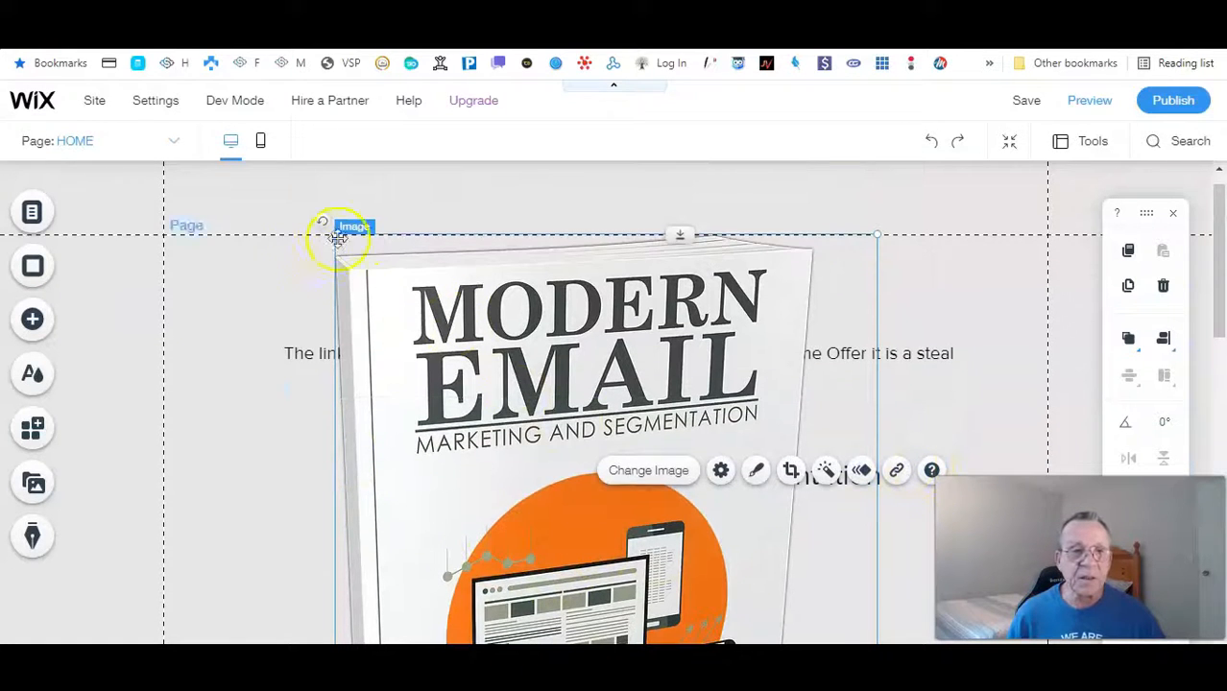
pyautogui.moveTo(335, 233); pyautogui.dragTo(660, 595)
pyautogui.moveTo(749, 634); pyautogui.dragTo(616, 540)
pyautogui.scroll(-2, 616, 539)
pyautogui.moveTo(513, 329); pyautogui.dragTo(562, 386)
pyautogui.moveTo(643, 503); pyautogui.dragTo(616, 467)
pyautogui.click(830, 474)
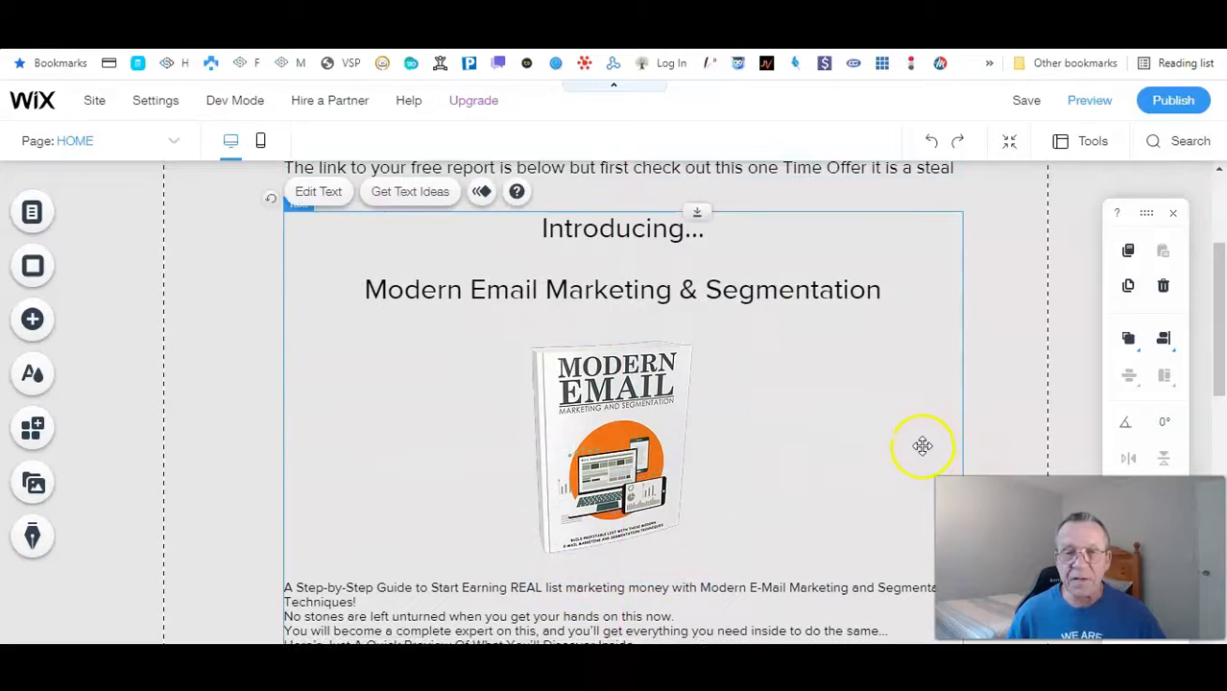
# Step: Add a blank line after the "A Step-by-Step Guide to Start Earning..." sentence below the ebook picture
pyautogui.scroll(-2, 921, 445)
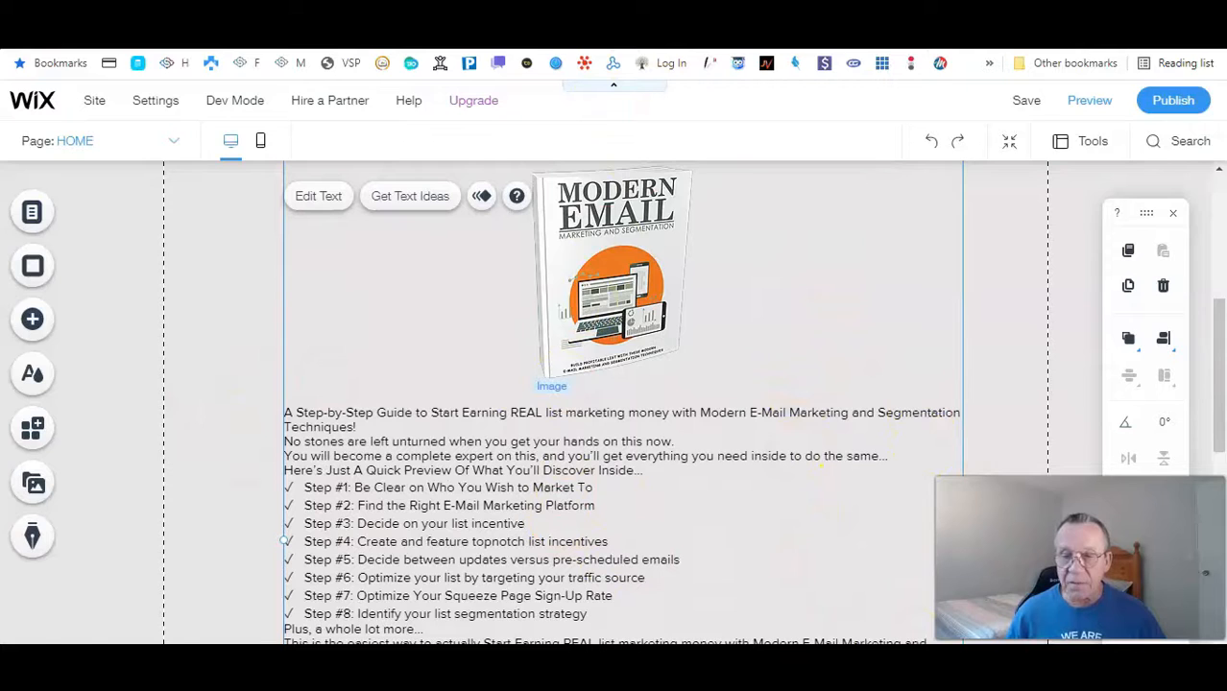
pyautogui.hotkey('alt', 'Tab')
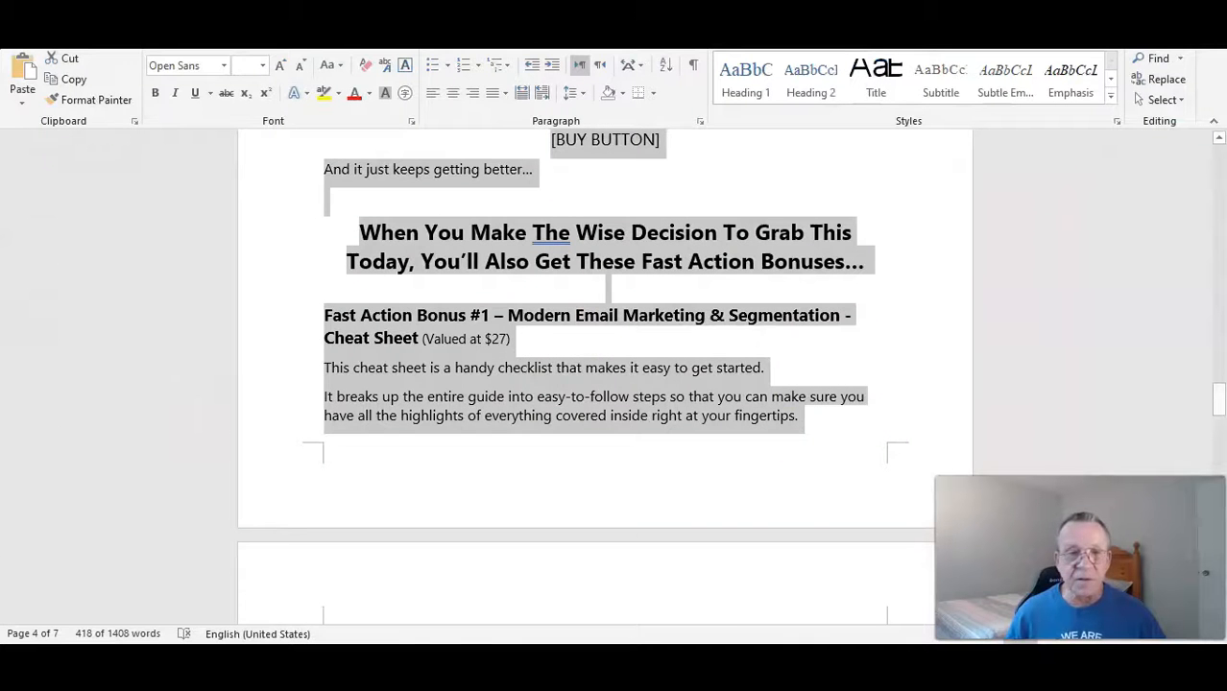
pyautogui.click(759, 475)
pyautogui.scroll(1, 609, 372)
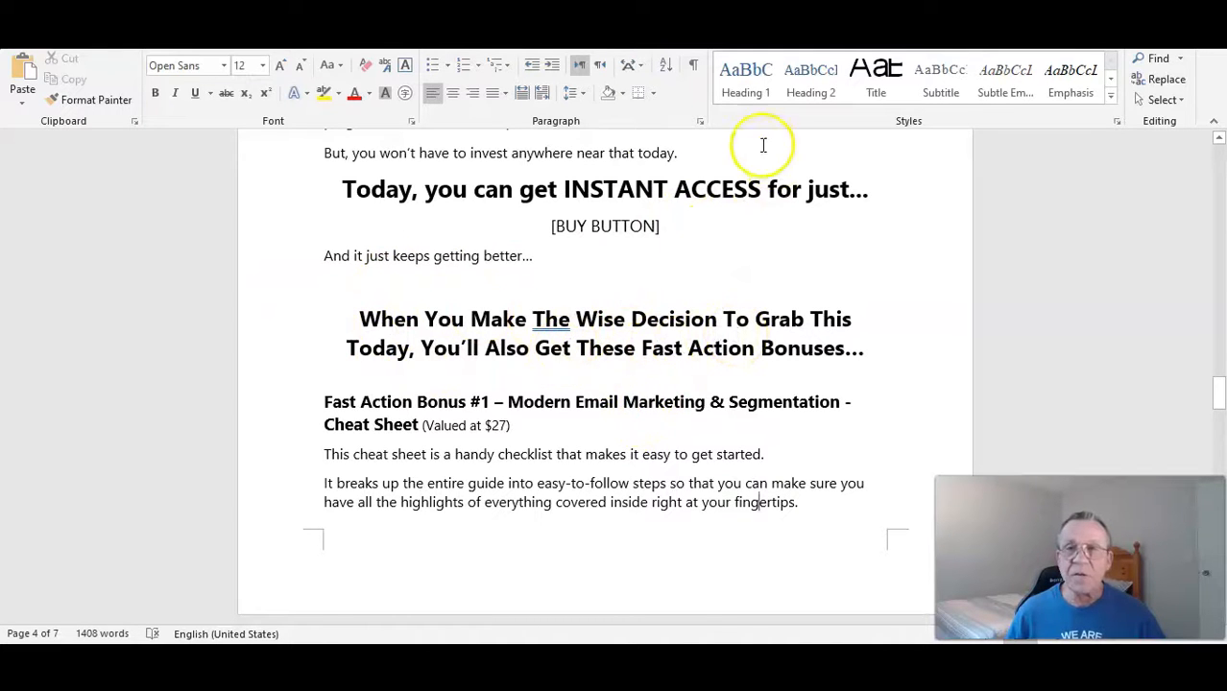
pyautogui.hotkey('alt', 'Tab')
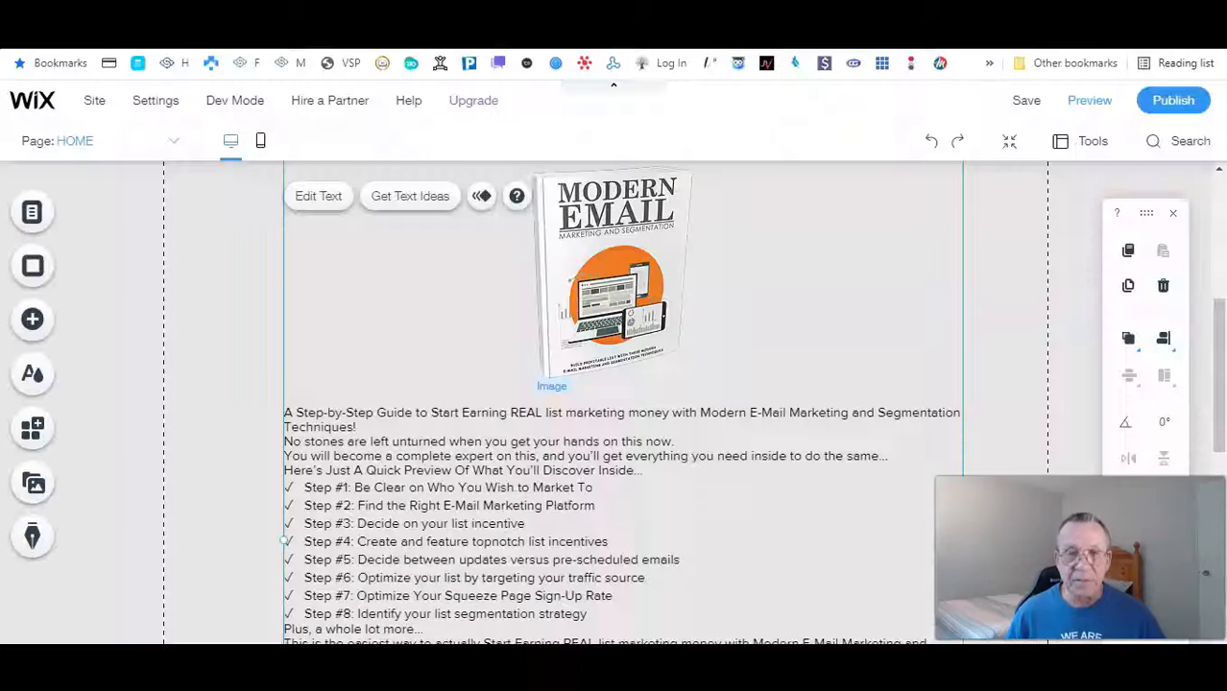
pyautogui.doubleClick(366, 429)
pyautogui.click(370, 428)
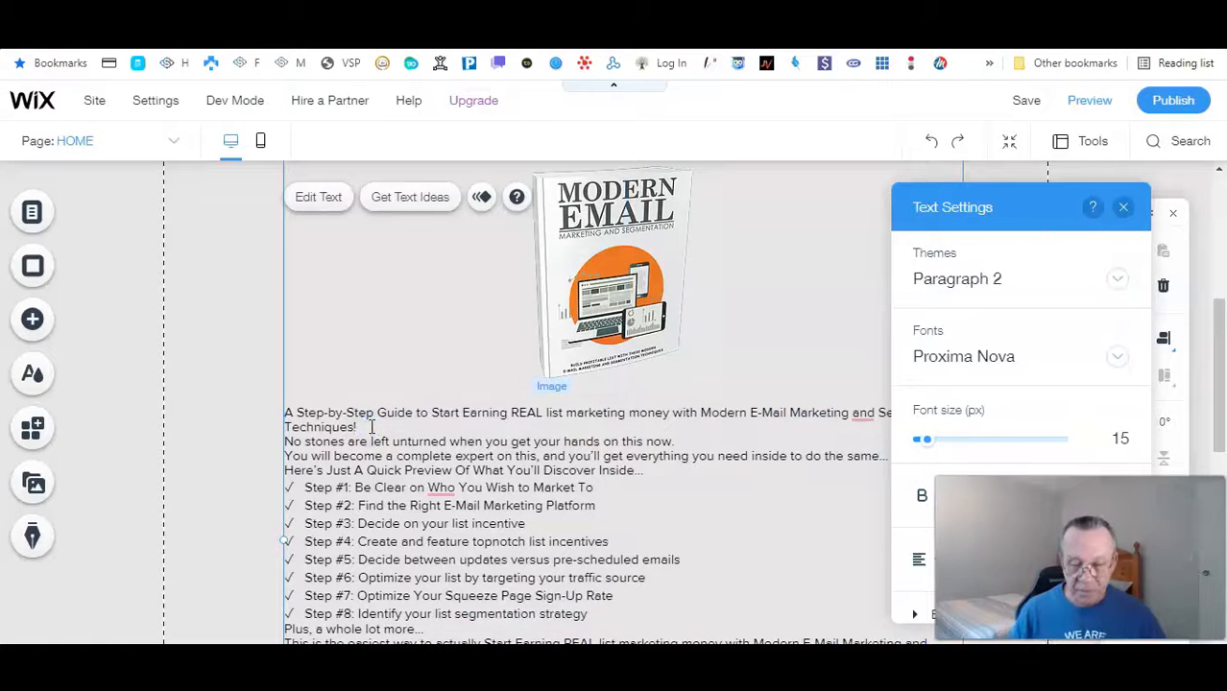
pyautogui.press('Return')
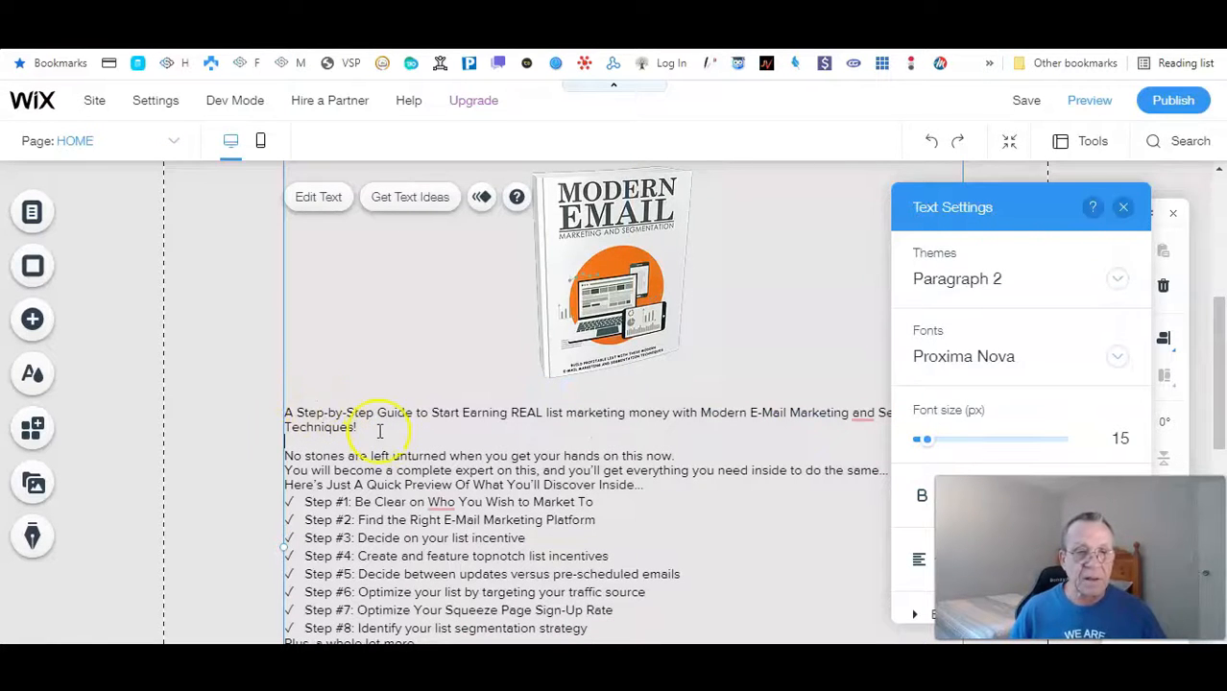
# Step: Style the "A Step-by-Step Guide to Start Earning..." sentence as Heading 5
pyautogui.moveTo(370, 429); pyautogui.dragTo(277, 411)
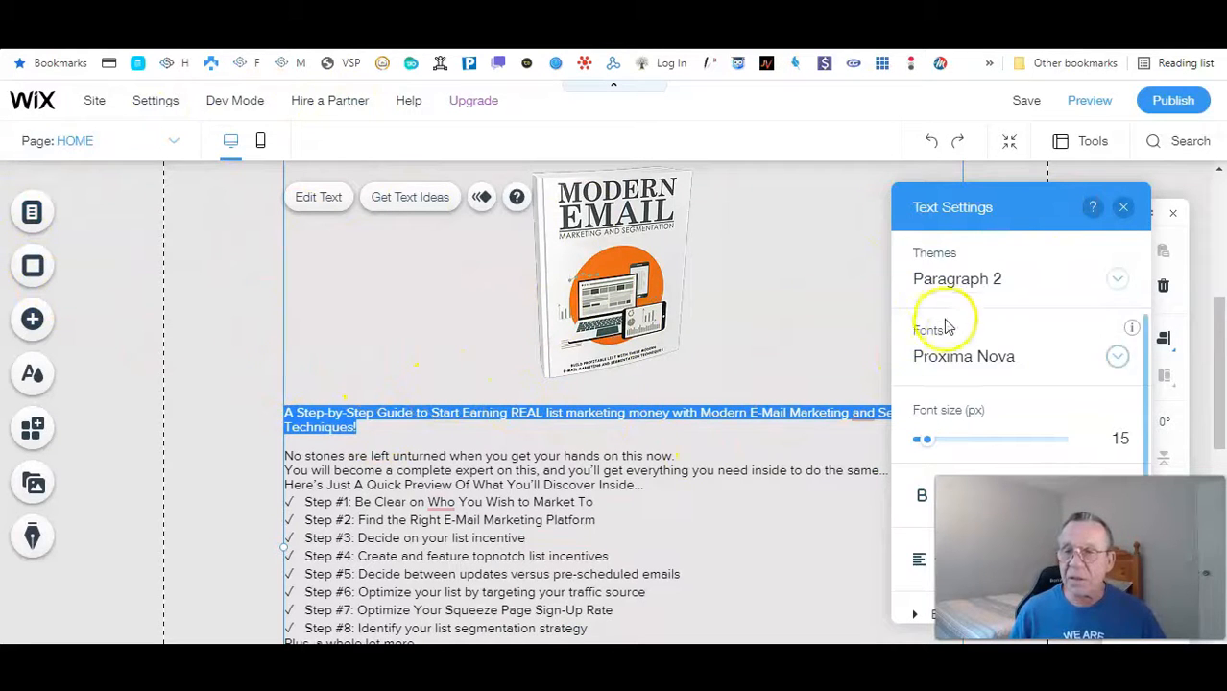
pyautogui.click(922, 496)
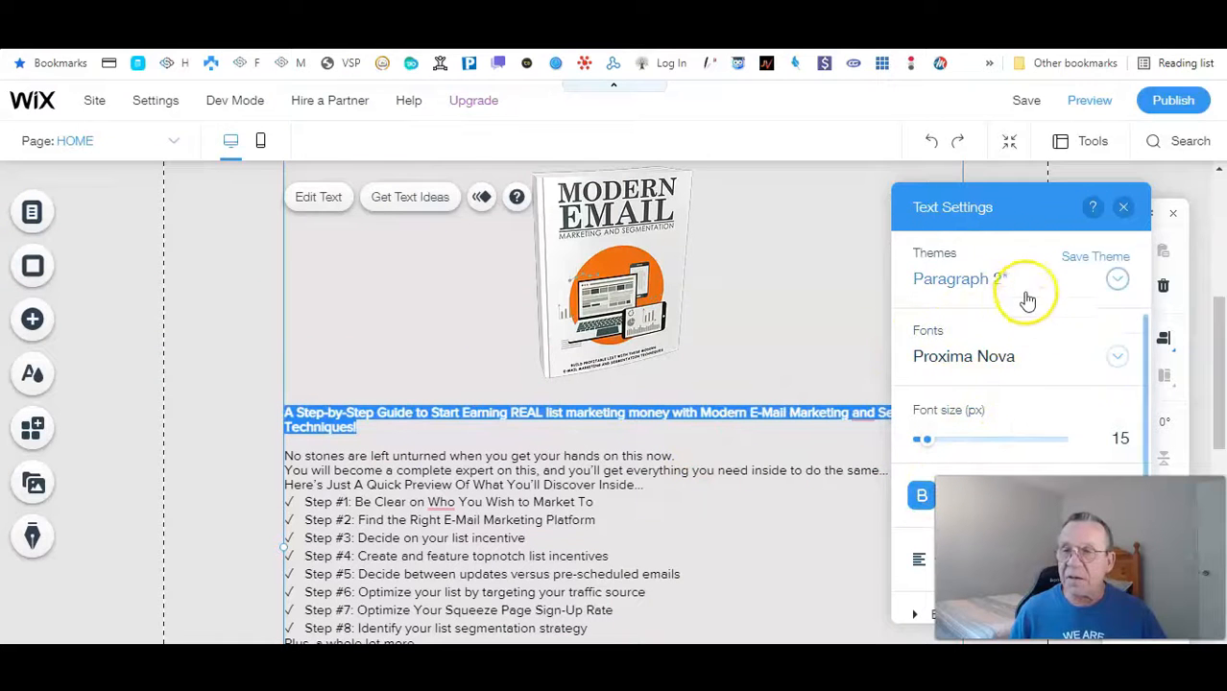
pyautogui.click(1025, 288)
pyautogui.click(1027, 178)
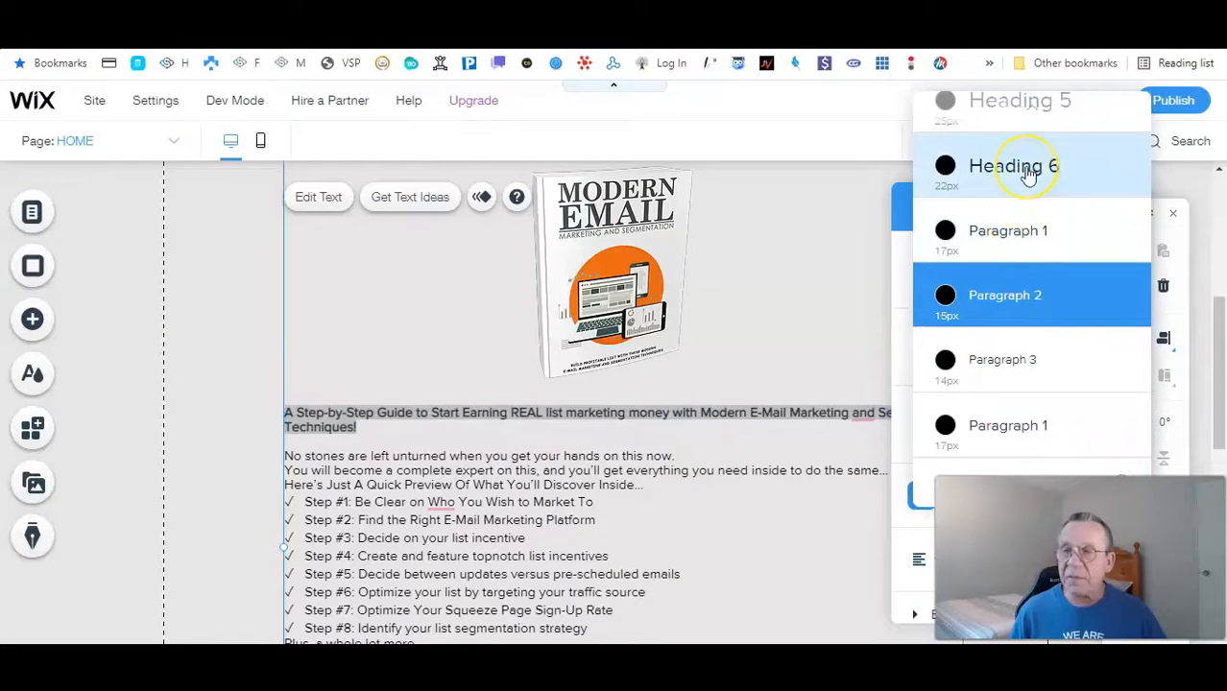
pyautogui.scroll(3, 1027, 173)
pyautogui.click(1007, 329)
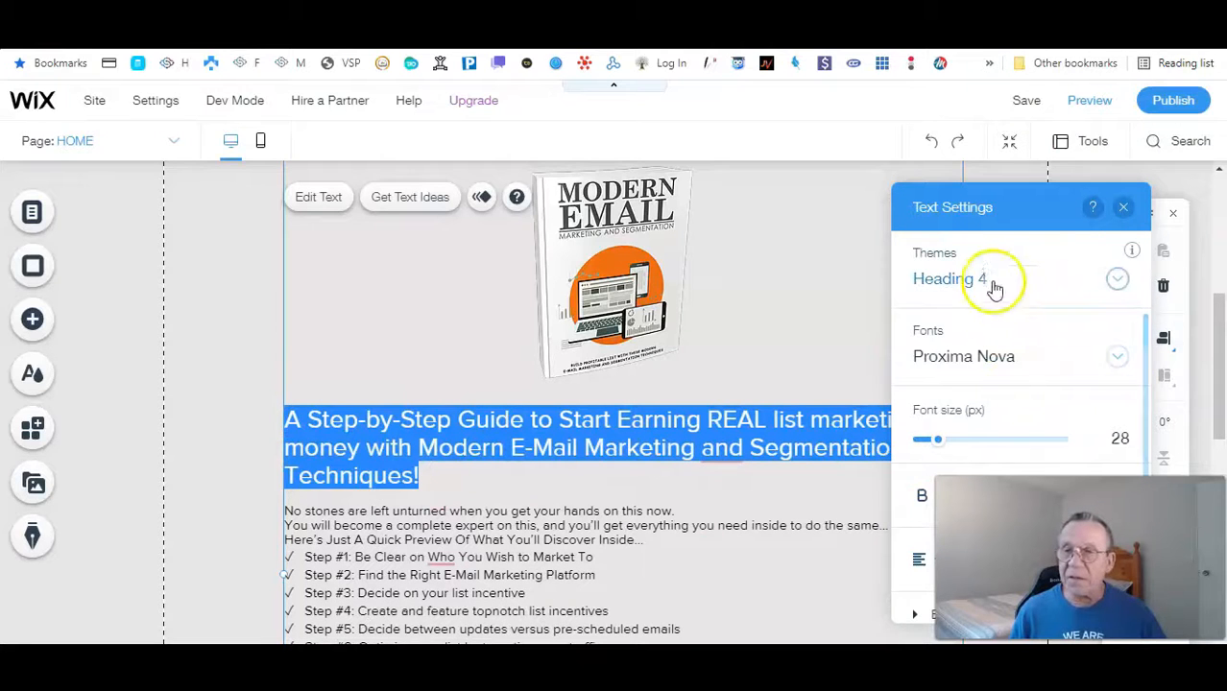
pyautogui.click(993, 283)
pyautogui.click(996, 367)
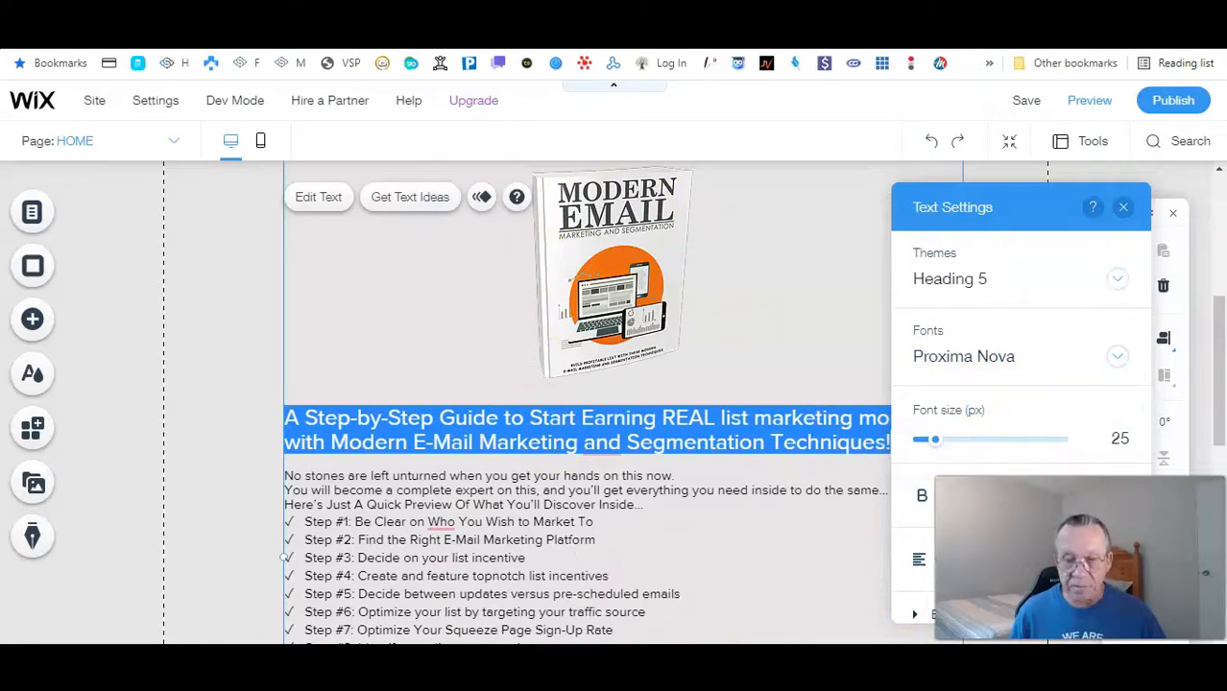
# Step: Switch to the Word sales letter and examine how the text around "Here's Just A Quick Preview..." is formatted, comparing it with the Wix page
pyautogui.click(767, 576)
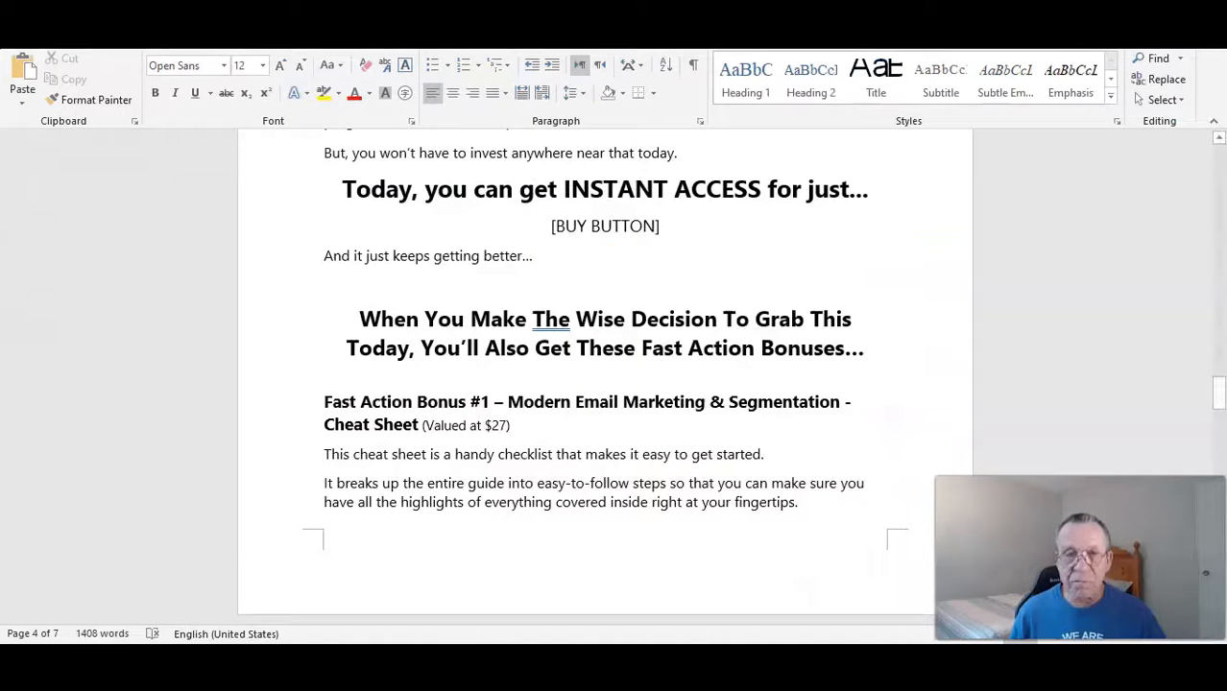
pyautogui.hotkey('alt', 'Tab')
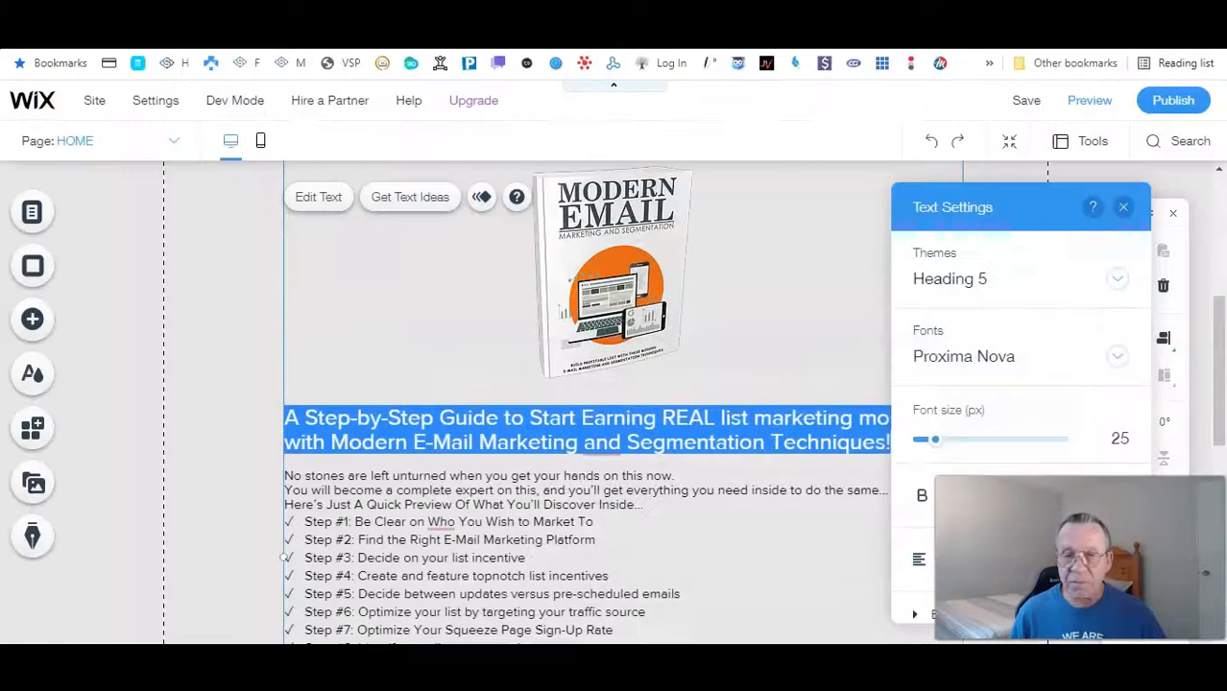
pyautogui.hotkey('alt', 'Tab')
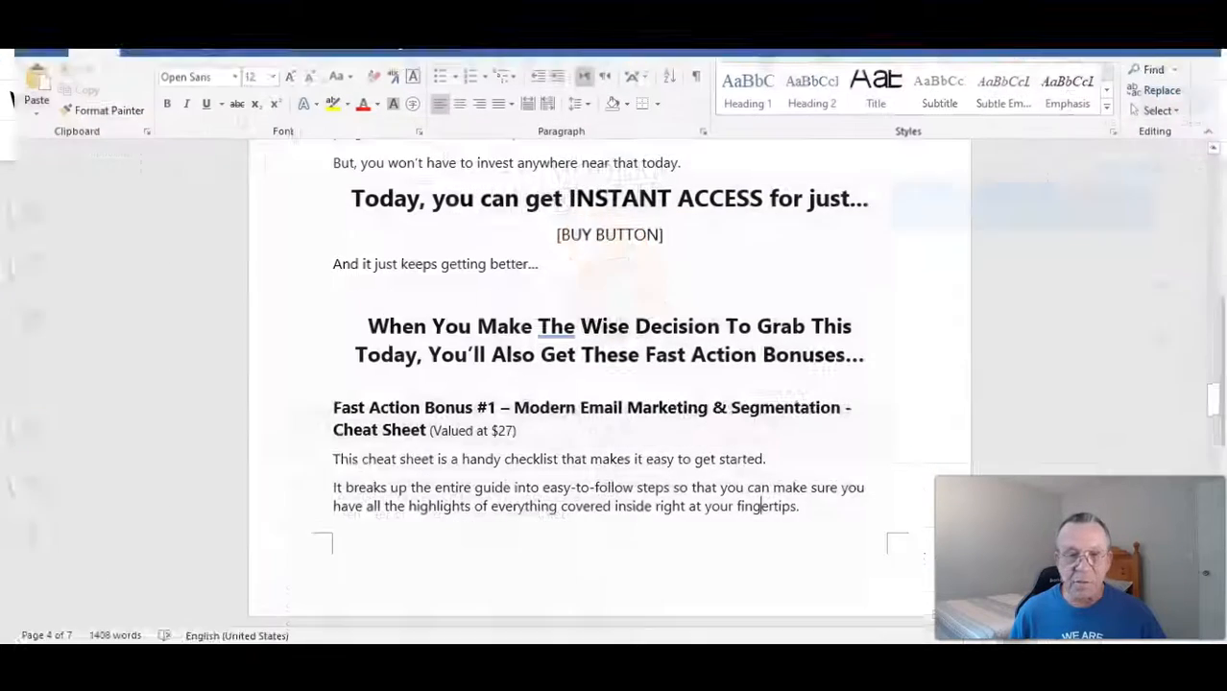
pyautogui.scroll(-7, 749, 584)
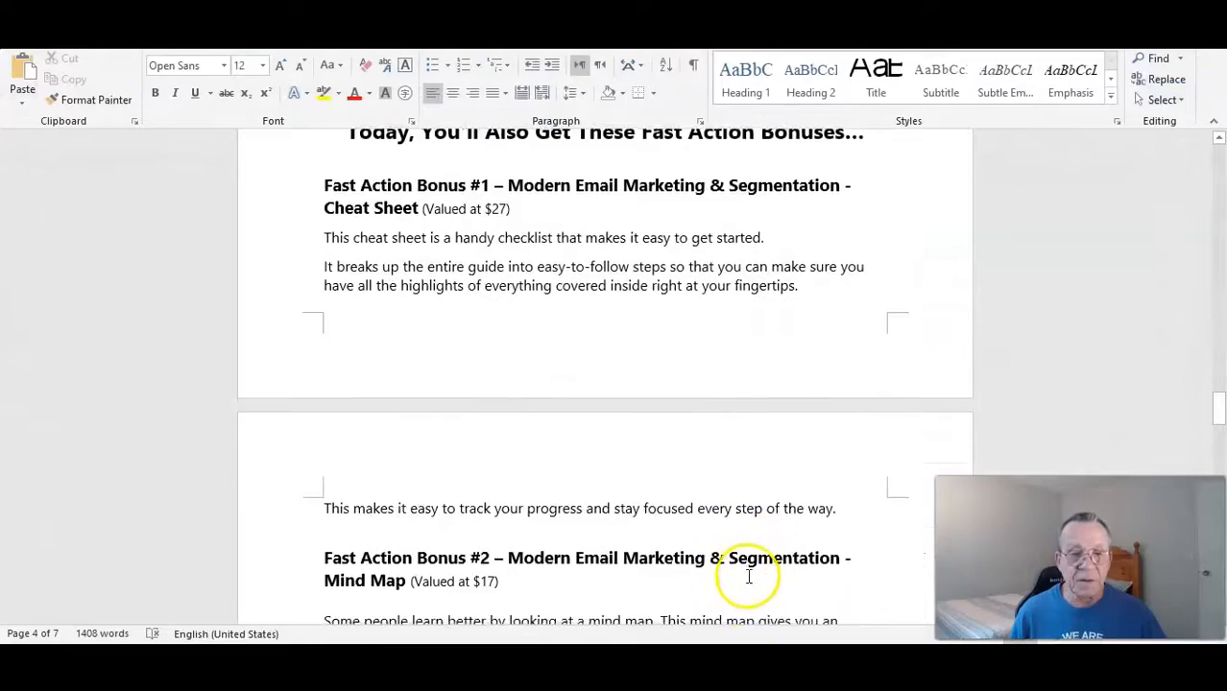
pyautogui.scroll(20, 755, 569)
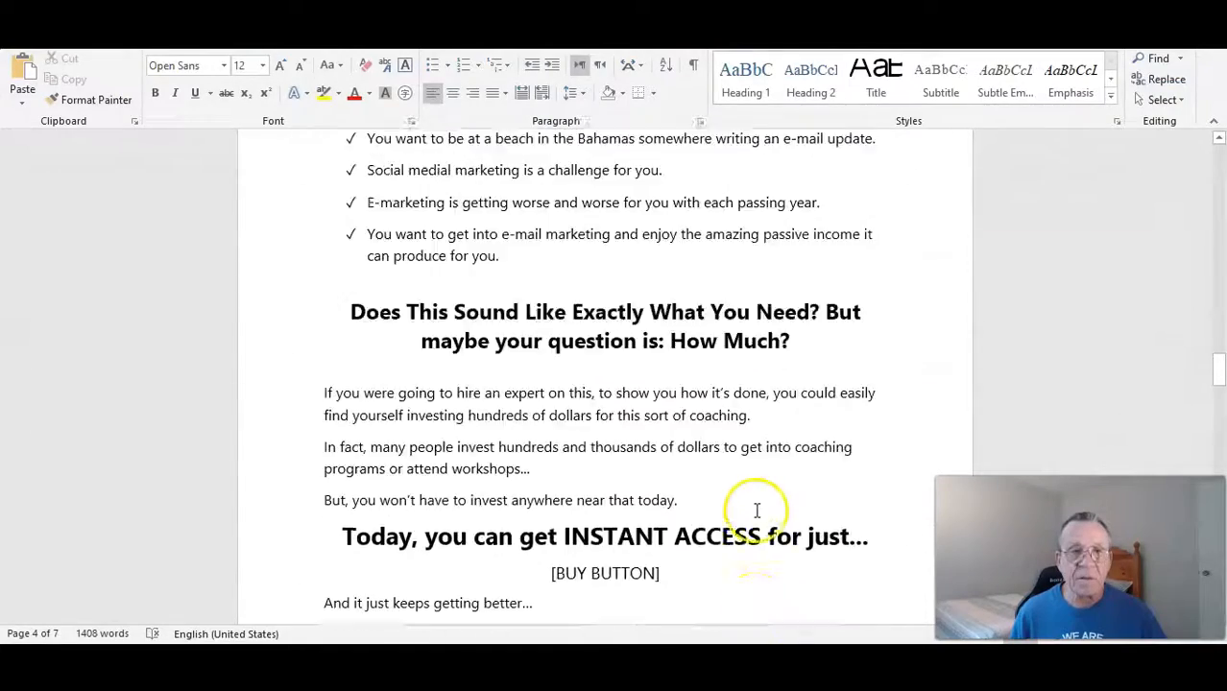
pyautogui.scroll(10, 761, 505)
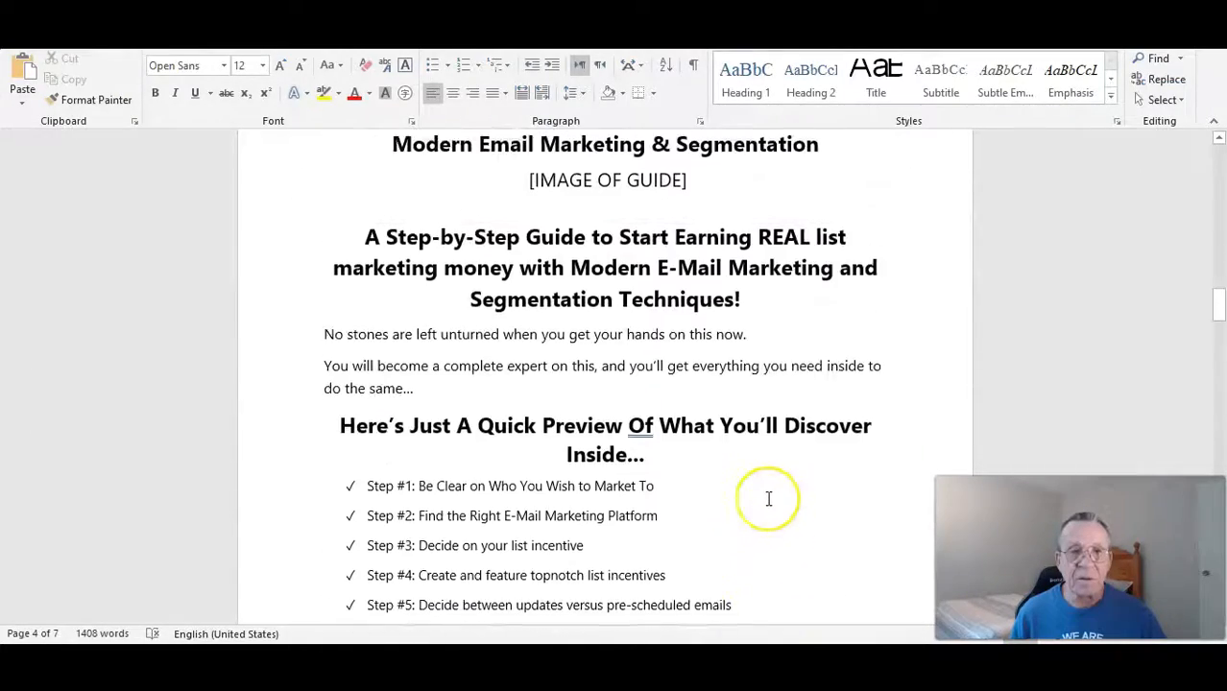
pyautogui.scroll(1, 768, 498)
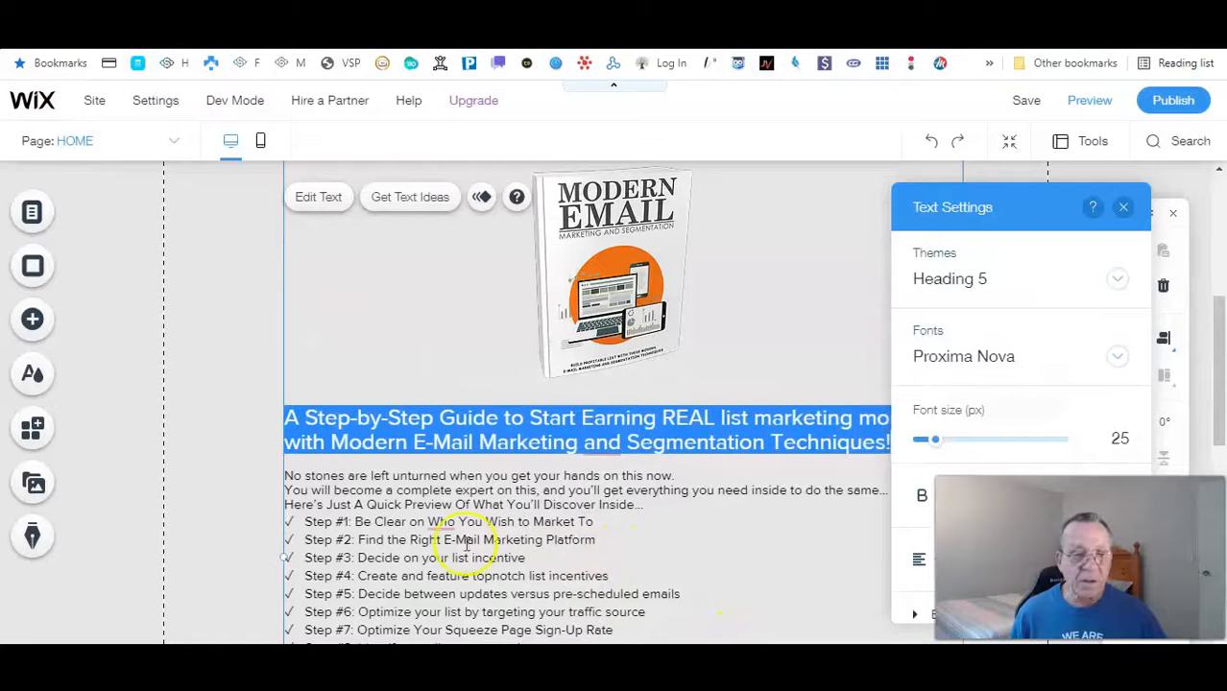
pyautogui.doubleClick(285, 504)
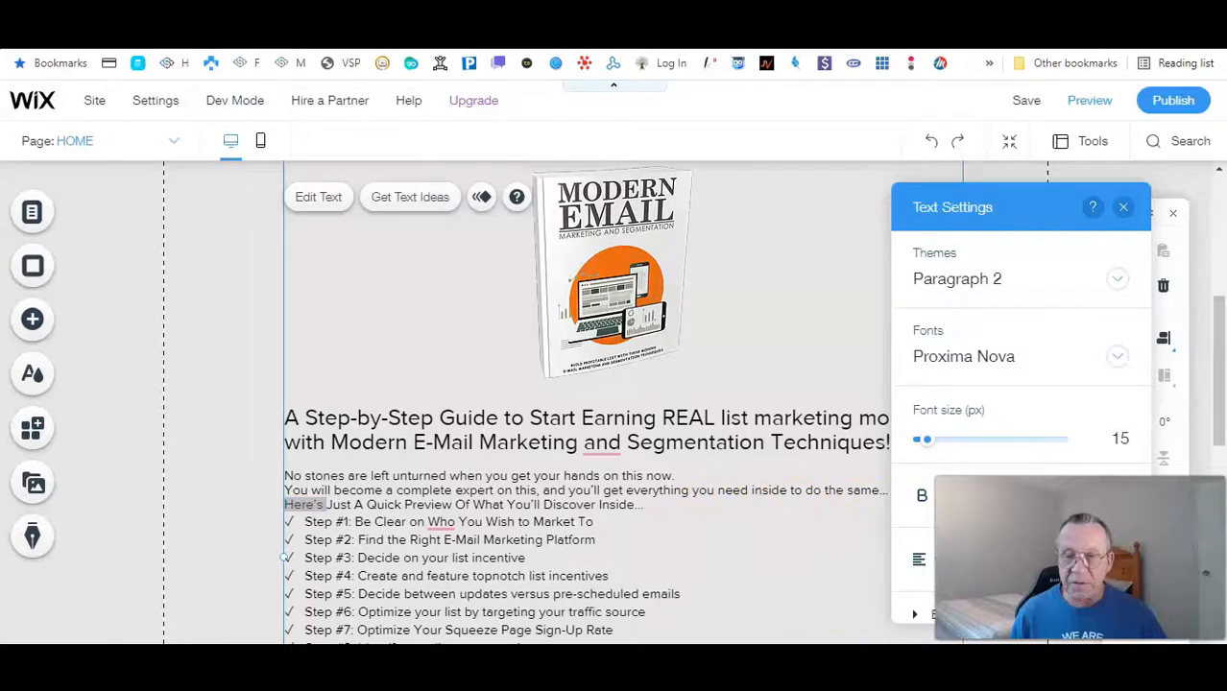
pyautogui.hotkey('alt', 'Tab')
pyautogui.hotkey('alt', 'Tab')
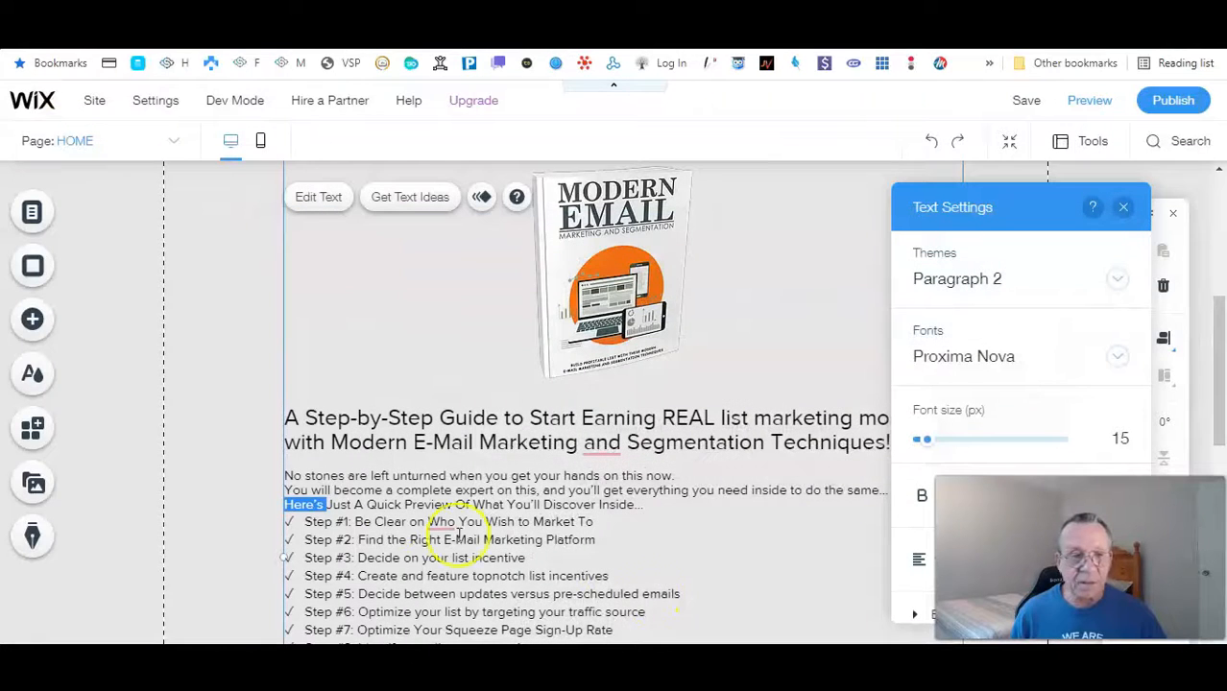
# Step: Center the two lines from "No stones are left unturned" through "everything you need inside to do the same..."
pyautogui.doubleClick(672, 491)
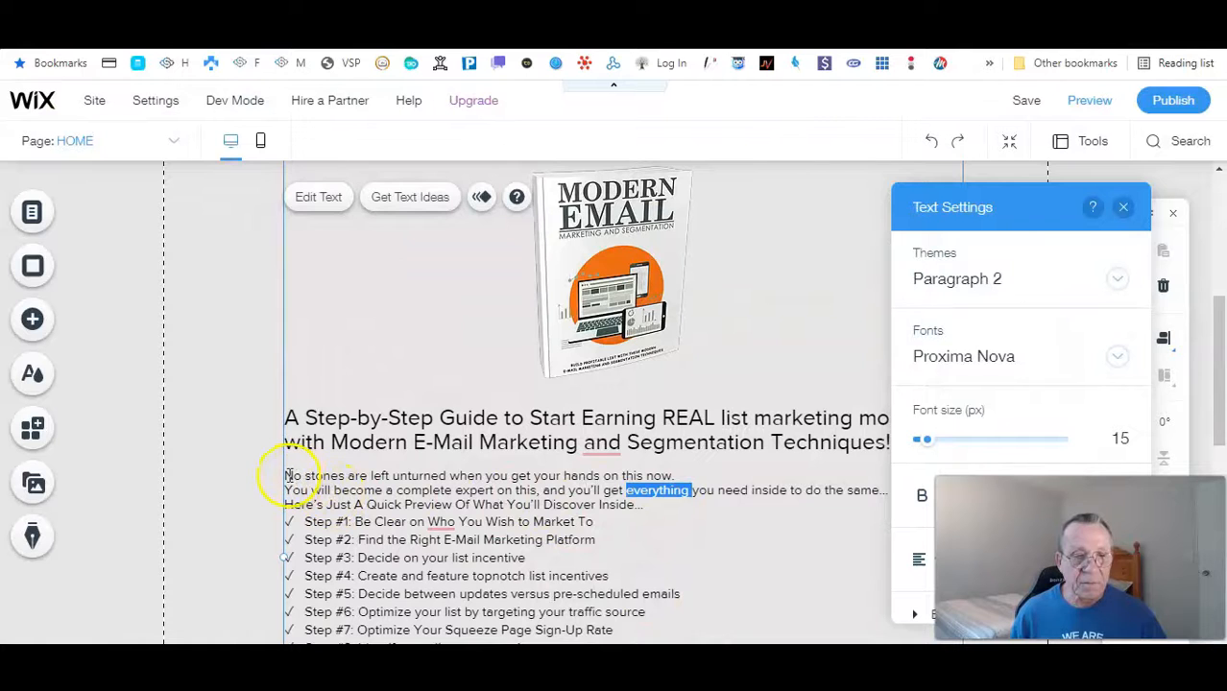
pyautogui.moveTo(286, 475); pyautogui.dragTo(889, 486)
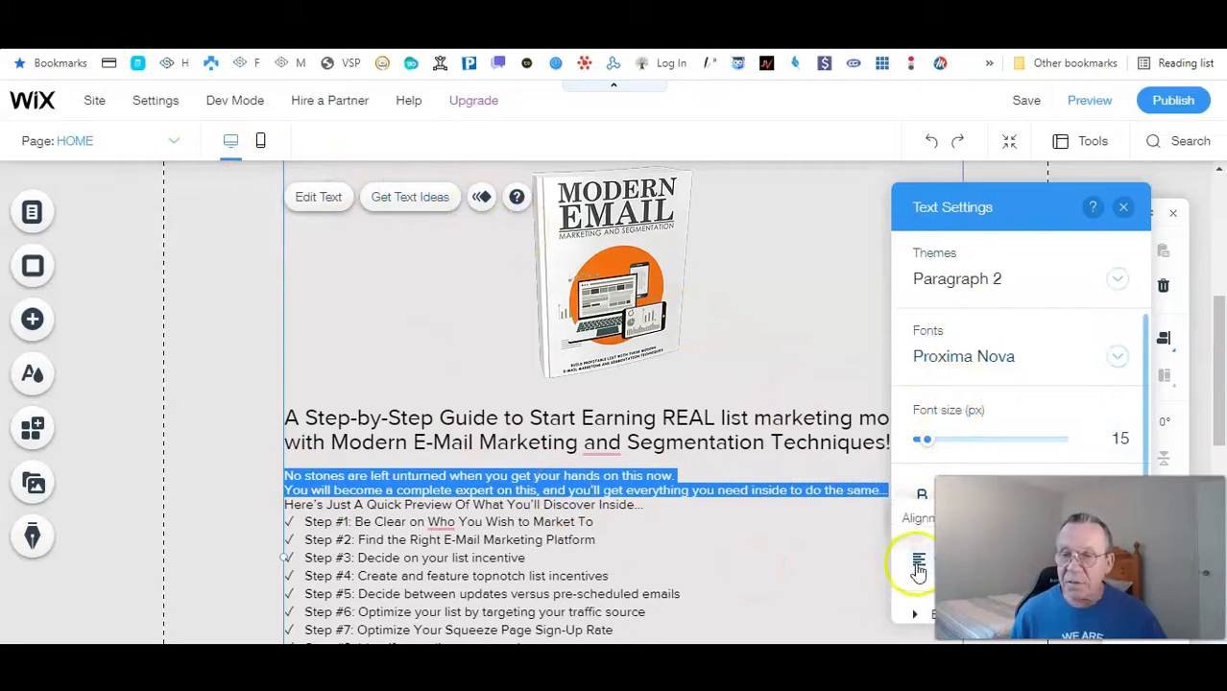
pyautogui.click(919, 560)
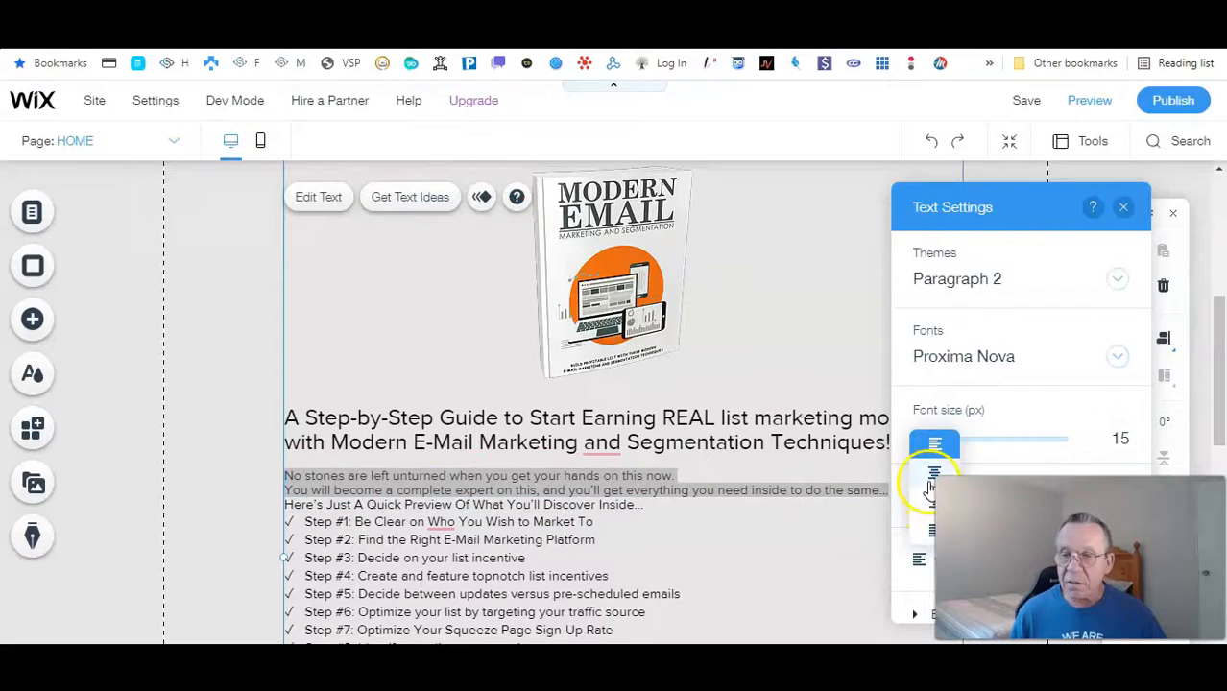
pyautogui.click(934, 473)
pyautogui.click(783, 570)
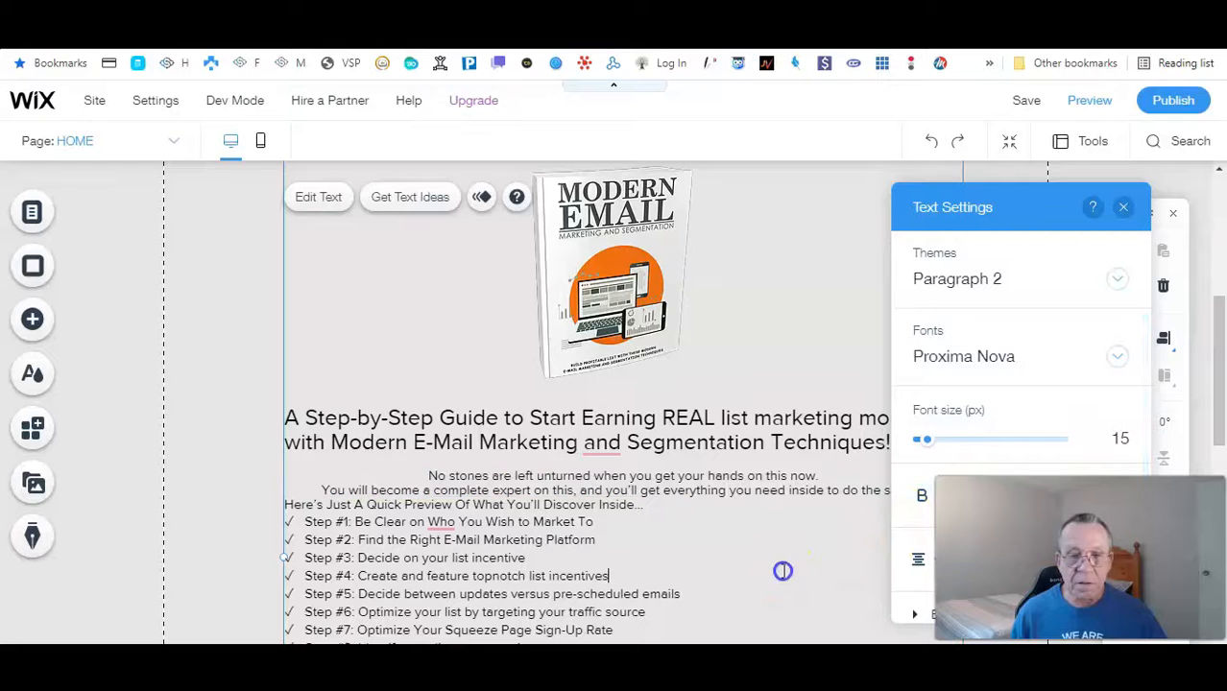
# Step: Move the text settings off the copy, then center "Here's Just A Quick Preview Of What You'll Discover Inside..." with a blank line above and below
pyautogui.moveTo(1002, 211); pyautogui.dragTo(138, 251)
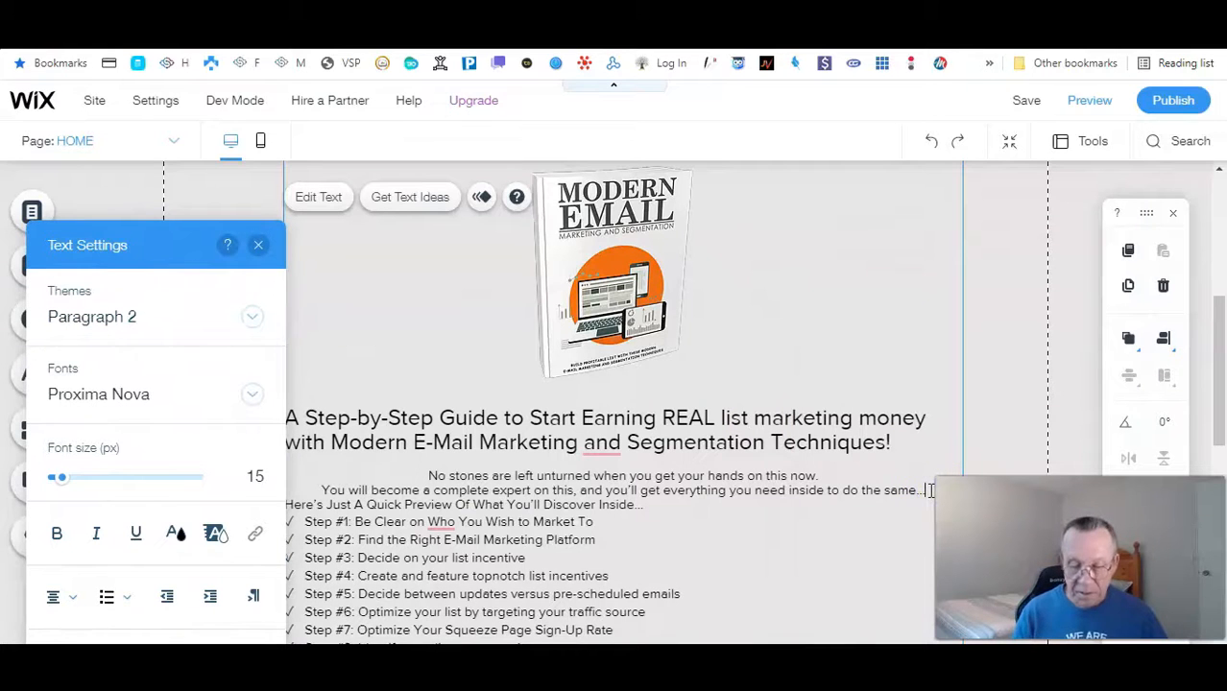
pyautogui.press('Return')
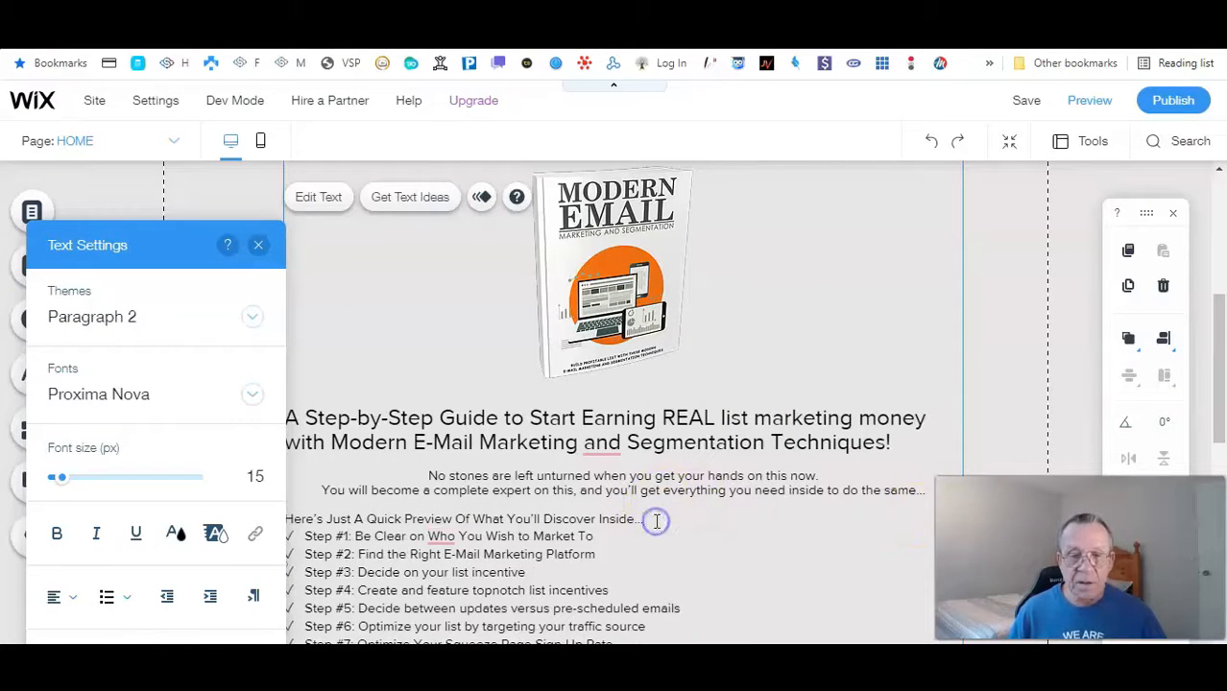
pyautogui.click(55, 597)
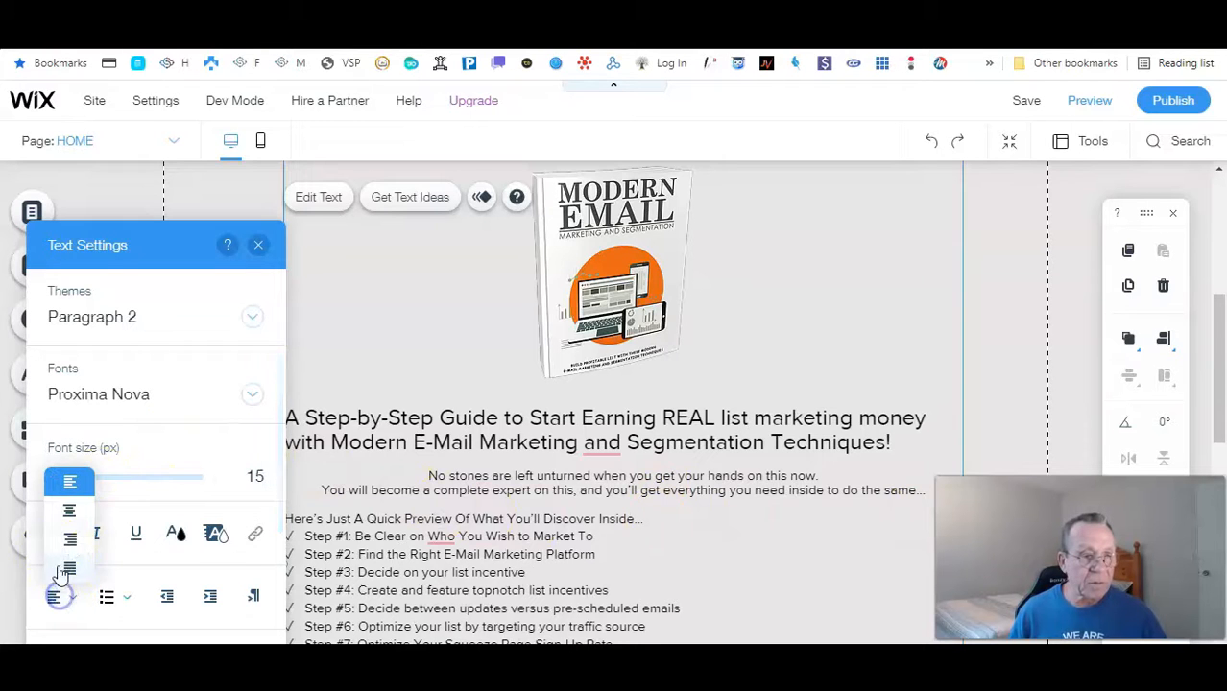
pyautogui.click(70, 510)
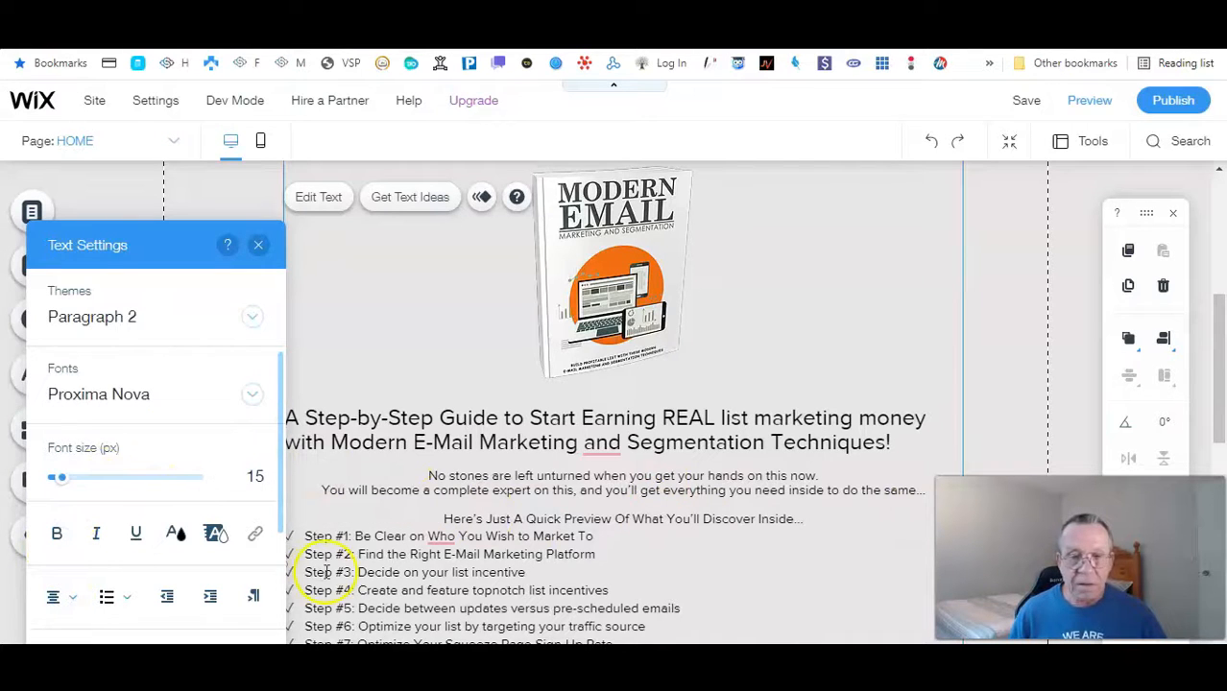
pyautogui.press('Return')
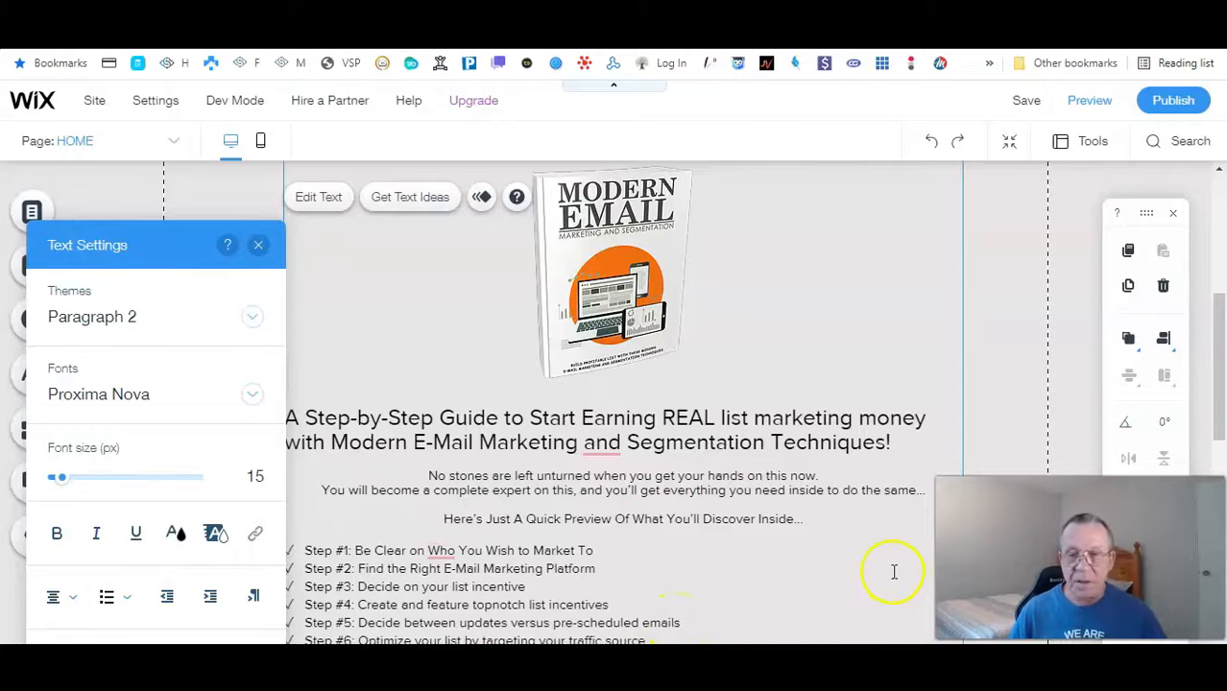
# Step: Style the "Here's Just A Quick Preview Of What You'll Discover Inside..." line as Heading 5
pyautogui.moveTo(808, 515); pyautogui.dragTo(440, 515)
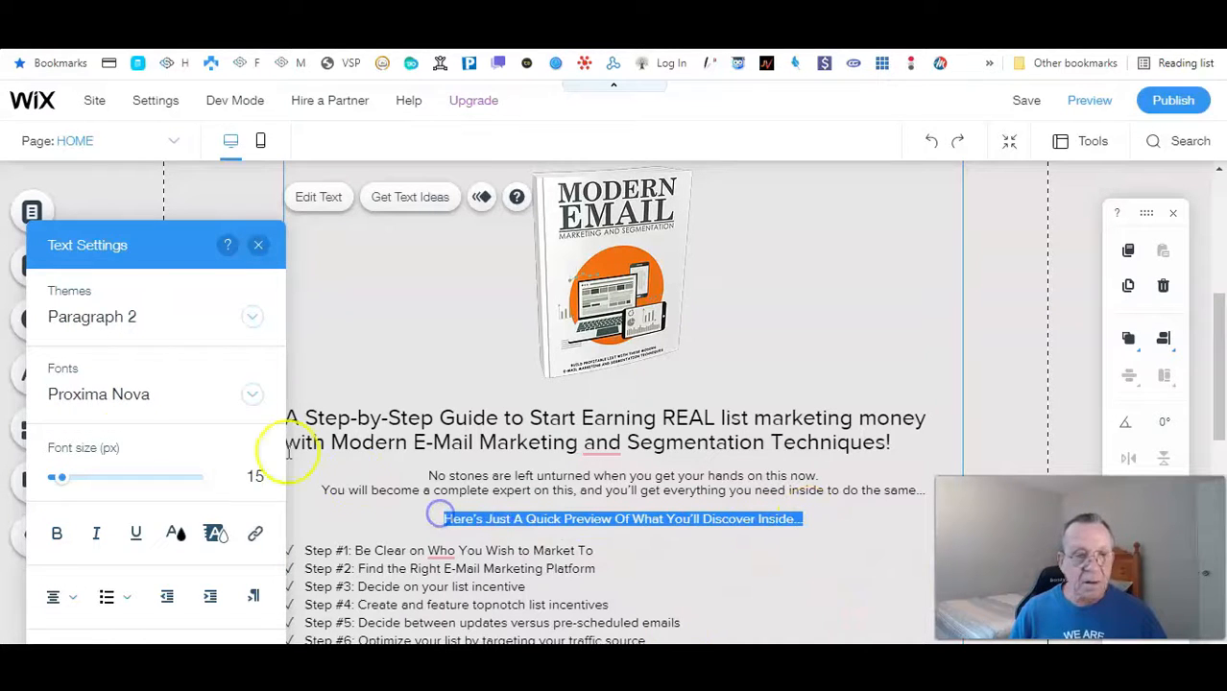
pyautogui.click(103, 326)
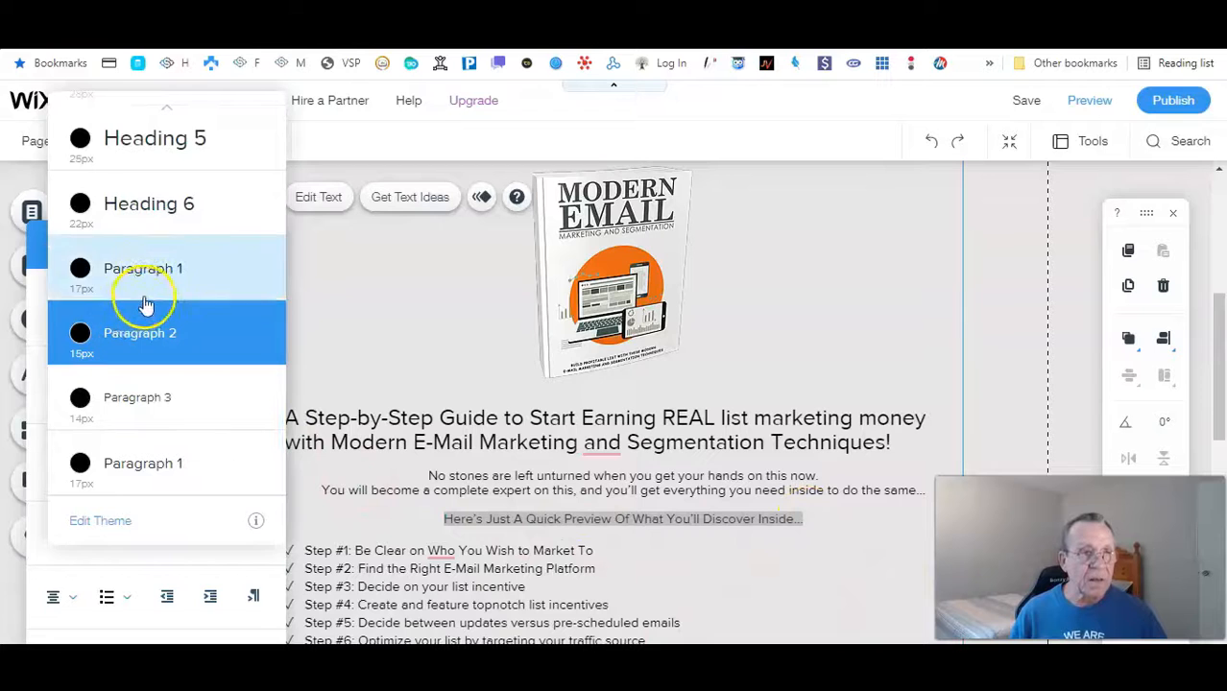
pyautogui.scroll(3, 144, 304)
pyautogui.click(151, 384)
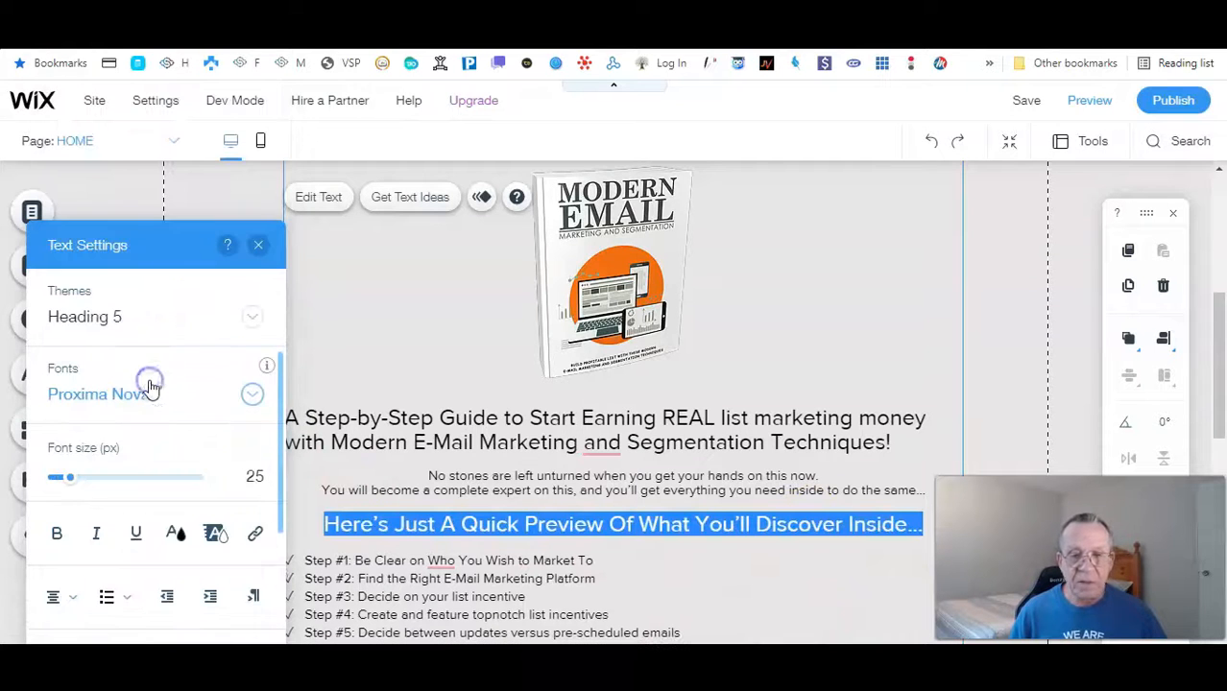
pyautogui.click(761, 600)
# Step: Insert a blank line between the Step #8 bullet and "Plus, a whole lot more..."
pyautogui.scroll(-1, 779, 616)
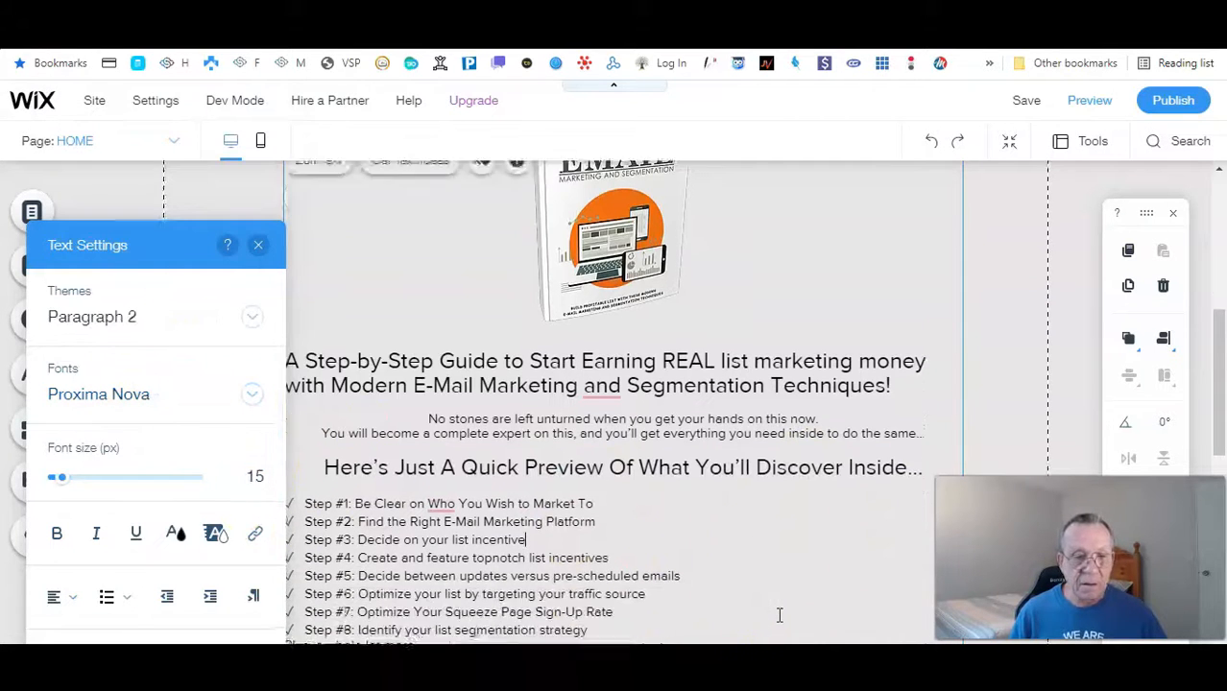
pyautogui.scroll(-4, 779, 615)
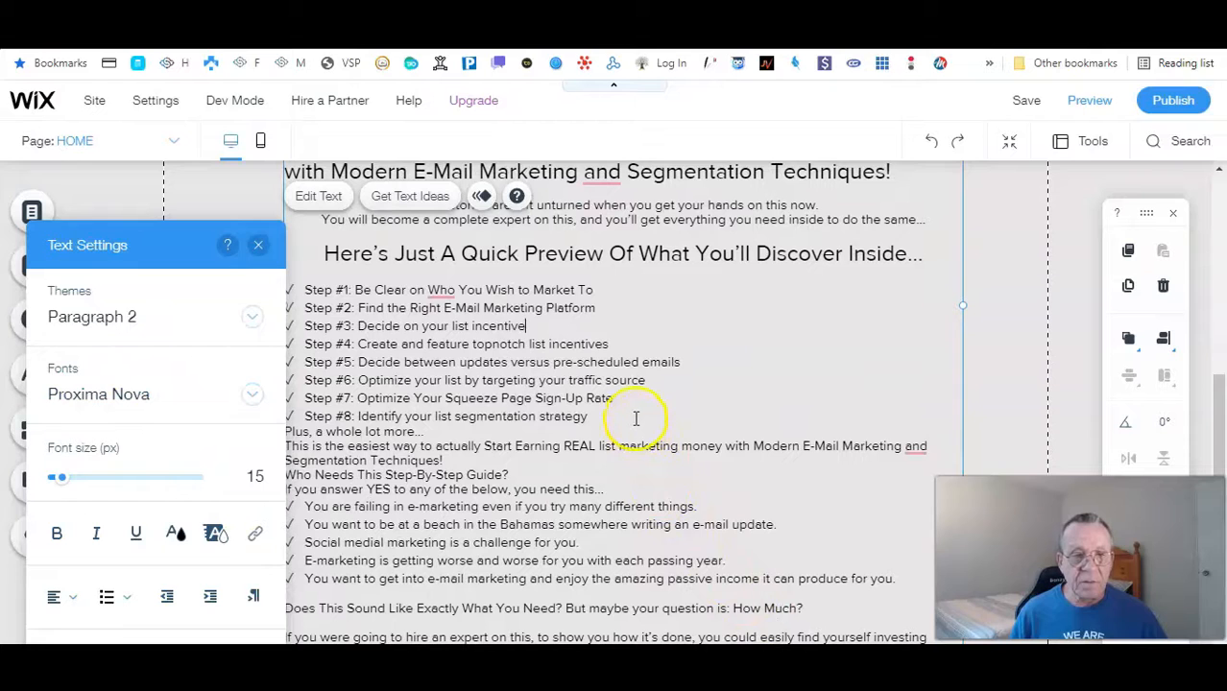
pyautogui.press('Return')
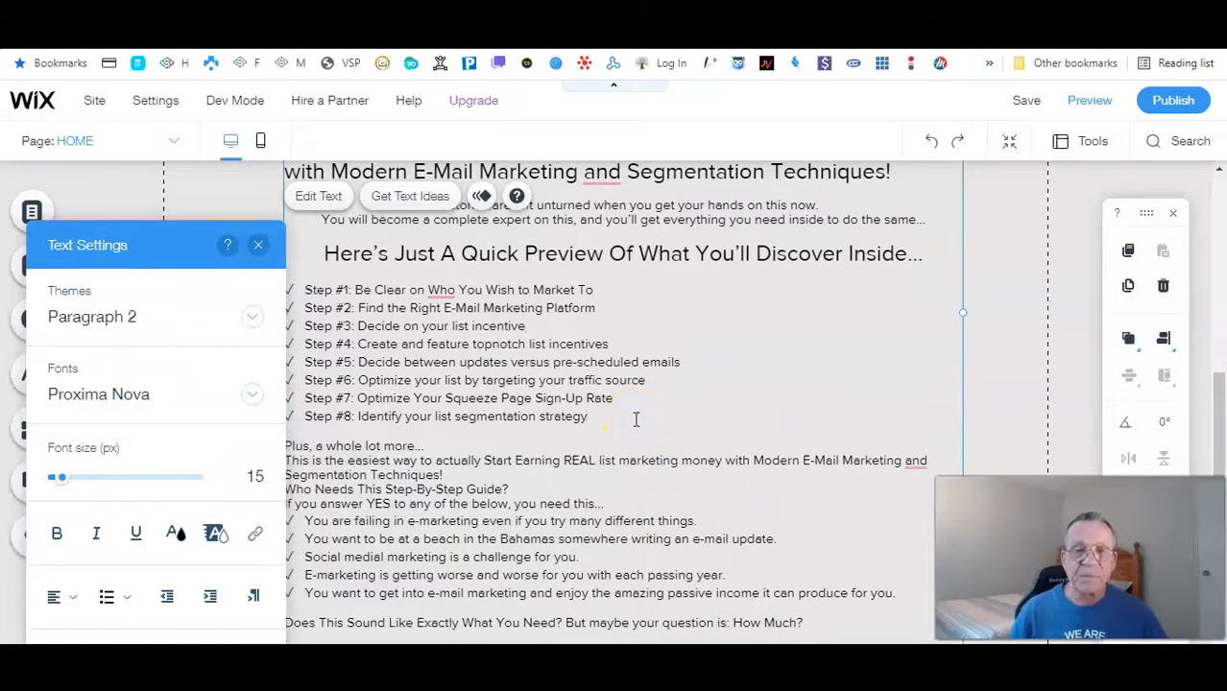
# Step: Accept the Grammarly corrections "And" in the "A Step-by-Step Guide..." heading and "Whom" in the Step #1 bullet
pyautogui.moveTo(606, 175)
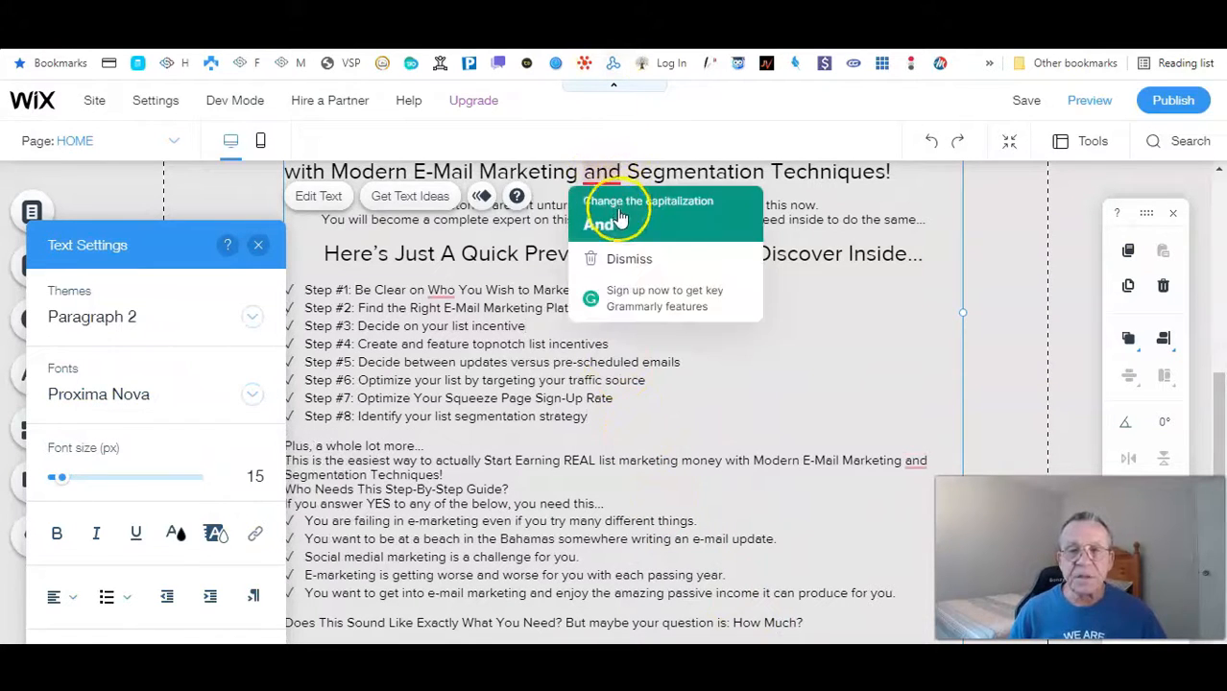
pyautogui.click(605, 223)
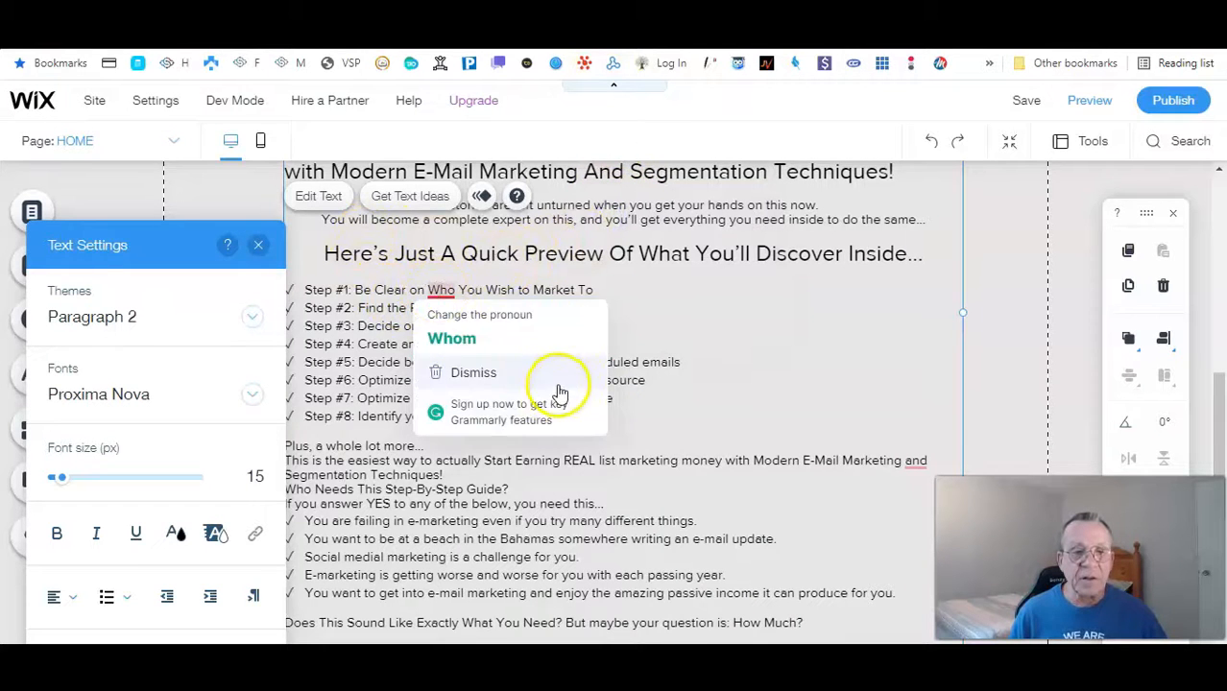
pyautogui.scroll(4, 705, 368)
pyautogui.scroll(-4, 705, 368)
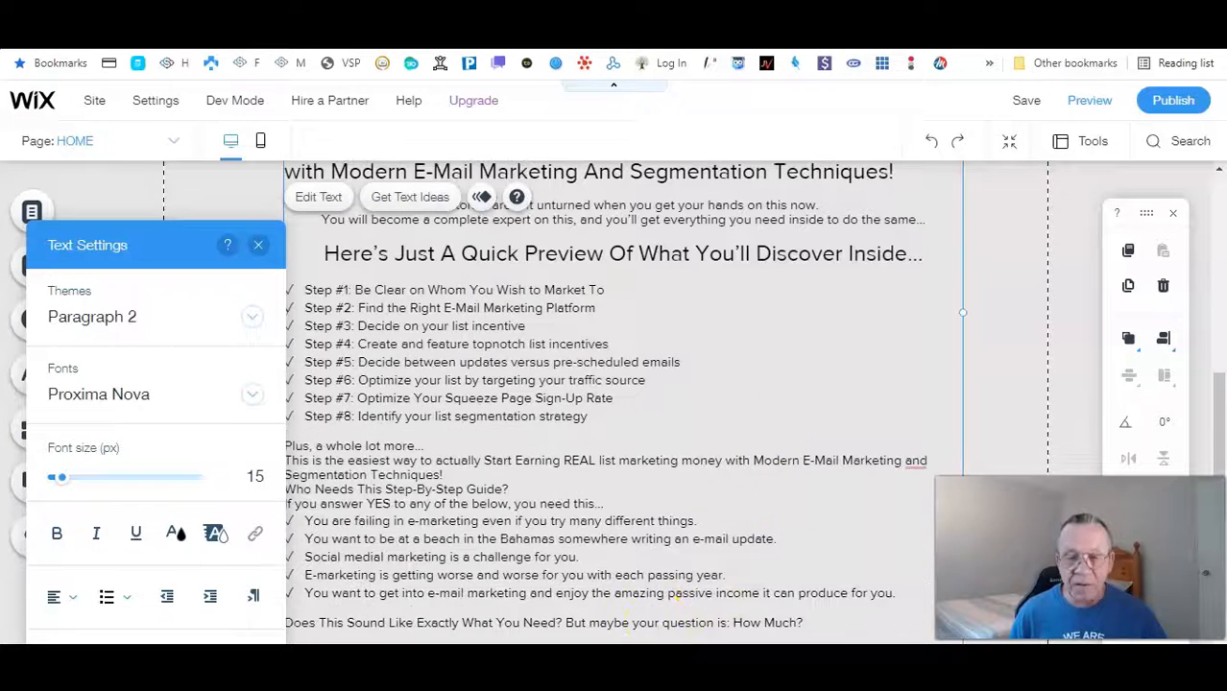
# Step: Switch to the Word sales letter, examine the formatting from the step list through "Who Needs This Step-By-Step Guide?", and return to Wix
pyautogui.hotkey('alt', 'Tab')
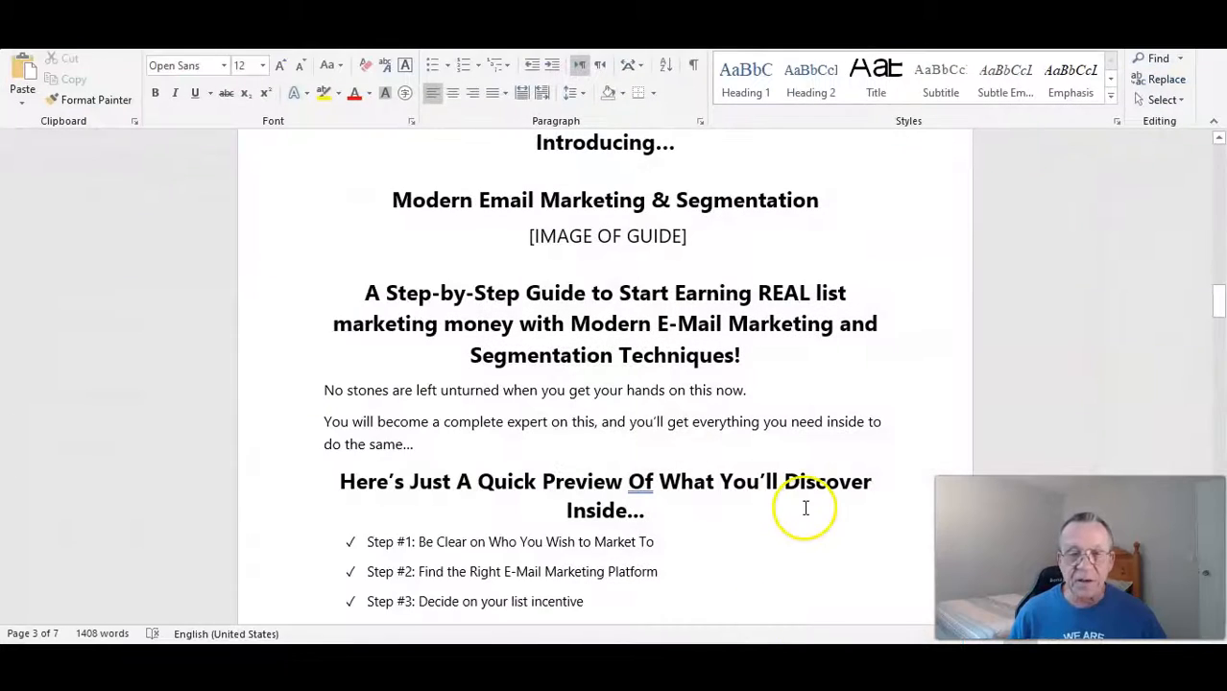
pyautogui.scroll(-3, 805, 495)
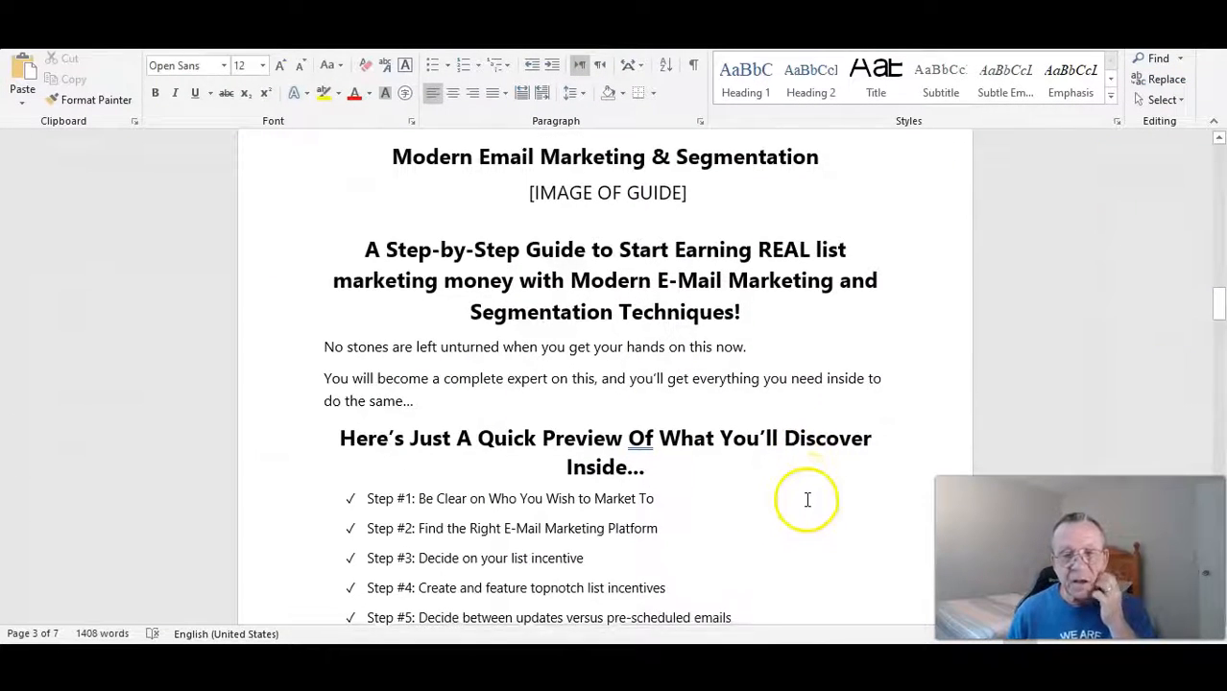
pyautogui.scroll(-2, 804, 484)
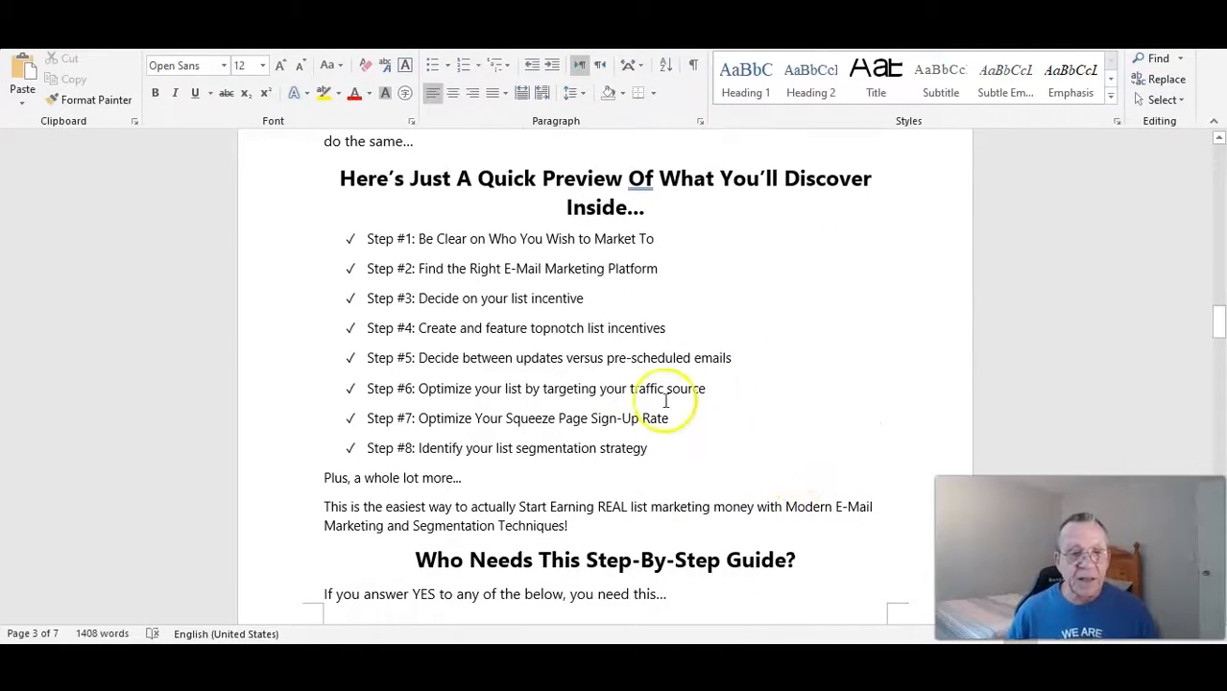
pyautogui.scroll(-3, 656, 417)
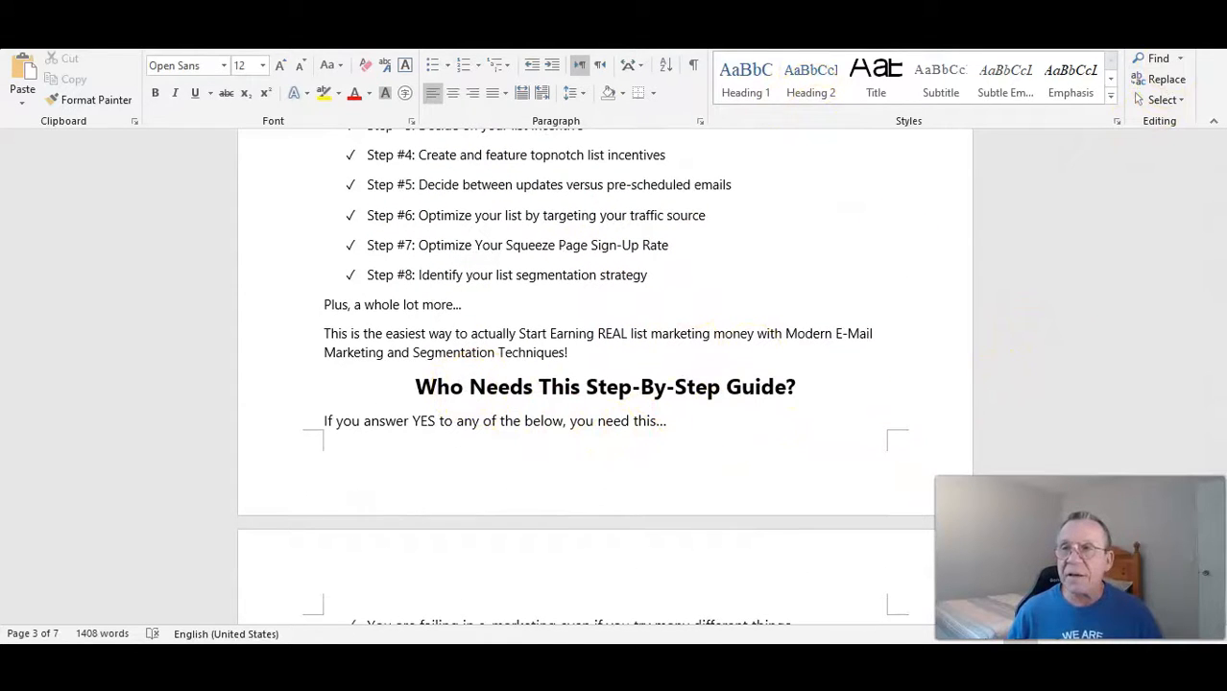
pyautogui.click(1125, 15)
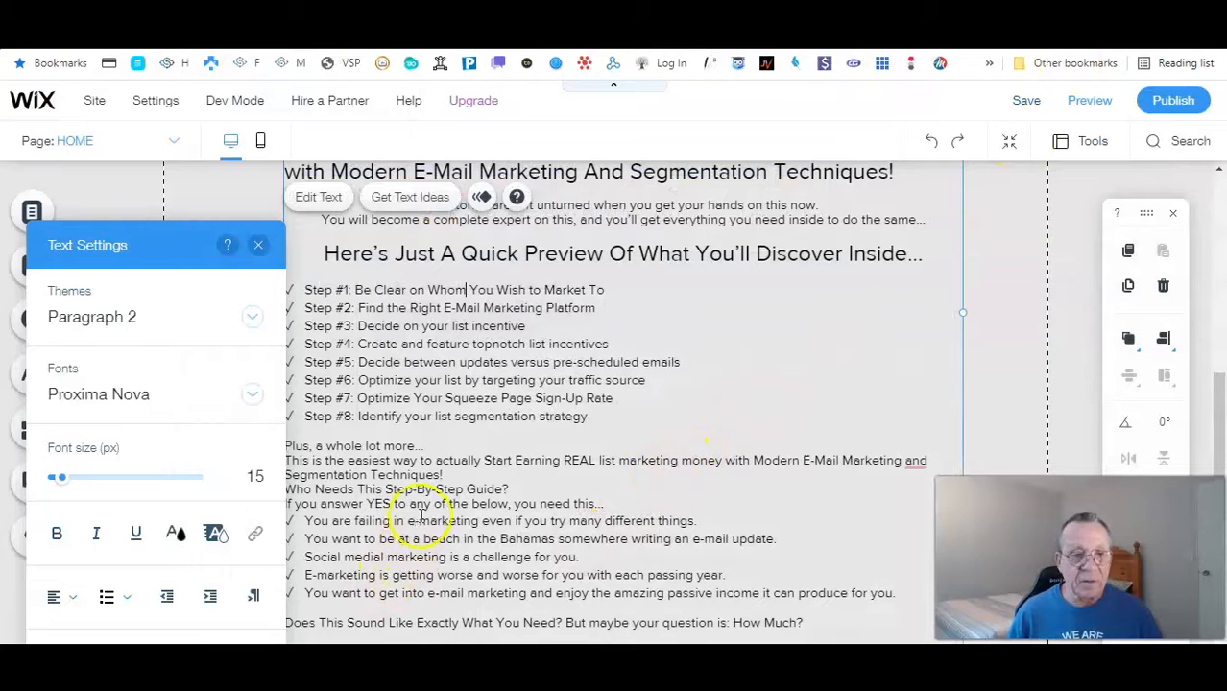
# Step: Add a blank line above "Who Needs This Step-By-Step Guide?" and center that line
pyautogui.click(468, 473)
pyautogui.press('Return')
pyautogui.tripleClick(533, 497)
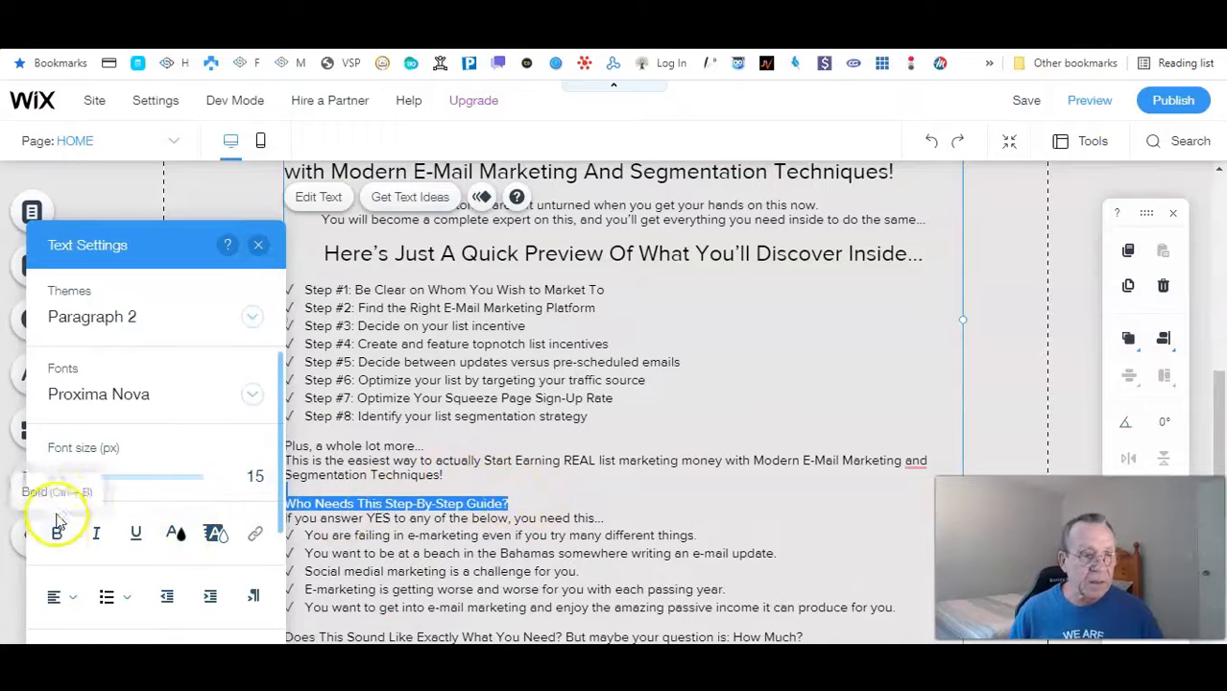
pyautogui.click(53, 596)
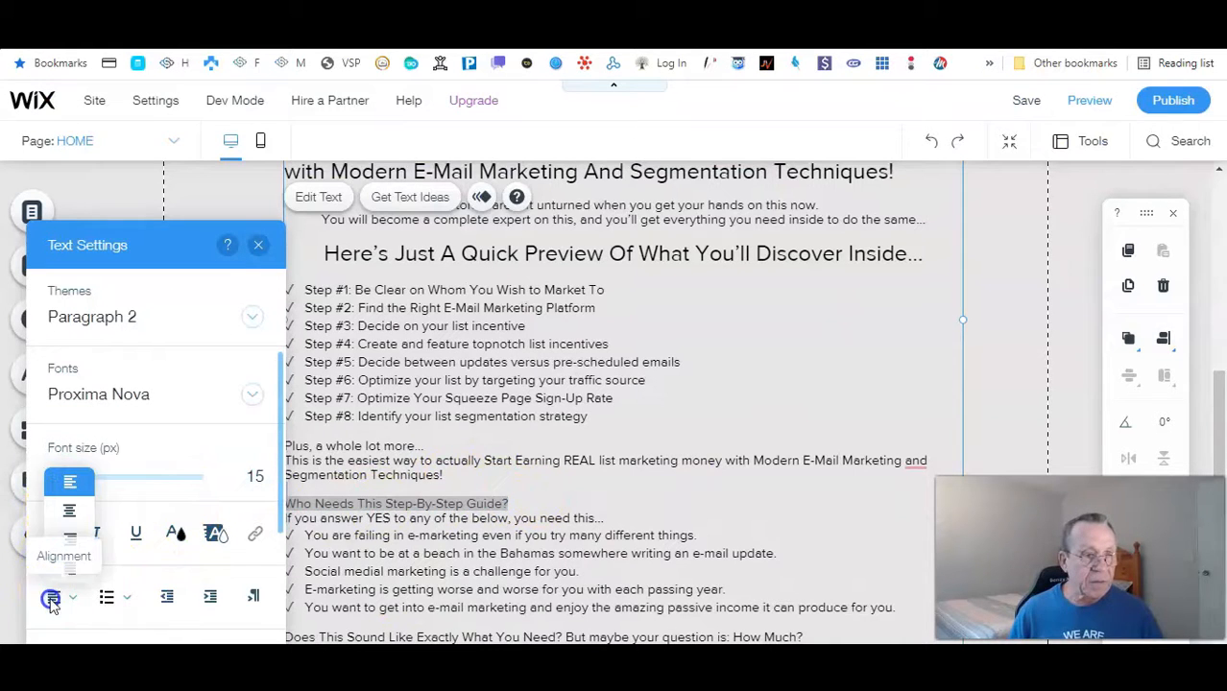
pyautogui.click(69, 509)
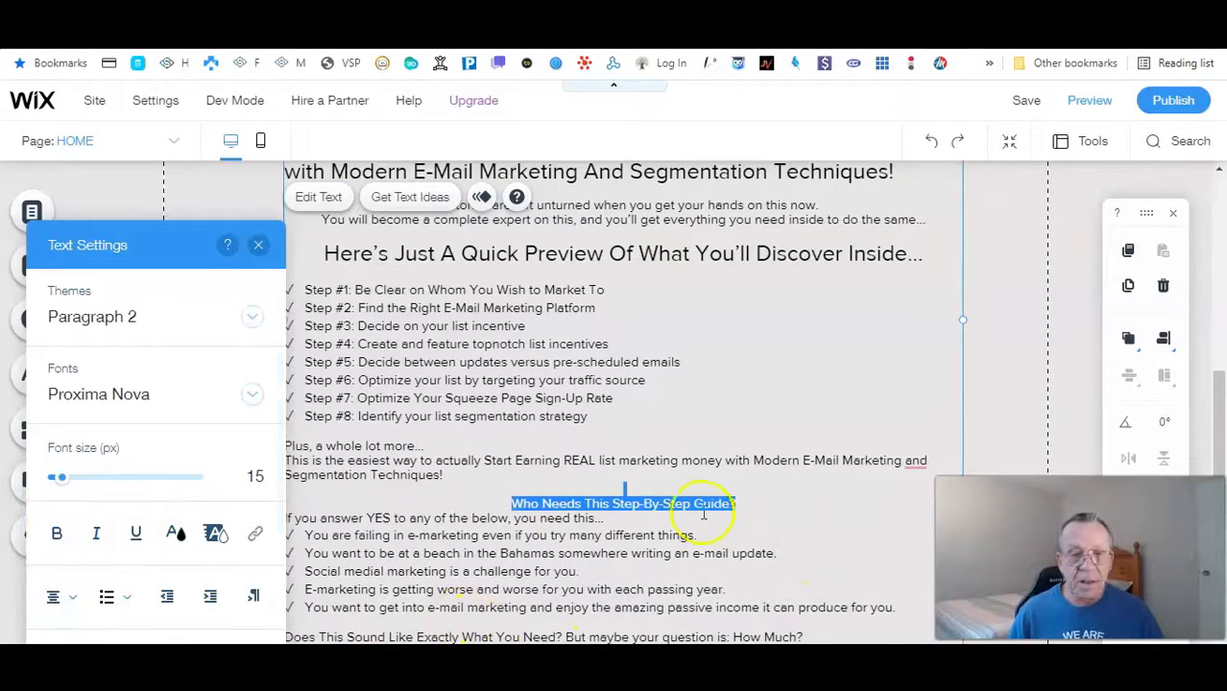
# Step: Style the "Who Needs This Step-By-Step Guide?" line as Heading 6
pyautogui.click(158, 317)
pyautogui.scroll(1, 179, 154)
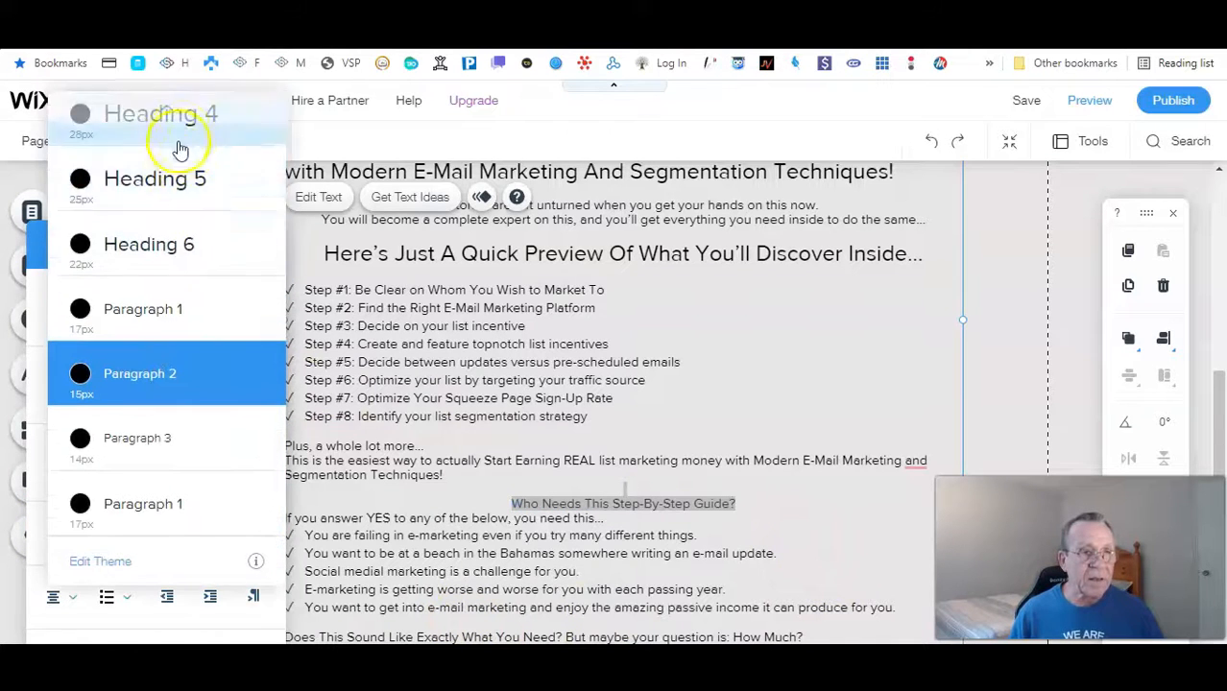
pyautogui.click(184, 246)
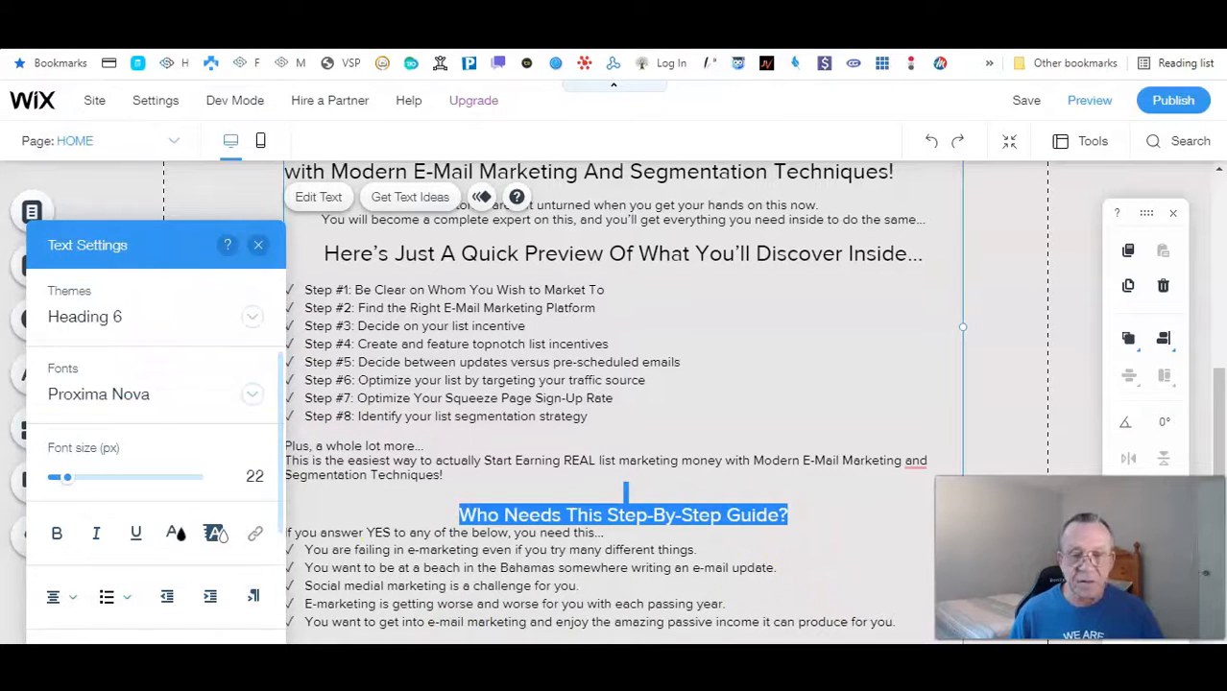
pyautogui.click(833, 518)
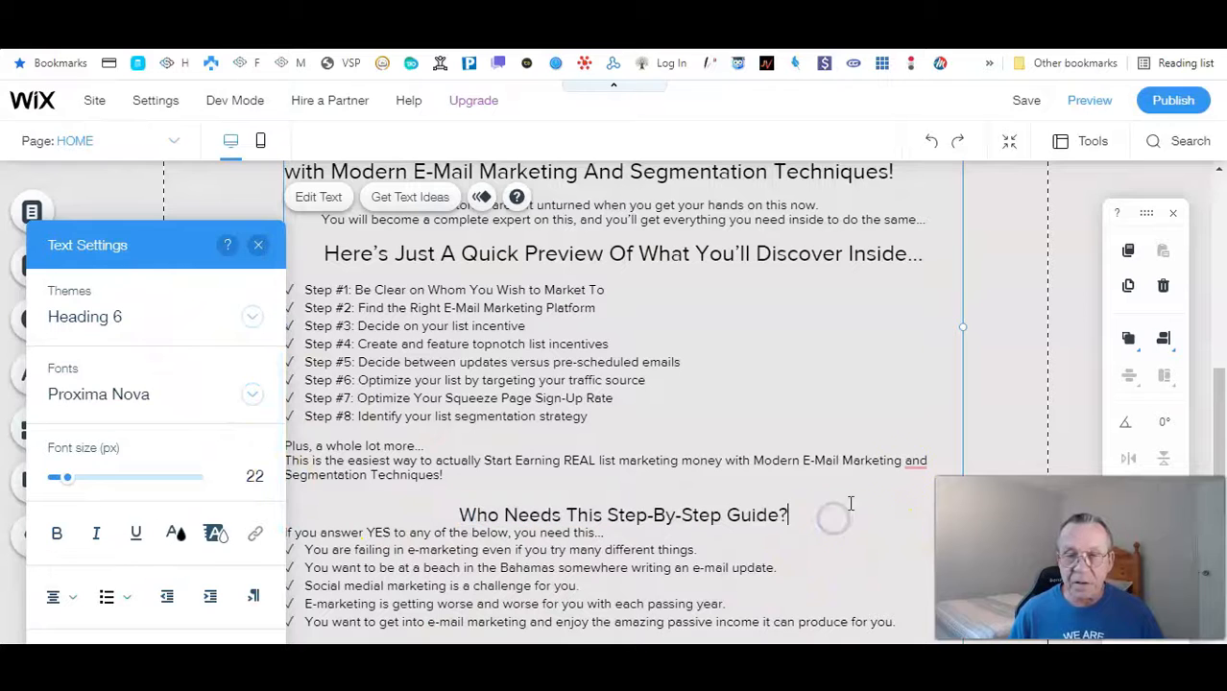
# Step: Accept the "And" capitalization in the "This is the easiest way..." sentence and add a blank line below "Who Needs This Step-By-Step Guide?"
pyautogui.moveTo(914, 462)
pyautogui.click(908, 522)
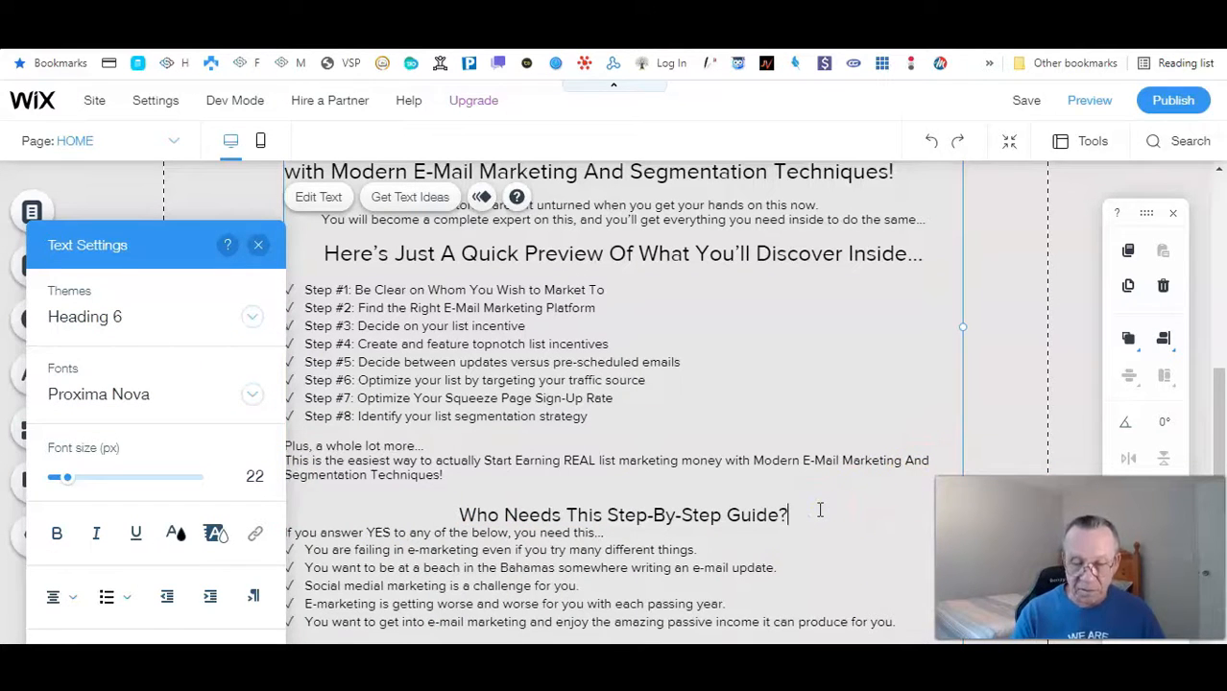
pyautogui.press('Return')
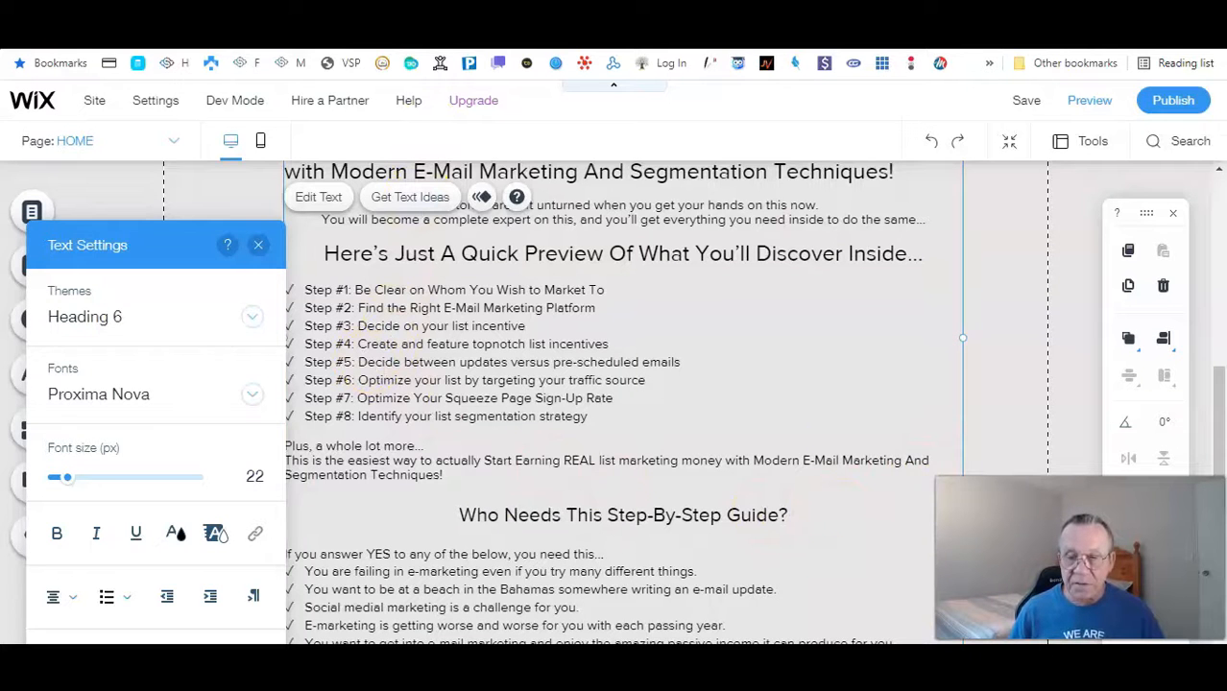
# Step: Check the Word sales letter's formatting from the "You are failing in e-marketing" bullets through "How Much?", then find the matching copy in Wix
pyautogui.hotkey('alt', 'Tab')
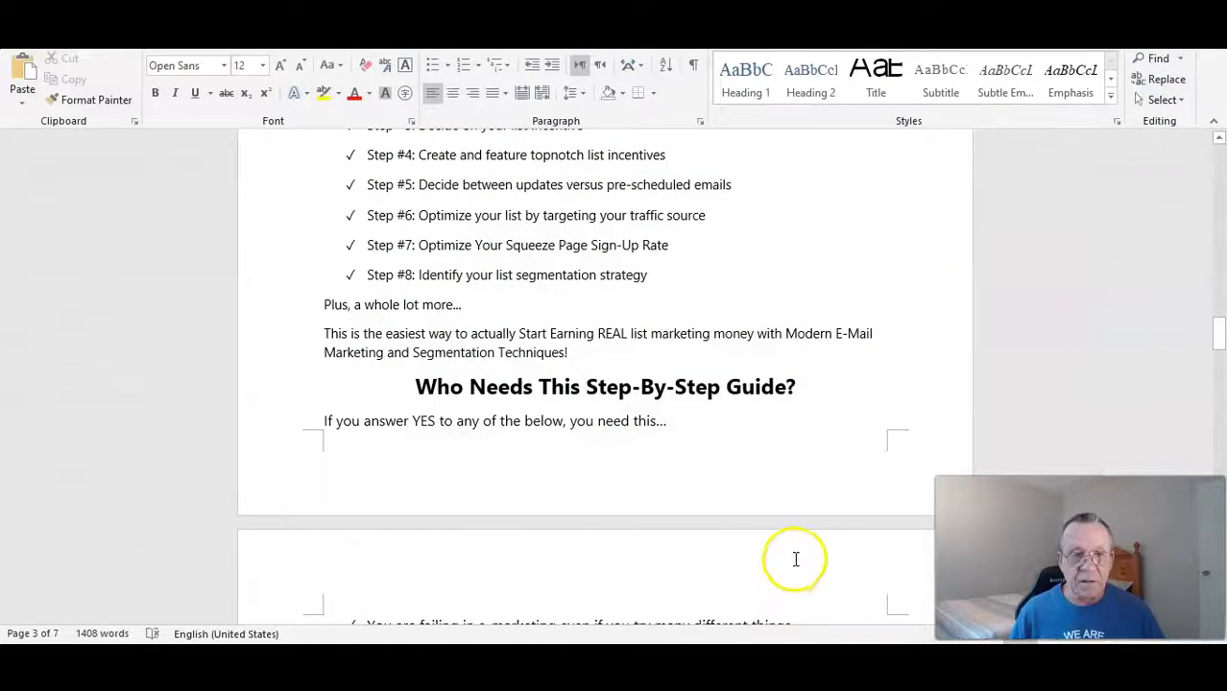
pyautogui.scroll(-4, 794, 558)
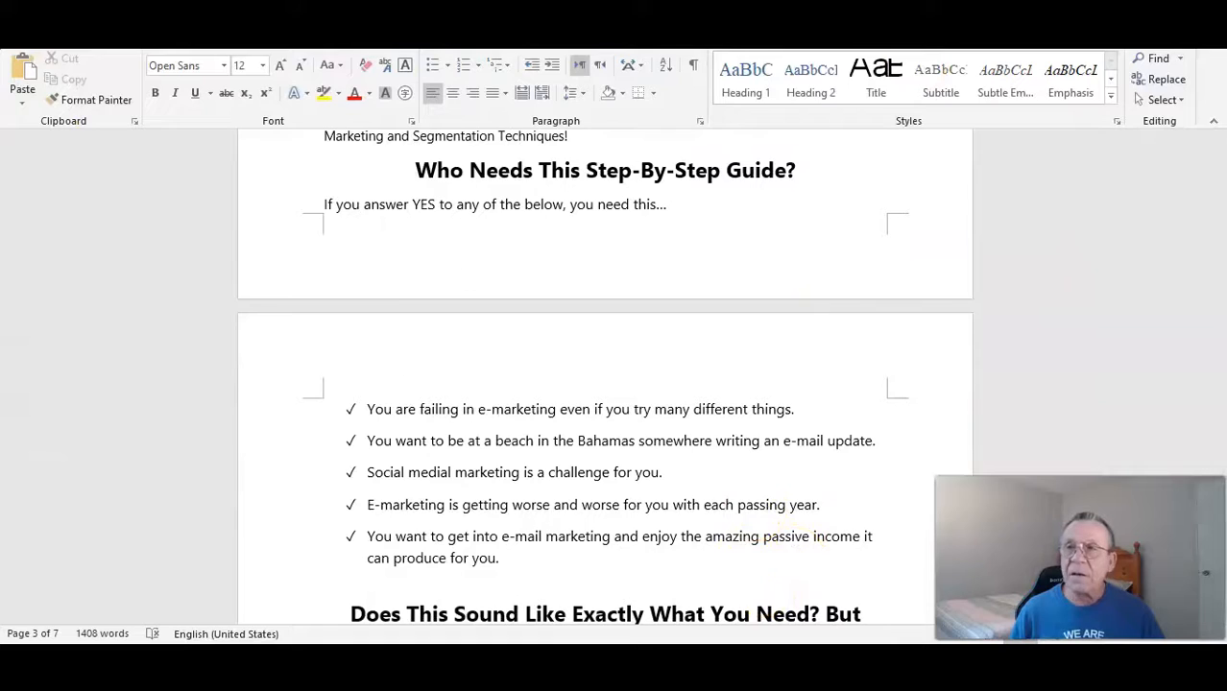
pyautogui.scroll(-2, 699, 490)
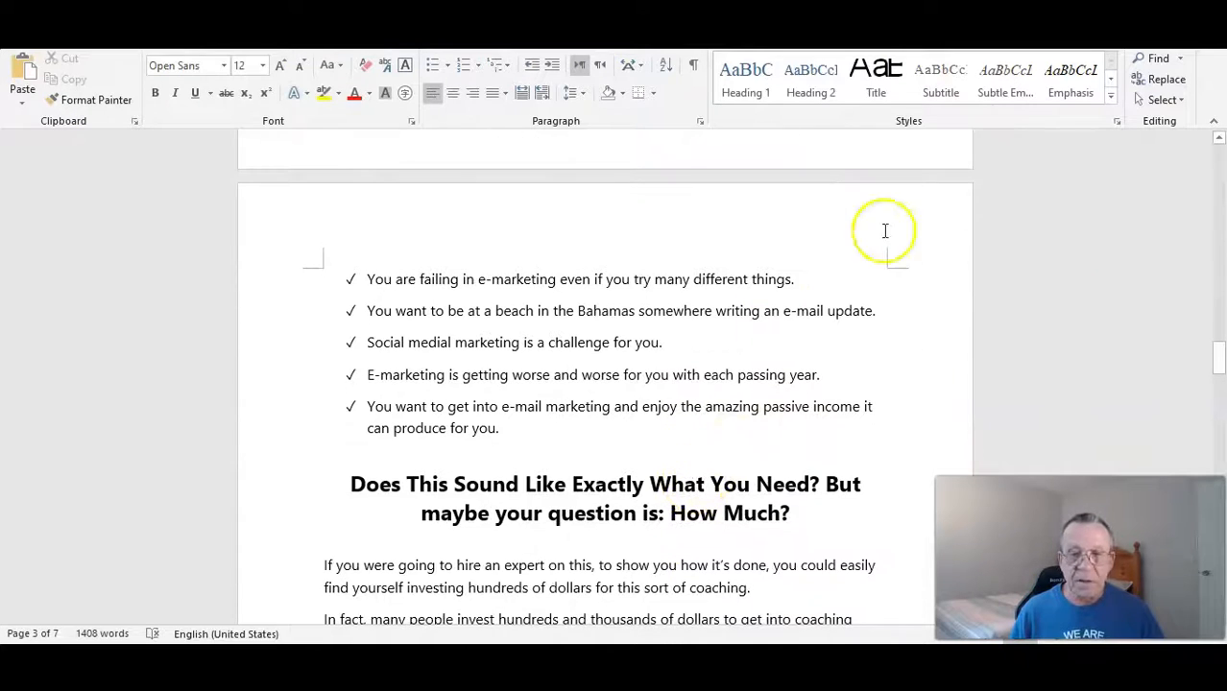
pyautogui.hotkey('alt', 'Tab')
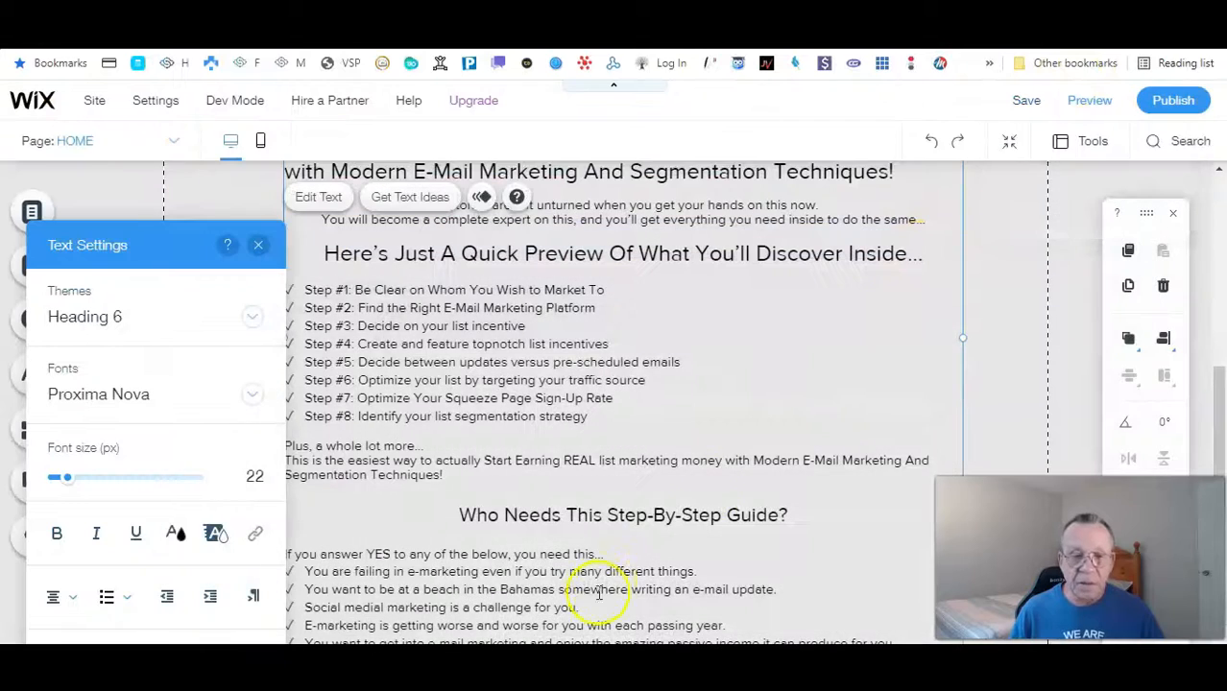
pyautogui.scroll(-4, 606, 577)
pyautogui.scroll(1, 605, 571)
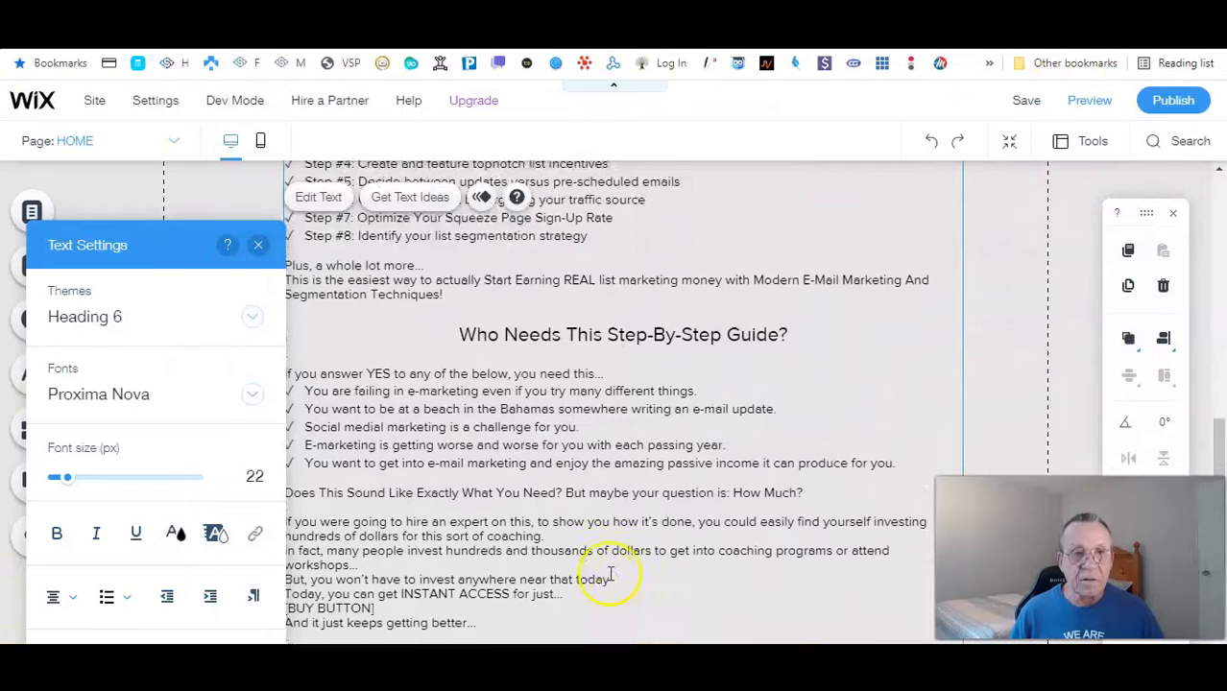
# Step: Add a blank line below "If you answer YES" and style the "Does This Sound Like Exactly What You Need?" line as Heading 6 with a smaller font size
pyautogui.click(628, 373)
pyautogui.press('Return')
pyautogui.moveTo(805, 507); pyautogui.dragTo(262, 511)
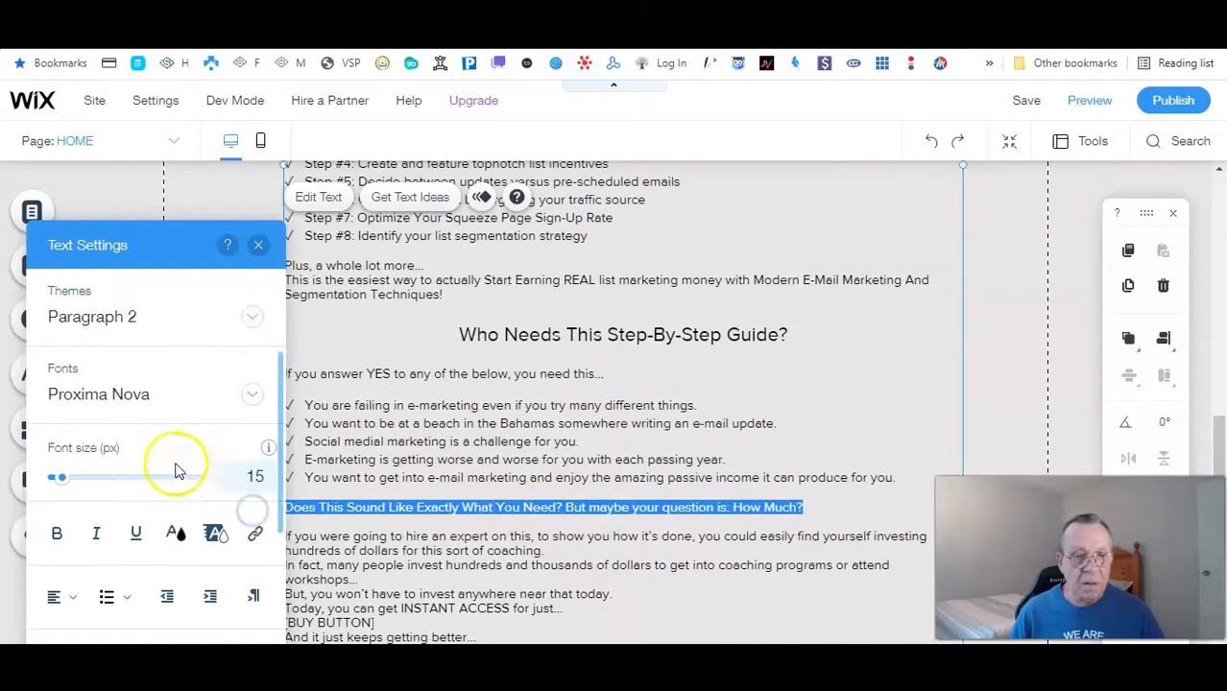
pyautogui.click(100, 321)
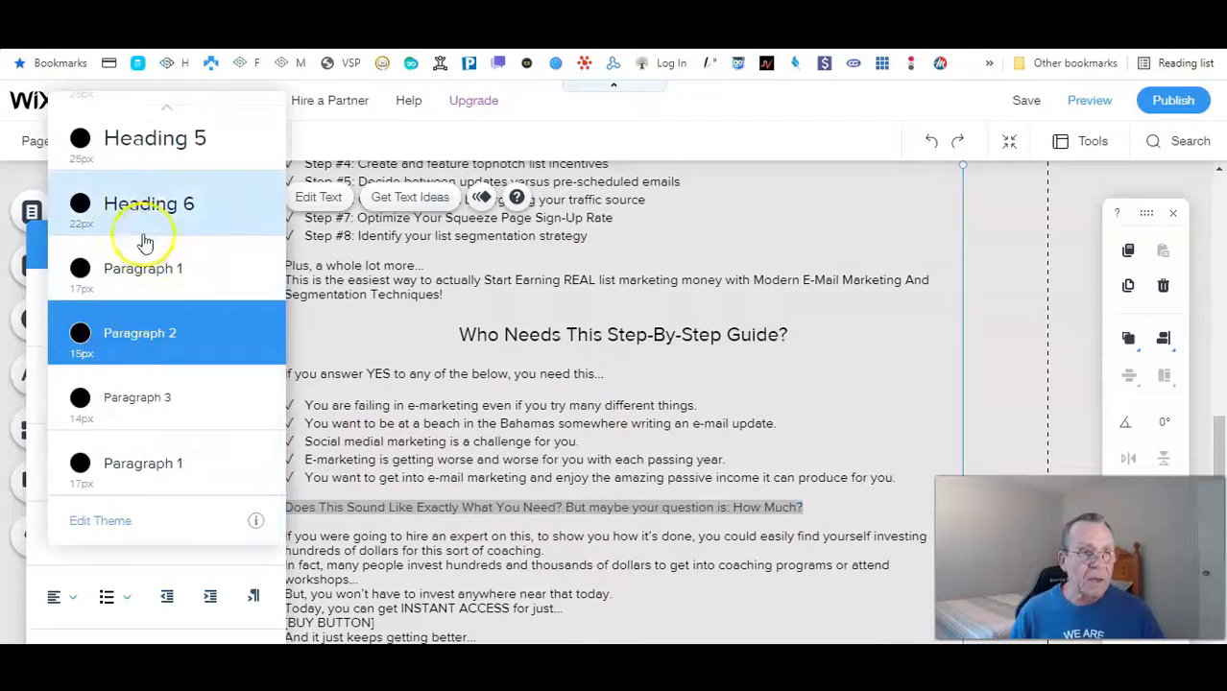
pyautogui.click(154, 208)
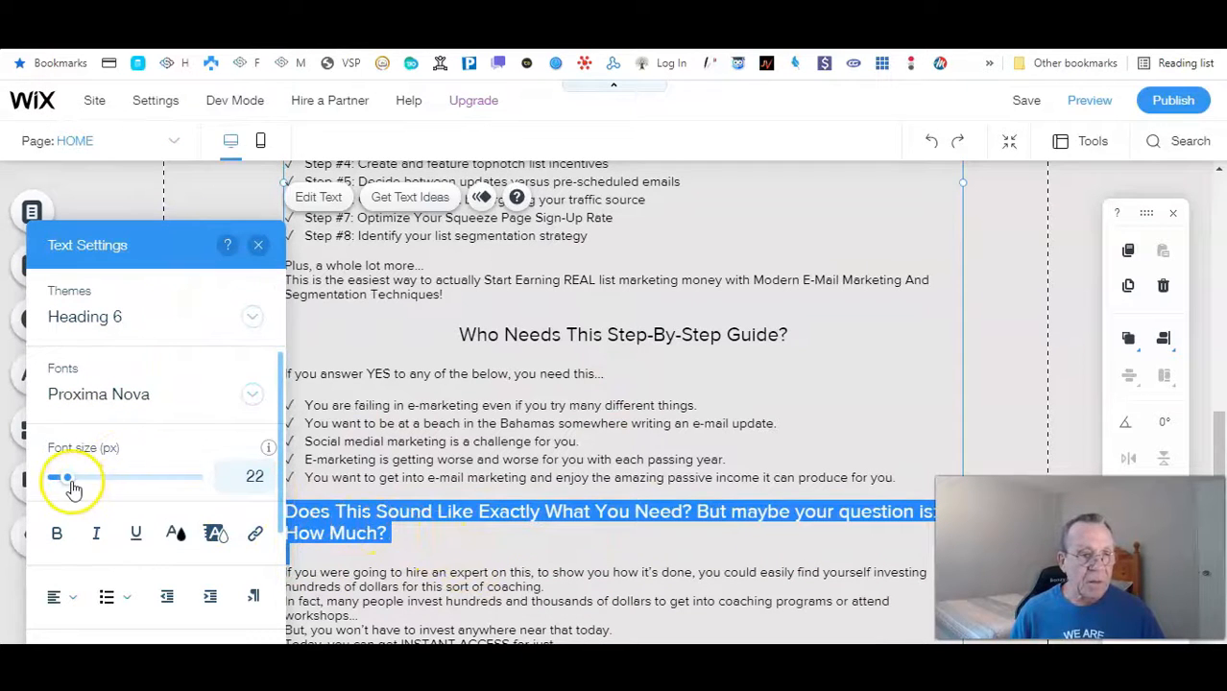
pyautogui.moveTo(67, 487); pyautogui.dragTo(64, 486)
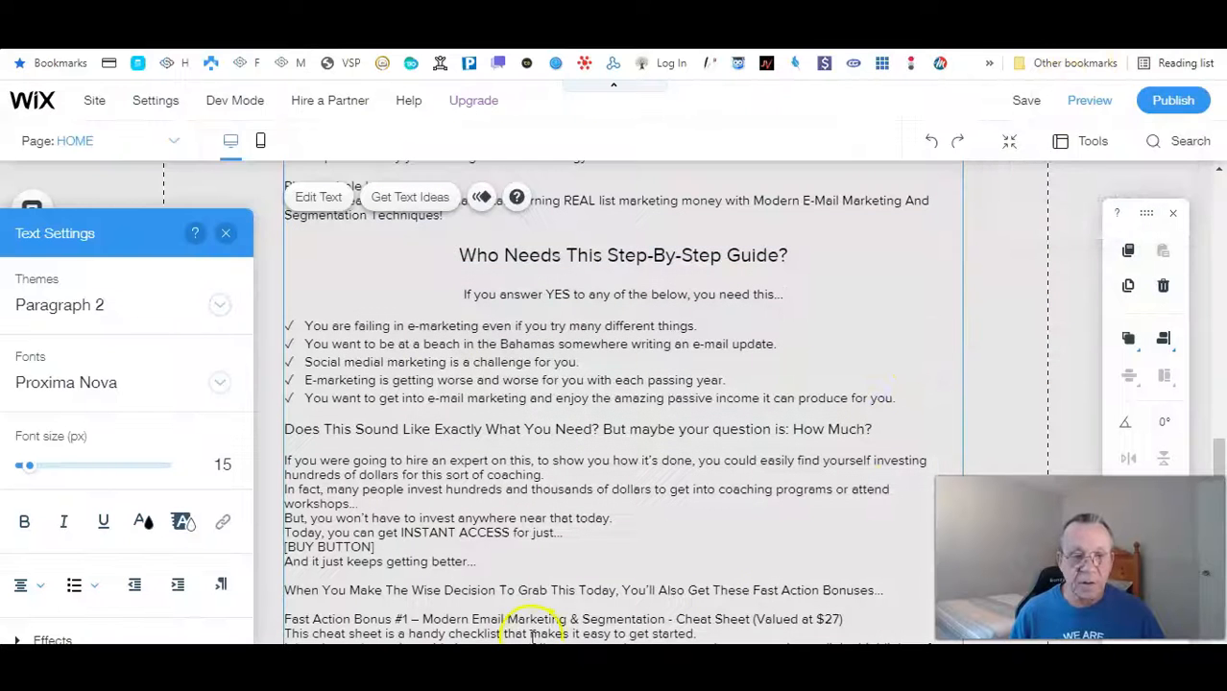
# Step: Separate the "But, you won't have to invest" and "Today, you can get INSTANT ACCESS" lines from the paragraph above, center them and apply Heading 6
pyautogui.press('Return')
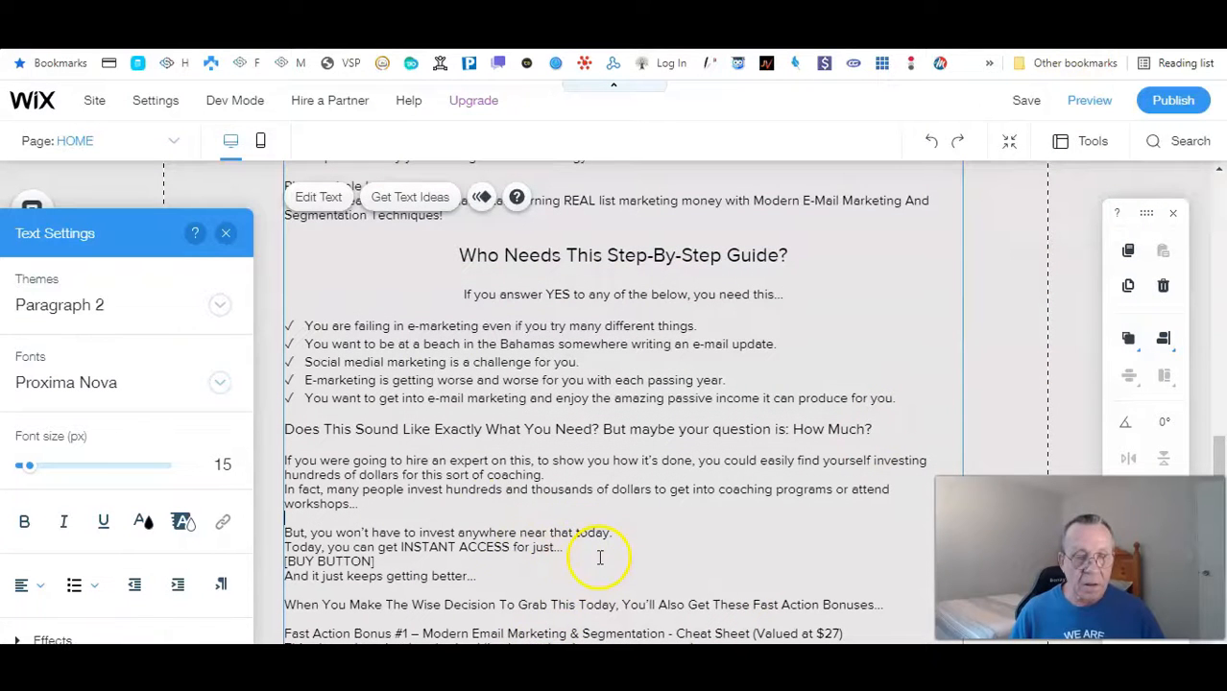
pyautogui.moveTo(574, 549); pyautogui.dragTo(331, 532)
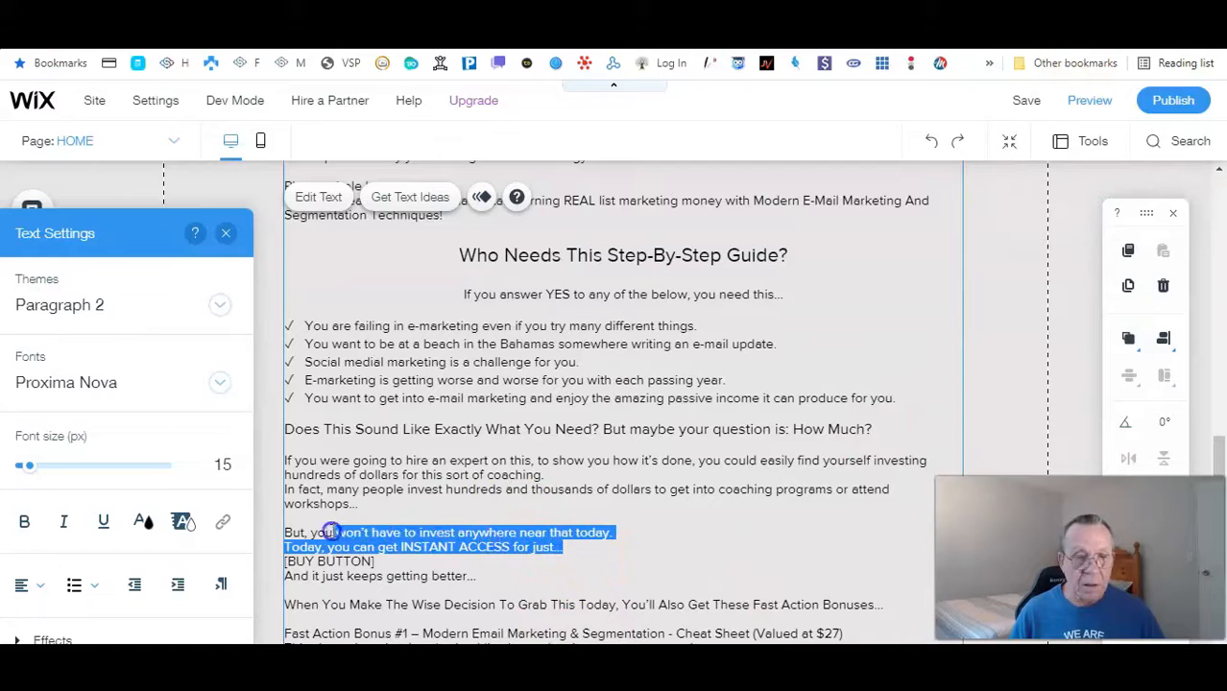
pyautogui.click(26, 583)
pyautogui.click(37, 500)
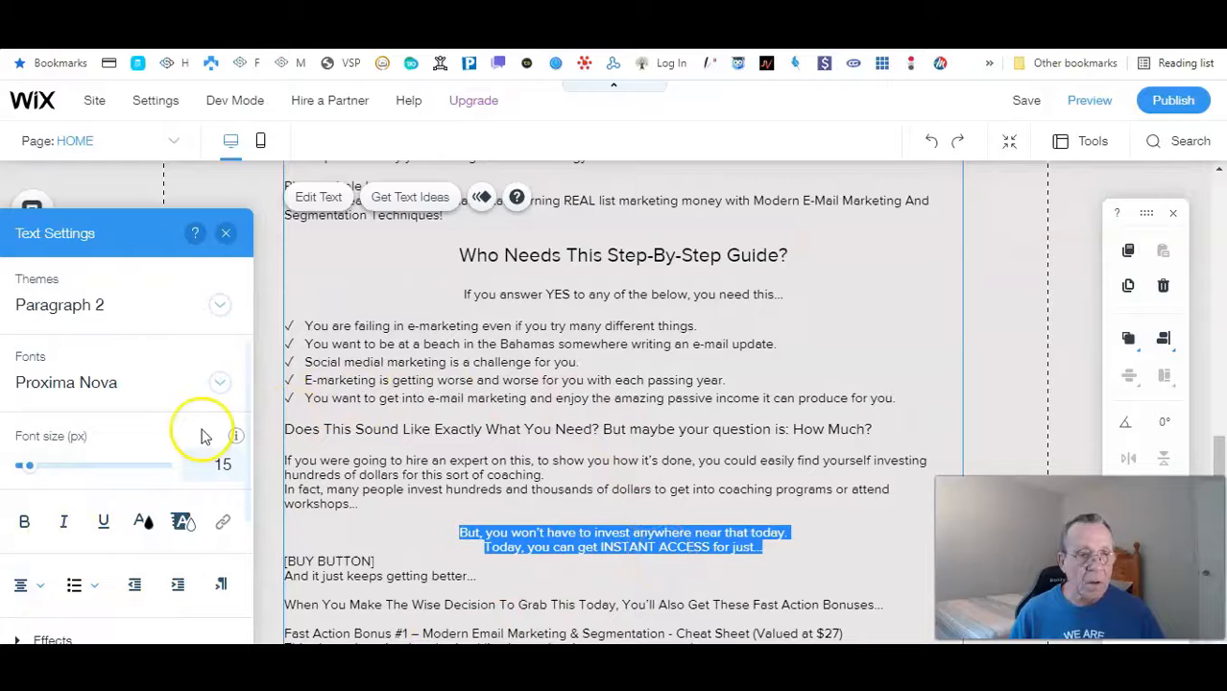
pyautogui.click(44, 321)
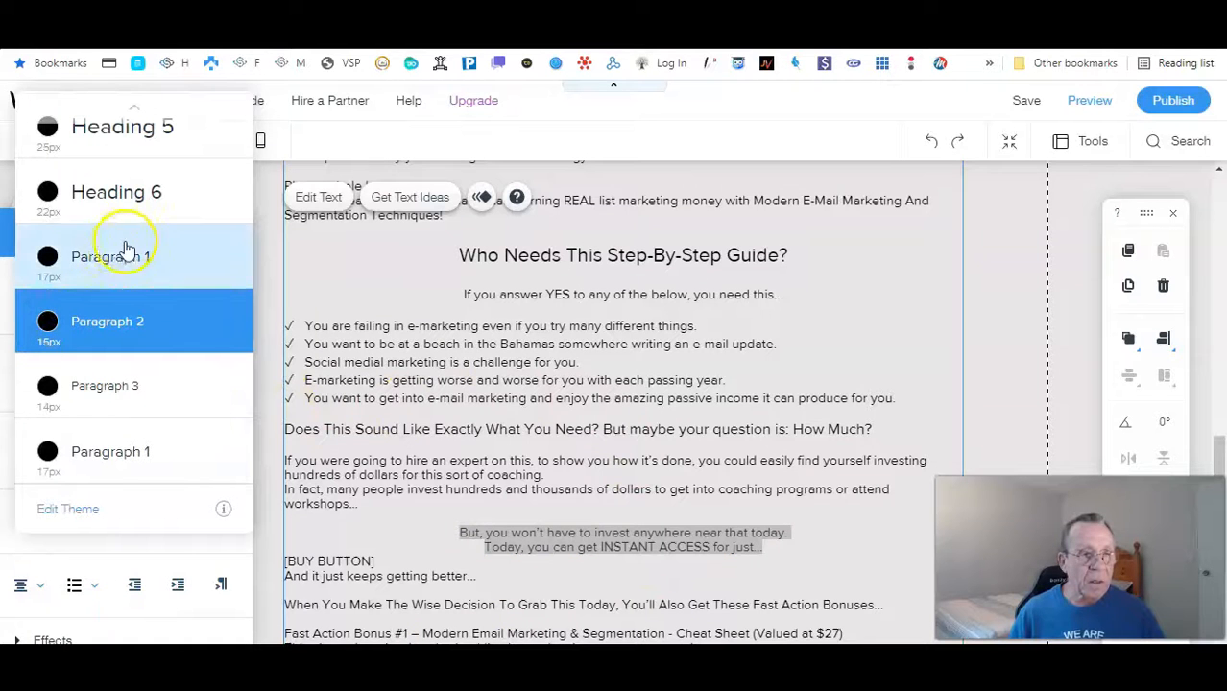
pyautogui.click(147, 206)
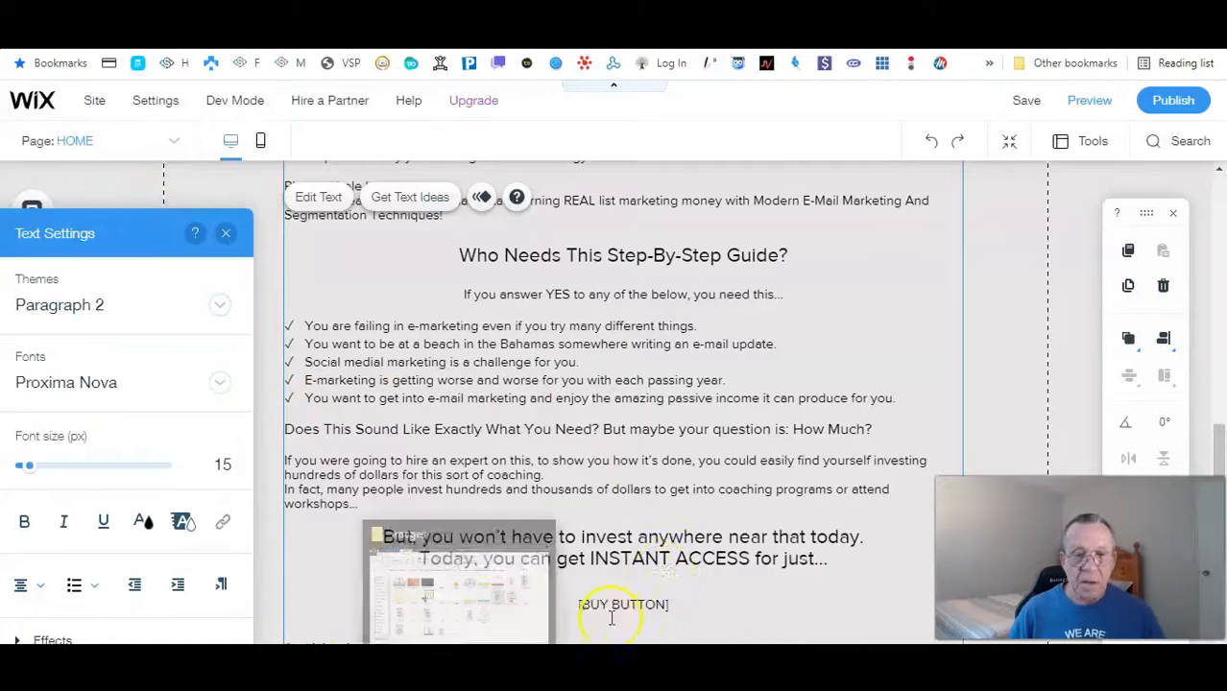
# Step: Upload buy-button-1.png from the images folder to the site files and add it to the page near the [BUY BUTTON] placeholder
pyautogui.scroll(-1, 802, 479)
pyautogui.scroll(-3, 802, 478)
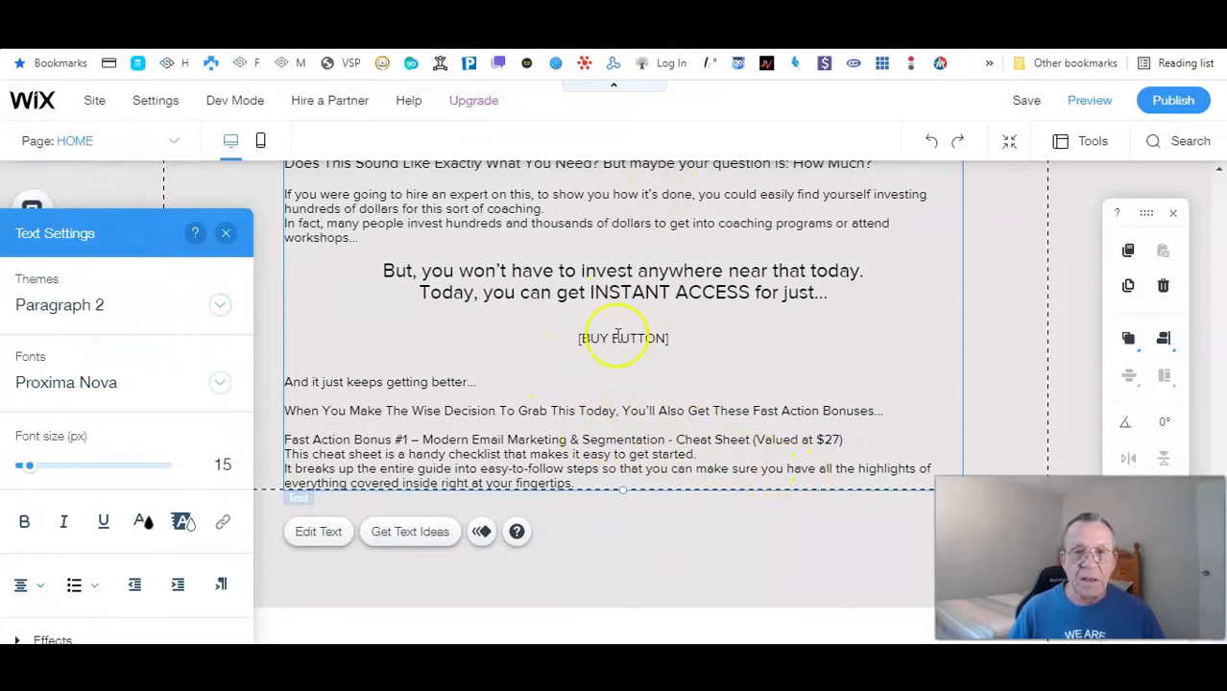
pyautogui.moveTo(649, 335); pyautogui.dragTo(566, 324)
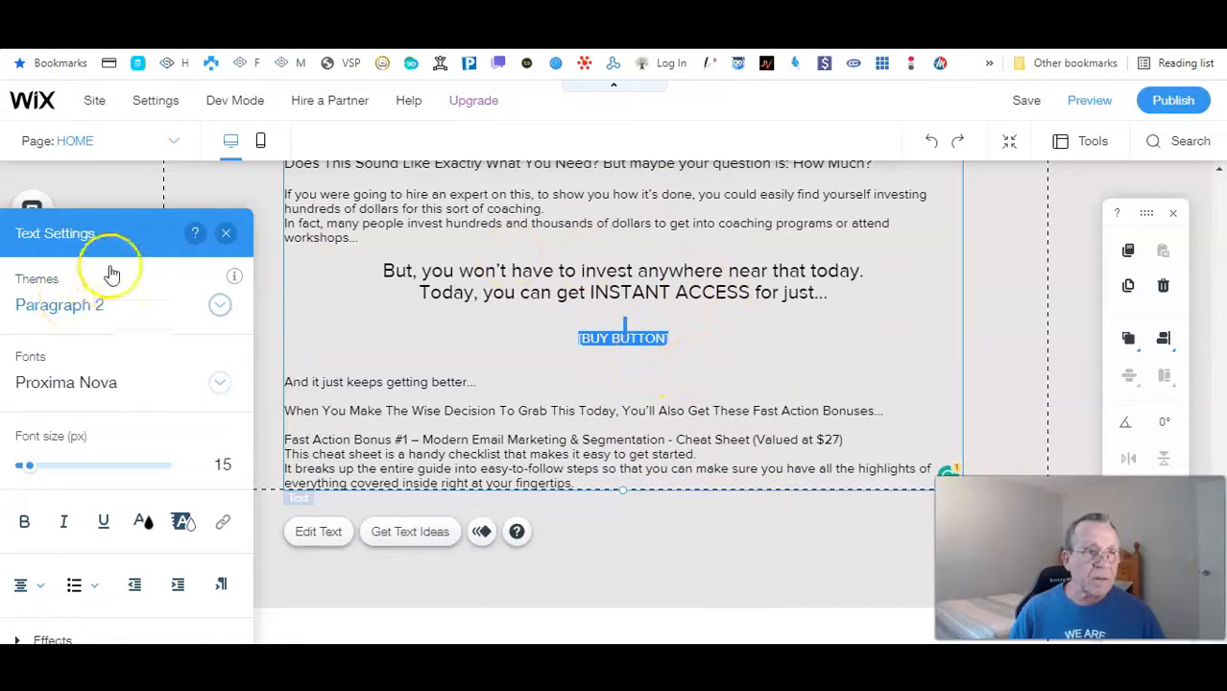
pyautogui.moveTo(142, 230); pyautogui.dragTo(130, 409)
pyautogui.click(32, 319)
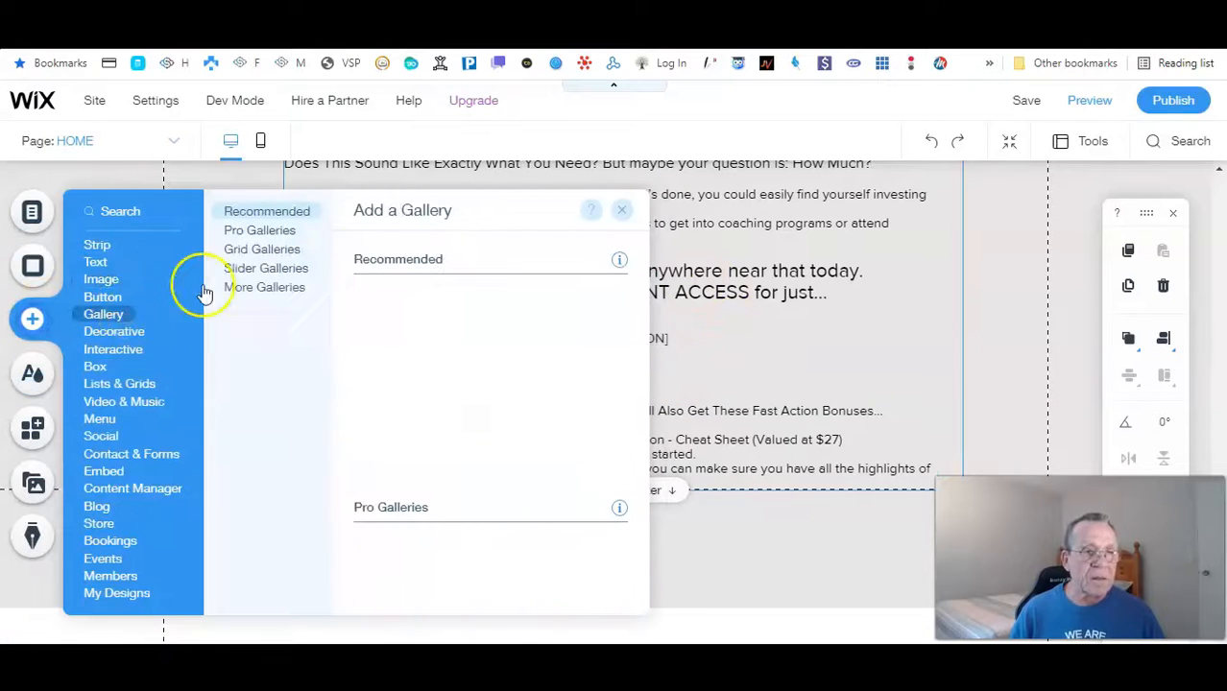
pyautogui.click(100, 279)
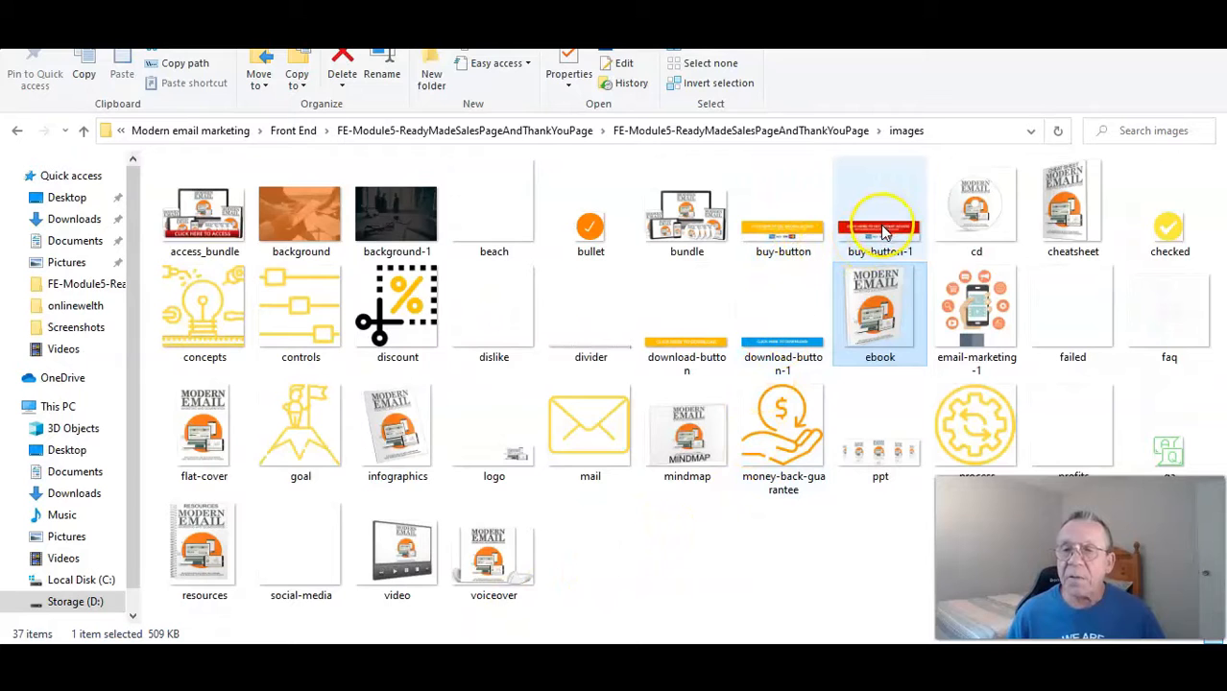
pyautogui.moveTo(884, 233); pyautogui.dragTo(504, 404)
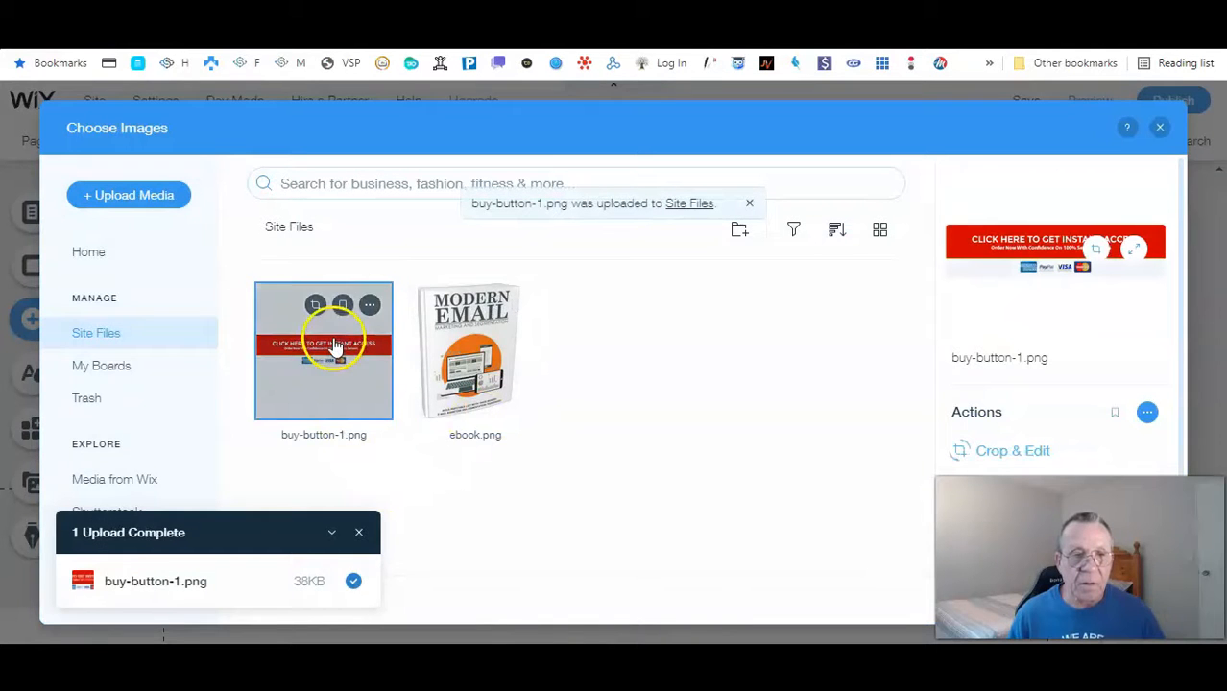
pyautogui.doubleClick(347, 352)
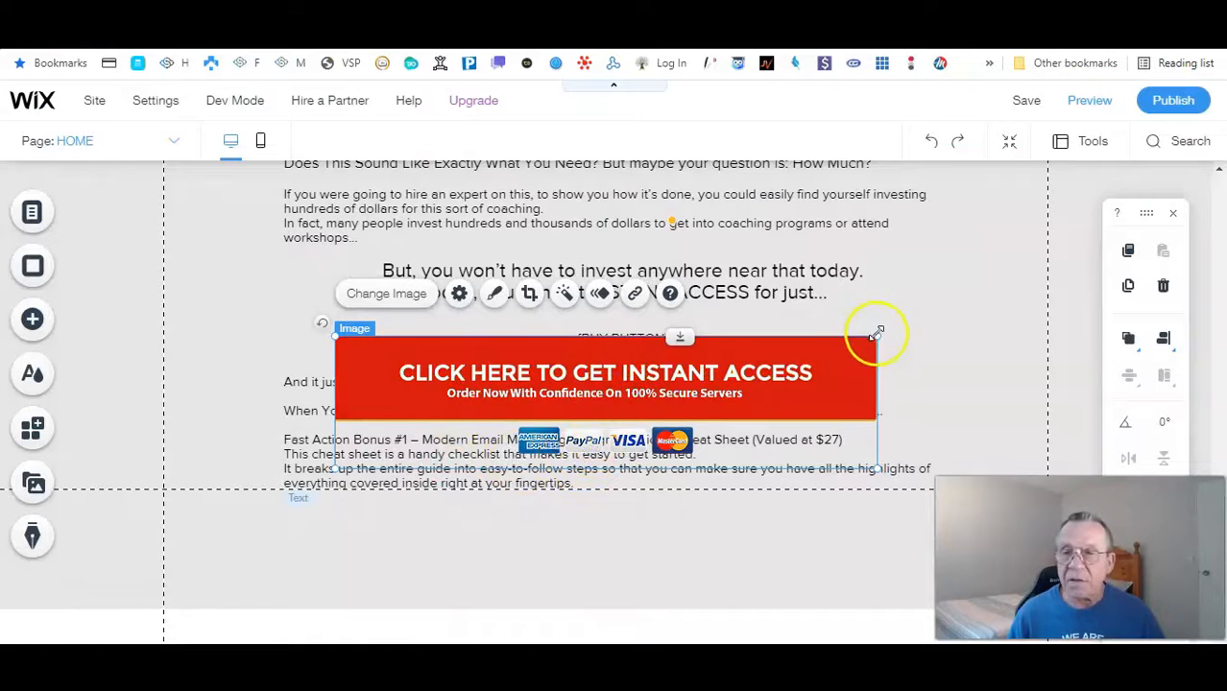
# Step: Shrink the red buy button image to about half its width and start deleting the [BUY BUTTON] placeholder text
pyautogui.moveTo(876, 332); pyautogui.dragTo(619, 419)
pyautogui.click(679, 337)
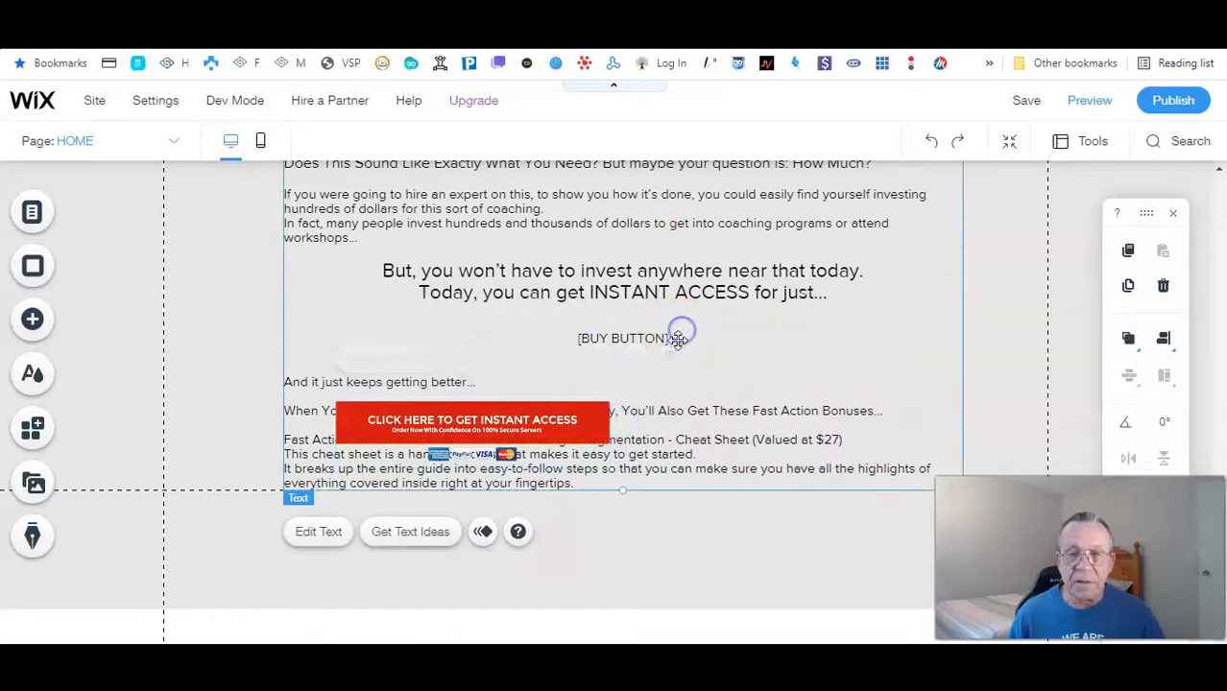
pyautogui.click(679, 339)
pyautogui.click(679, 337)
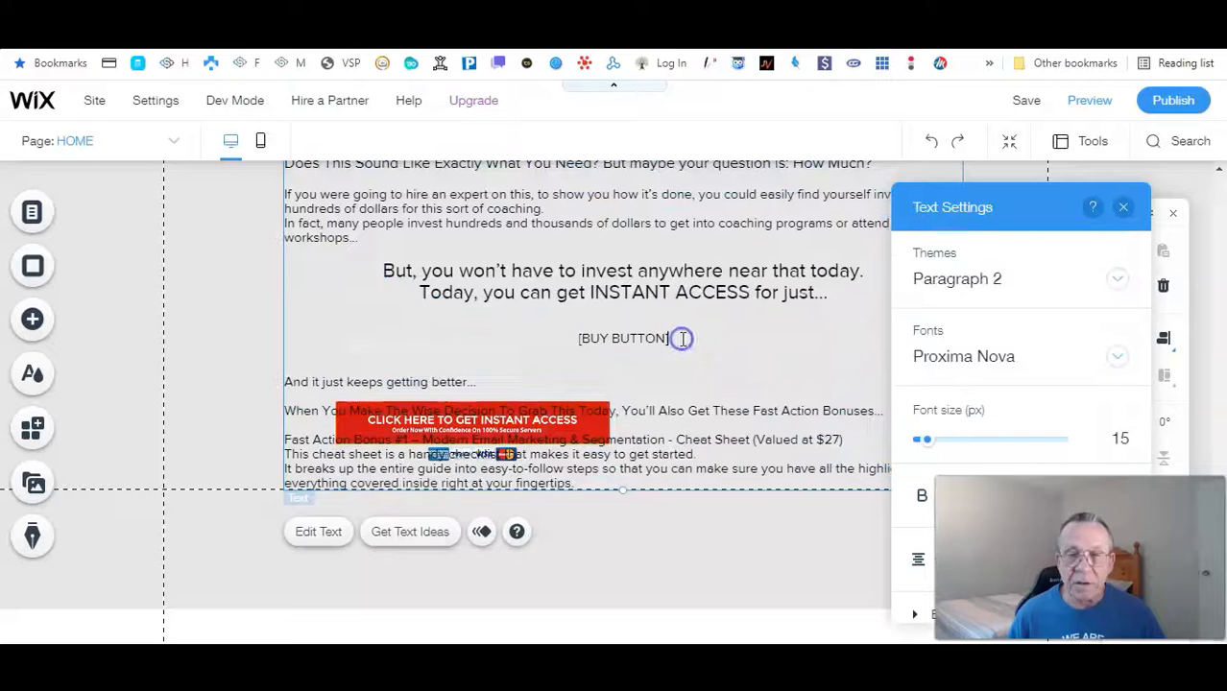
pyautogui.press('BackSpace')
pyautogui.press('BackSpace')
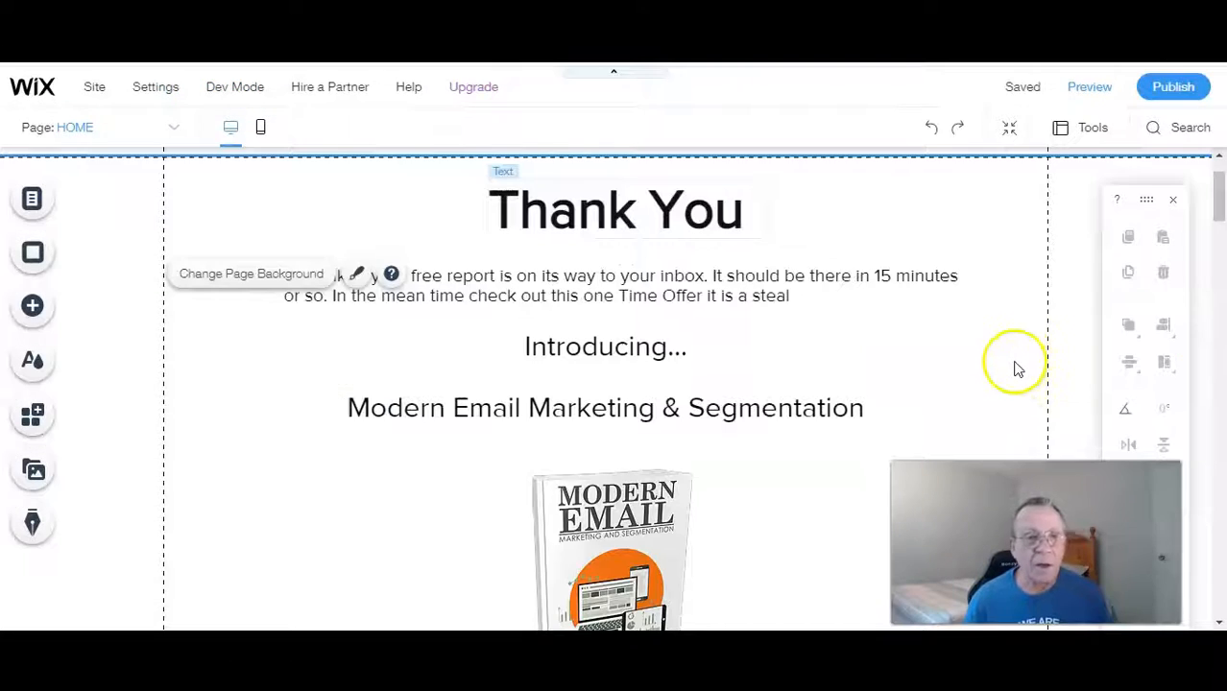
# Step: Review the Thank You page from the introduction through the bonus sections to the Frequently Asked Questions
pyautogui.scroll(-10, 851, 360)
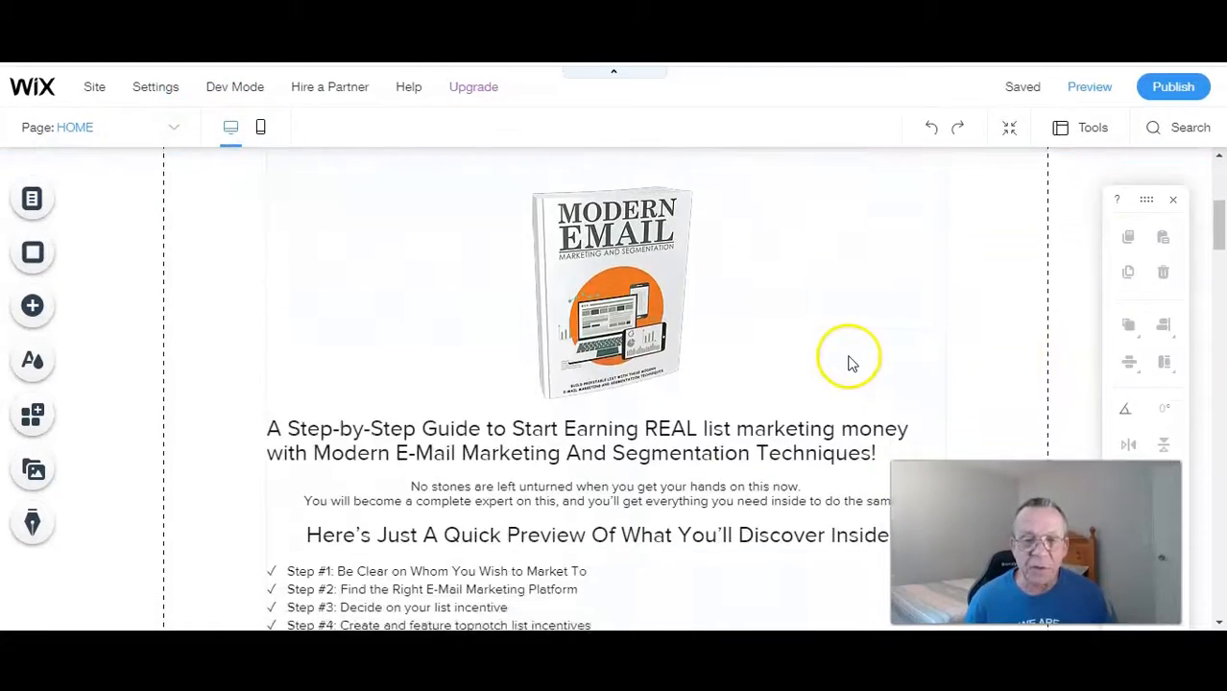
pyautogui.scroll(-15, 847, 362)
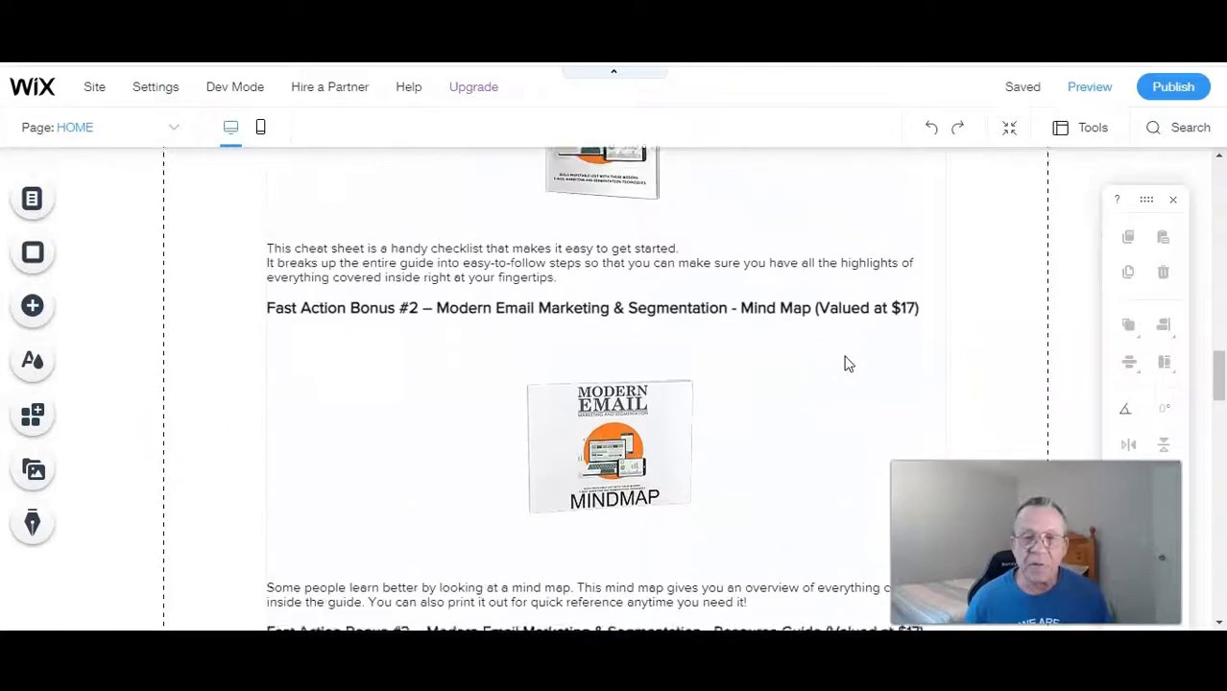
pyautogui.scroll(-15, 846, 362)
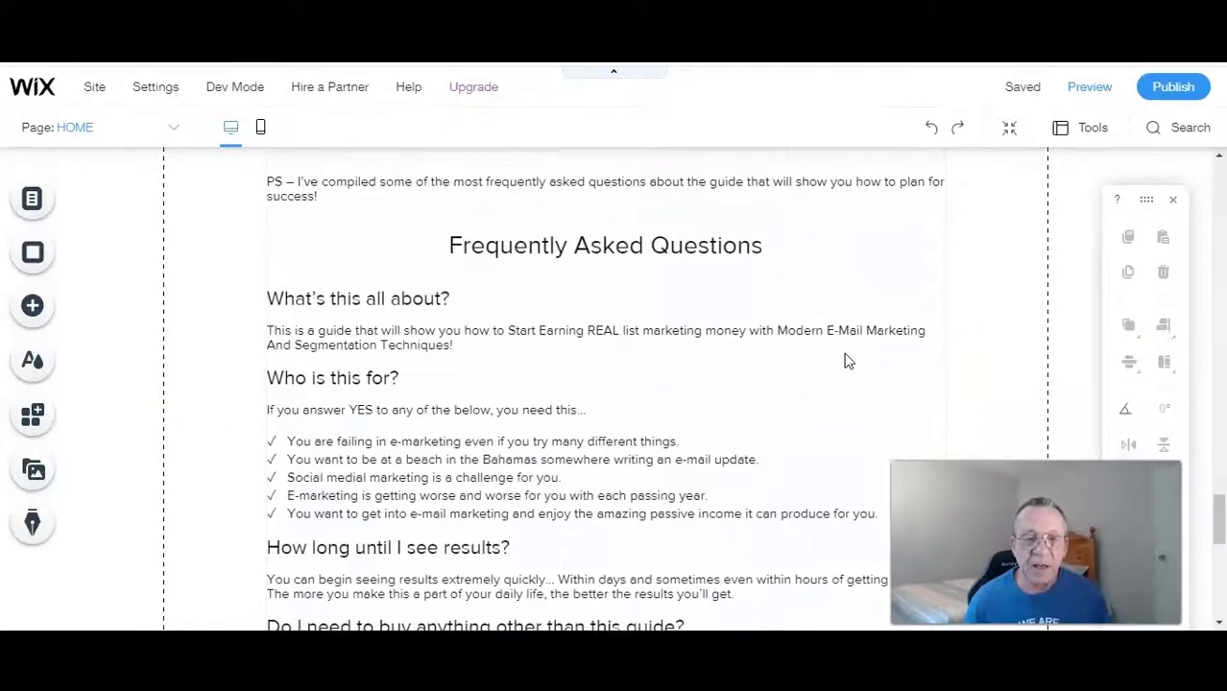
pyautogui.scroll(8, 845, 362)
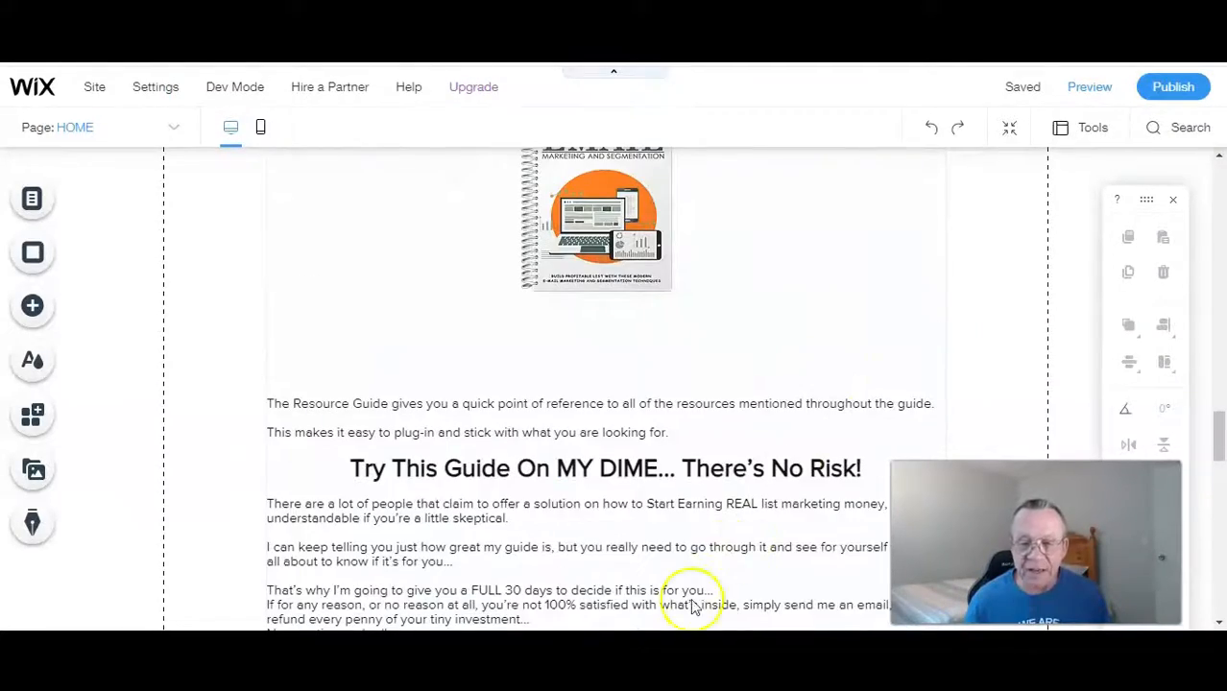
# Step: Switch to the Word sales letter and examine its buy button placeholders and pricing section
pyautogui.hotkey('alt', 'Tab')
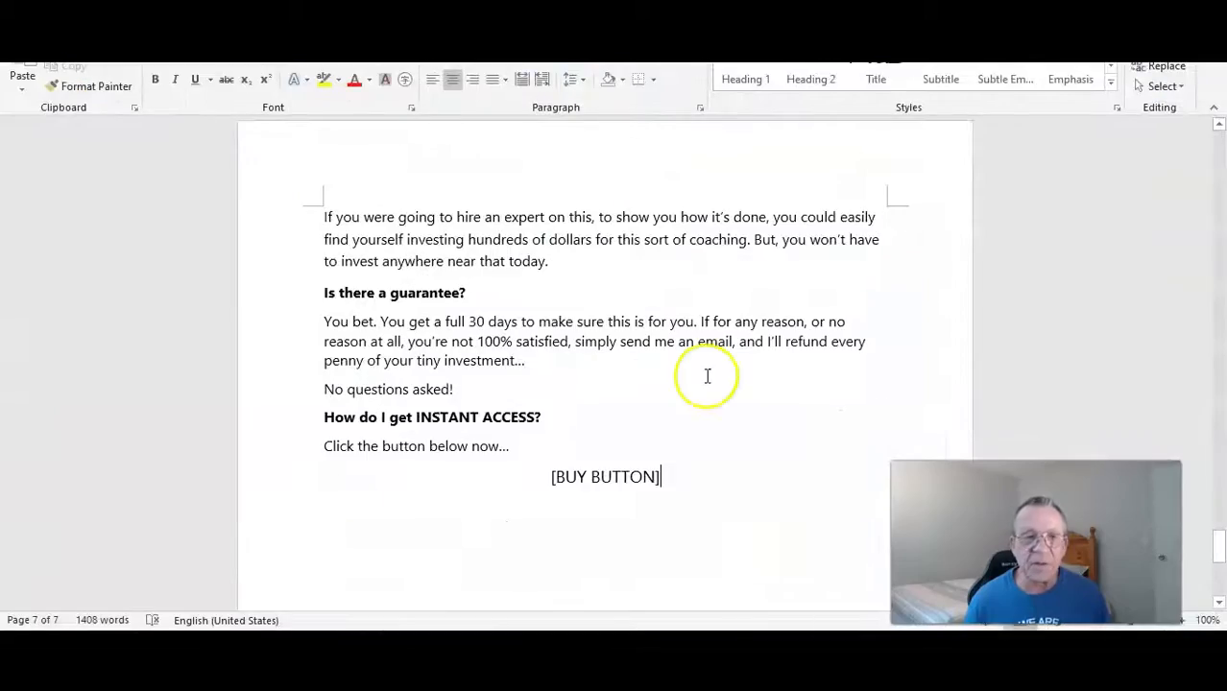
pyautogui.scroll(20, 643, 369)
pyautogui.scroll(20, 656, 329)
pyautogui.scroll(8, 669, 317)
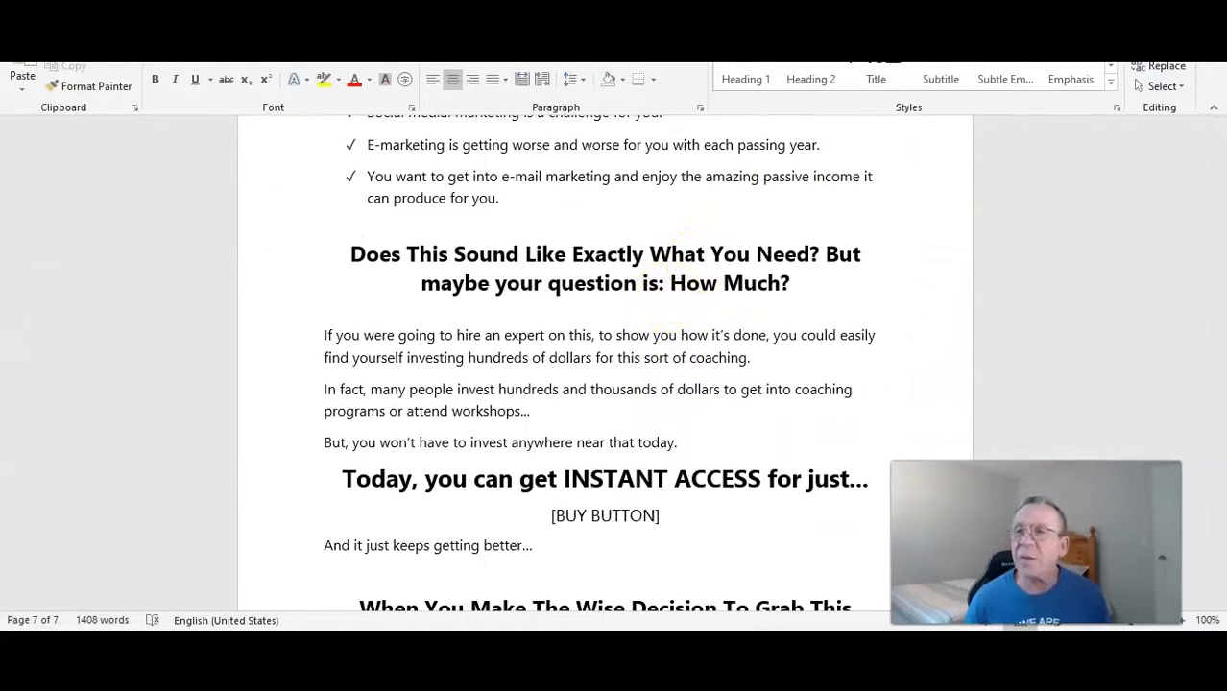
pyautogui.click(1118, 43)
# Step: Back on the Wix page, check the guarantee, signature and FAQ sections, plus the $5.98 price above the red buy button
pyautogui.scroll(-3, 630, 403)
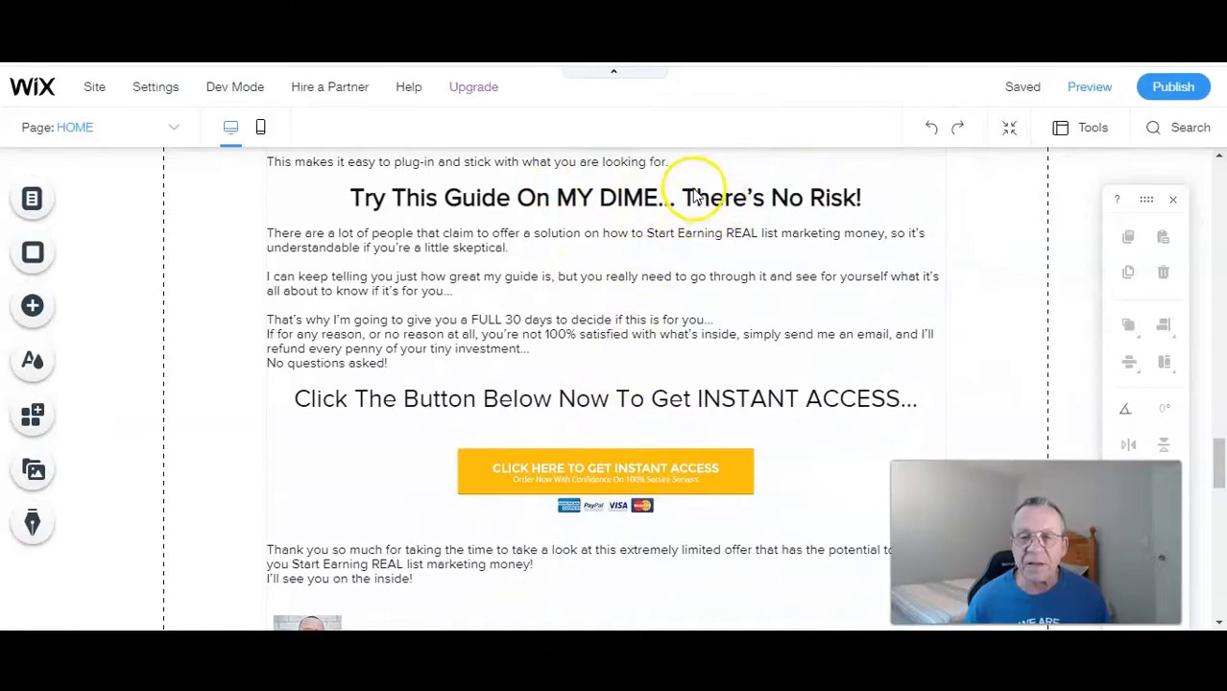
pyautogui.scroll(-12, 672, 369)
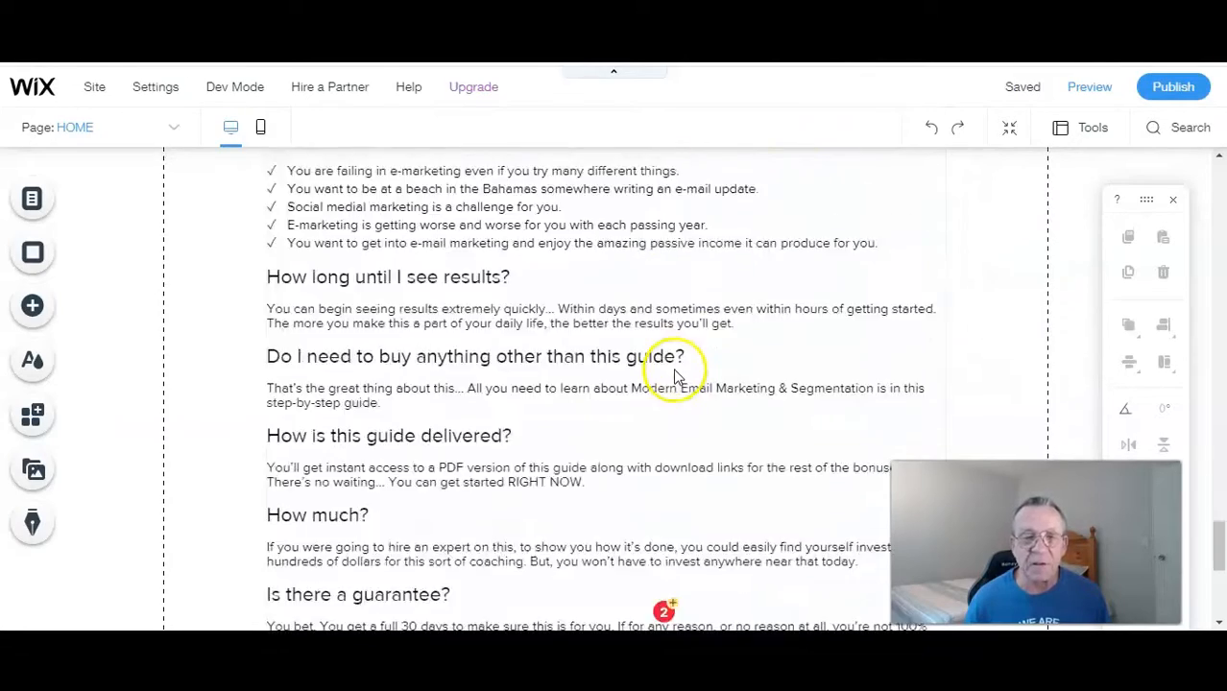
pyautogui.scroll(15, 677, 374)
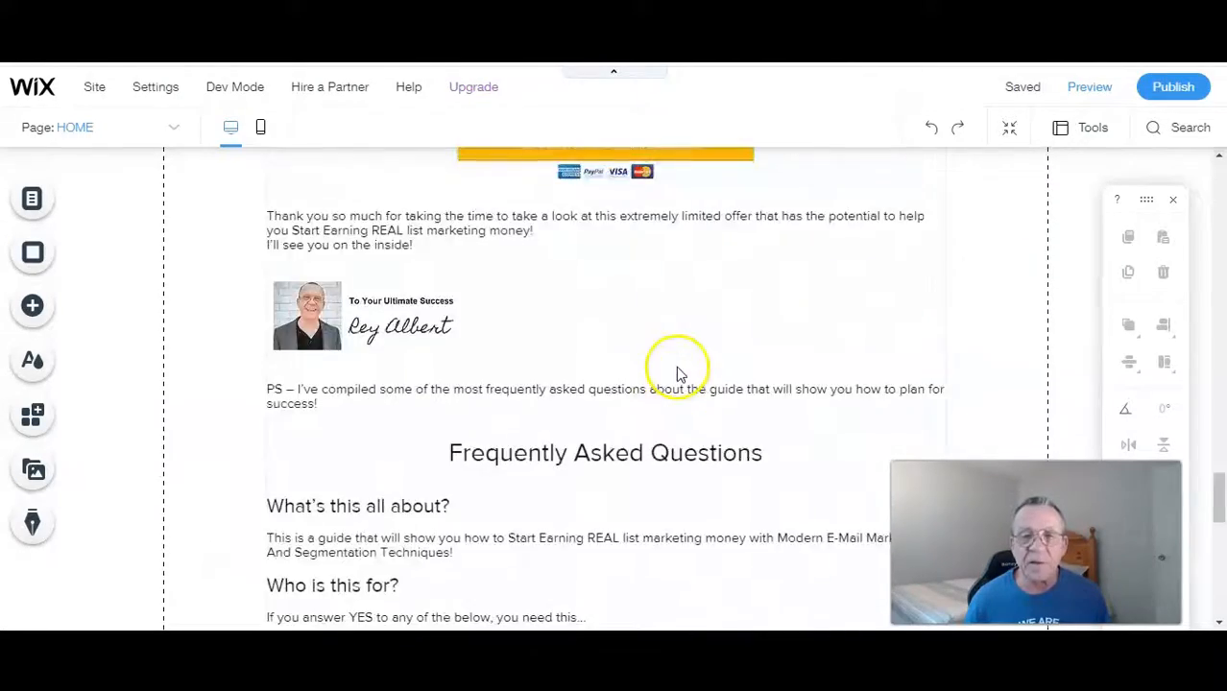
pyautogui.scroll(10, 679, 369)
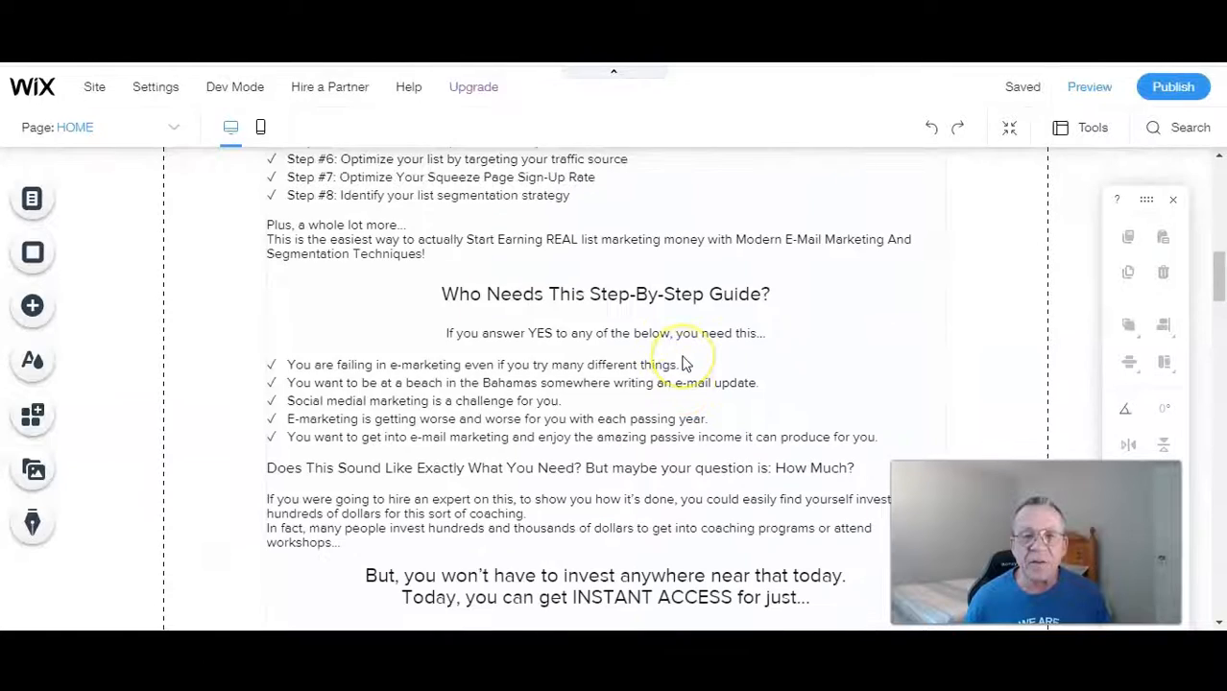
pyautogui.scroll(-5, 684, 363)
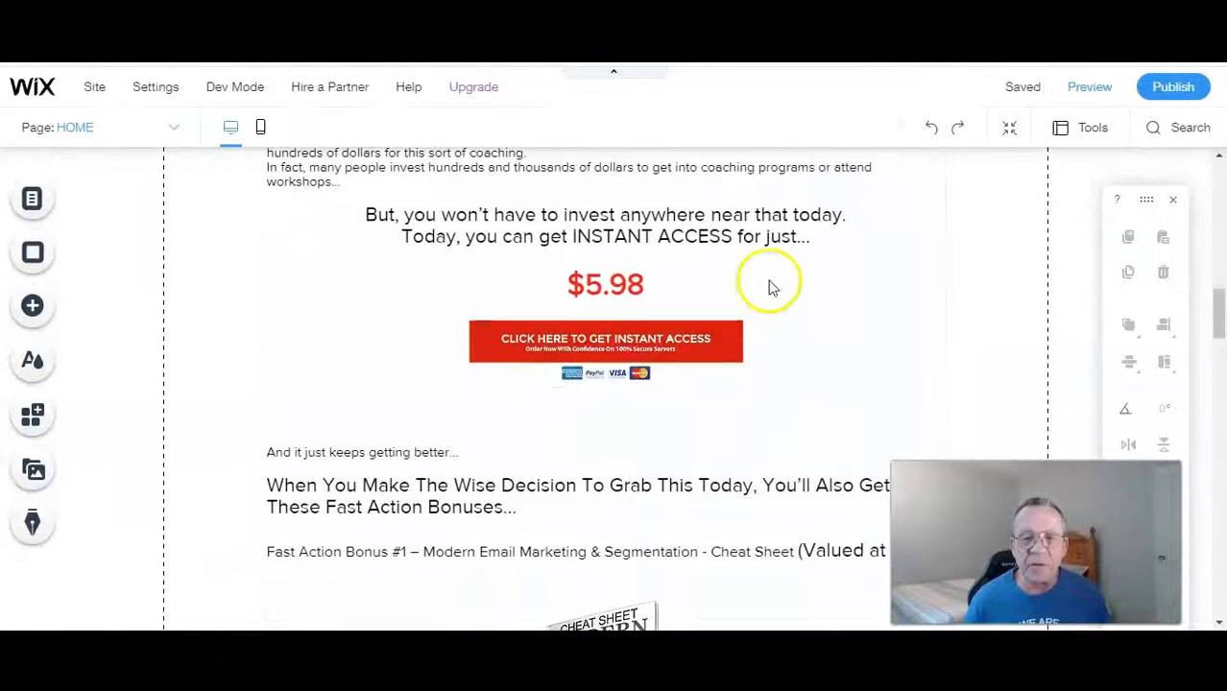
pyautogui.scroll(4, 767, 285)
pyautogui.scroll(-4, 765, 293)
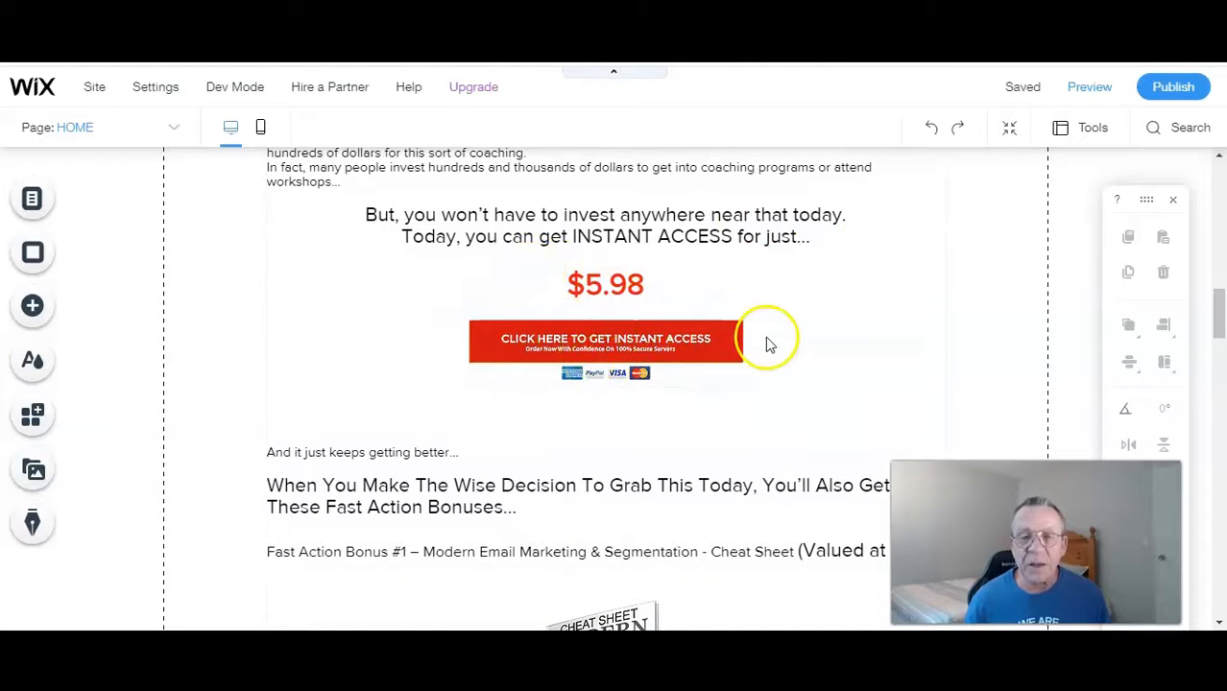
# Step: Open the link settings of the red buy button image and choose Web Address as the link type
pyautogui.click(629, 344)
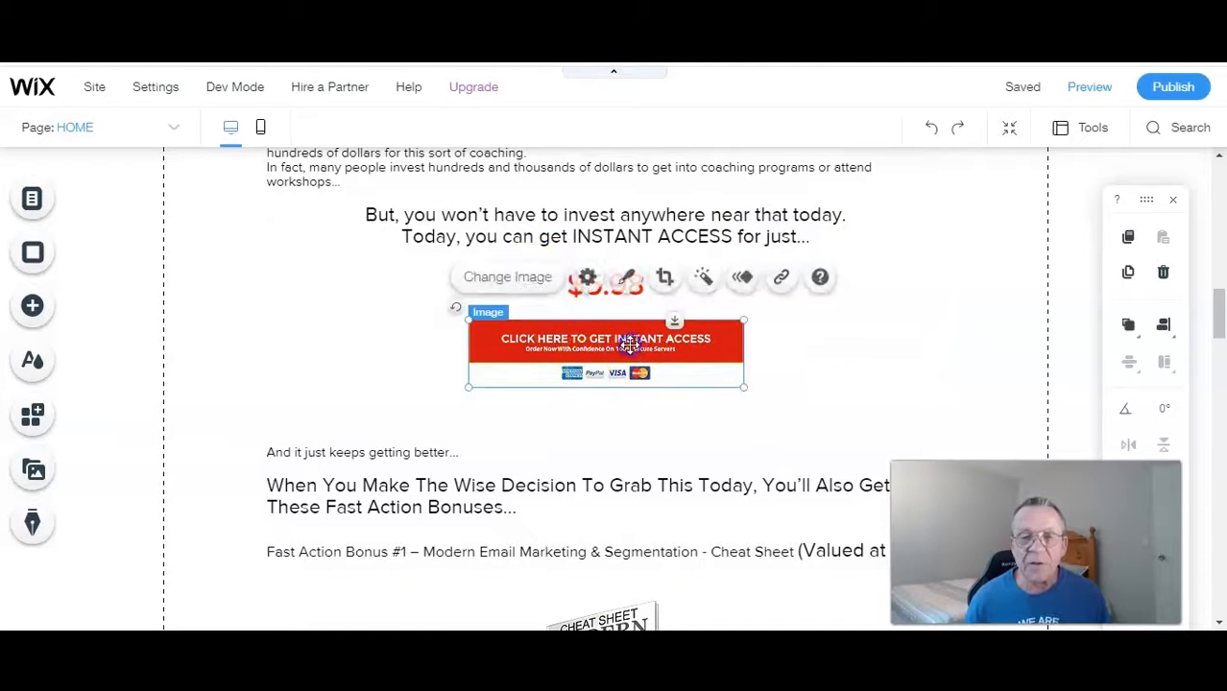
pyautogui.click(769, 282)
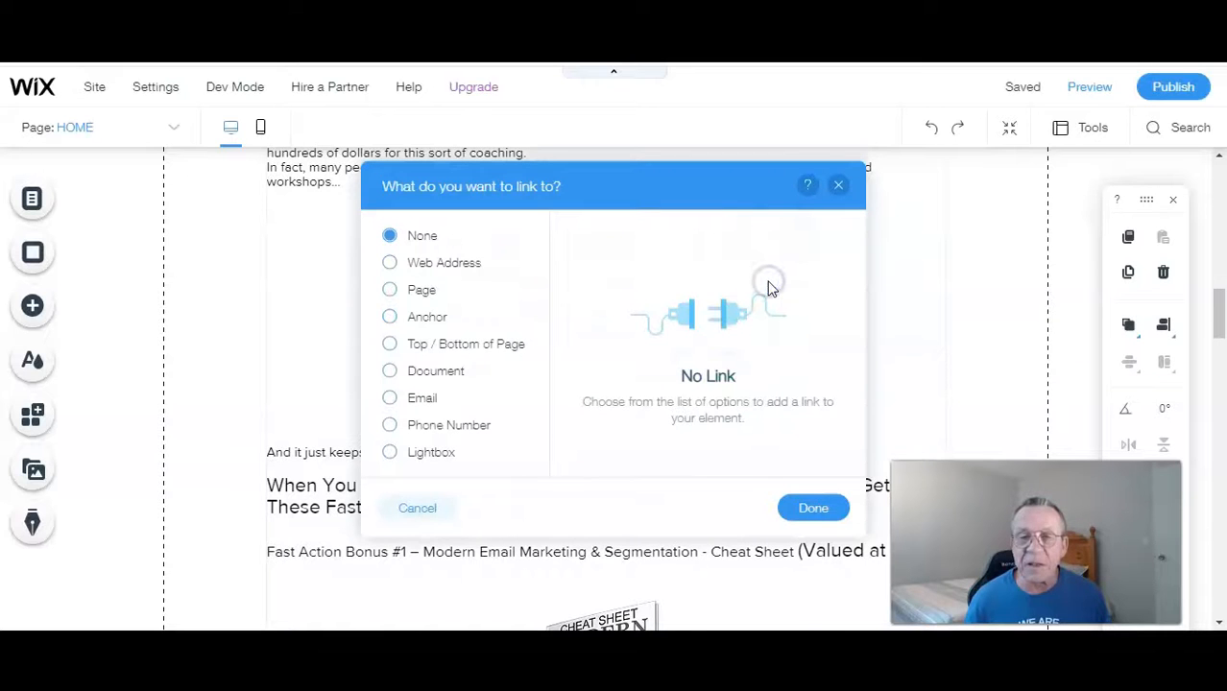
pyautogui.click(389, 264)
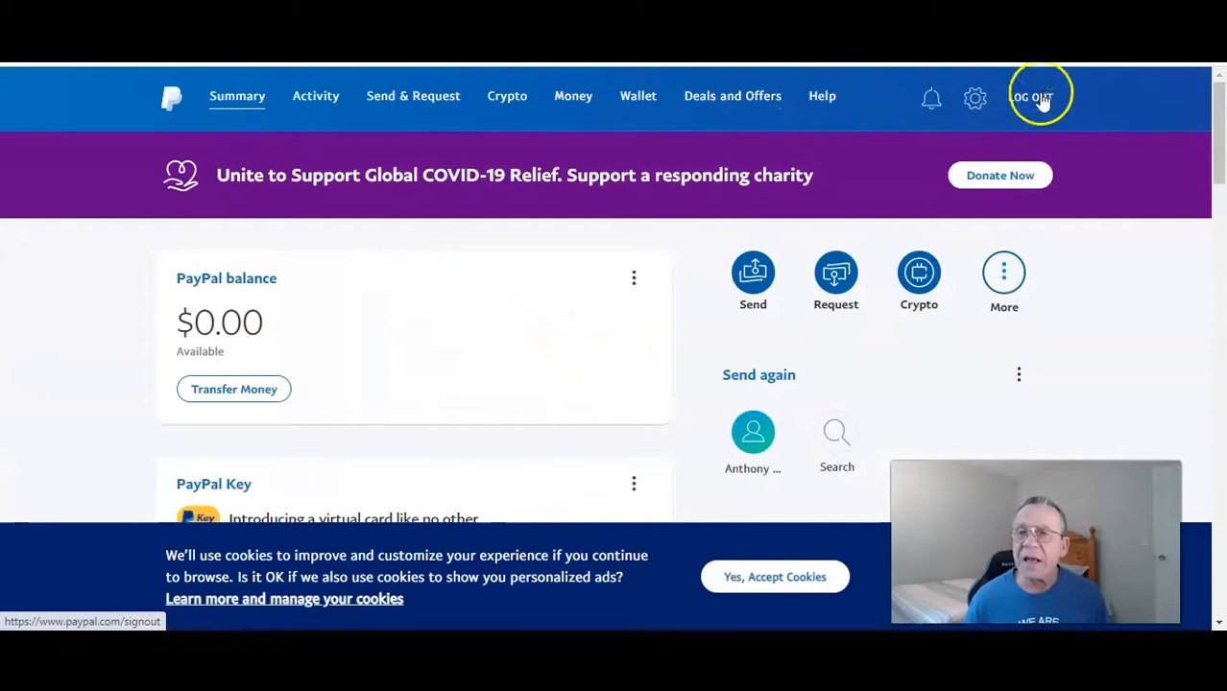
# Step: In the PayPal seller tools, go to the saved payment buttons and open the unnamed button for editing
pyautogui.click(974, 106)
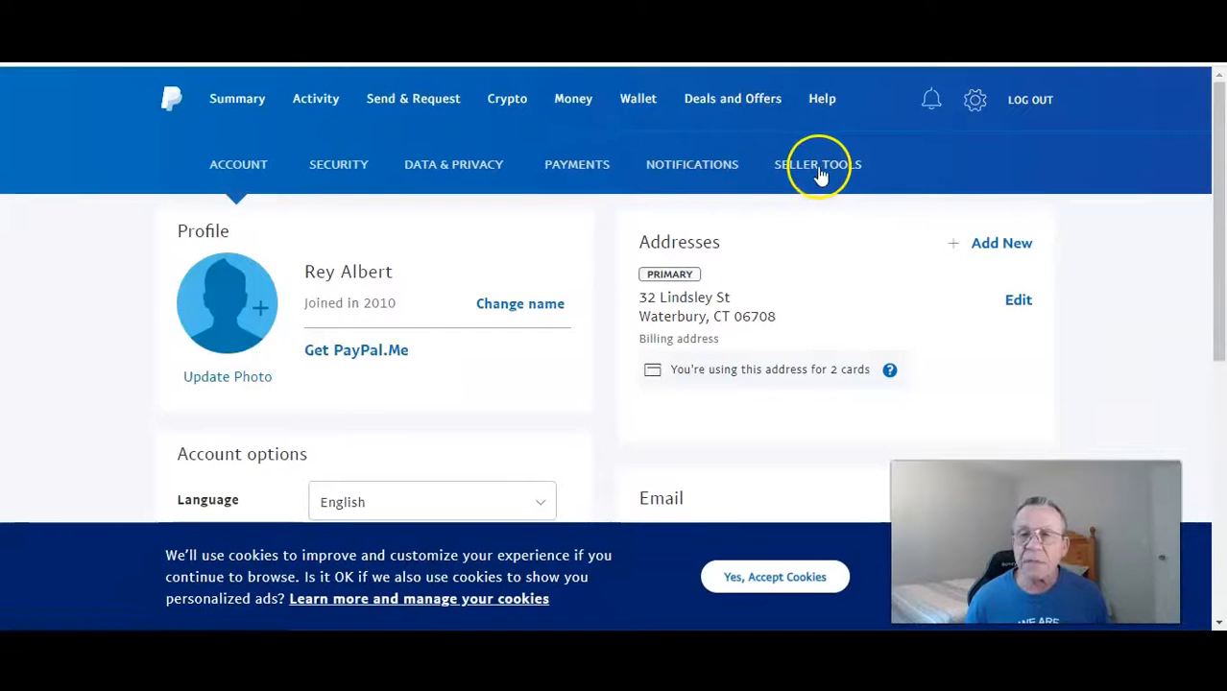
pyautogui.click(818, 168)
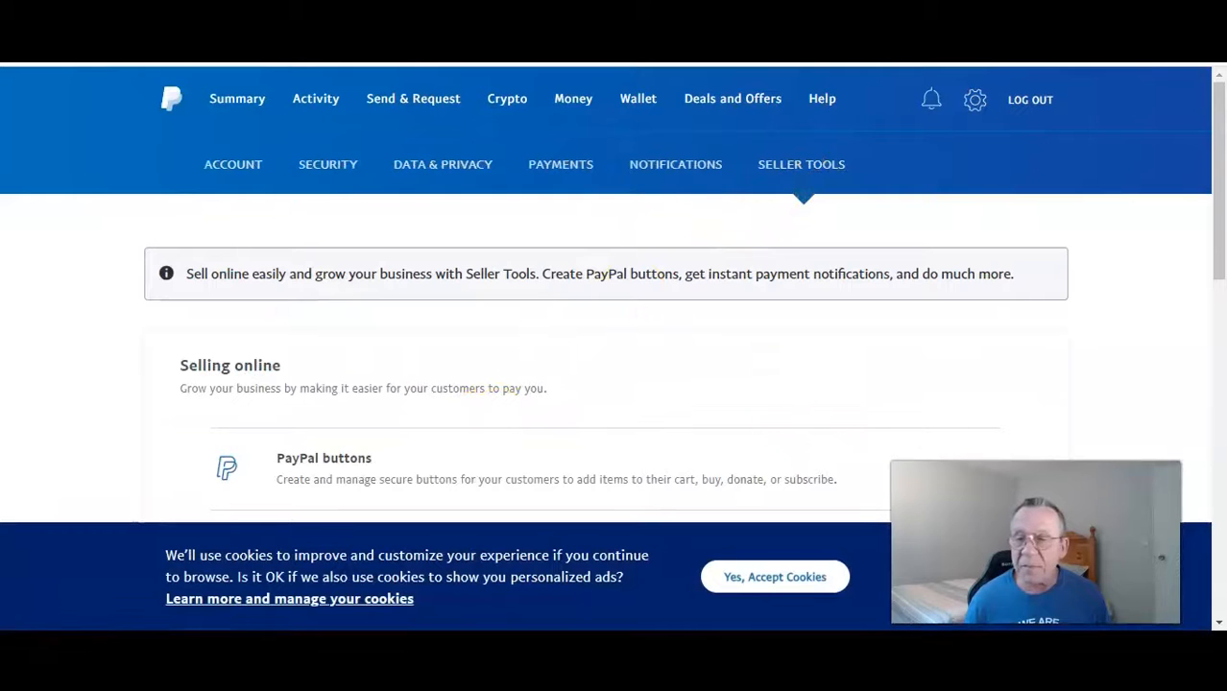
pyautogui.scroll(-1, 980, 456)
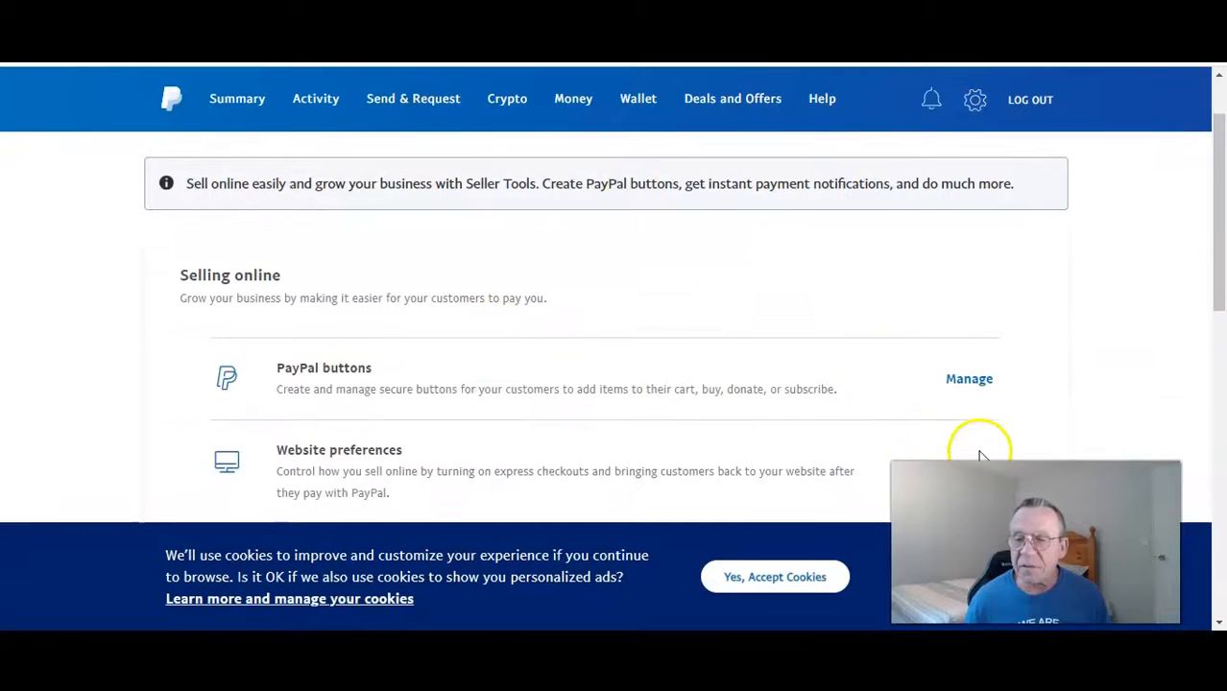
pyautogui.click(970, 381)
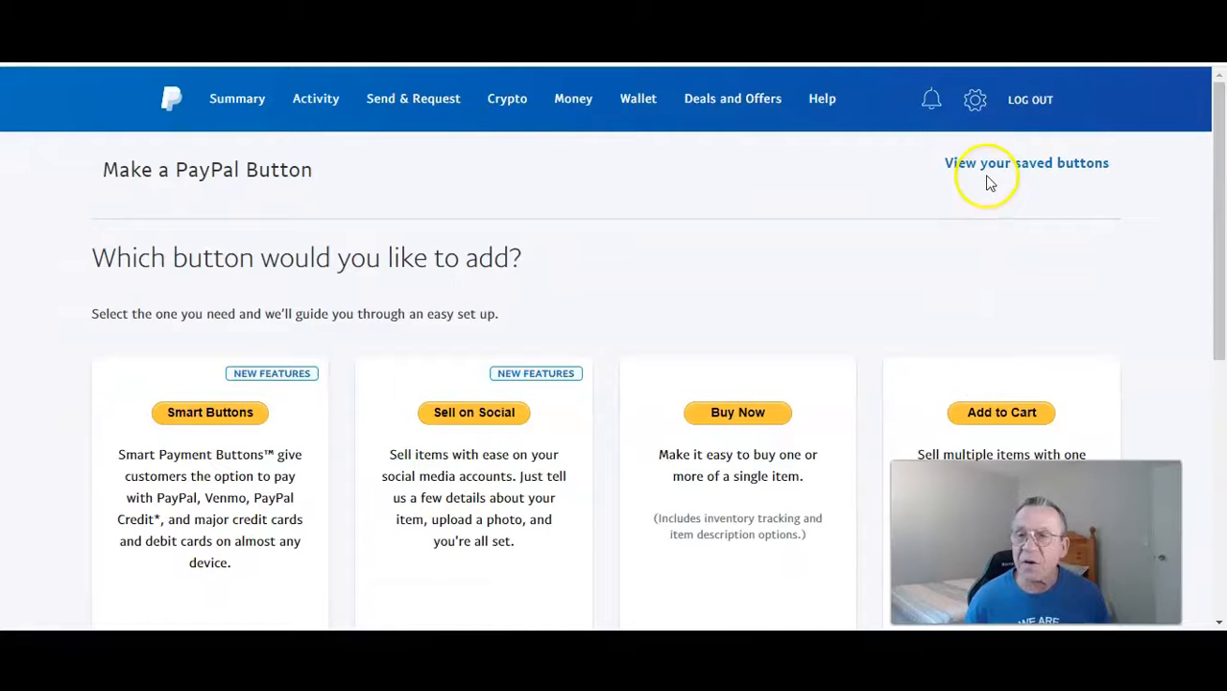
pyautogui.click(994, 169)
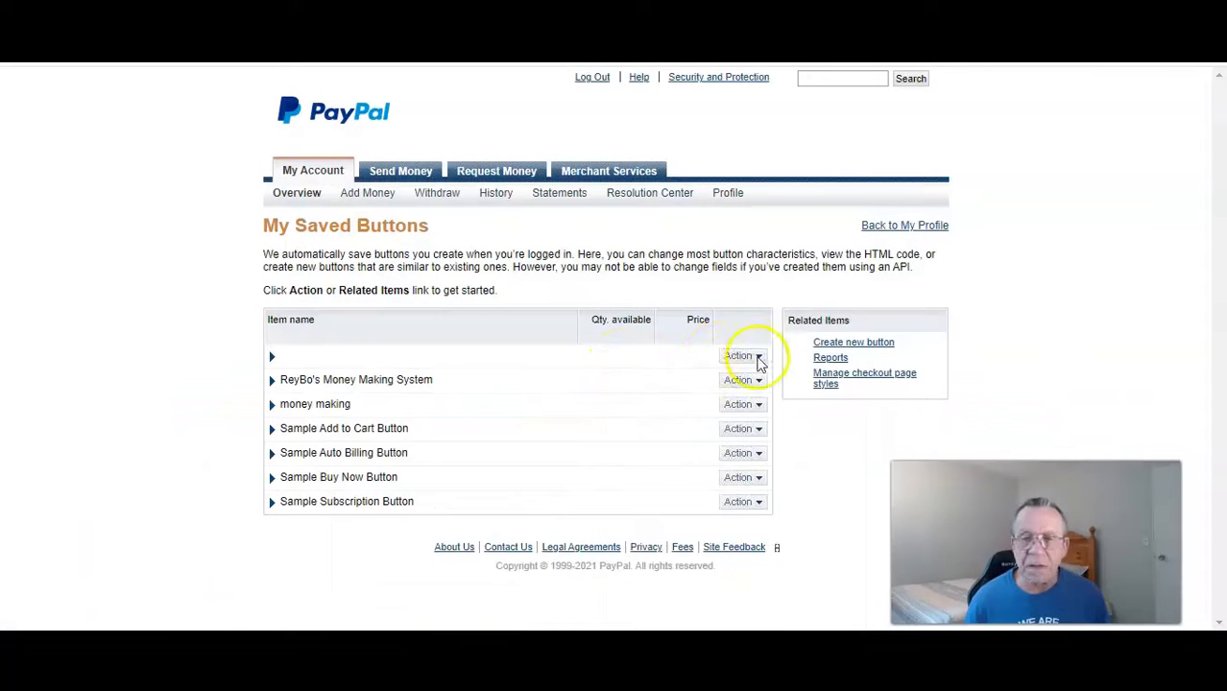
pyautogui.click(758, 358)
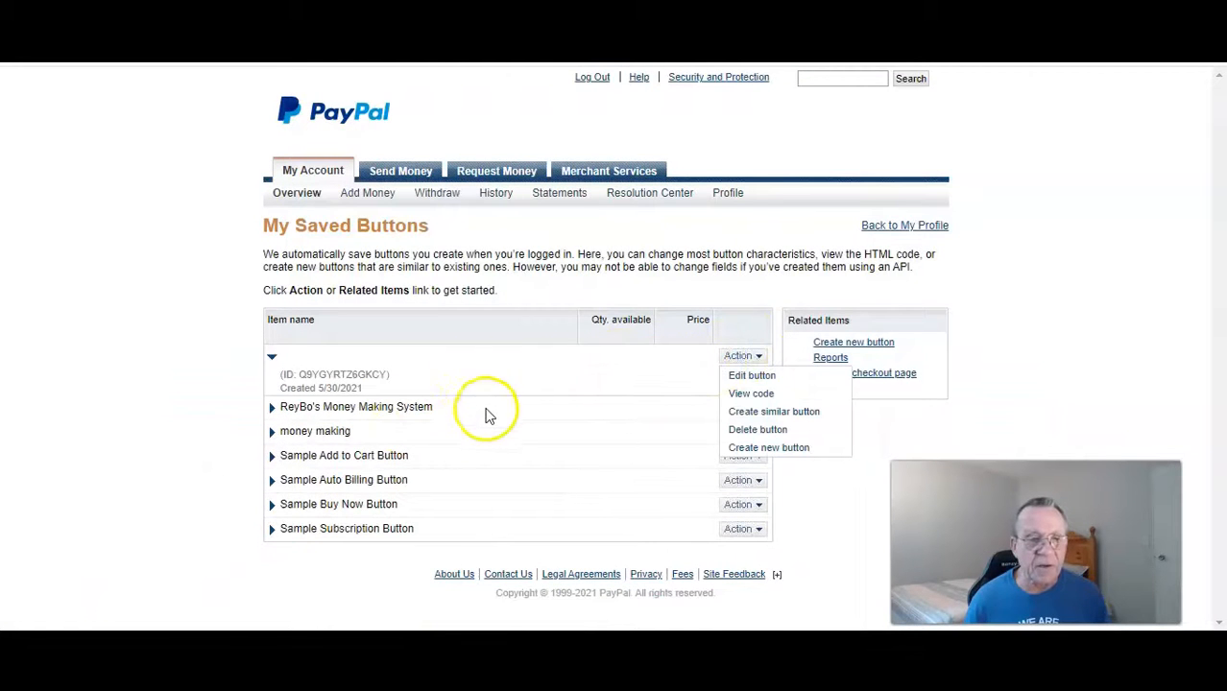
pyautogui.click(746, 380)
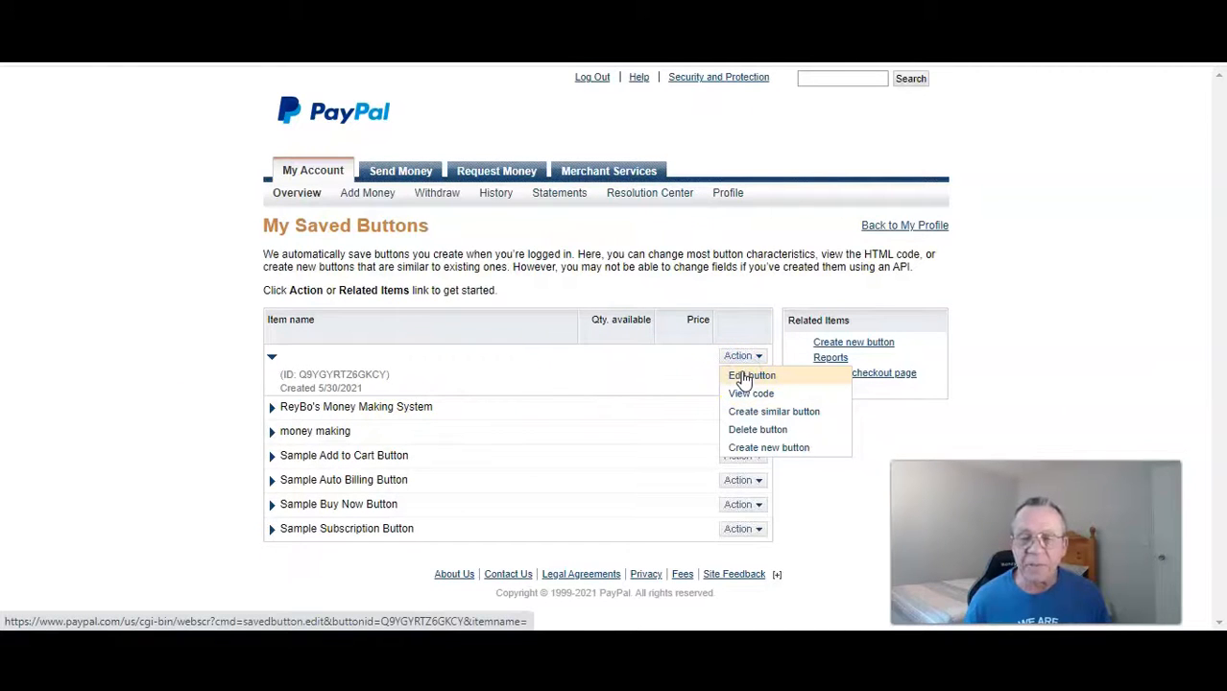
# Step: Set the Buy Now button's item name to "email marketing" and its price to 5.98 USD
pyautogui.scroll(-3, 739, 378)
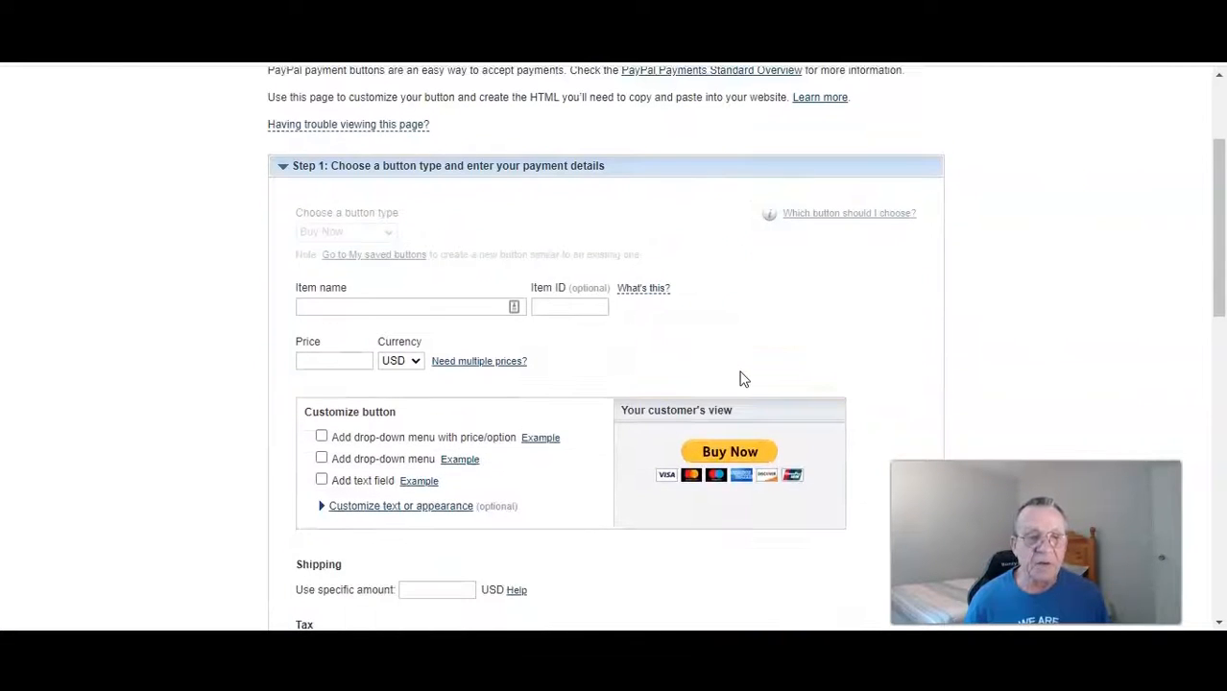
pyautogui.click(387, 299)
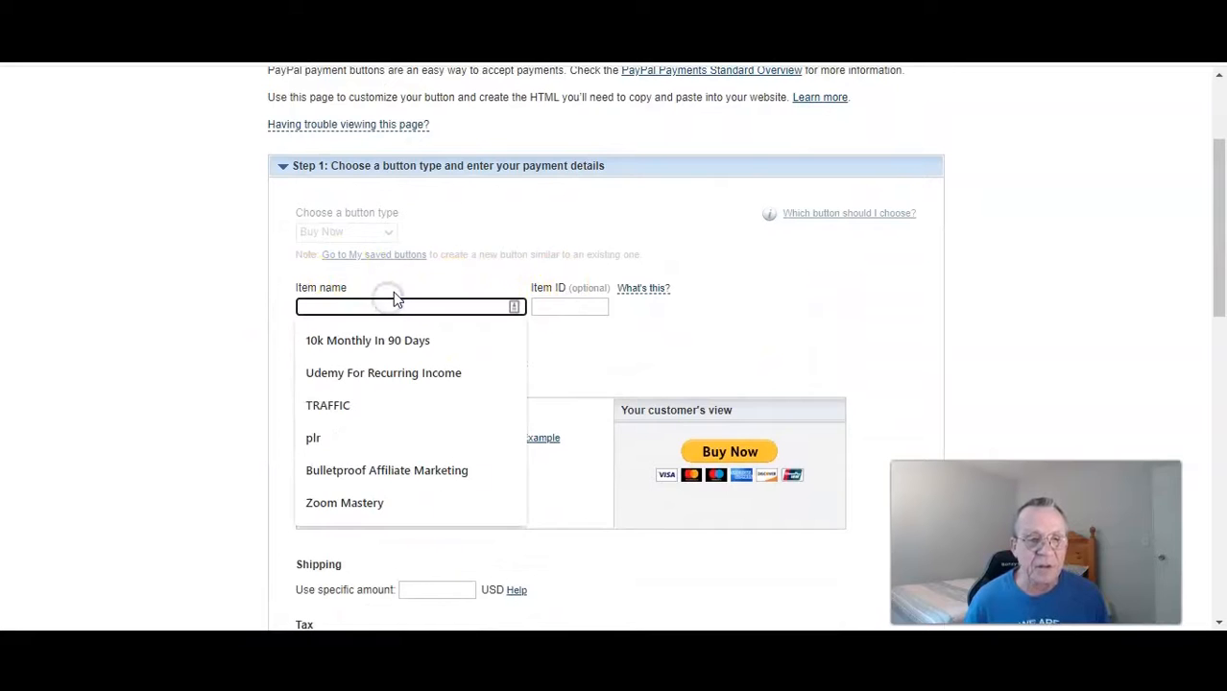
pyautogui.write('email marketing')
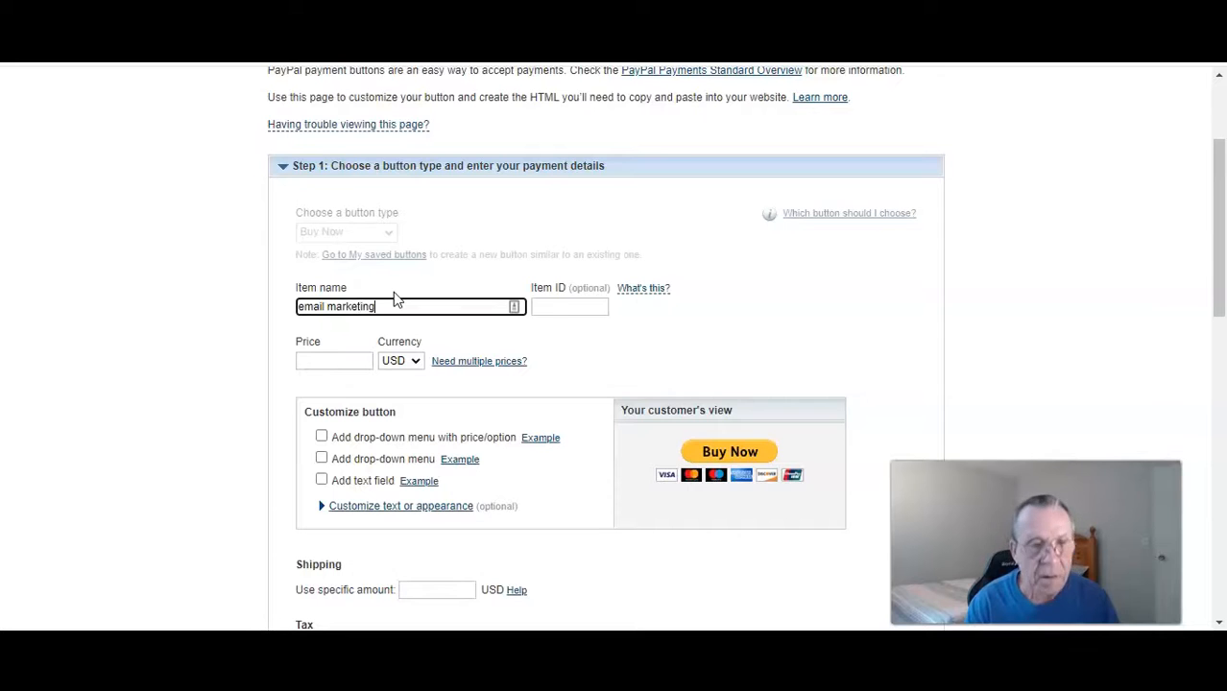
pyautogui.click(340, 360)
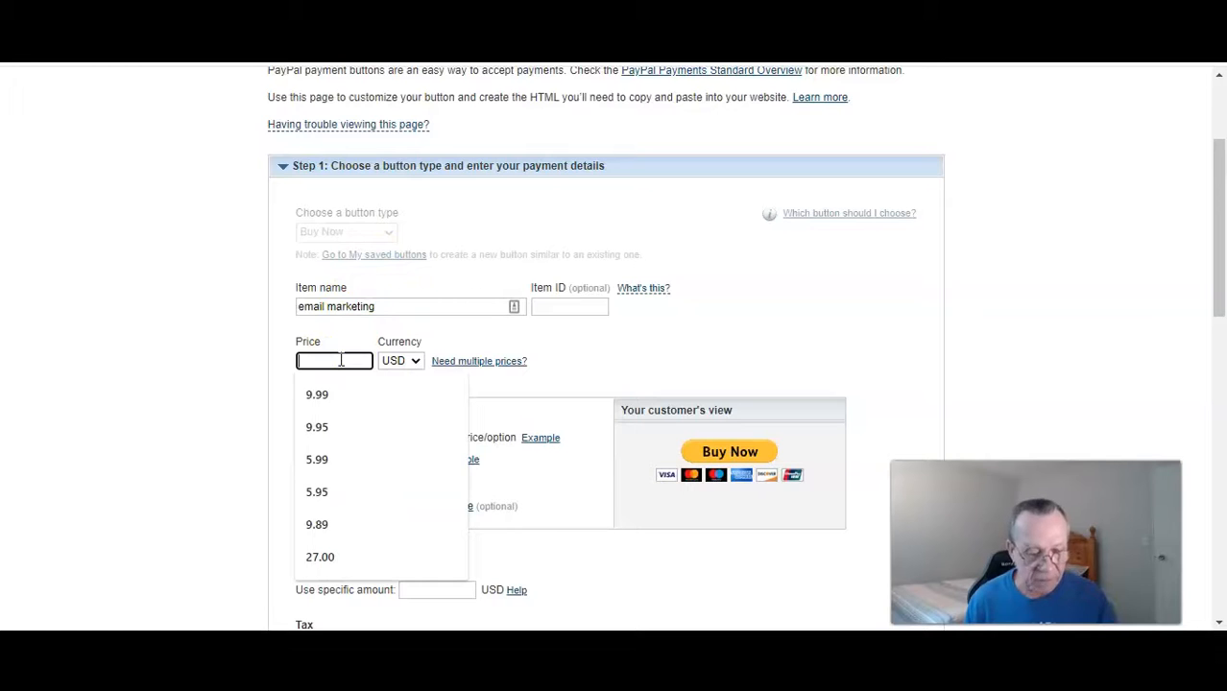
pyautogui.write('5.98')
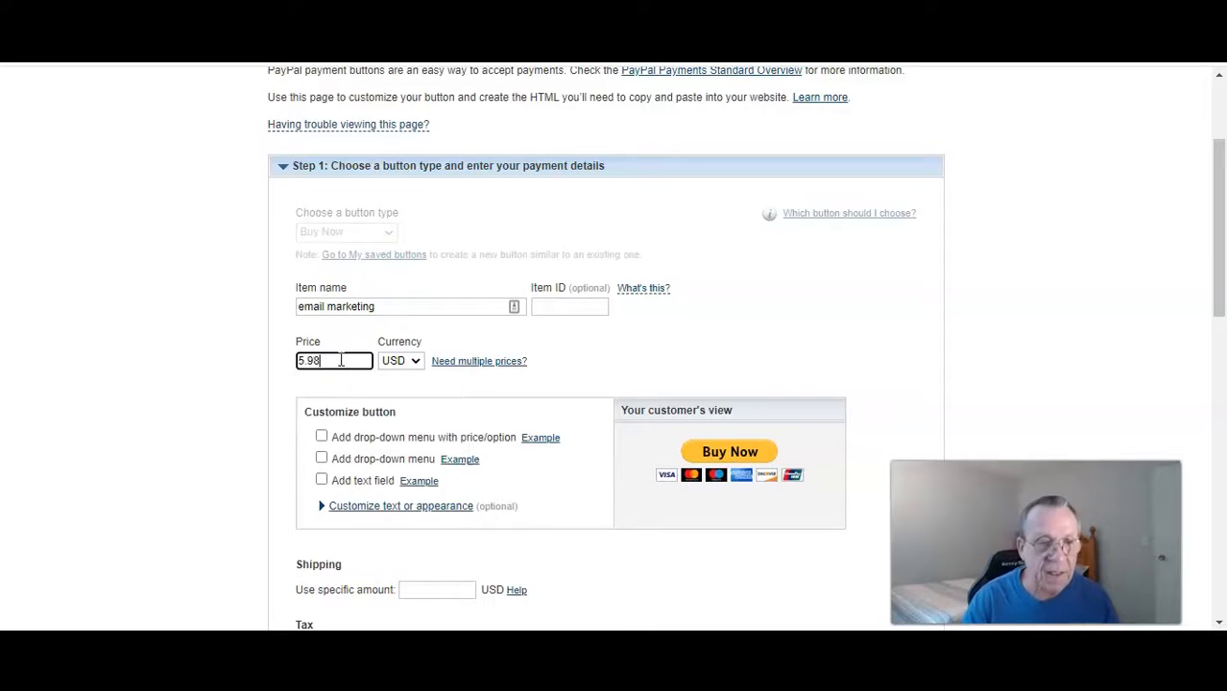
# Step: Check the finish-checkout redirect URL in the button's advanced features and save the button changes
pyautogui.scroll(-4, 390, 392)
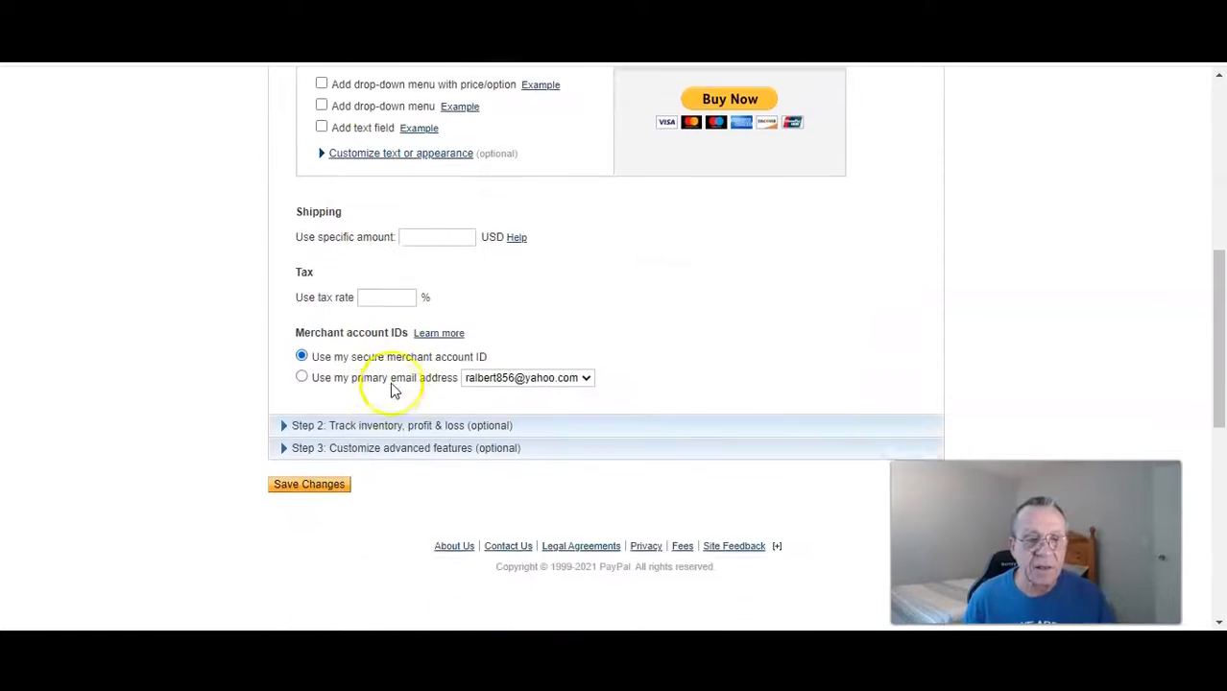
pyautogui.click(379, 440)
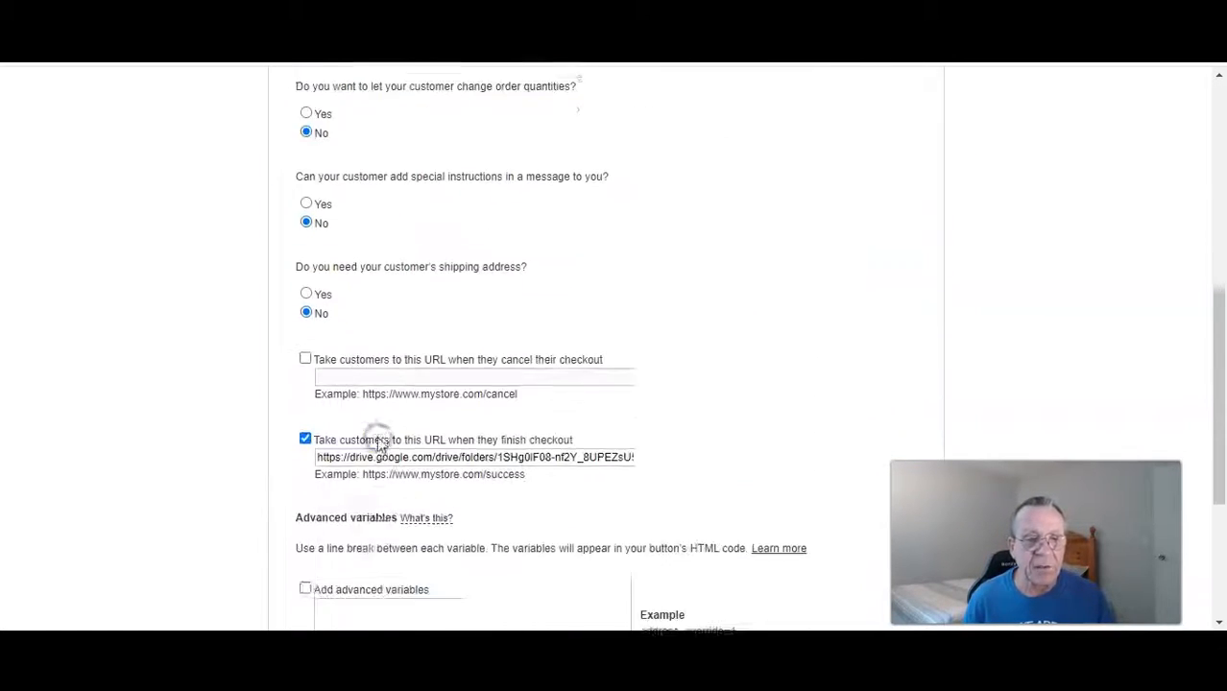
pyautogui.scroll(2, 378, 438)
pyautogui.scroll(-1, 448, 314)
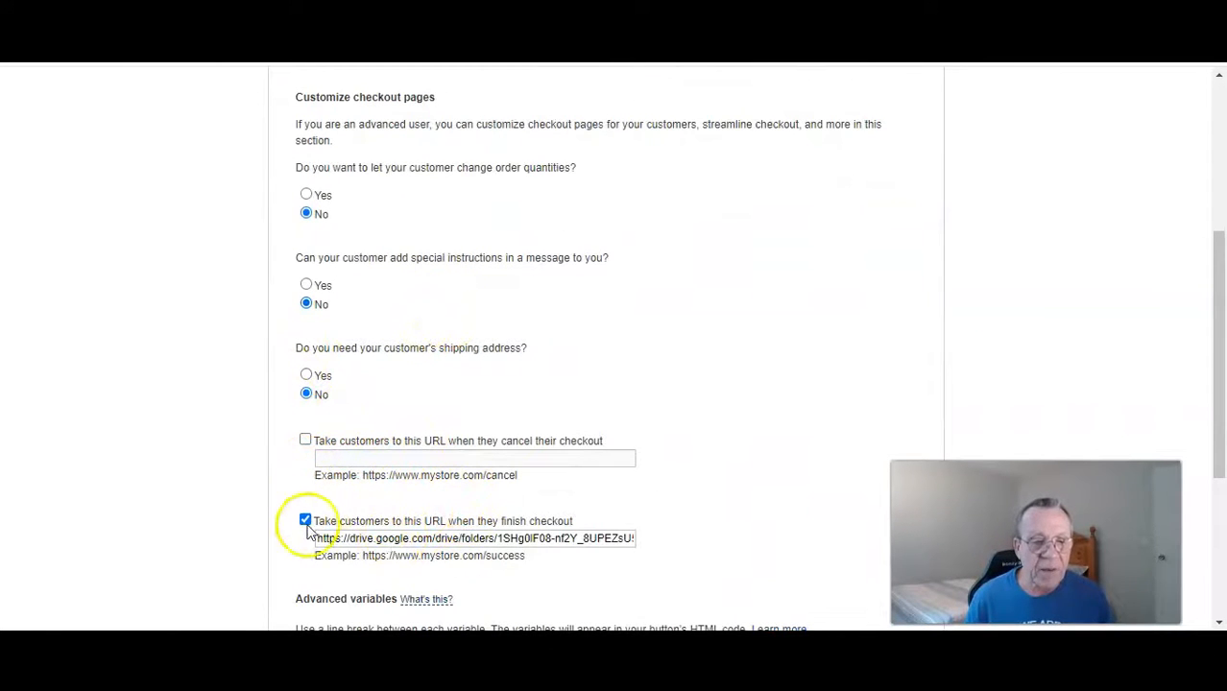
pyautogui.scroll(-5, 461, 552)
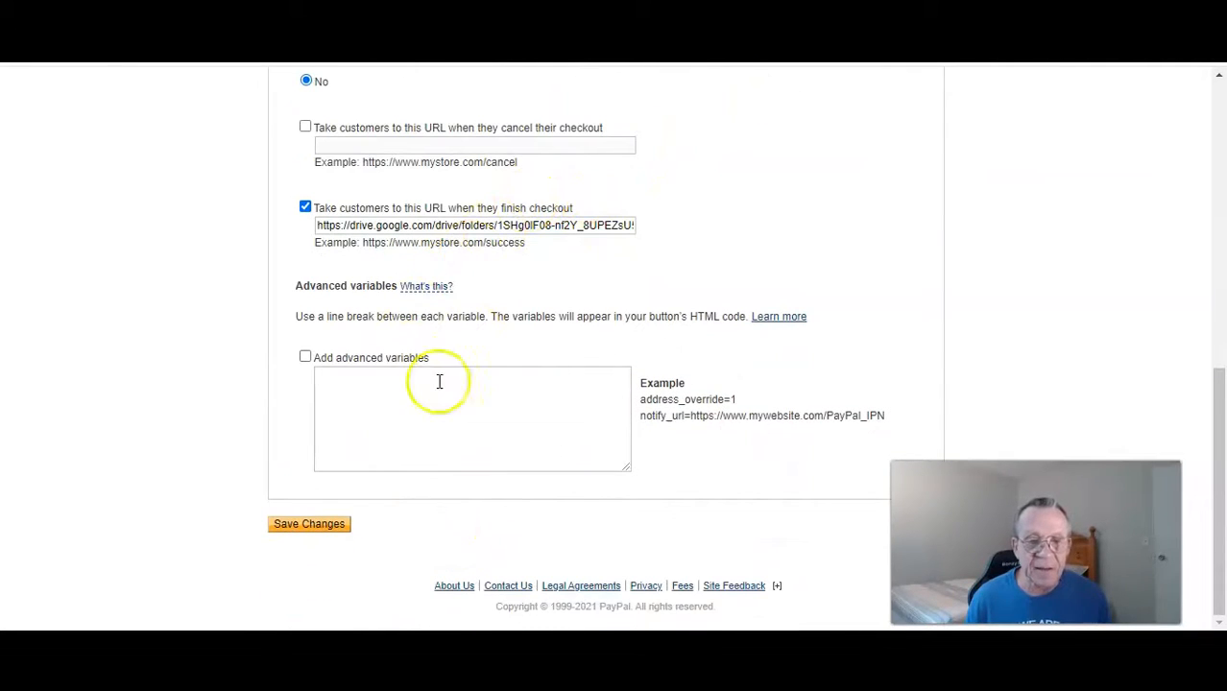
pyautogui.click(323, 532)
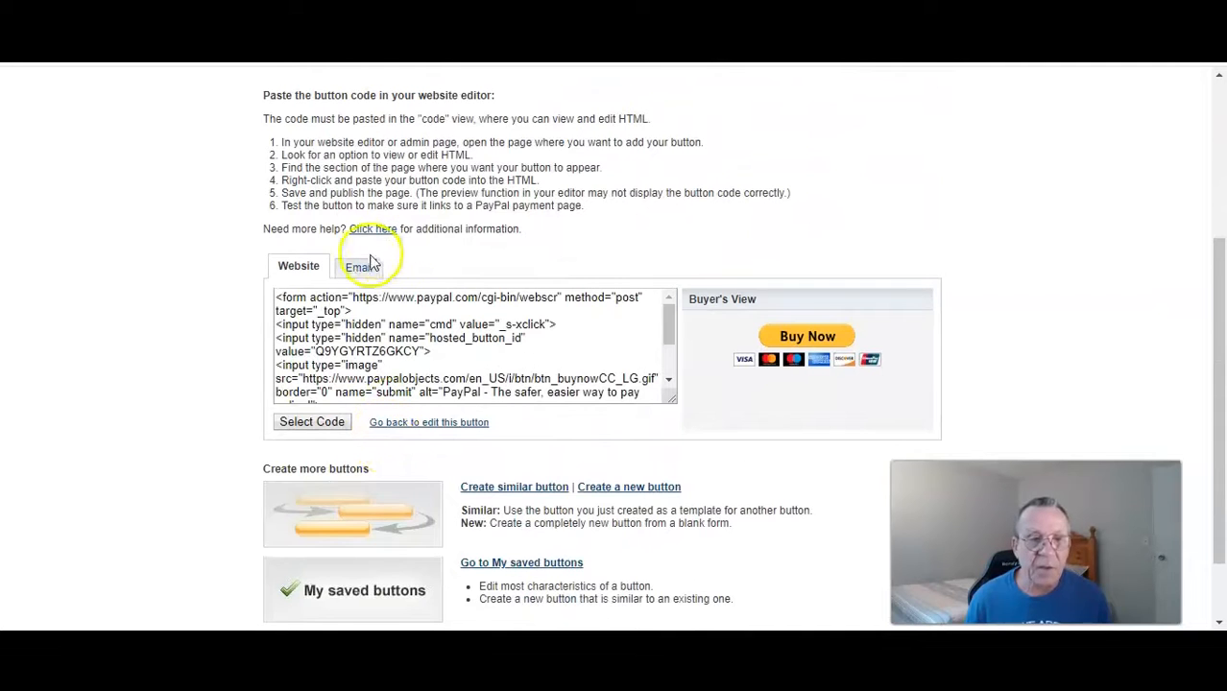
# Step: Copy the saved button's email payment link and compare it with the website HTML code
pyautogui.click(358, 268)
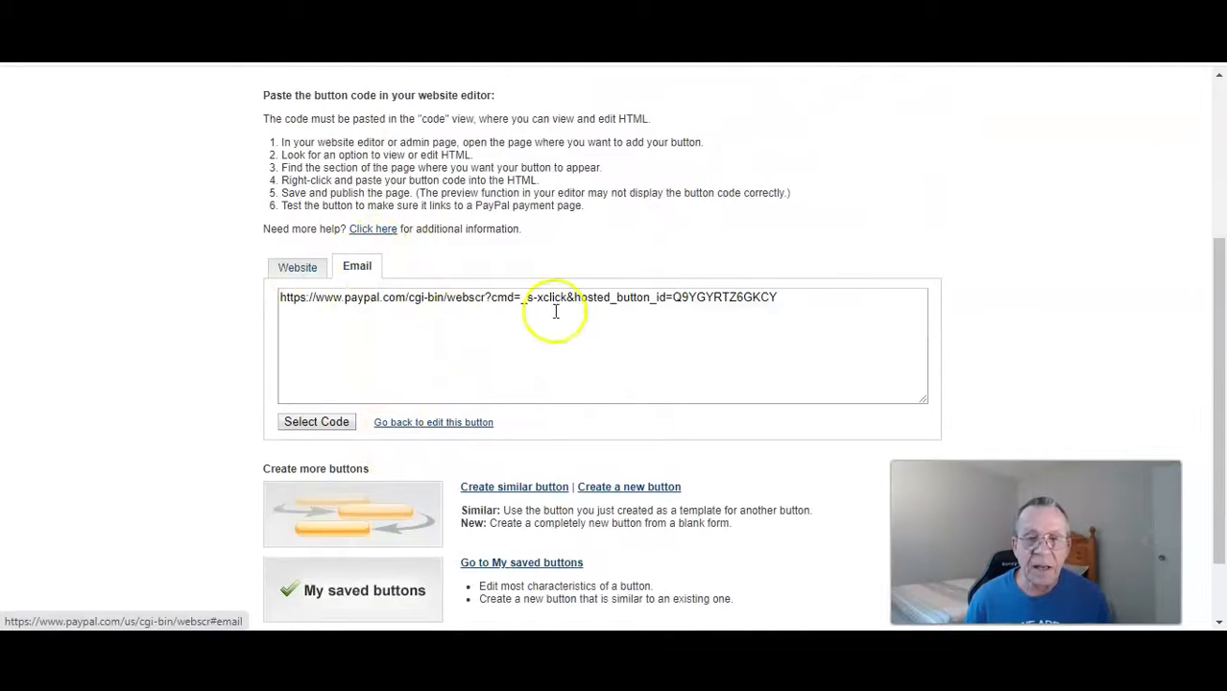
pyautogui.moveTo(783, 297); pyautogui.dragTo(166, 299)
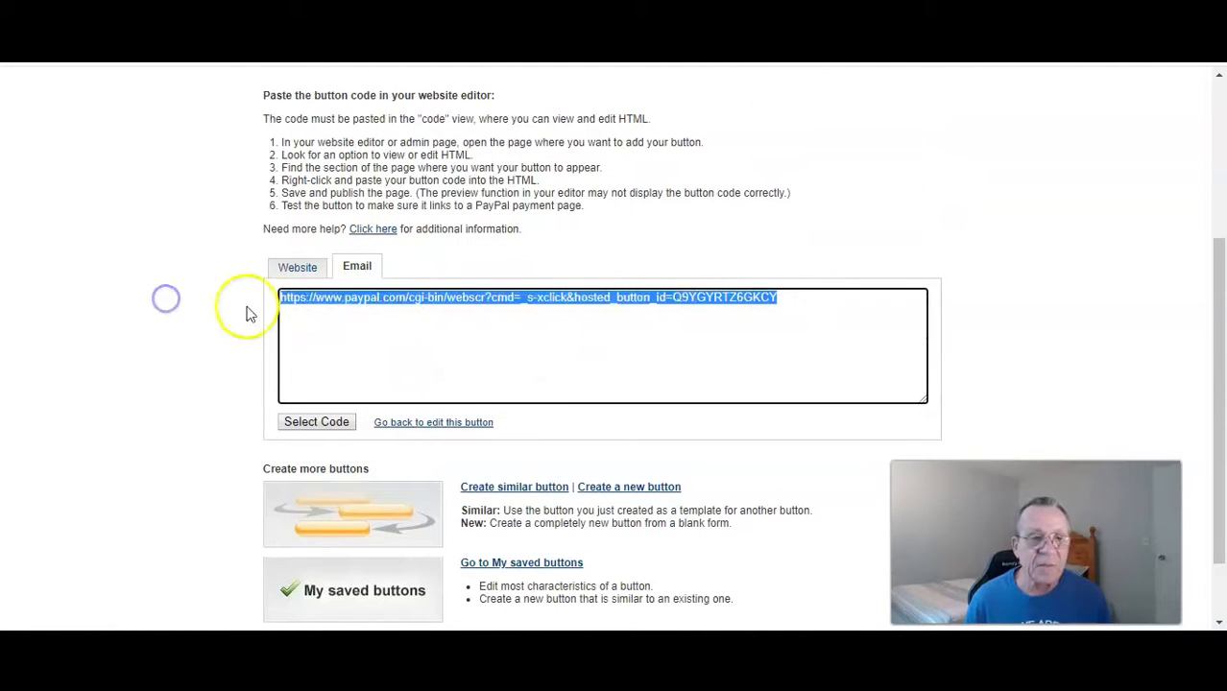
pyautogui.rightClick(374, 295)
pyautogui.click(404, 307)
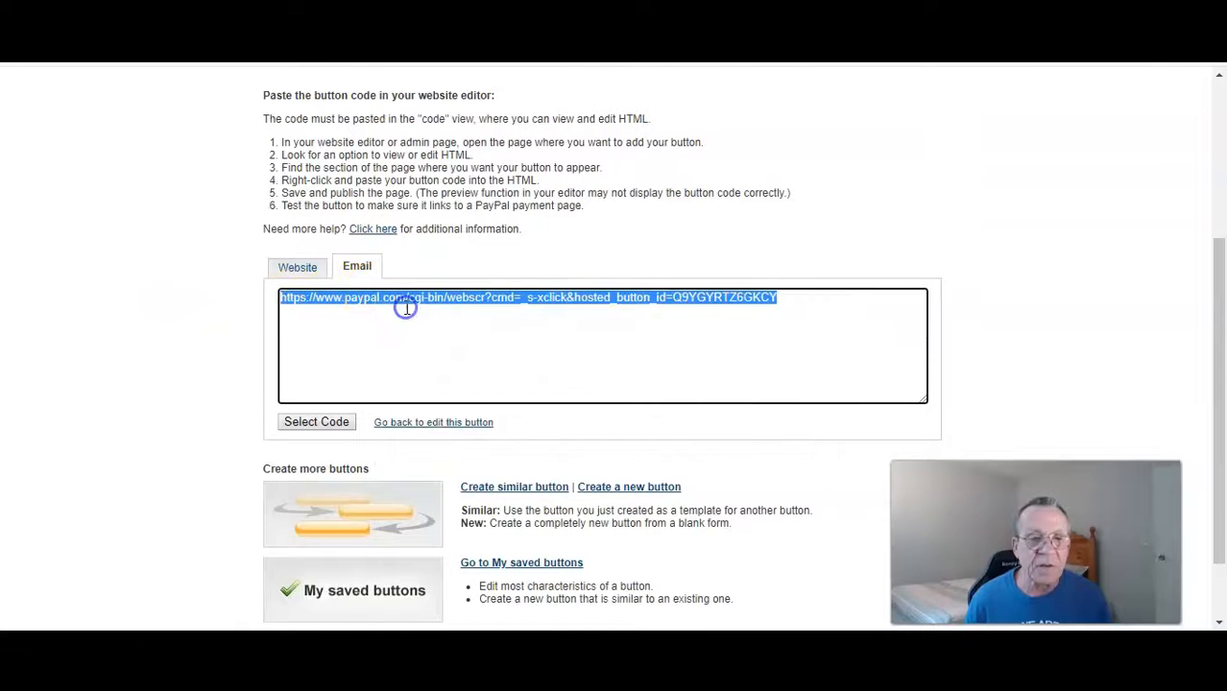
pyautogui.click(297, 268)
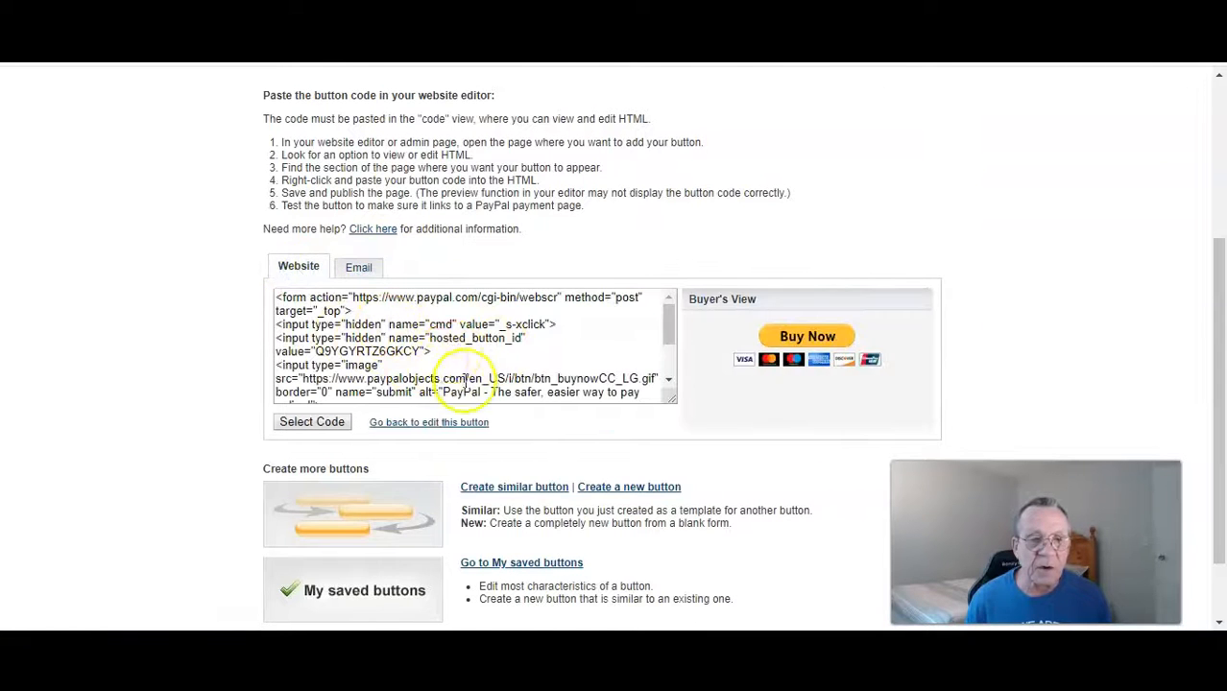
pyautogui.click(367, 269)
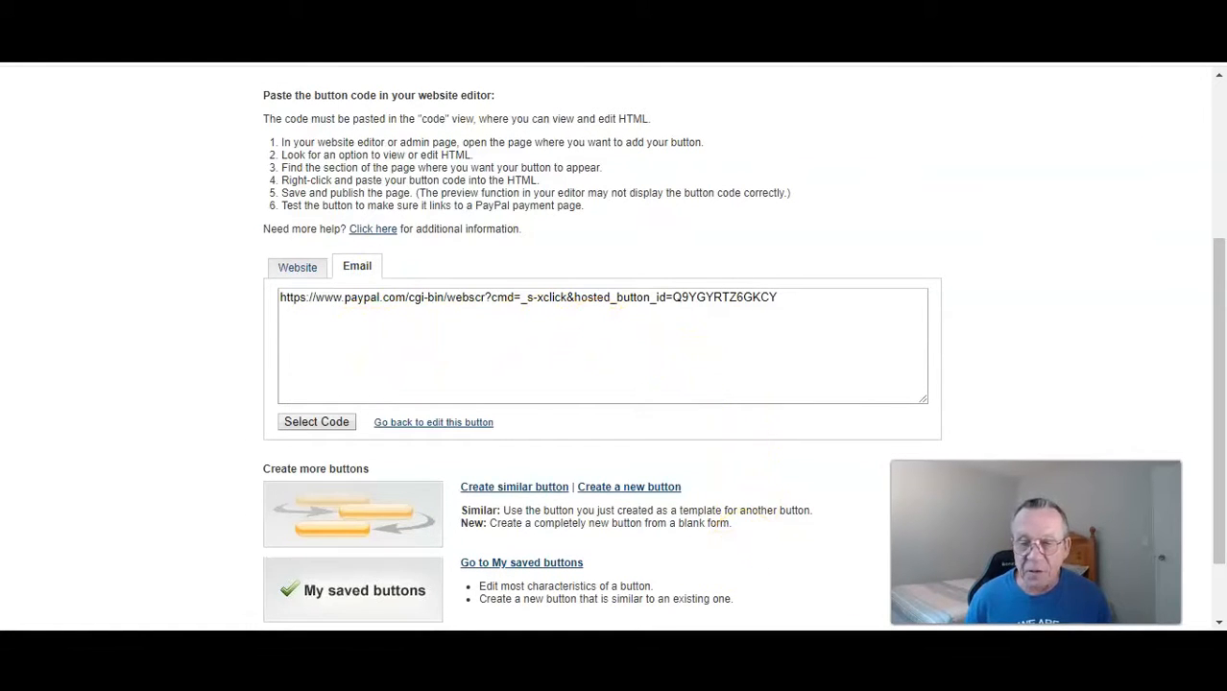
# Step: Back in the Wix editor, paste the PayPal payment link as the red buy button's web address and apply it
pyautogui.click(526, 645)
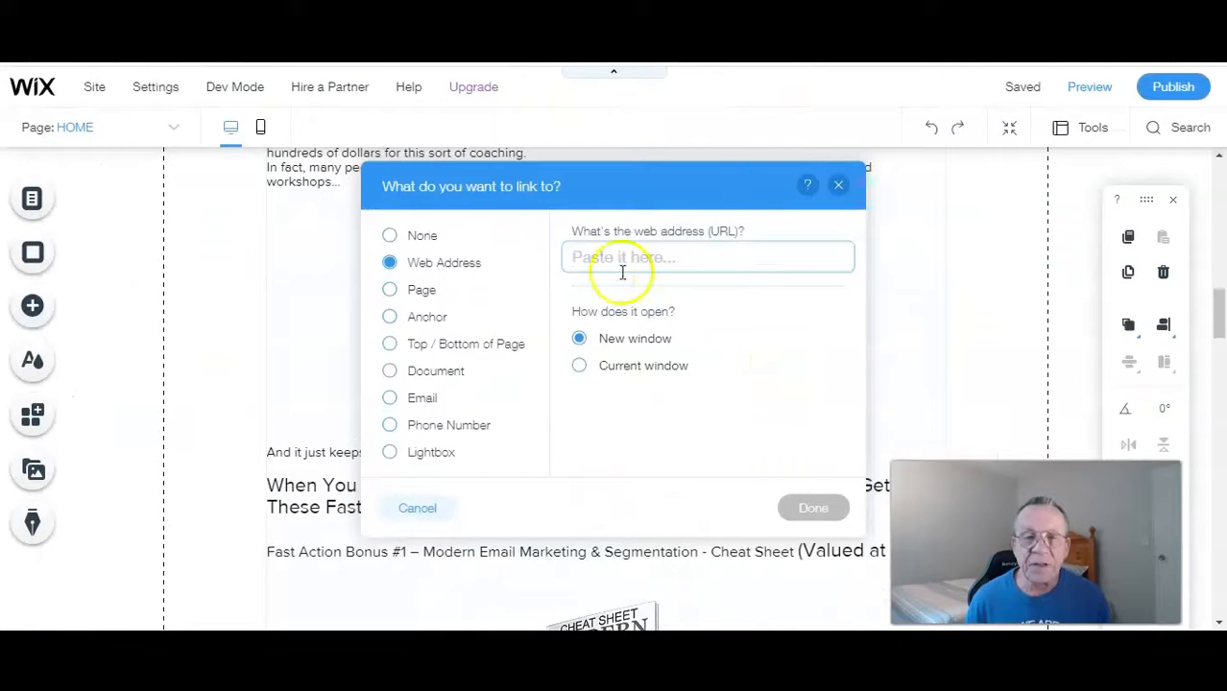
pyautogui.hotkey('ctrl', 'v')
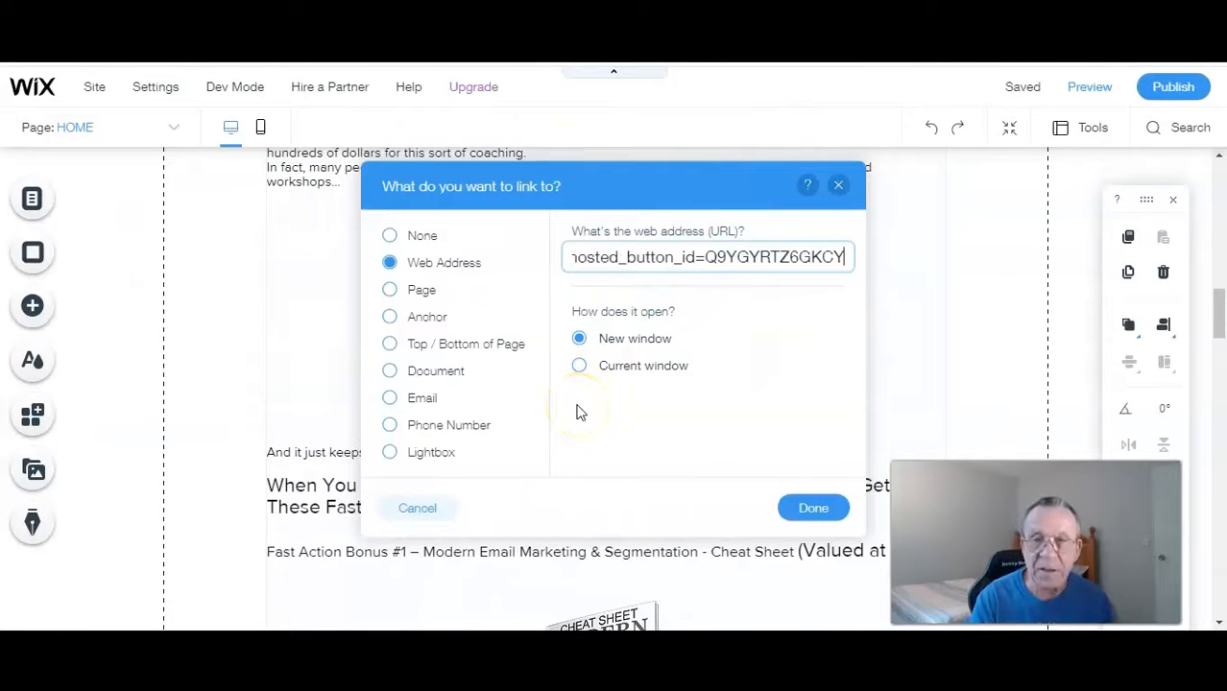
pyautogui.click(816, 511)
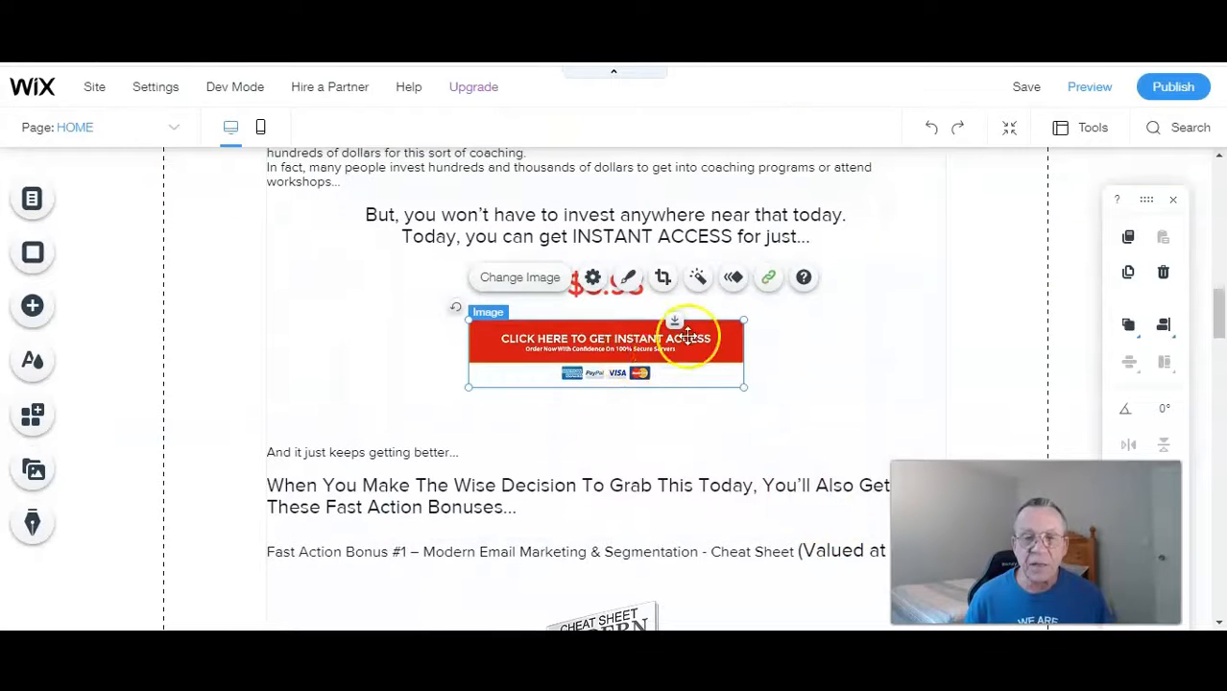
# Step: Link the orange buy button above the signature to the PayPal payment web address, opening in a new window
pyautogui.scroll(-10, 919, 253)
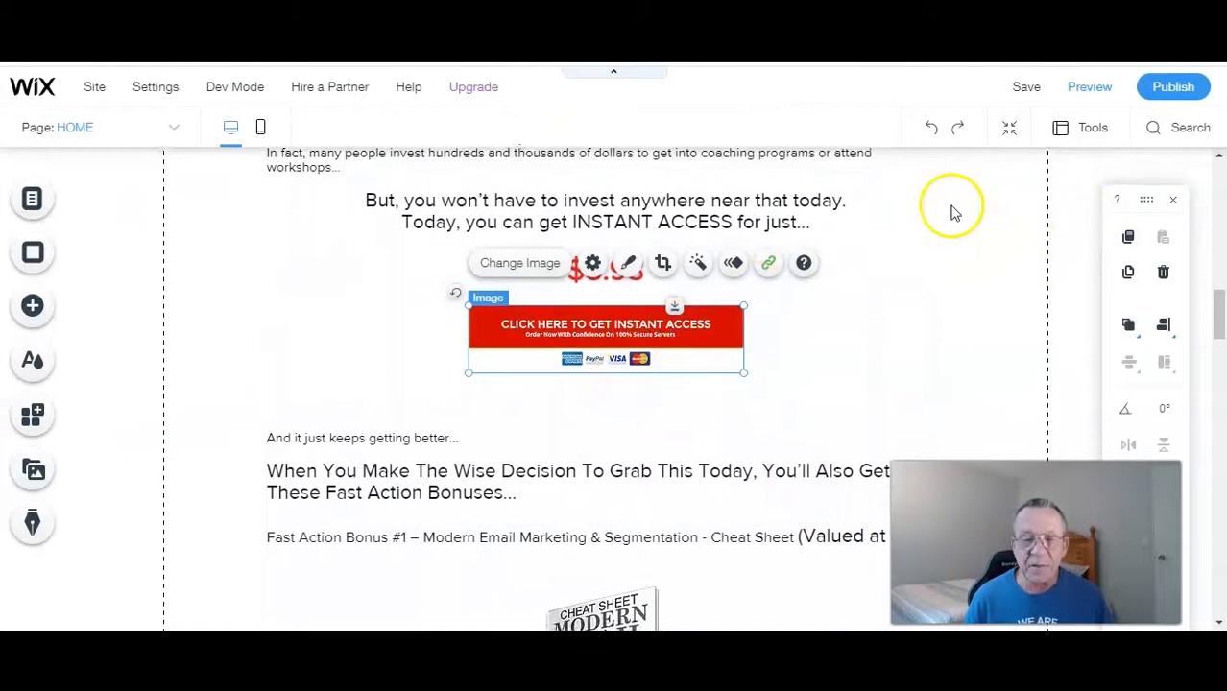
pyautogui.scroll(10, 920, 246)
pyautogui.scroll(-3, 917, 241)
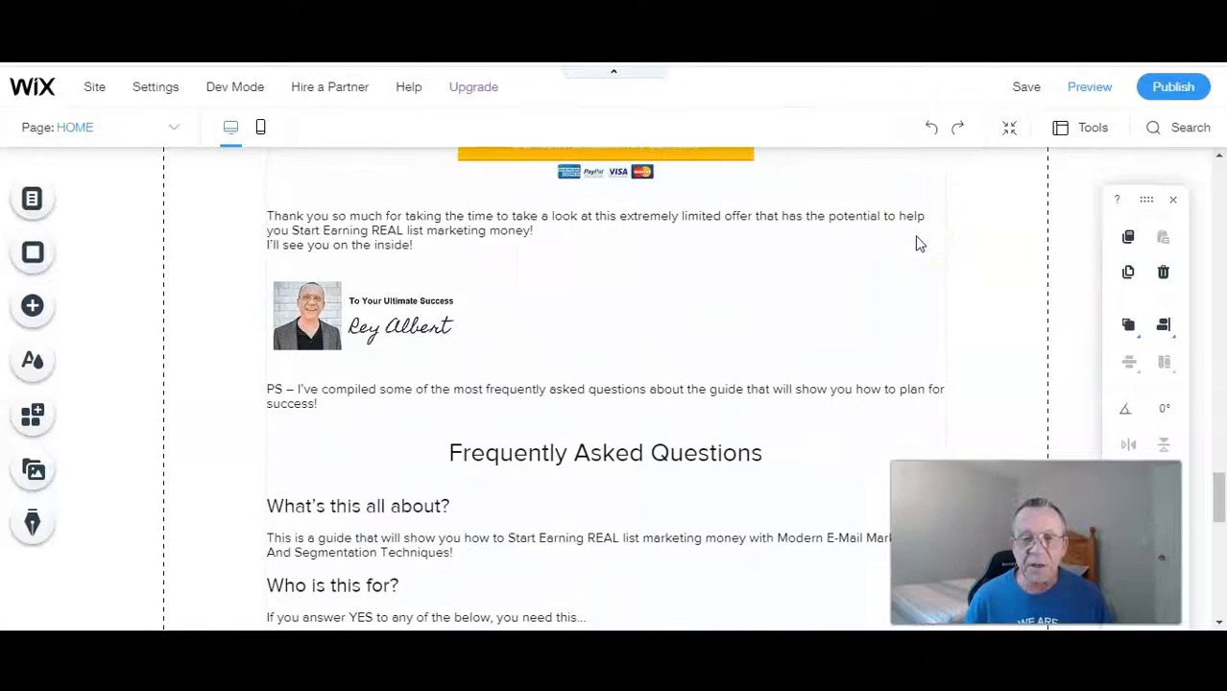
pyautogui.scroll(2, 917, 241)
pyautogui.click(667, 322)
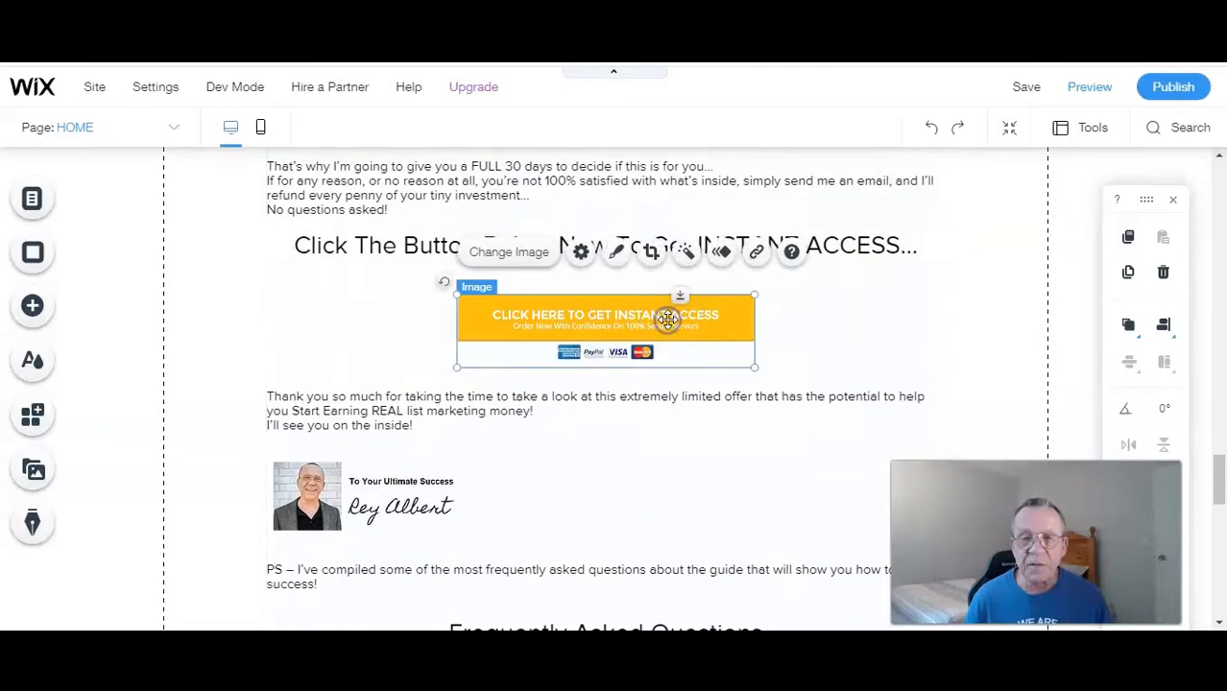
pyautogui.click(756, 264)
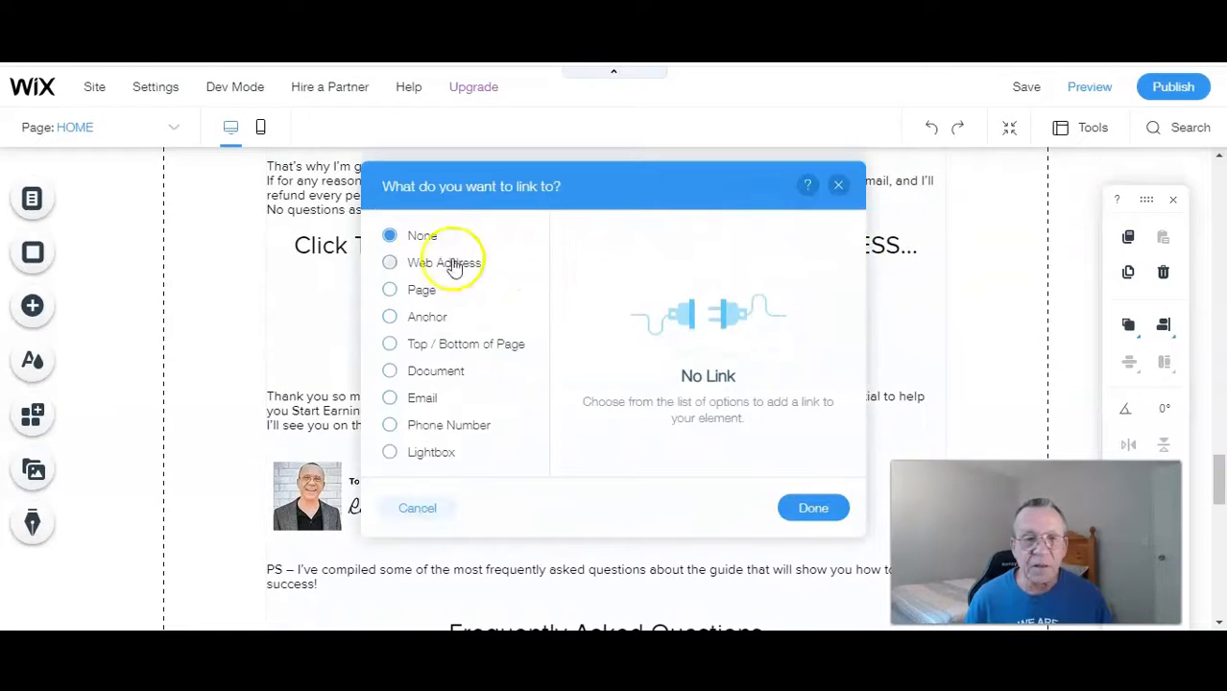
pyautogui.click(393, 269)
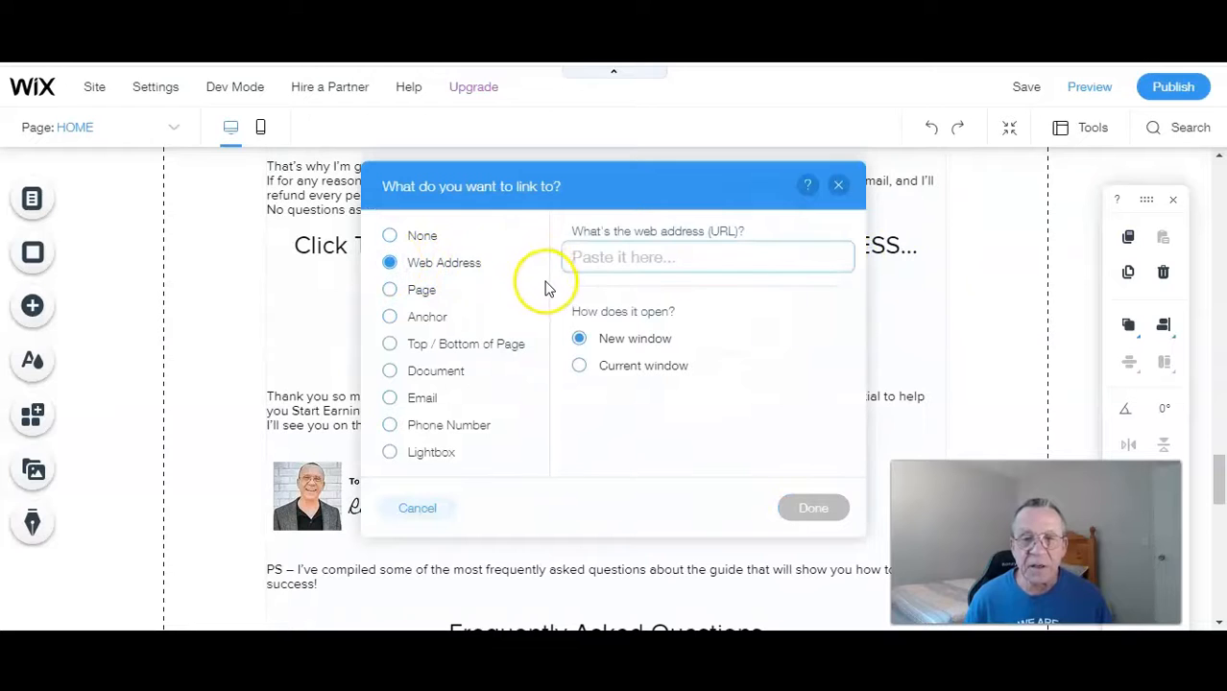
pyautogui.hotkey('ctrl', 'v')
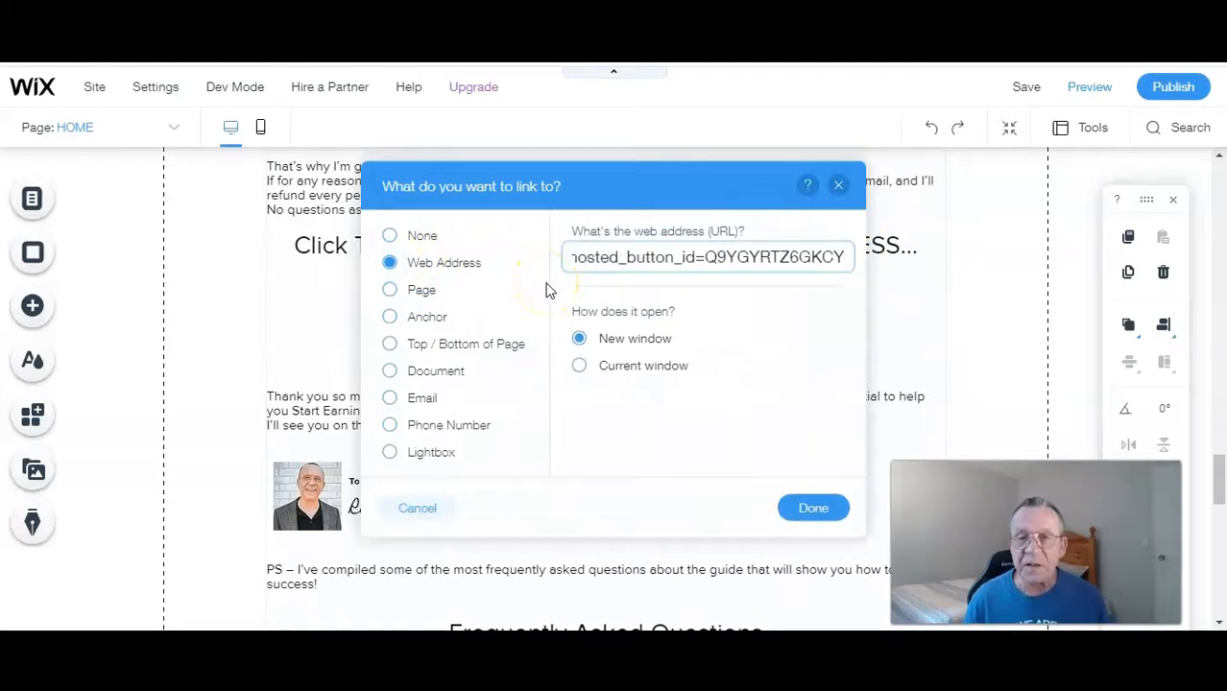
pyautogui.click(812, 508)
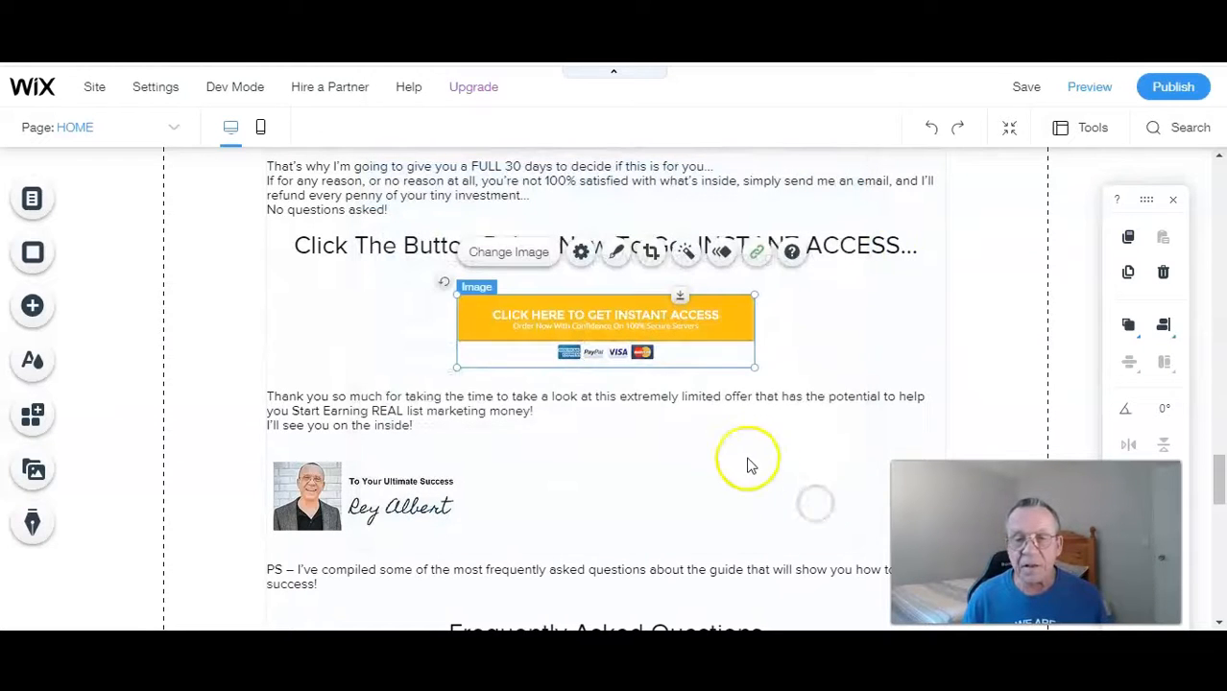
# Step: Link the last orange buy button, below the guarantee question, to the PayPal payment web address, opening in a new window
pyautogui.scroll(-3, 735, 447)
pyautogui.scroll(-10, 729, 422)
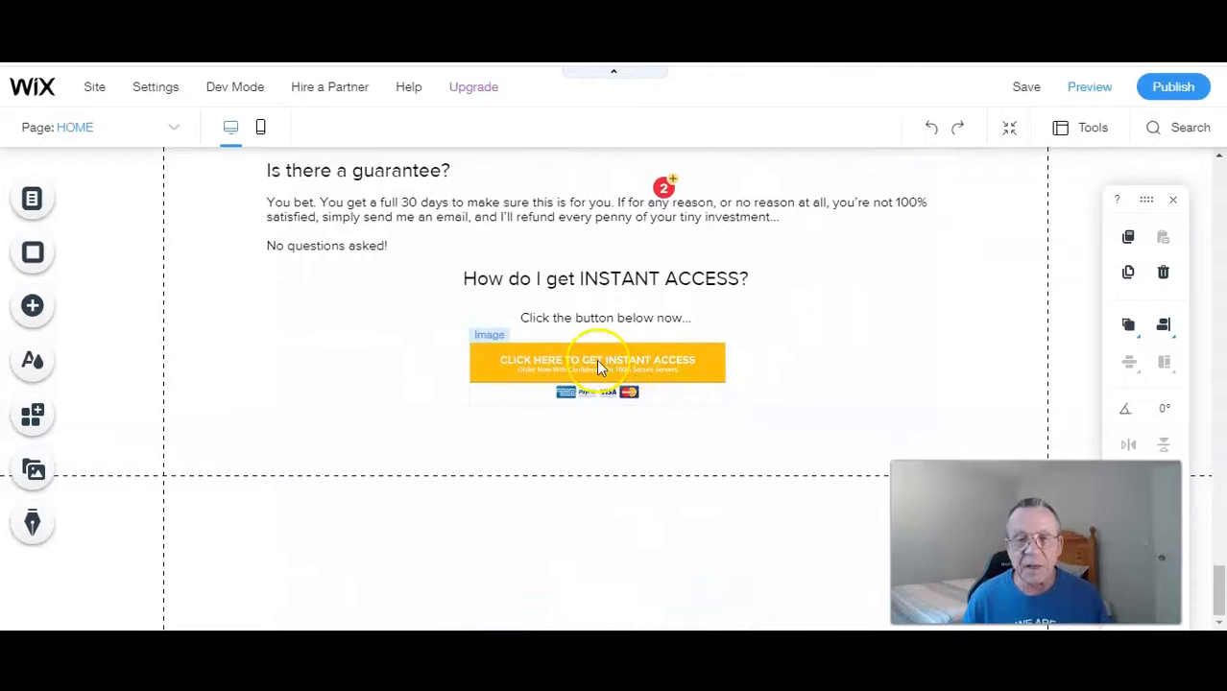
pyautogui.click(597, 360)
pyautogui.click(772, 301)
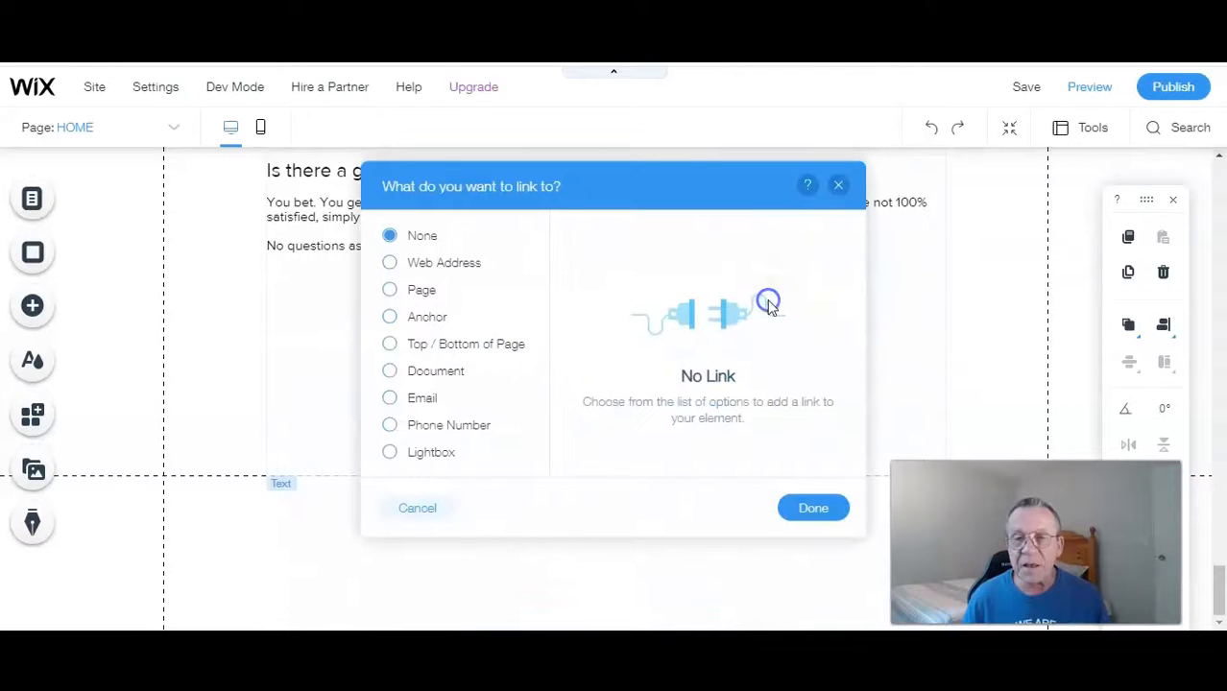
pyautogui.click(388, 268)
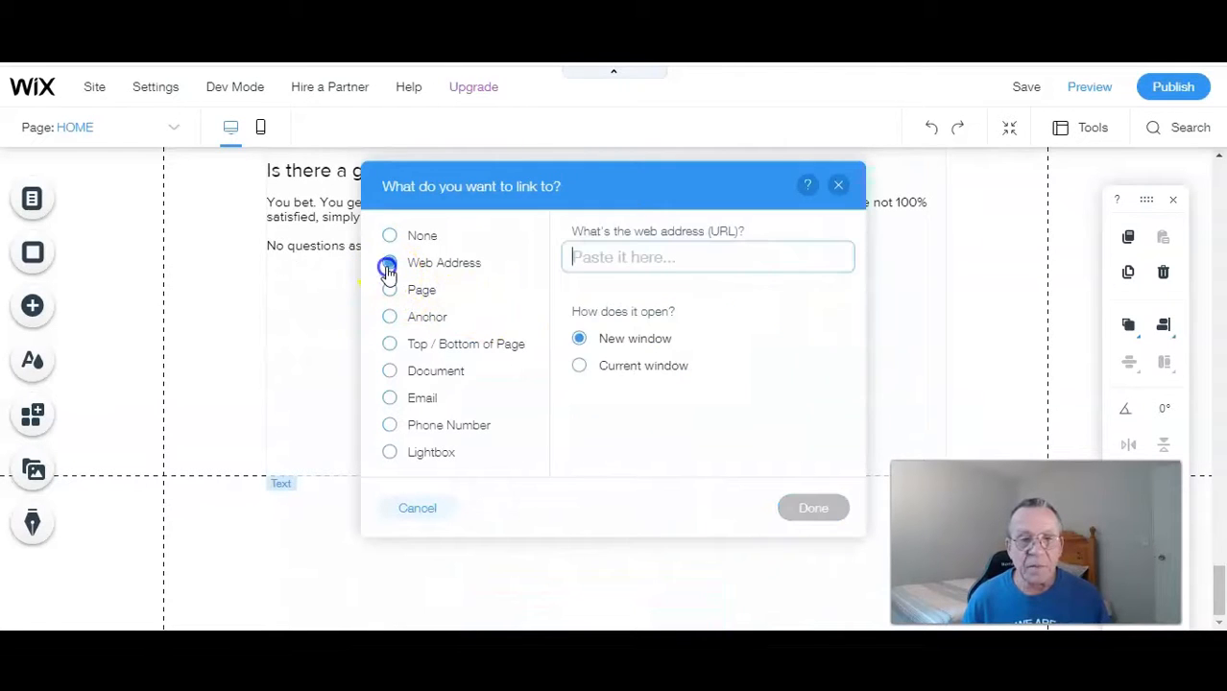
pyautogui.hotkey('ctrl', 'v')
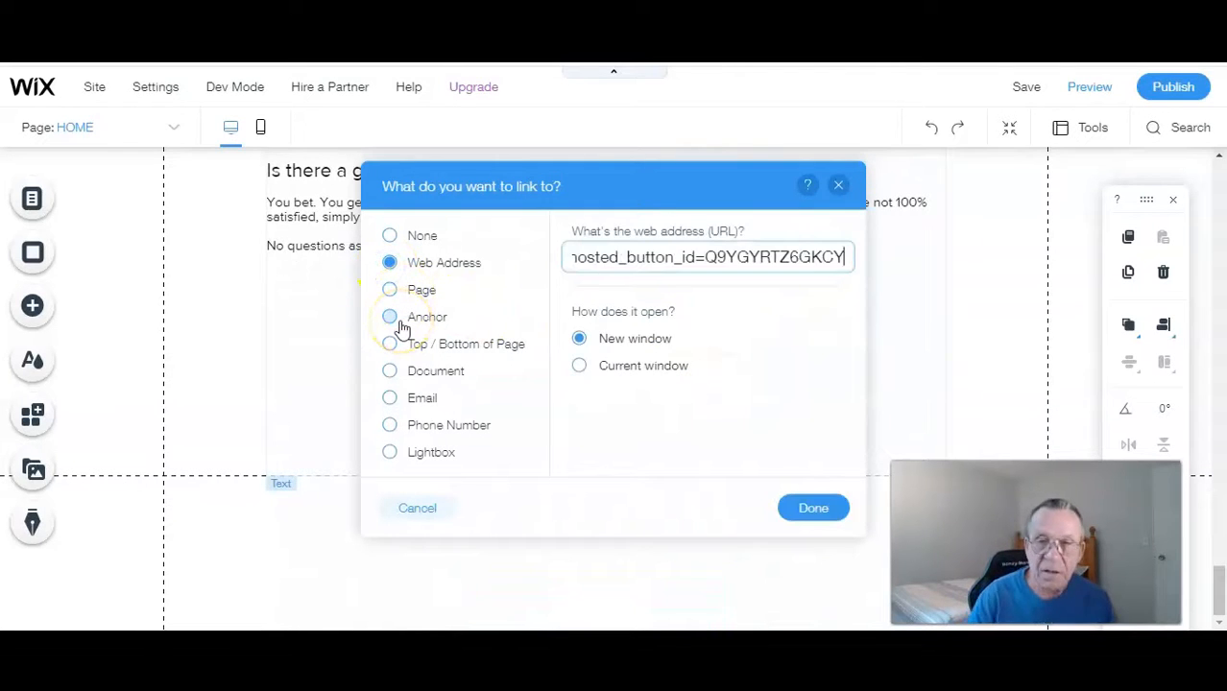
pyautogui.click(813, 510)
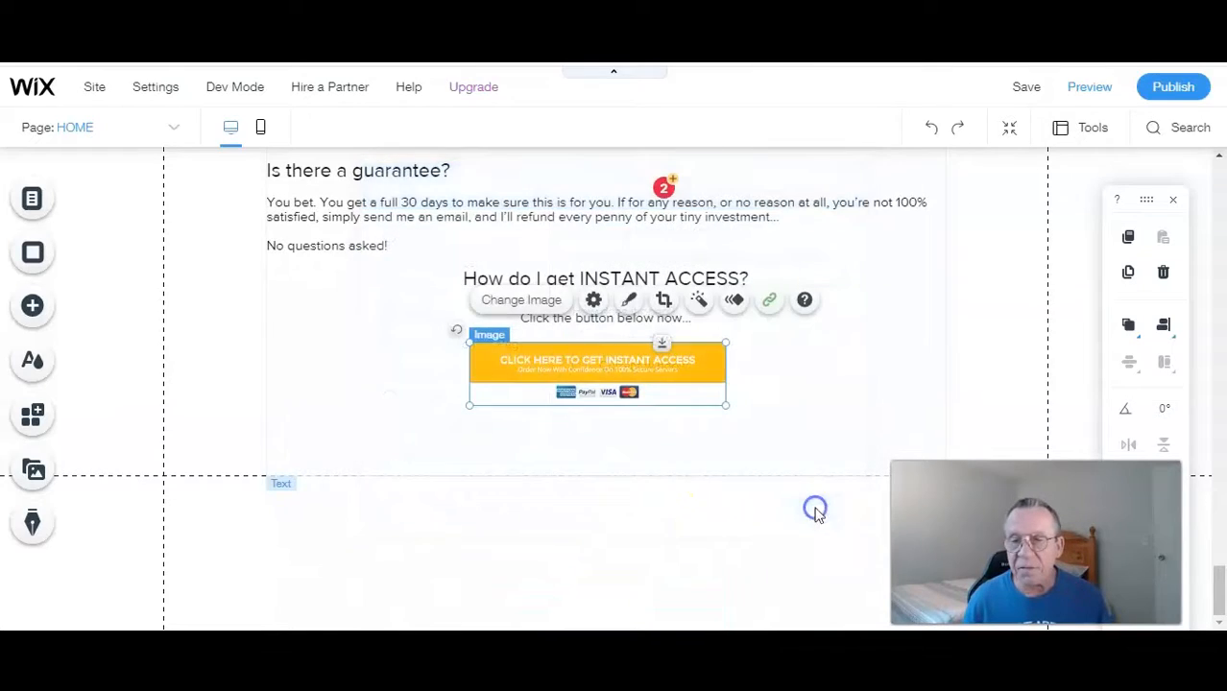
# Step: Review the finished thank-you page, examining the introductory text, the price and buy buttons, and the bonus sections
pyautogui.scroll(5, 780, 437)
pyautogui.scroll(15, 790, 418)
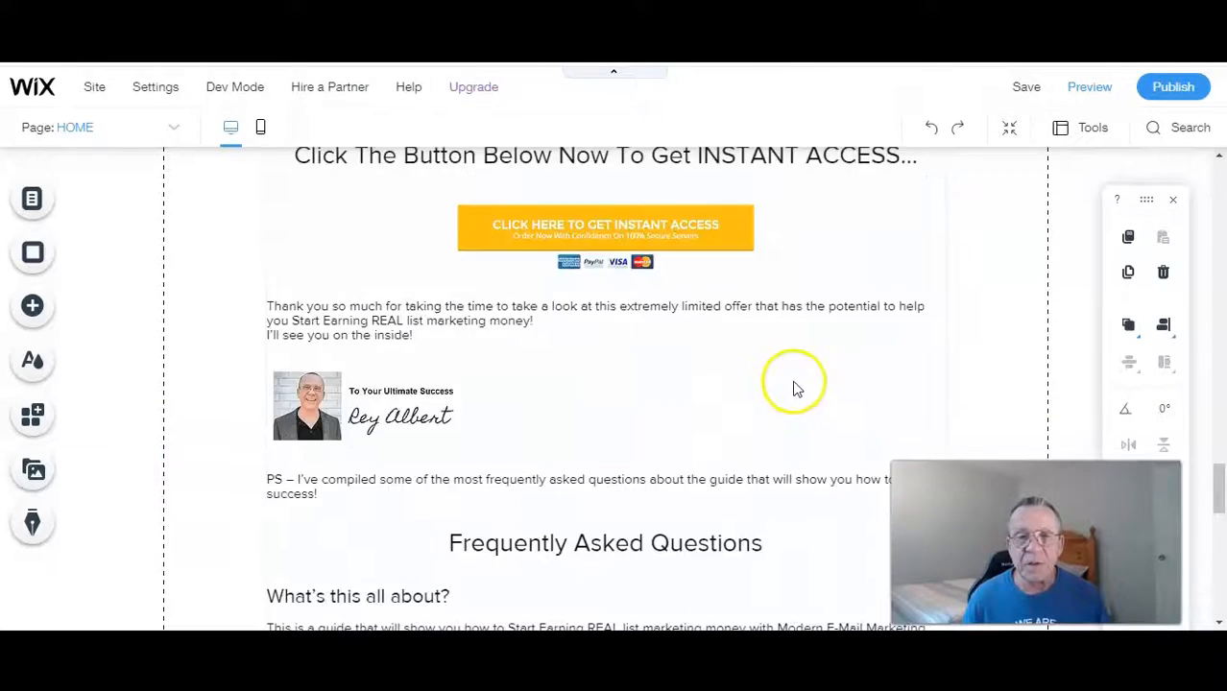
pyautogui.scroll(10, 799, 371)
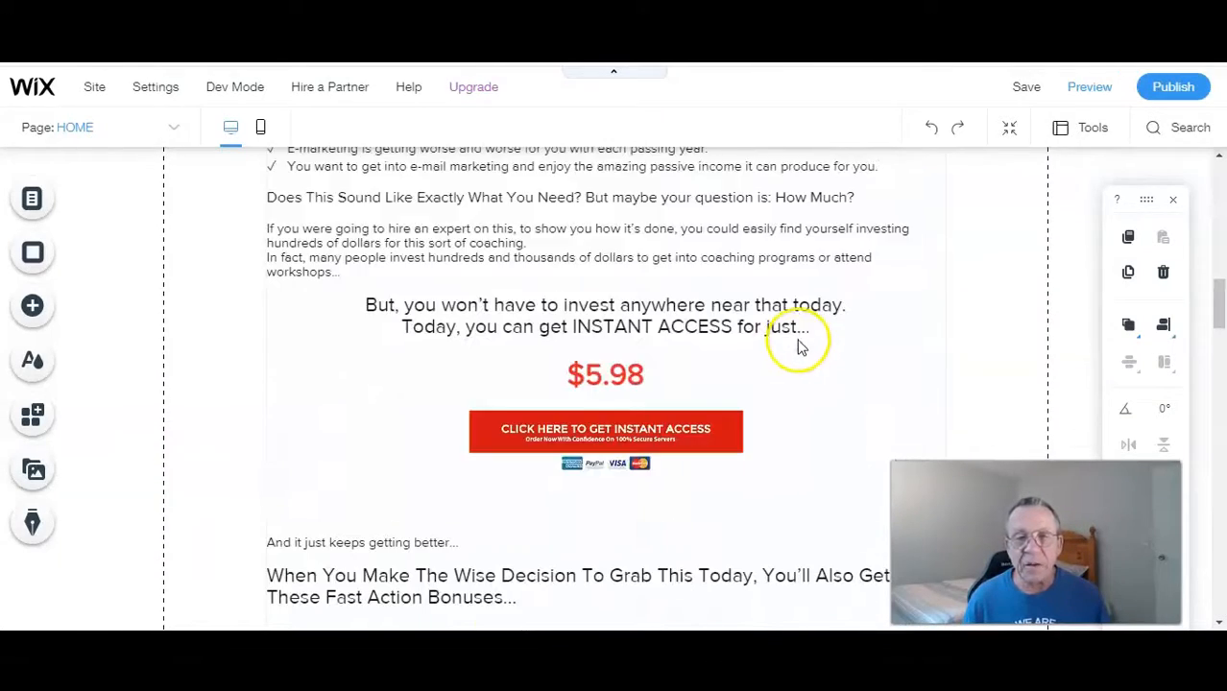
pyautogui.scroll(-5, 795, 345)
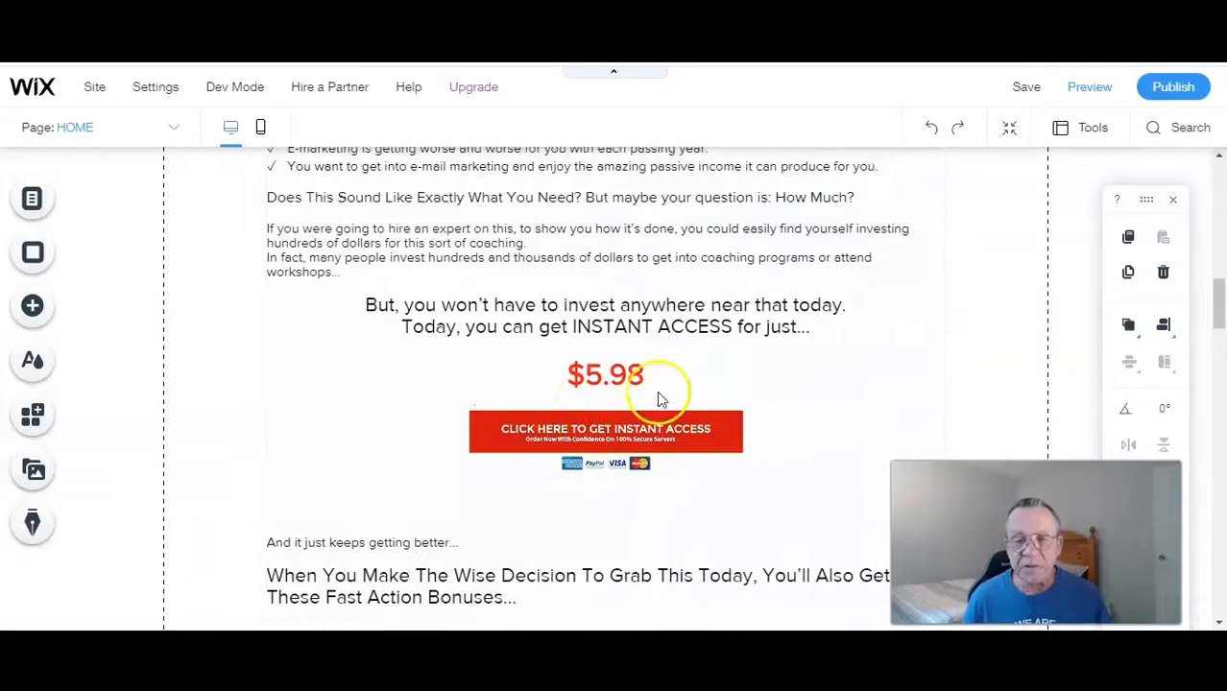
pyautogui.scroll(15, 745, 278)
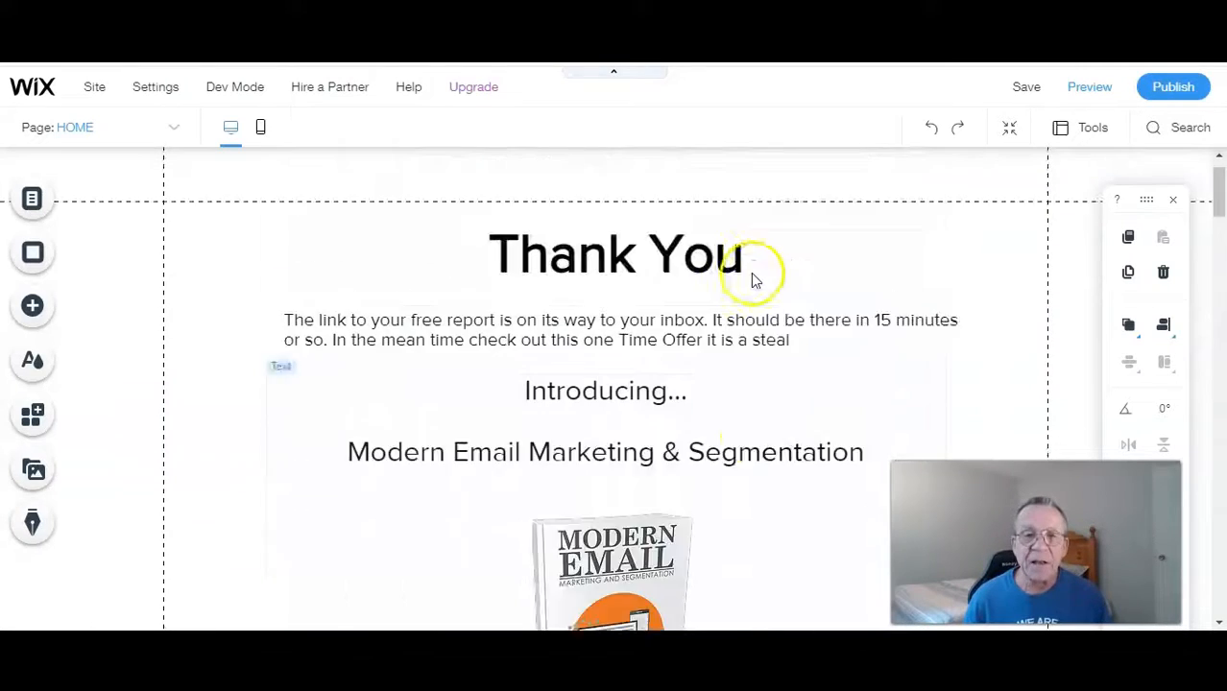
pyautogui.scroll(-2, 754, 267)
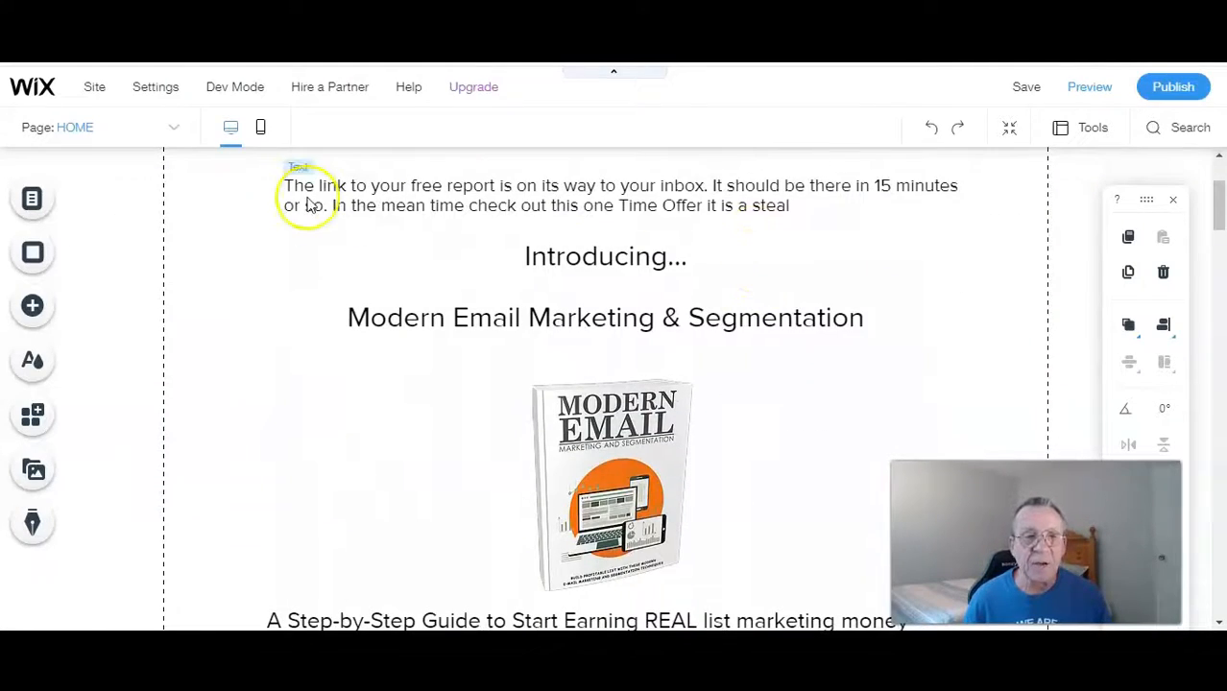
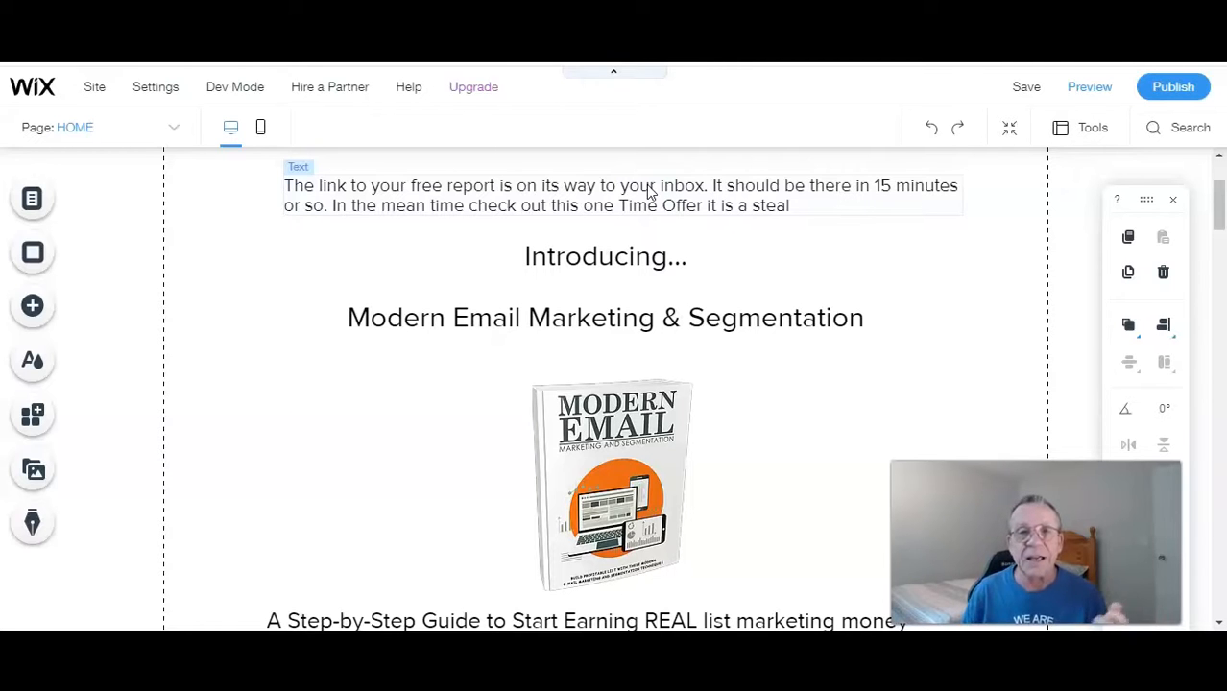
pyautogui.click(640, 221)
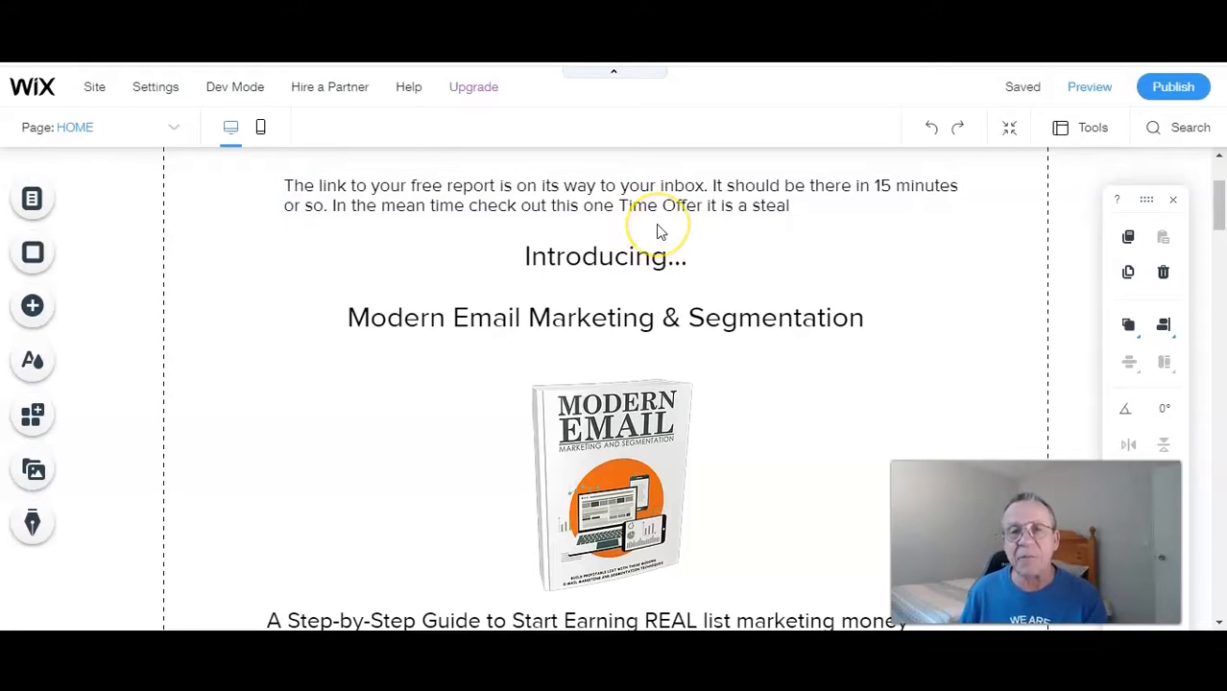
pyautogui.scroll(-5, 657, 229)
pyautogui.scroll(7, 653, 216)
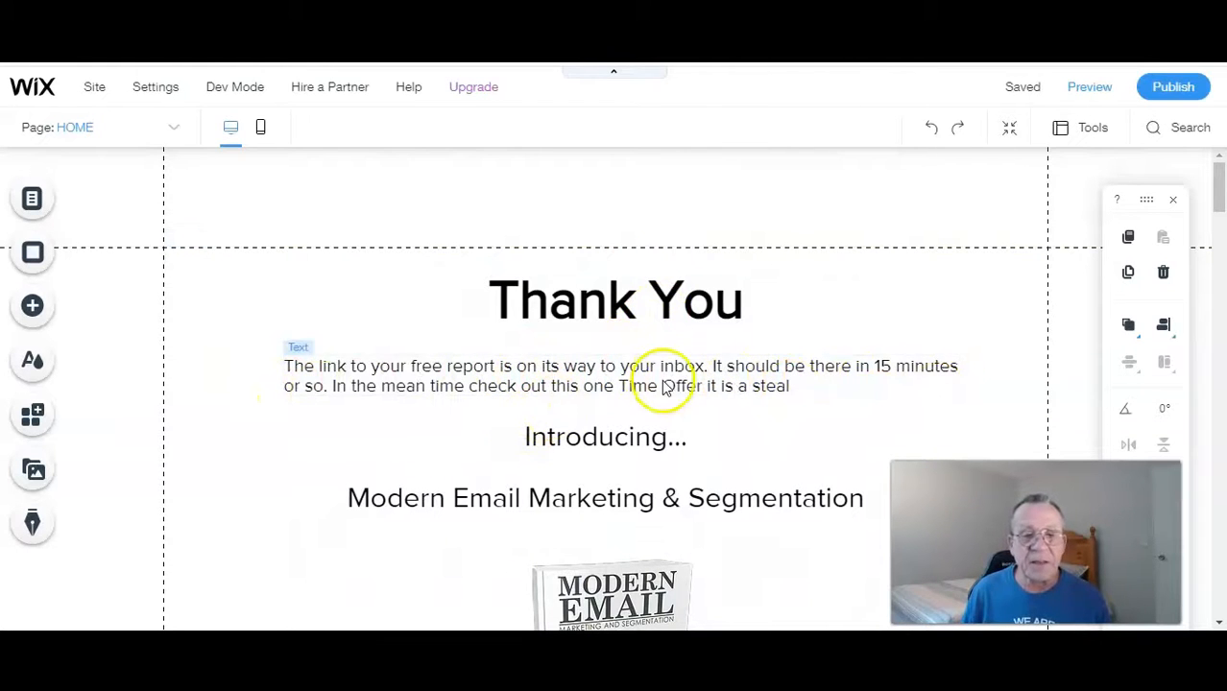
pyautogui.scroll(-3, 662, 388)
pyautogui.scroll(-15, 662, 389)
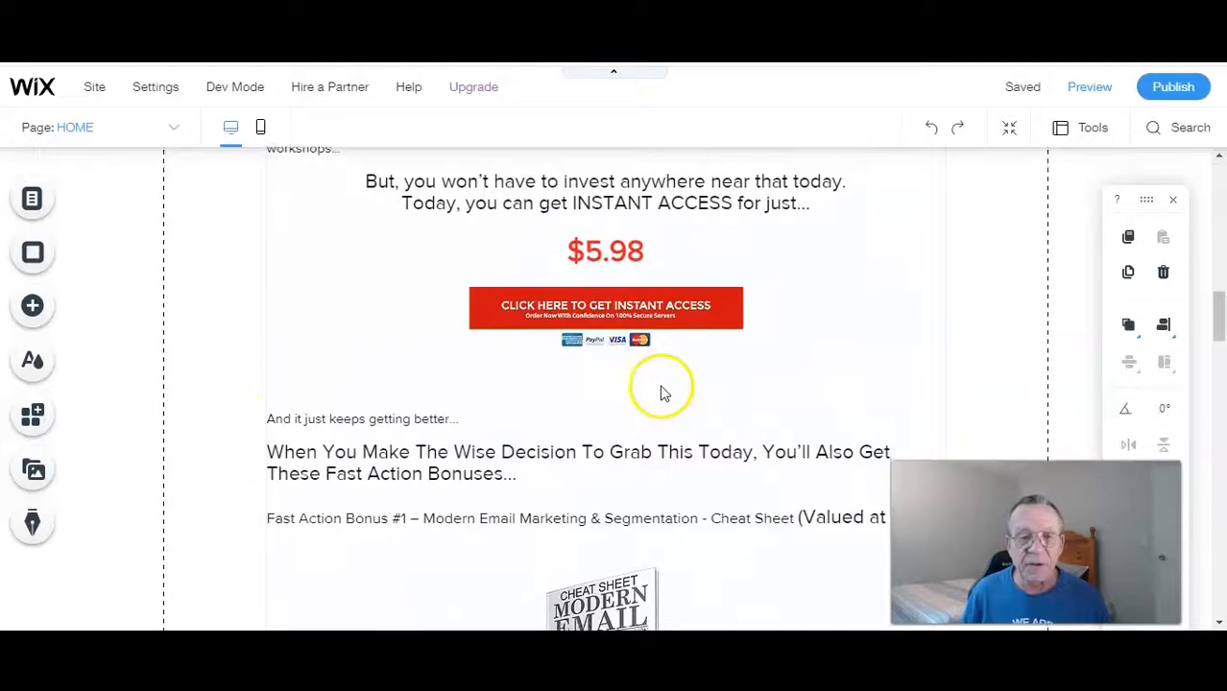
pyautogui.scroll(-5, 663, 384)
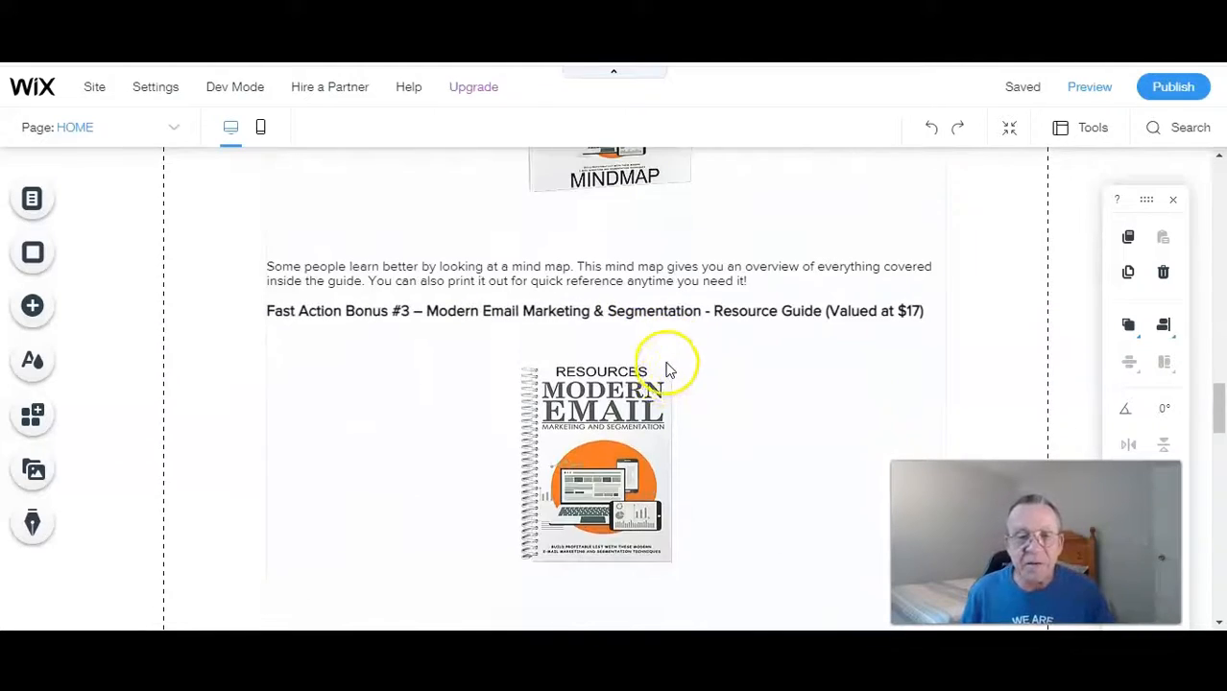
pyautogui.scroll(5, 667, 365)
pyautogui.scroll(5, 670, 345)
pyautogui.scroll(4, 670, 331)
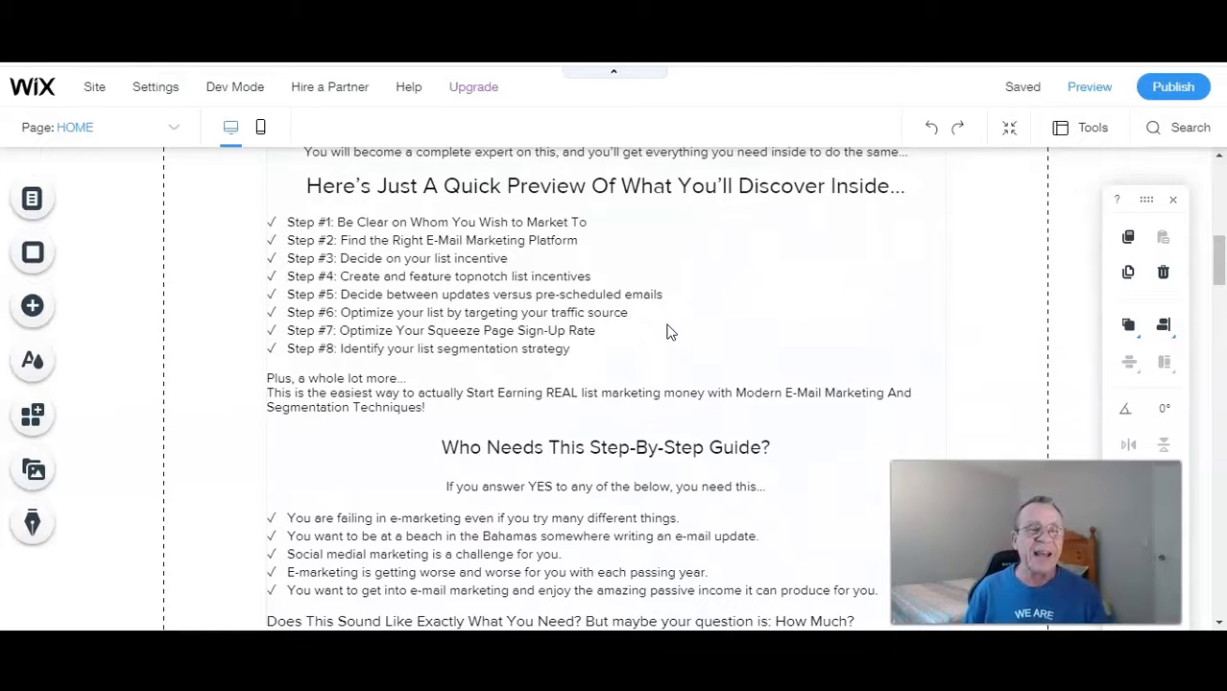
pyautogui.scroll(8, 670, 332)
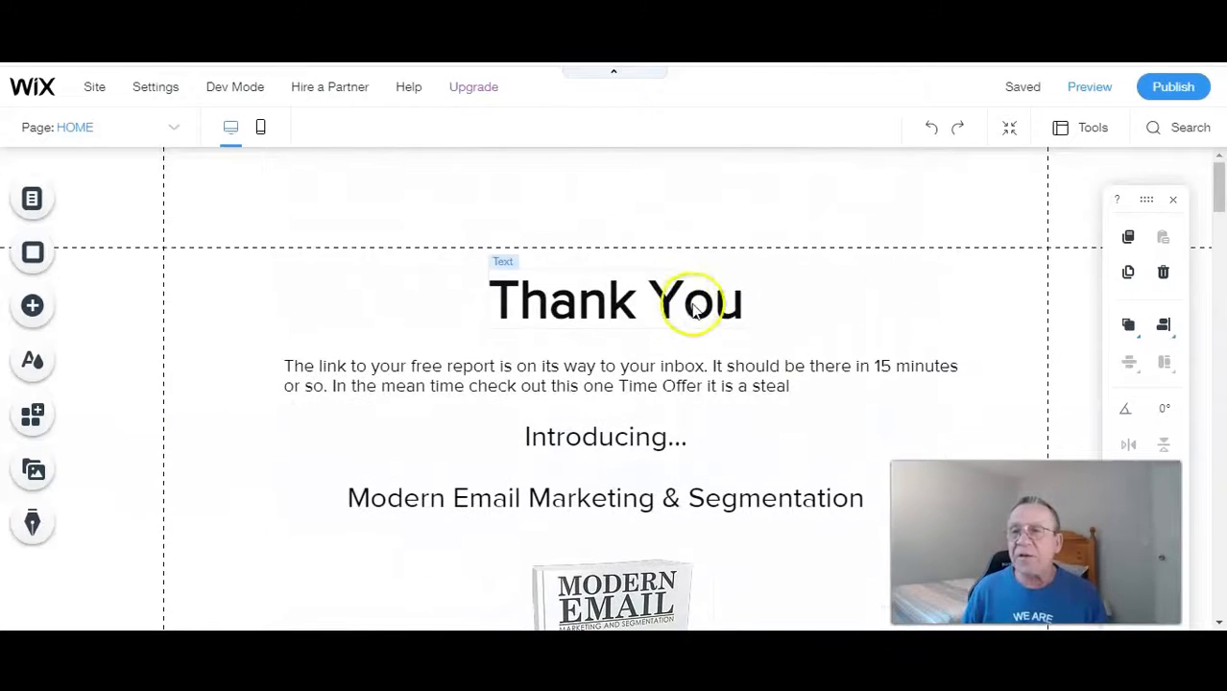
# Step: Publish the thank-you site and copy its live web address
pyautogui.click(1170, 92)
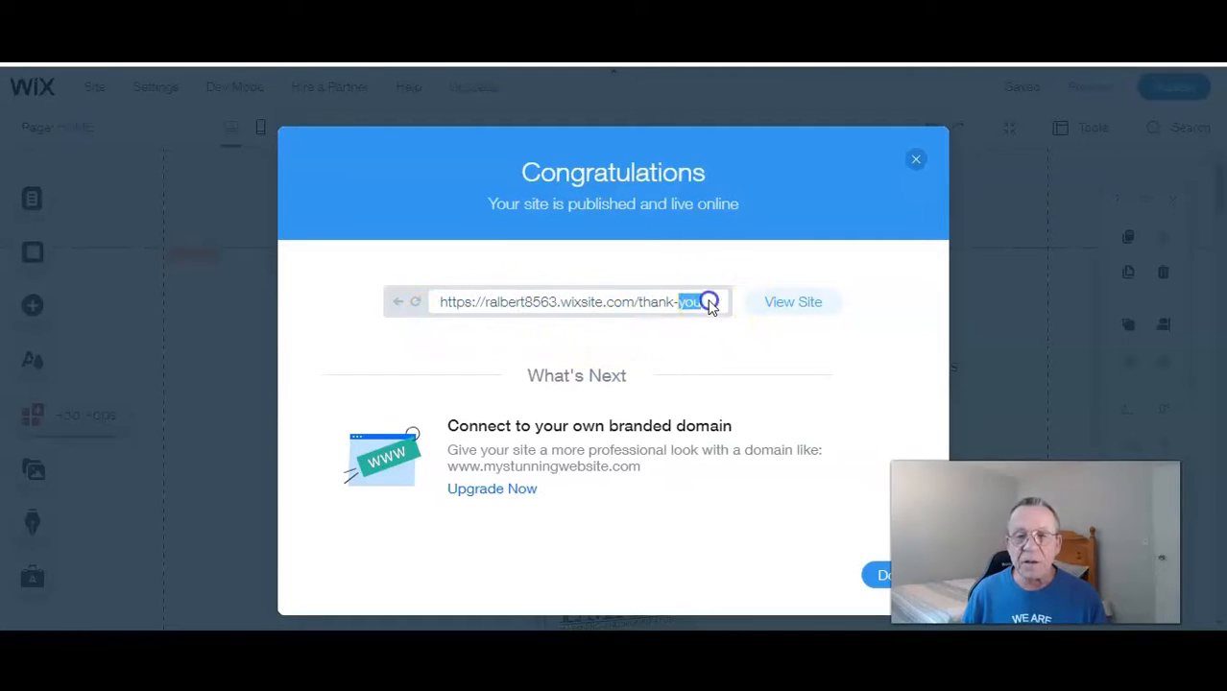
pyautogui.moveTo(711, 304); pyautogui.dragTo(397, 309)
pyautogui.rightClick(489, 309)
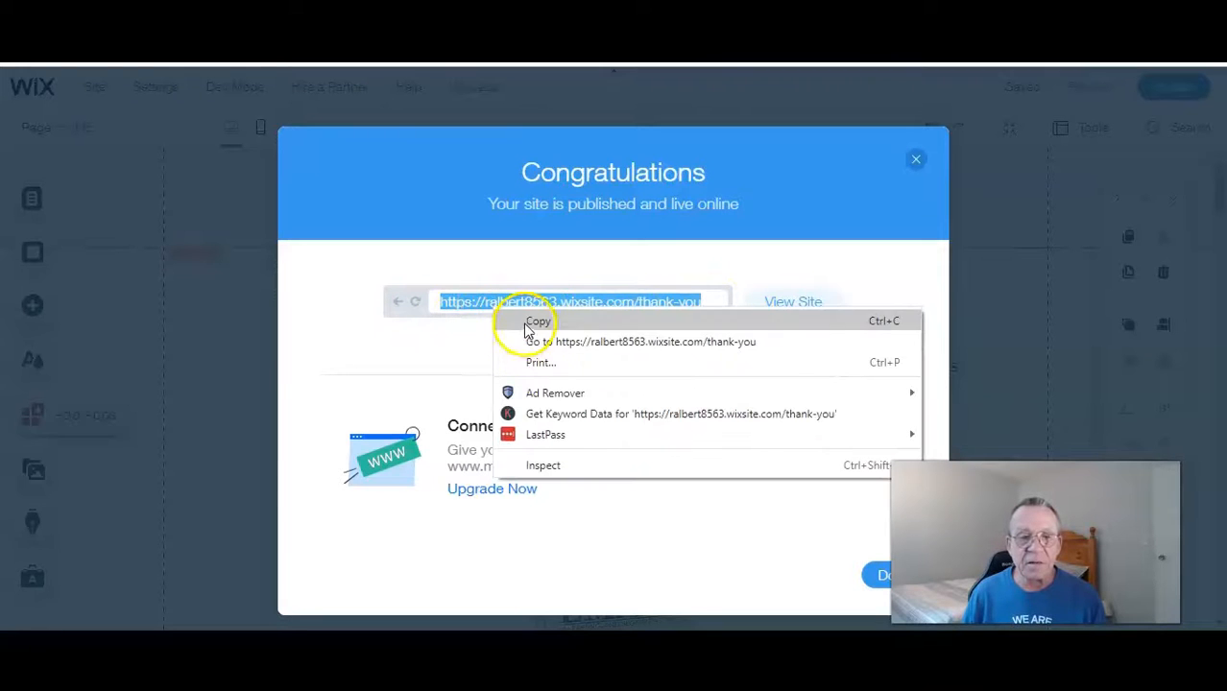
pyautogui.click(527, 323)
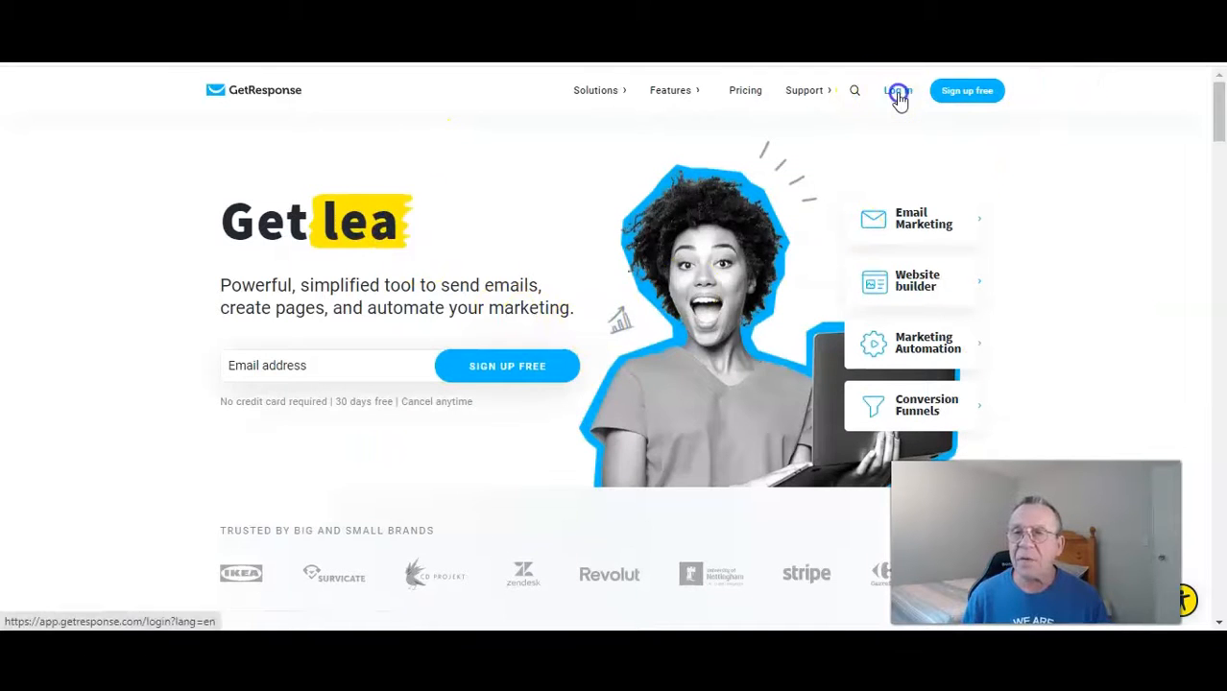
# Step: Switch to GetResponse, log in, and open the "email marketing funnel" form for editing
pyautogui.click(897, 93)
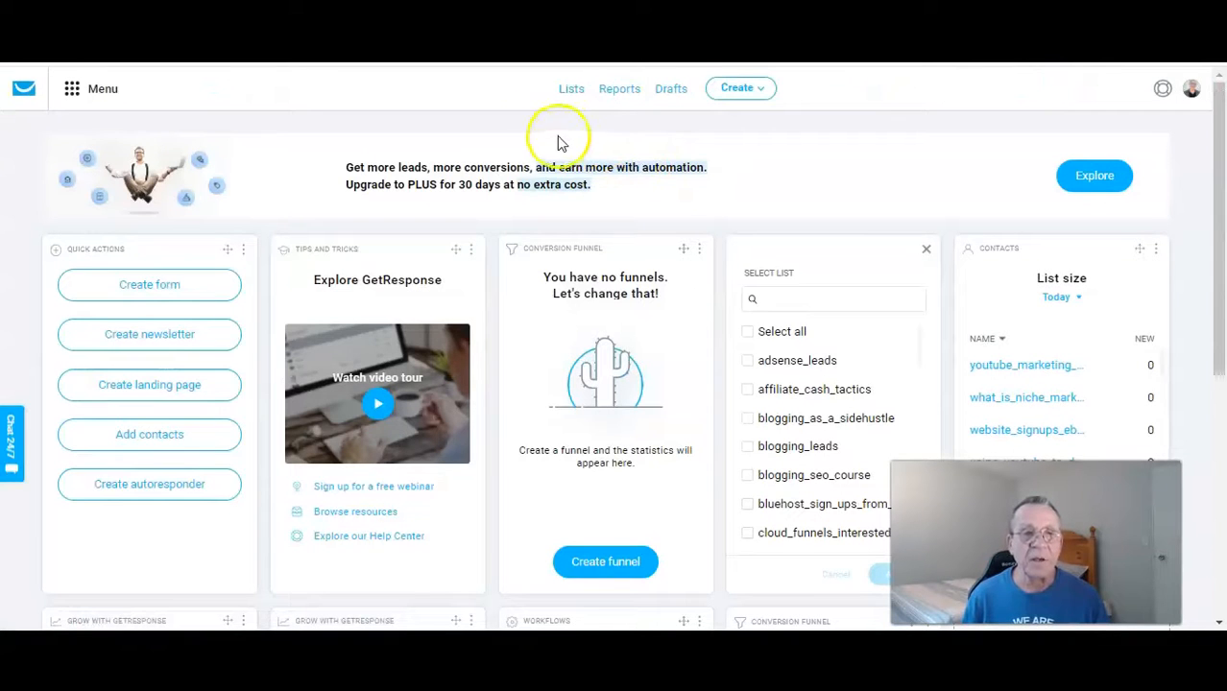
pyautogui.click(70, 96)
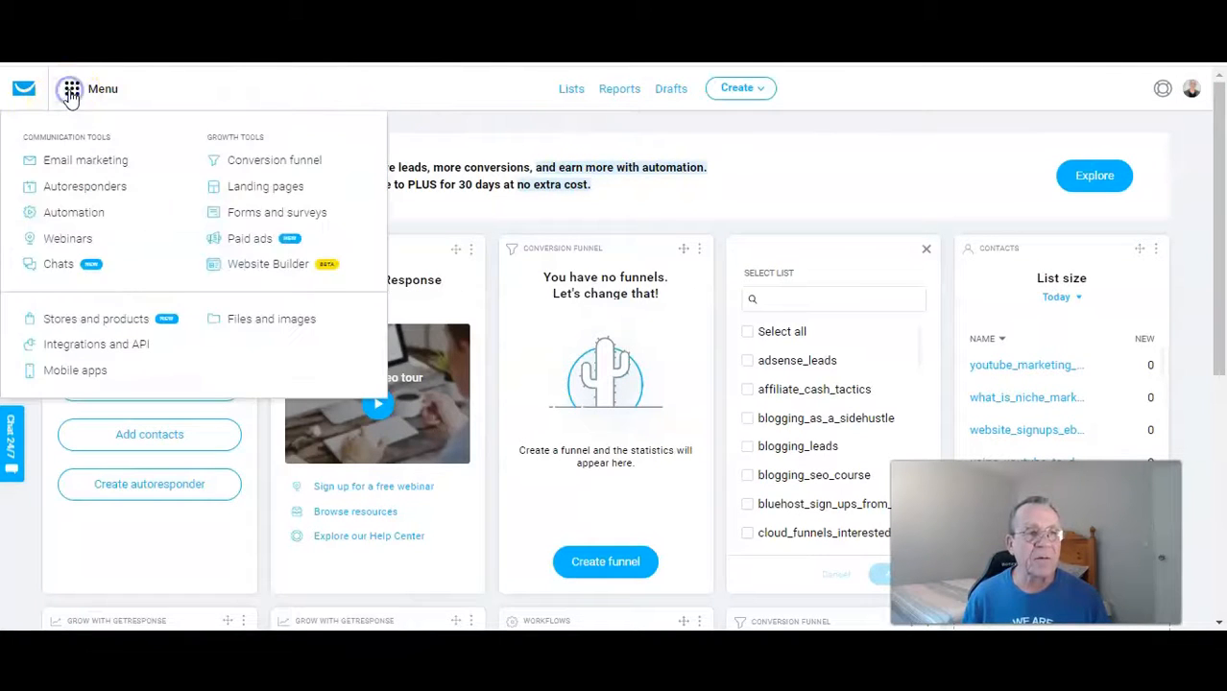
pyautogui.click(246, 212)
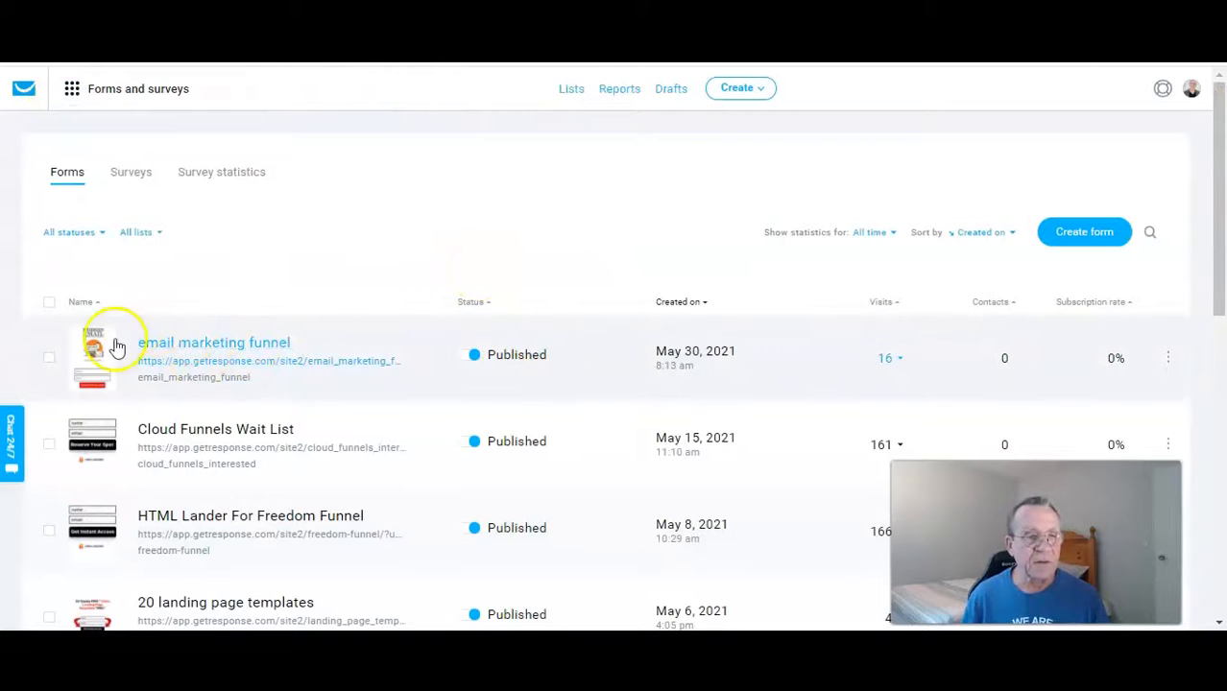
pyautogui.click(1168, 358)
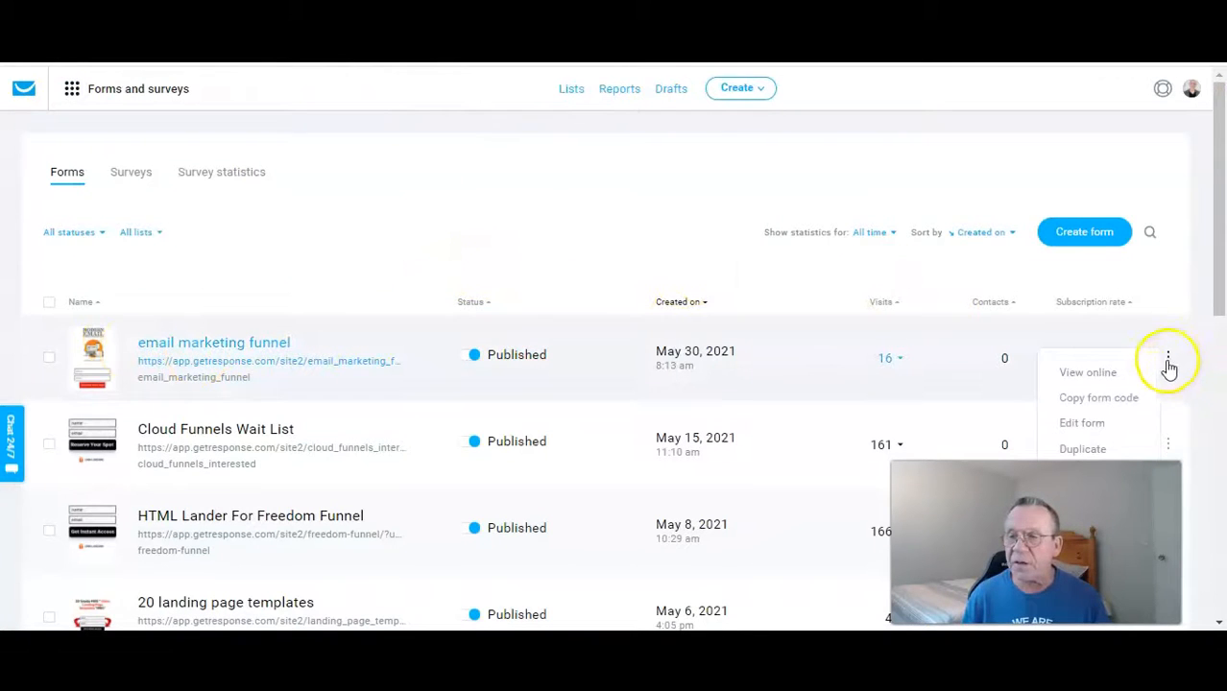
pyautogui.click(1092, 430)
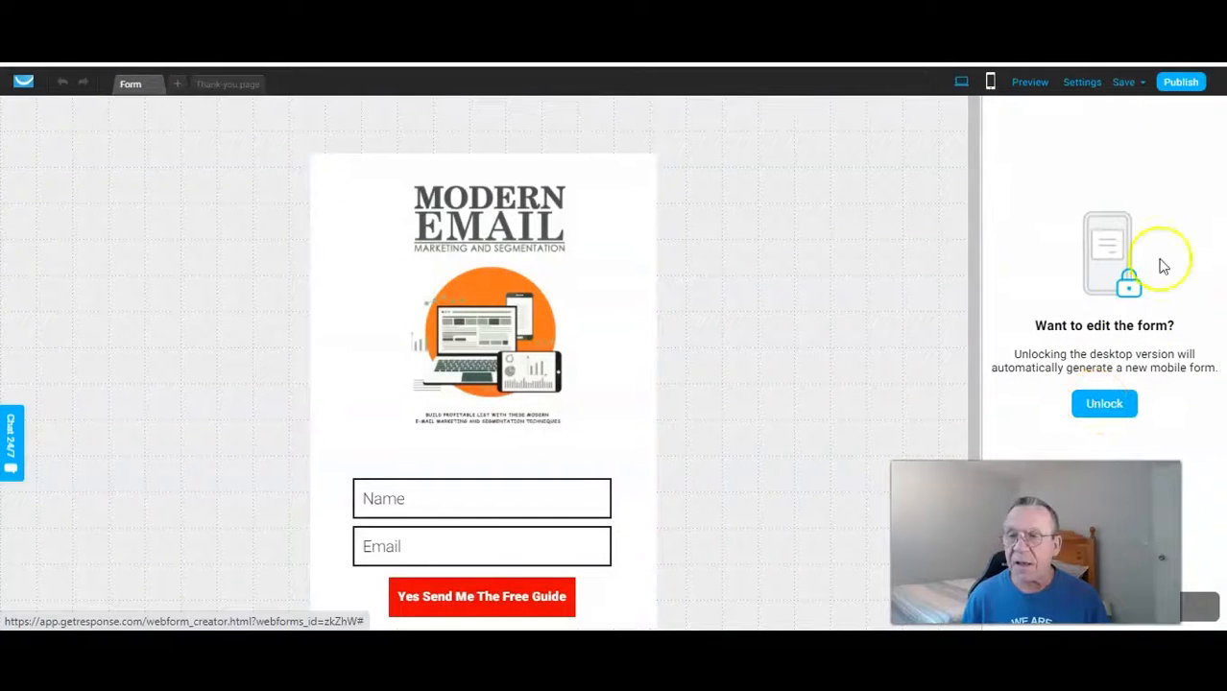
# Step: Set the form's thank-you page to Custom with the copied Wix thank-you page address, and save the form settings
pyautogui.click(1083, 84)
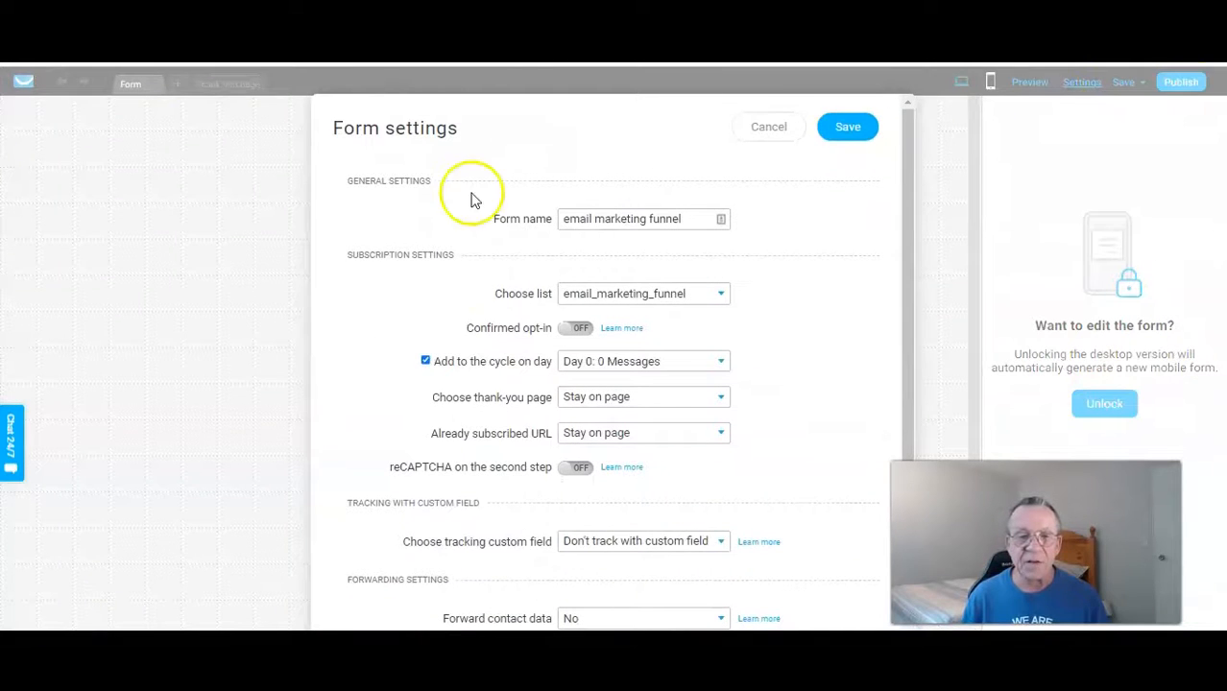
pyautogui.click(631, 399)
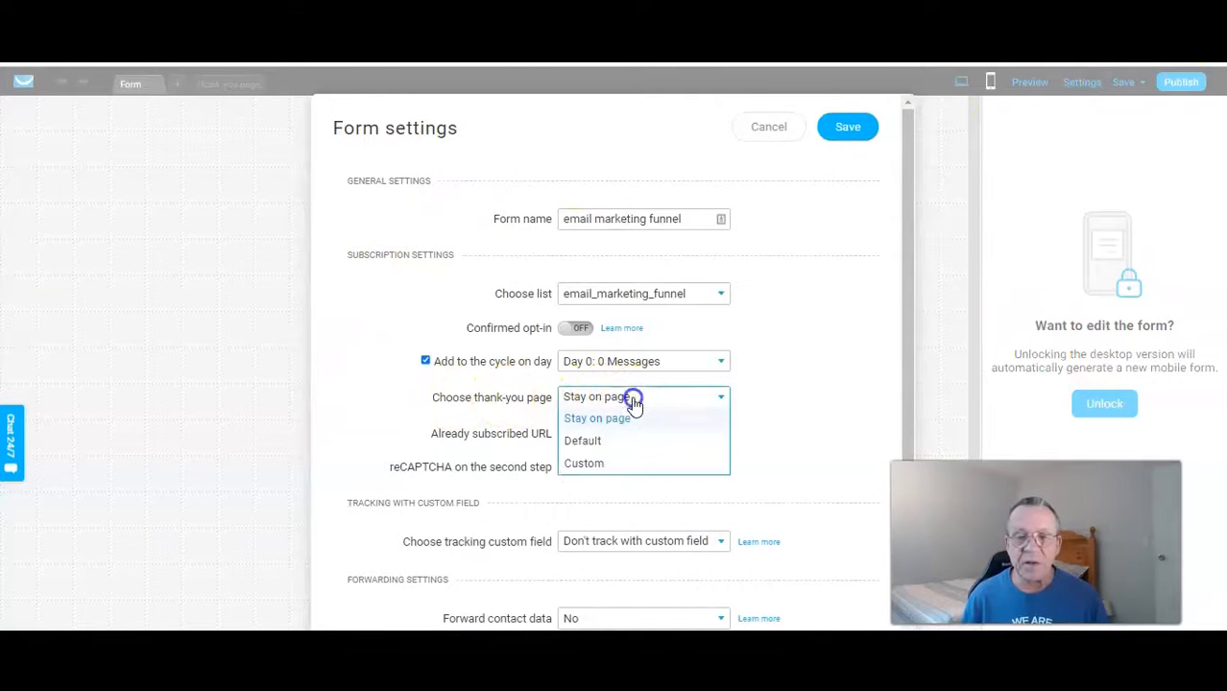
pyautogui.click(595, 465)
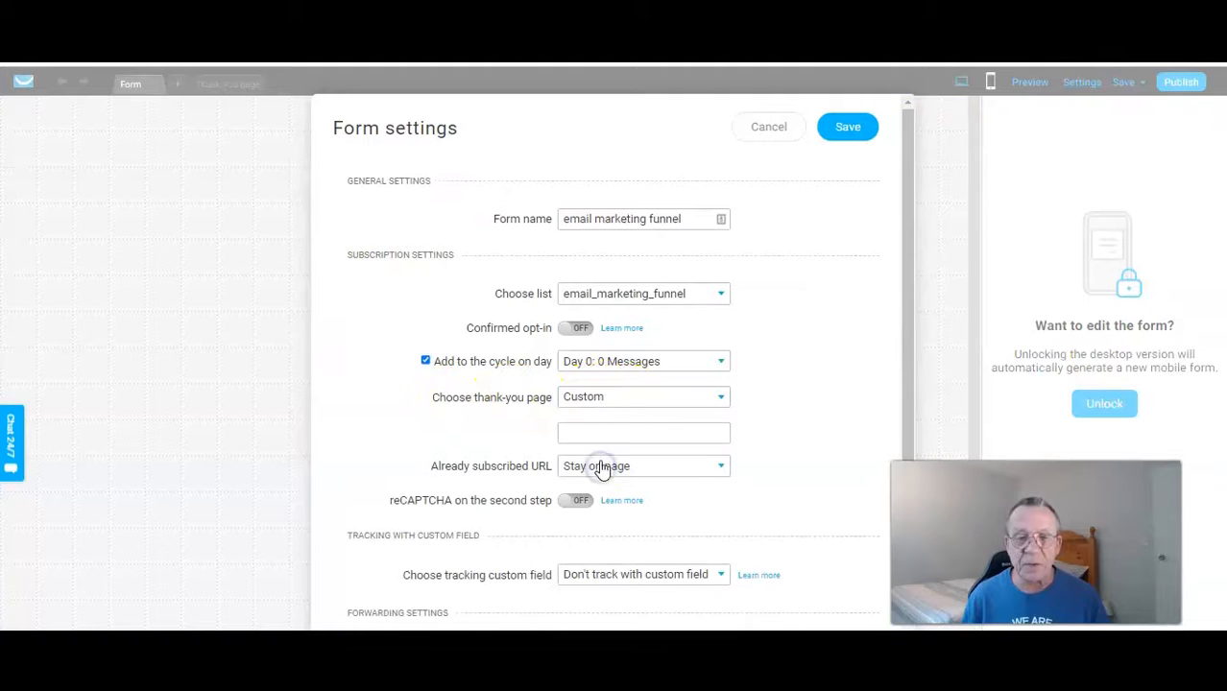
pyautogui.click(605, 432)
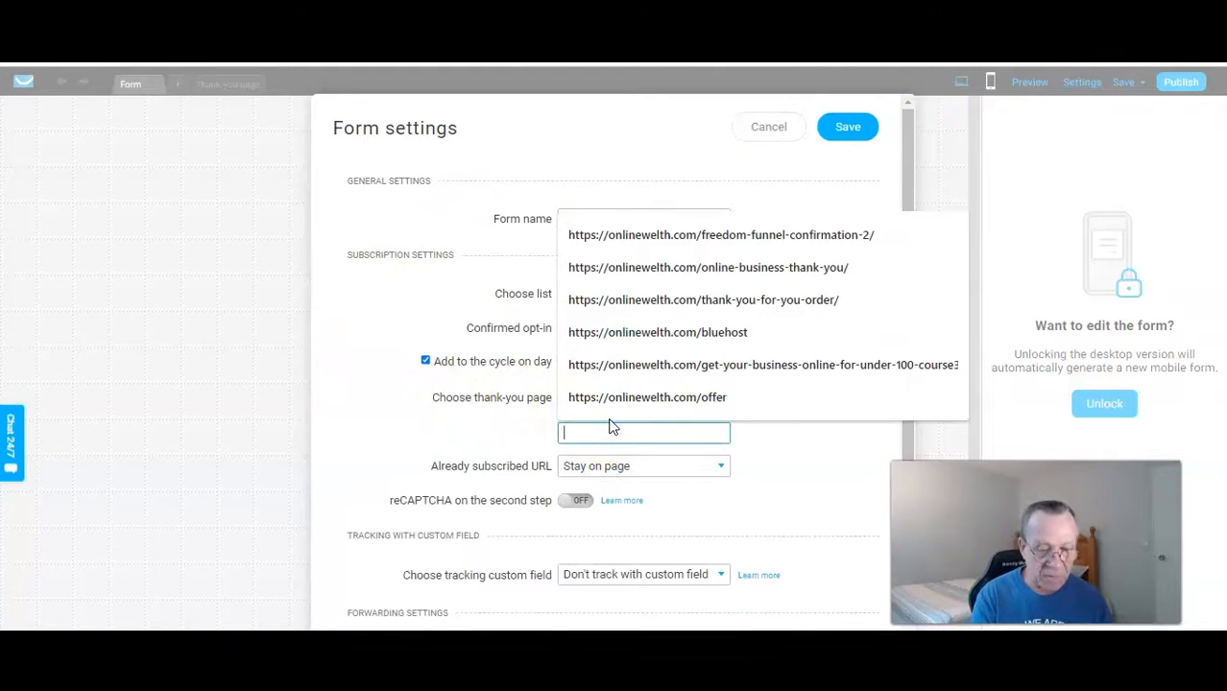
pyautogui.hotkey('ctrl', 'v')
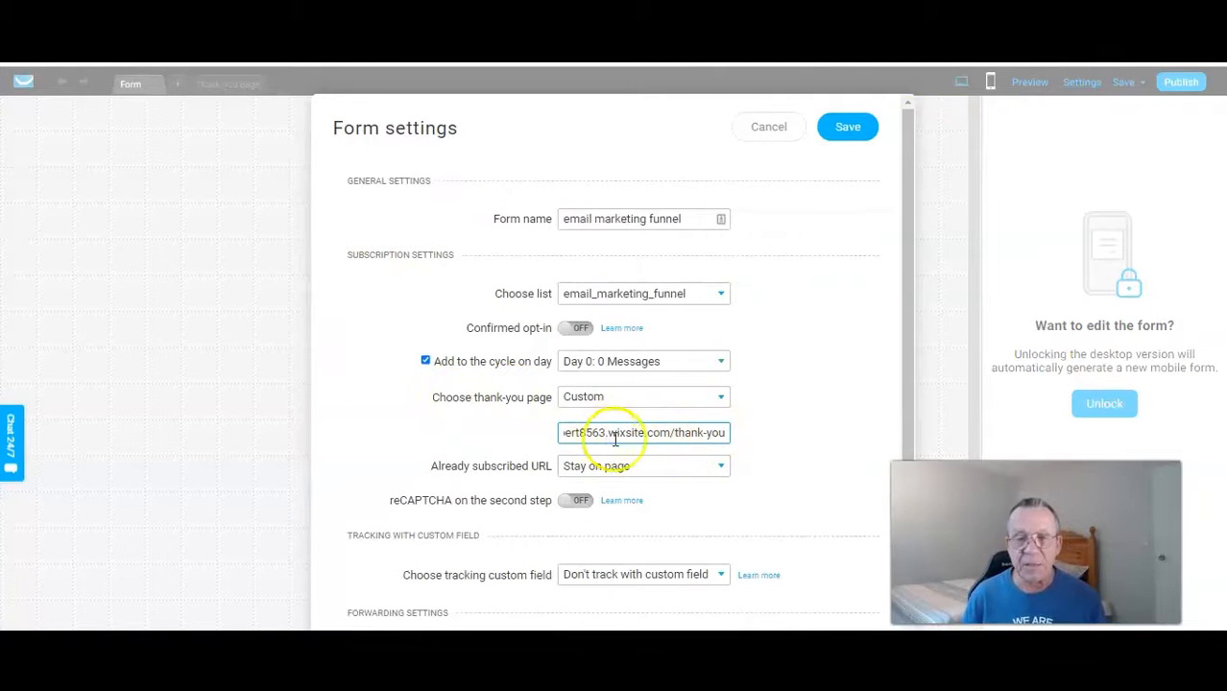
pyautogui.click(849, 128)
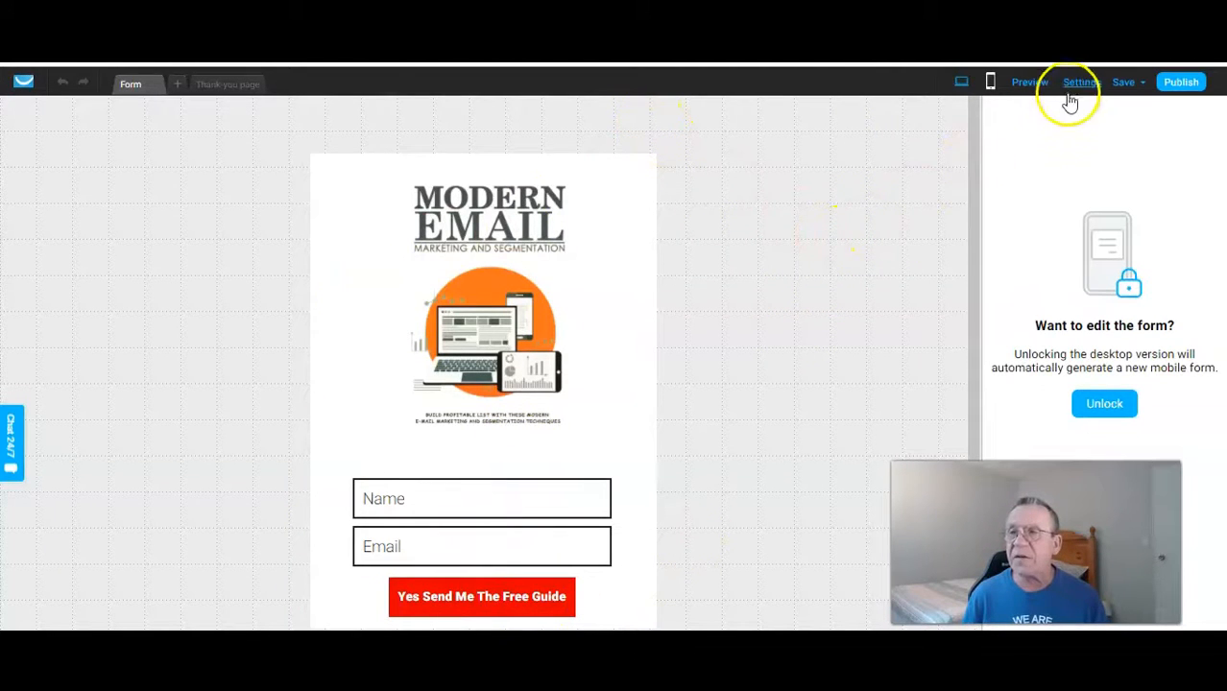
# Step: Preview the opt-in form, fill in the test subscriber's name and e-mail address, and submit it with "Yes Send Me The Free Guide"
pyautogui.click(1030, 84)
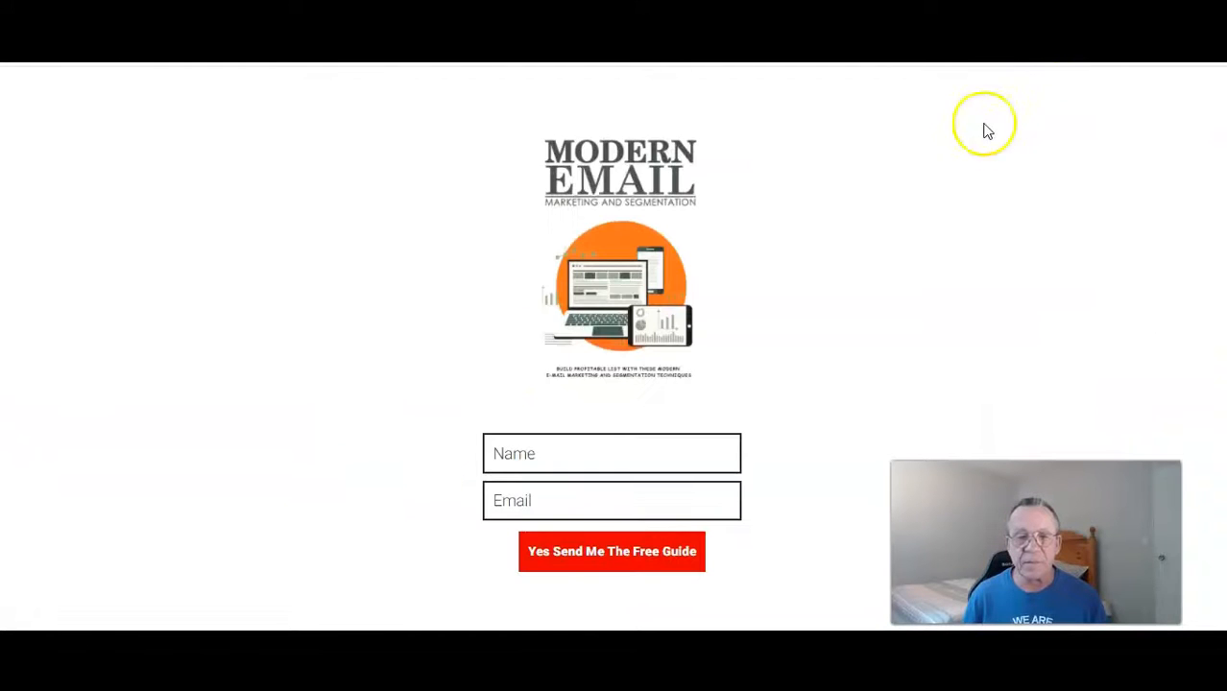
pyautogui.click(575, 457)
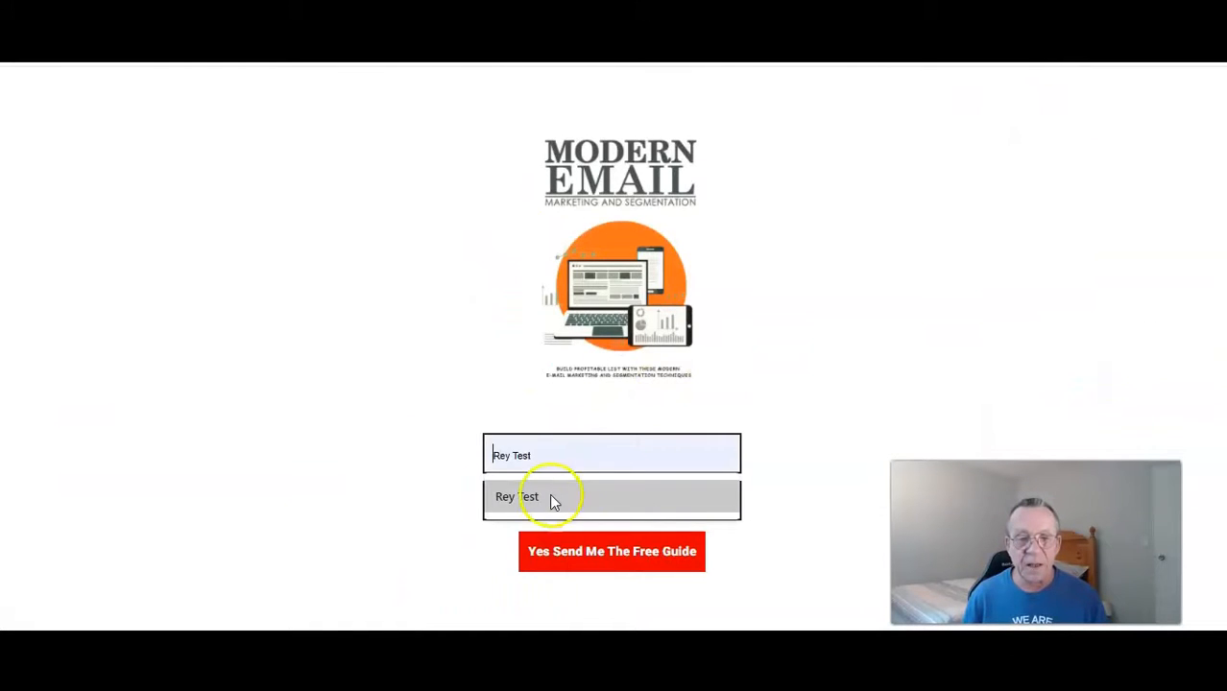
pyautogui.click(551, 497)
pyautogui.click(547, 500)
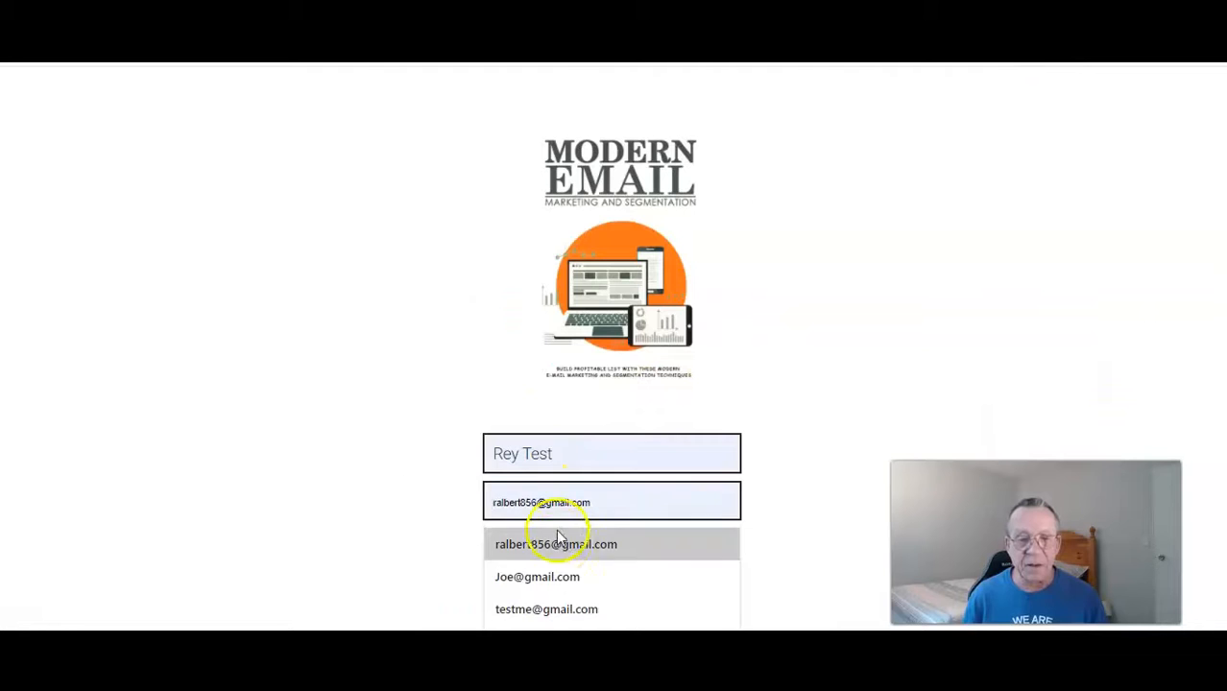
pyautogui.click(561, 544)
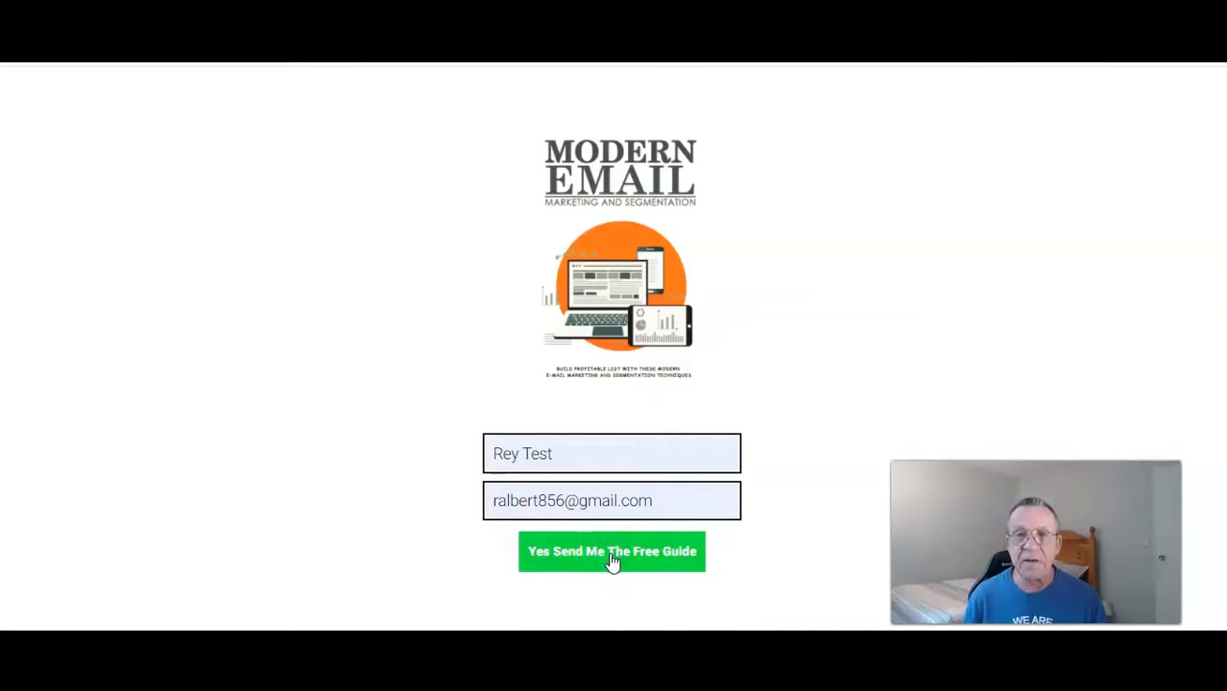
pyautogui.click(611, 555)
# Step: Look through the thank-you page that follows the sign-up, from the introduction to the bonuses and guarantee, and return to its start
pyautogui.scroll(-10, 423, 283)
pyautogui.scroll(-15, 419, 293)
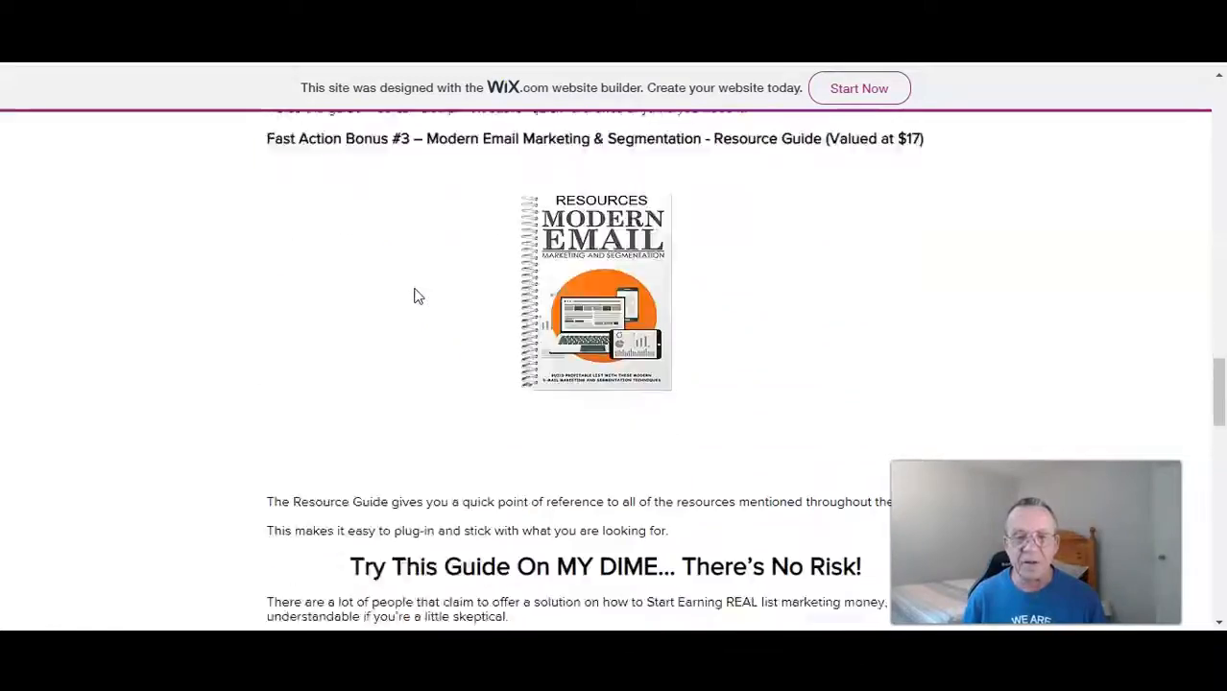
pyautogui.scroll(-4, 416, 296)
pyautogui.scroll(20, 420, 286)
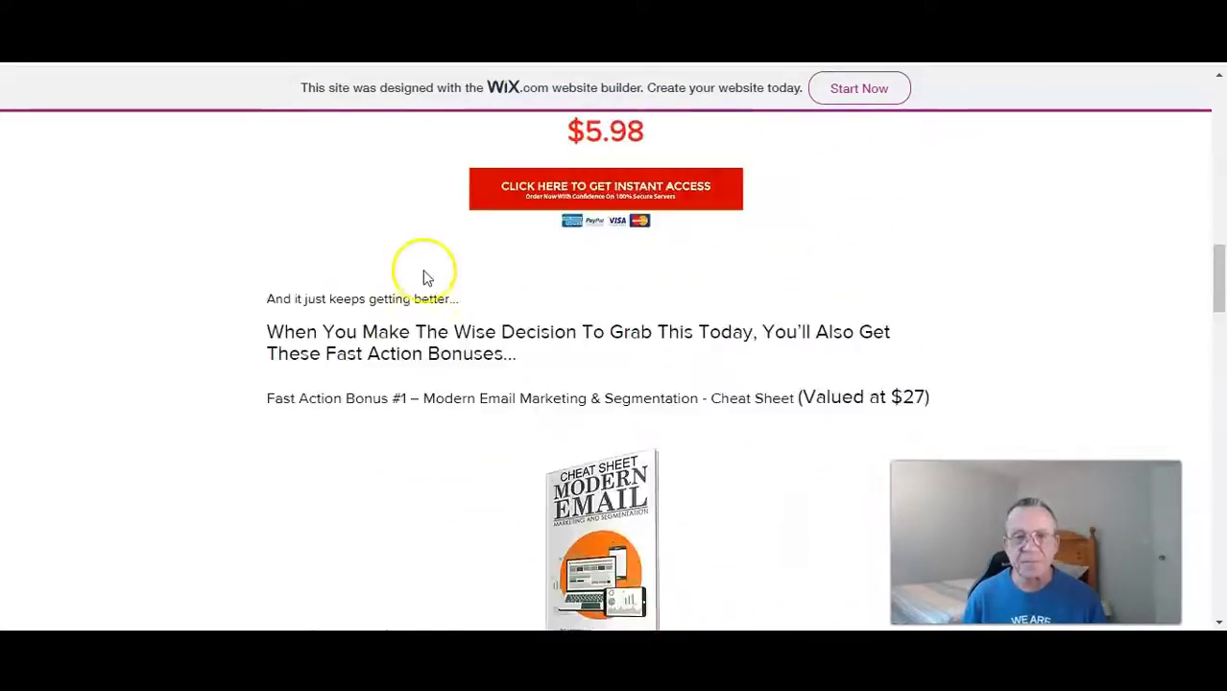
pyautogui.scroll(3, 428, 272)
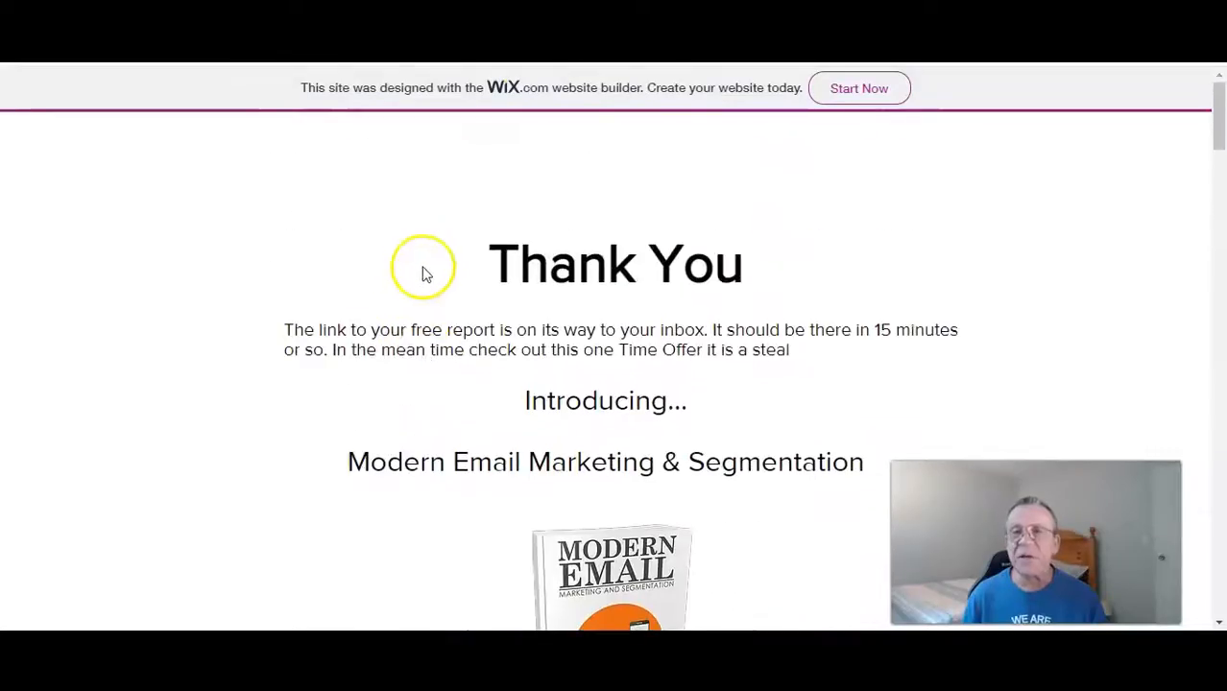
# Step: Return to the GetResponse forms overview and refresh it to check the "email marketing funnel" form's visits, contacts and available actions
pyautogui.hotkey('ctrl', 'Tab')
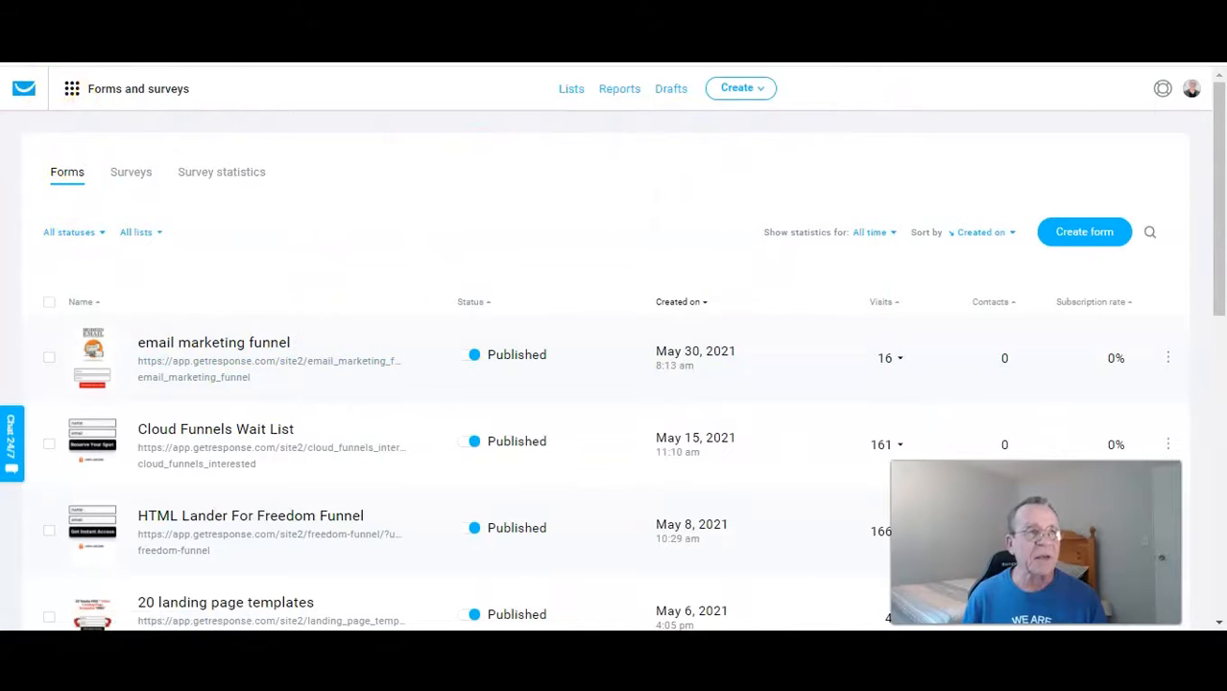
pyautogui.press('F5')
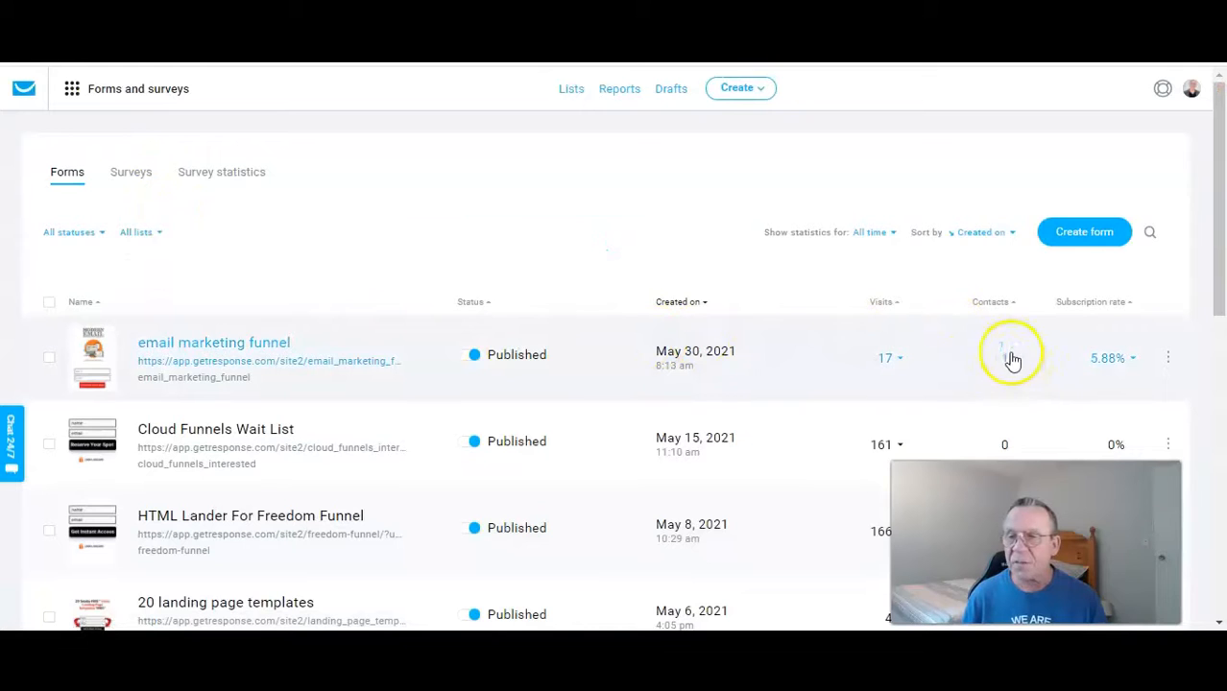
pyautogui.click(1168, 359)
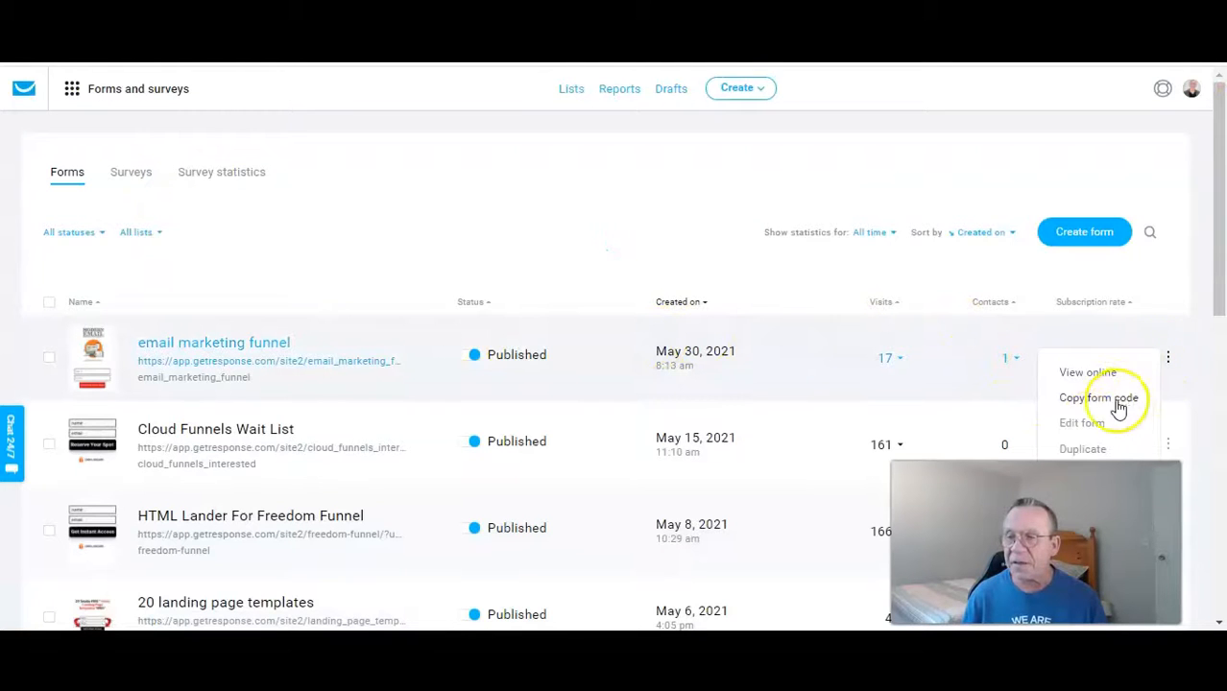
pyautogui.scroll(-1, 1109, 391)
pyautogui.scroll(1, 1111, 395)
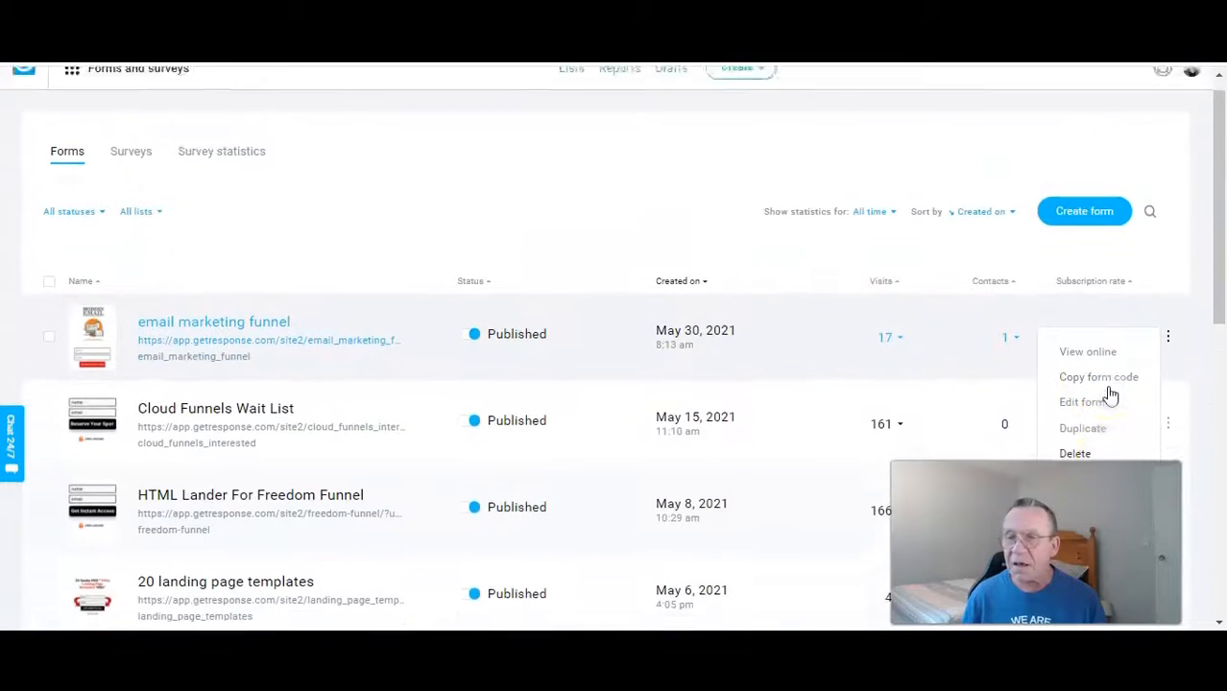
# Step: Show the contacts of the email_marketing_funnel list and check the entry from the test sign-up
pyautogui.click(571, 89)
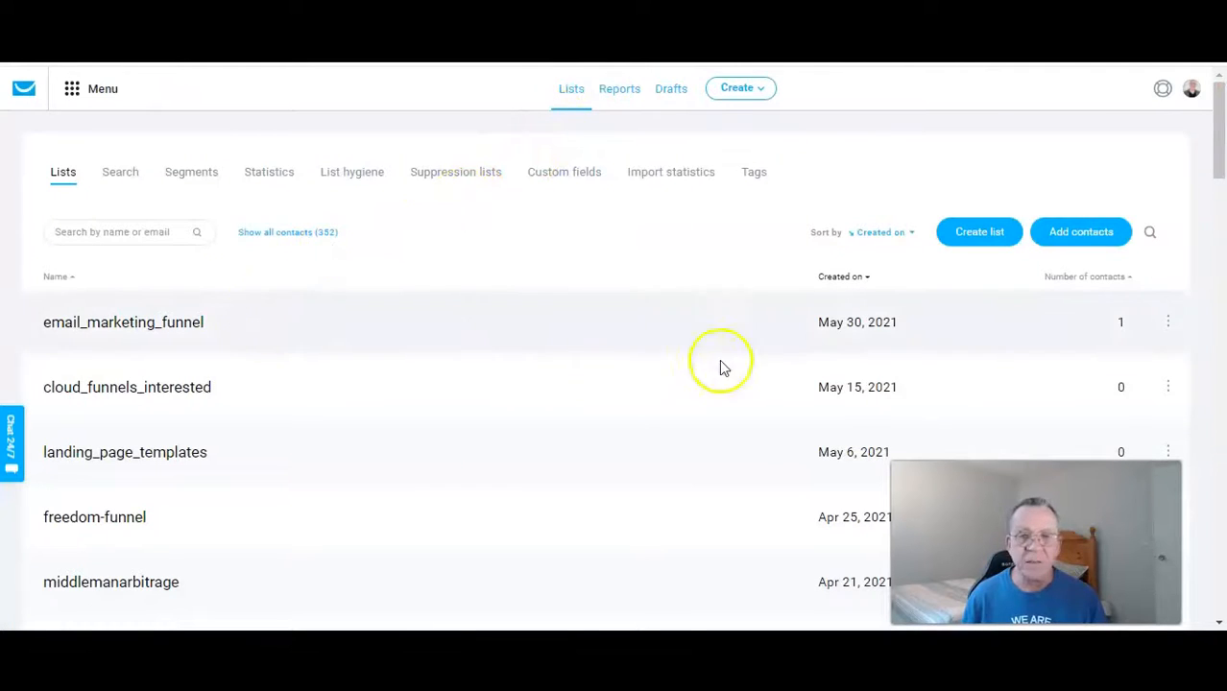
pyautogui.click(1167, 323)
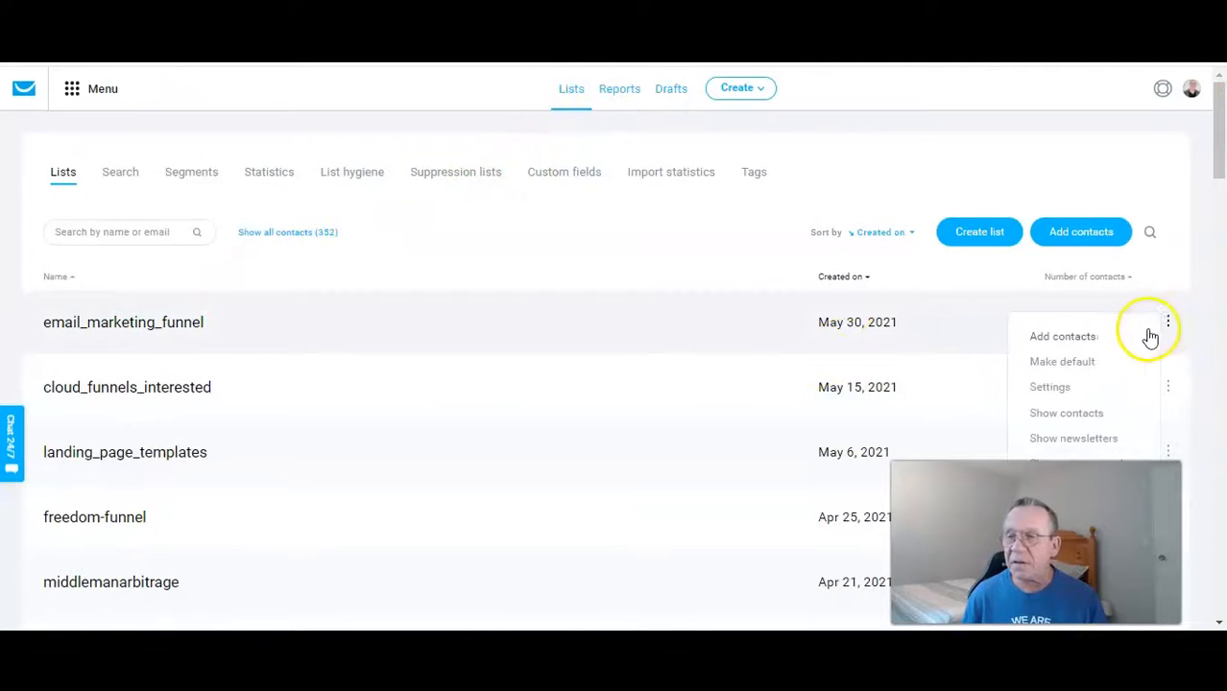
pyautogui.click(1071, 415)
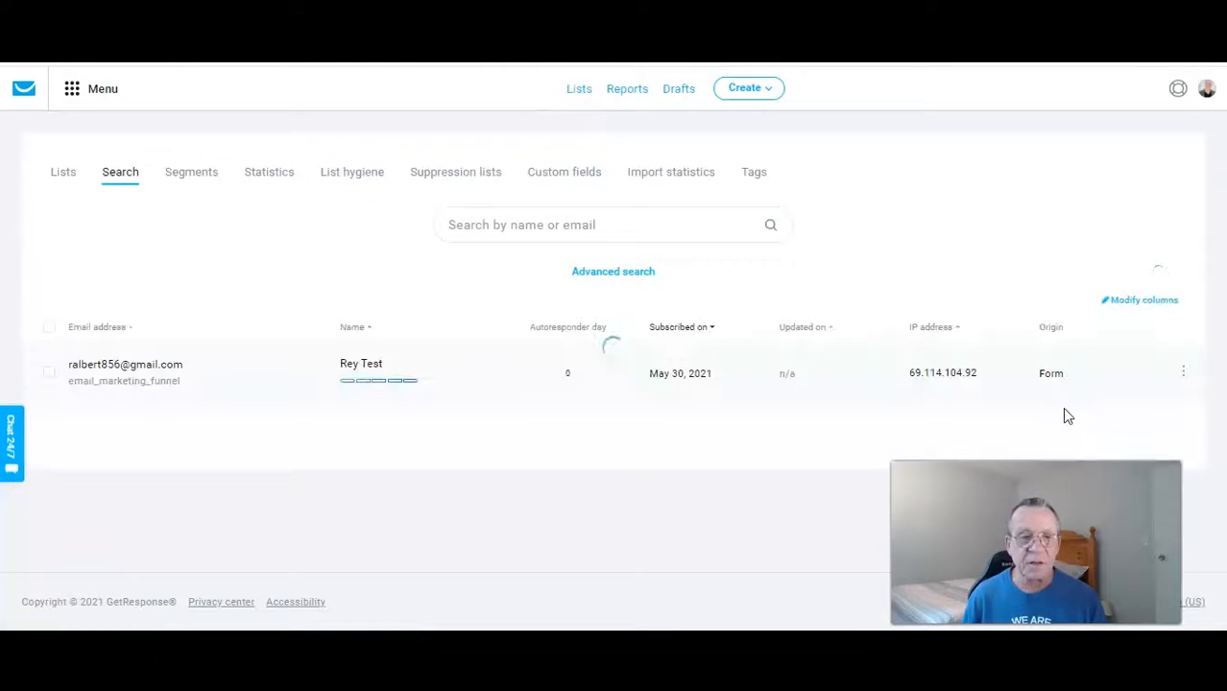
pyautogui.moveTo(367, 377)
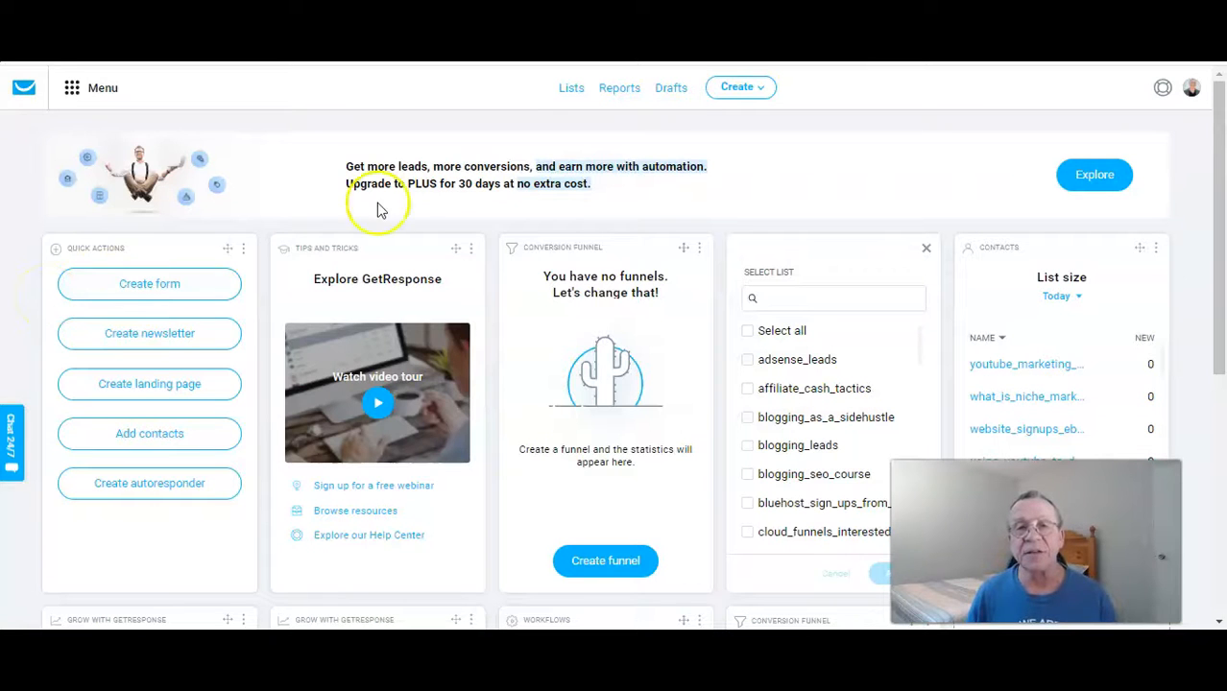
# Step: Look at the contact lists and go to the autoresponders overview
pyautogui.click(571, 90)
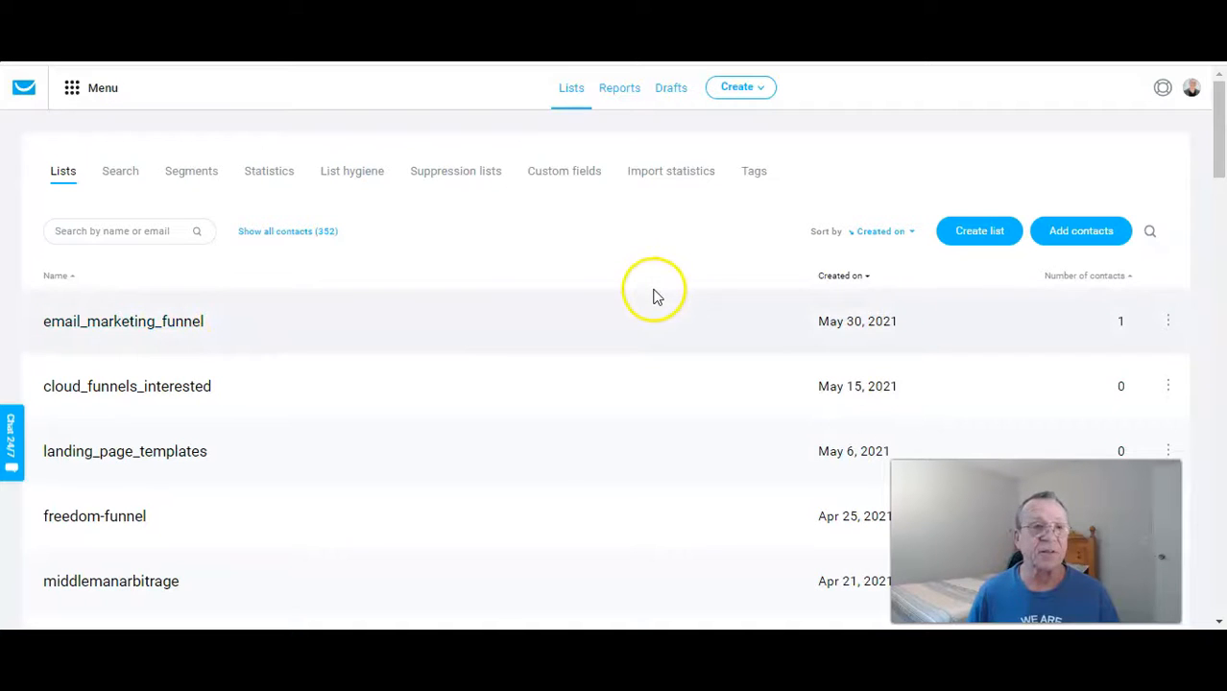
pyautogui.click(81, 88)
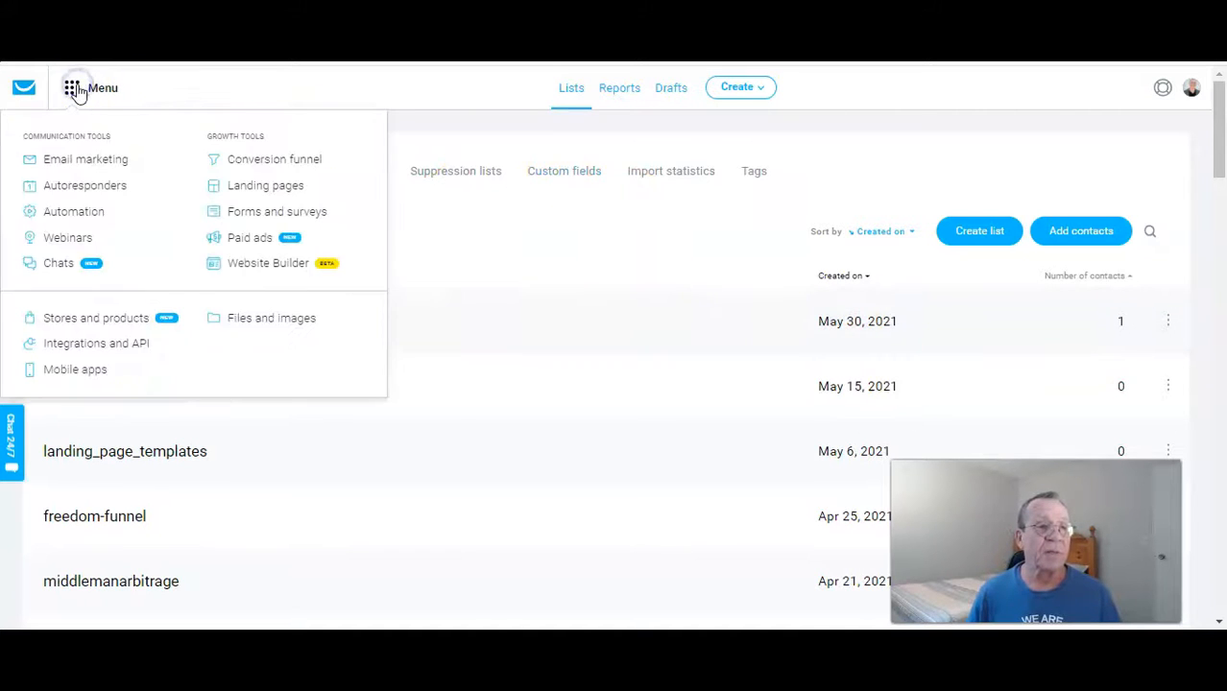
pyautogui.click(83, 186)
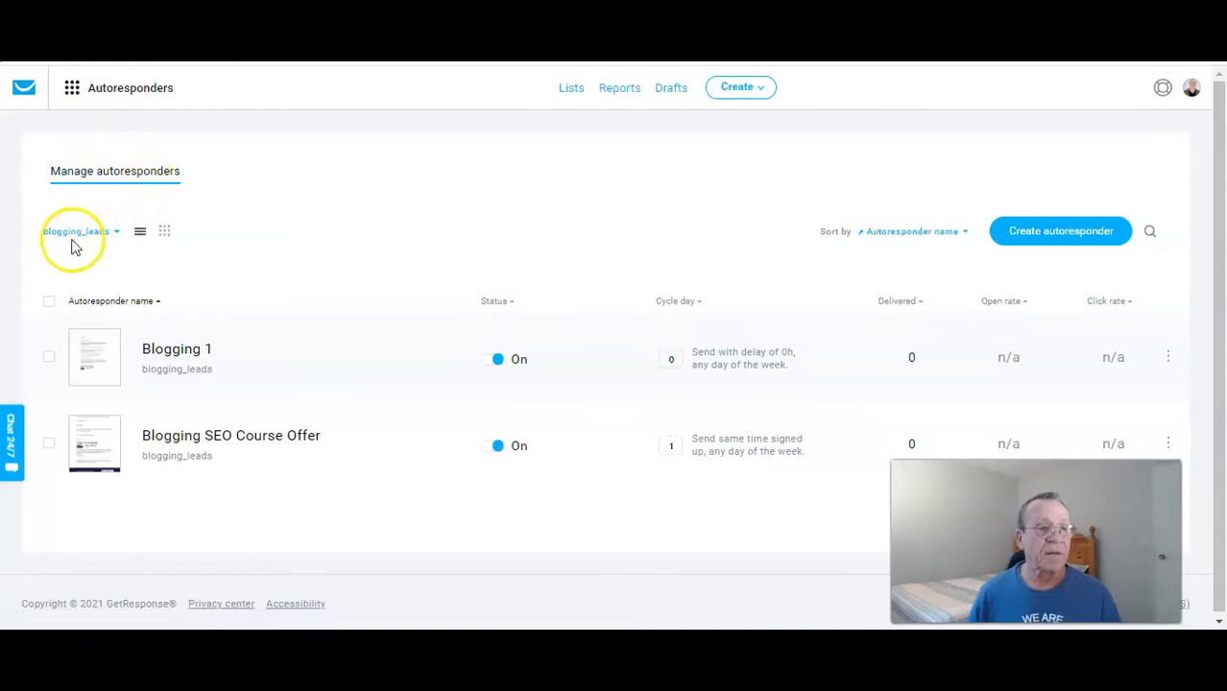
# Step: Filter the autoresponders to the email_marketing_funnel list only, removing blogging_leads from the selection
pyautogui.click(115, 237)
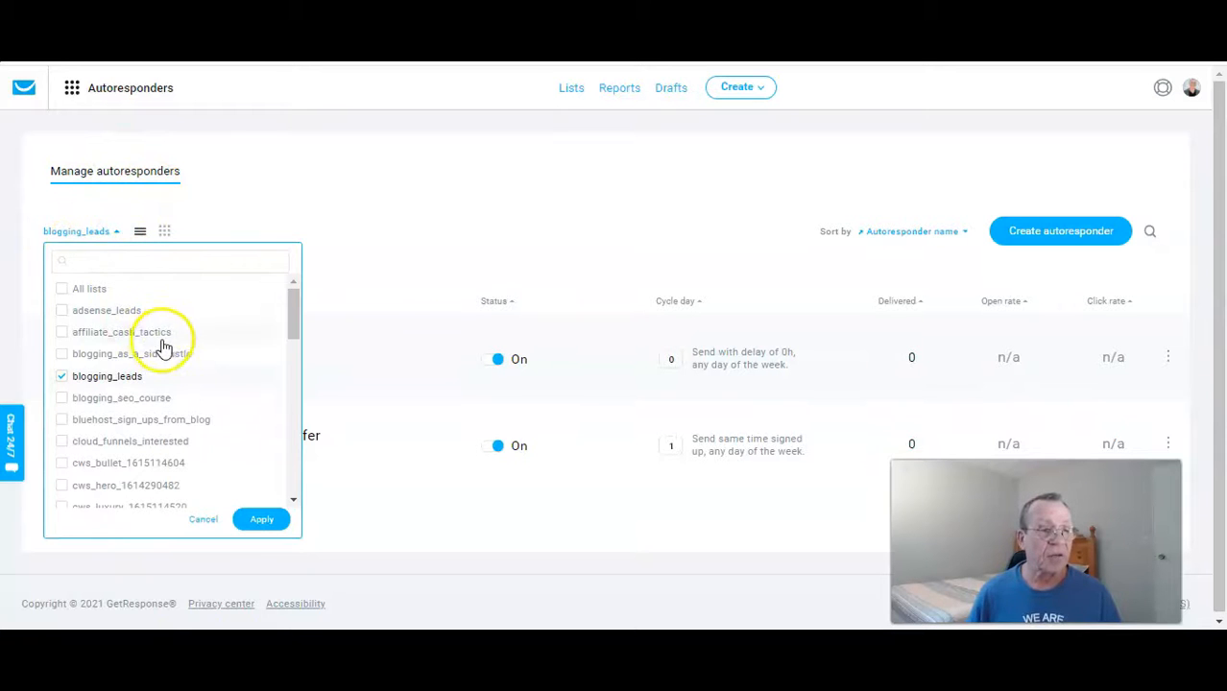
pyautogui.scroll(-3, 168, 337)
pyautogui.scroll(-1, 169, 340)
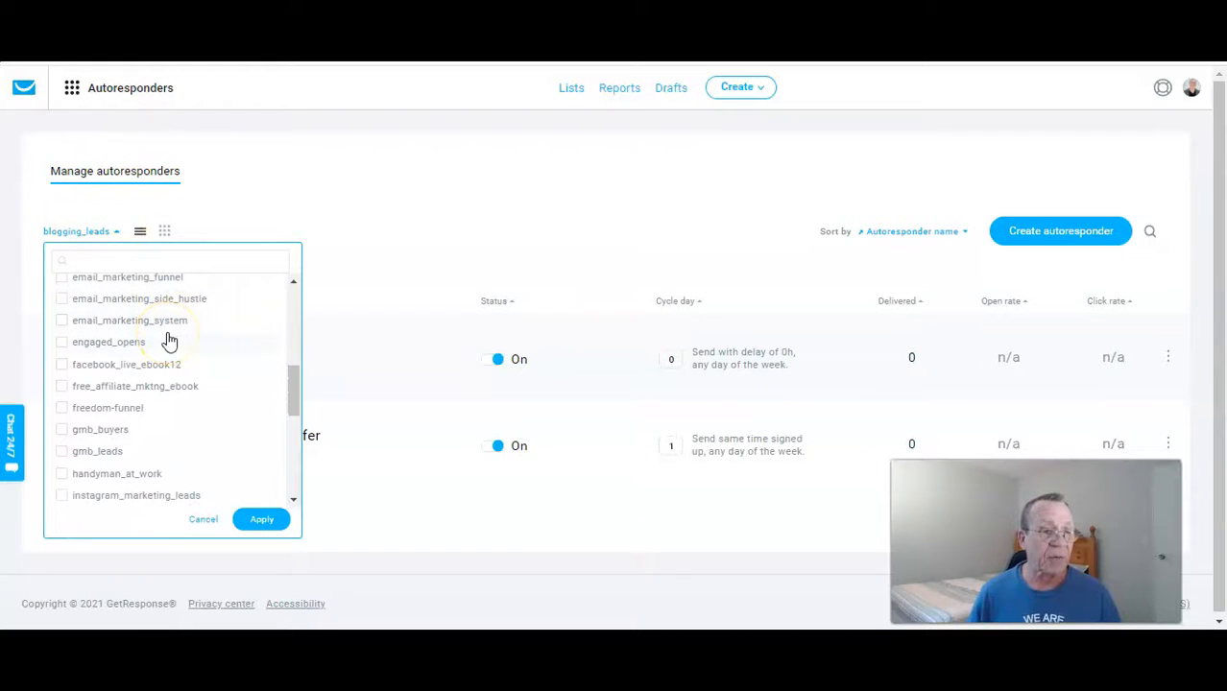
pyautogui.scroll(-5, 169, 340)
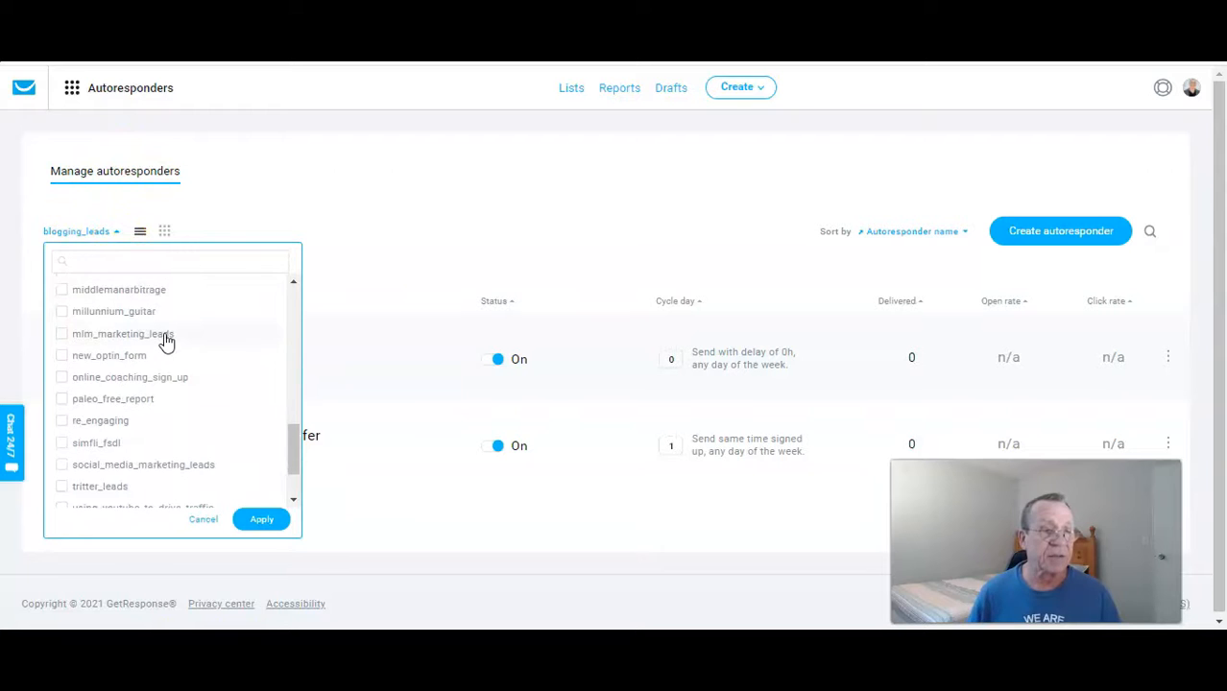
pyautogui.scroll(5, 166, 338)
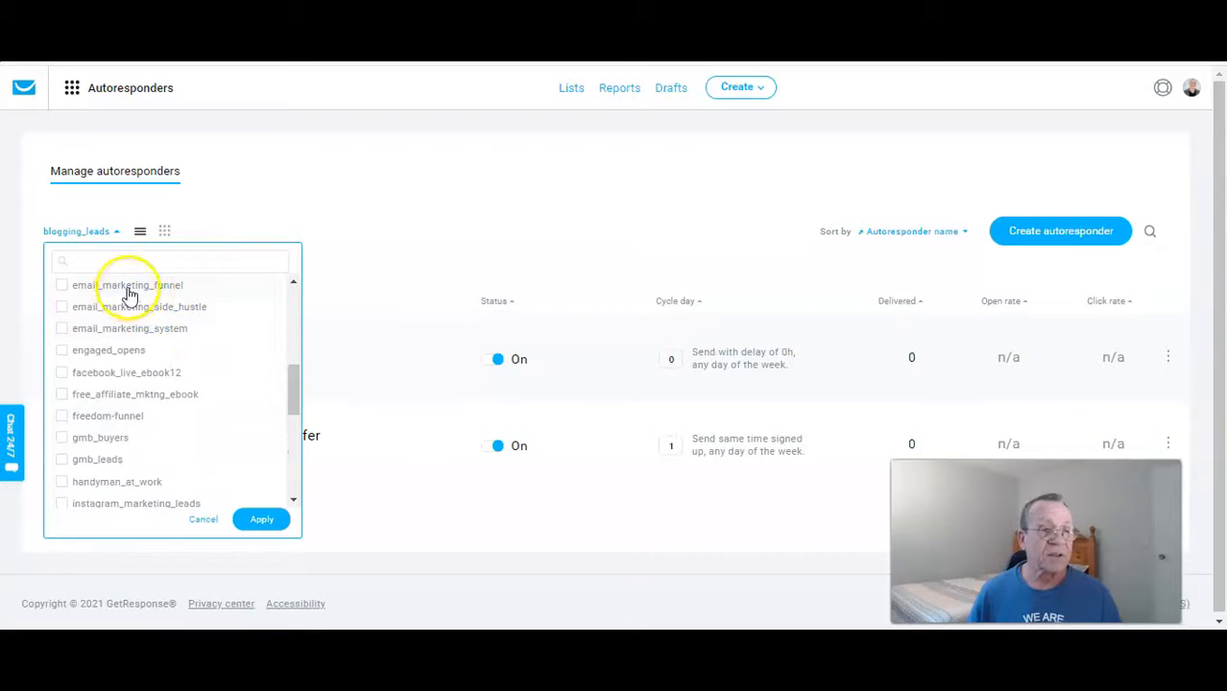
pyautogui.click(63, 287)
pyautogui.scroll(10, 109, 348)
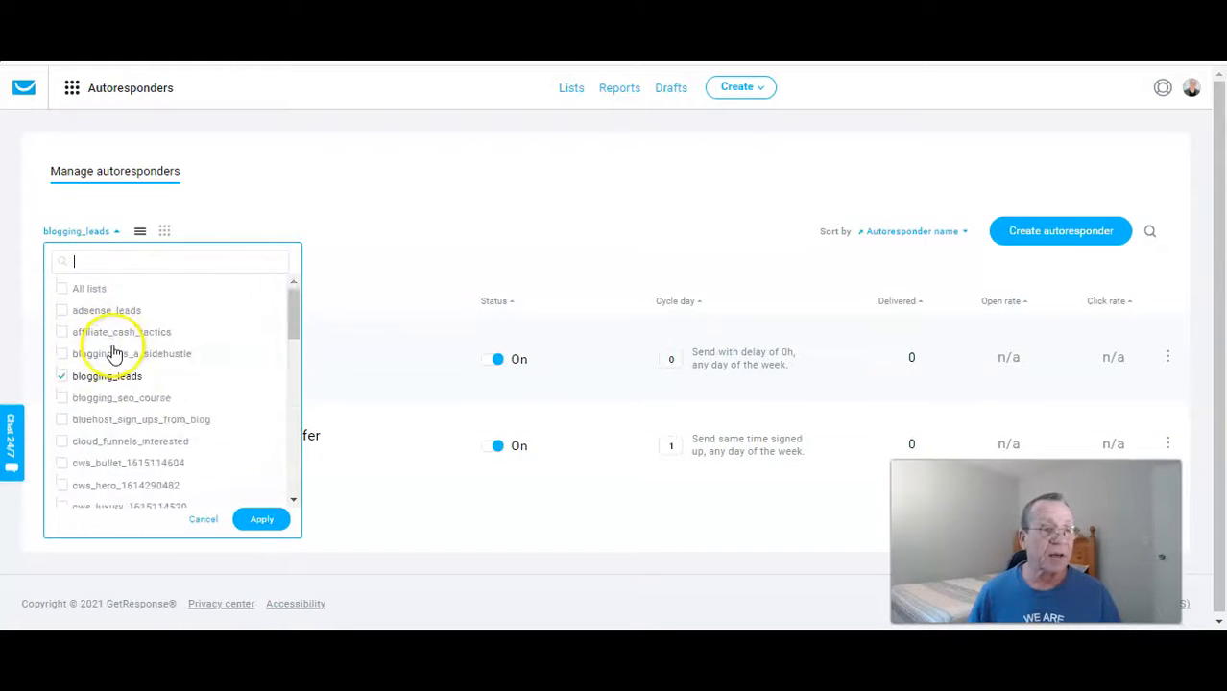
pyautogui.click(61, 376)
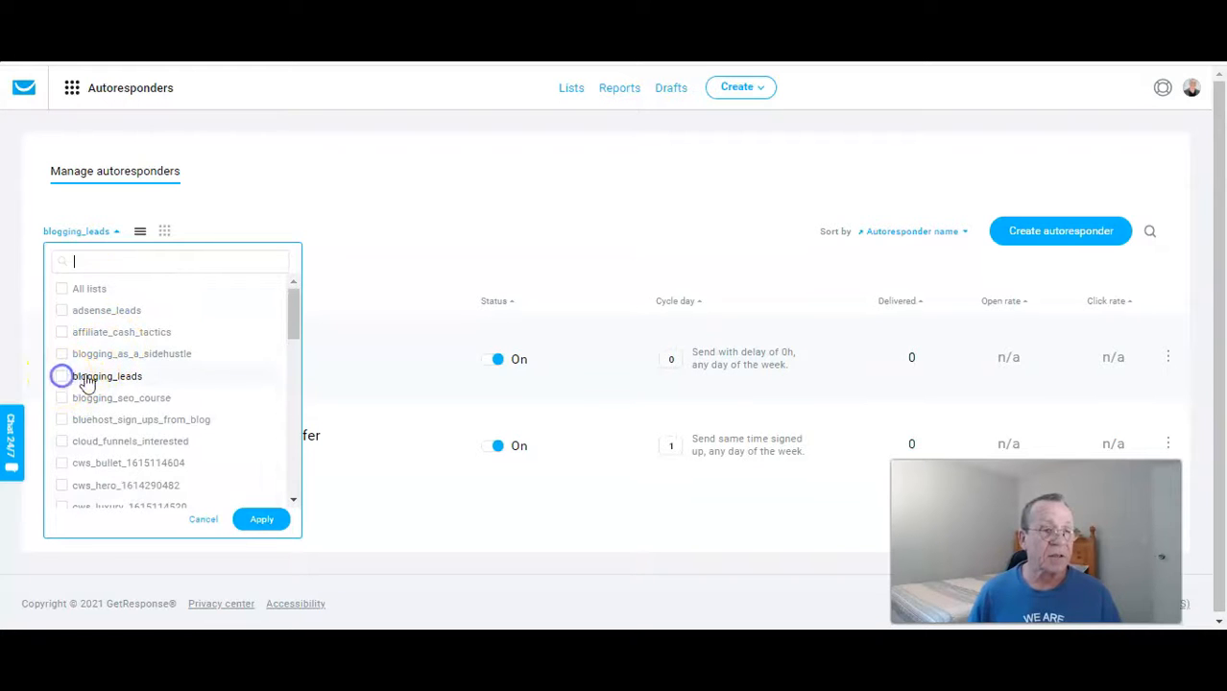
pyautogui.click(261, 519)
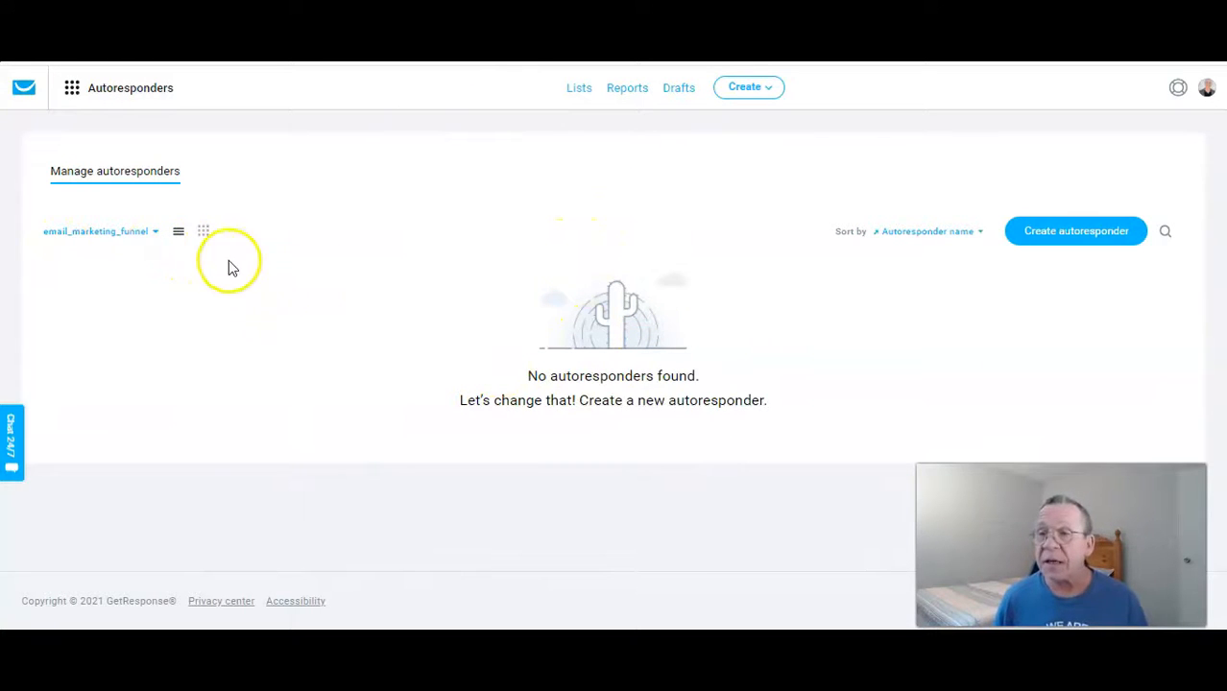
# Step: Create an autoresponder with the new Email Creator, name it "Welcome" and link it to the email_marketing_funnel list
pyautogui.click(1074, 237)
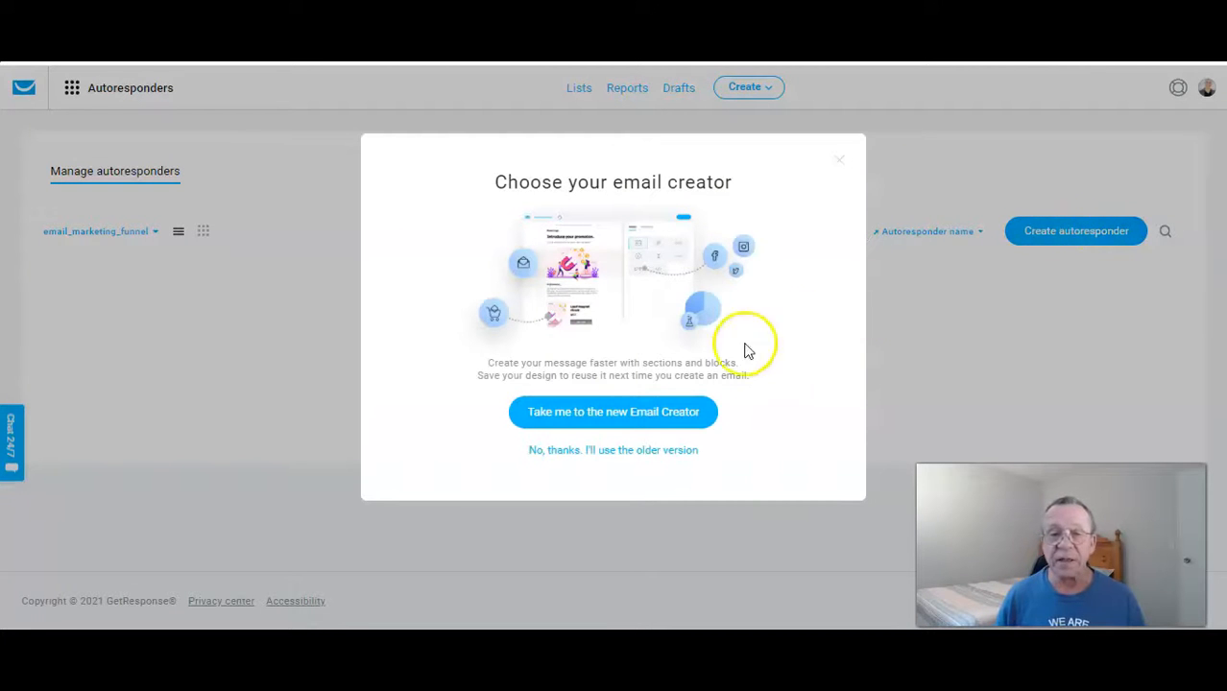
pyautogui.click(602, 414)
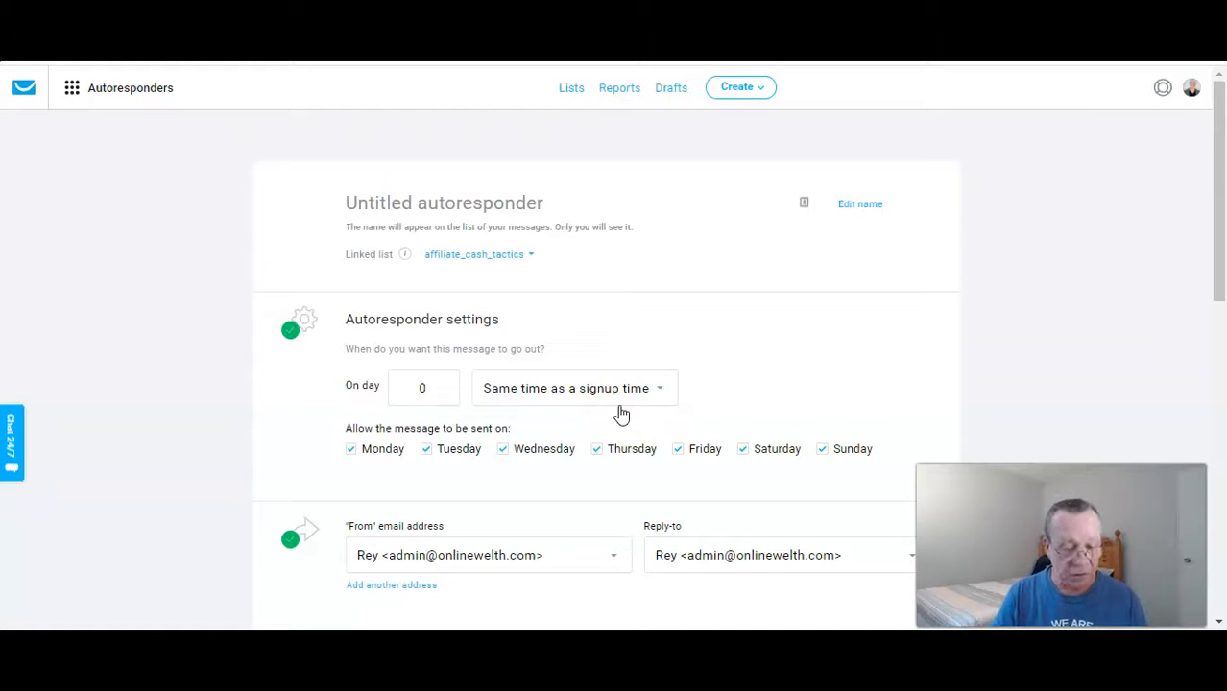
pyautogui.write('Welcome')
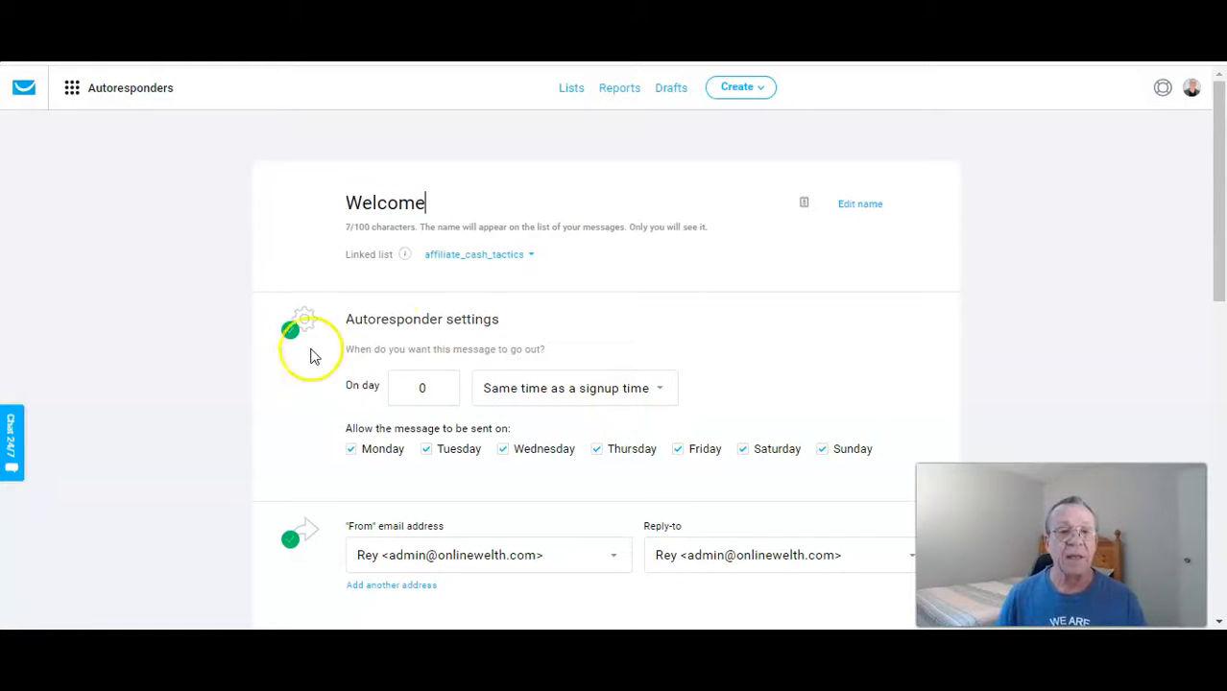
pyautogui.click(498, 259)
pyautogui.scroll(-3, 523, 356)
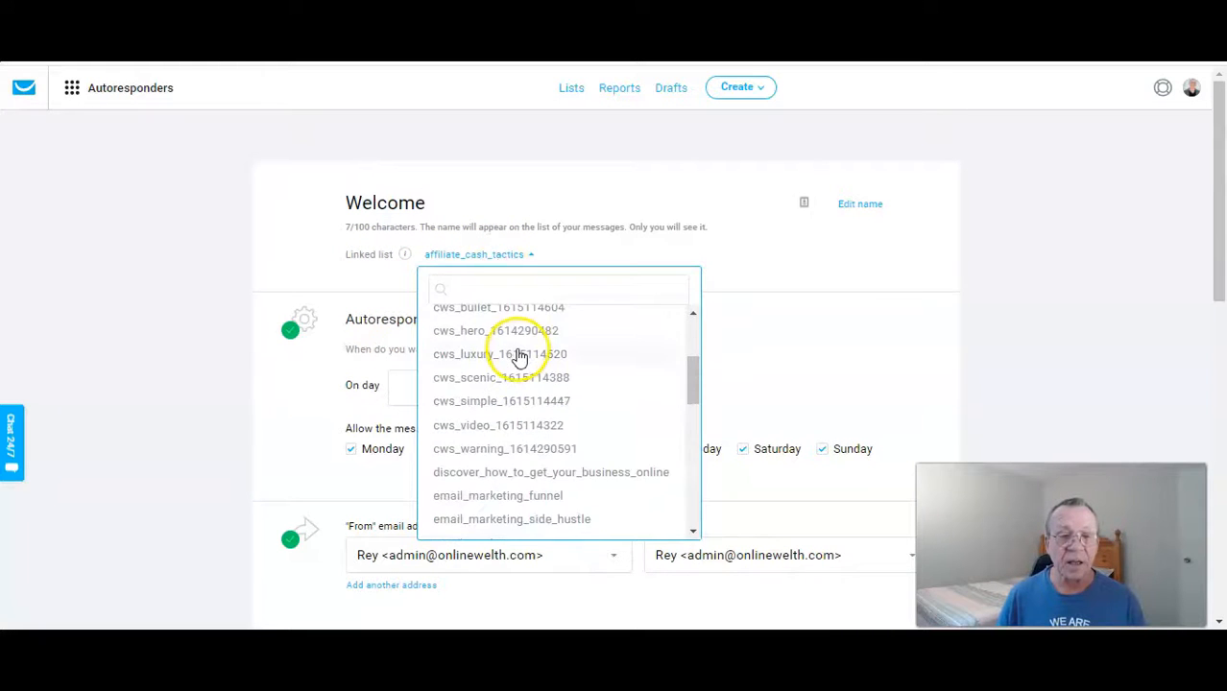
pyautogui.scroll(-1, 517, 356)
pyautogui.click(515, 406)
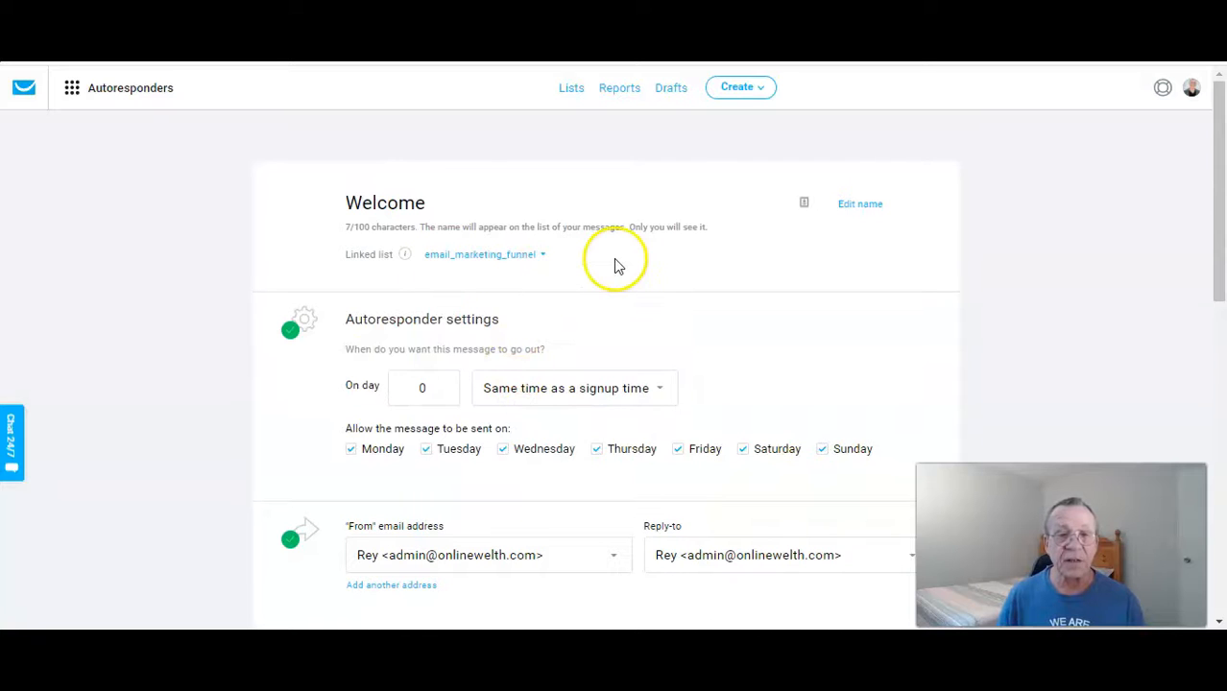
# Step: Set the subject line of the Welcome autoresponder to "Welcome Your Free Report Is Here"
pyautogui.scroll(-1, 615, 273)
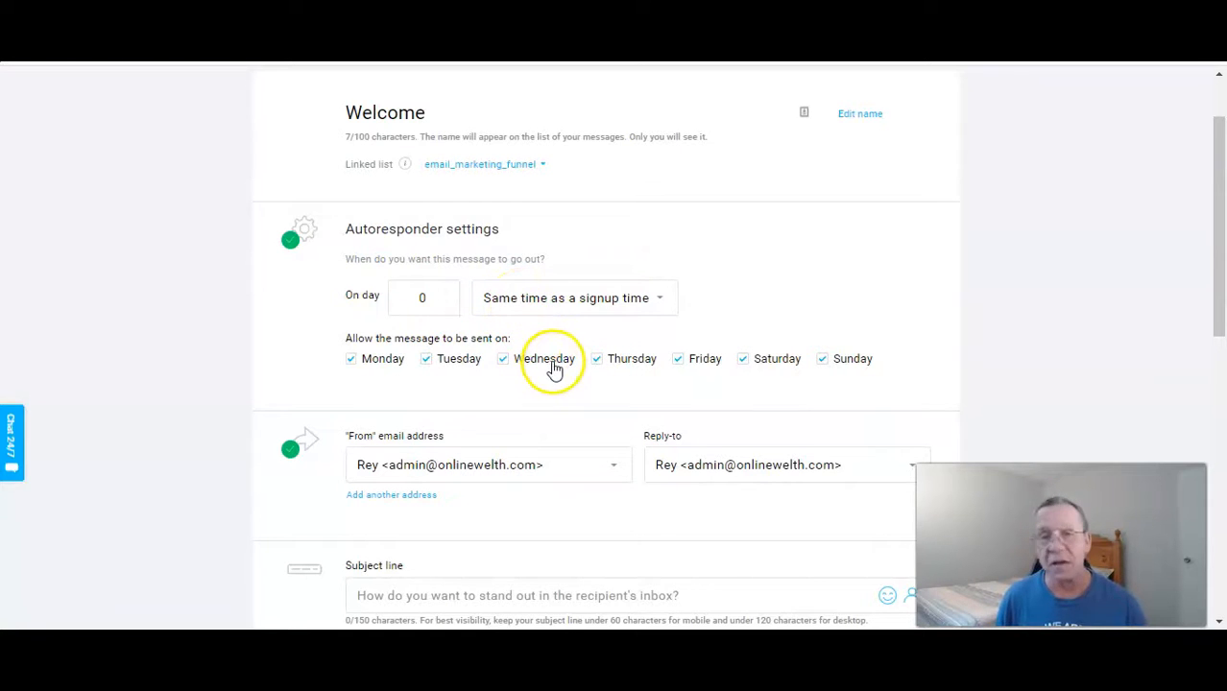
pyautogui.scroll(-1, 565, 347)
pyautogui.scroll(-3, 565, 345)
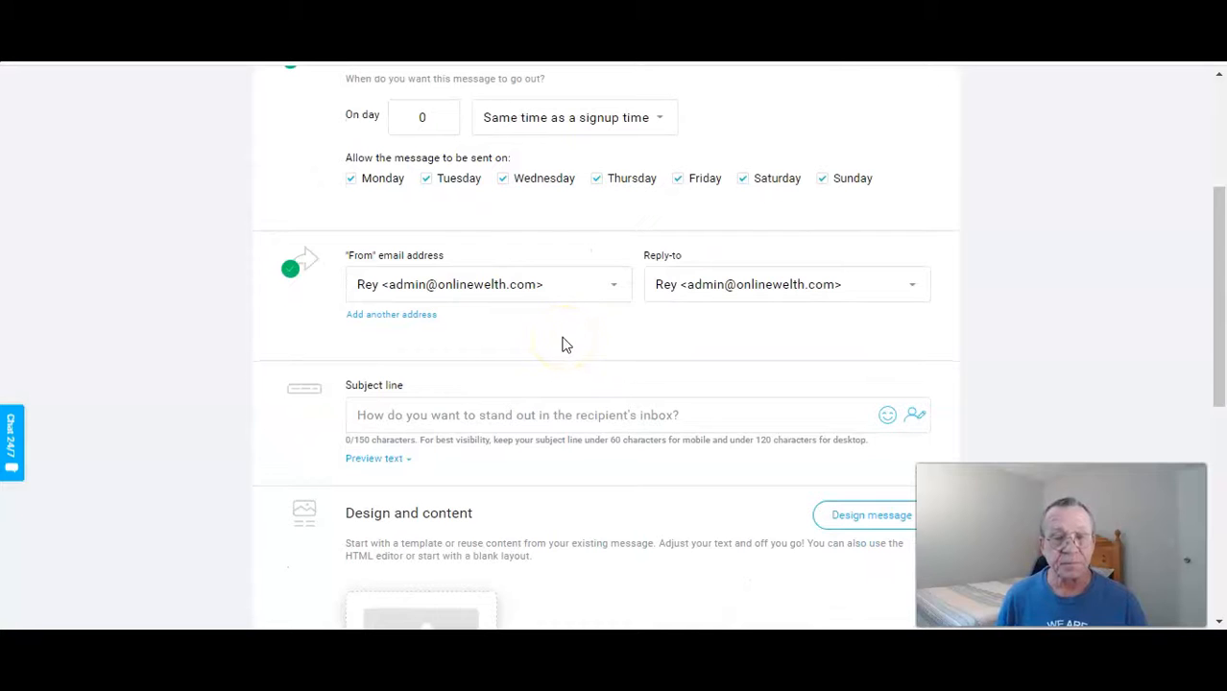
pyautogui.click(439, 415)
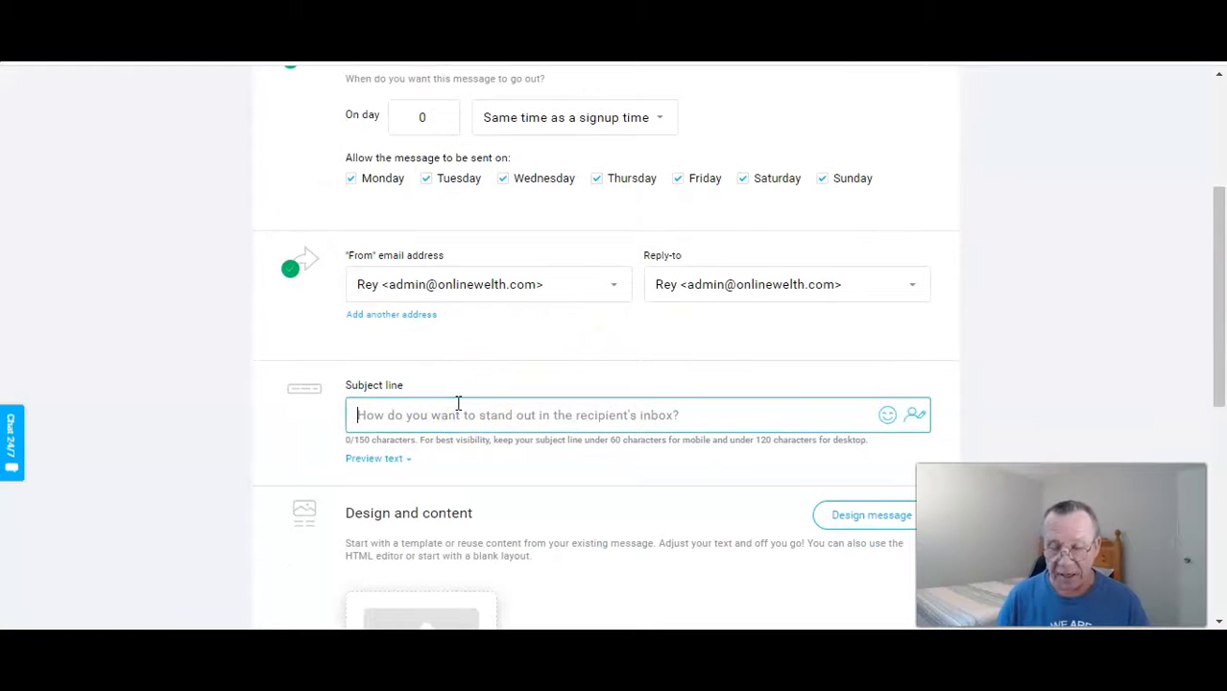
pyautogui.write('Welcome')
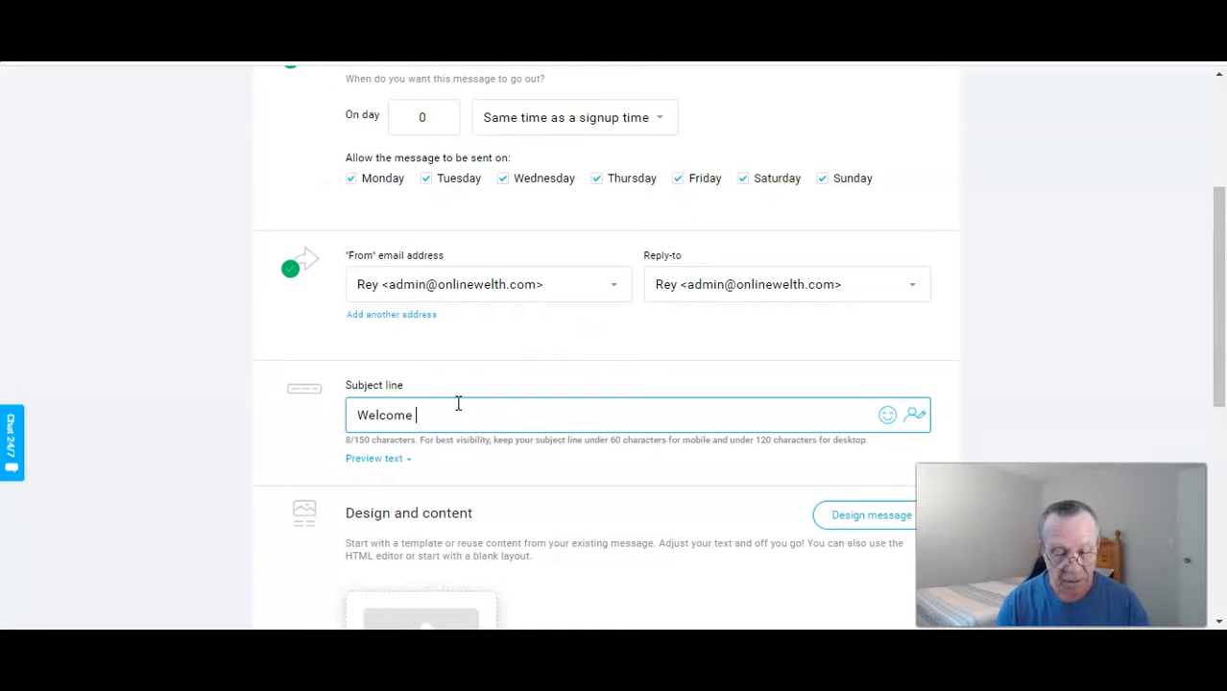
pyautogui.write(' Uour Free')
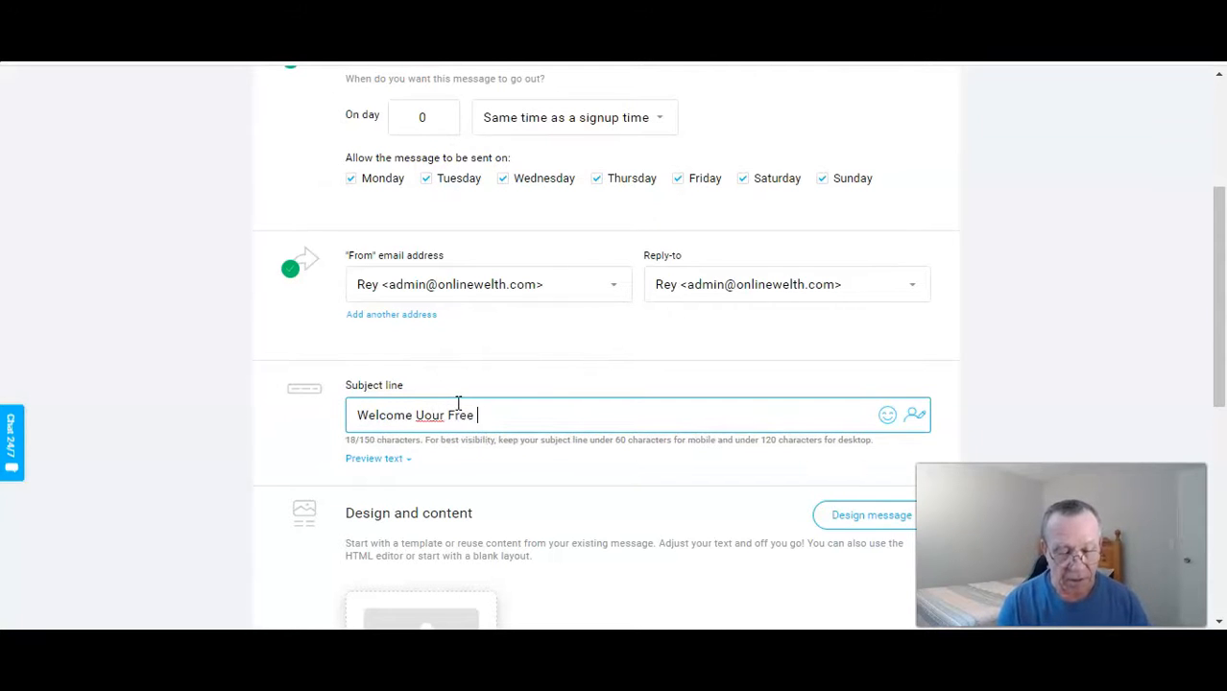
pyautogui.click(492, 418)
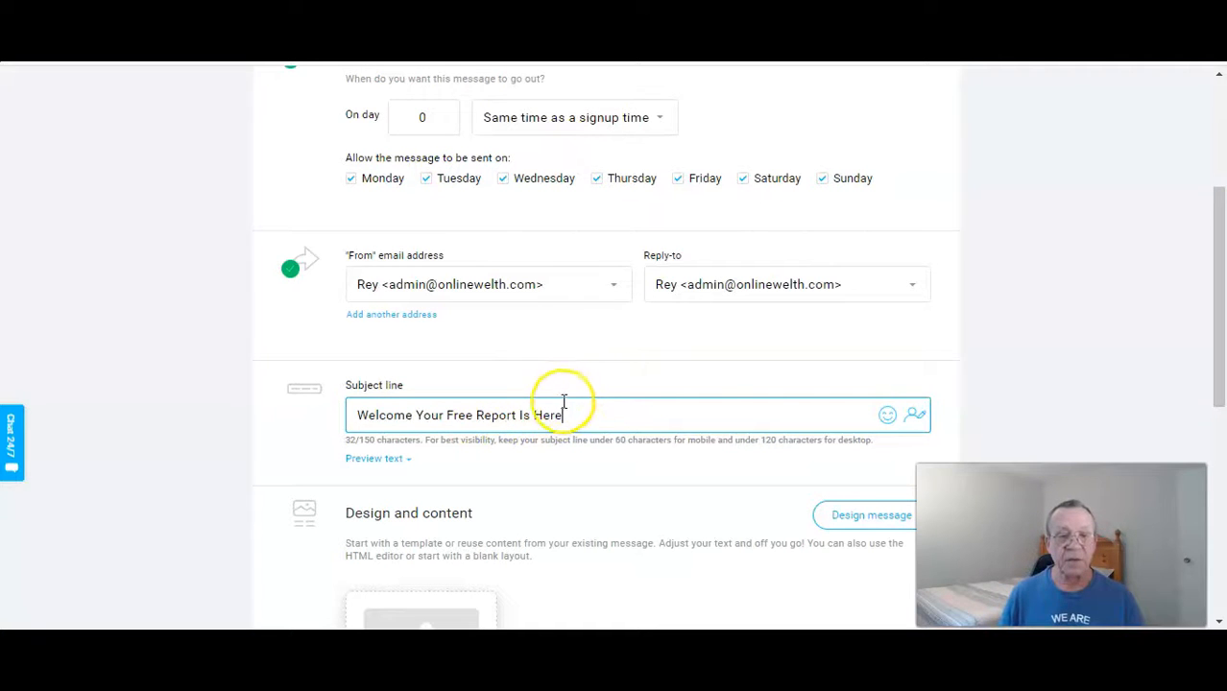
pyautogui.scroll(-1, 552, 403)
pyautogui.click(225, 214)
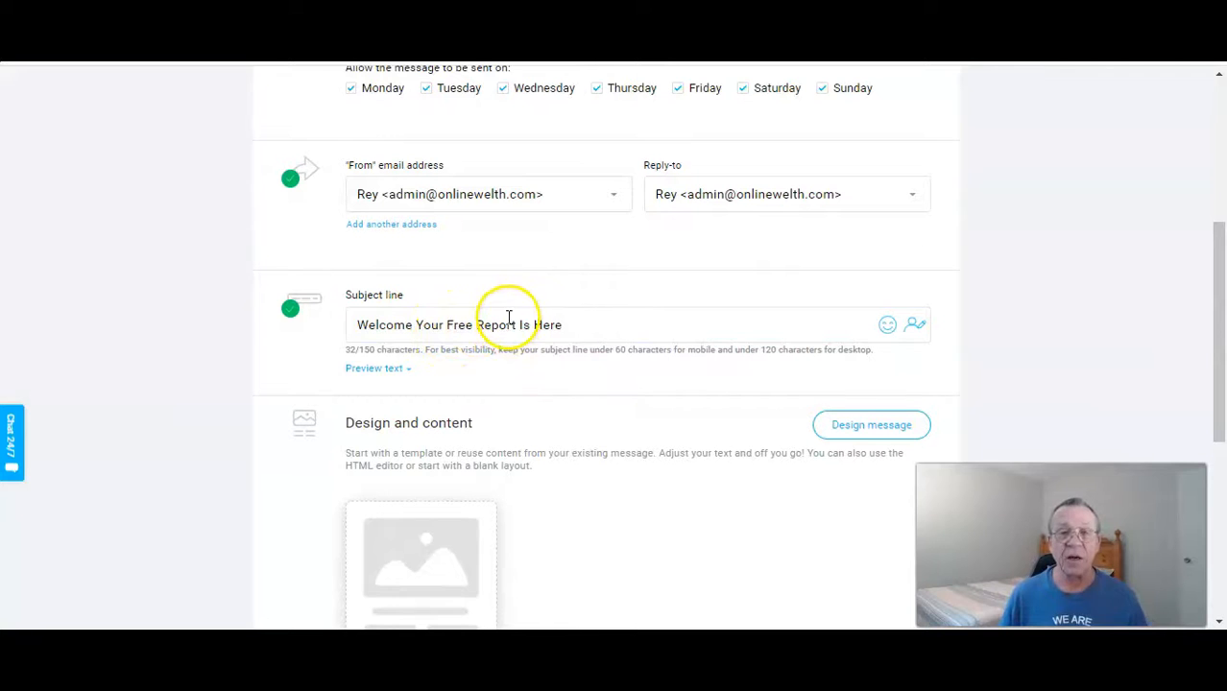
# Step: Start the message design for the Welcome autoresponder using a layout from the blank templates
pyautogui.scroll(-2, 509, 317)
pyautogui.moveTo(451, 375)
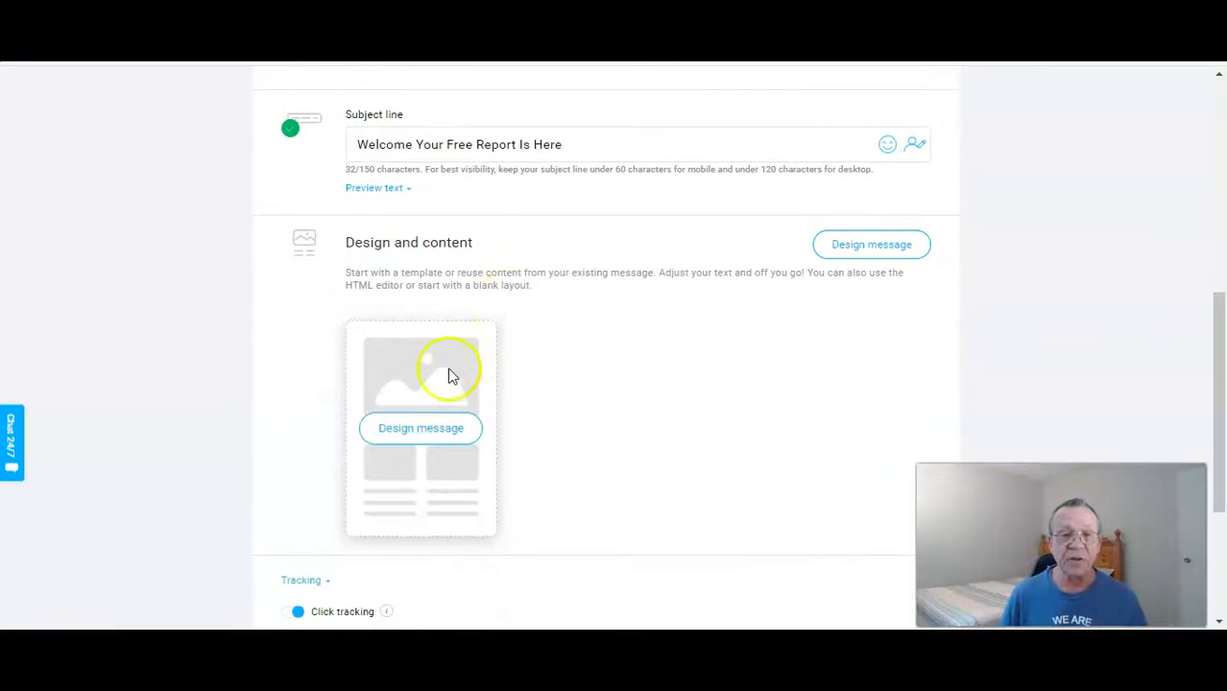
pyautogui.click(434, 432)
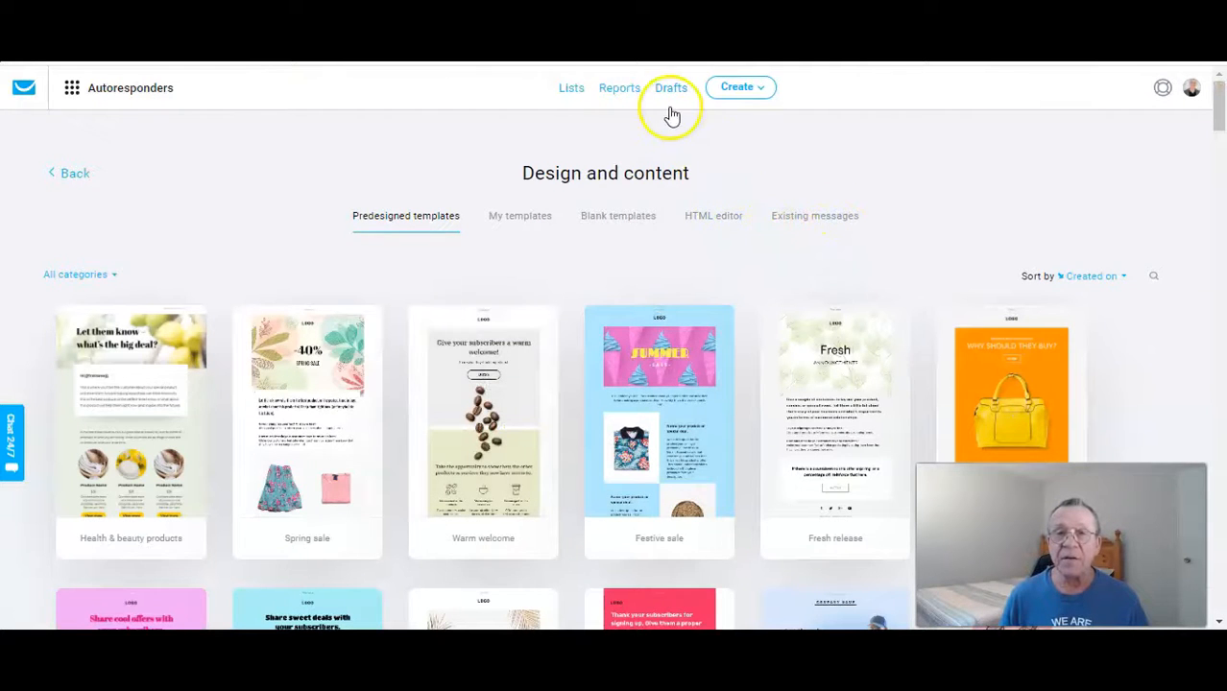
pyautogui.click(615, 219)
pyautogui.moveTo(109, 501)
pyautogui.click(136, 413)
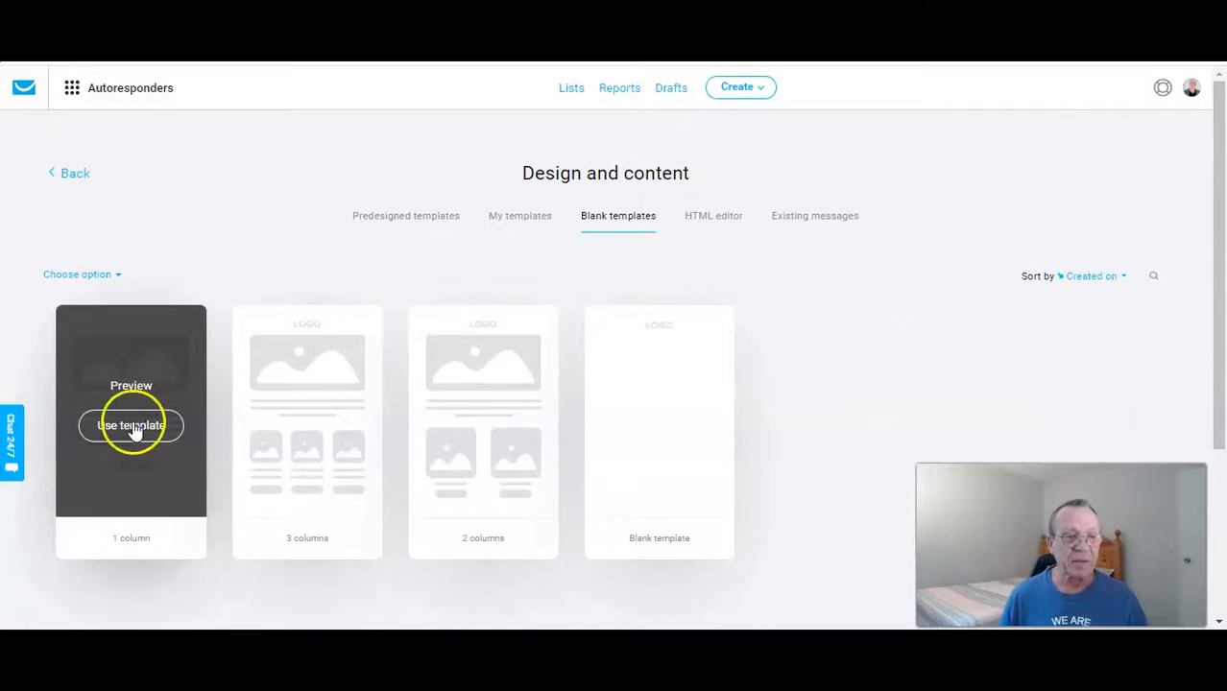
pyautogui.click(134, 419)
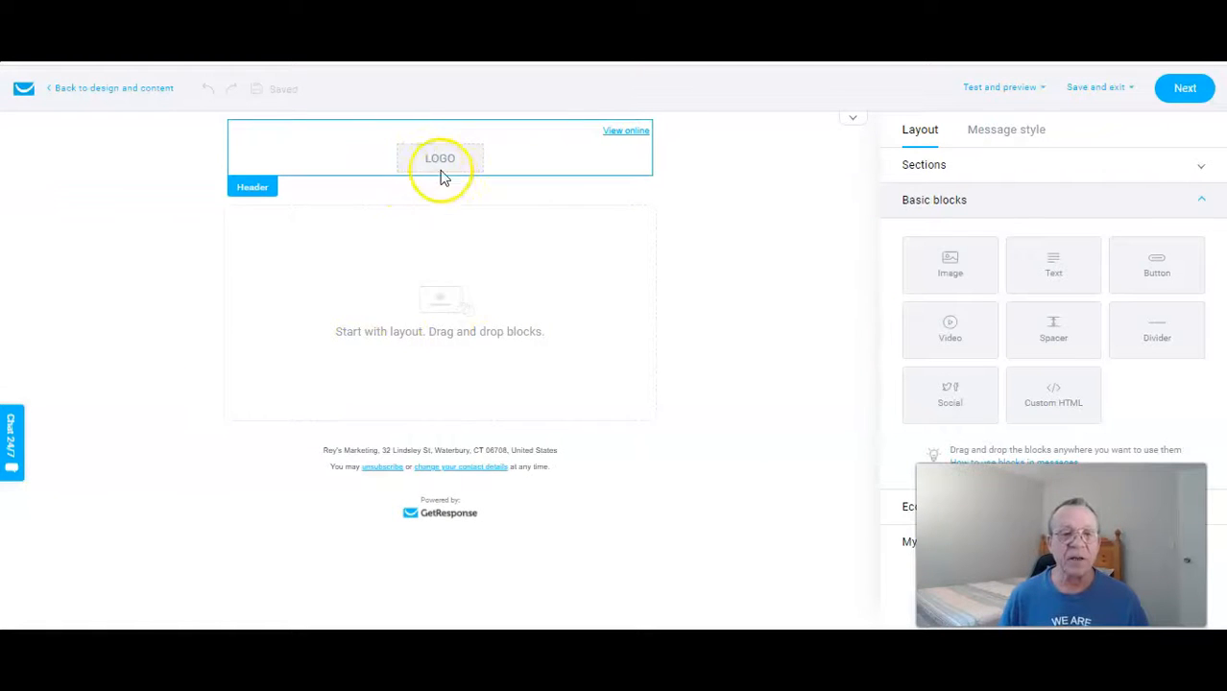
# Step: Add a text block to the message body with the greeting "Hi," followed by the firstname custom field
pyautogui.moveTo(1060, 267); pyautogui.dragTo(440, 350)
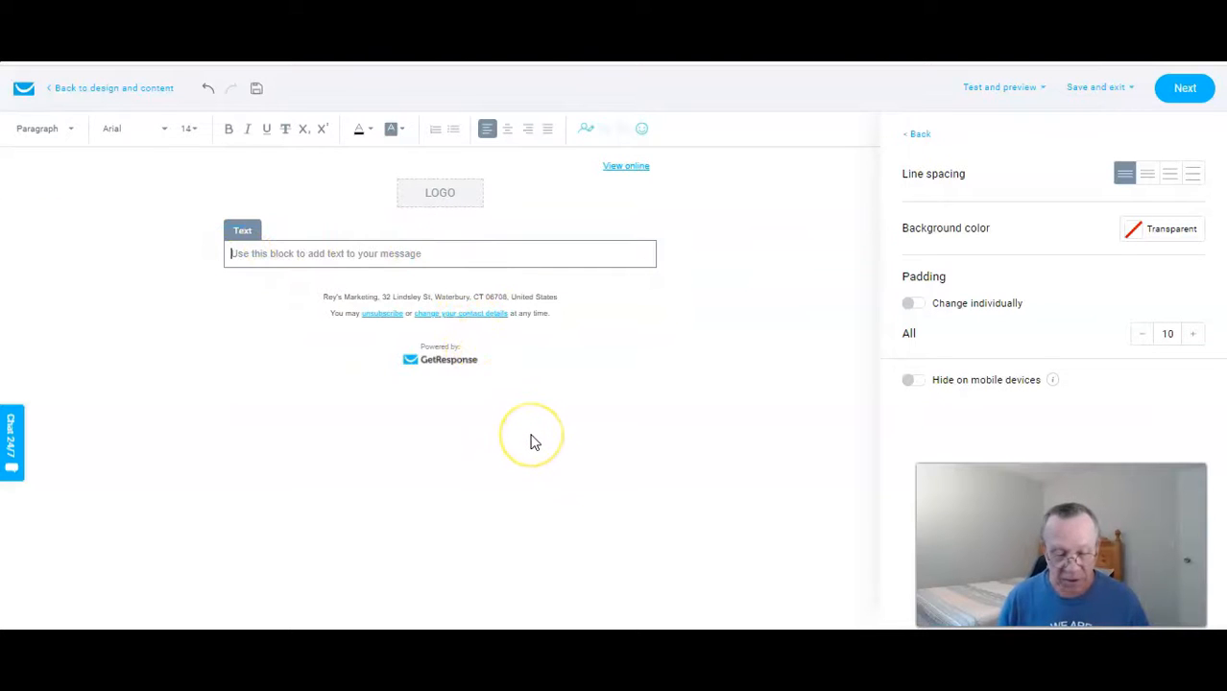
pyautogui.write('Hi,')
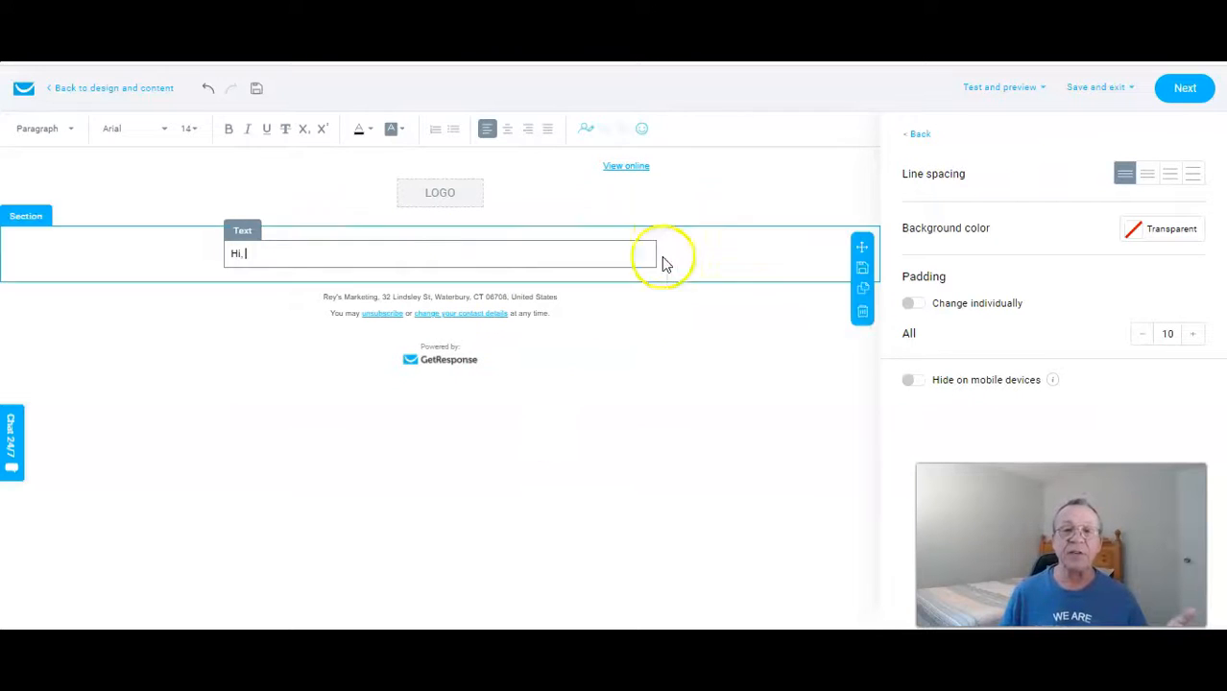
pyautogui.click(586, 132)
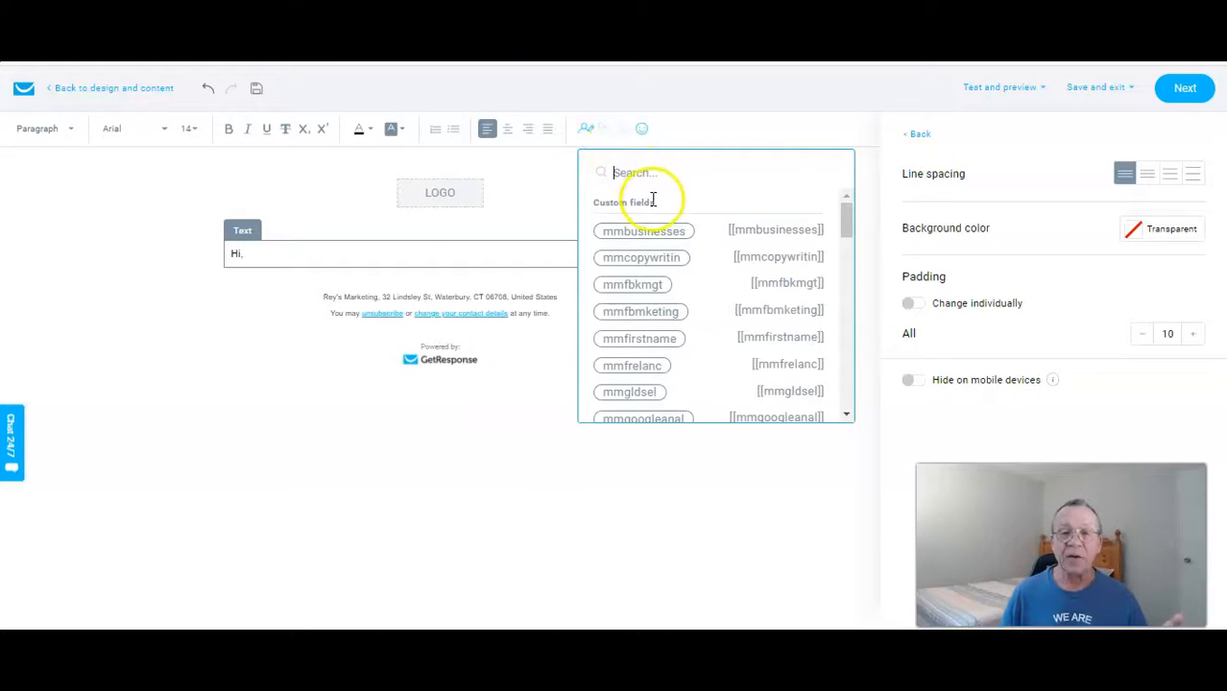
pyautogui.scroll(-10, 672, 300)
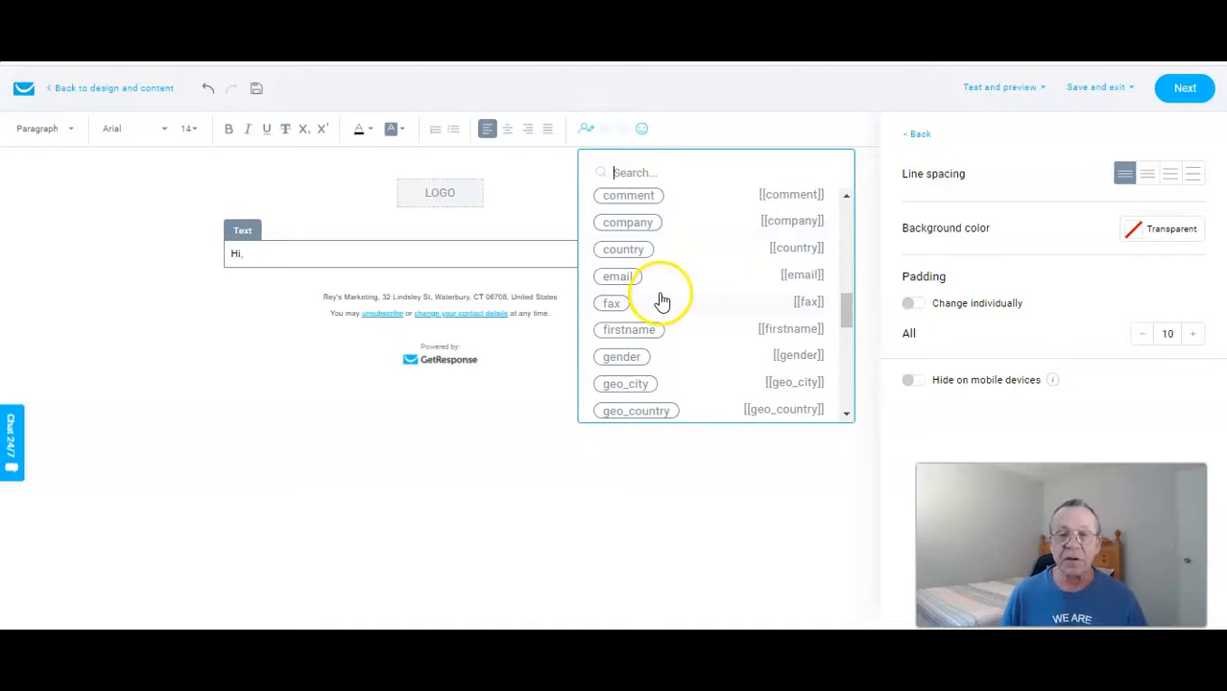
pyautogui.click(646, 331)
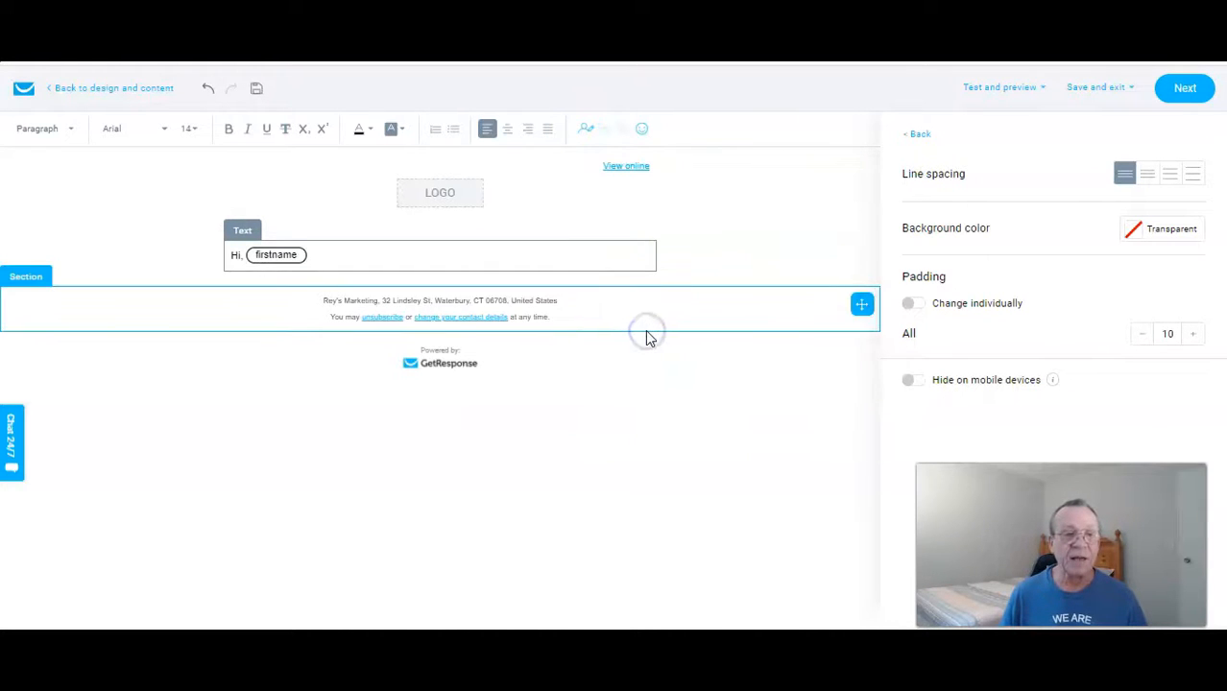
pyautogui.click(698, 451)
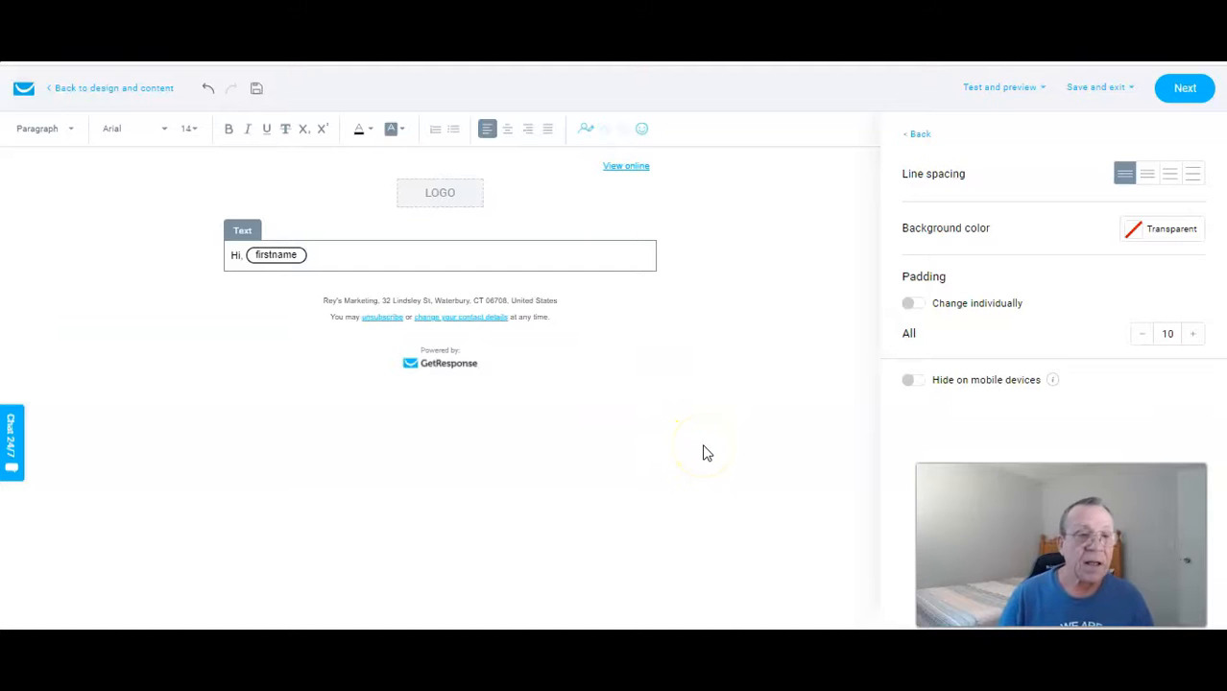
# Step: Start a new paragraph below the greeting, leaving a blank line, and set its font size to 16
pyautogui.press('Return')
pyautogui.press('Return')
pyautogui.click(226, 502)
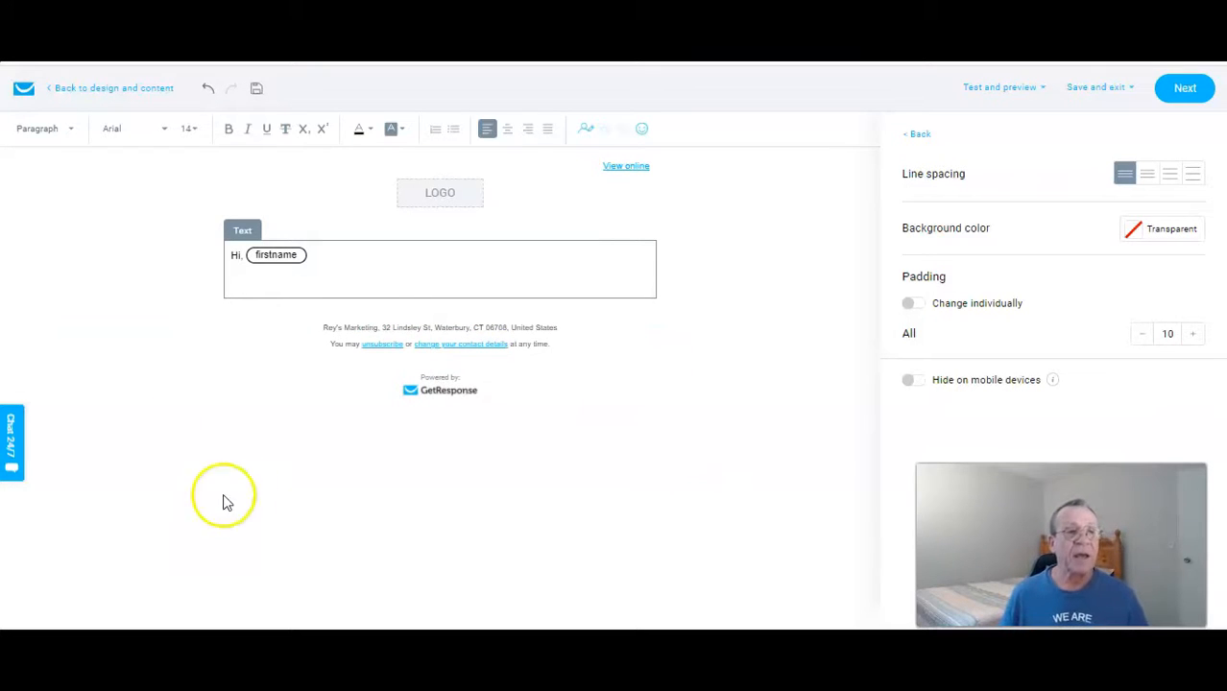
pyautogui.click(192, 129)
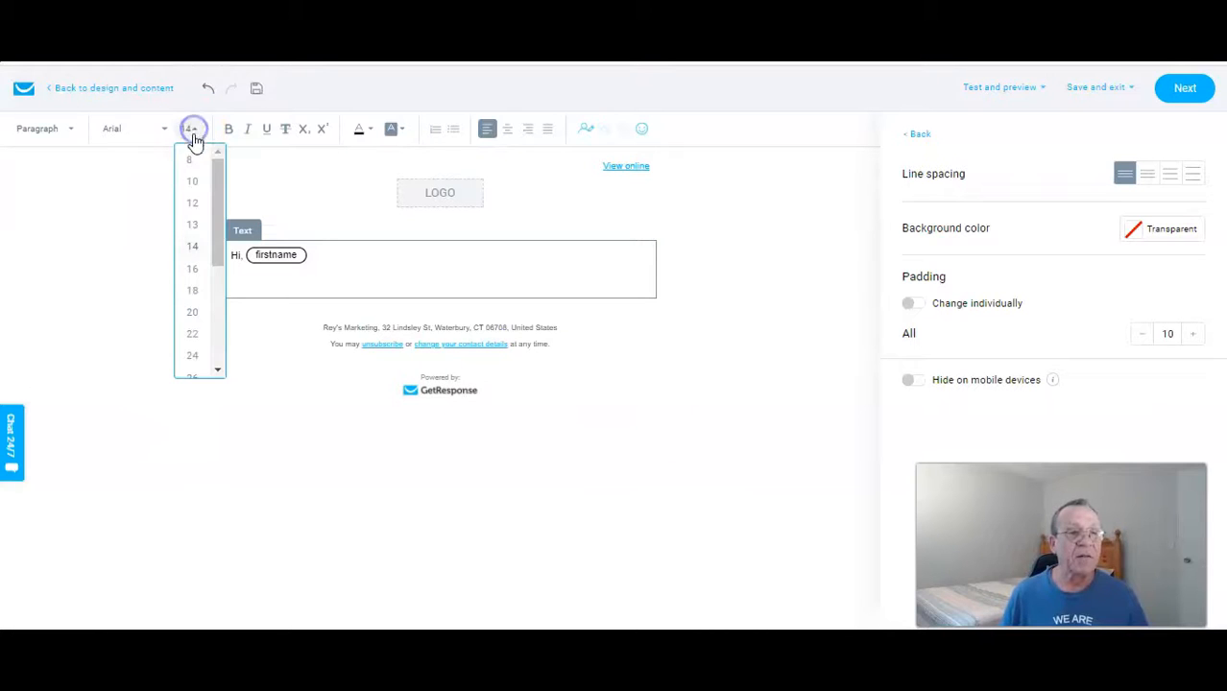
pyautogui.click(192, 270)
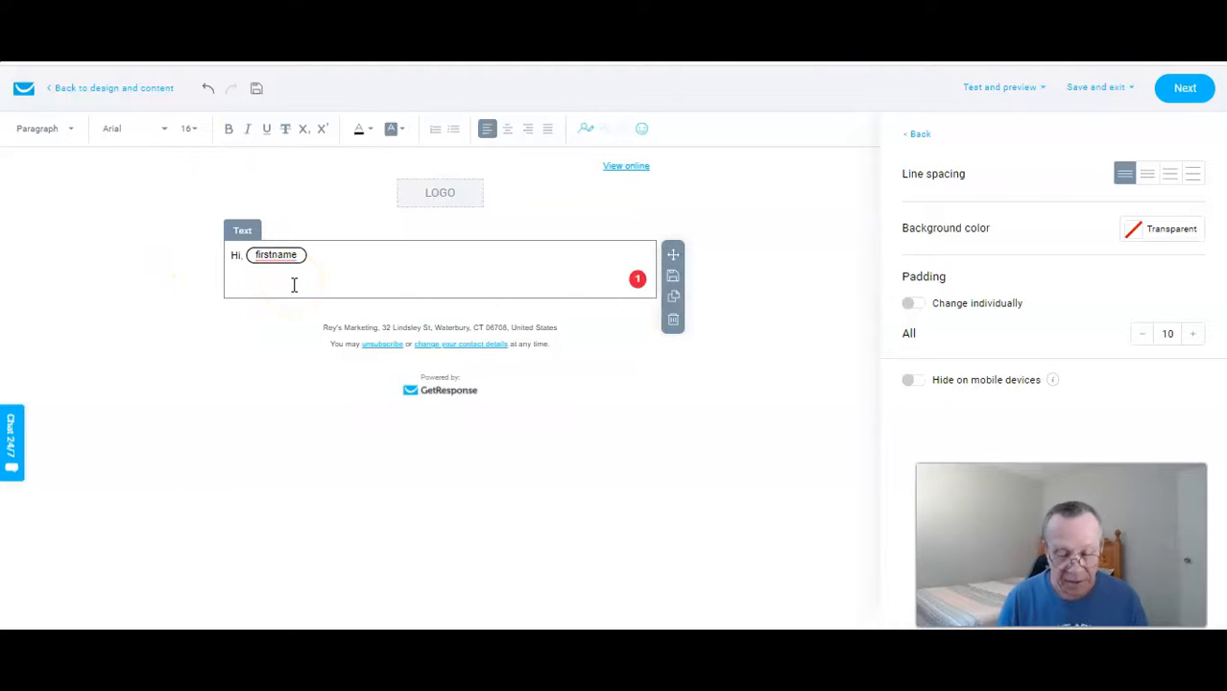
# Step: Write "Welcome Thank You For Picking Up Your Copy of The free report" below the greeting and add line breaks after it
pyautogui.write('Welcom')
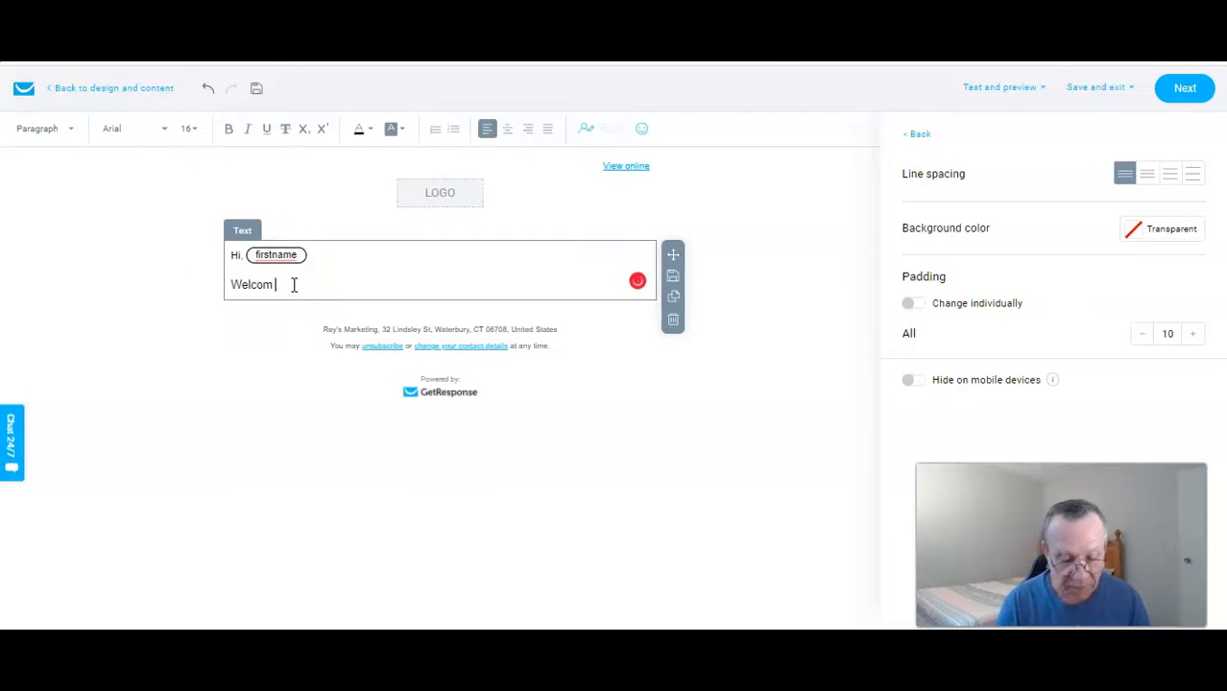
pyautogui.write(' Thank You For Picking Up Your Copy odf The free rep')
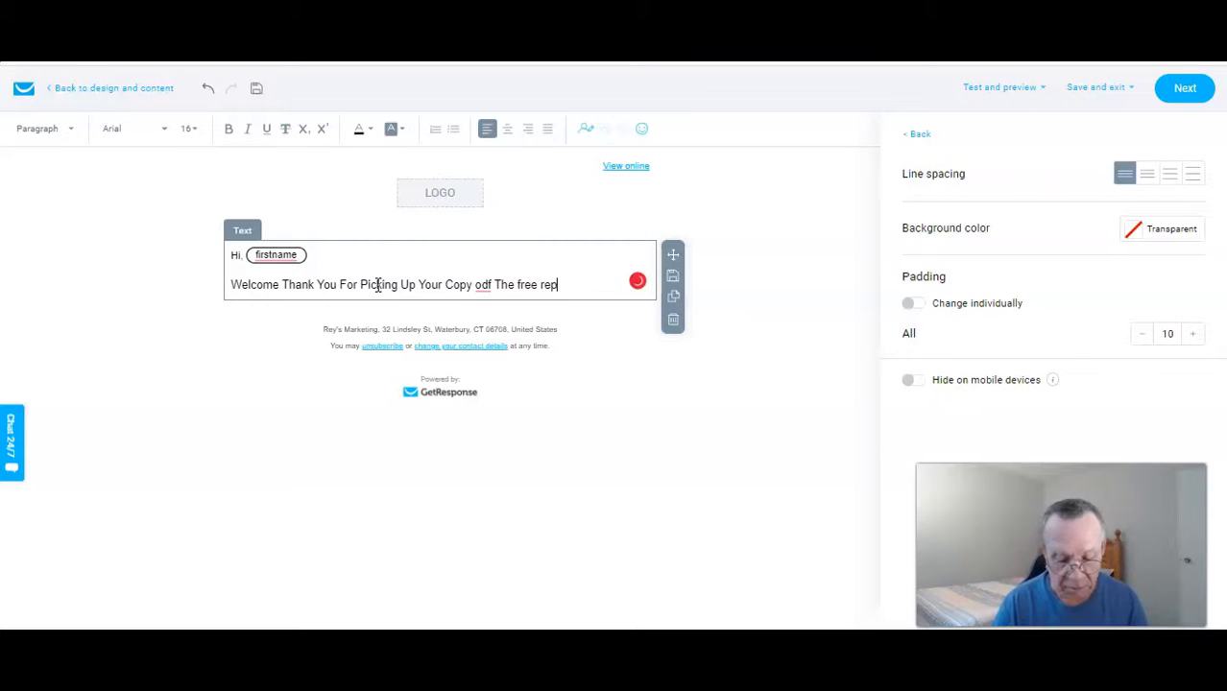
pyautogui.write('t')
pyautogui.hotkey('ctrl', 'Left')
pyautogui.hotkey('ctrl', 'Left')
pyautogui.hotkey('ctrl', 'Left')
pyautogui.press('Left')
pyautogui.press('Left')
pyautogui.press('BackSpace')
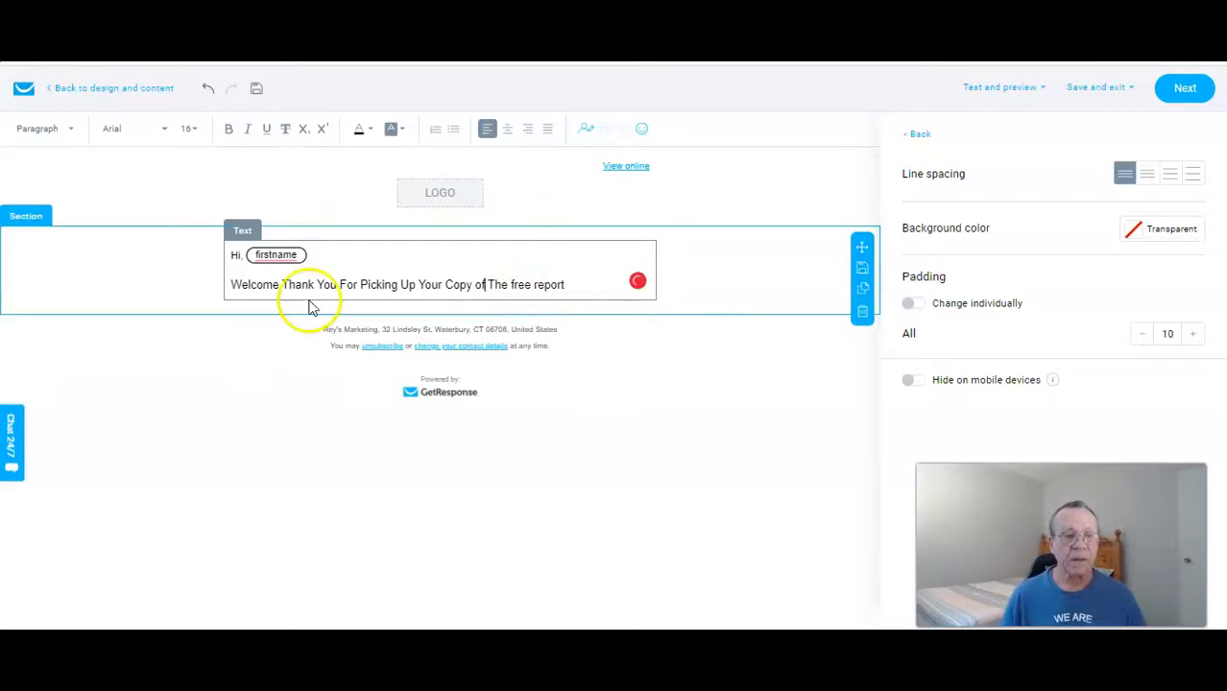
pyautogui.click(575, 277)
pyautogui.press('Return')
pyautogui.press('Return')
pyautogui.click(260, 314)
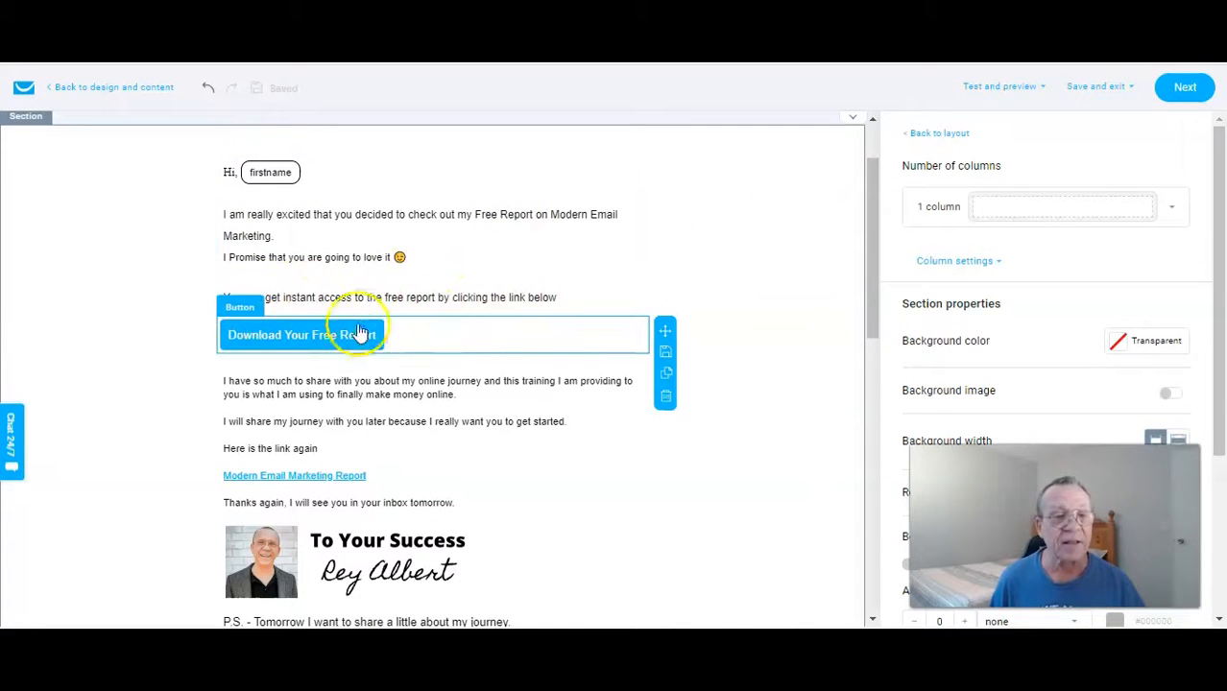
# Step: Review the prepared welcome email, including the download button, report link, signature, help section, contact button, social icons and footer
pyautogui.scroll(-2, 159, 394)
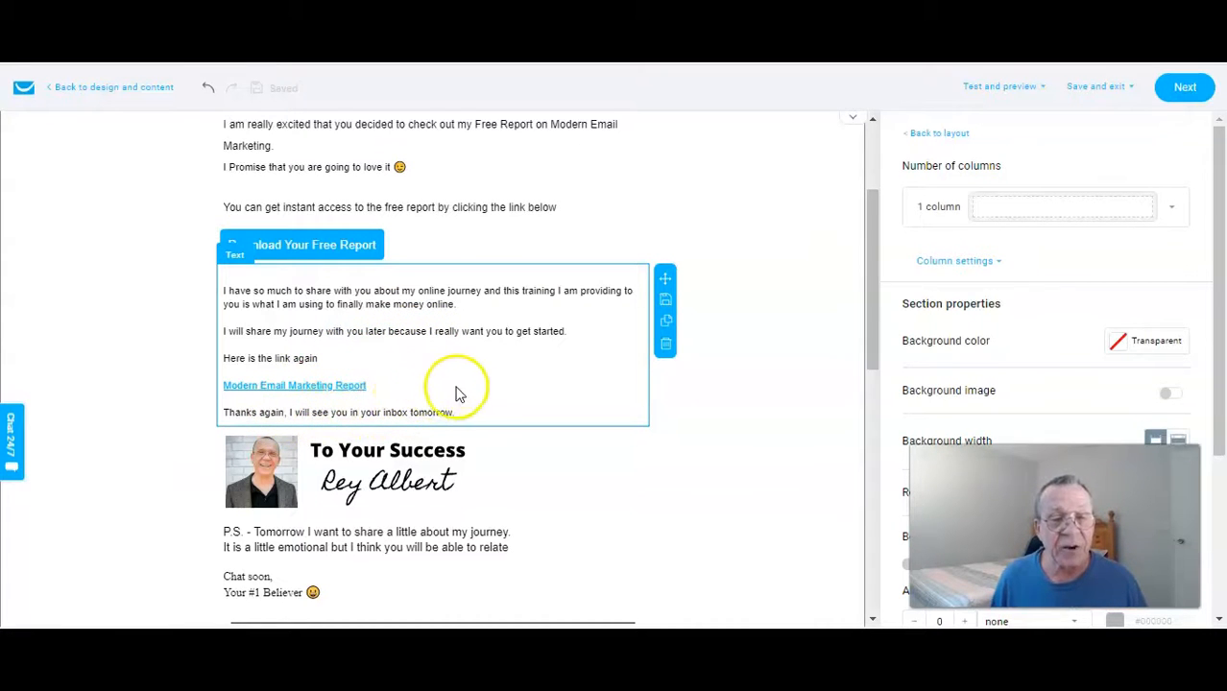
pyautogui.scroll(-1, 499, 382)
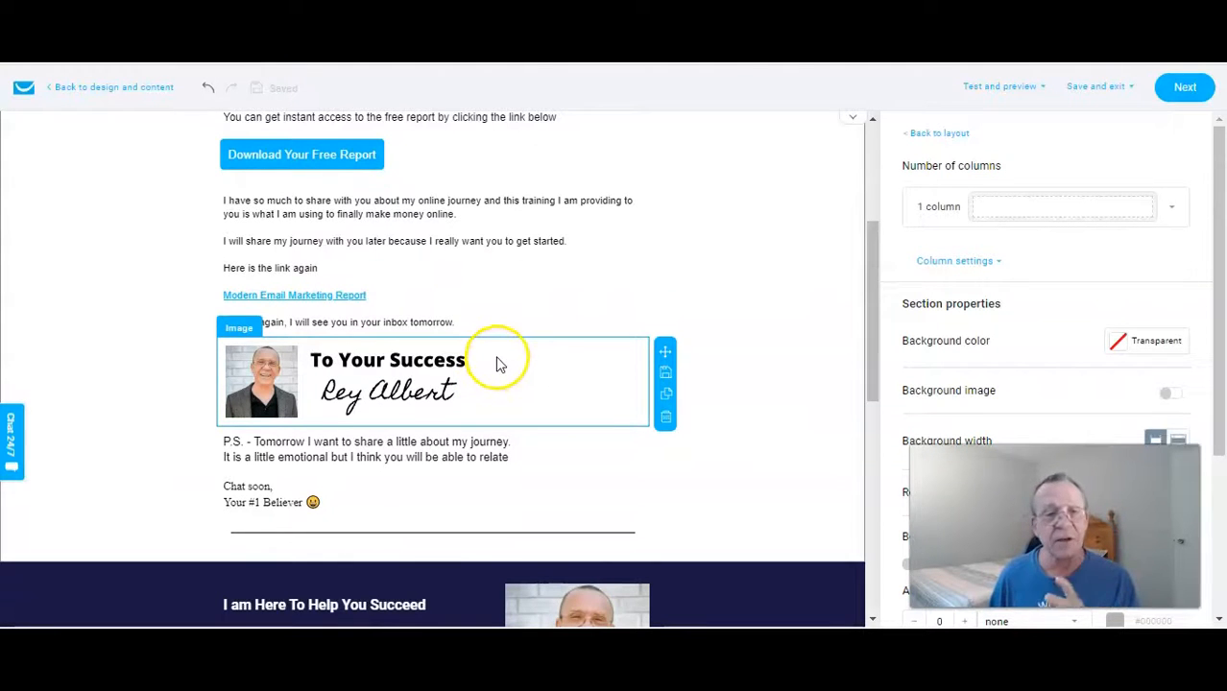
pyautogui.scroll(-1, 493, 361)
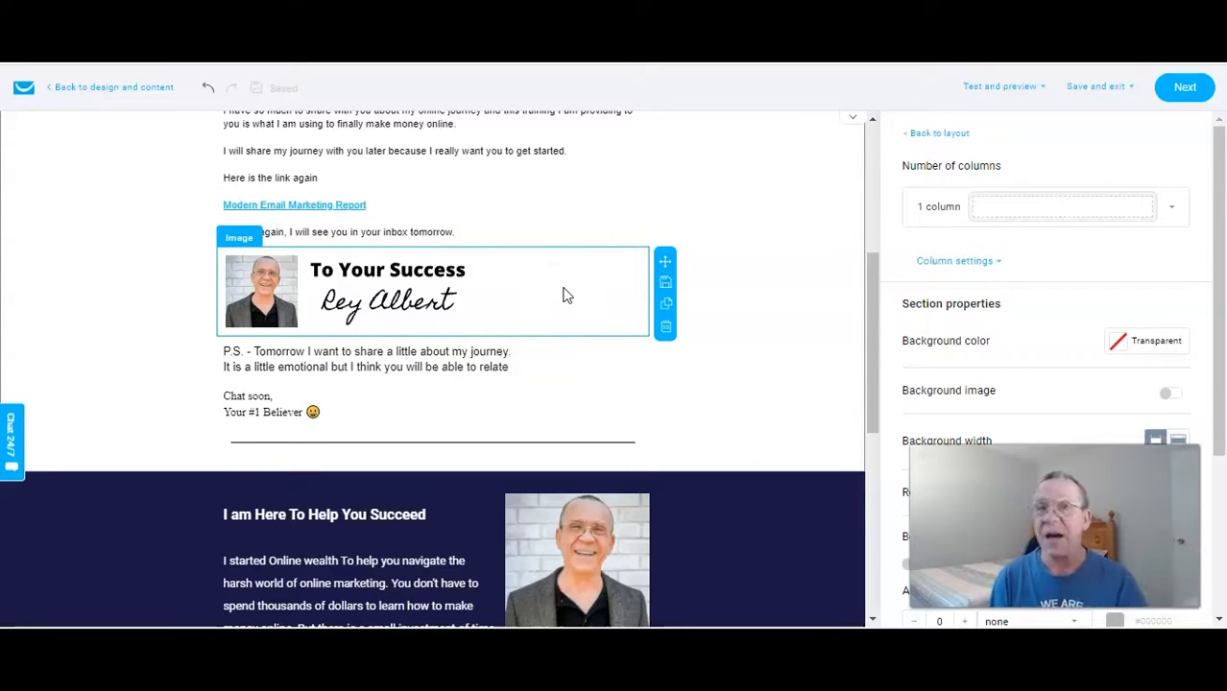
pyautogui.scroll(-3, 552, 300)
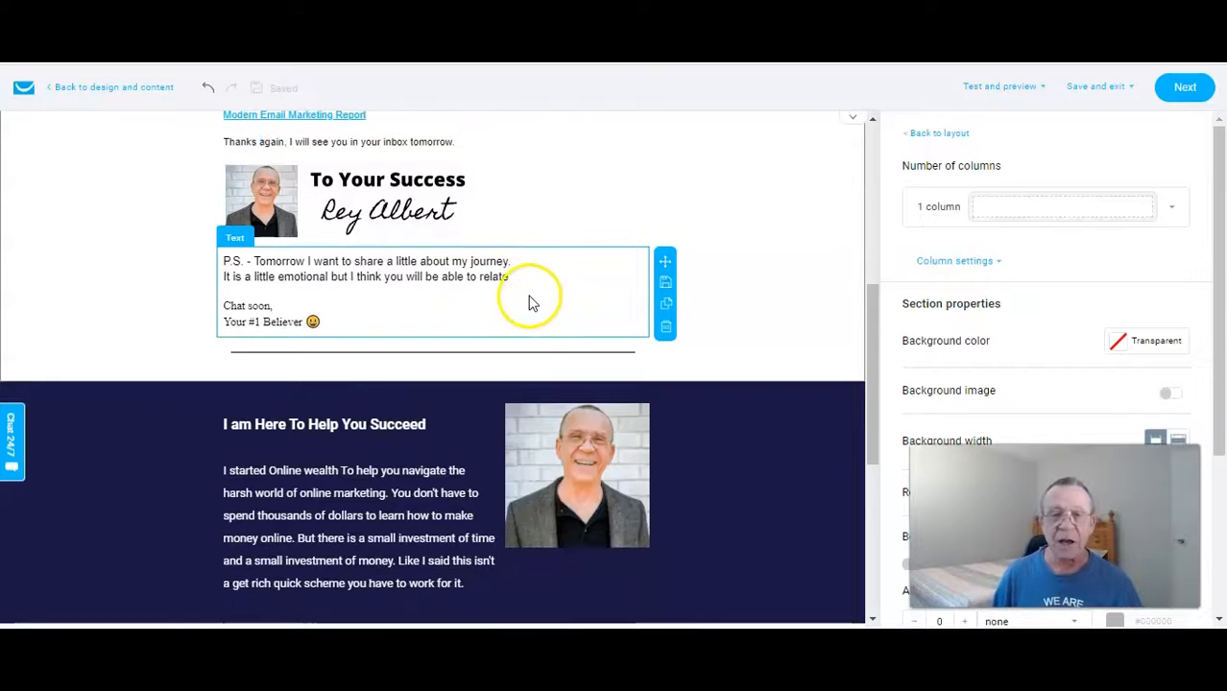
pyautogui.scroll(-2, 527, 303)
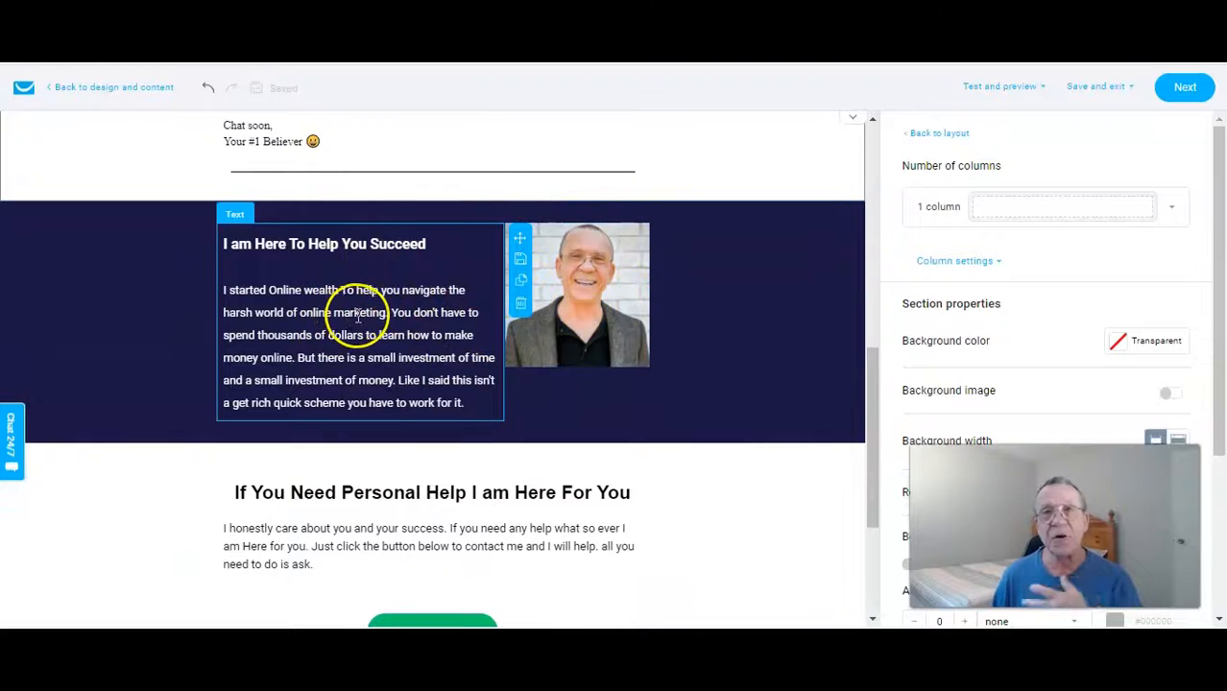
pyautogui.scroll(-3, 364, 331)
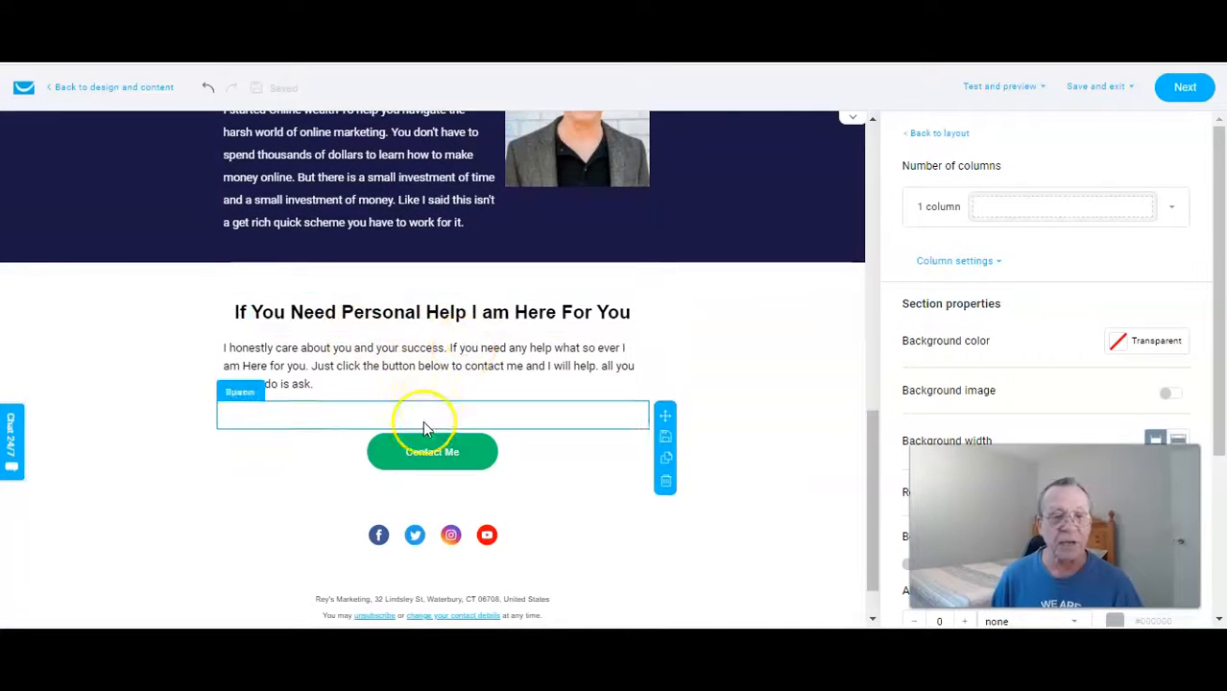
pyautogui.scroll(-1, 436, 455)
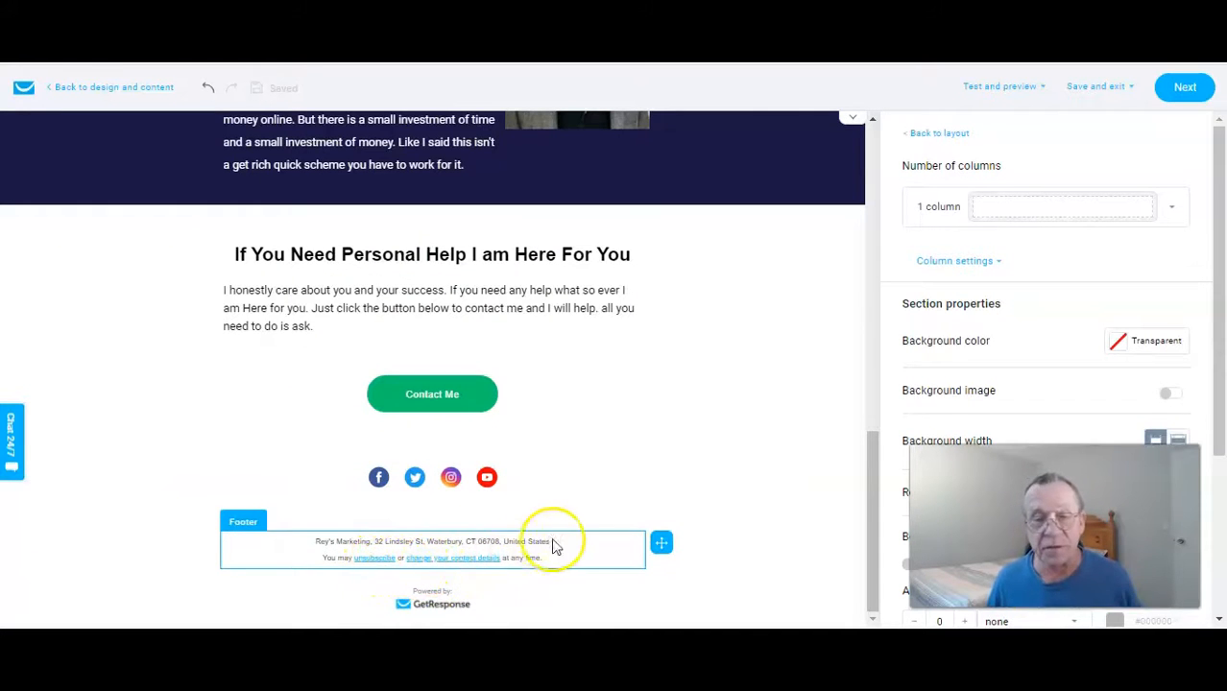
pyautogui.scroll(15, 661, 481)
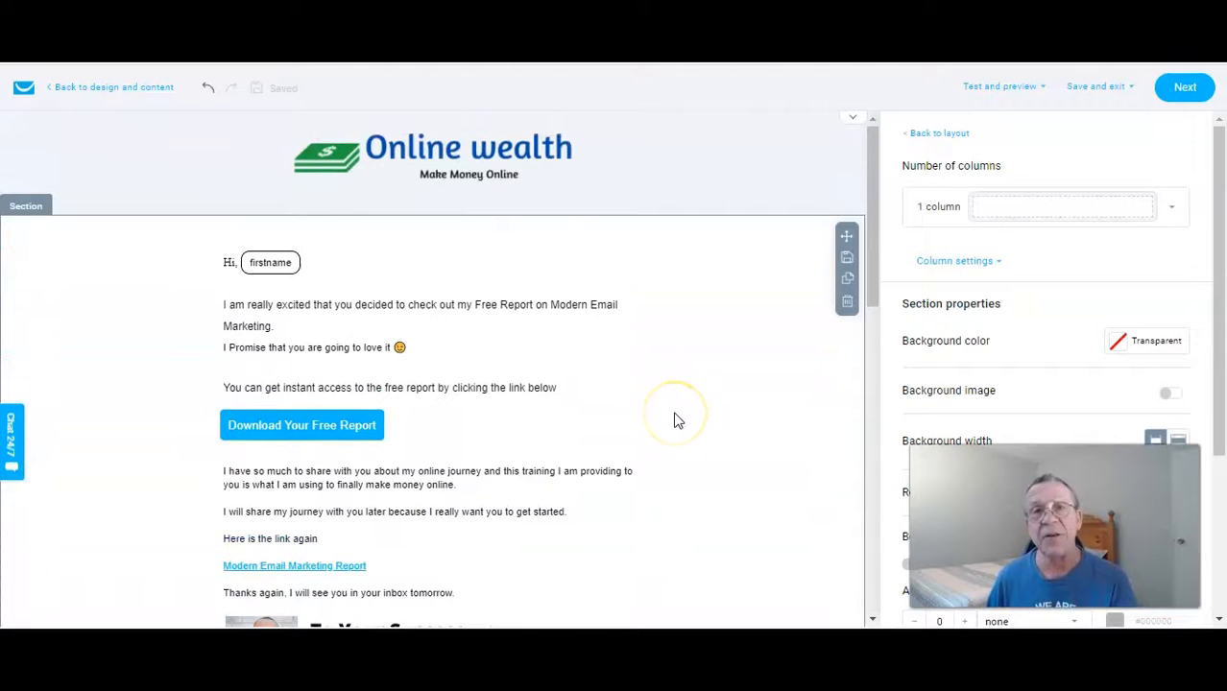
# Step: Bring up the link settings of the "Download Your Free Report" button, and switch to My Drive in Google Drive
pyautogui.click(278, 434)
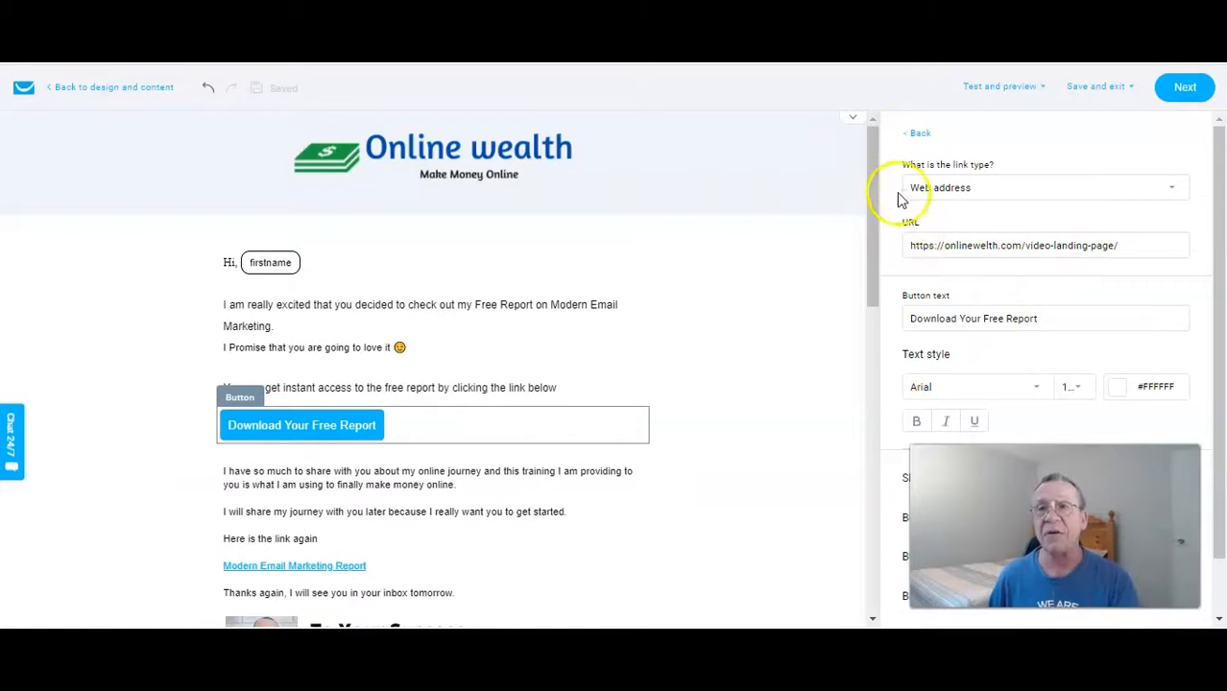
pyautogui.hotkey('ctrl', 'Tab')
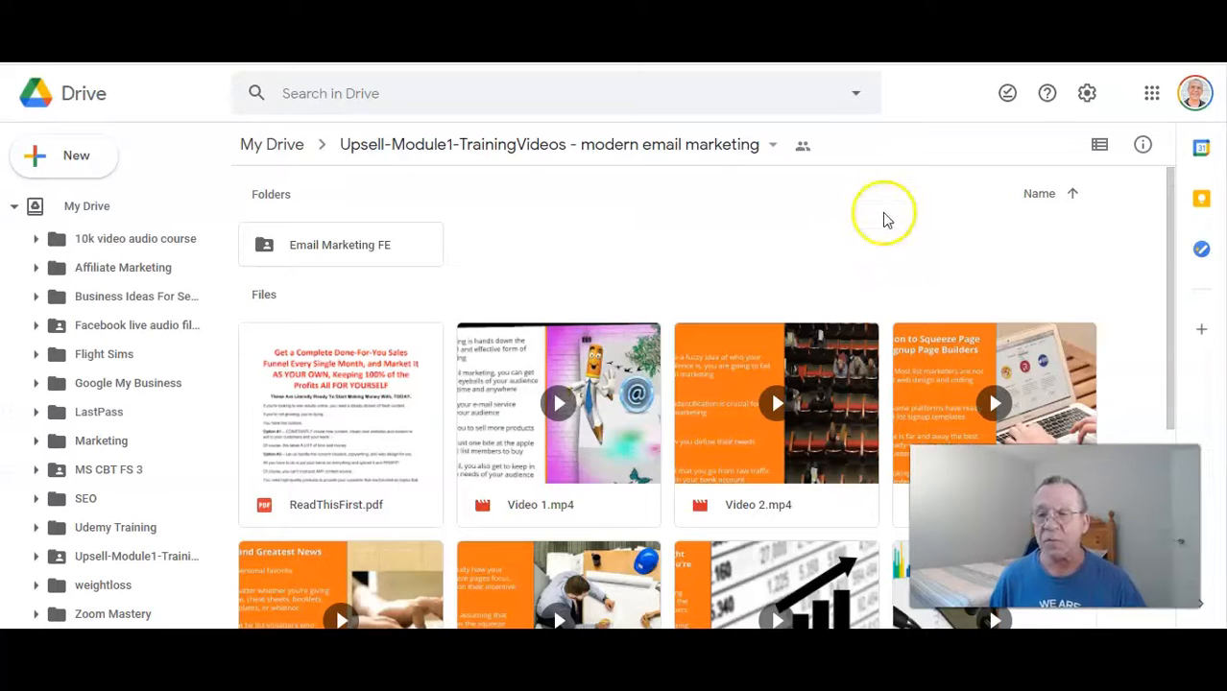
pyautogui.hotkey('ctrl', 'Tab')
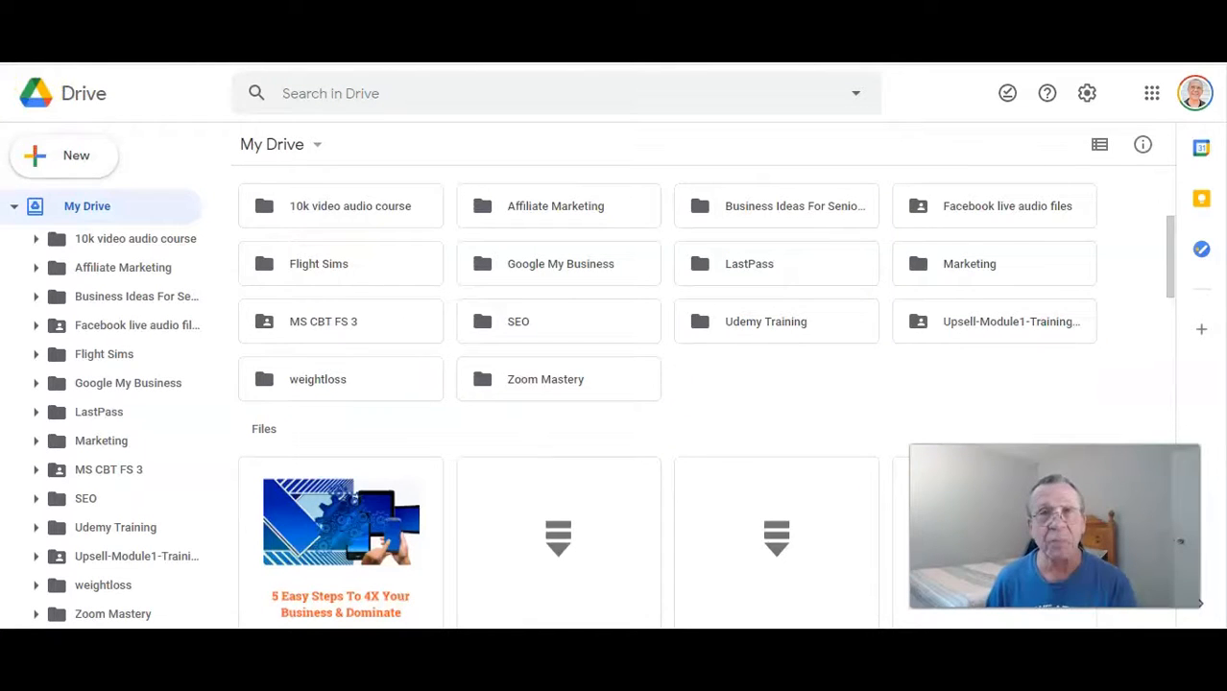
# Step: Upload the PDF "The Money Is In The Right List - Give Away Report" from the Upsell-Module8-GiveawayReport folder to My Drive
pyautogui.click(61, 156)
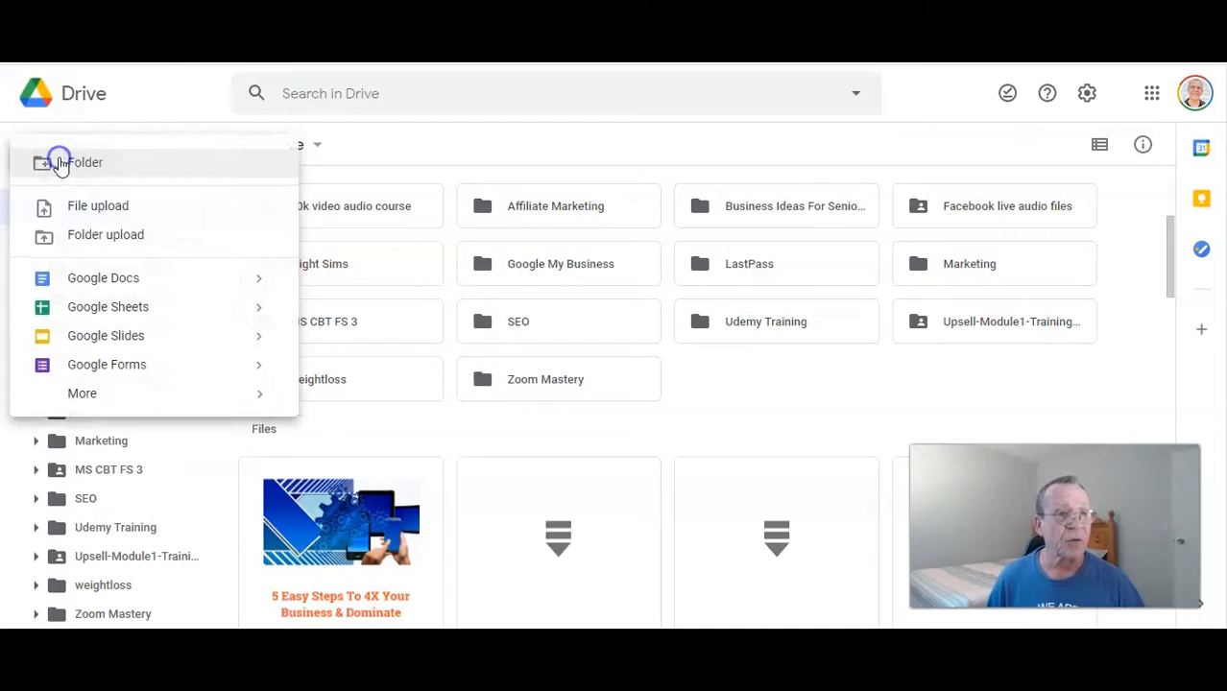
pyautogui.click(79, 208)
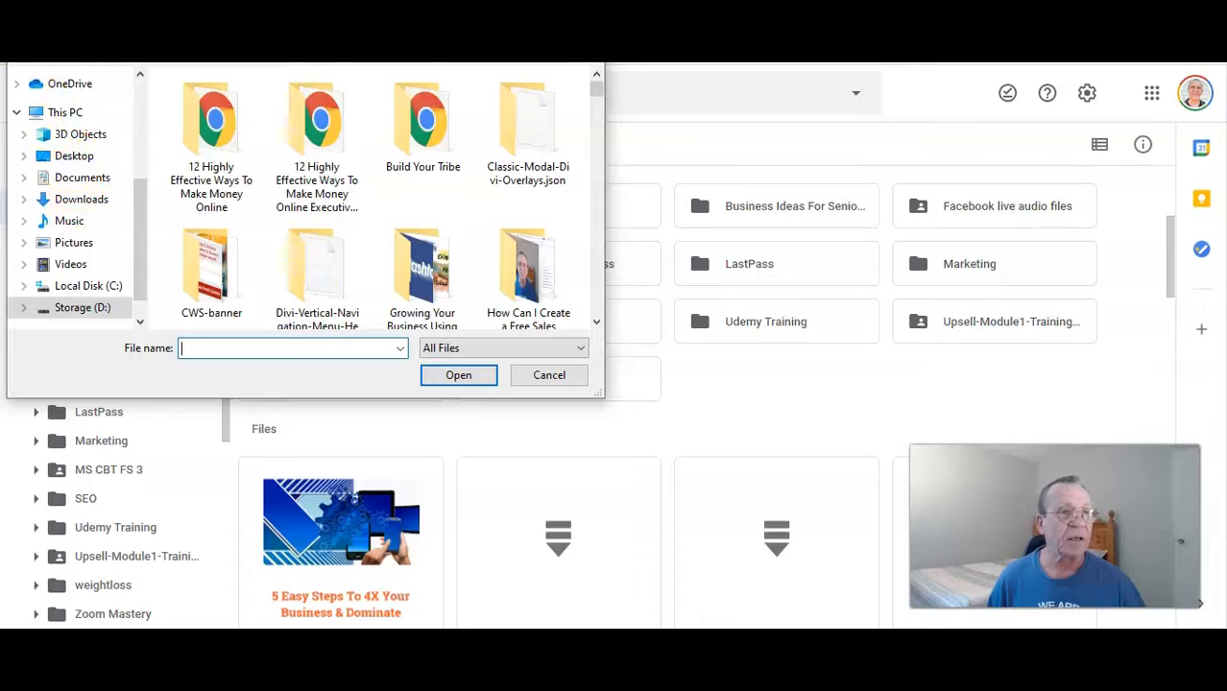
pyautogui.doubleClick(212, 245)
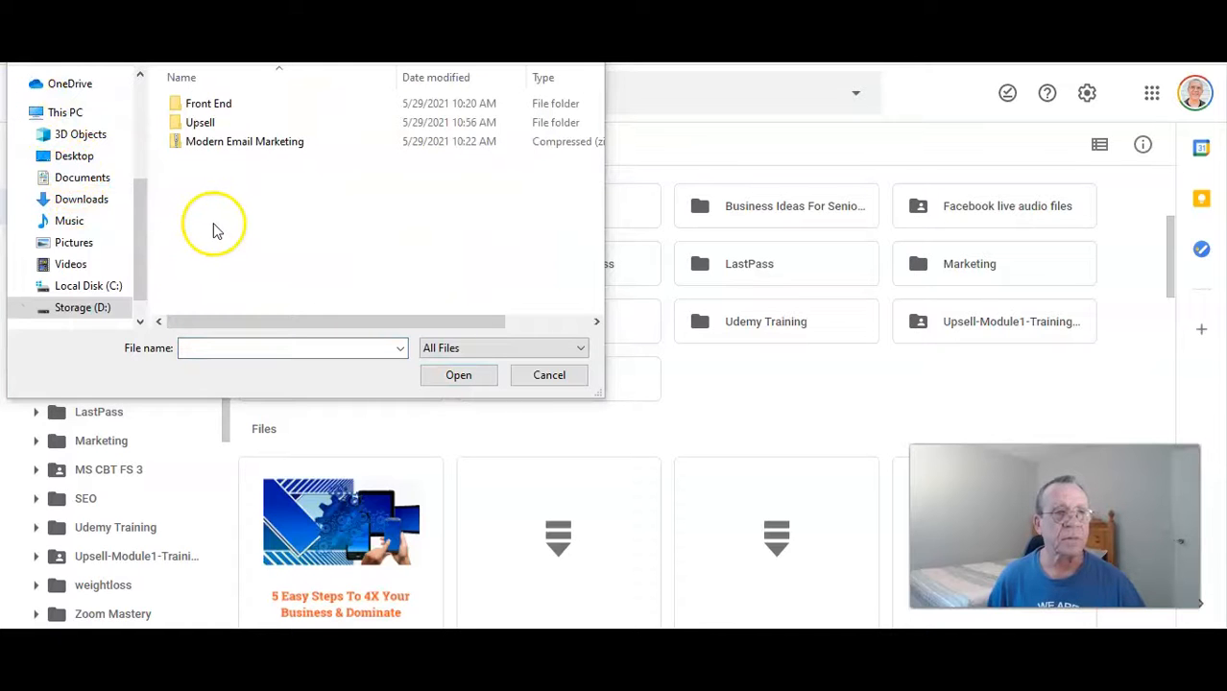
pyautogui.doubleClick(197, 122)
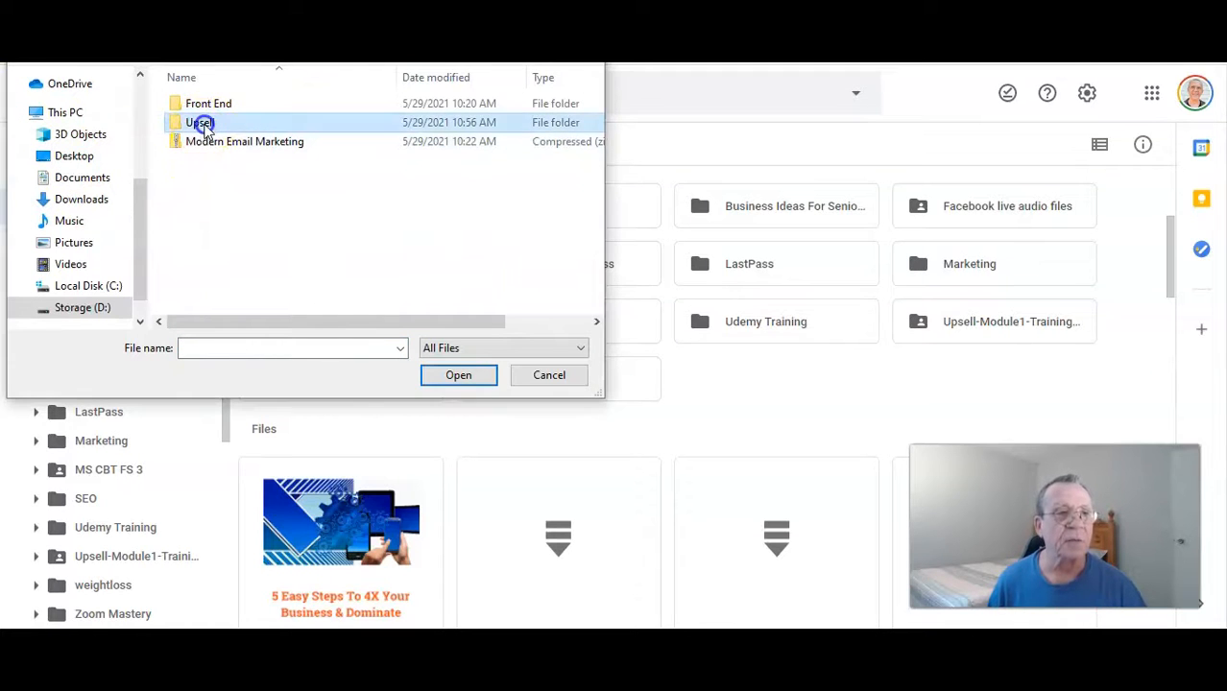
pyautogui.scroll(-2, 302, 192)
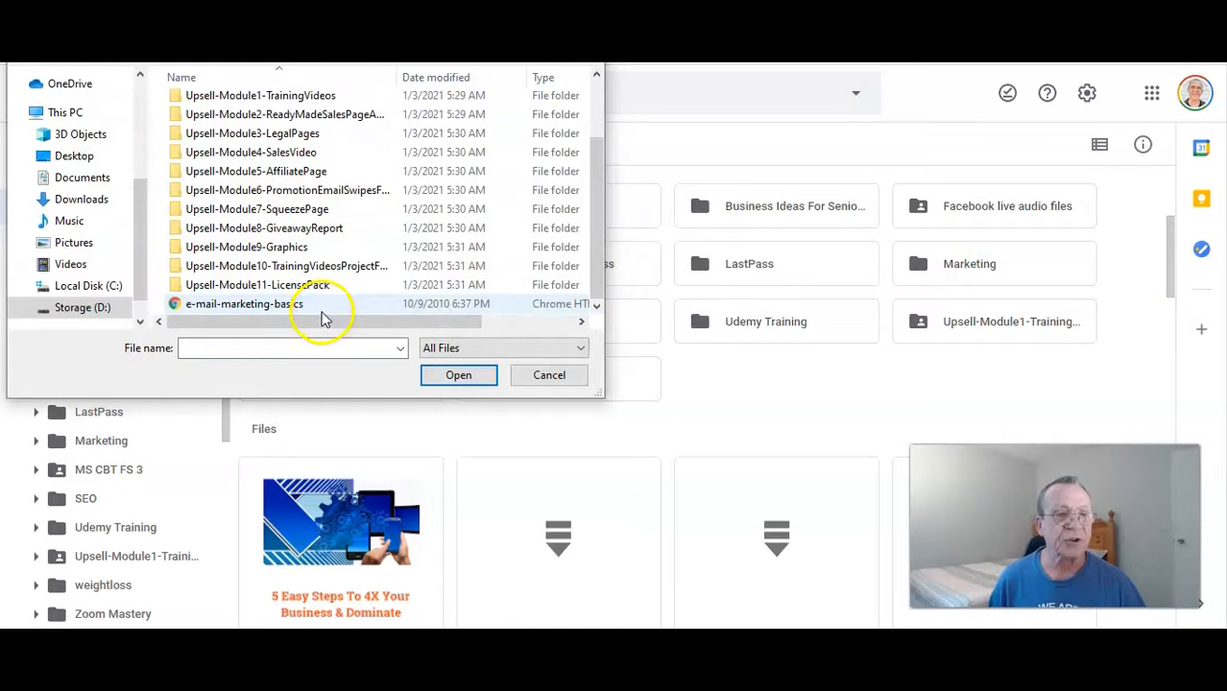
pyautogui.doubleClick(310, 230)
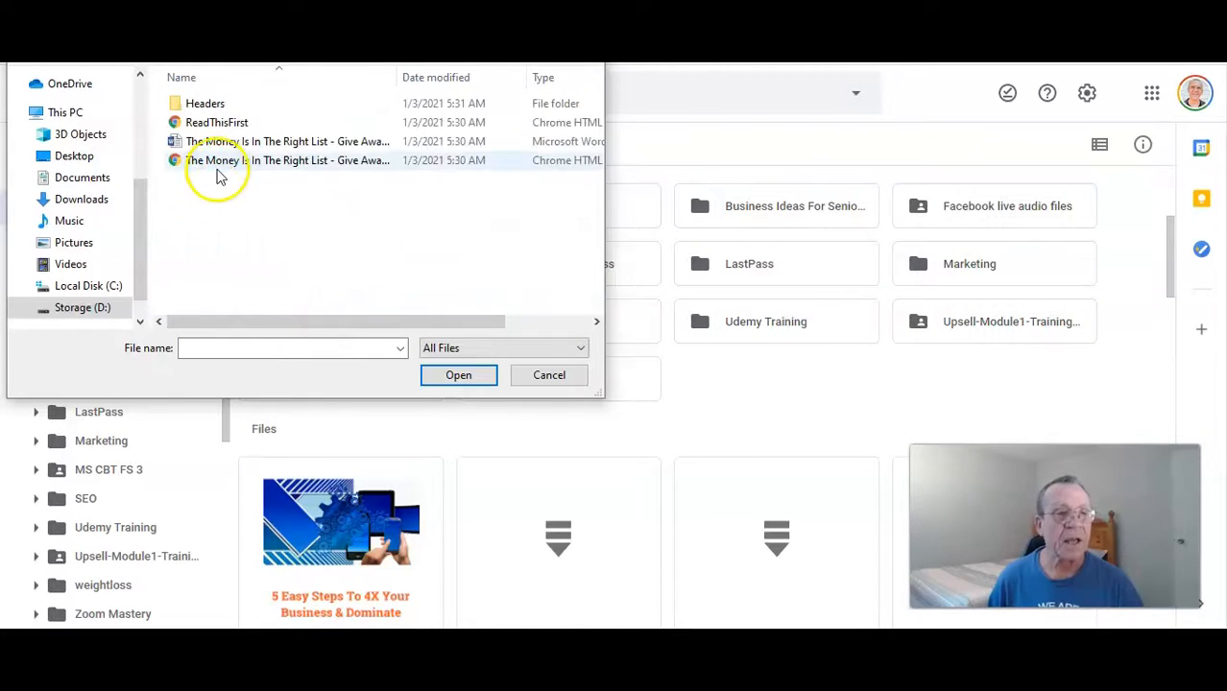
pyautogui.click(211, 163)
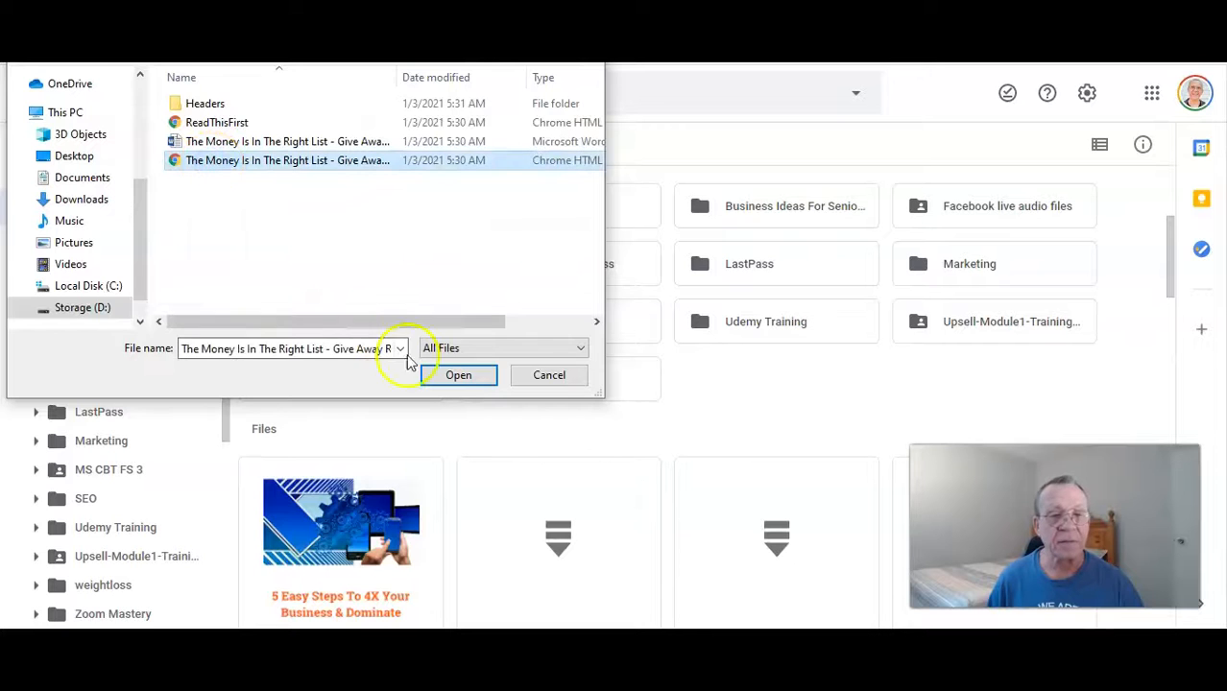
pyautogui.click(458, 375)
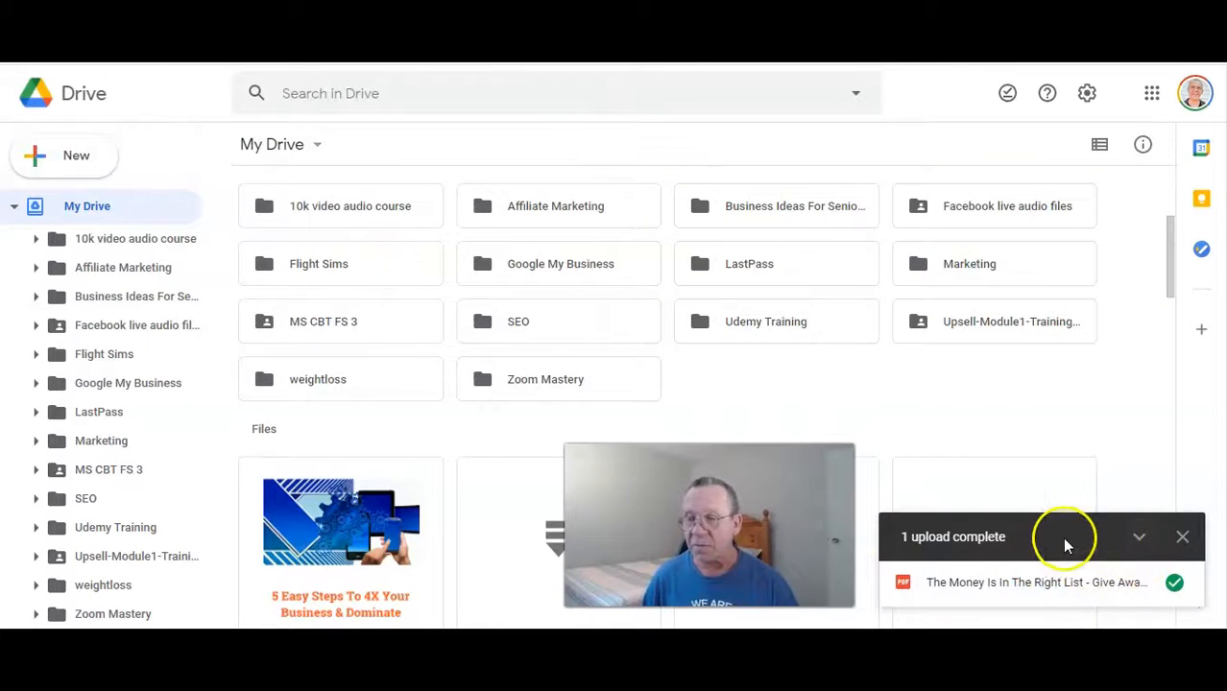
# Step: Share the uploaded report PDF with anyone with the link and copy its sharing link
pyautogui.click(1109, 586)
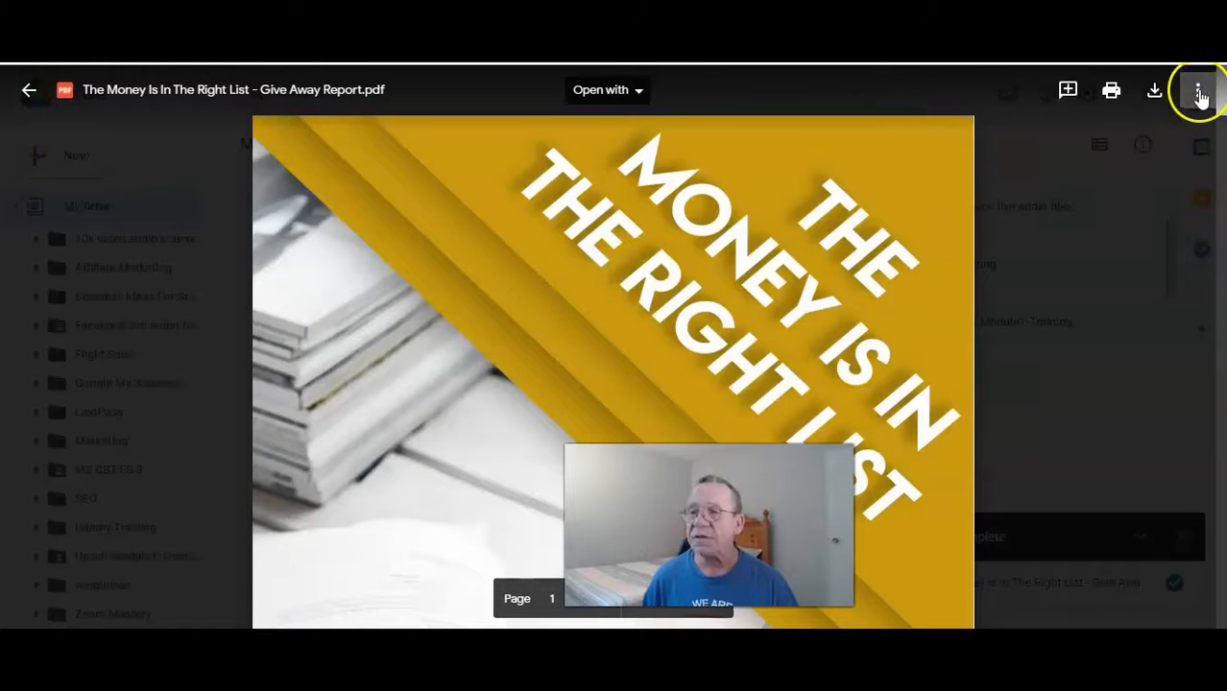
pyautogui.click(1199, 93)
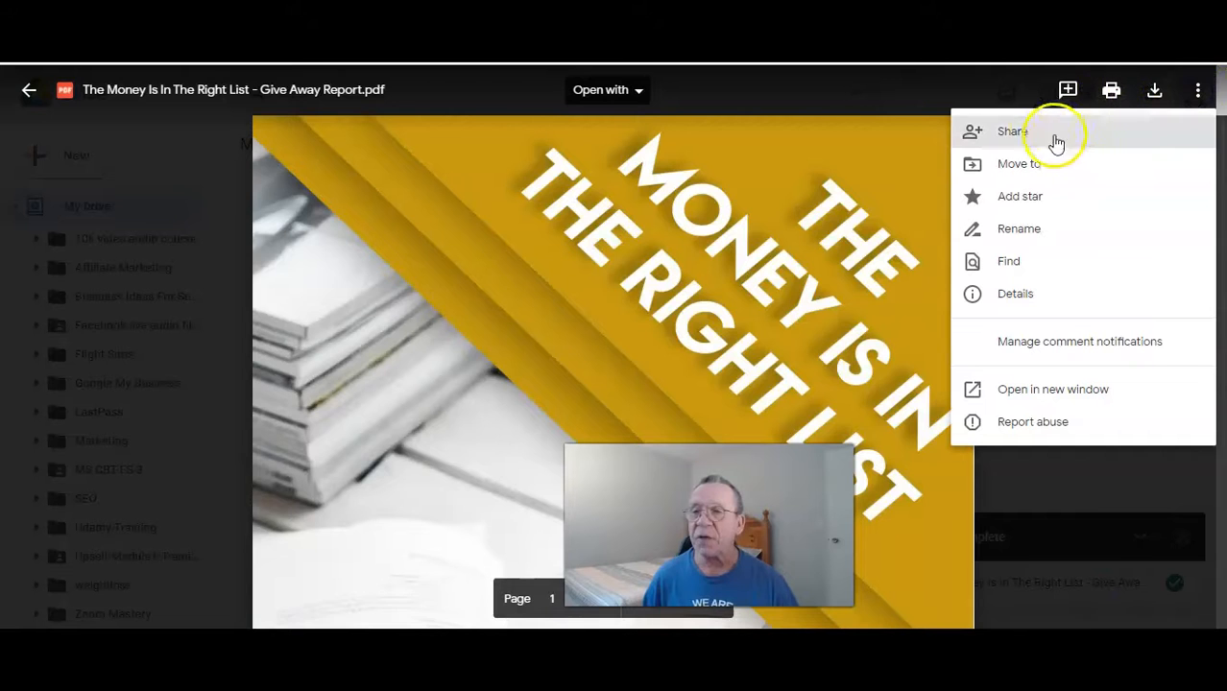
pyautogui.click(1013, 133)
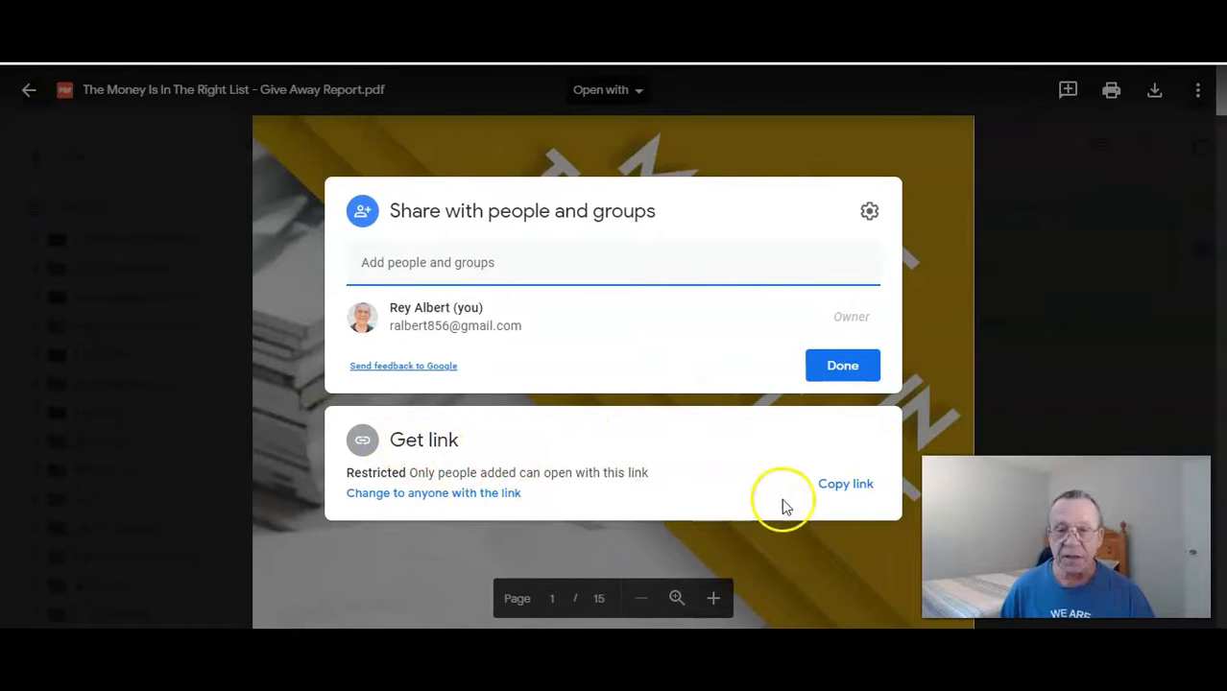
pyautogui.click(403, 493)
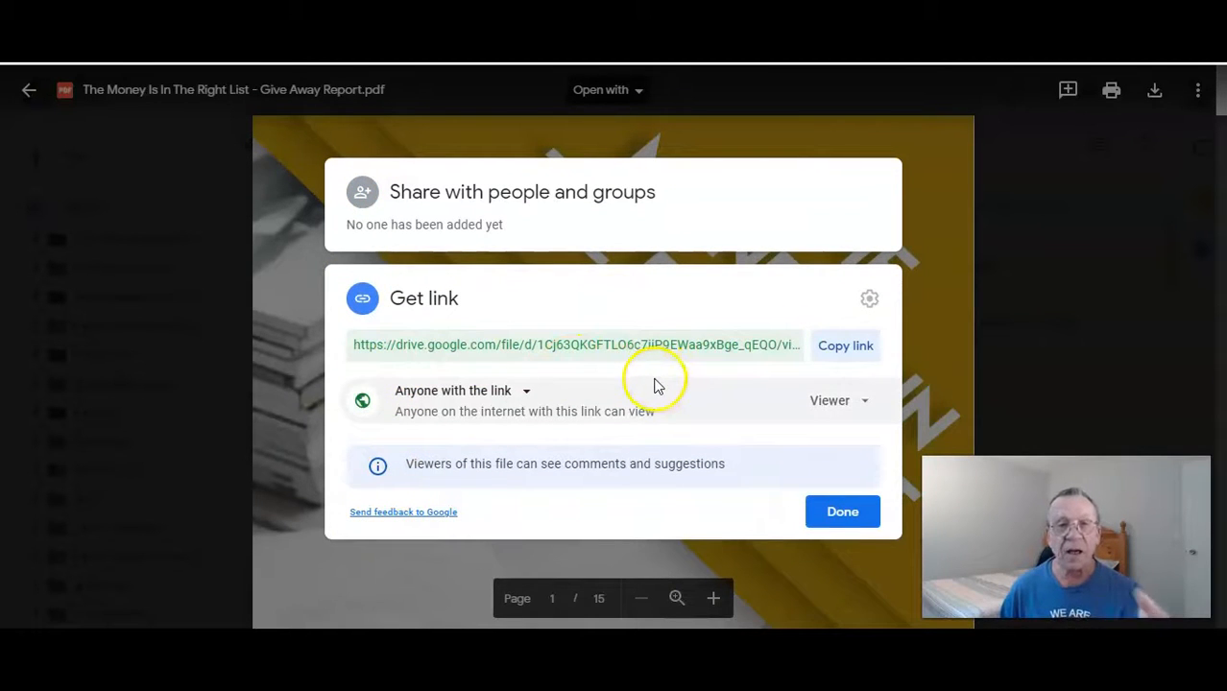
pyautogui.click(846, 348)
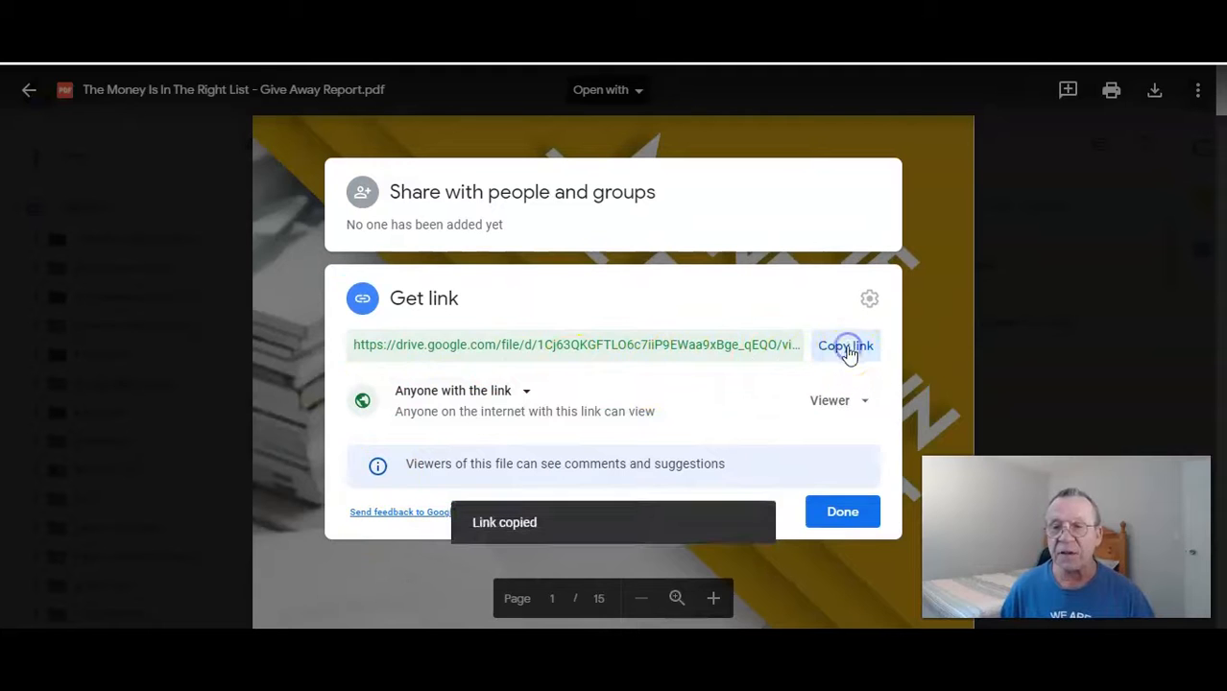
pyautogui.click(865, 515)
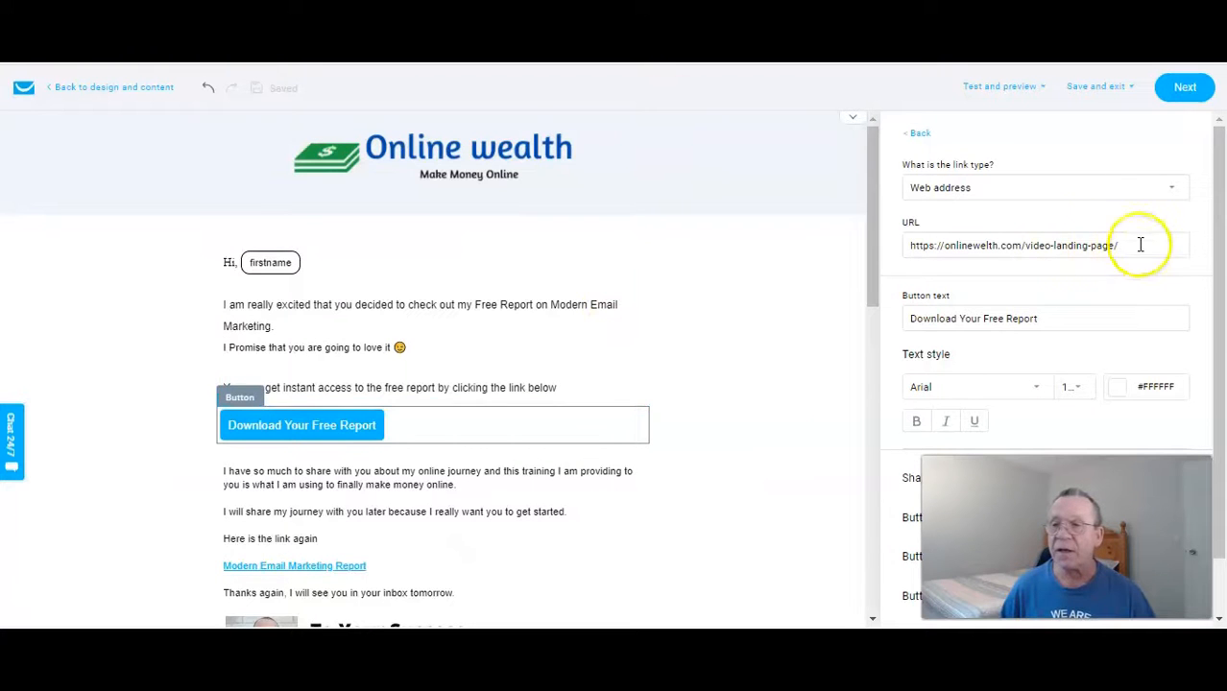
# Step: In the GetResponse email, paste the copied Drive link as the URL of the download button and the "Modern Email Marketing Report" text
pyautogui.moveTo(1116, 244); pyautogui.dragTo(811, 291)
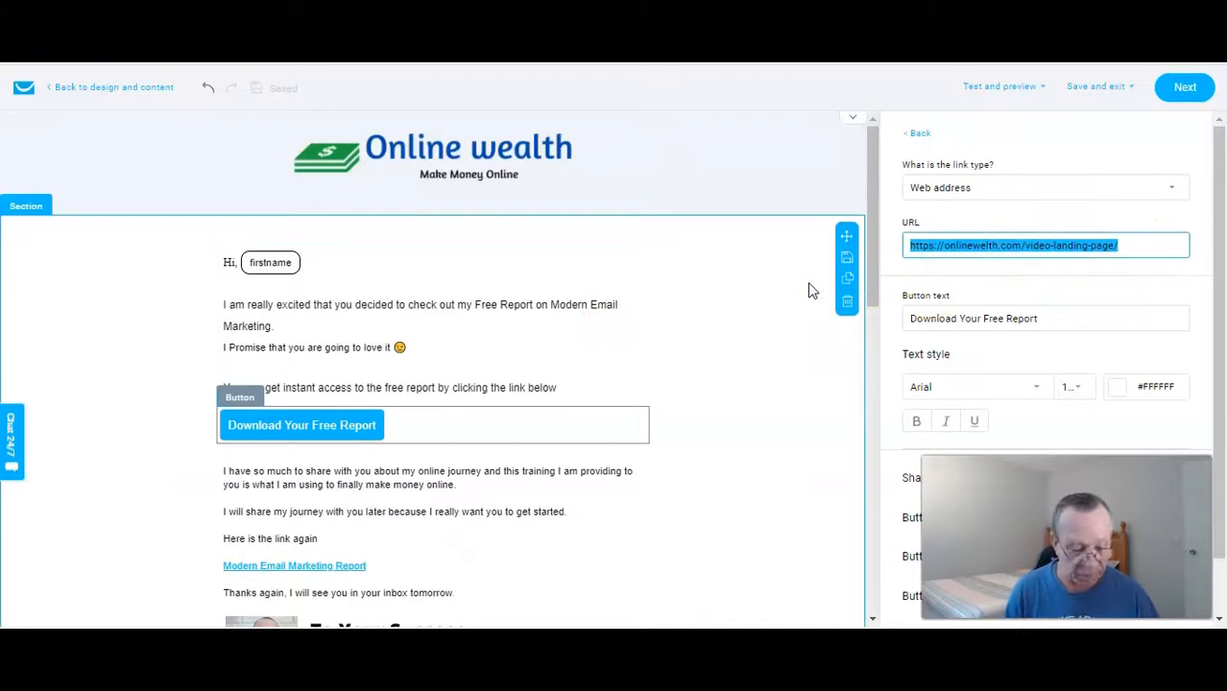
pyautogui.hotkey('ctrl', 'v')
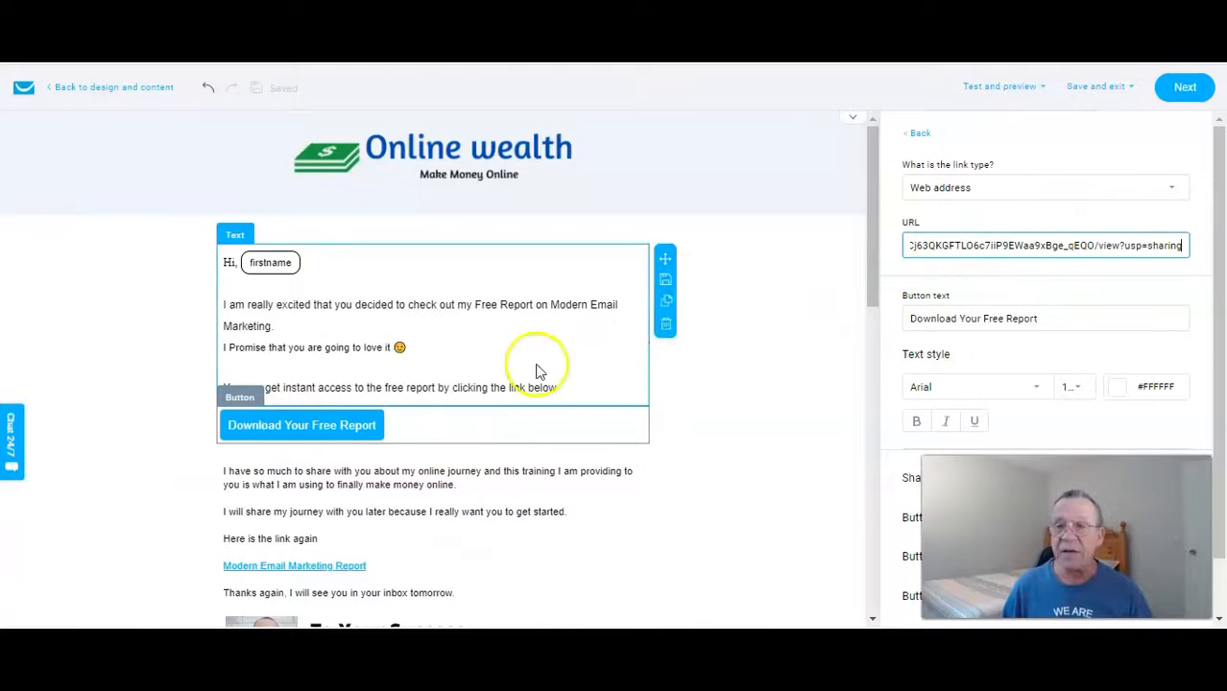
pyautogui.scroll(-3, 690, 310)
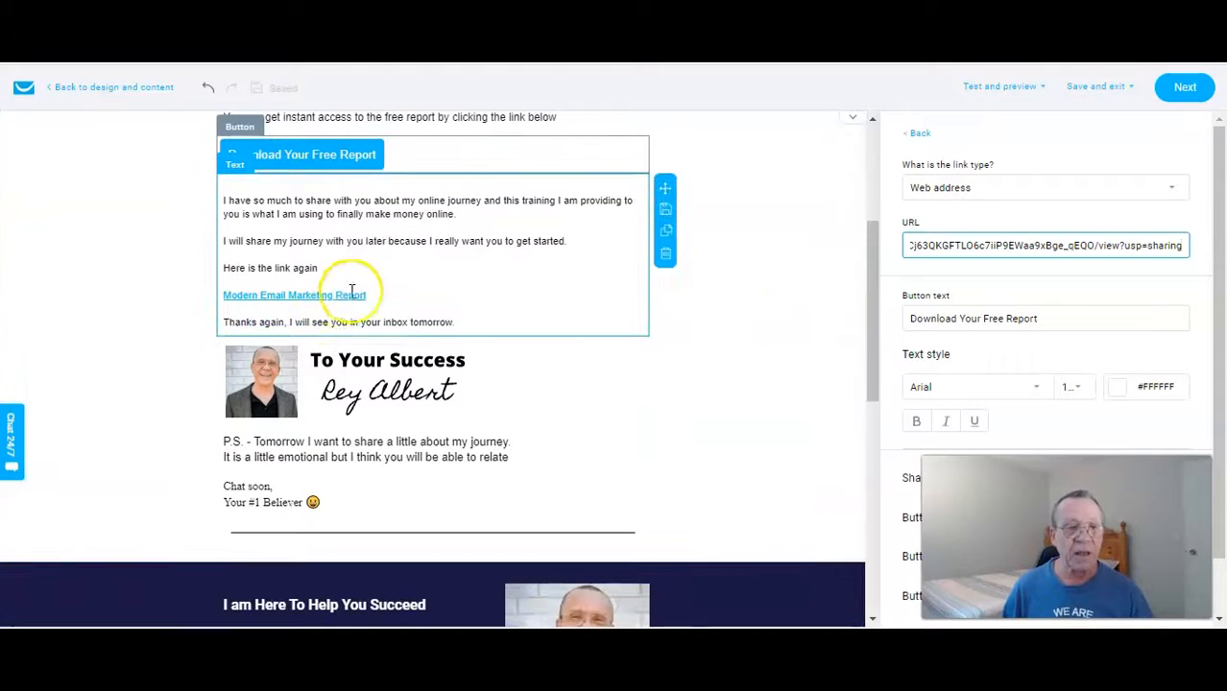
pyautogui.click(374, 301)
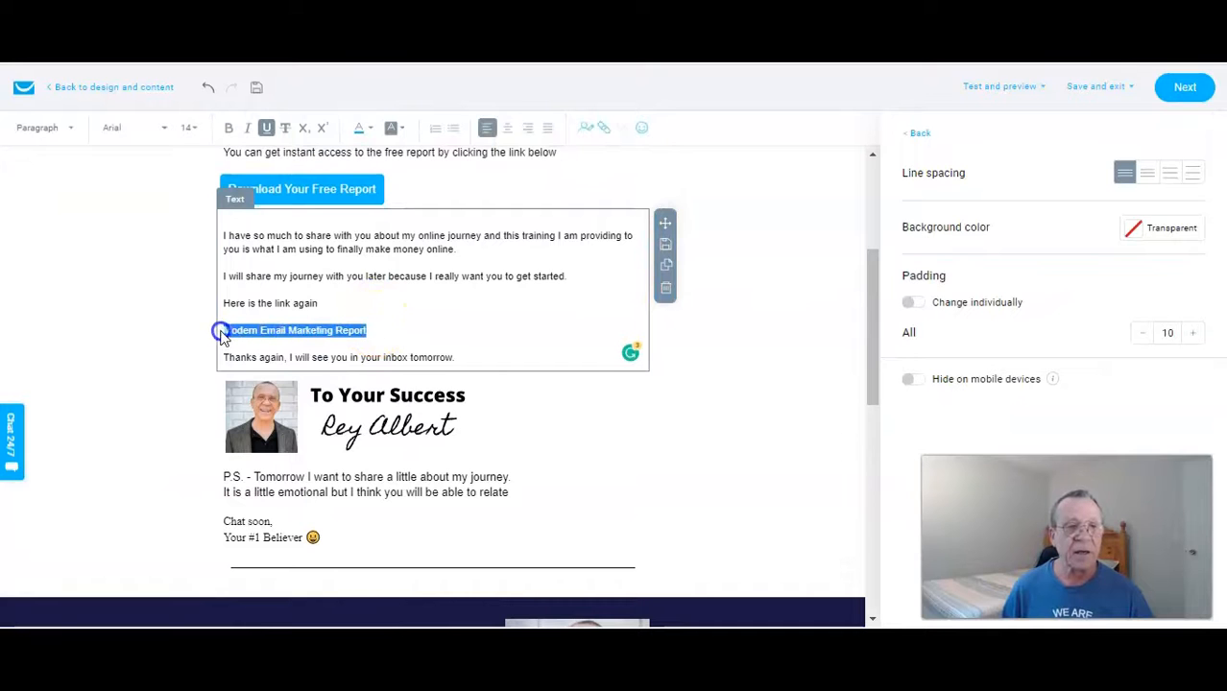
pyautogui.click(596, 134)
pyautogui.click(509, 358)
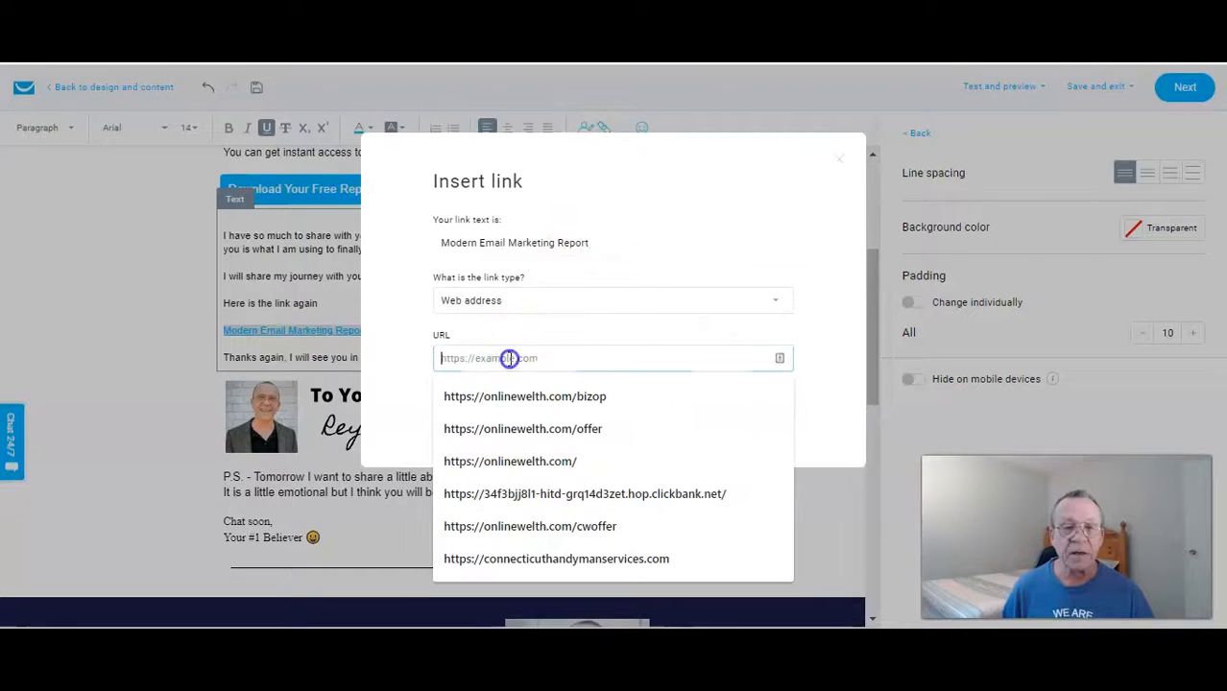
pyautogui.hotkey('ctrl', 'v')
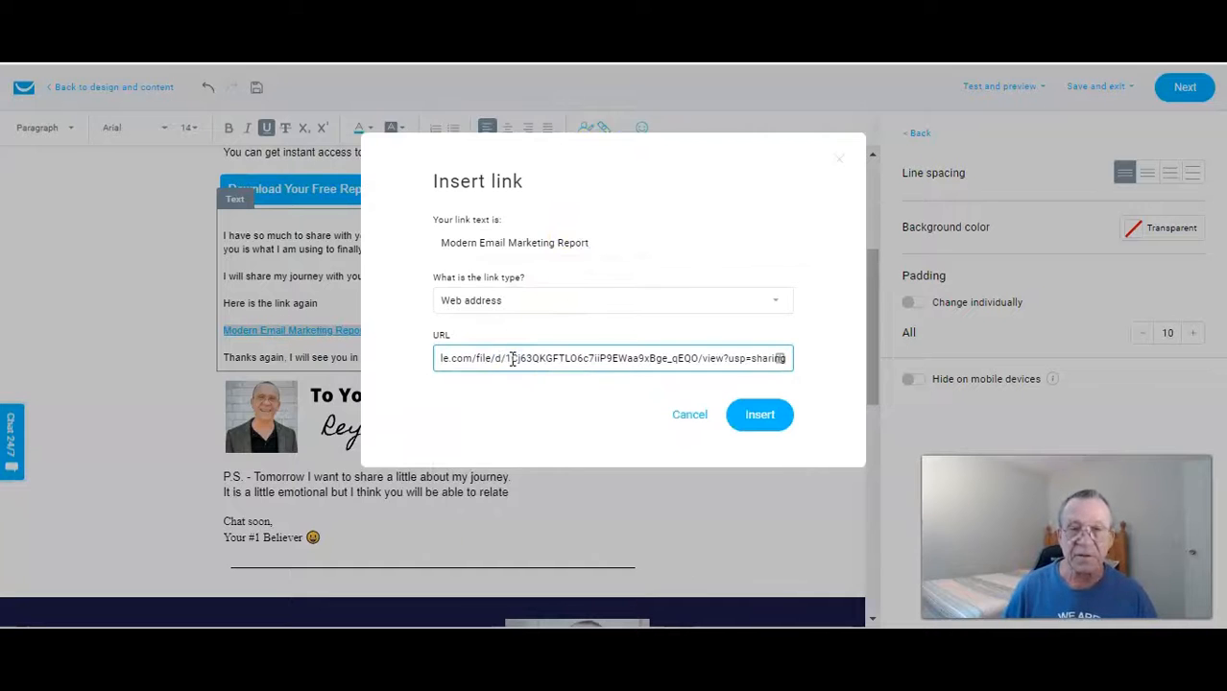
pyautogui.click(758, 417)
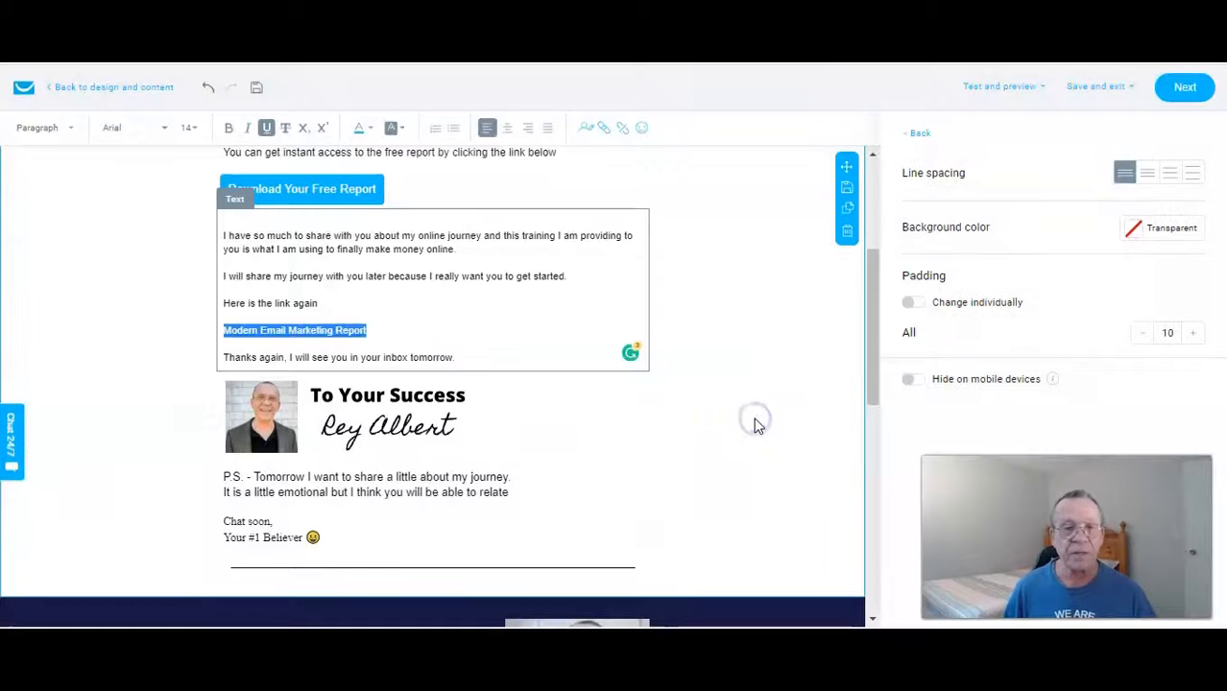
pyautogui.click(103, 363)
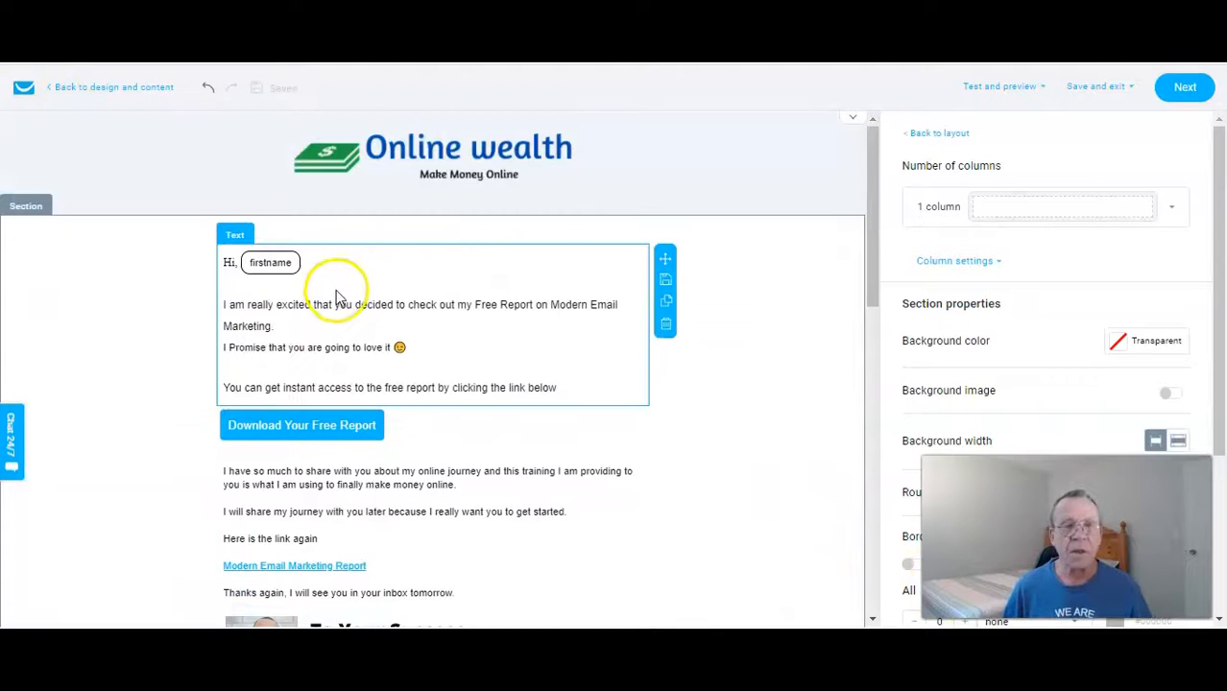
# Step: Look over the finished email, proceed to the message settings with the spam check and tracking options, and save and publish the autoresponder
pyautogui.scroll(-4, 341, 350)
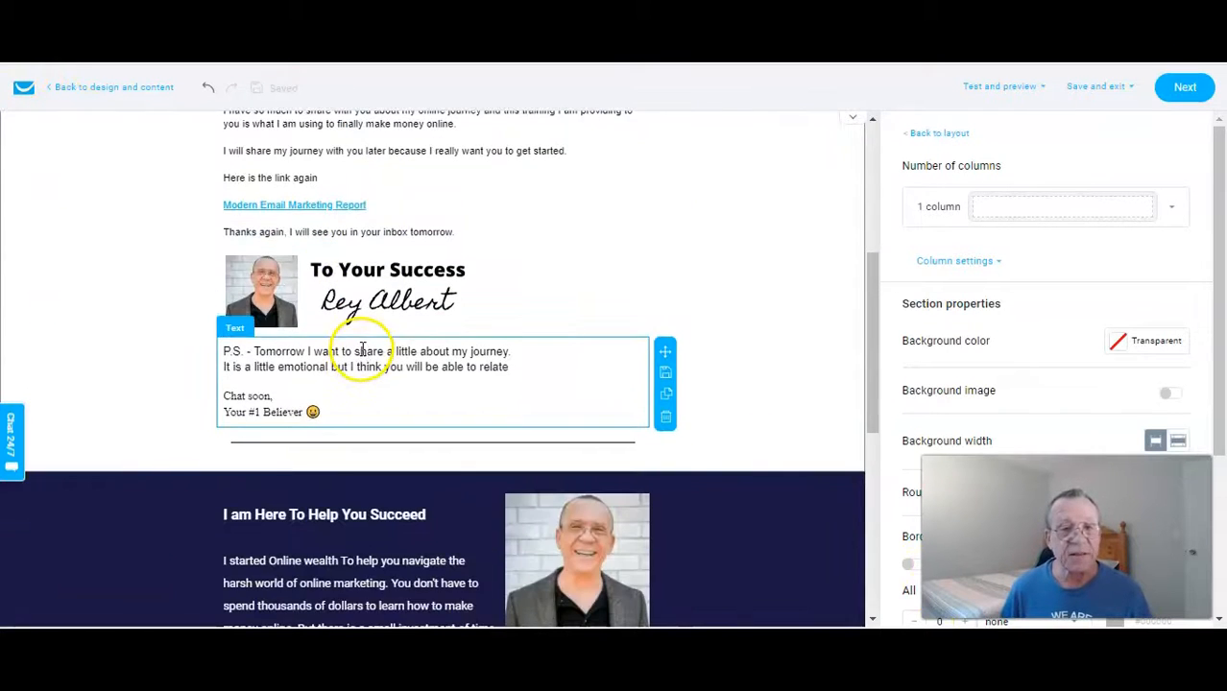
pyautogui.scroll(3, 361, 345)
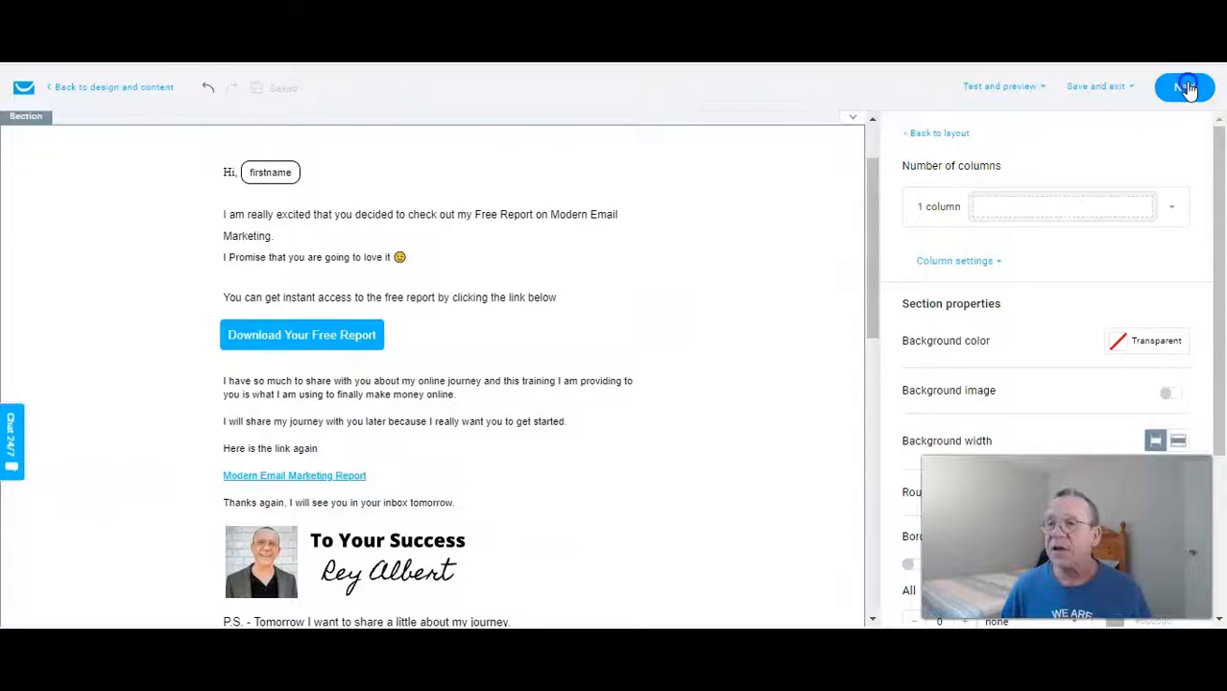
pyautogui.click(1188, 88)
pyautogui.scroll(-6, 779, 250)
pyautogui.scroll(1, 778, 249)
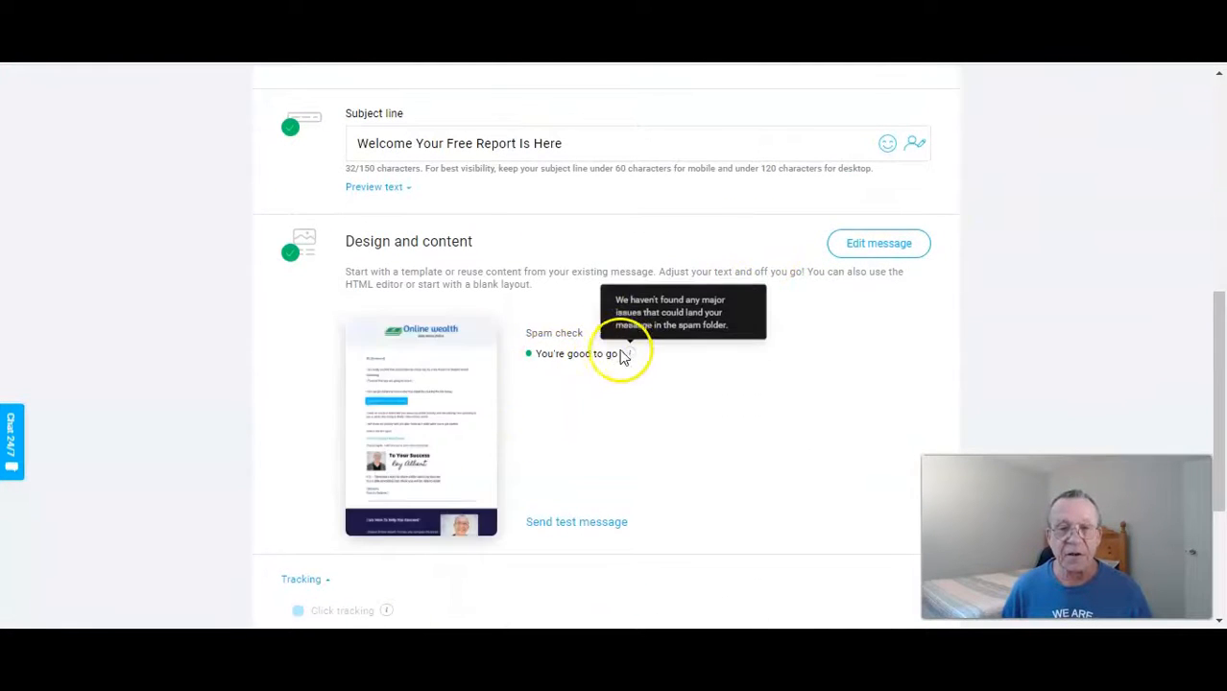
pyautogui.scroll(-2, 657, 370)
pyautogui.scroll(-1, 651, 371)
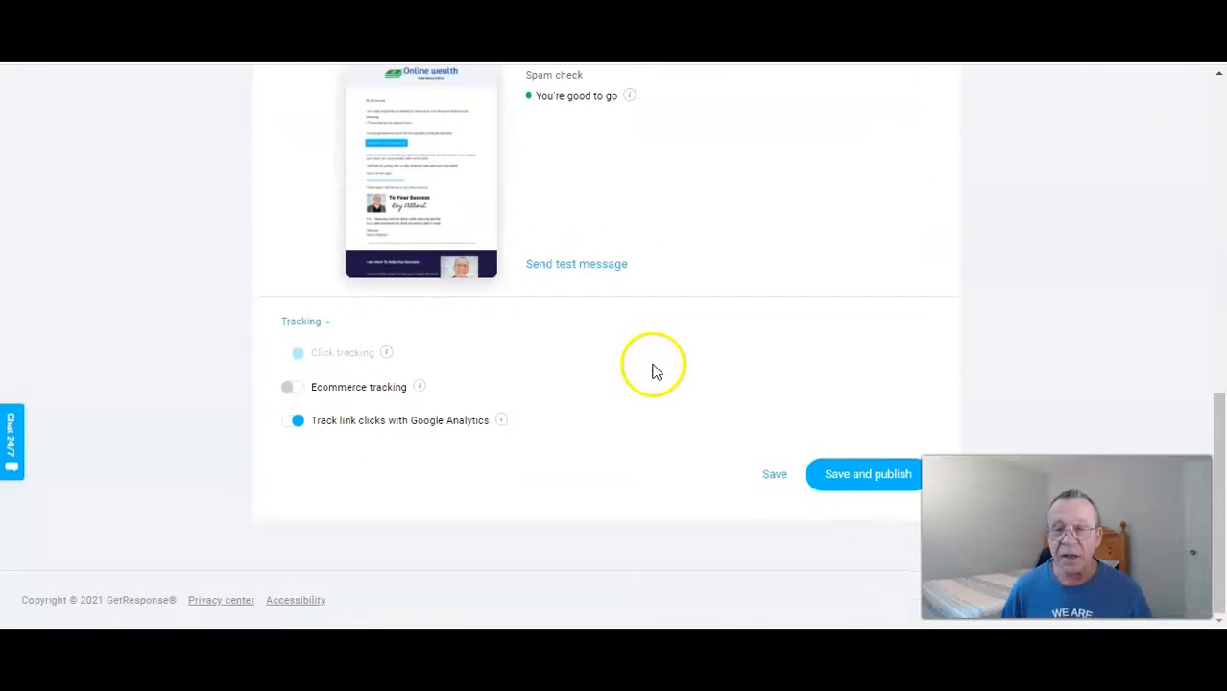
pyautogui.click(866, 480)
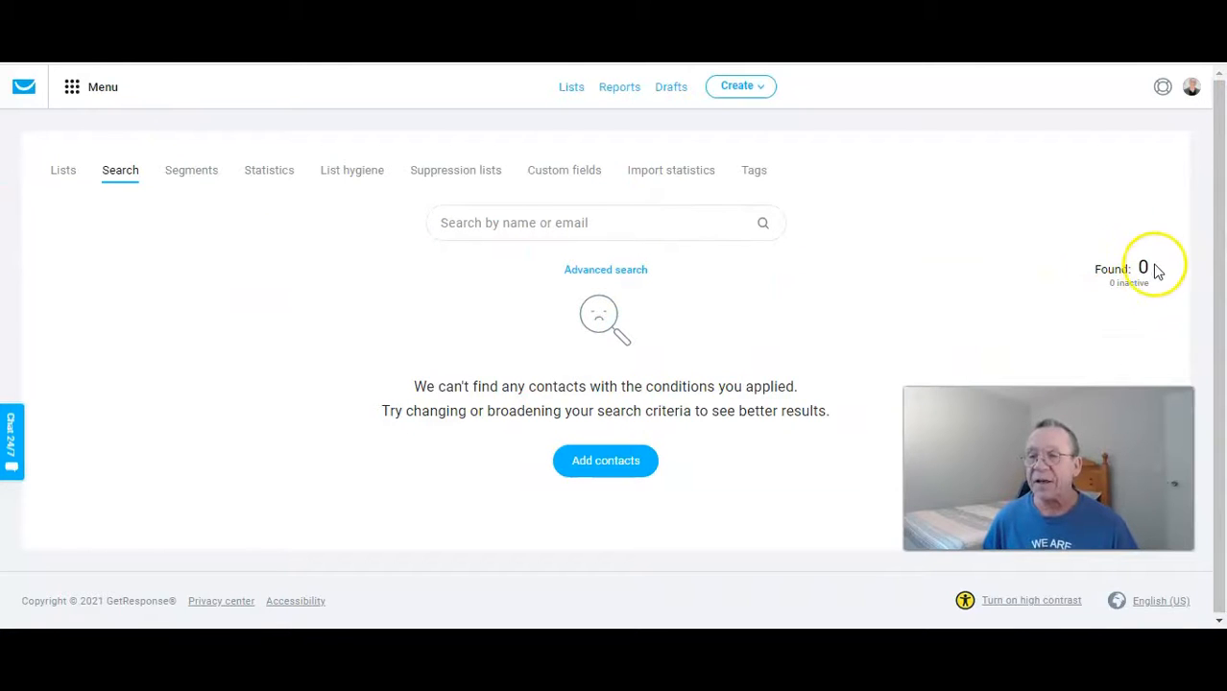
# Step: Check the email_marketing_funnel list and its number of contacts in the contact lists
pyautogui.click(570, 90)
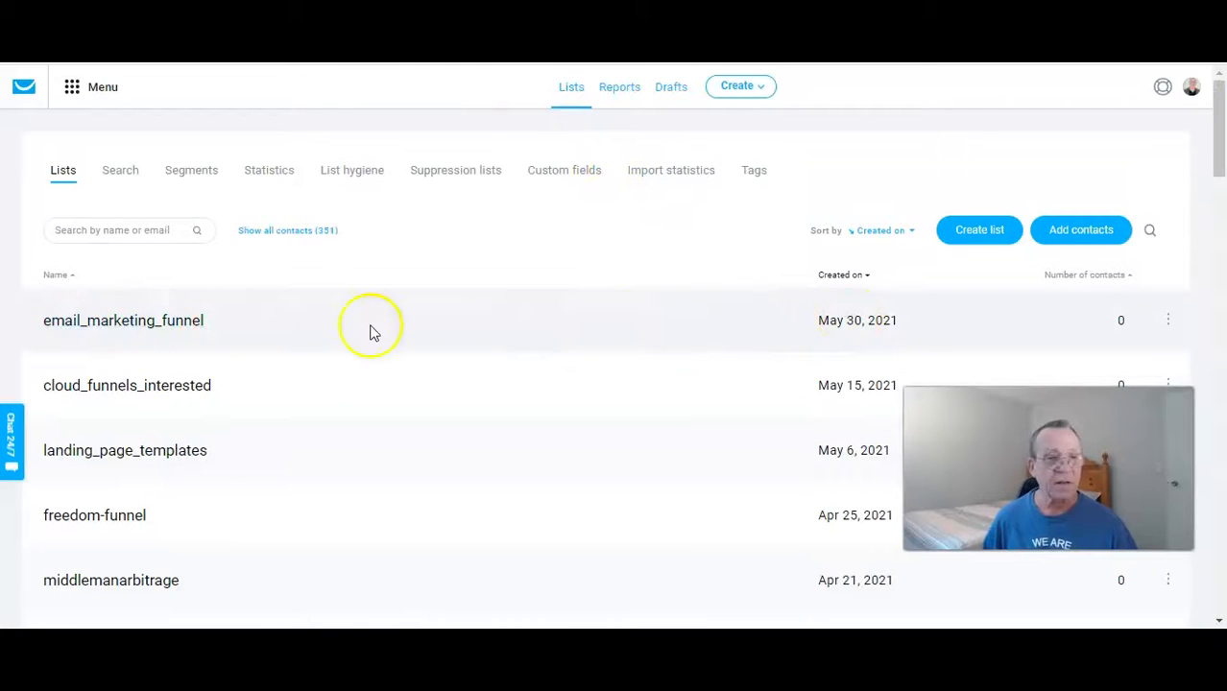
pyautogui.click(1167, 321)
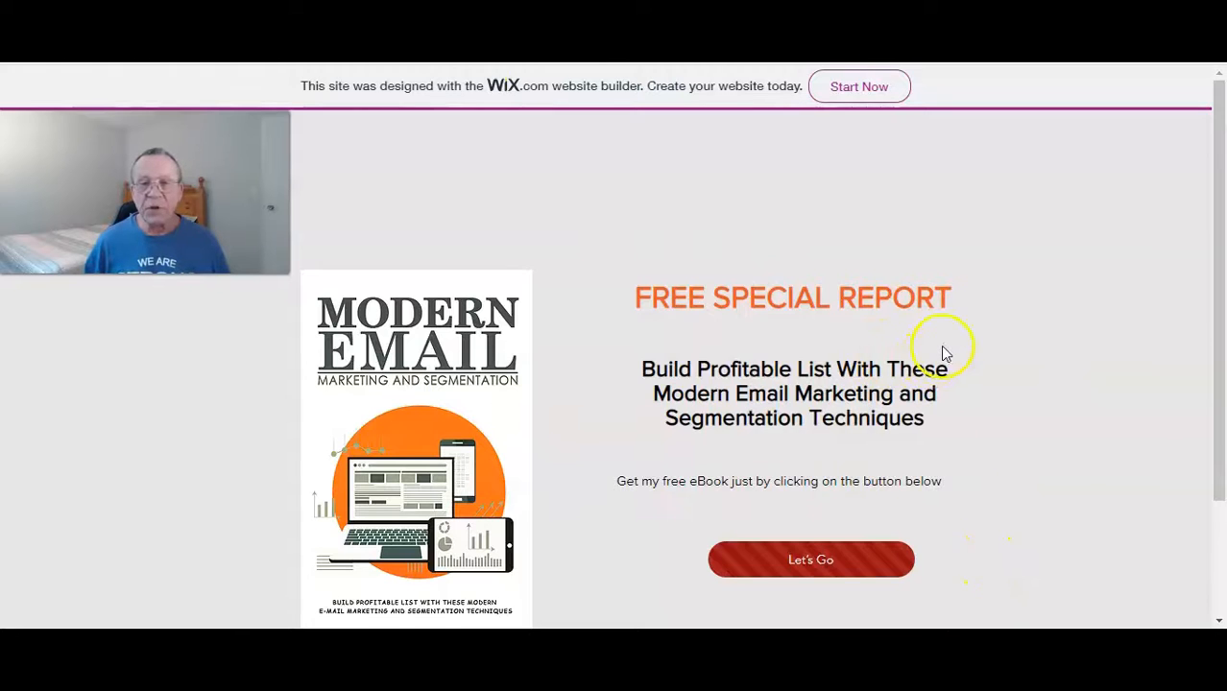
# Step: On the live Wix landing page, follow "Let's Go" to the opt-in form, fill in a test name and e-mail, and submit it
pyautogui.scroll(-1, 946, 353)
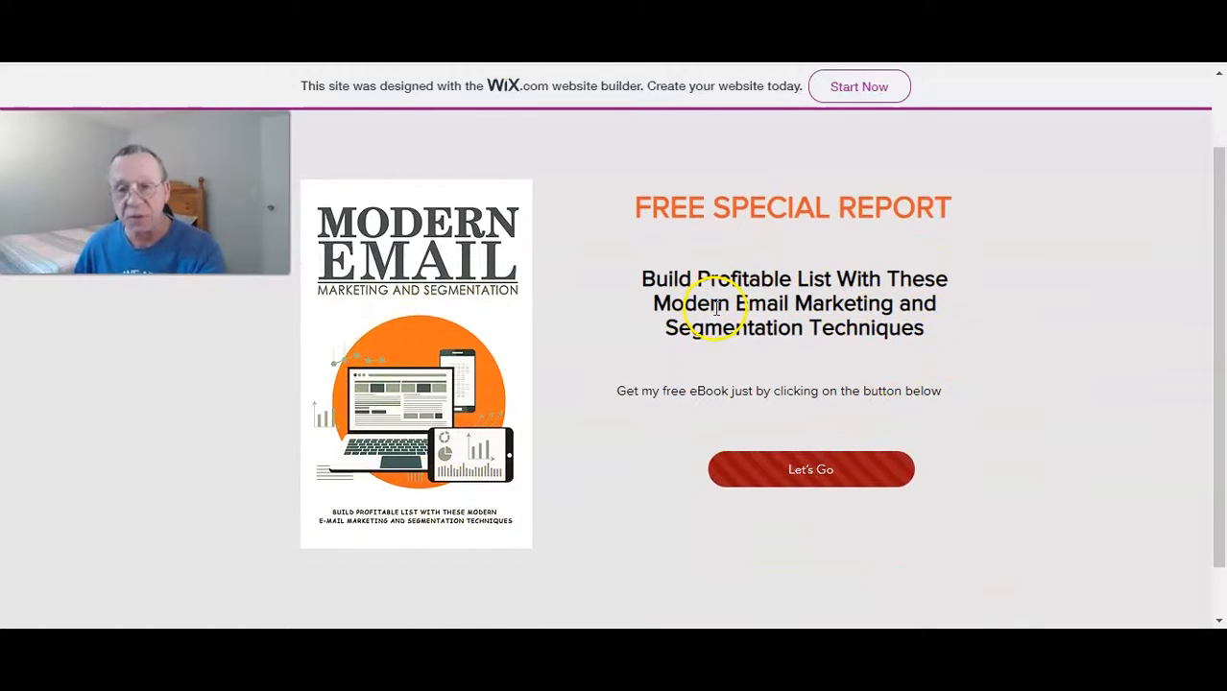
pyautogui.click(821, 477)
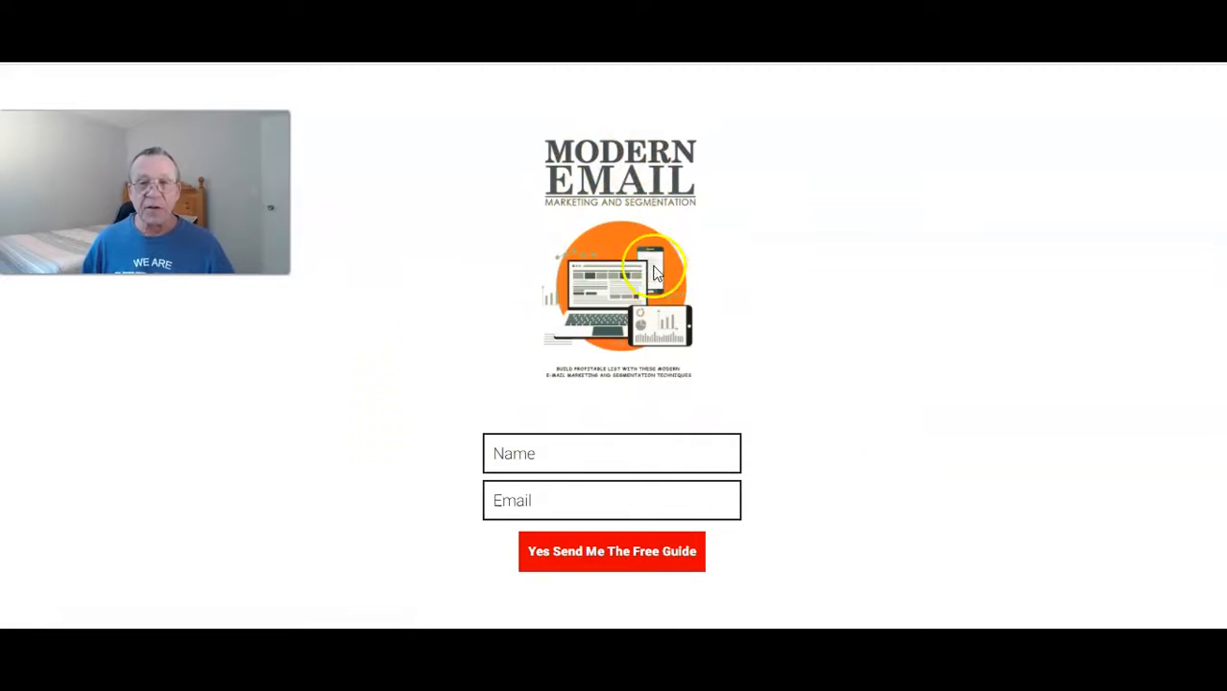
pyautogui.click(550, 452)
pyautogui.click(538, 514)
pyautogui.click(542, 505)
pyautogui.click(542, 543)
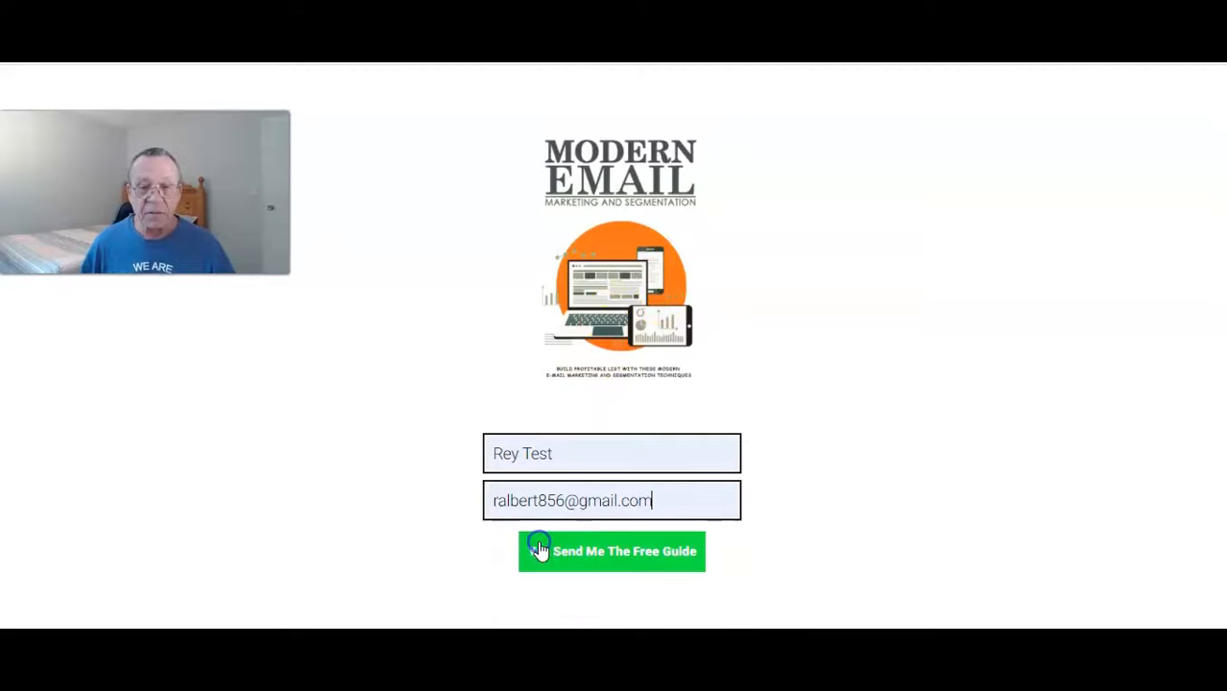
# Step: Submit the opt-in form and look through the Thank You page with its one-time offer, purchase link and bonuses
pyautogui.click(622, 560)
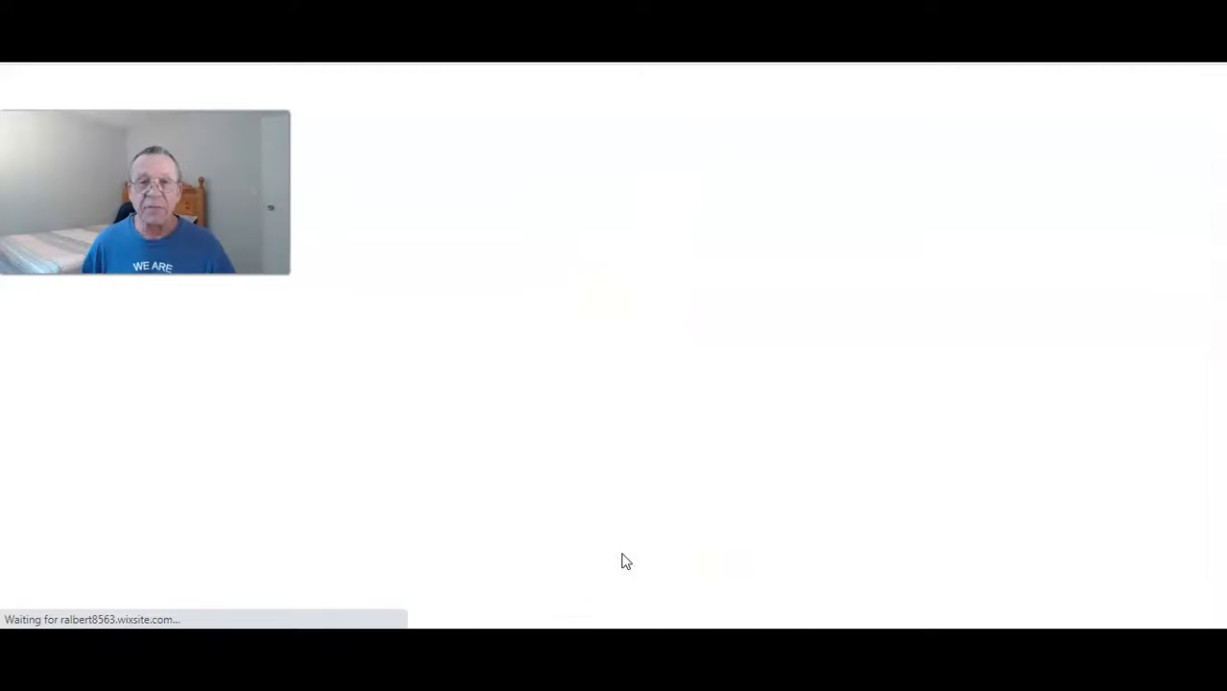
pyautogui.scroll(-1, 958, 384)
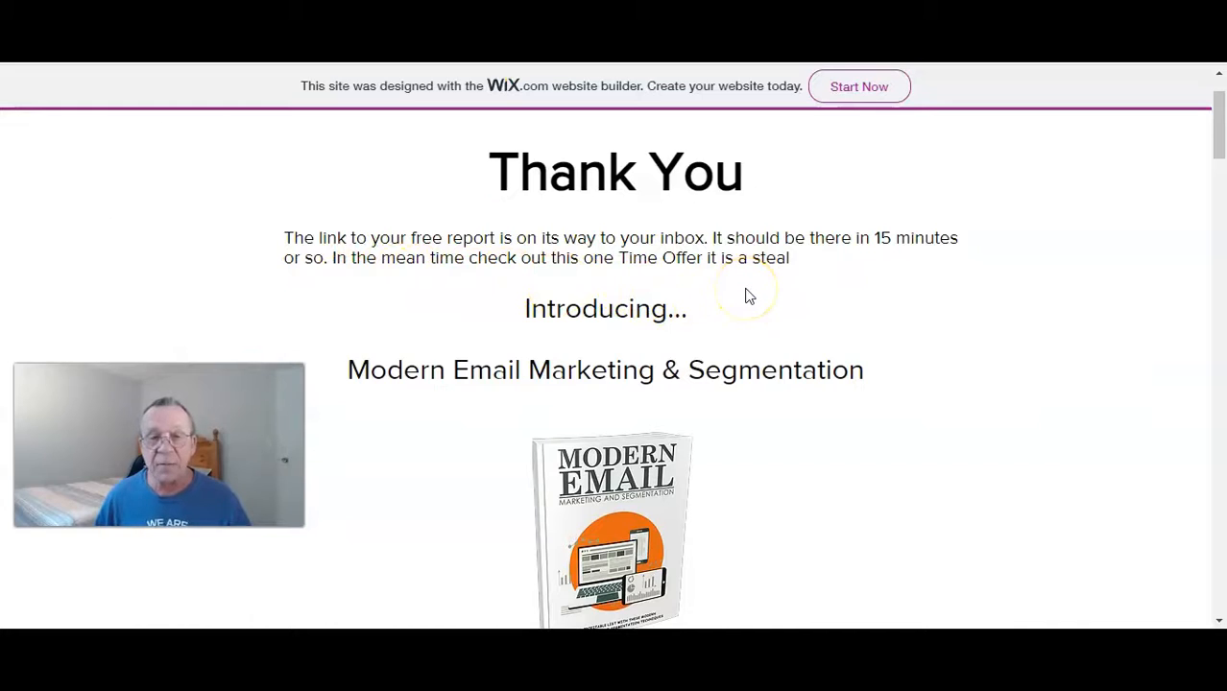
pyautogui.scroll(-2, 749, 296)
pyautogui.scroll(-5, 747, 301)
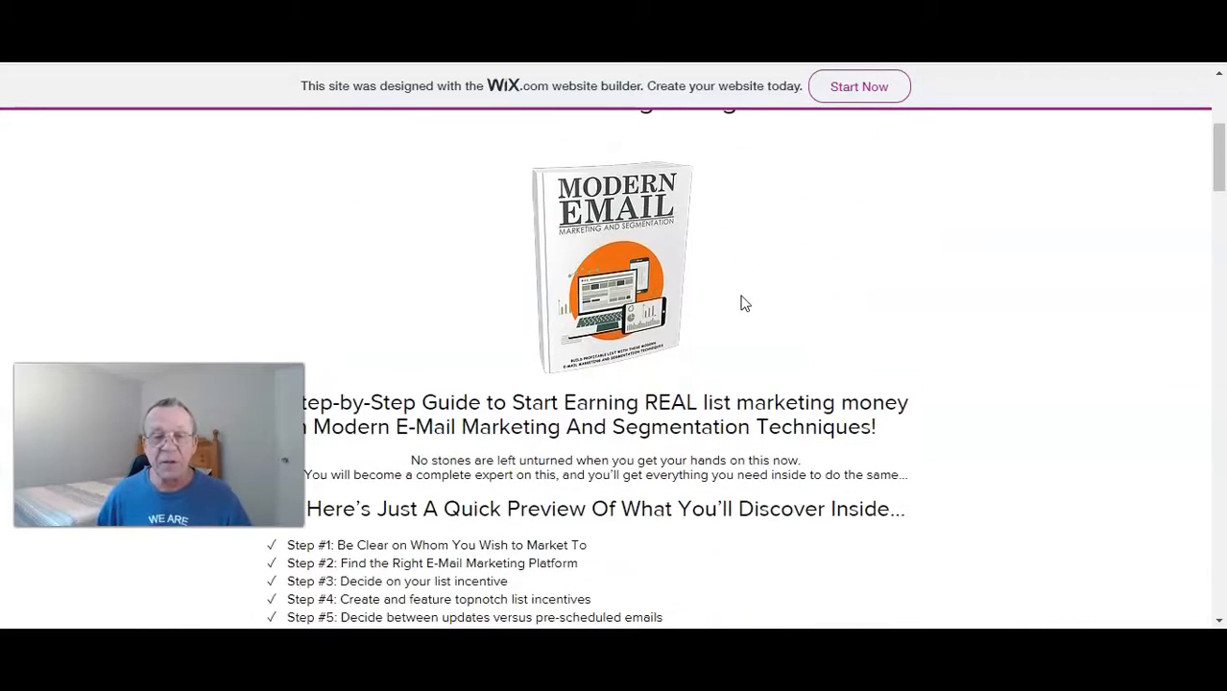
pyautogui.scroll(-5, 741, 303)
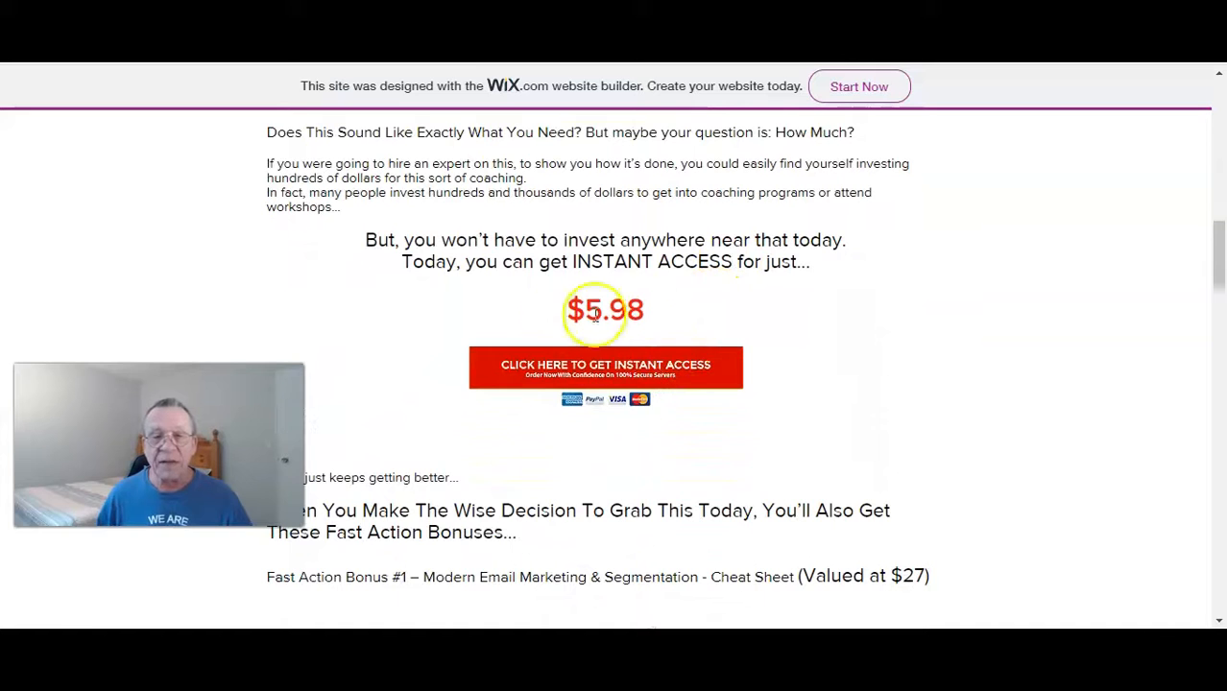
pyautogui.click(622, 382)
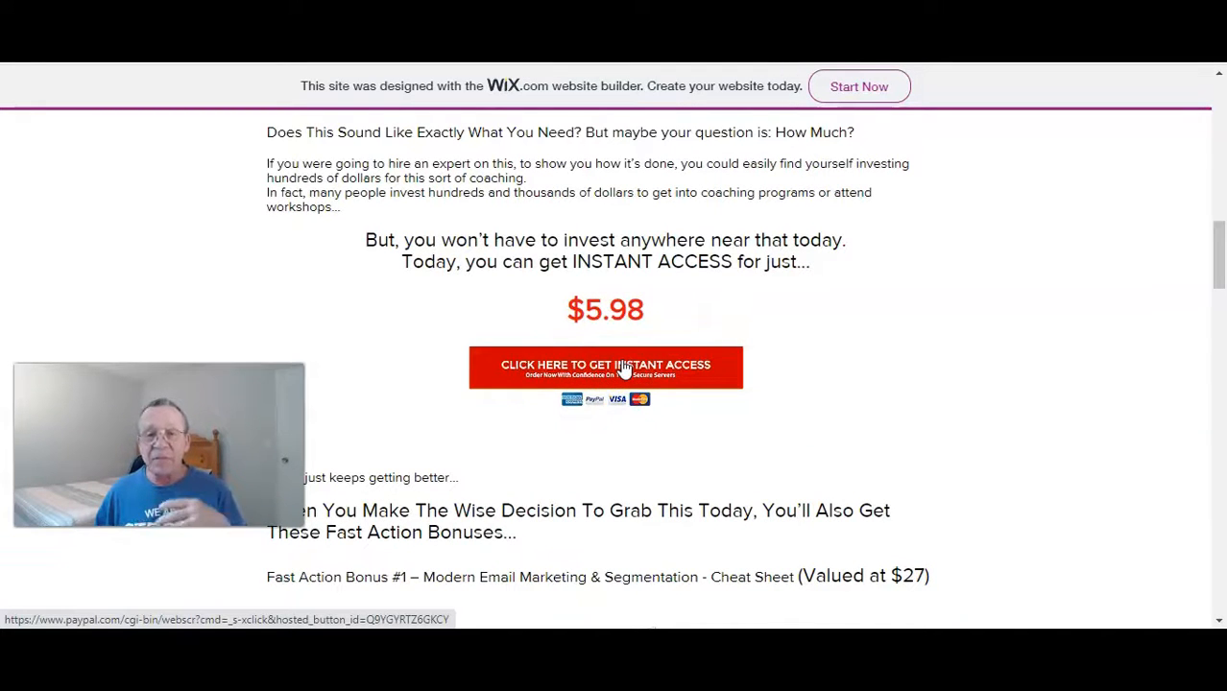
pyautogui.scroll(-6, 624, 368)
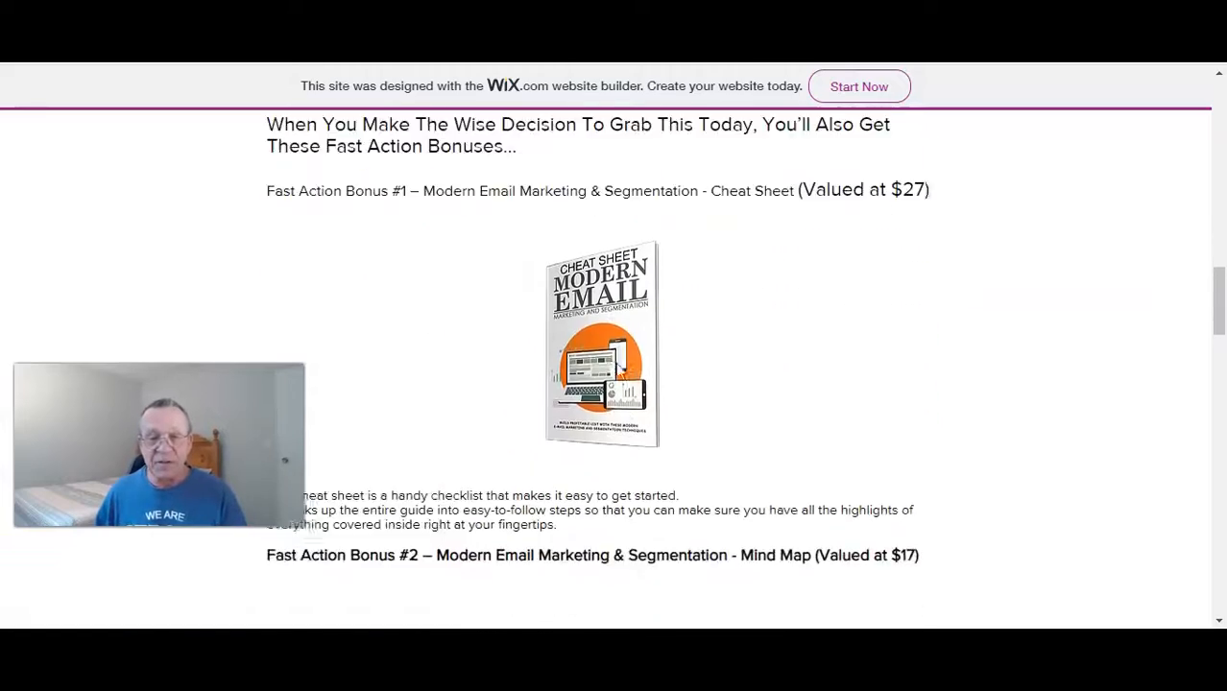
pyautogui.scroll(3, 615, 363)
pyautogui.scroll(10, 605, 362)
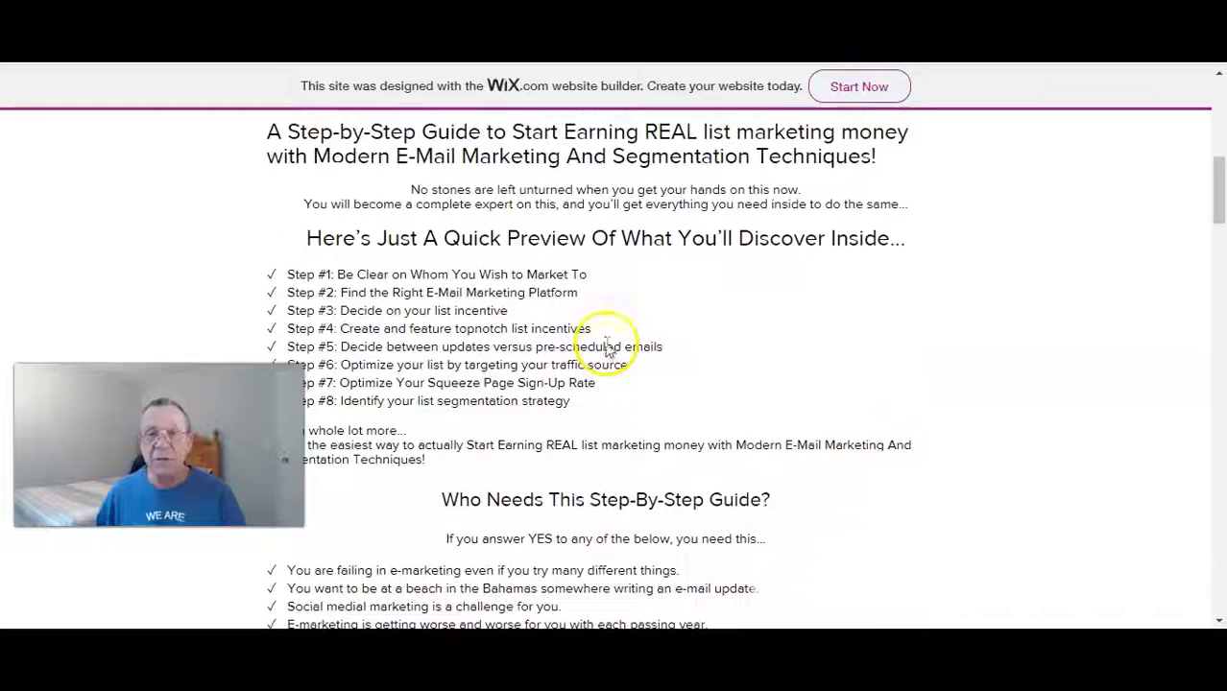
pyautogui.scroll(3, 609, 346)
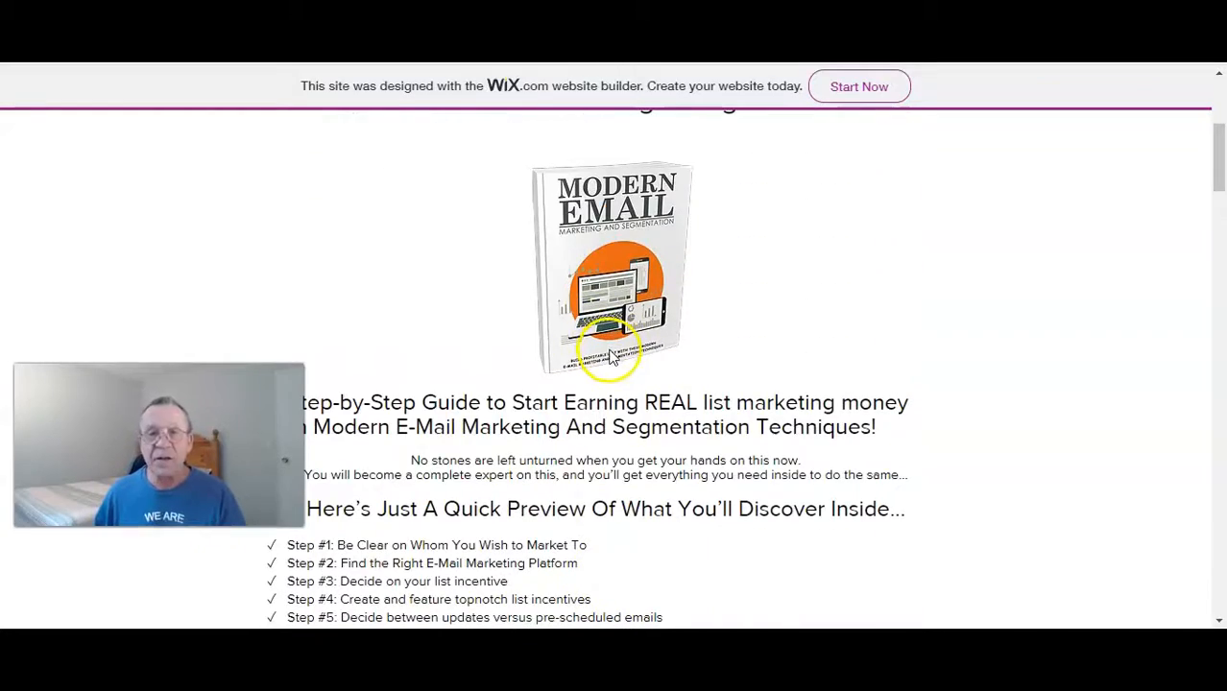
pyautogui.scroll(2, 610, 357)
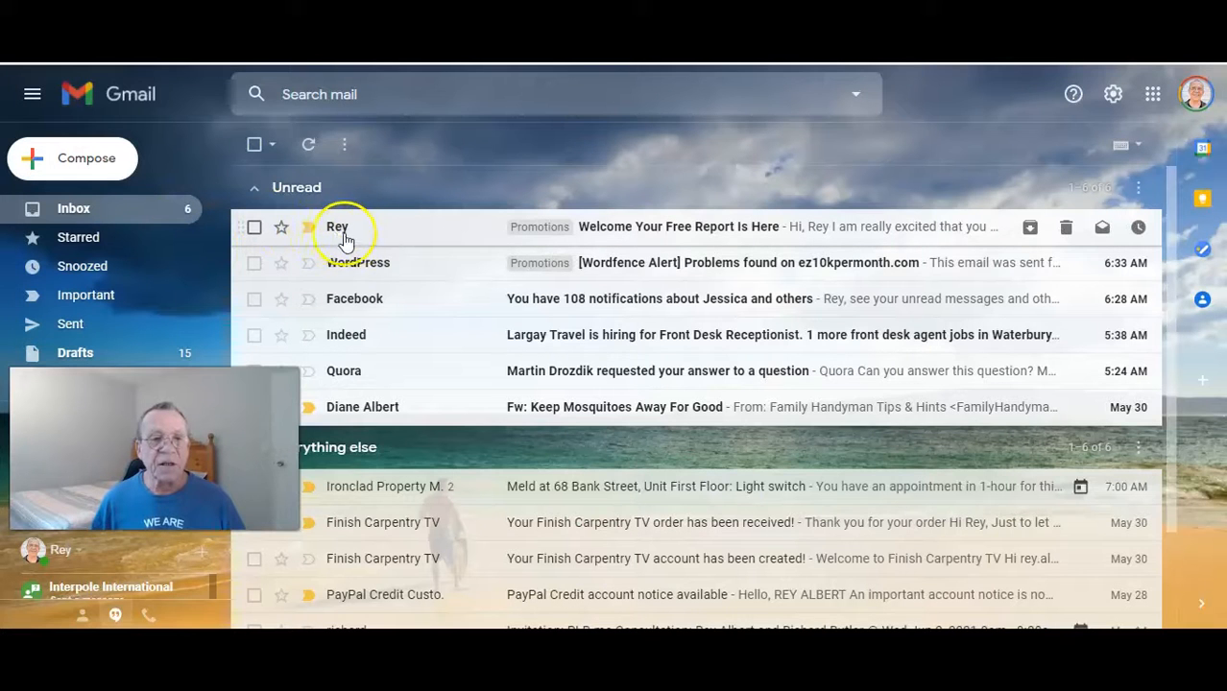
# Step: In Gmail, read the "Welcome Your Free Report Is Here" email and follow its "Download Your Free Report" link to view the PDF
pyautogui.click(711, 231)
pyautogui.scroll(-3, 699, 259)
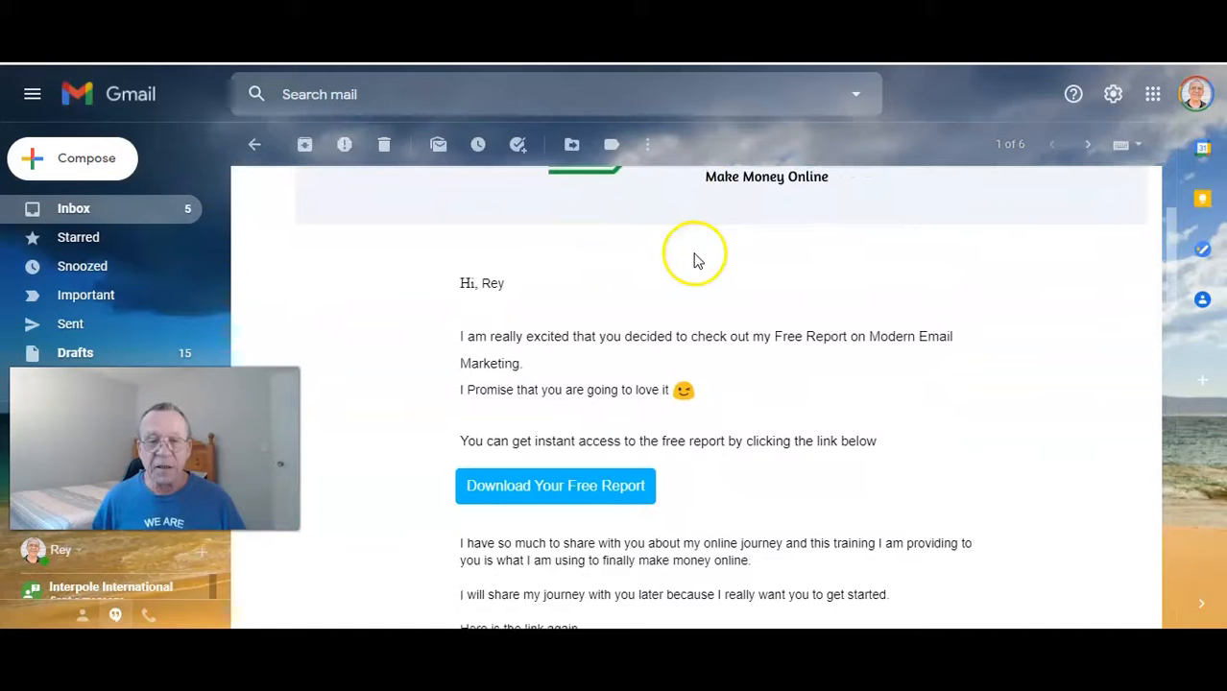
pyautogui.scroll(-7, 710, 343)
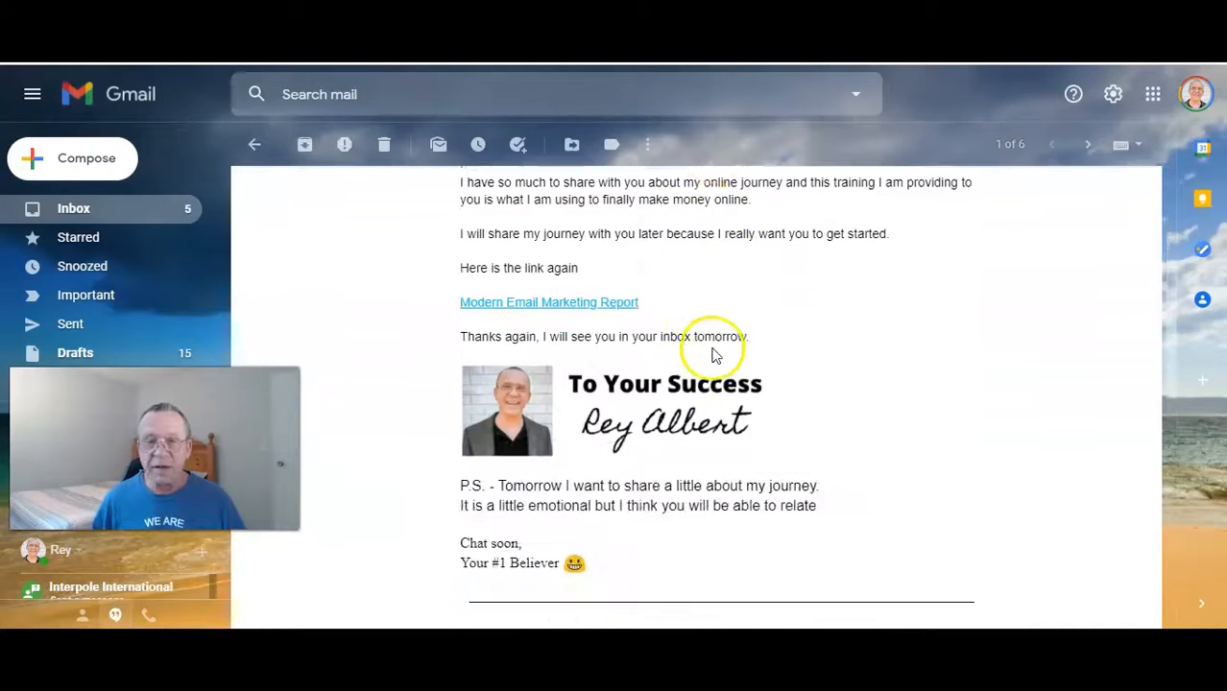
pyautogui.scroll(1, 715, 350)
pyautogui.scroll(10, 720, 347)
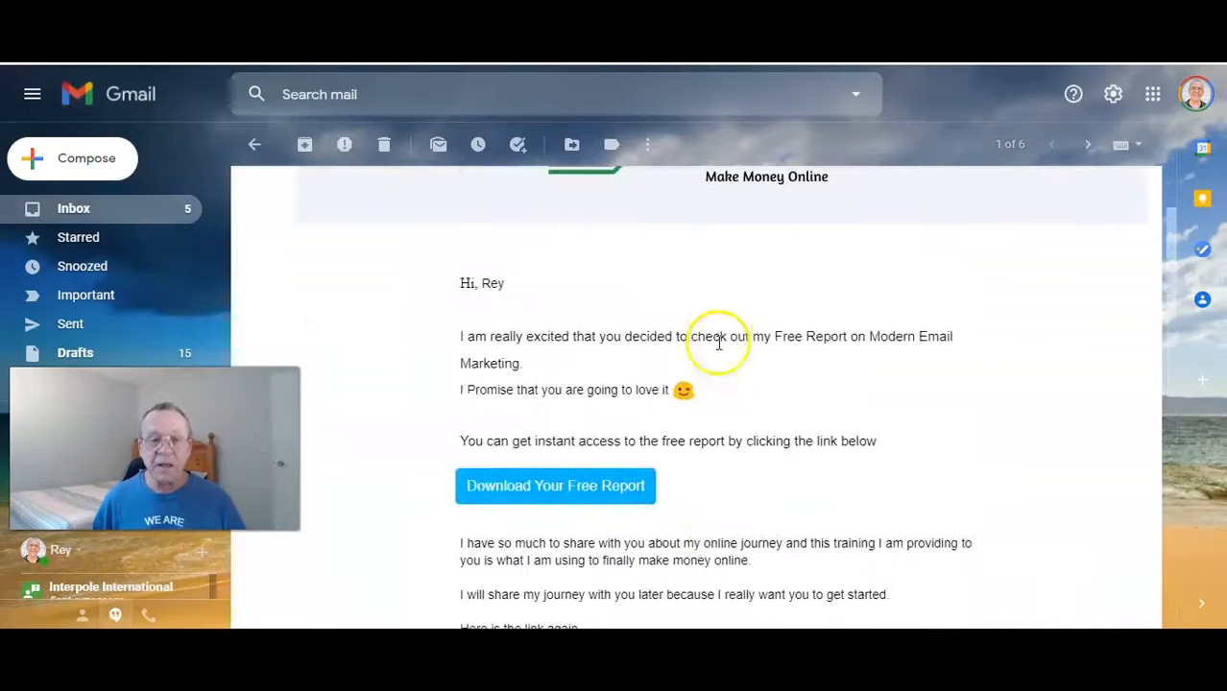
pyautogui.click(554, 489)
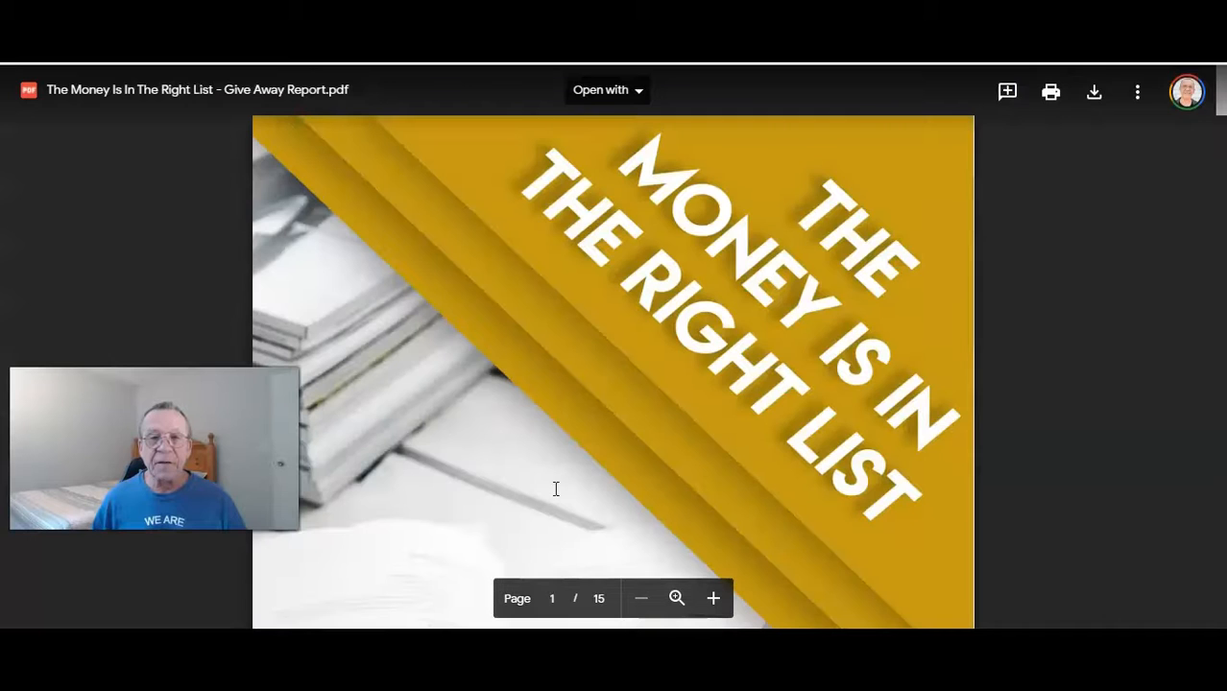
pyautogui.scroll(-10, 738, 405)
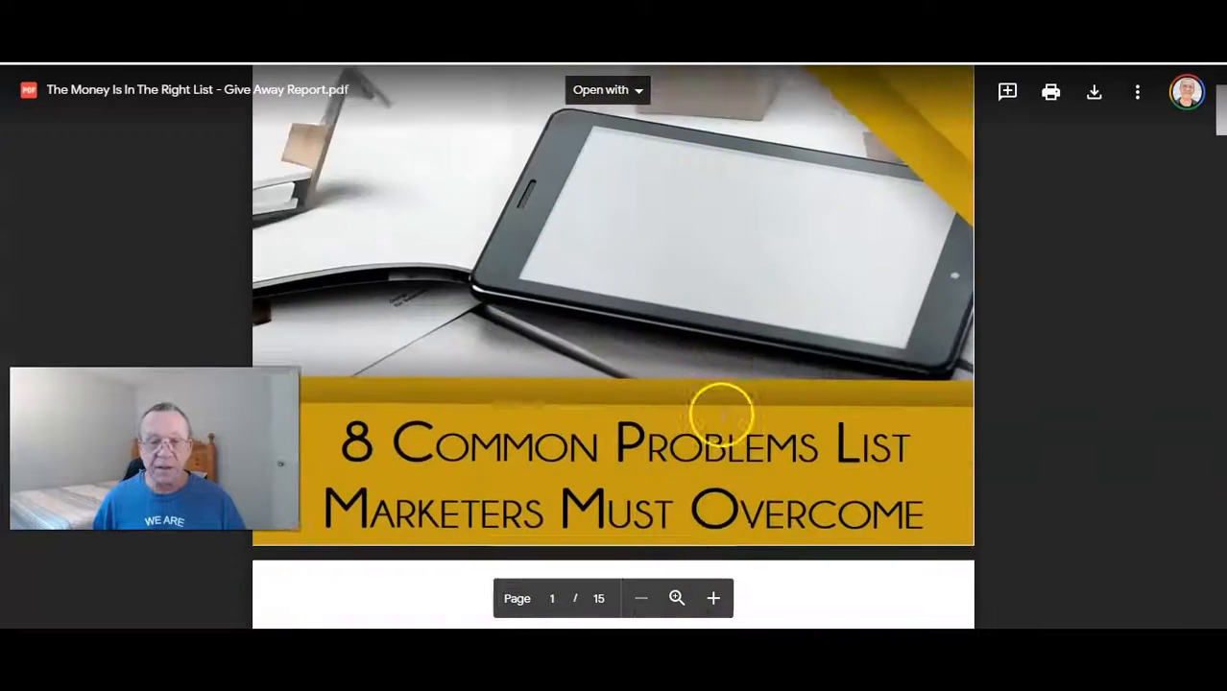
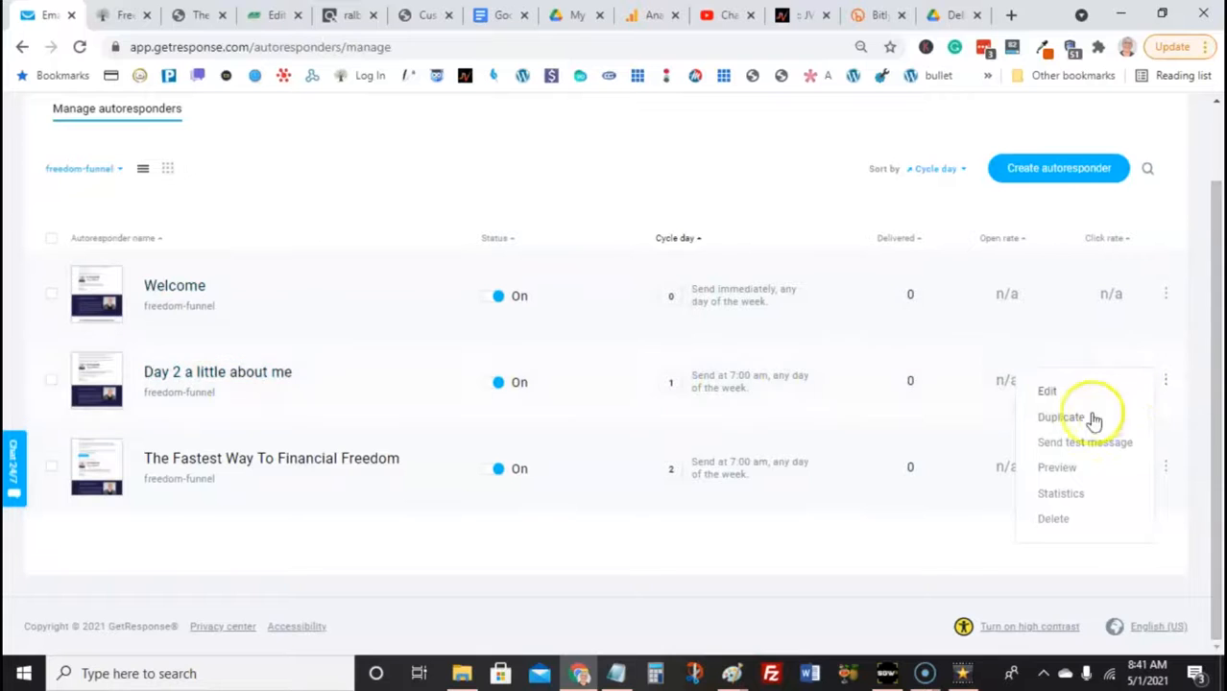
# Step: In GetResponse, open the "Day 2 a little about me" autoresponder for editing and review its send day, time, sender and subject line
pyautogui.click(1047, 392)
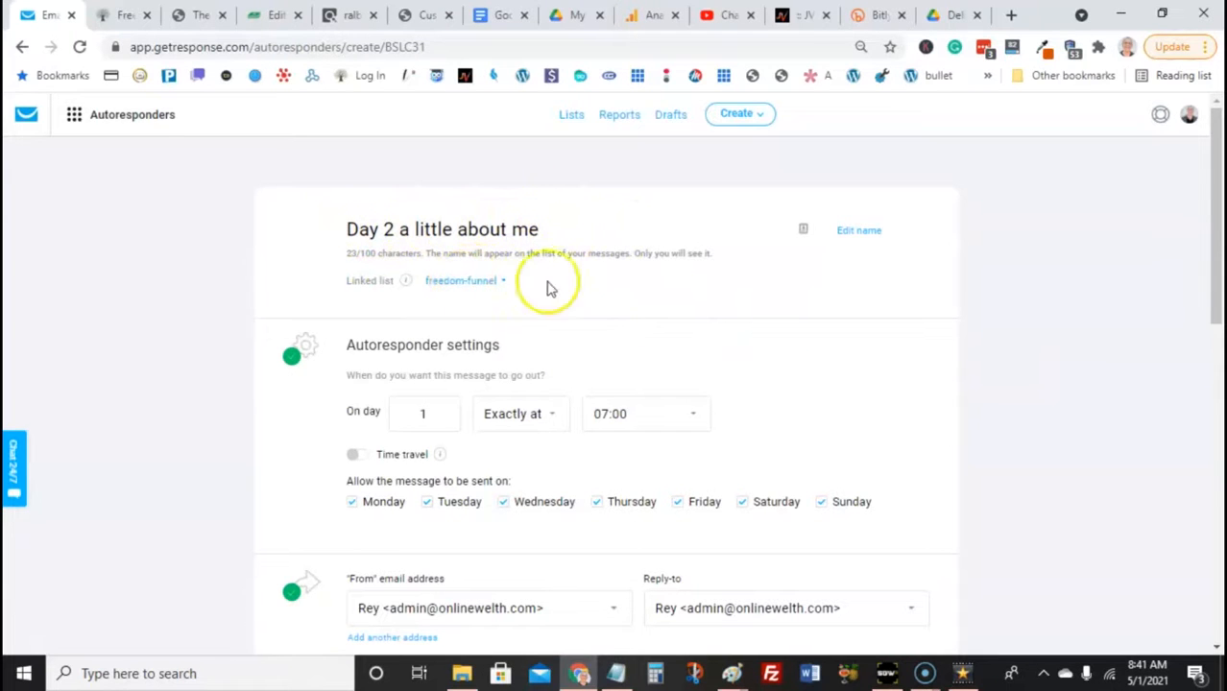
pyautogui.scroll(-1, 497, 288)
pyautogui.scroll(-1, 526, 282)
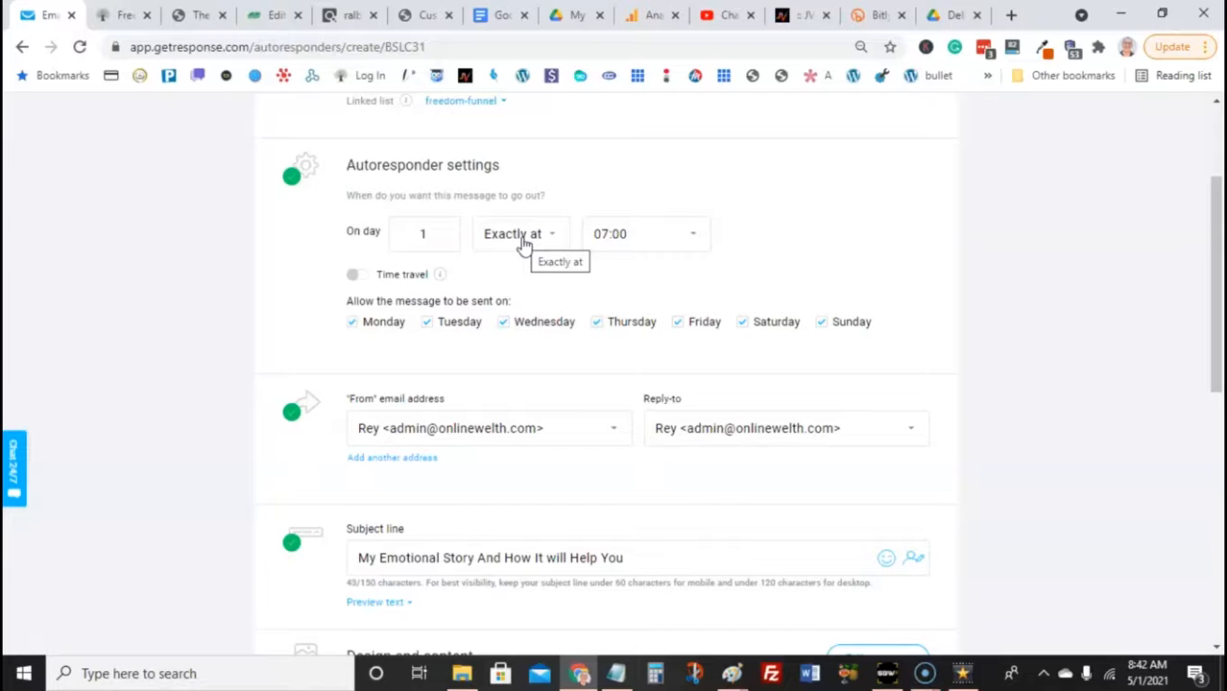
pyautogui.click(597, 237)
pyautogui.click(634, 242)
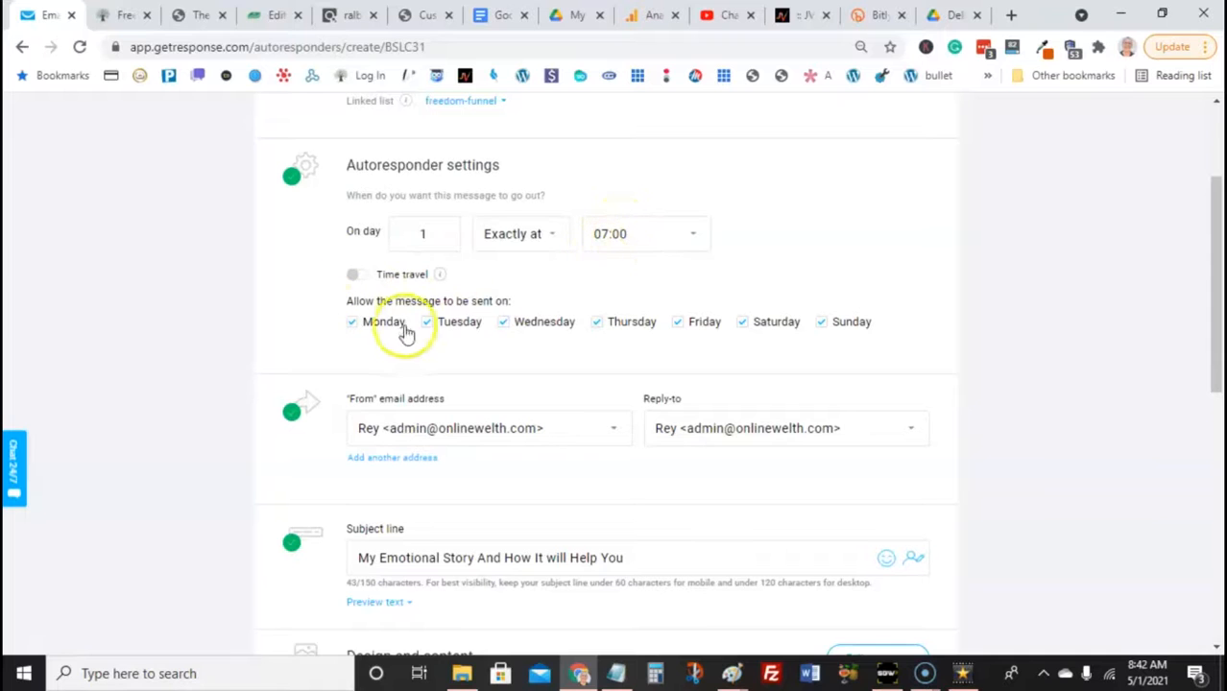
pyautogui.scroll(-3, 779, 323)
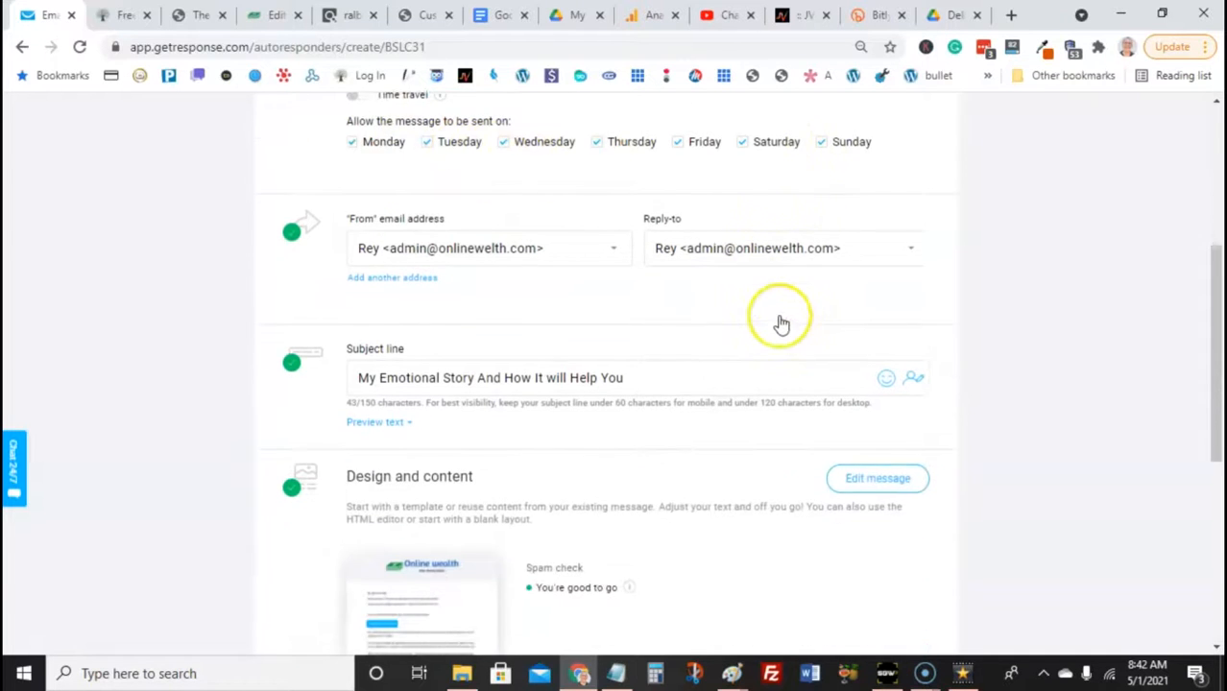
pyautogui.scroll(-1, 738, 305)
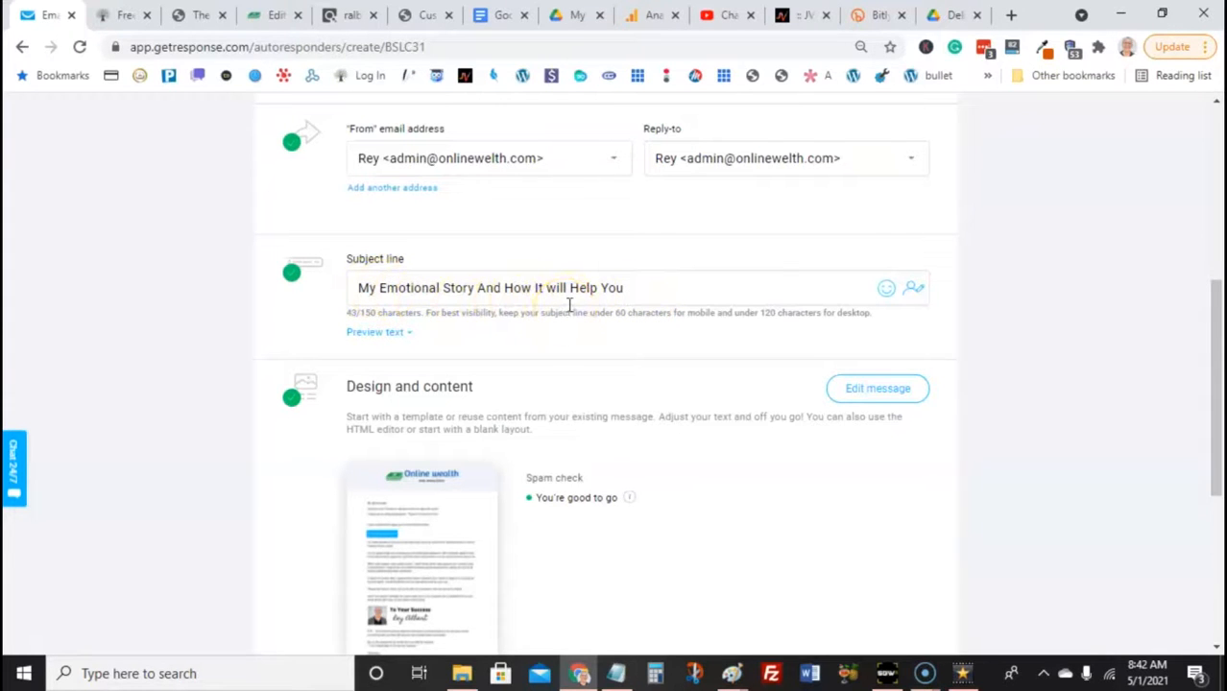
pyautogui.scroll(-1, 572, 303)
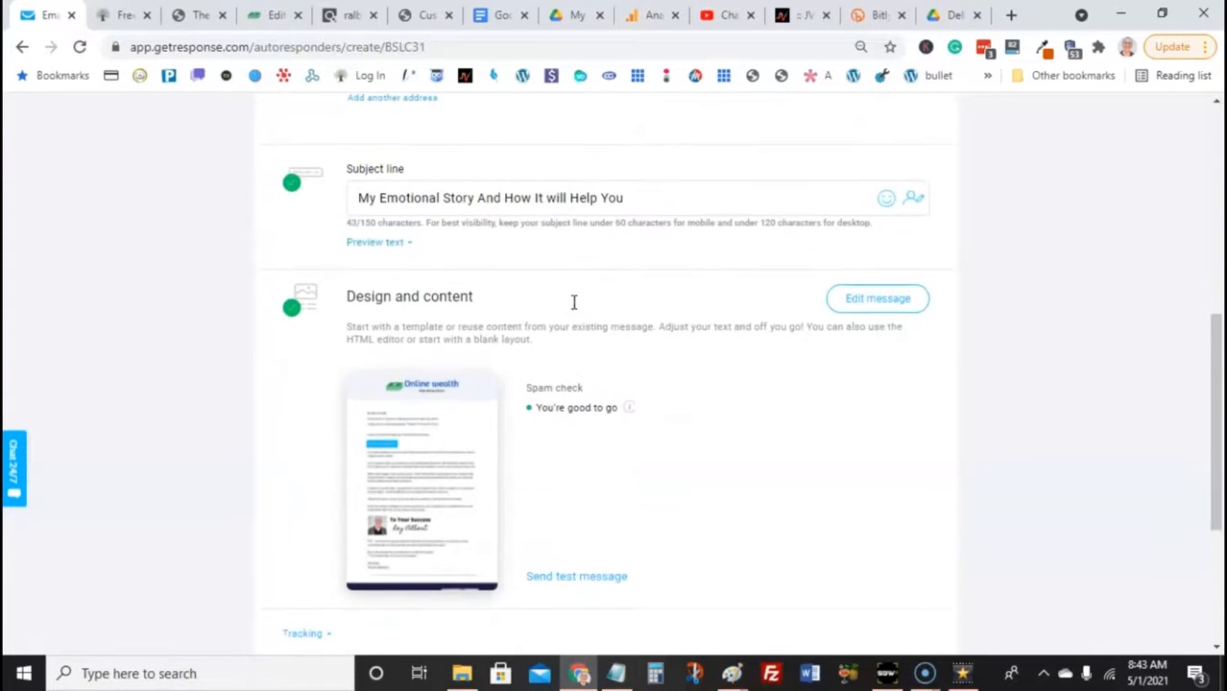
# Step: Open the Day 2 message in the email editor and look through the personalization fields available for the greeting text
pyautogui.click(869, 301)
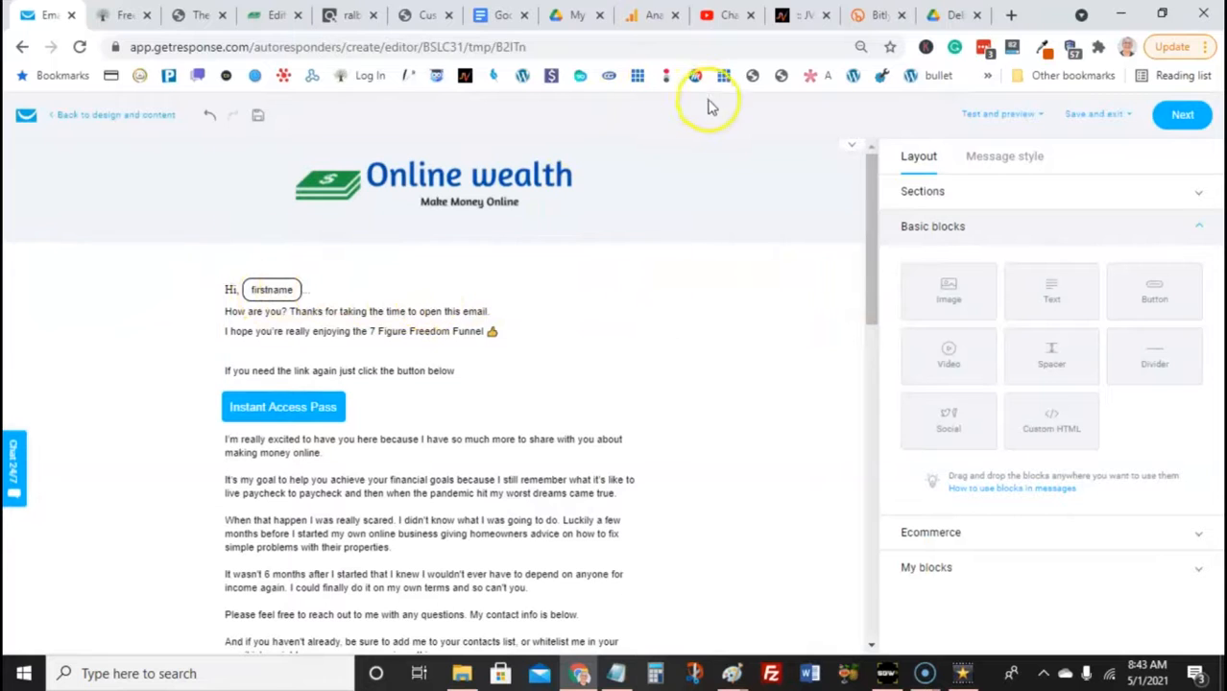
pyautogui.click(379, 300)
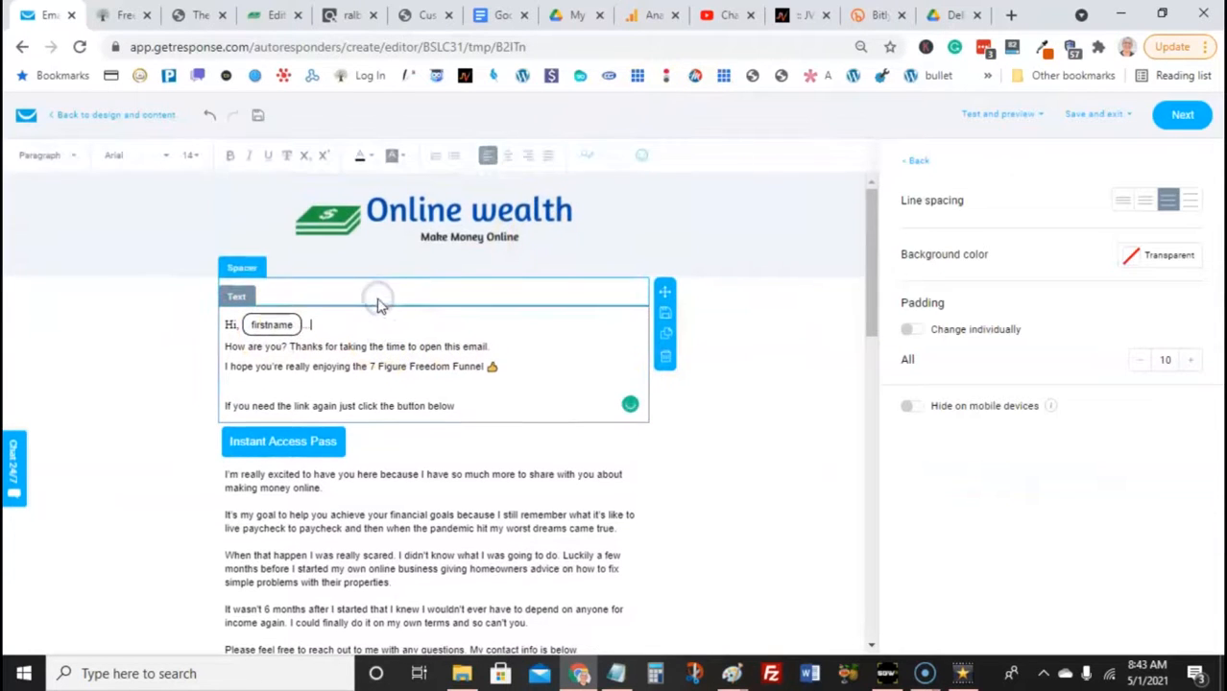
pyautogui.click(585, 165)
pyautogui.scroll(-5, 658, 343)
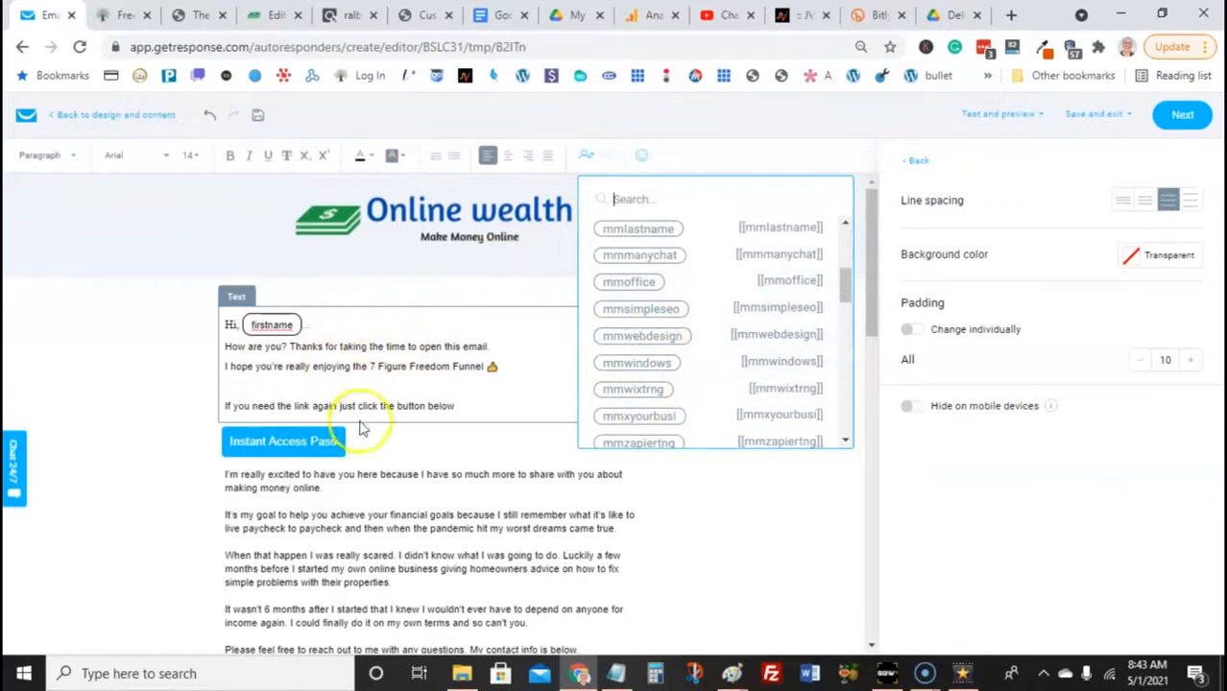
pyautogui.click(108, 377)
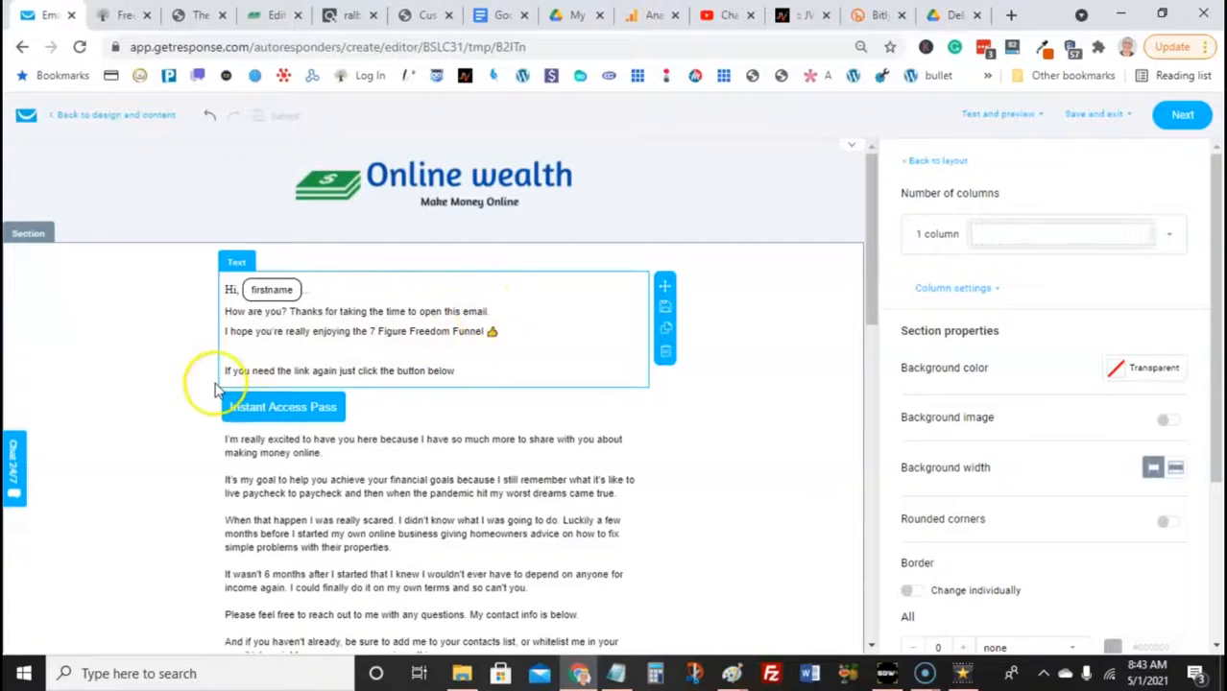
# Step: Read the Day 2 email from the "Instant Access Pass" link to the contact section, and save the autoresponder
pyautogui.click(324, 410)
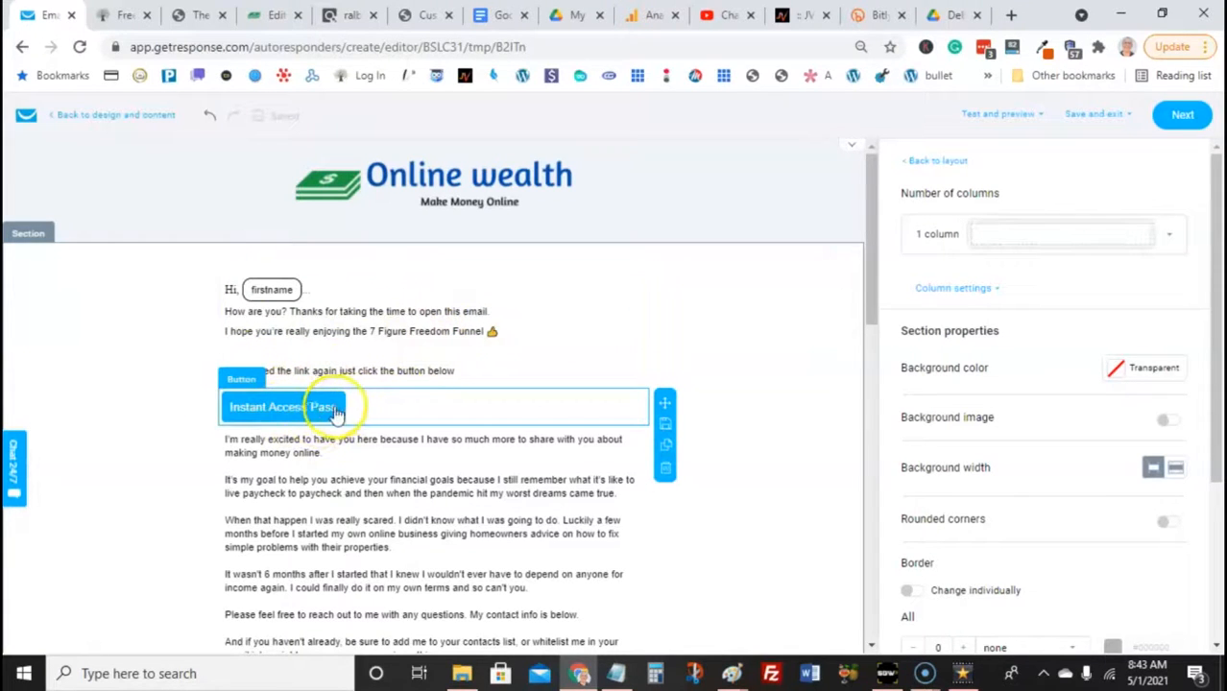
pyautogui.click(392, 373)
pyautogui.scroll(-1, 396, 389)
pyautogui.click(394, 389)
pyautogui.scroll(-1, 394, 389)
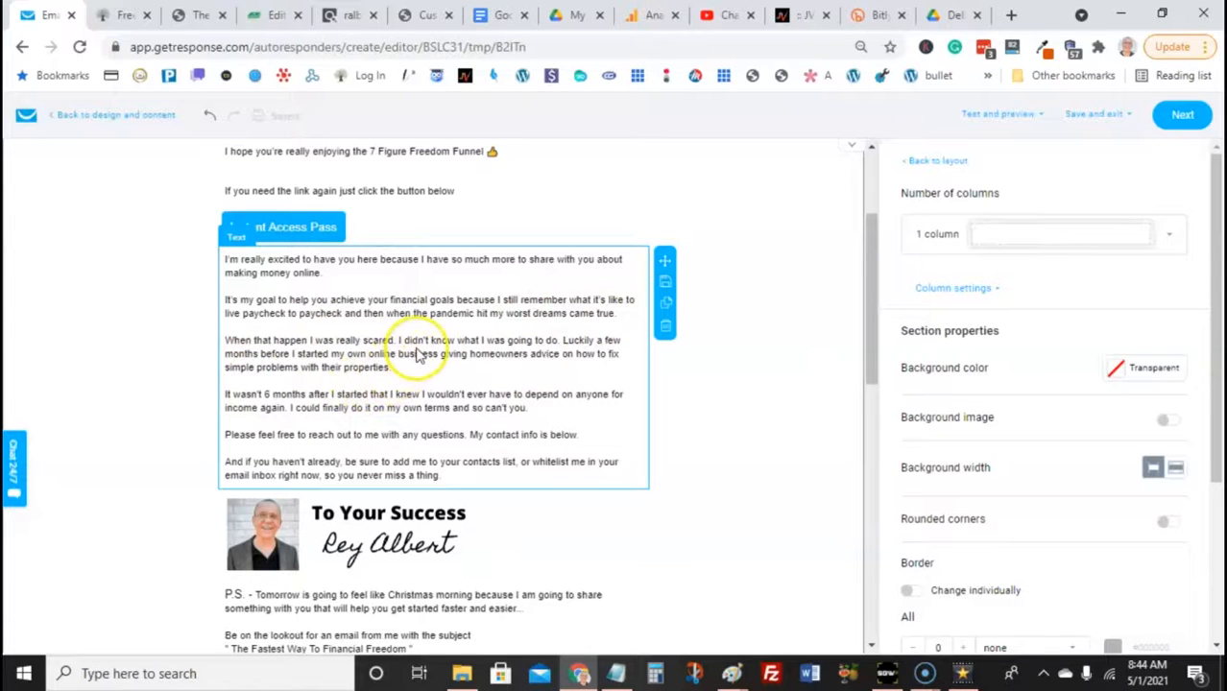
pyautogui.scroll(-2, 411, 353)
pyautogui.scroll(-2, 415, 351)
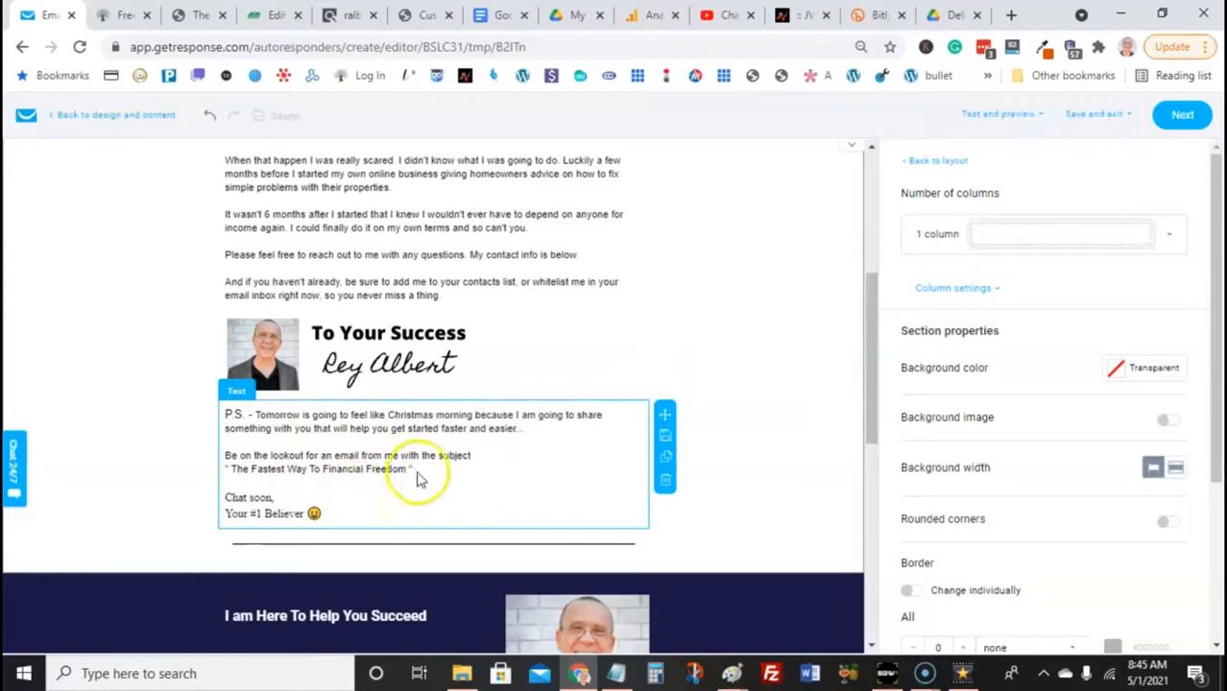
pyautogui.scroll(-1, 434, 461)
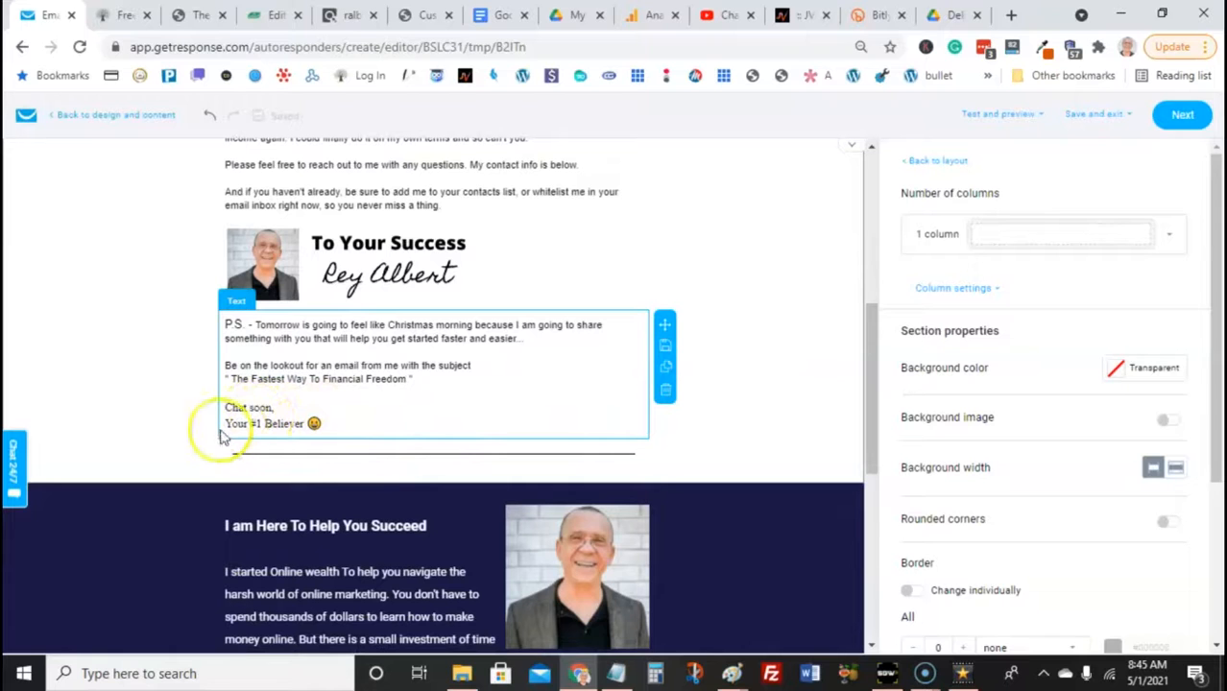
pyautogui.scroll(-5, 425, 408)
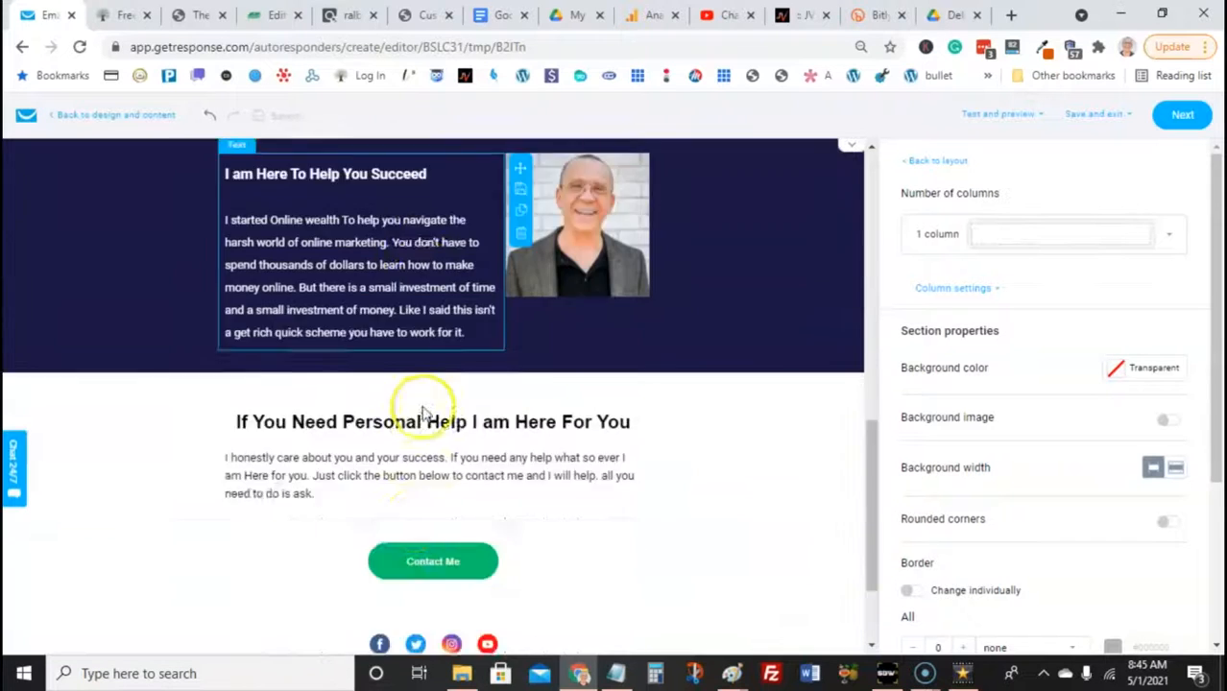
pyautogui.scroll(10, 428, 455)
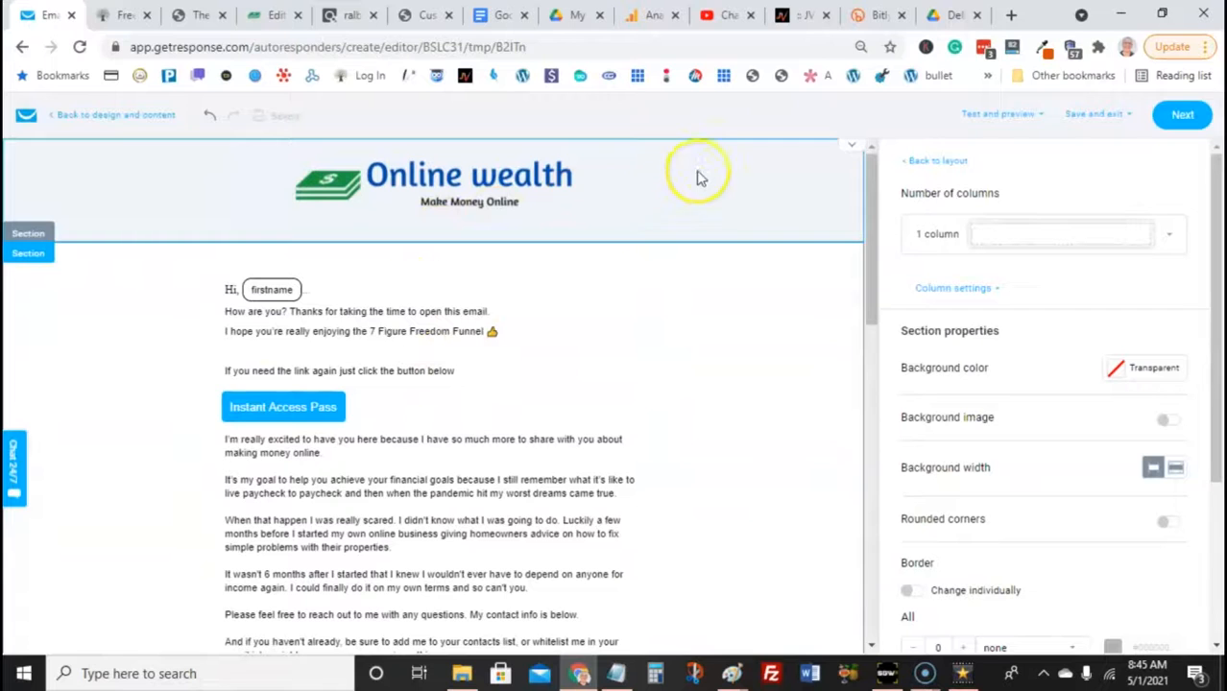
pyautogui.click(1181, 114)
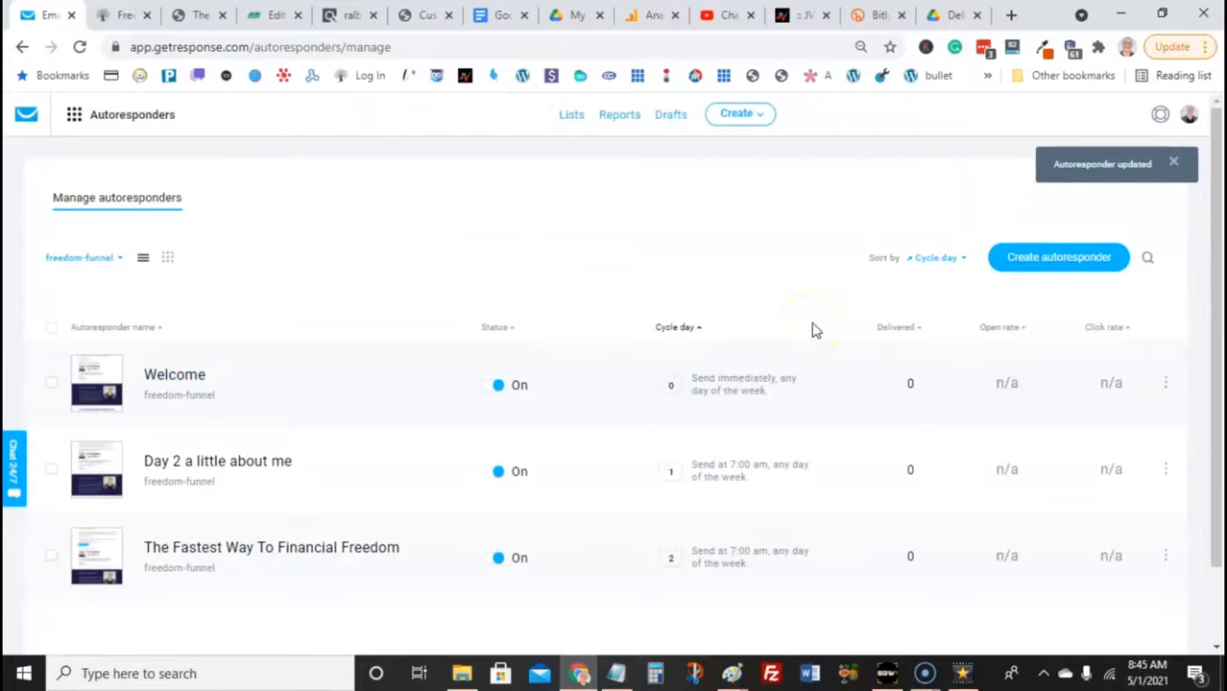
# Step: Start a new autoresponder, look over its settings, and list the existing messages as the source for its design and content
pyautogui.click(1059, 259)
pyautogui.click(643, 437)
pyautogui.click(571, 234)
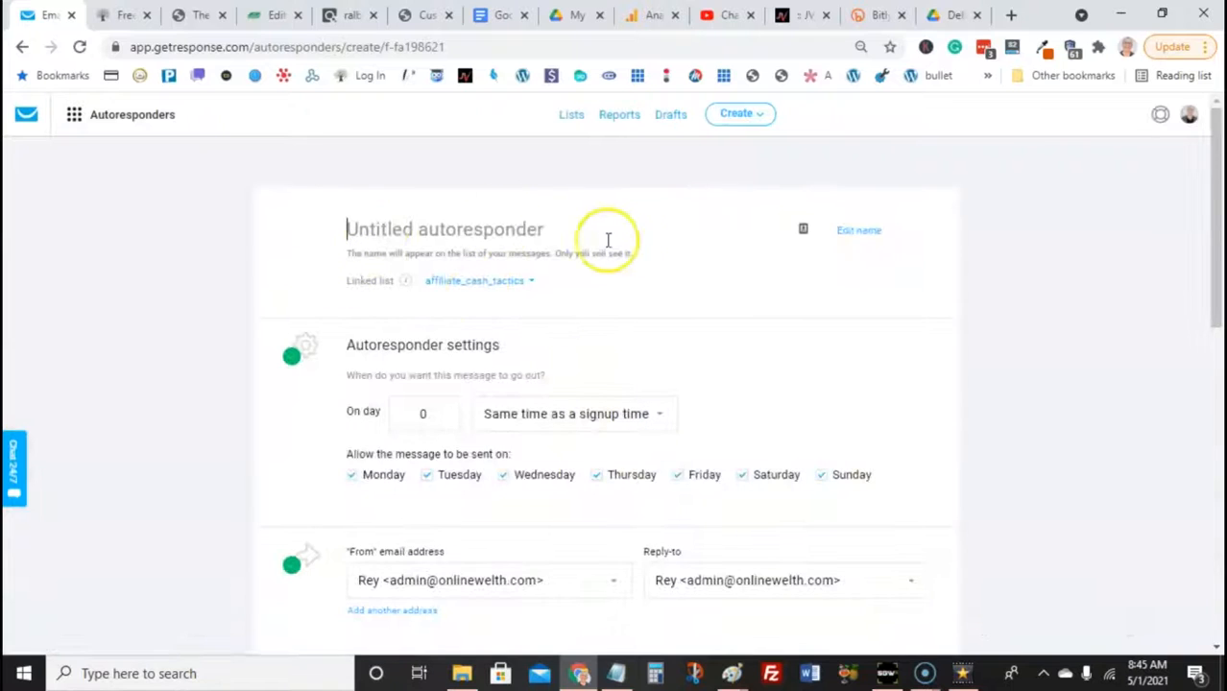
pyautogui.scroll(-2, 512, 349)
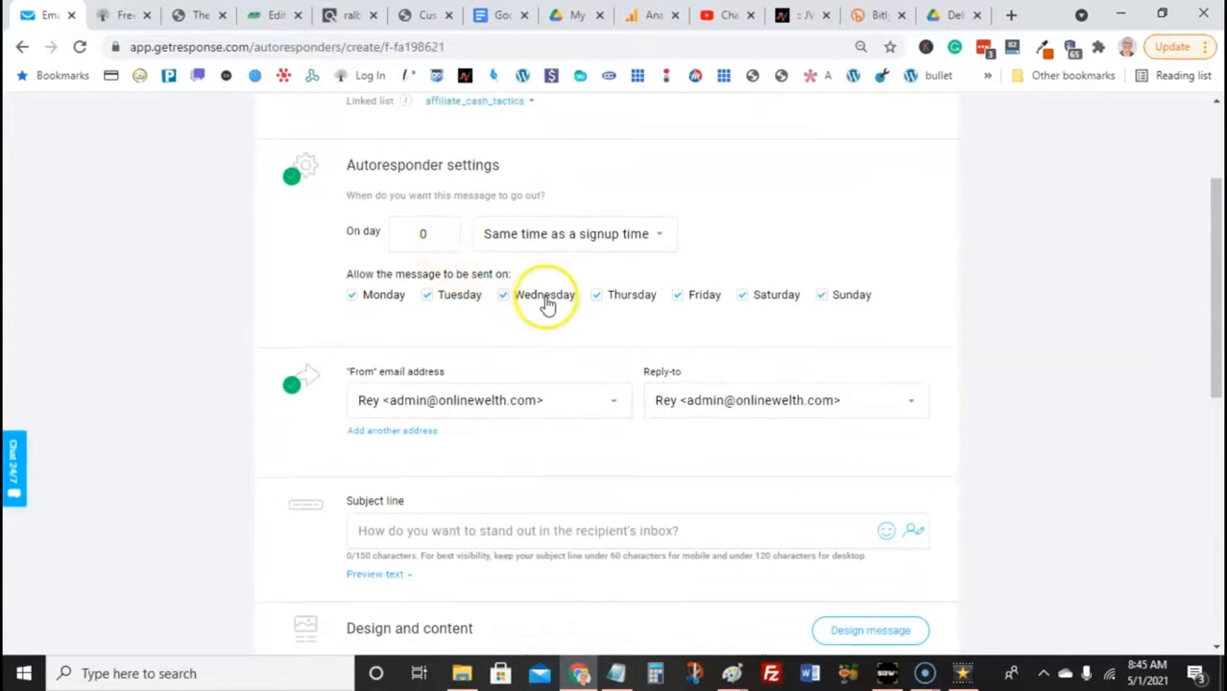
pyautogui.scroll(-5, 547, 301)
pyautogui.click(885, 184)
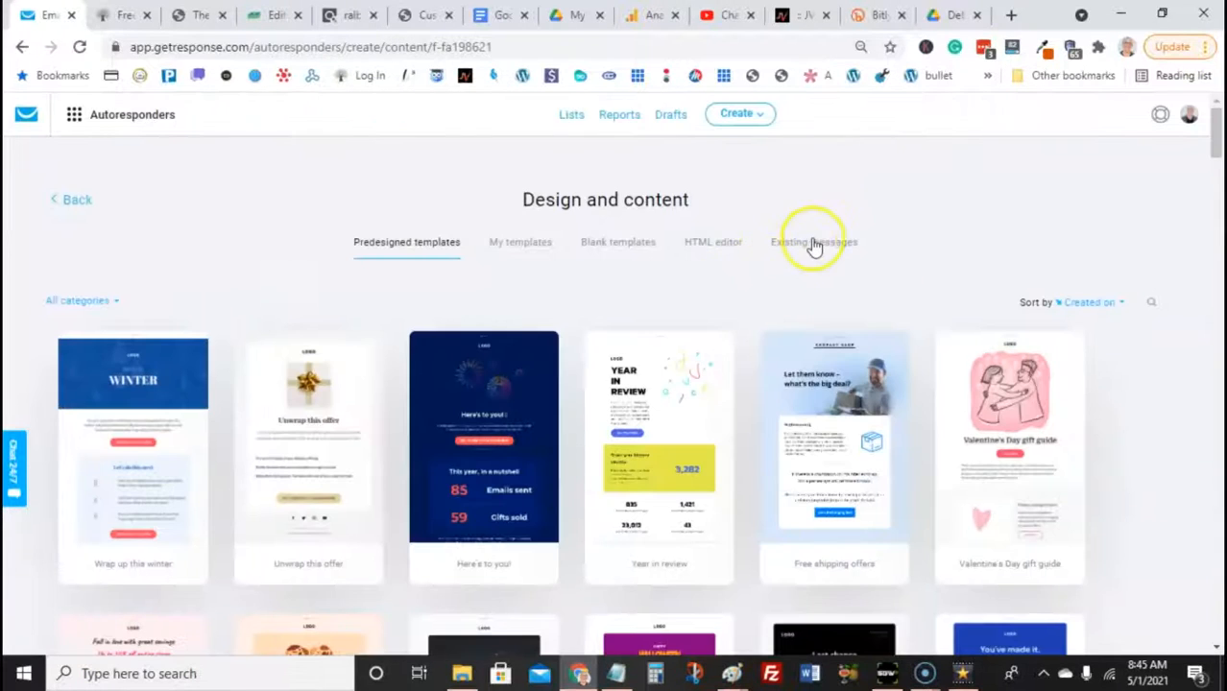
pyautogui.click(818, 244)
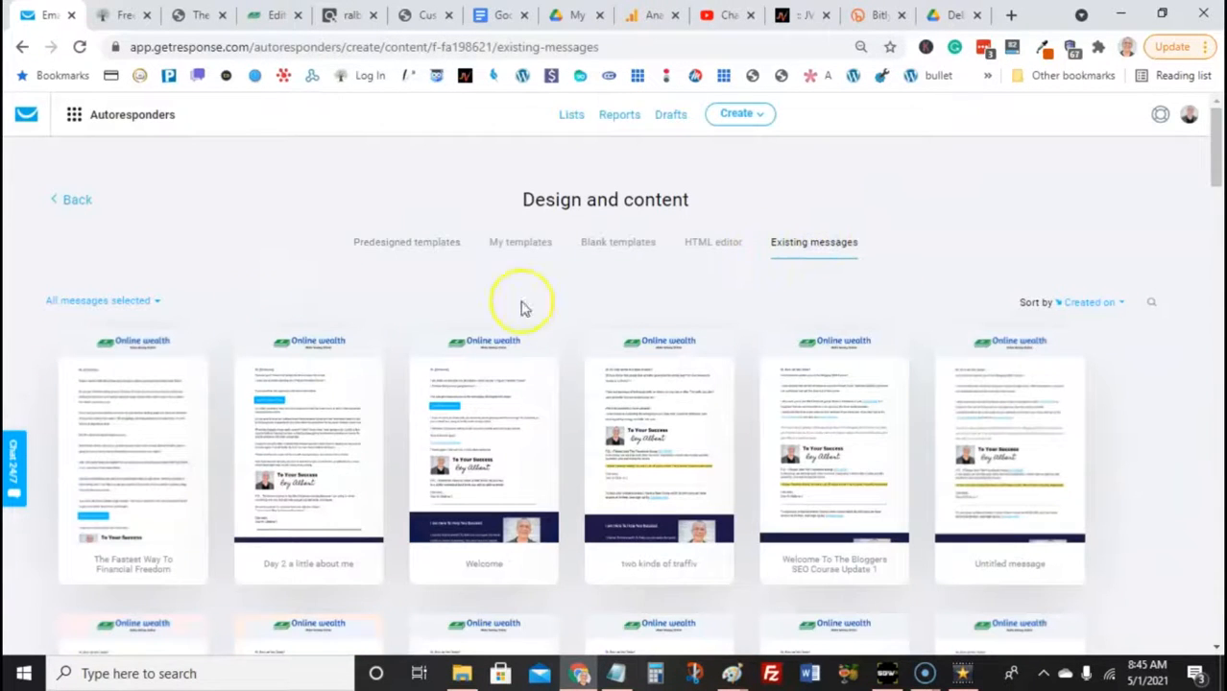
# Step: Filter the existing messages so that only the Autoresponders type is selected
pyautogui.click(68, 305)
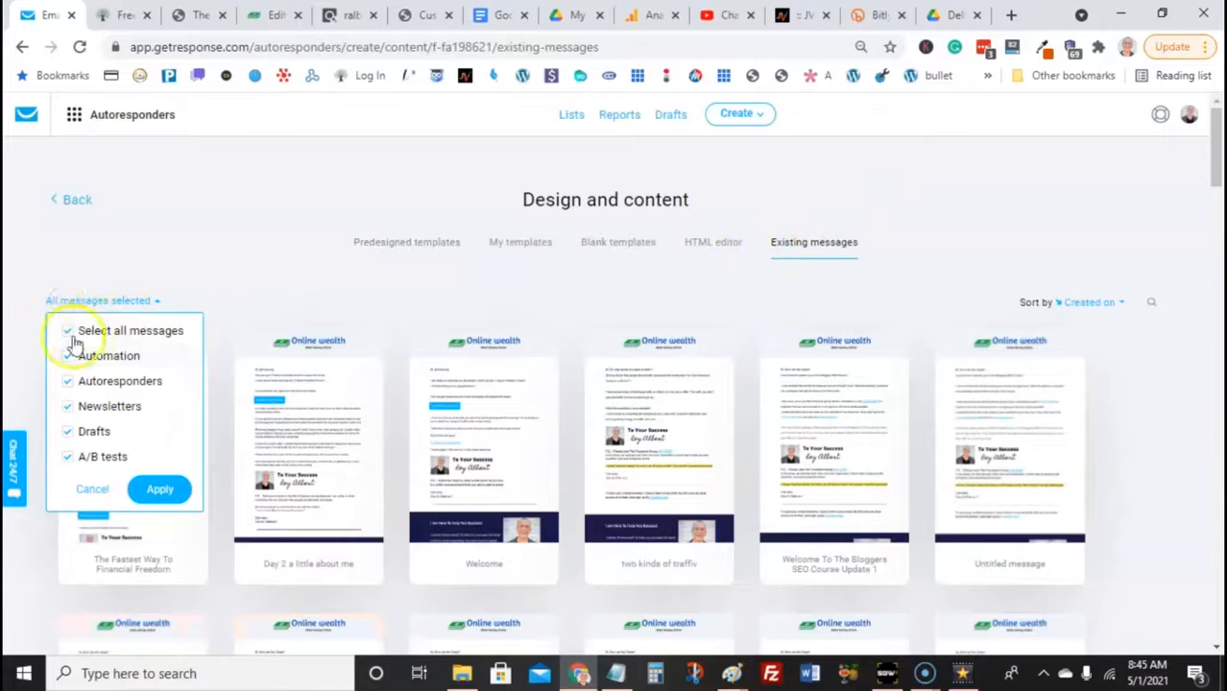
pyautogui.click(67, 333)
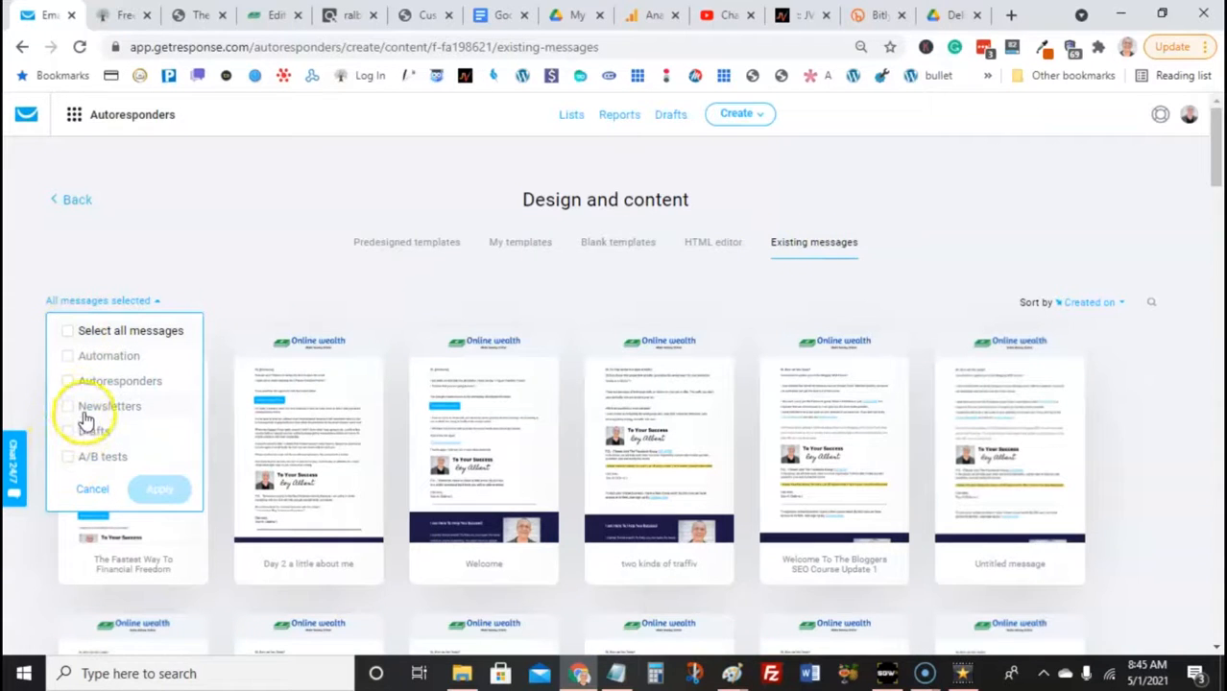
pyautogui.scroll(-1, 91, 411)
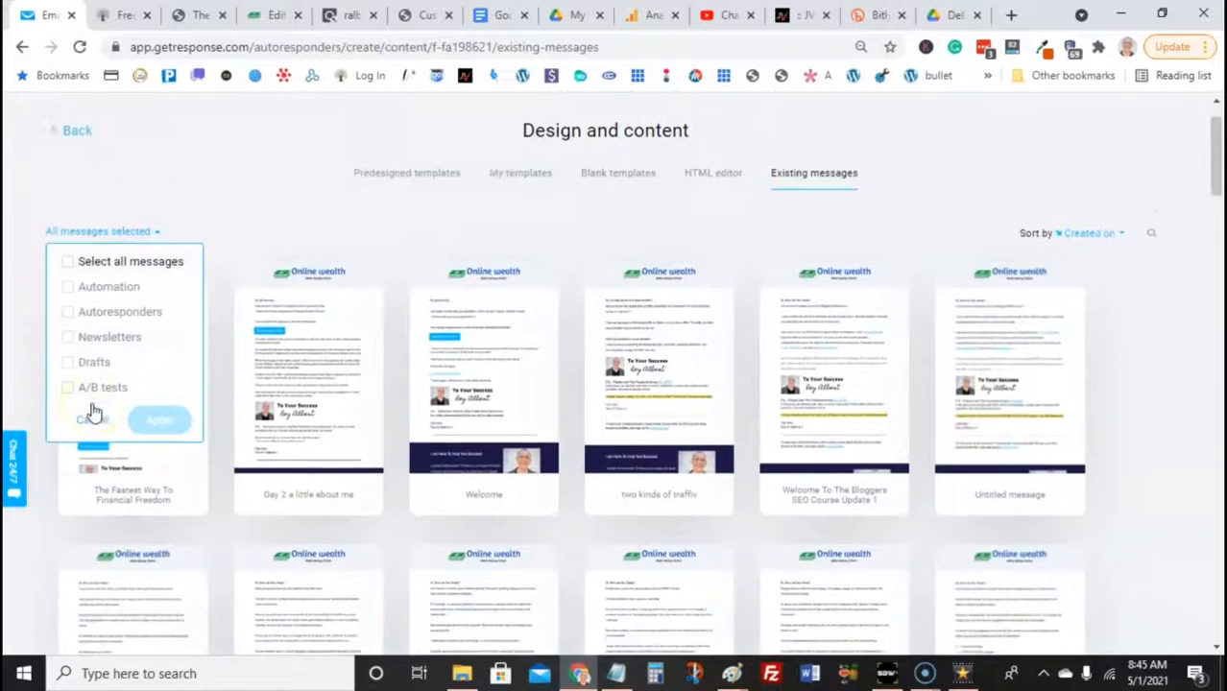
pyautogui.click(67, 292)
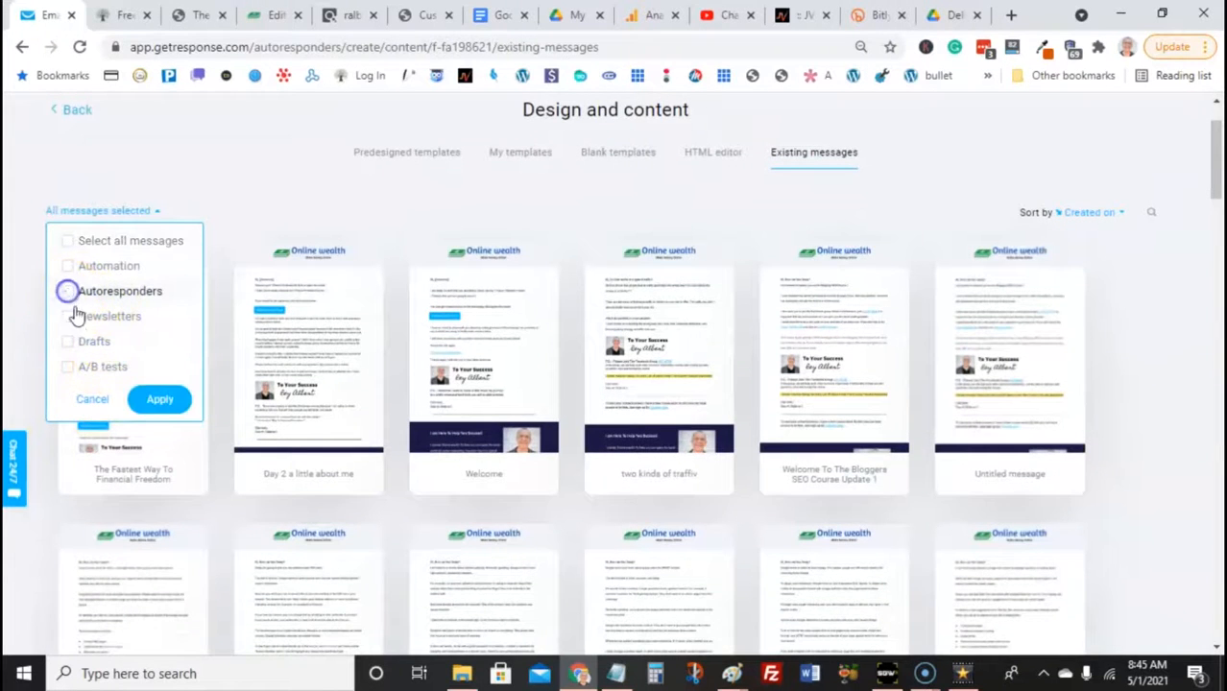
pyautogui.click(158, 398)
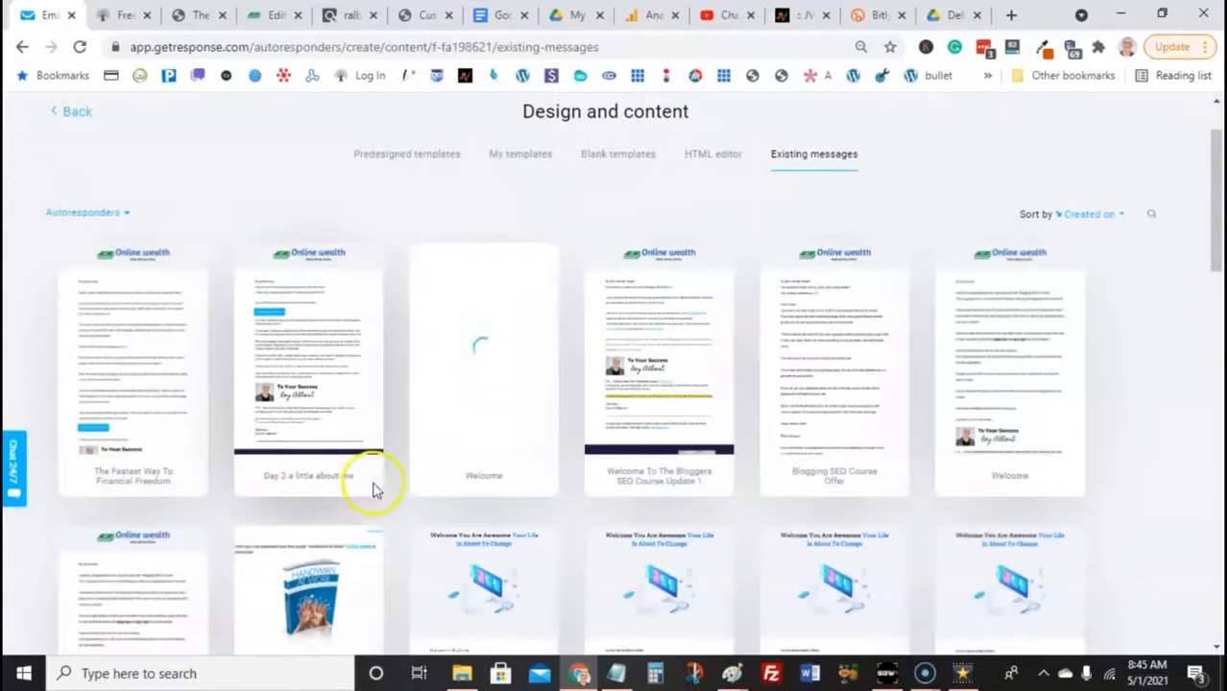
# Step: Copy the content of the freedom-funnel Welcome message into the new autoresponder
pyautogui.moveTo(163, 347)
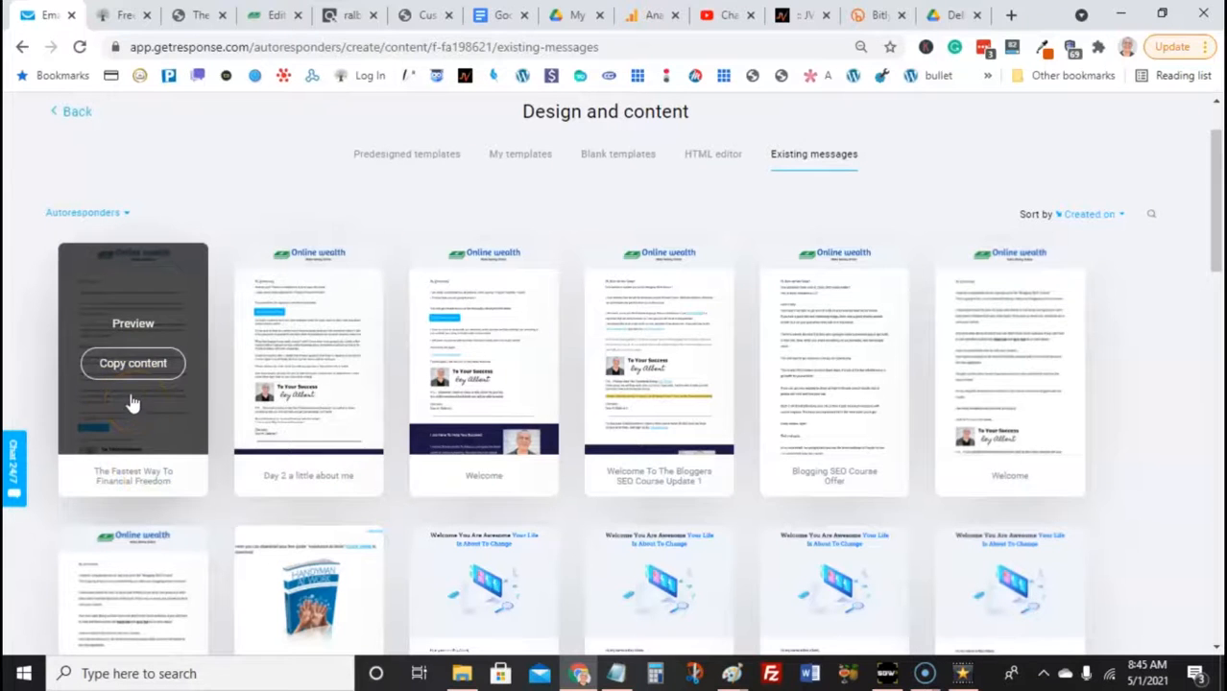
pyautogui.moveTo(305, 422)
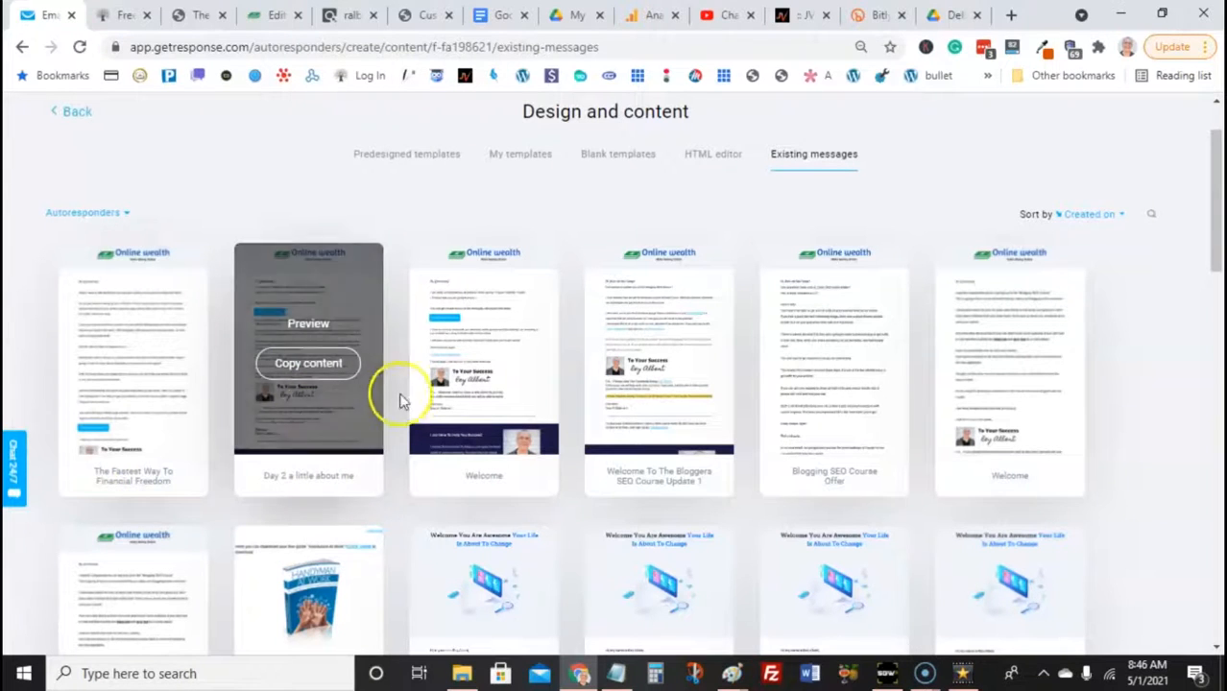
pyautogui.moveTo(471, 375)
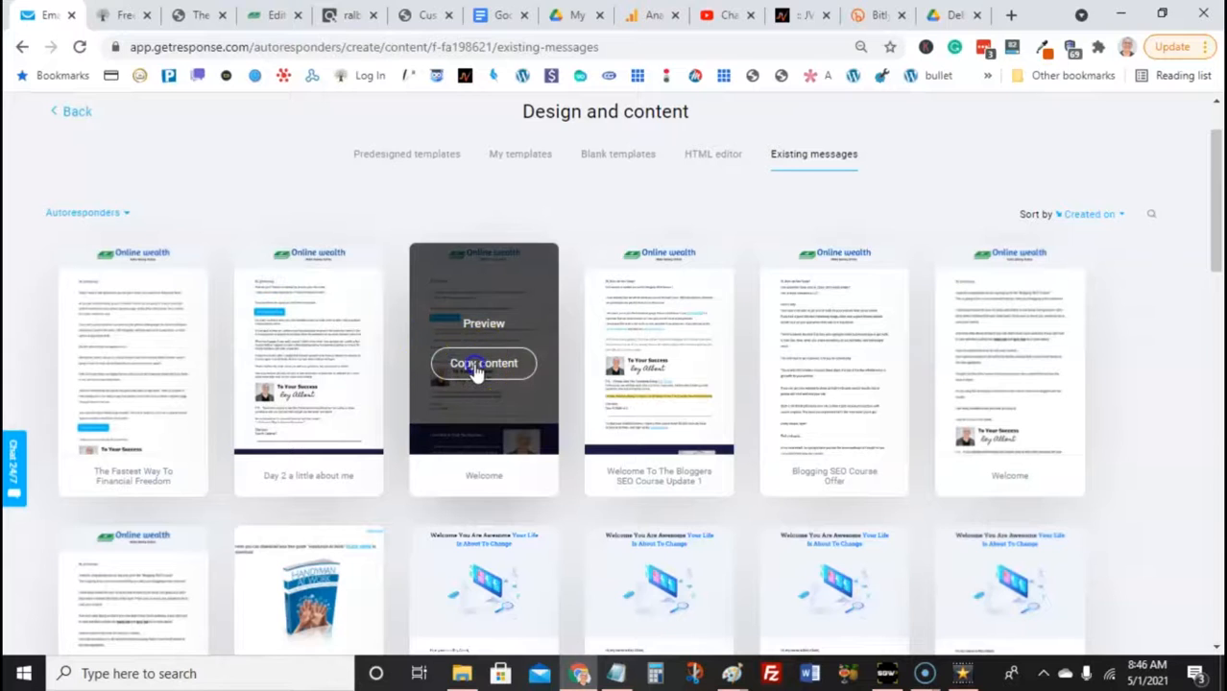
pyautogui.click(476, 371)
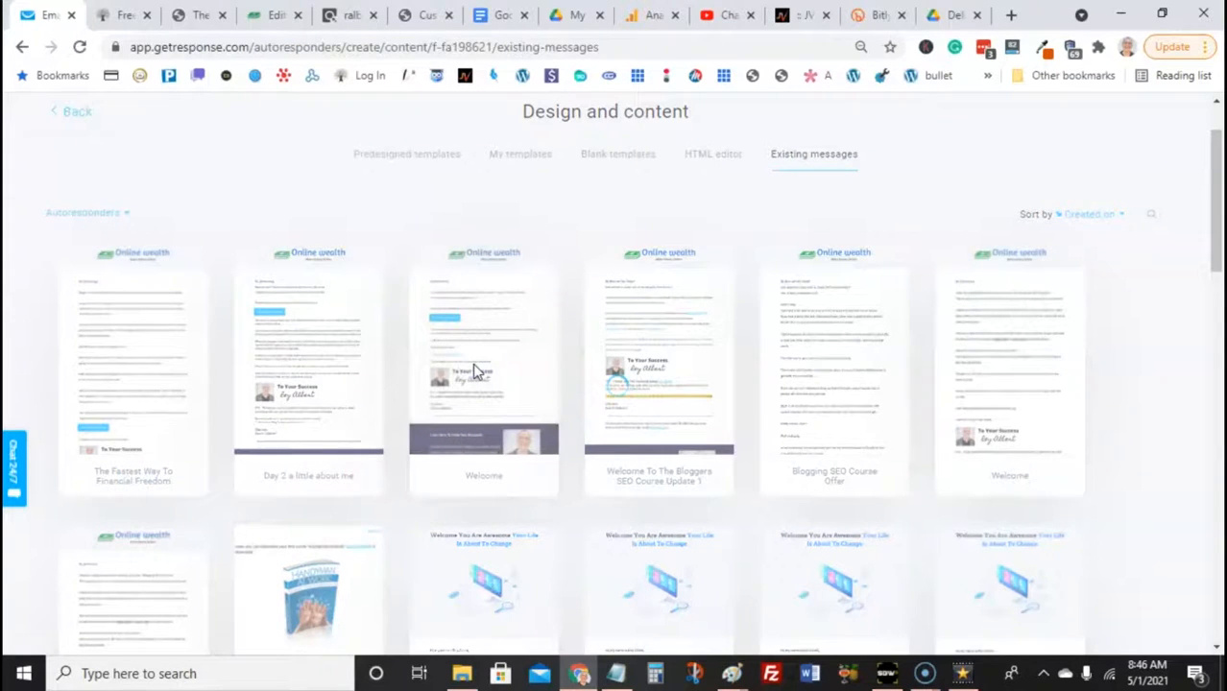
# Step: Look through the copied Welcome email from the greeting to the social links, and return to the autoresponder list
pyautogui.scroll(-3, 475, 371)
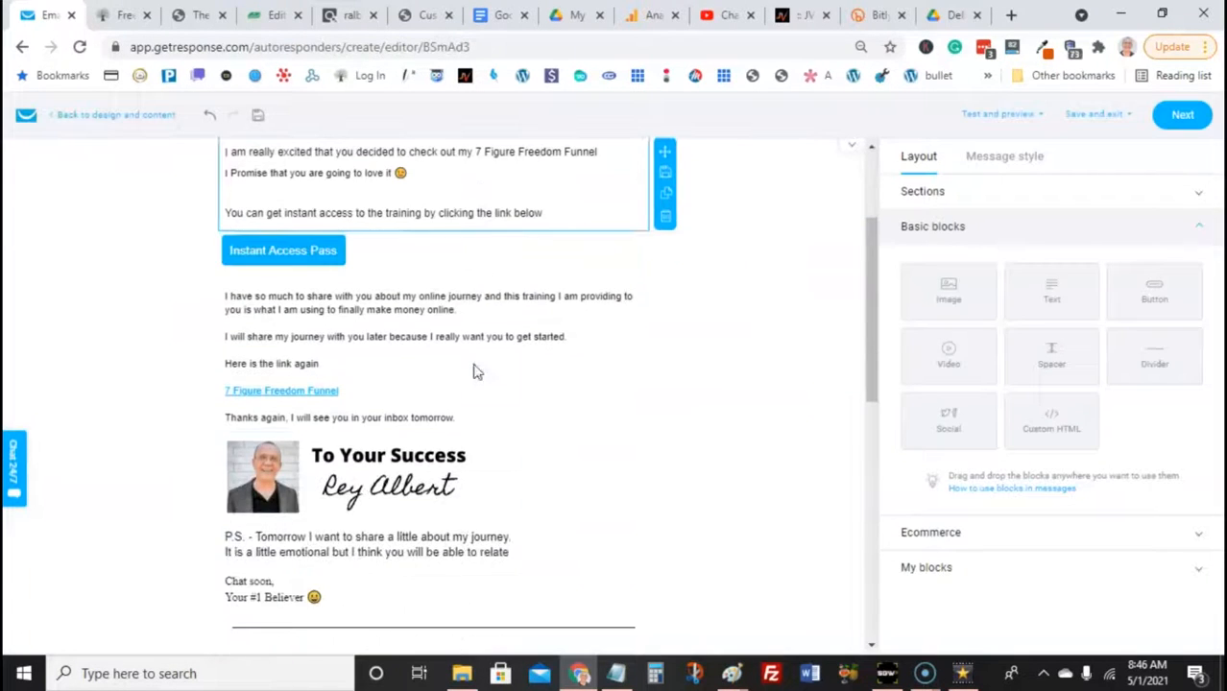
pyautogui.scroll(3, 384, 297)
pyautogui.click(254, 329)
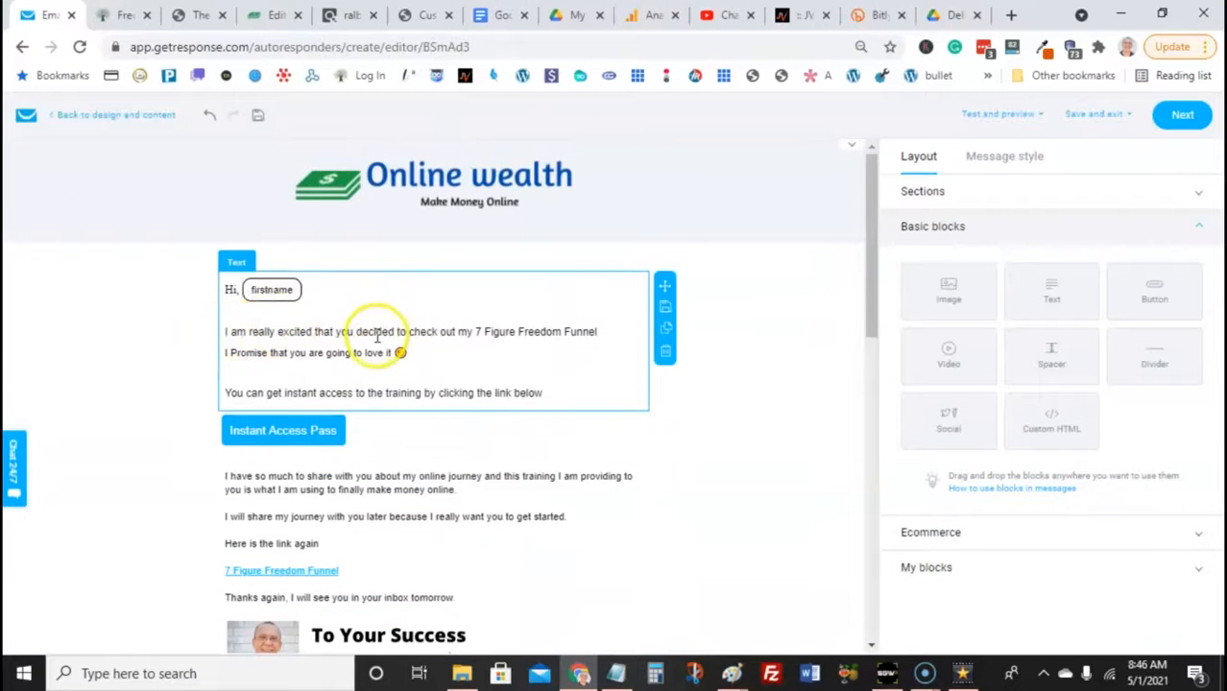
pyautogui.scroll(-2, 404, 341)
pyautogui.scroll(-4, 407, 336)
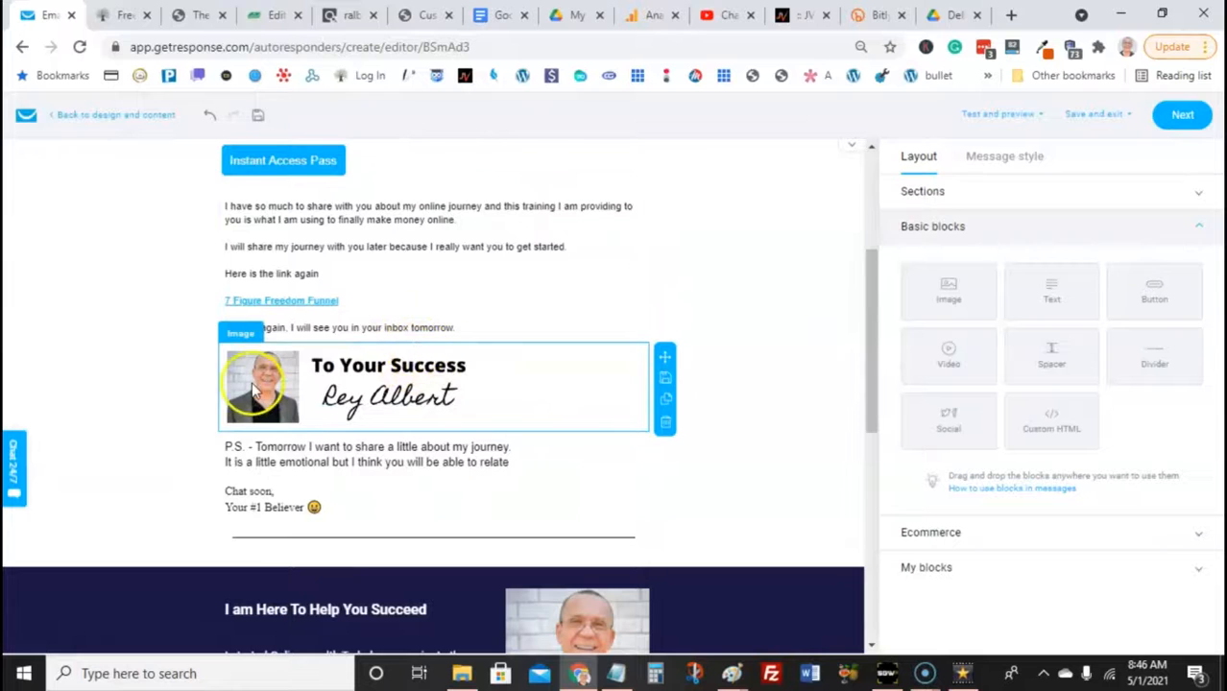
pyautogui.scroll(-4, 443, 387)
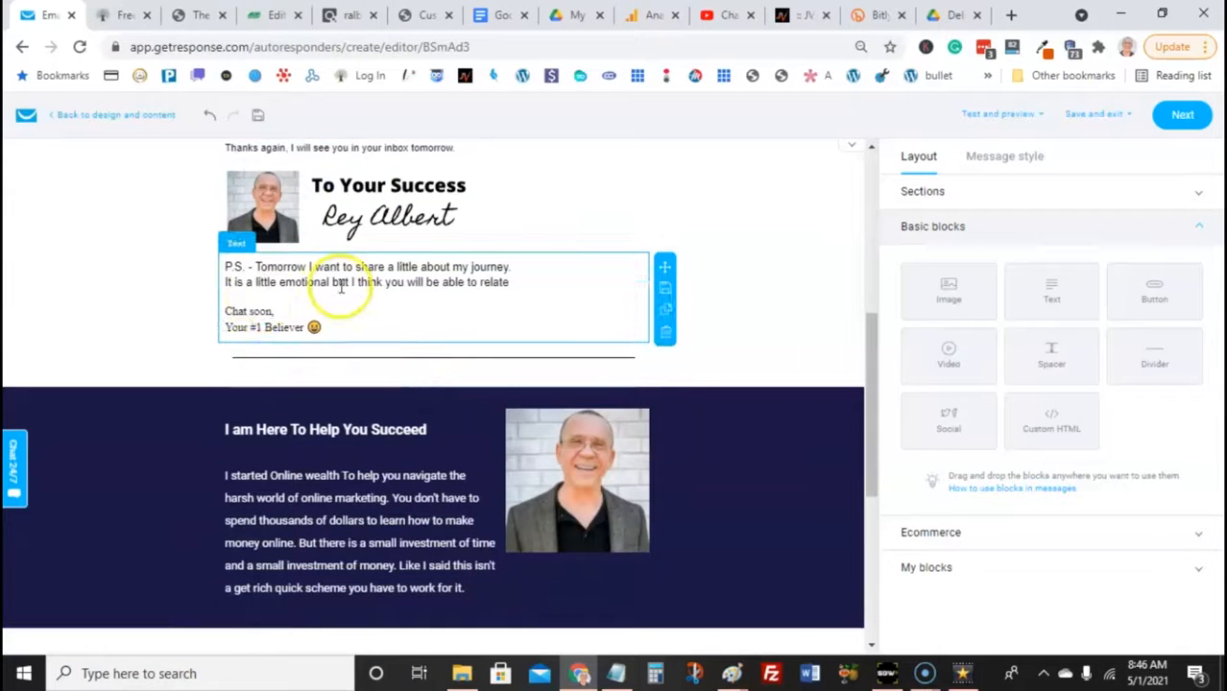
pyautogui.scroll(-4, 346, 281)
pyautogui.scroll(-5, 416, 335)
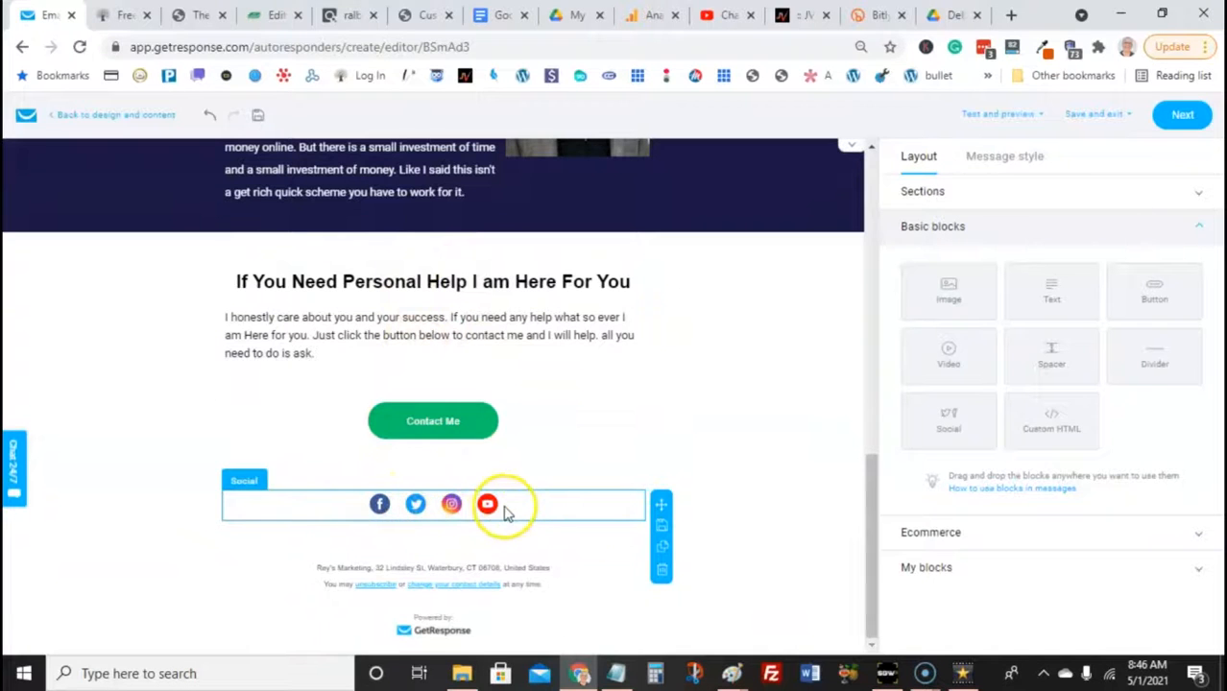
pyautogui.scroll(4, 534, 461)
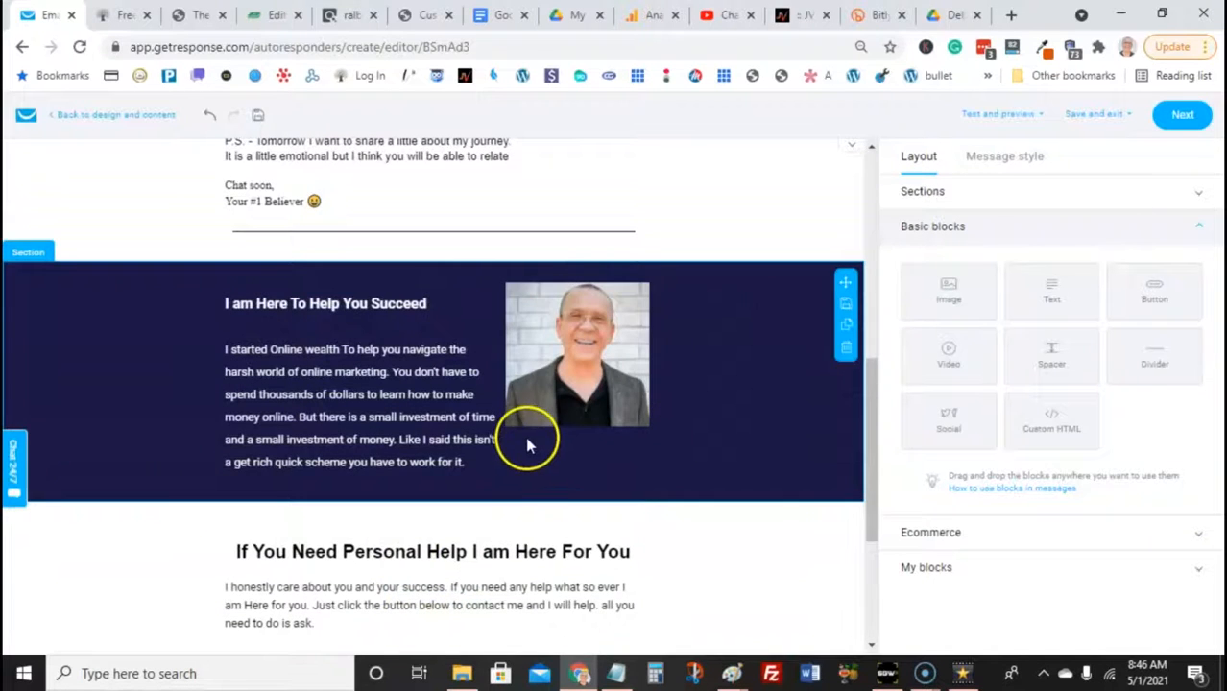
pyautogui.scroll(7, 524, 432)
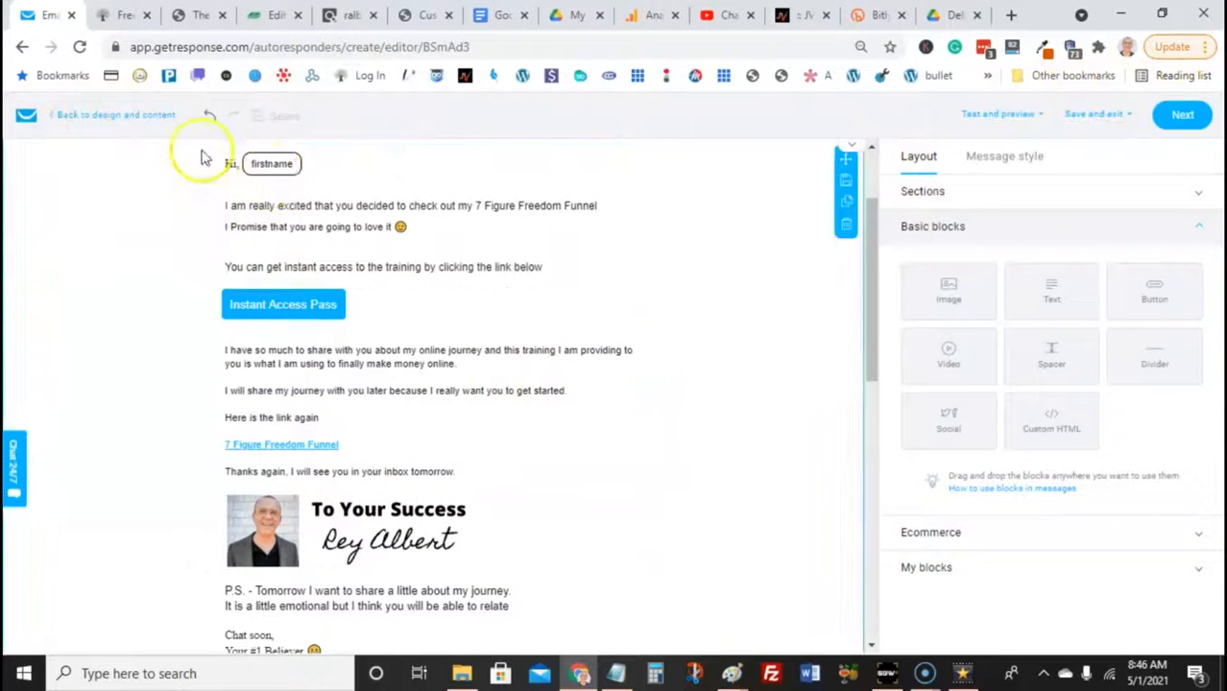
pyautogui.click(183, 115)
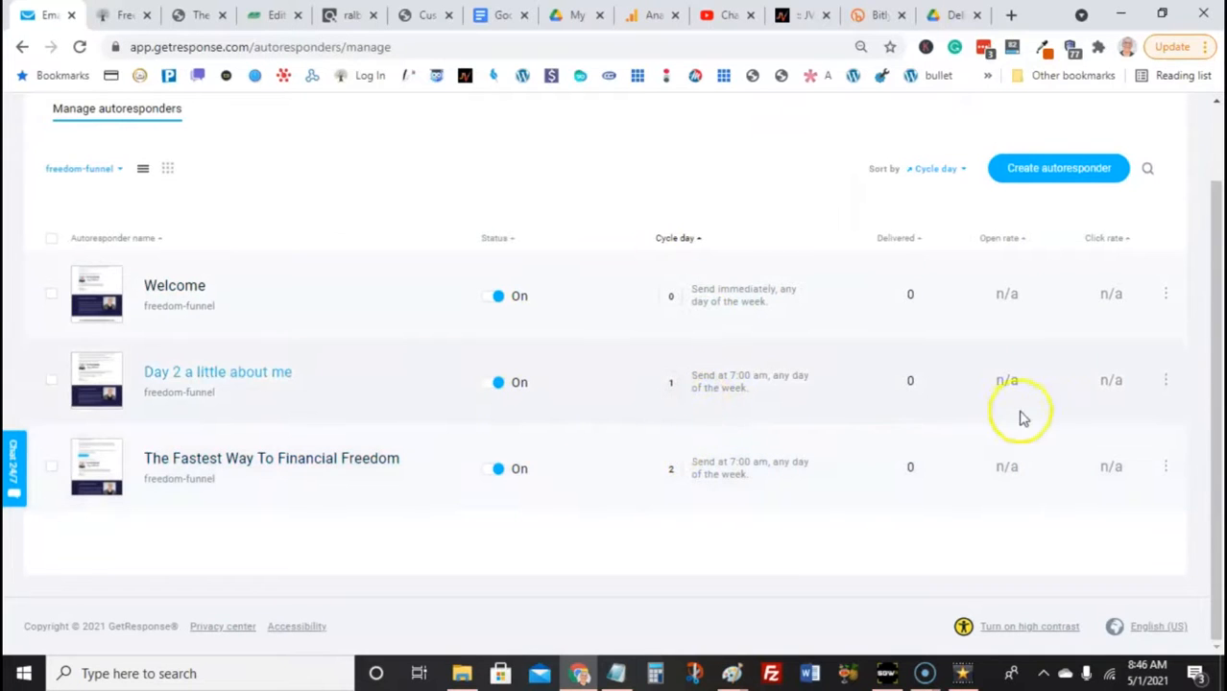
# Step: Open "The Fastest Way To Financial Freedom" autoresponder for editing and review its linked list, send day, time, sender and subject line
pyautogui.click(1165, 466)
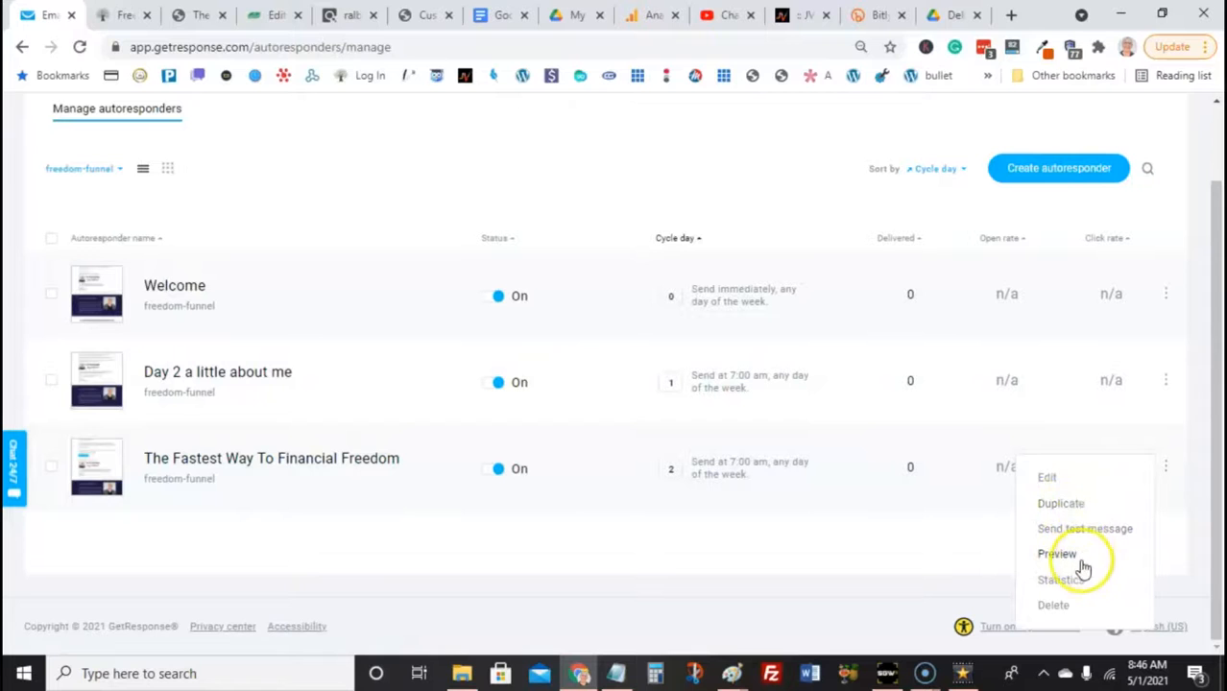
pyautogui.click(1046, 478)
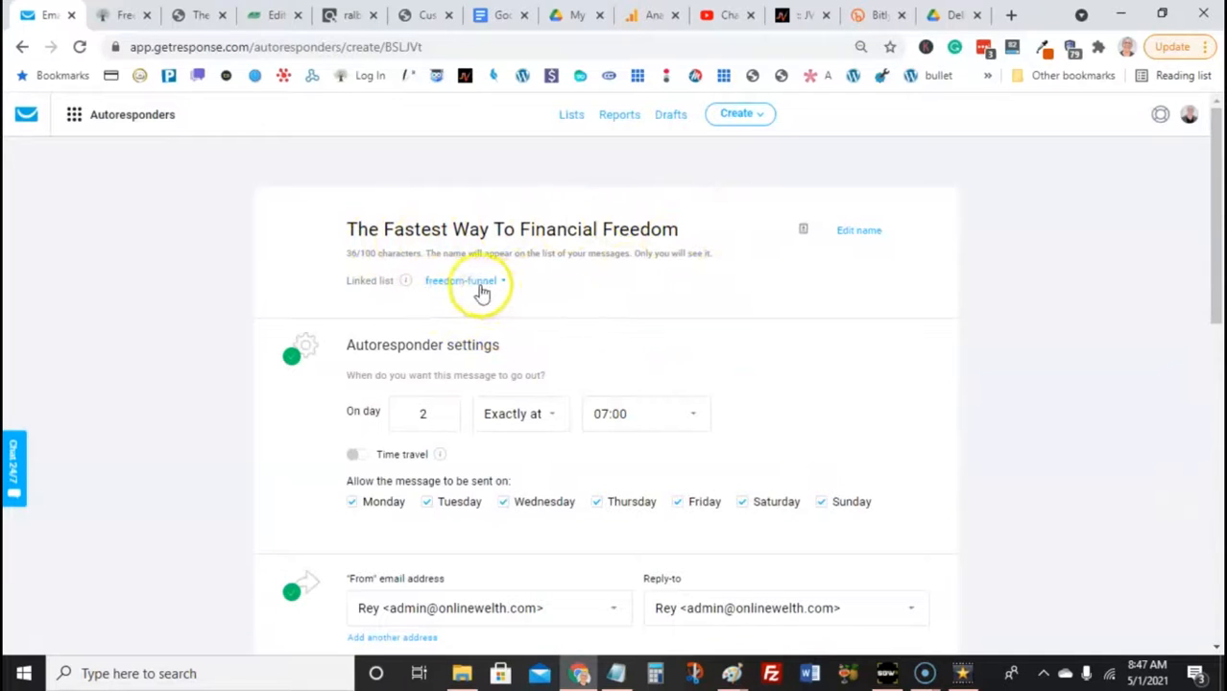
pyautogui.scroll(-1, 475, 292)
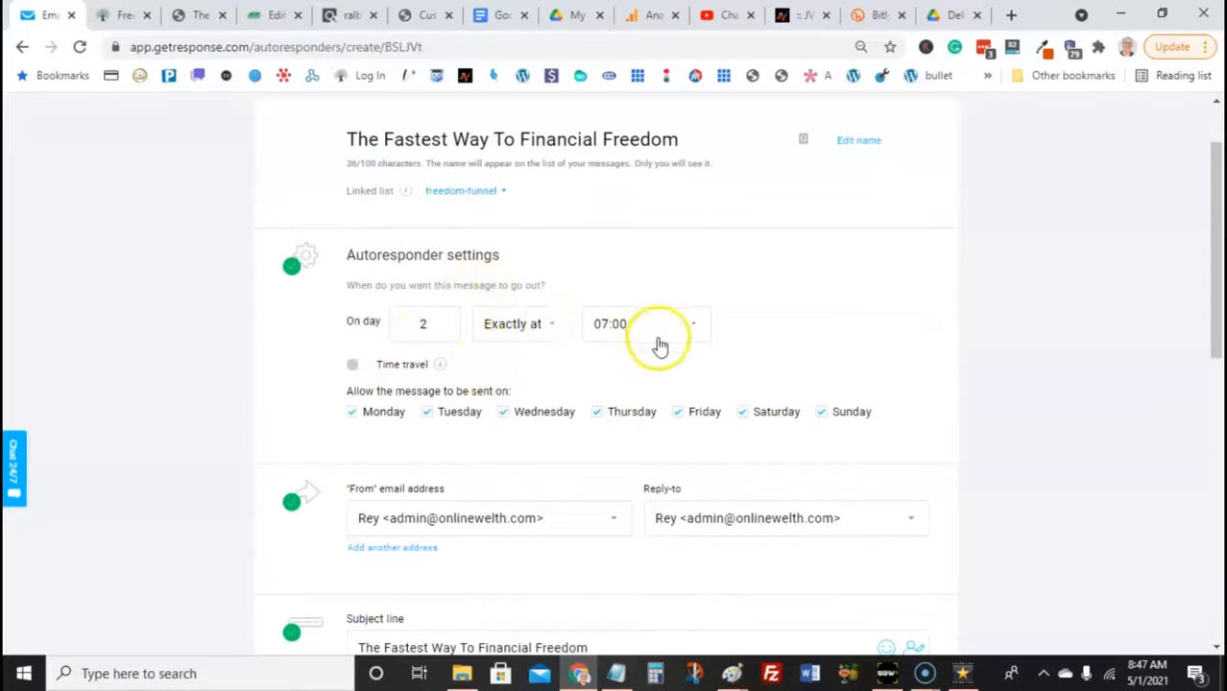
pyautogui.scroll(-2, 660, 346)
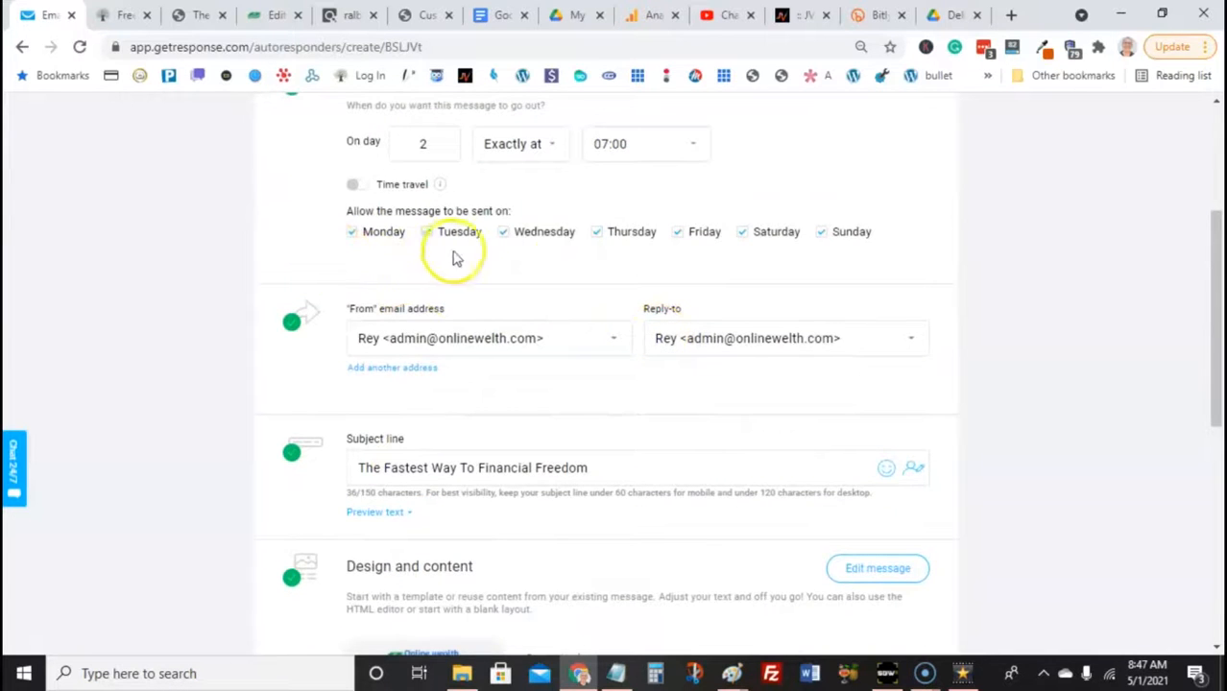
pyautogui.scroll(-2, 811, 264)
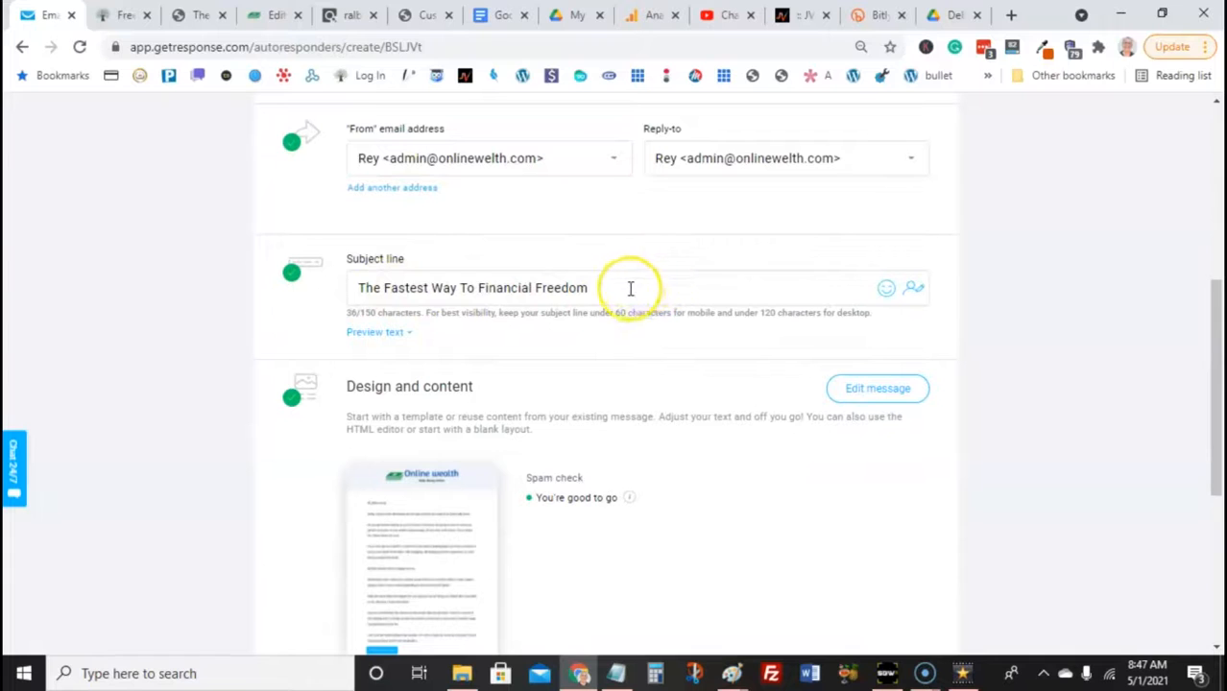
pyautogui.scroll(-1, 631, 274)
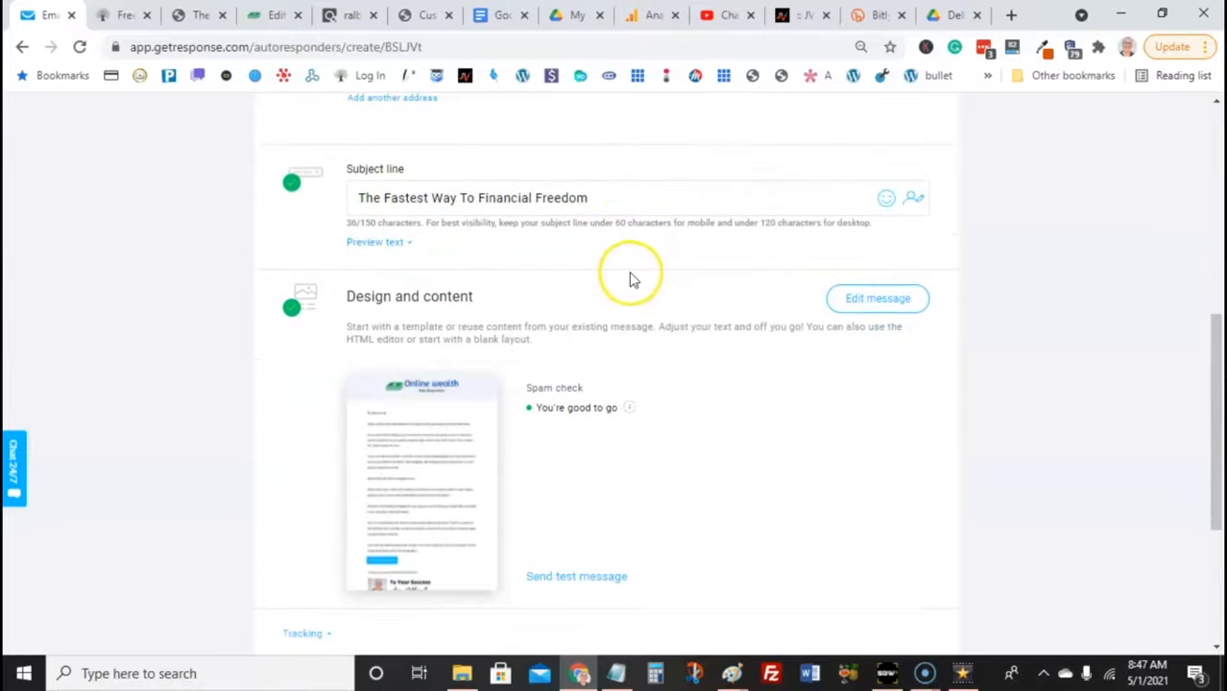
pyautogui.moveTo(418, 434)
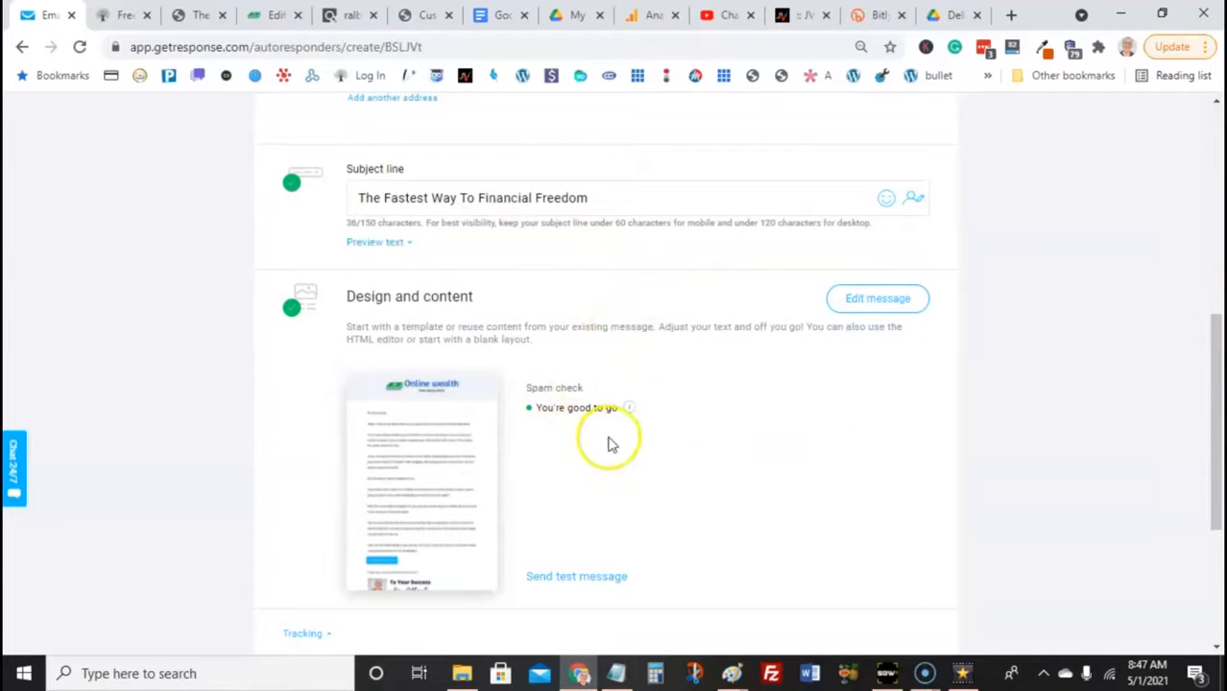
# Step: Open "The Fastest Way To Financial Freedom" message in the email editor and read it from the greeting to the contact section
pyautogui.click(897, 306)
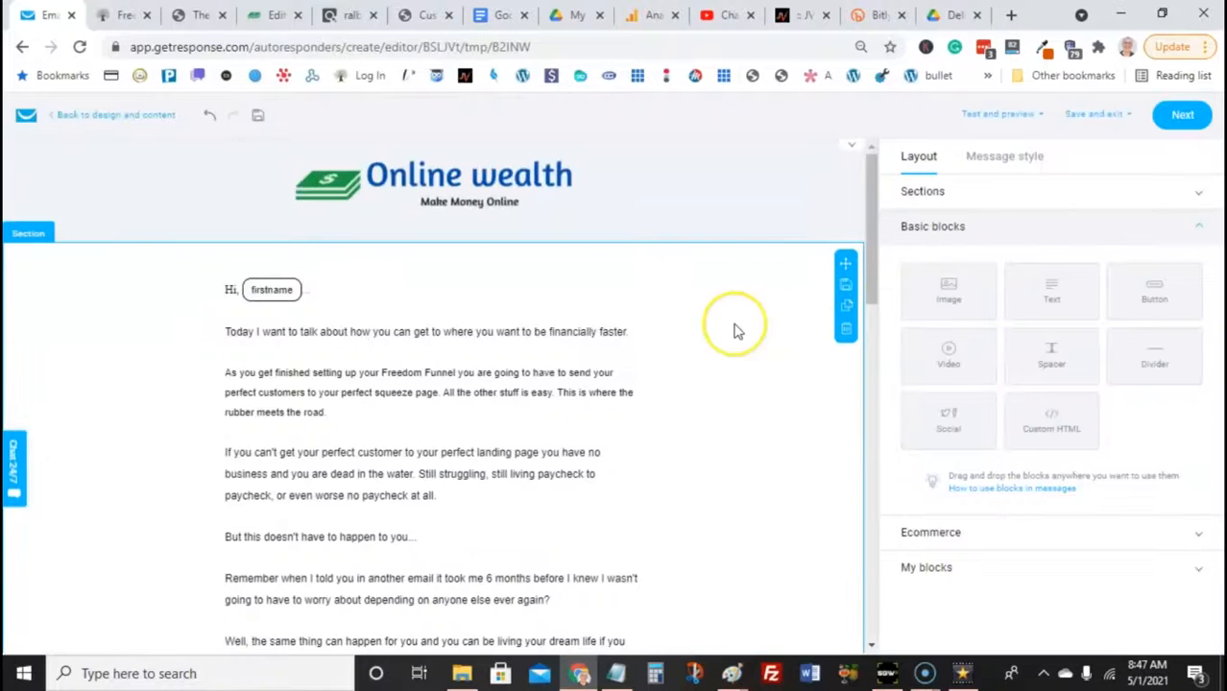
pyautogui.scroll(-2, 735, 332)
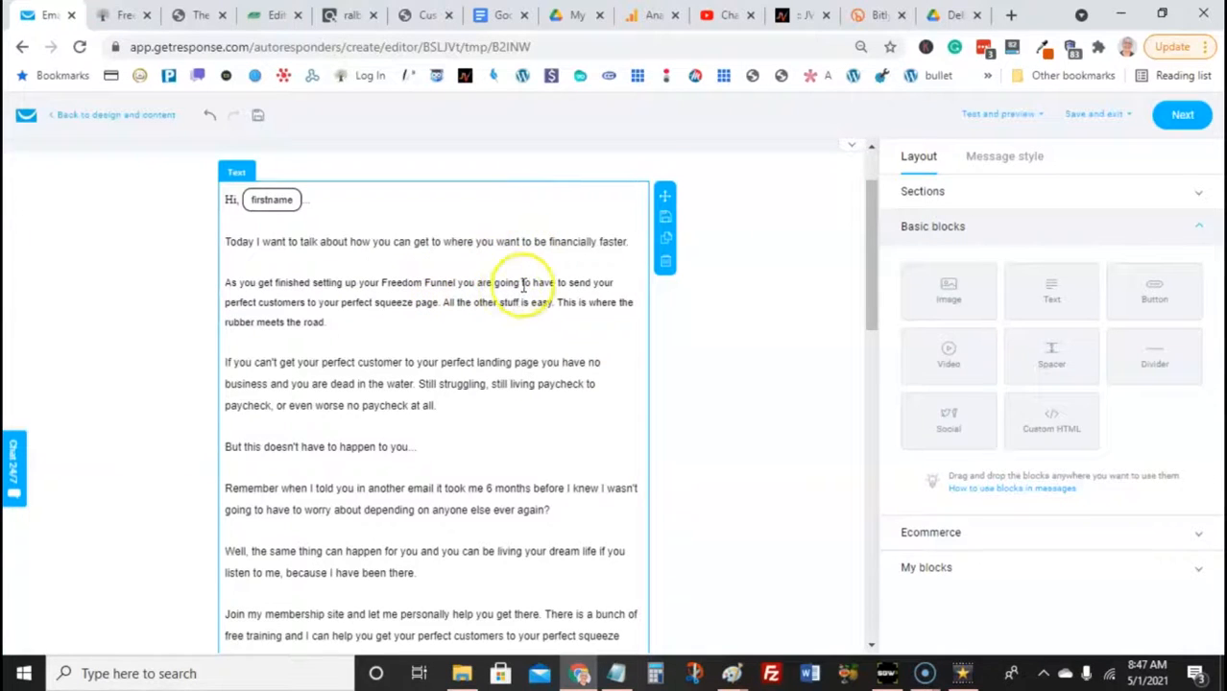
pyautogui.scroll(-2, 523, 284)
pyautogui.scroll(1, 539, 357)
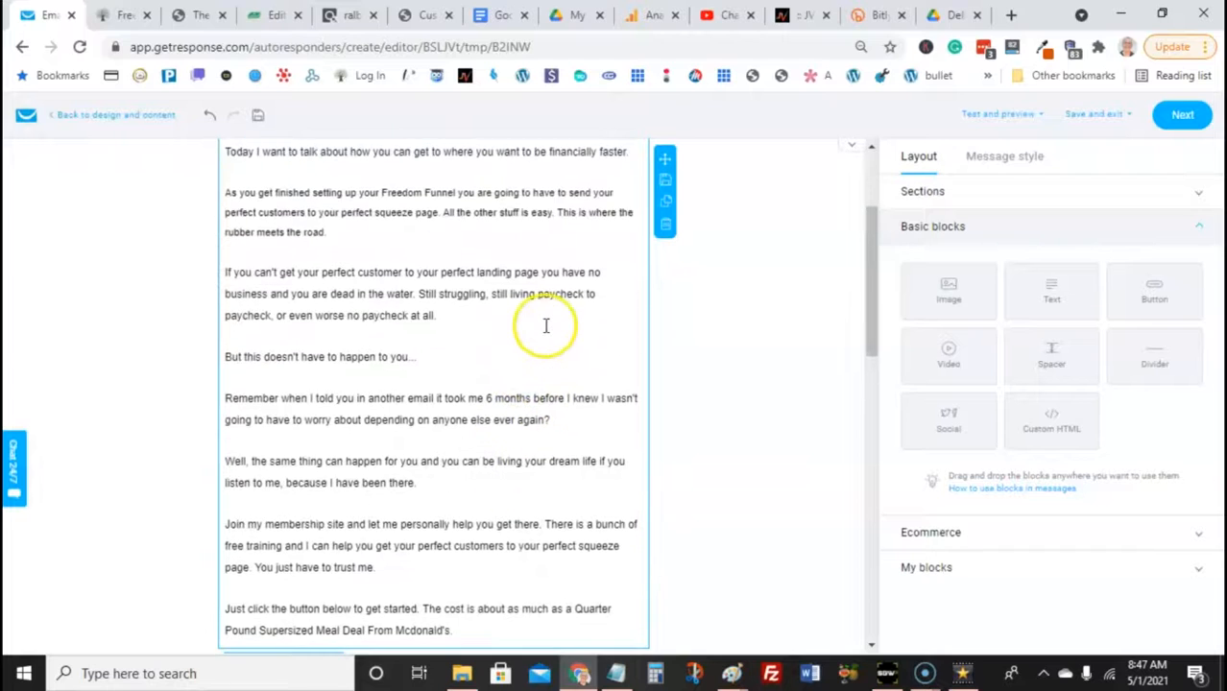
pyautogui.scroll(1, 544, 327)
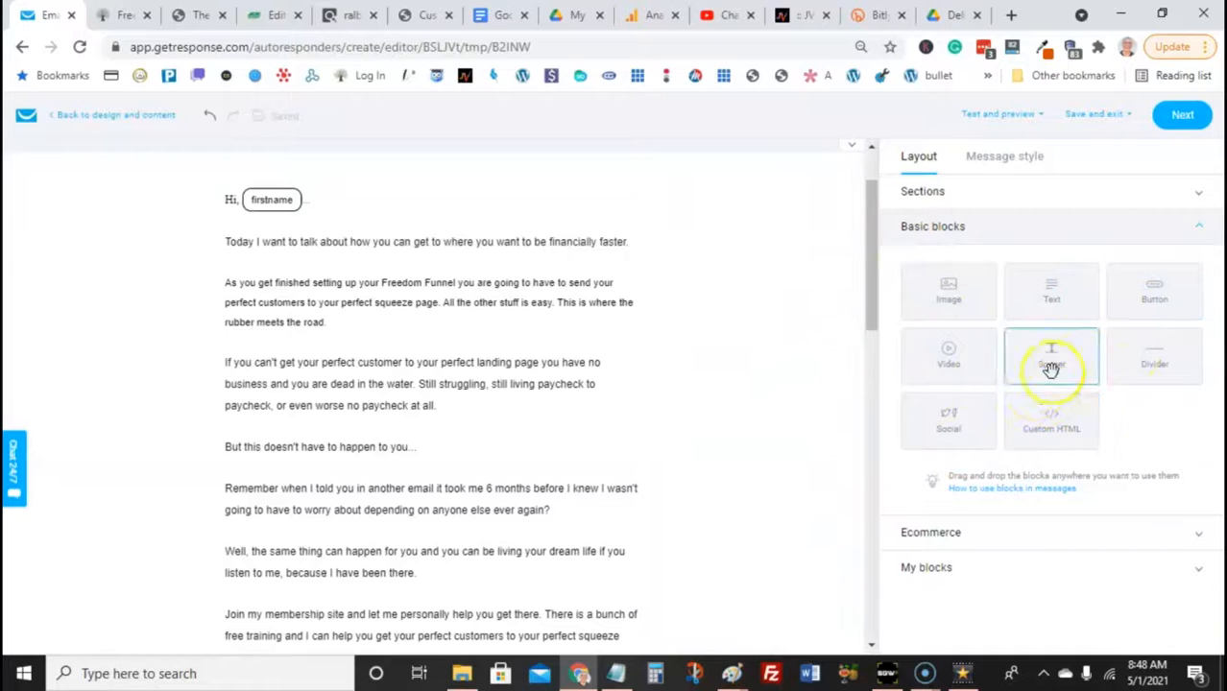
pyautogui.scroll(-4, 633, 404)
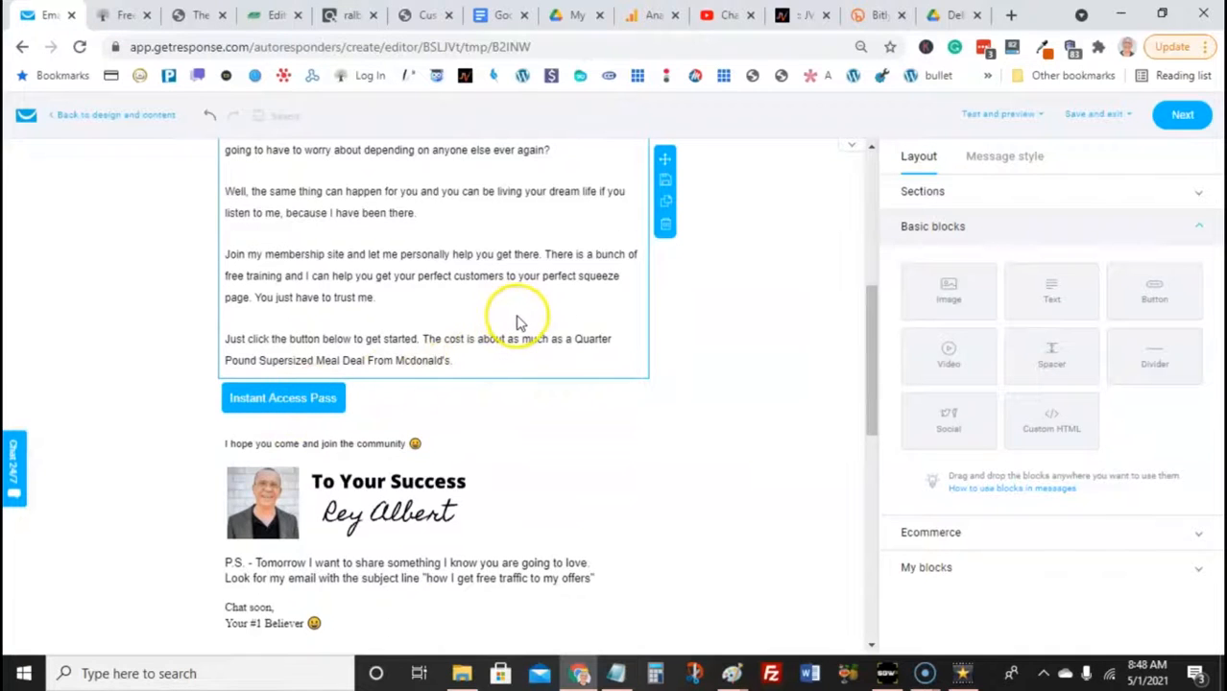
pyautogui.scroll(-6, 516, 323)
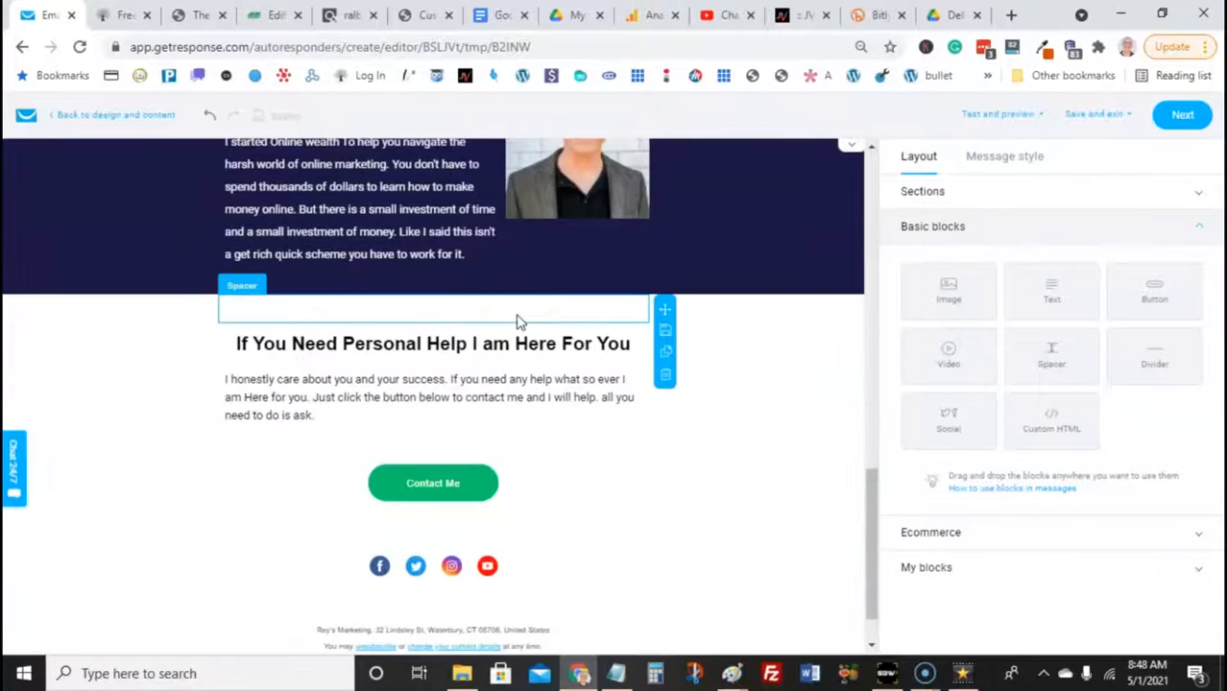
pyautogui.scroll(10, 519, 322)
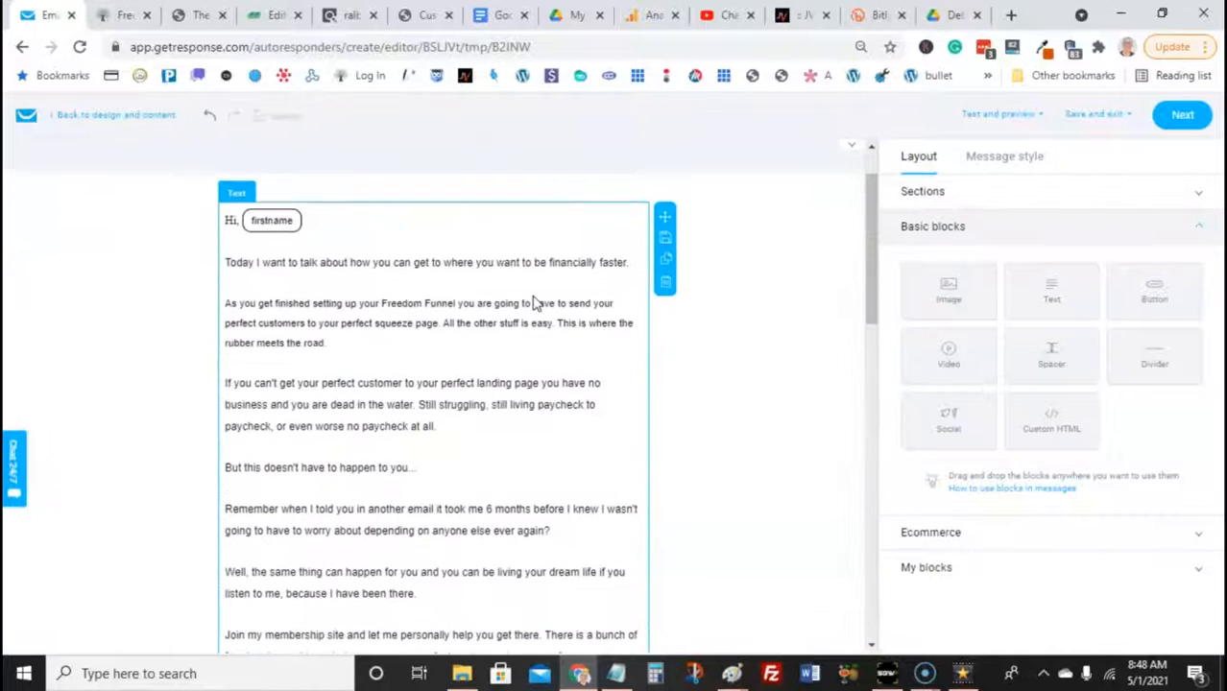
pyautogui.scroll(-2, 536, 304)
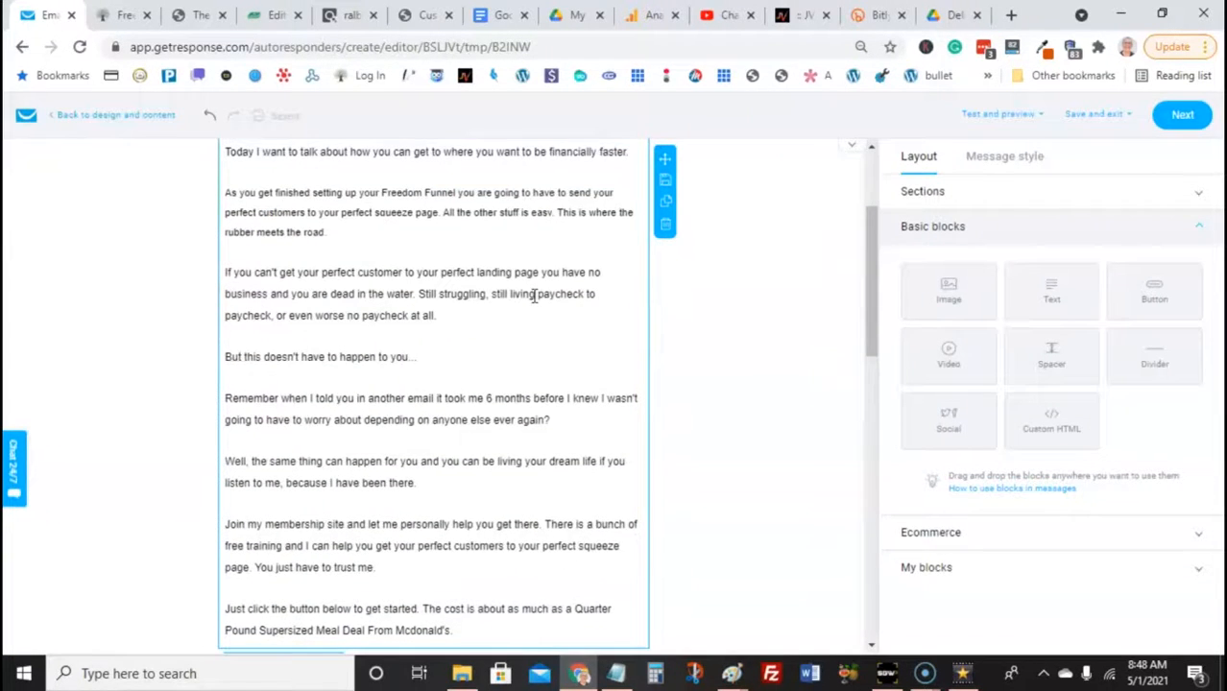